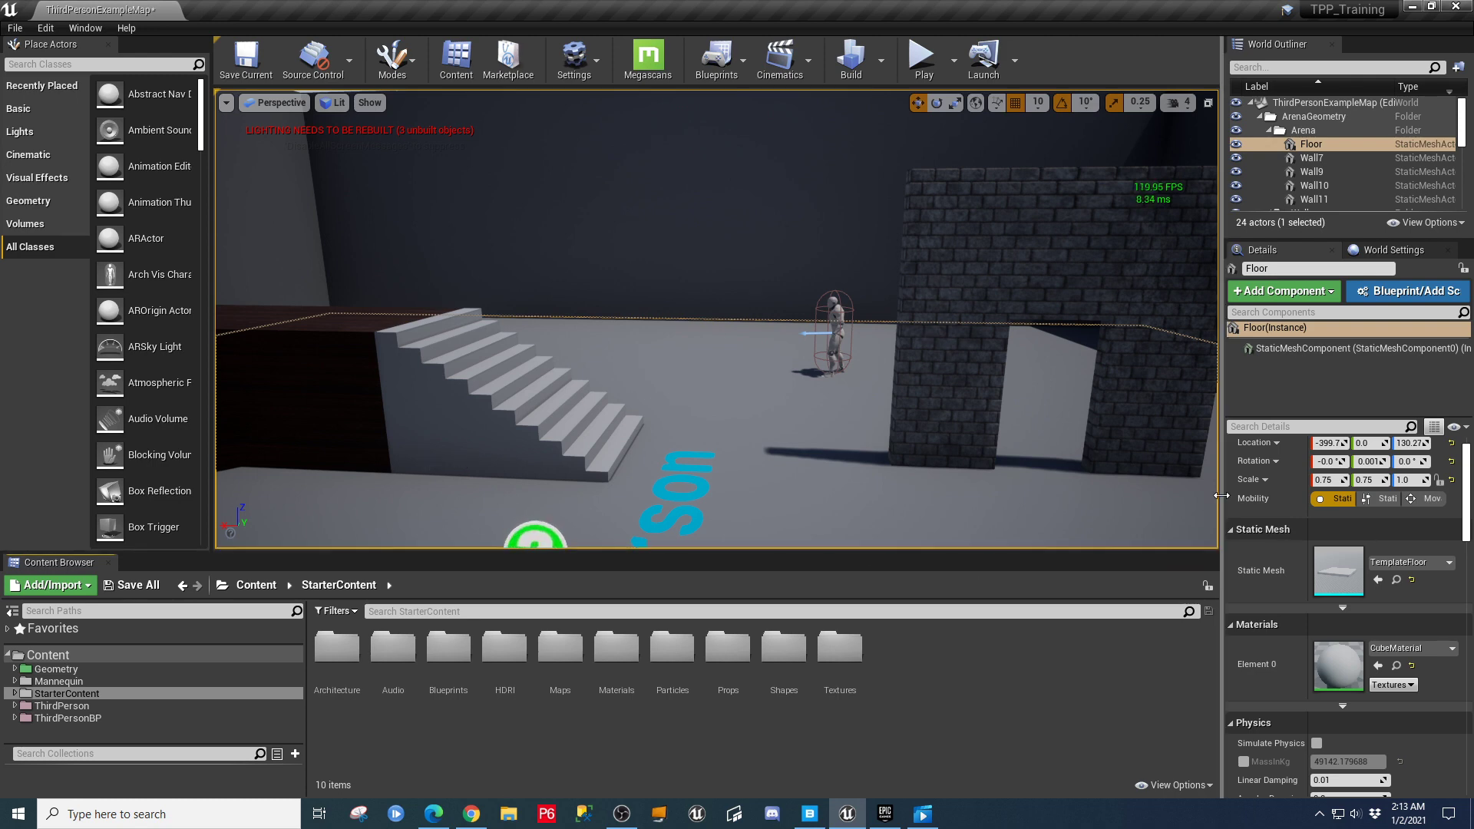
# Widen the World Outliner and Details area so its columns and transform values have more room.
pyautogui.moveTo(1221, 495); pyautogui.dragTo(1192, 495)
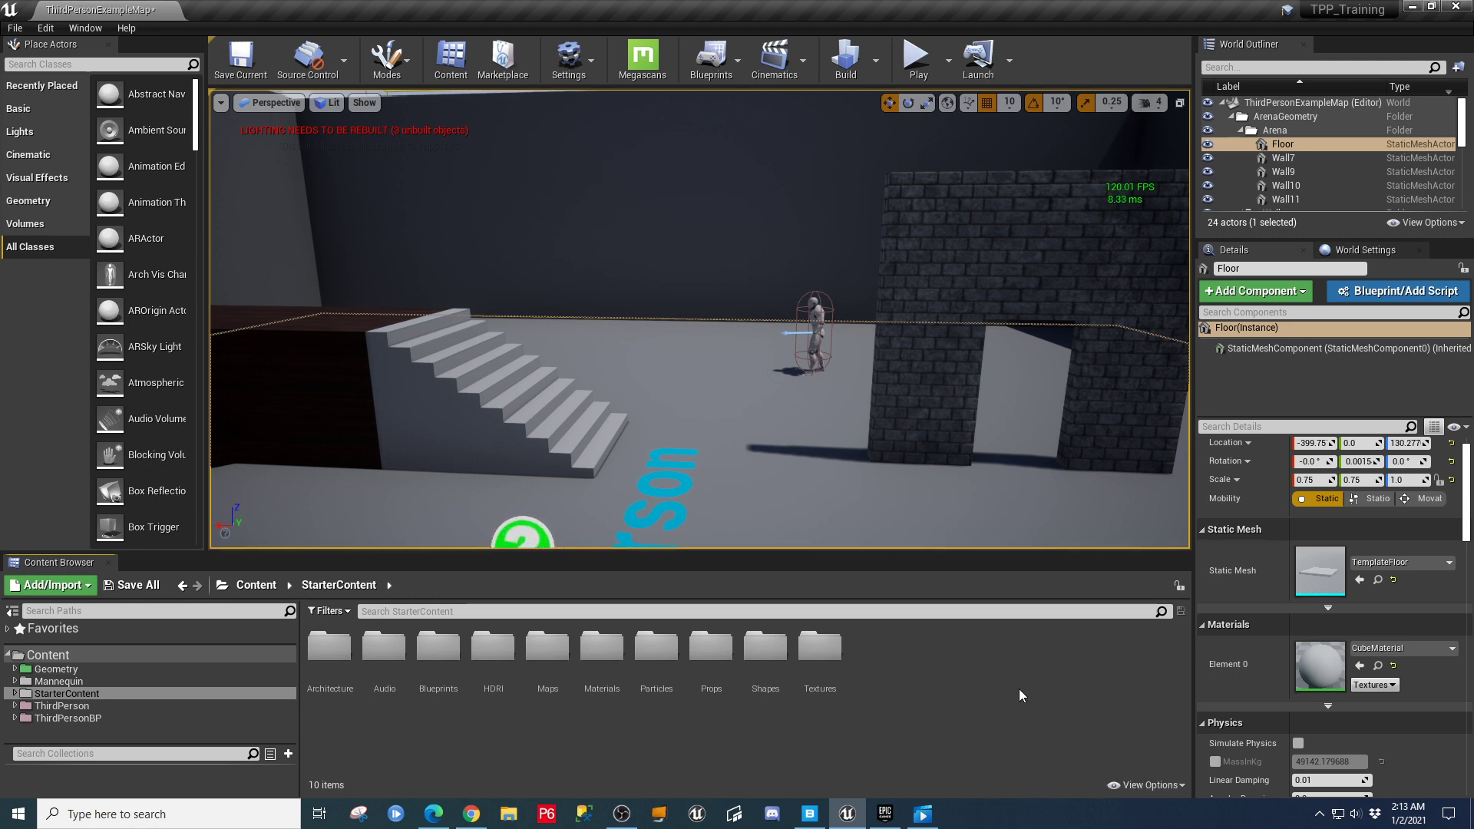
# Switch to the Epic Games Launcher and search the library's vault for "barb".
pyautogui.click(885, 813)
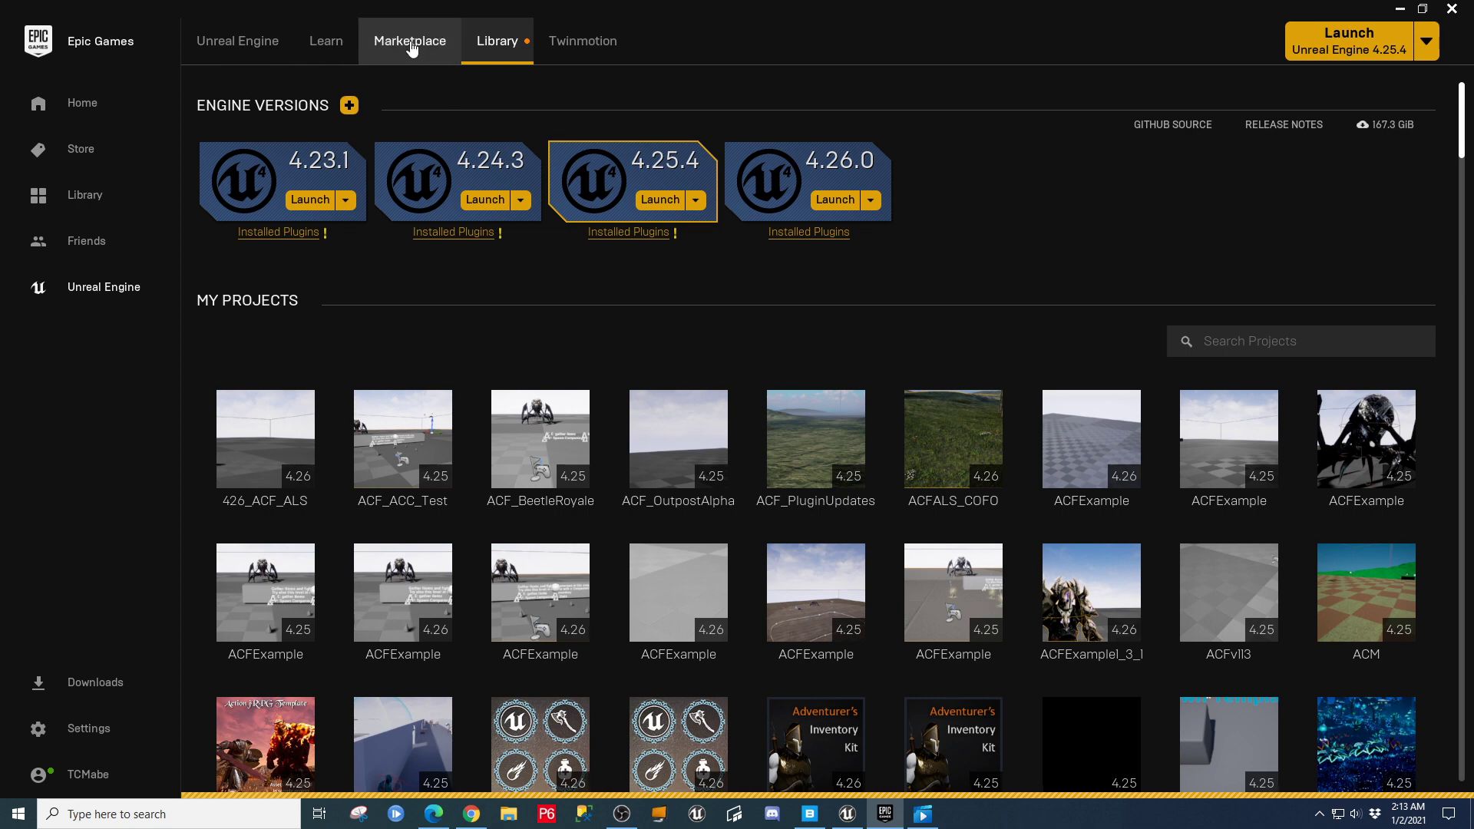
pyautogui.click(411, 45)
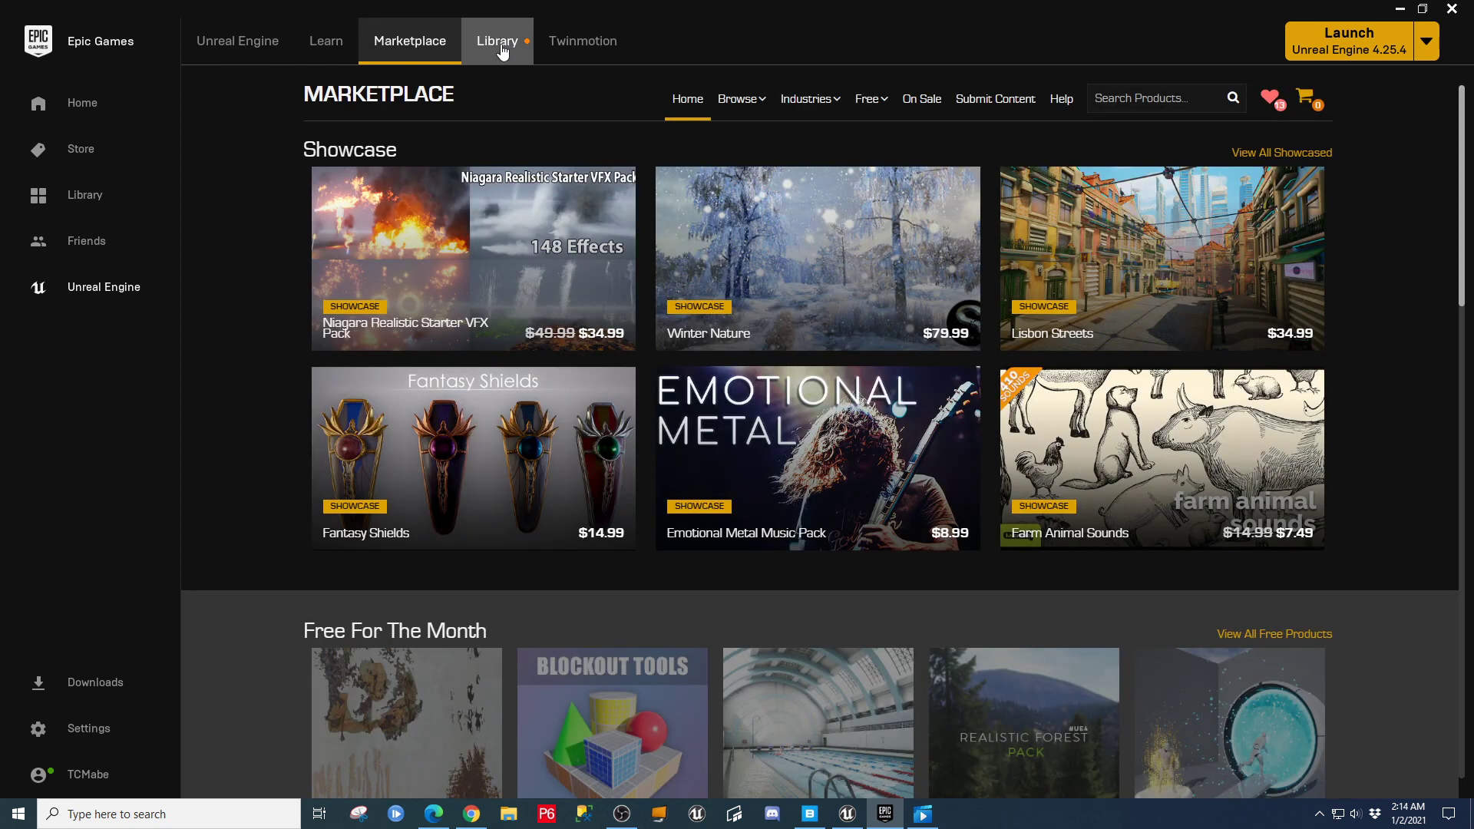
pyautogui.click(500, 49)
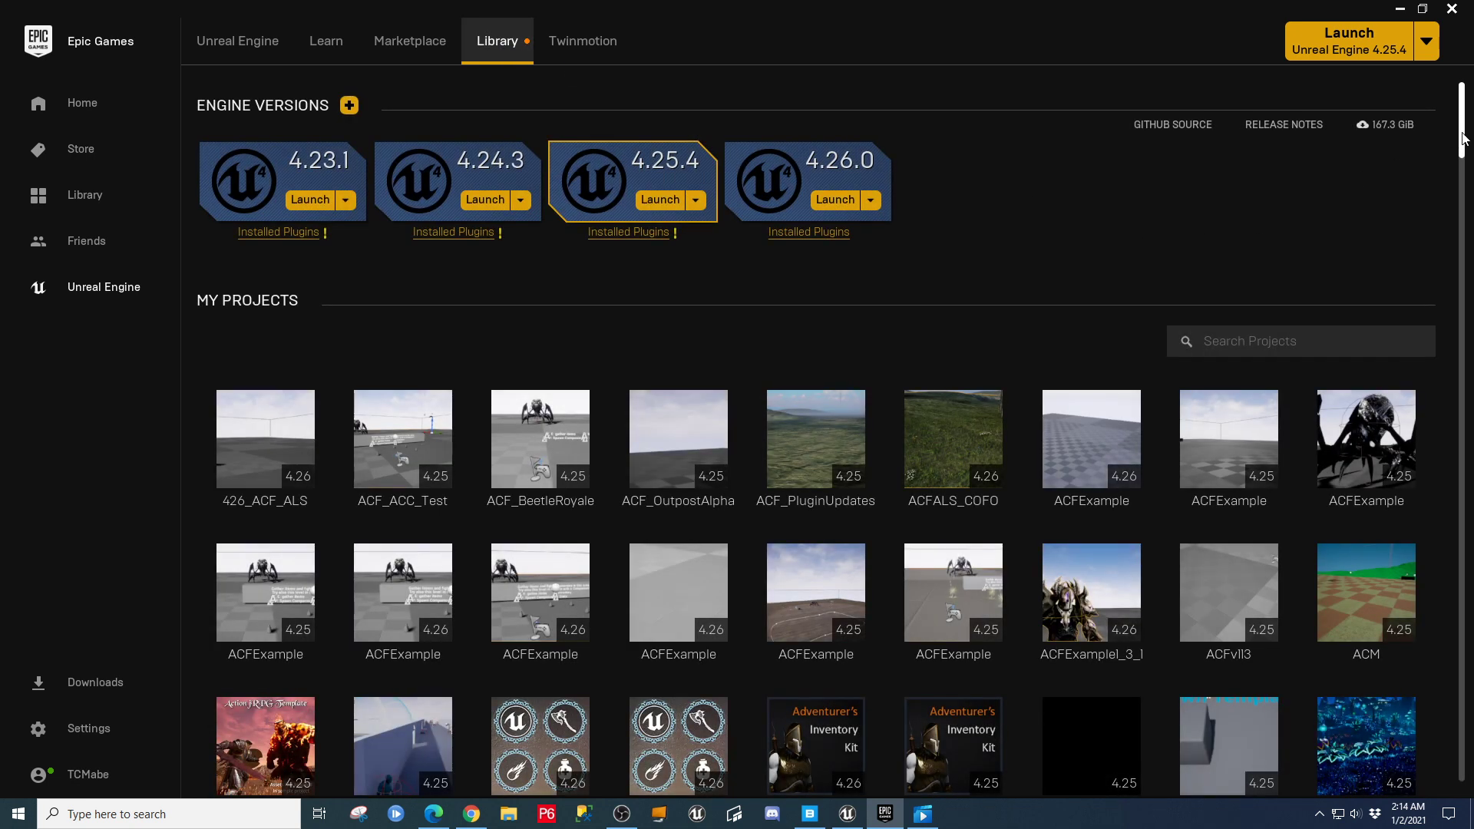
pyautogui.moveTo(1462, 139); pyautogui.dragTo(1462, 333)
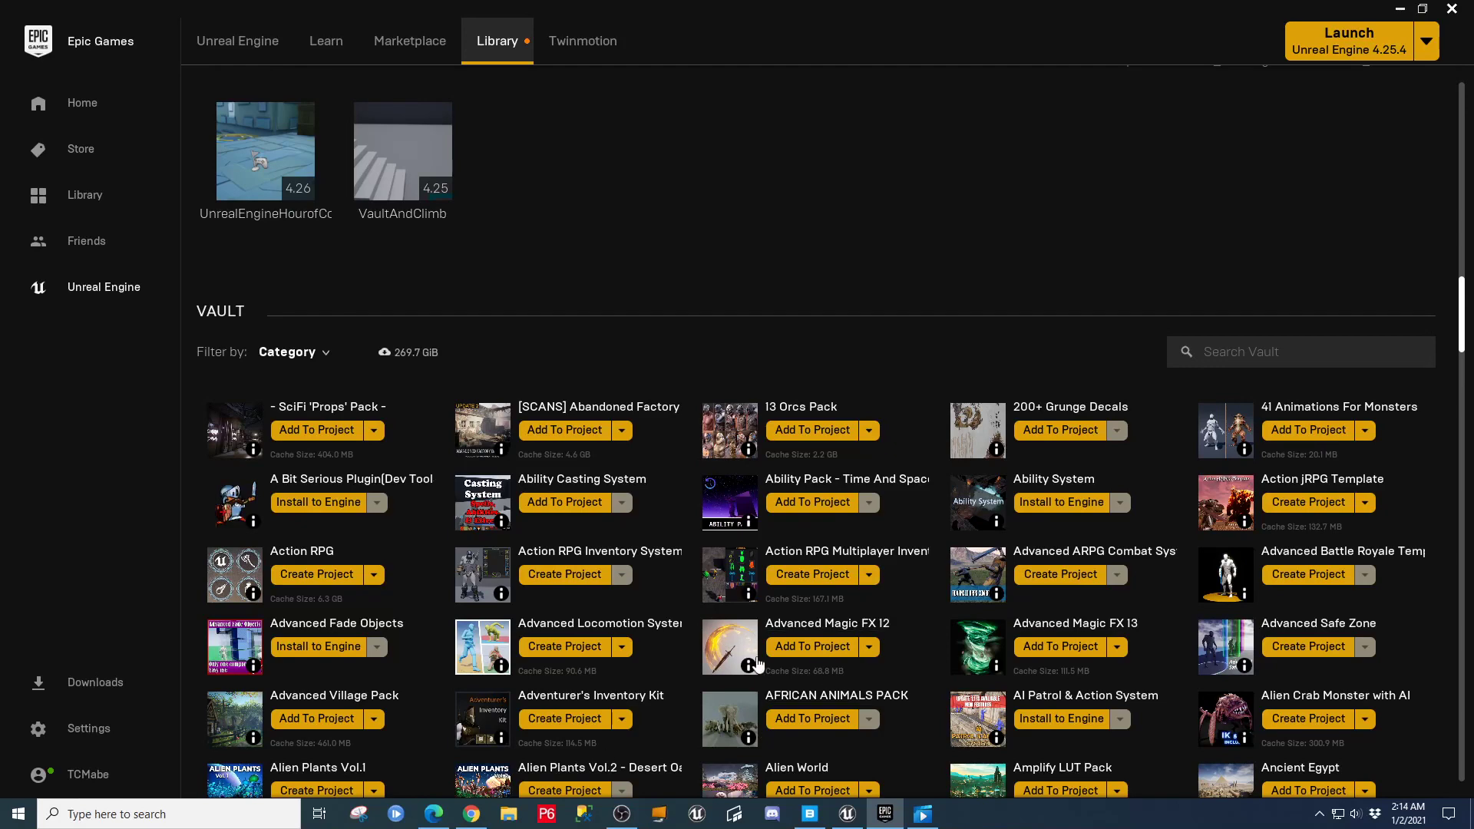
pyautogui.scroll(-2, 756, 664)
pyautogui.click(1240, 280)
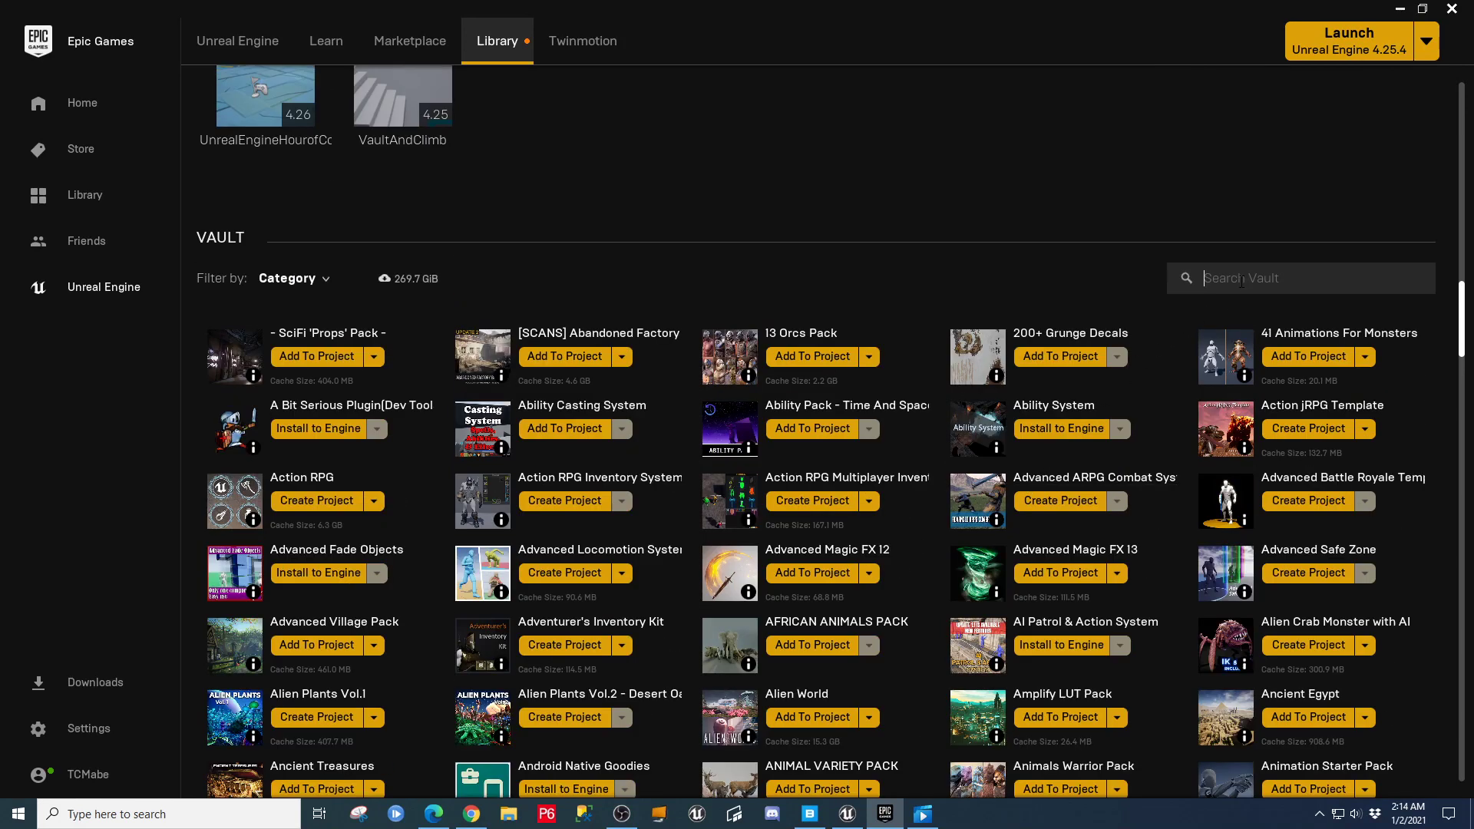
pyautogui.write('barb')
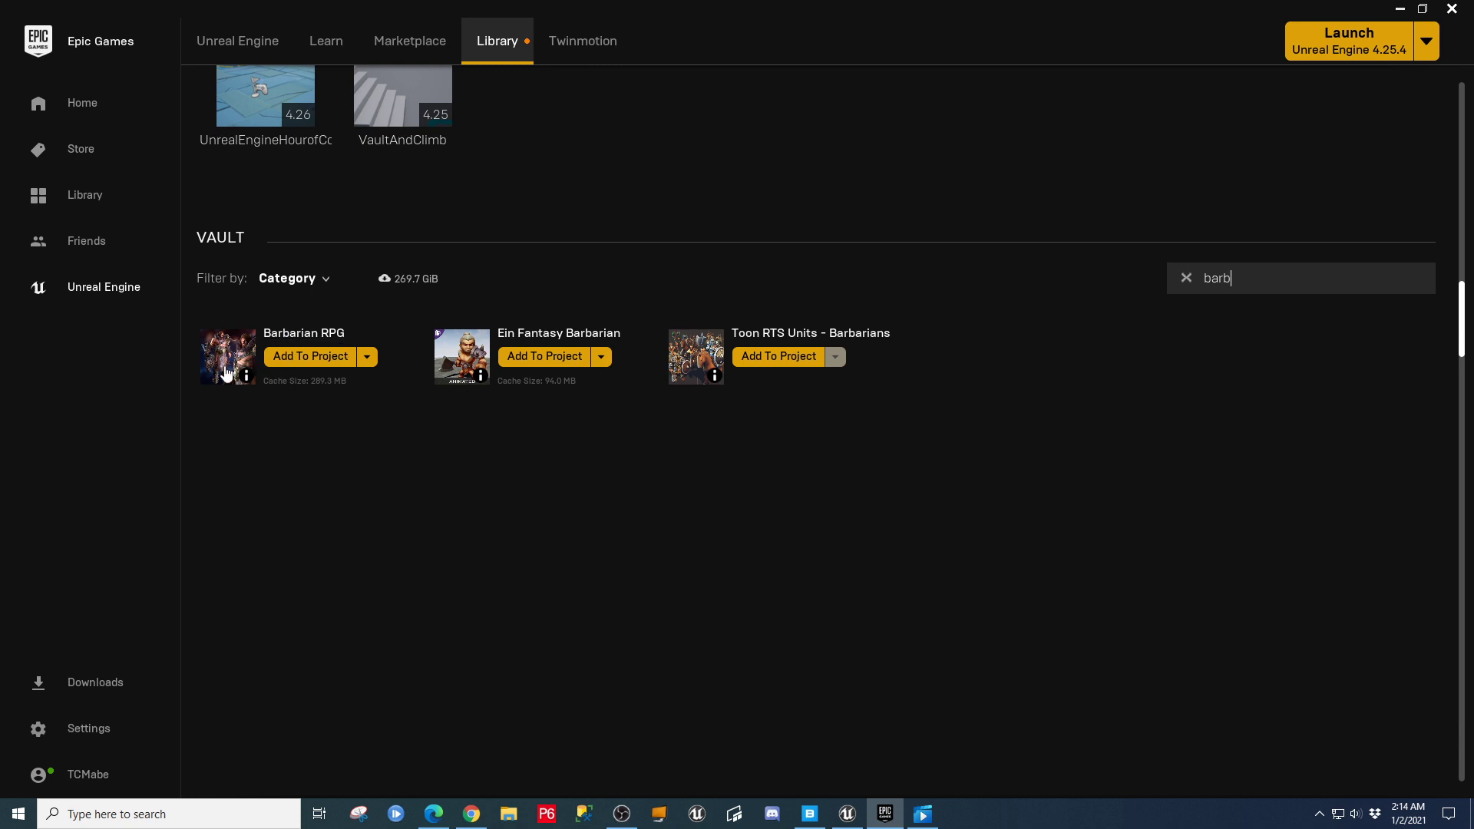
# Add the Barbarian RPG asset to the TPP_Training project, finding the project with the search text "Tpp".
pyautogui.click(324, 360)
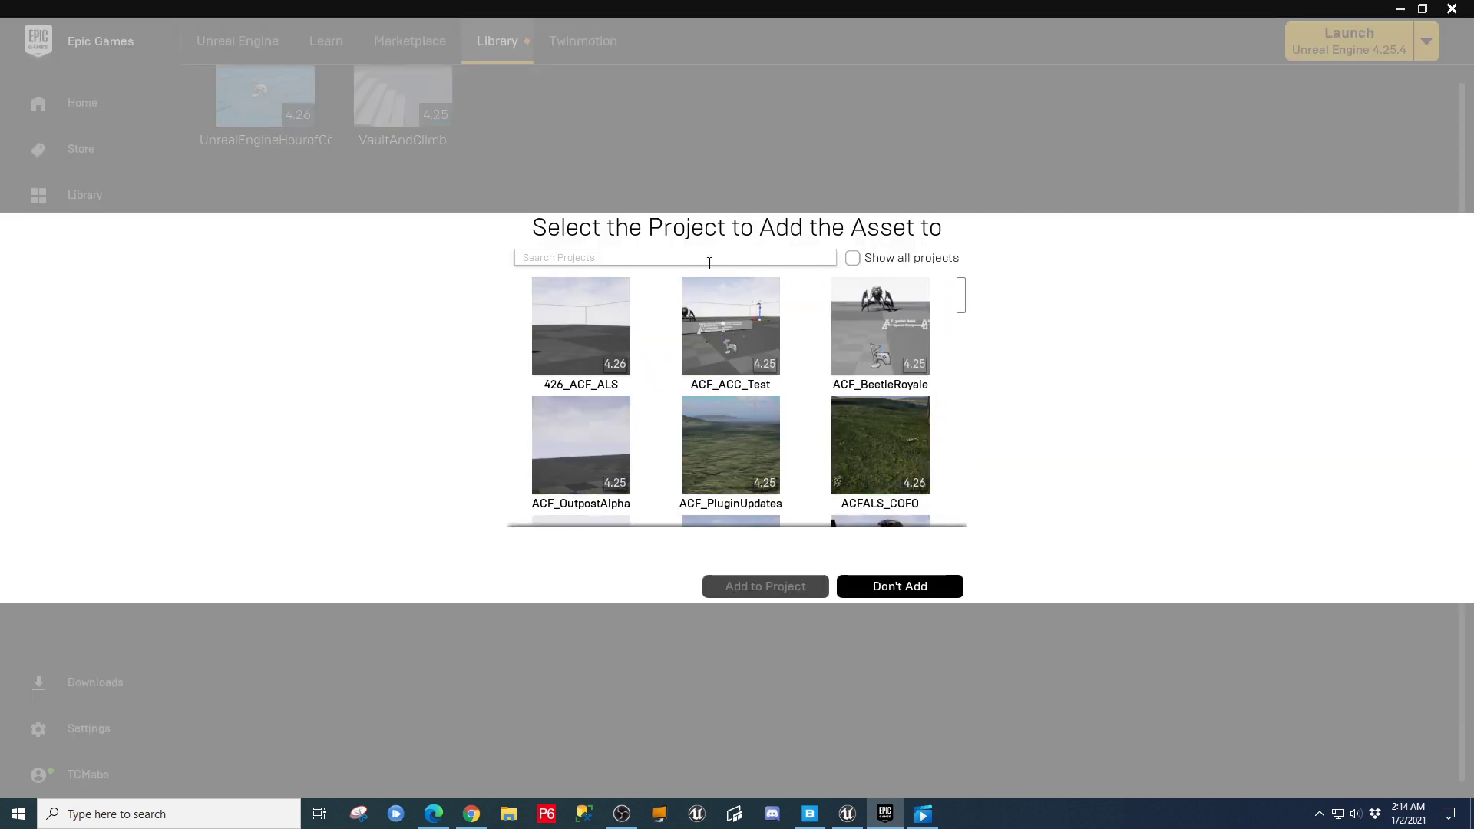
pyautogui.write('Tpp')
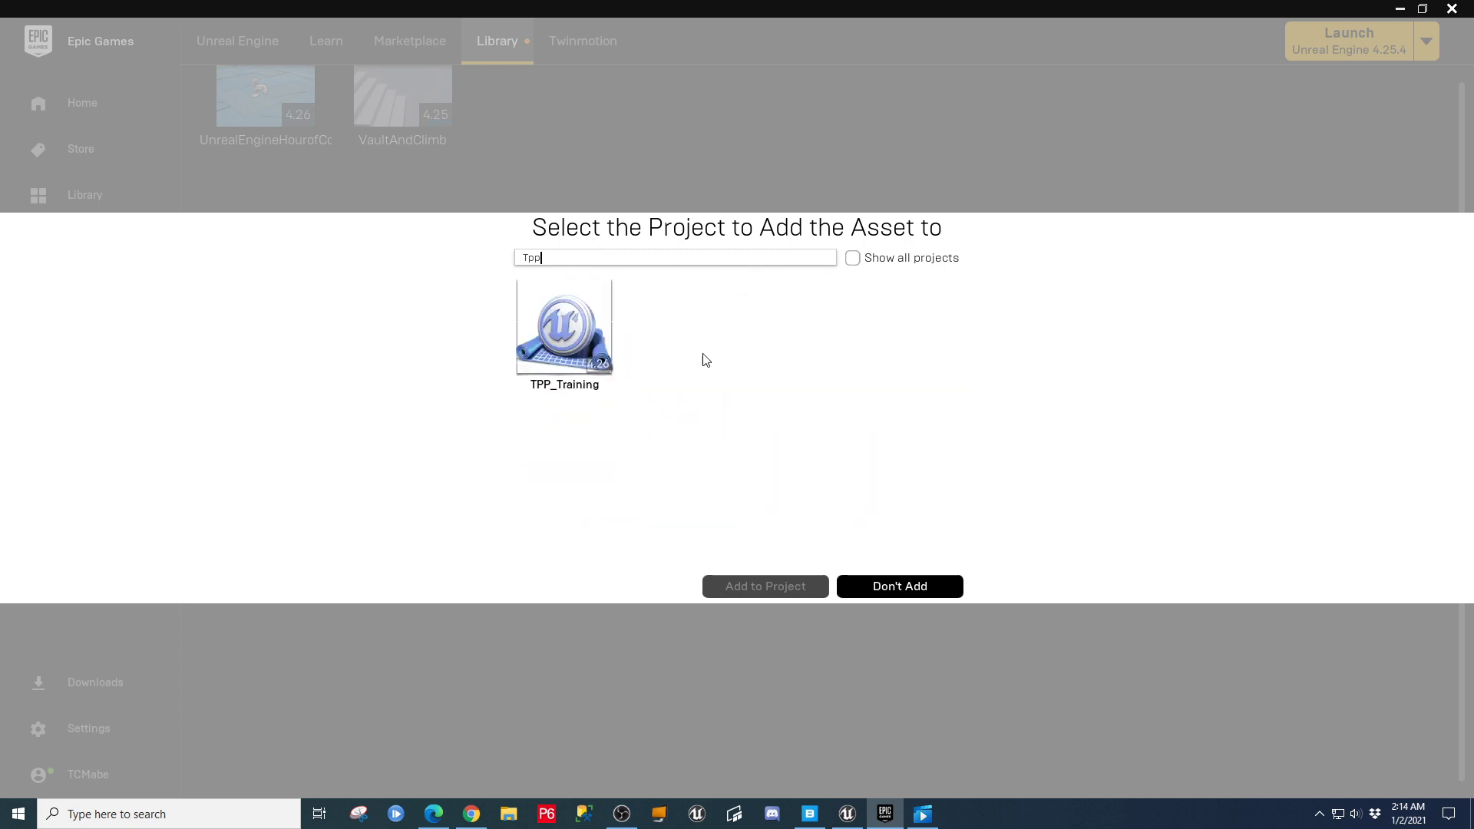
pyautogui.click(557, 343)
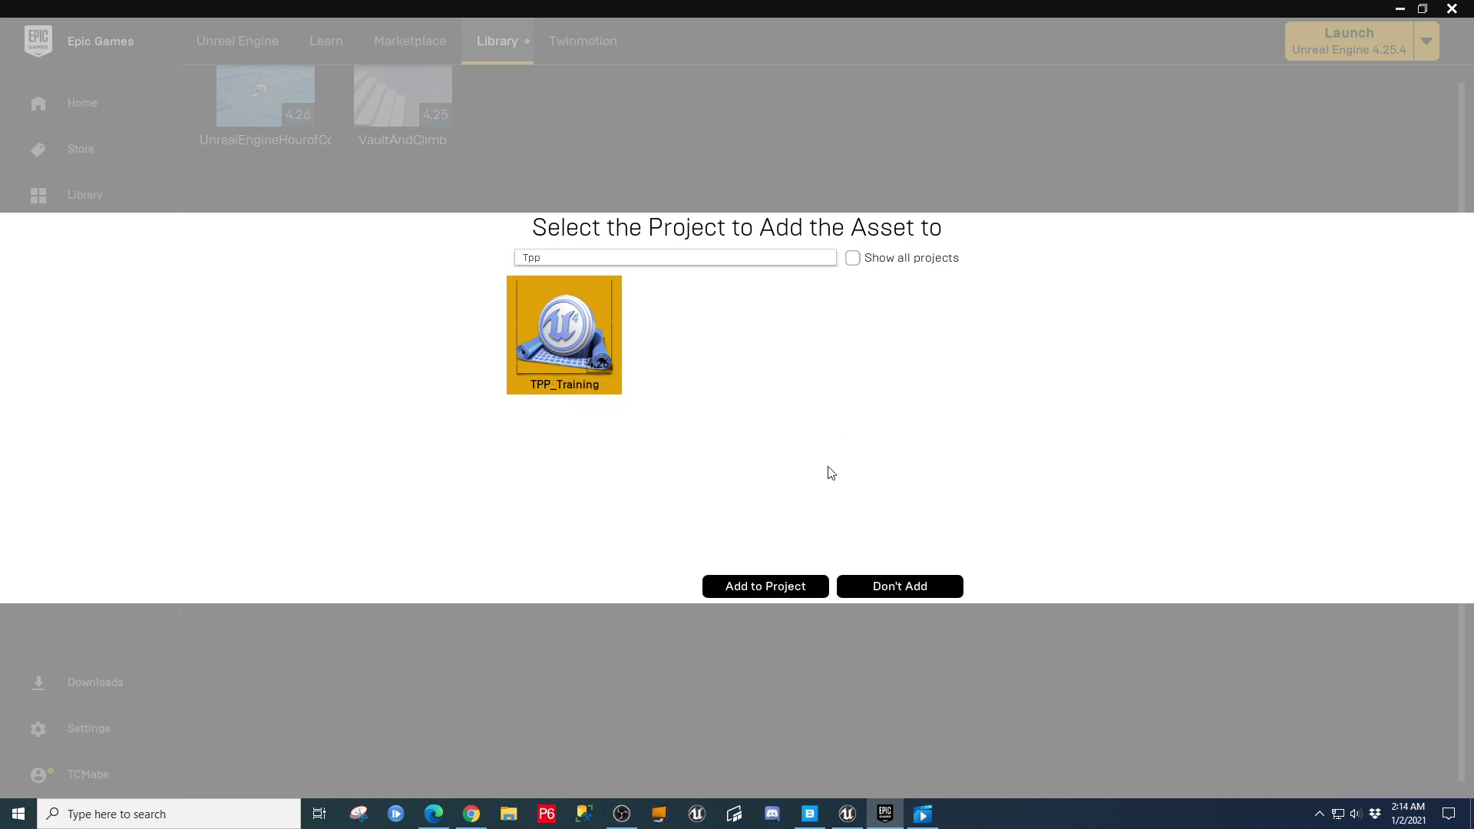
pyautogui.click(745, 587)
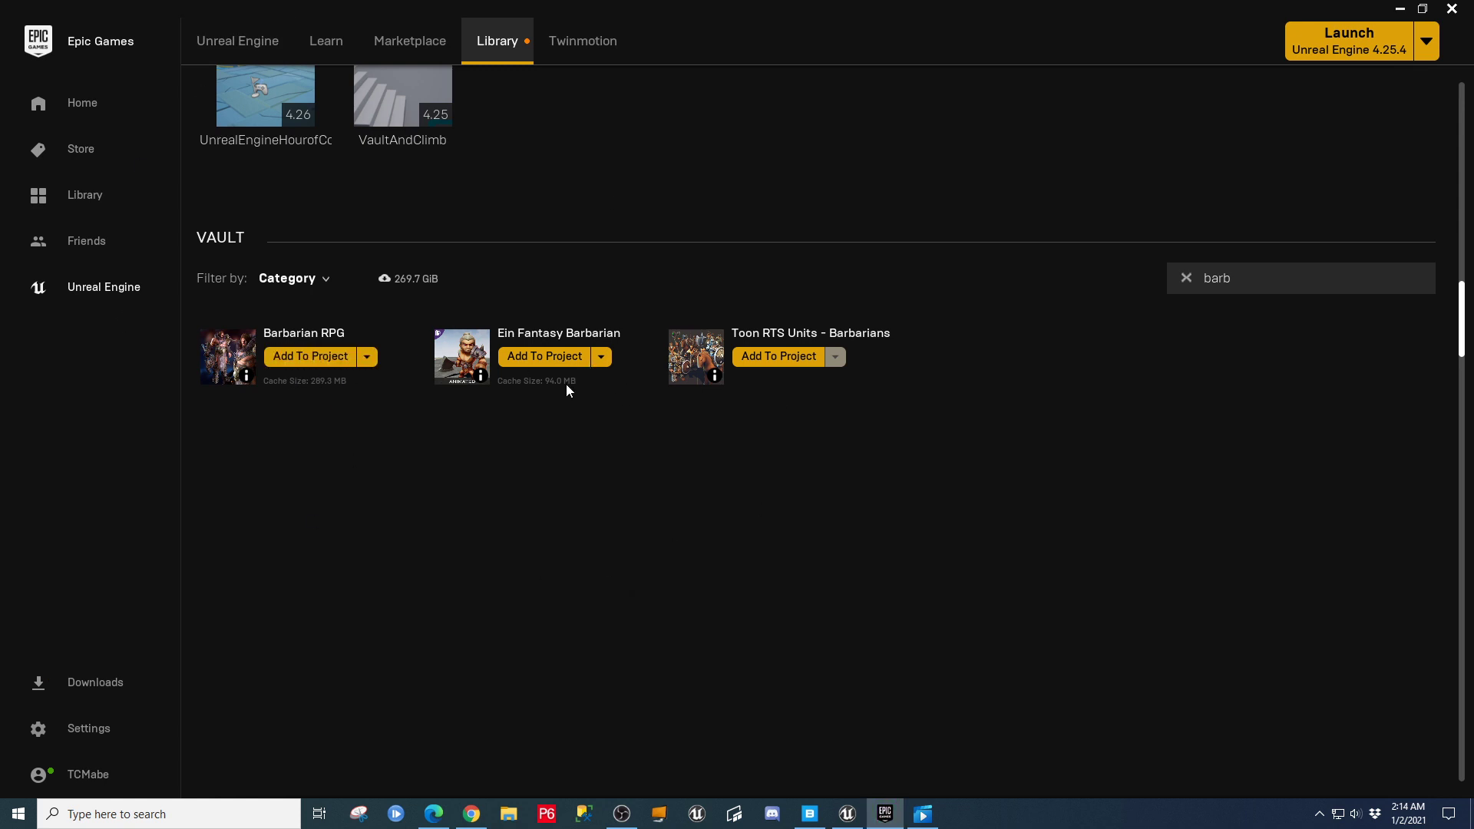
# Open the Barbarian RPG product page and examine its preview images at full size.
pyautogui.click(307, 334)
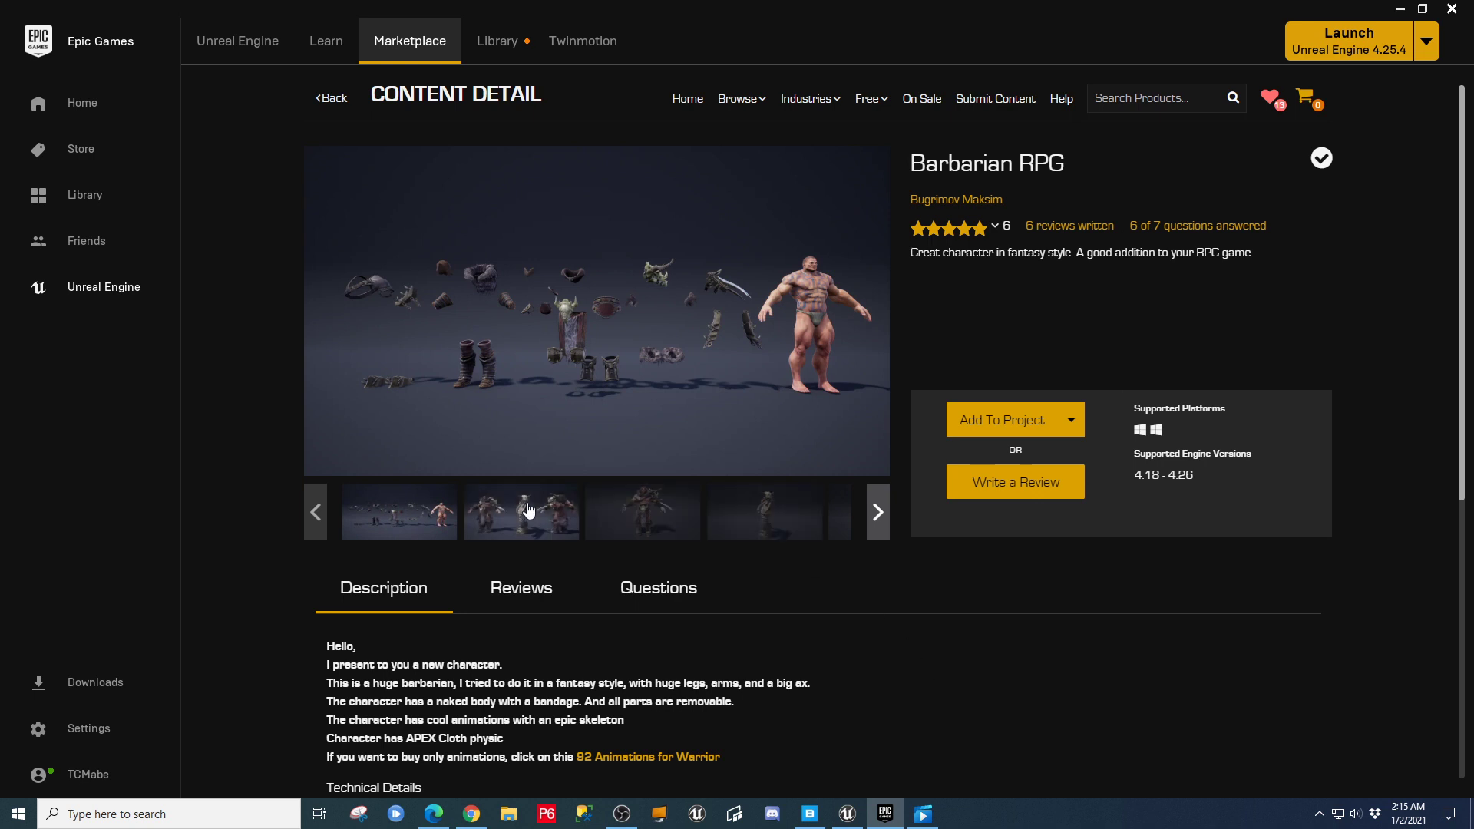
pyautogui.click(598, 309)
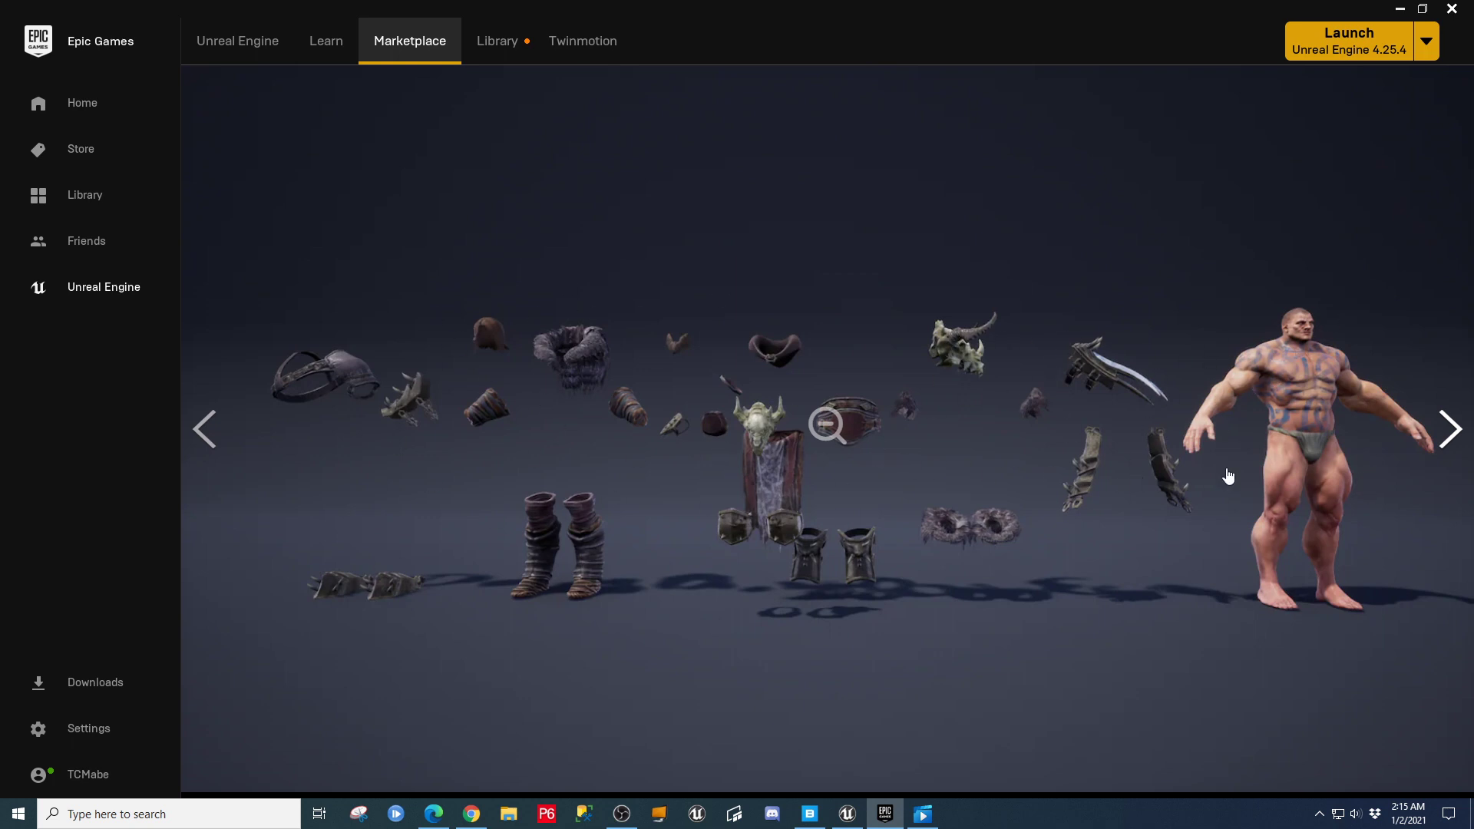
pyautogui.click(1449, 432)
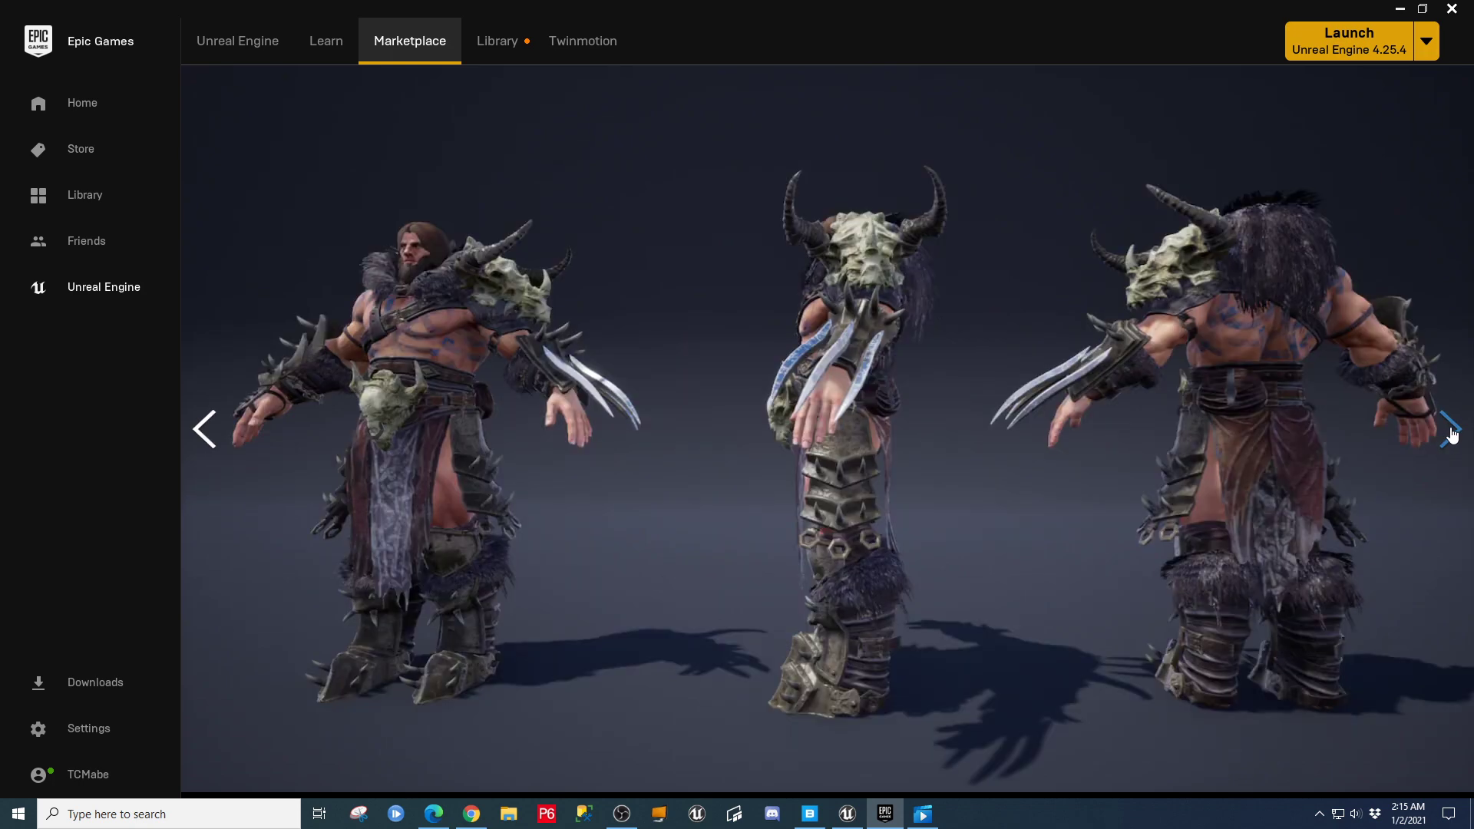
pyautogui.click(1449, 432)
pyautogui.click(1449, 432)
pyautogui.click(1449, 432)
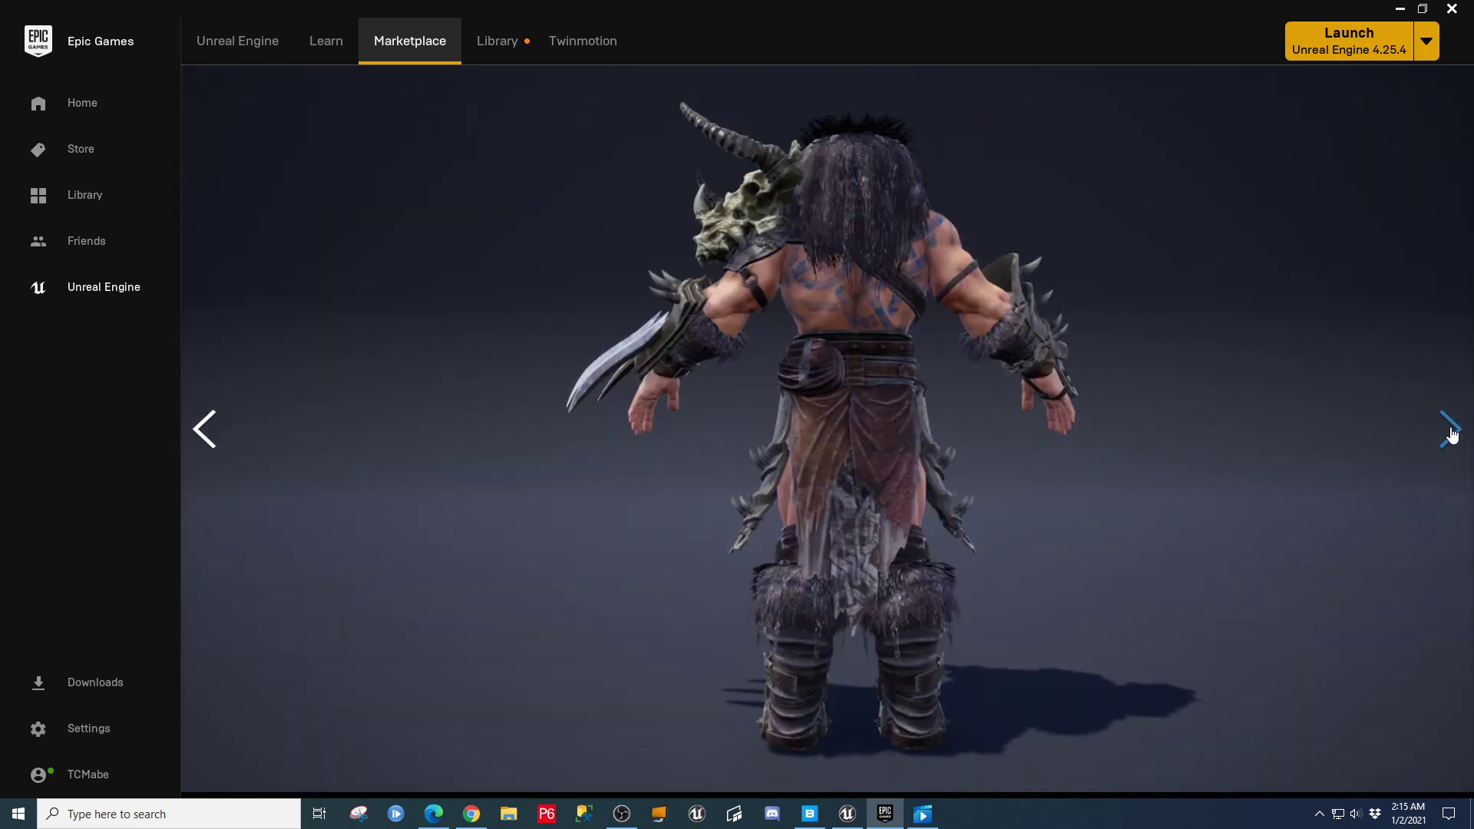
pyautogui.click(1449, 432)
pyautogui.click(1448, 445)
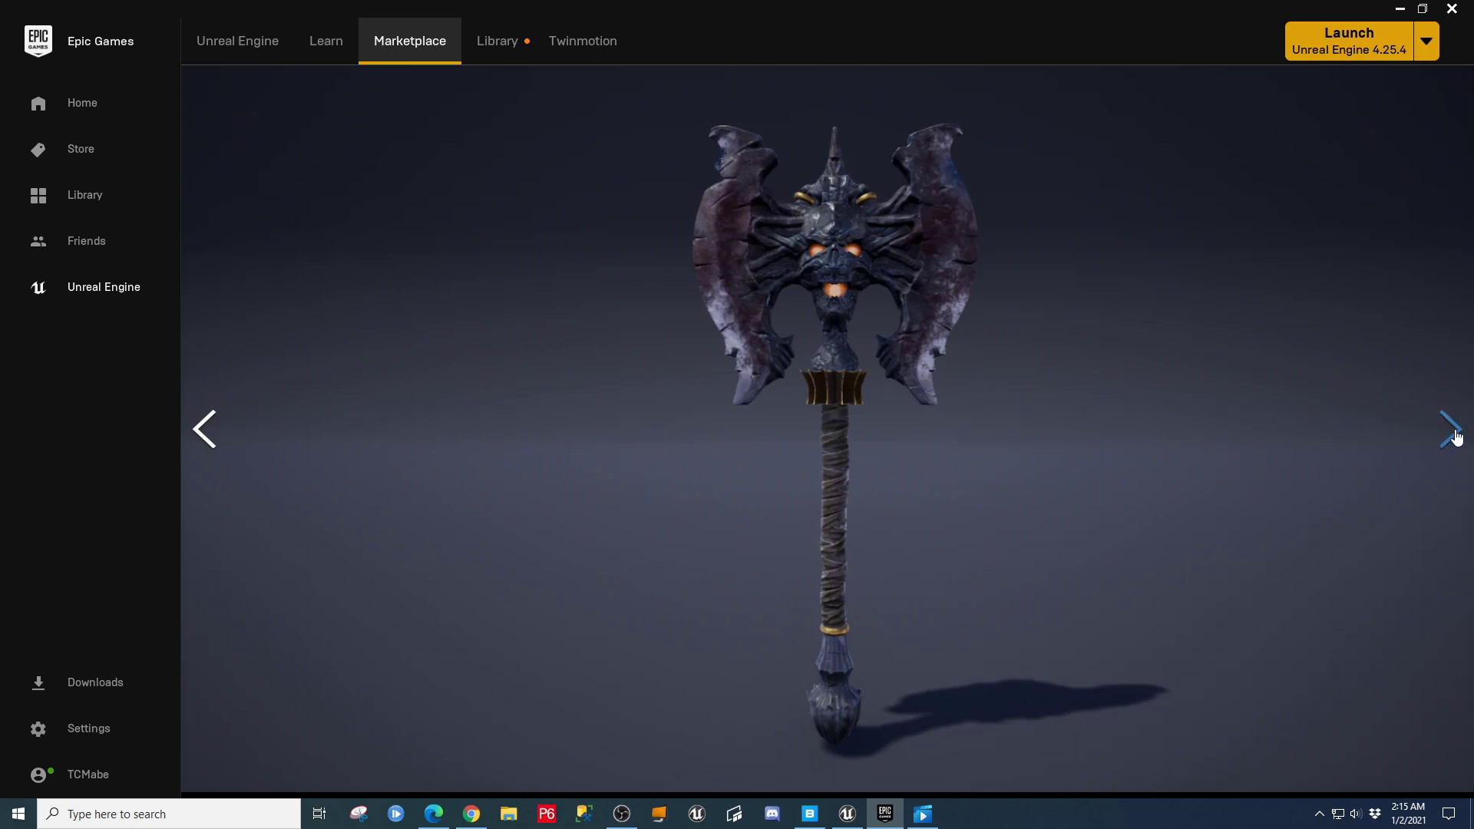
pyautogui.click(1456, 436)
pyautogui.click(1456, 436)
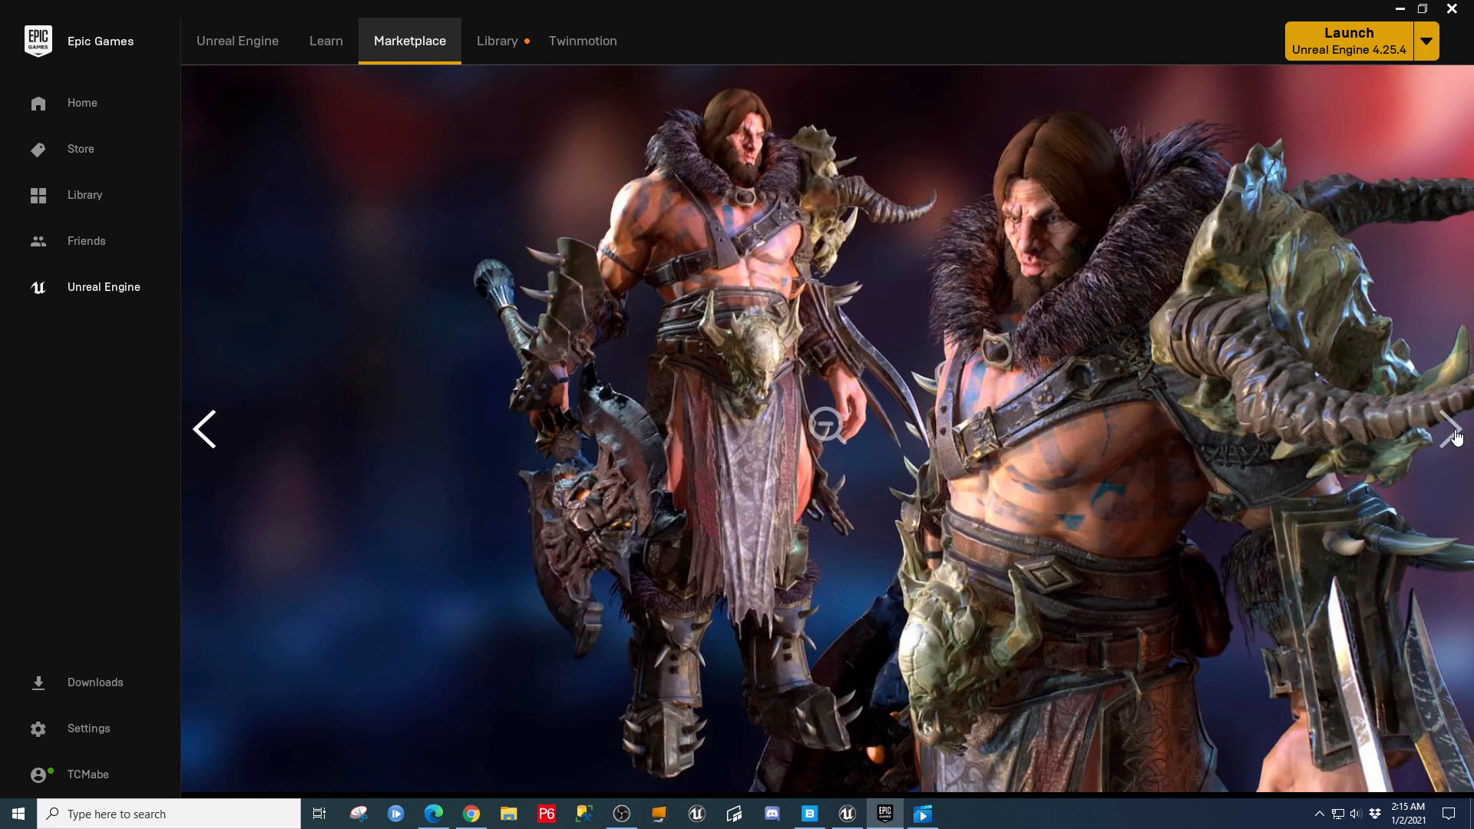
pyautogui.press('Escape')
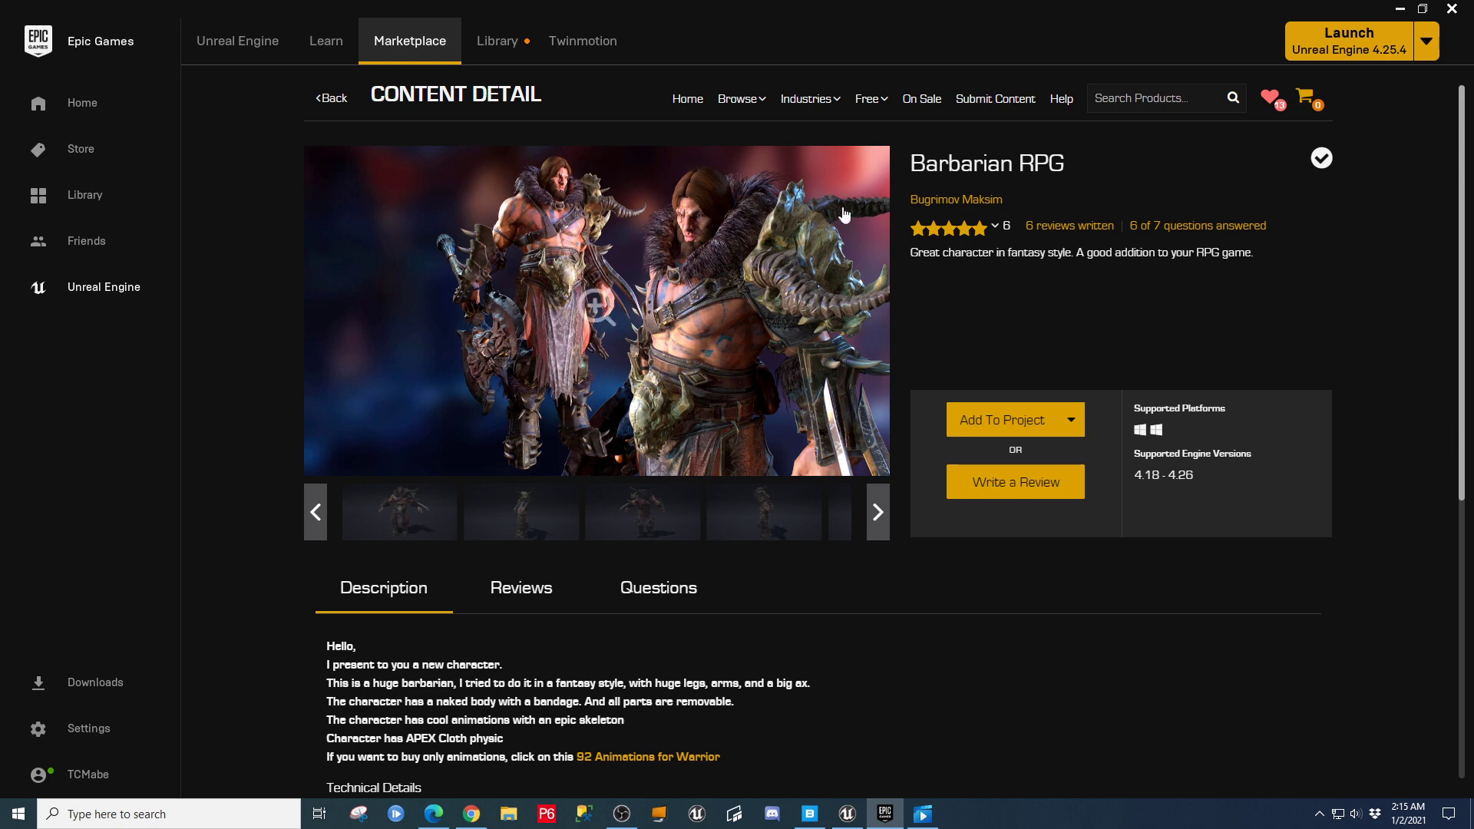
# Open the Barbarian RPG publisher's profile and look through the character and animation packs offered there.
pyautogui.click(985, 200)
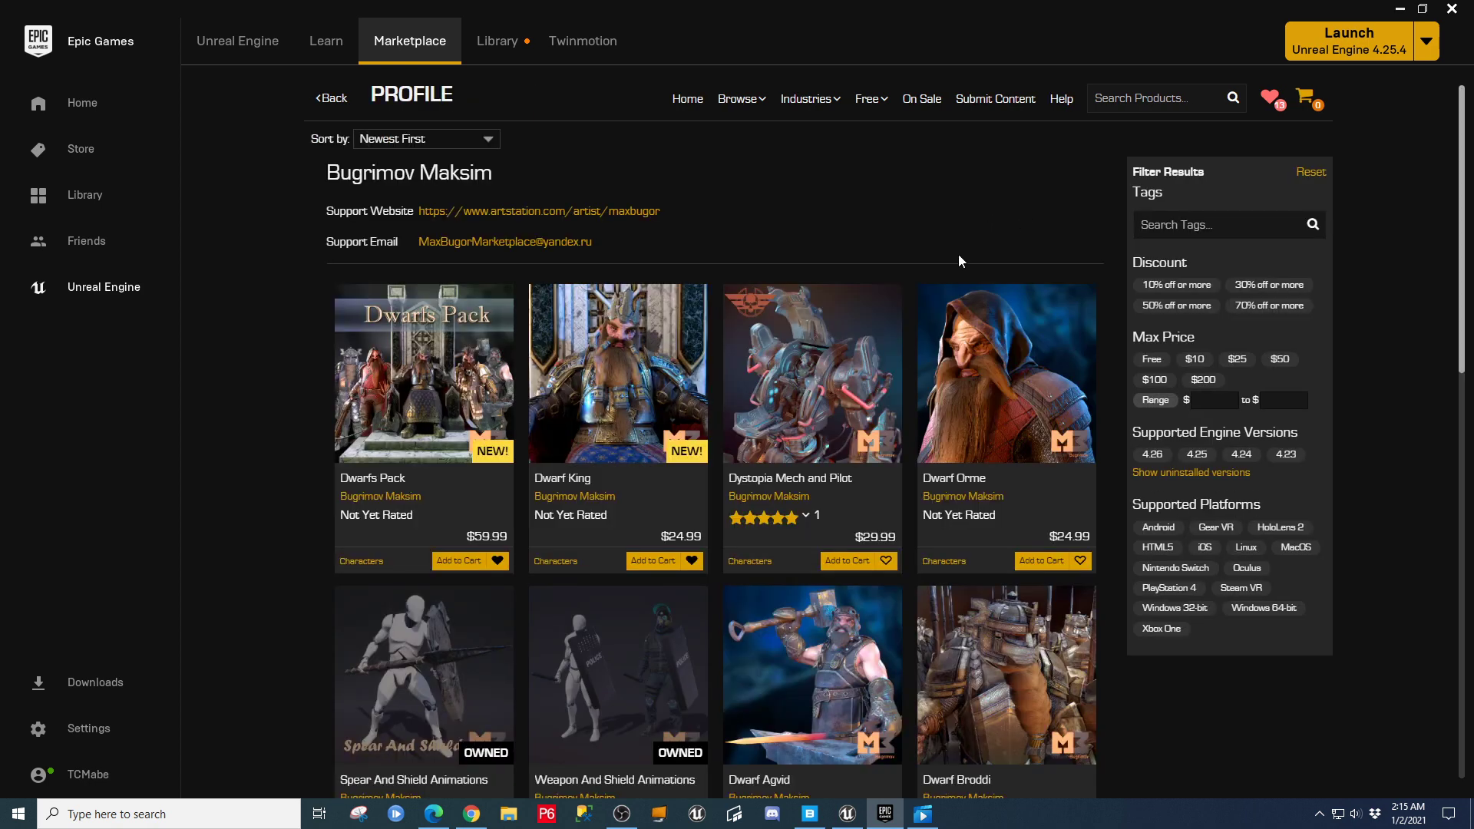
pyautogui.scroll(-2, 847, 511)
pyautogui.scroll(-8, 1128, 518)
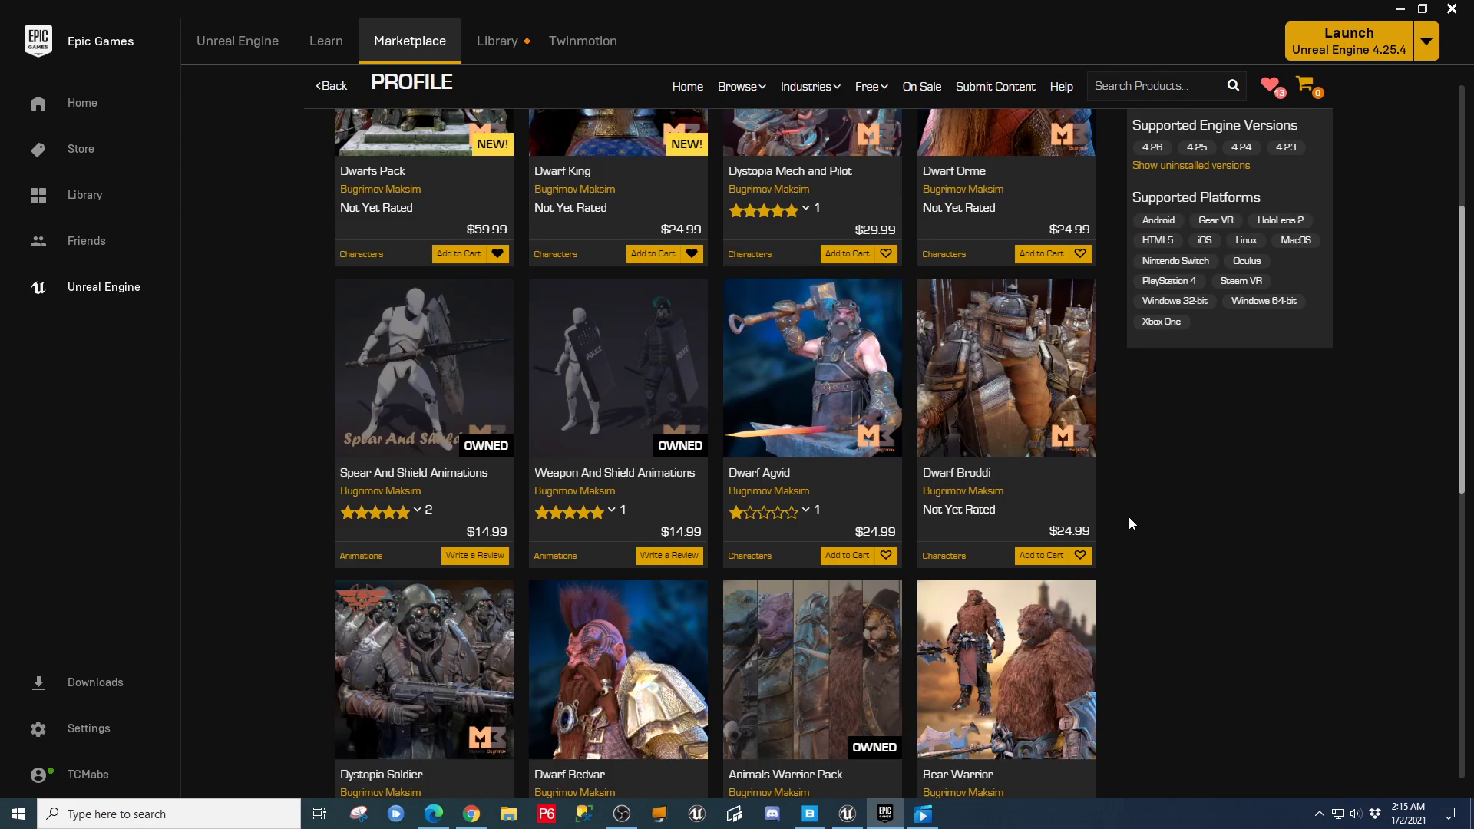
pyautogui.scroll(2, 1163, 527)
pyautogui.scroll(8, 1159, 526)
pyautogui.scroll(-4, 884, 497)
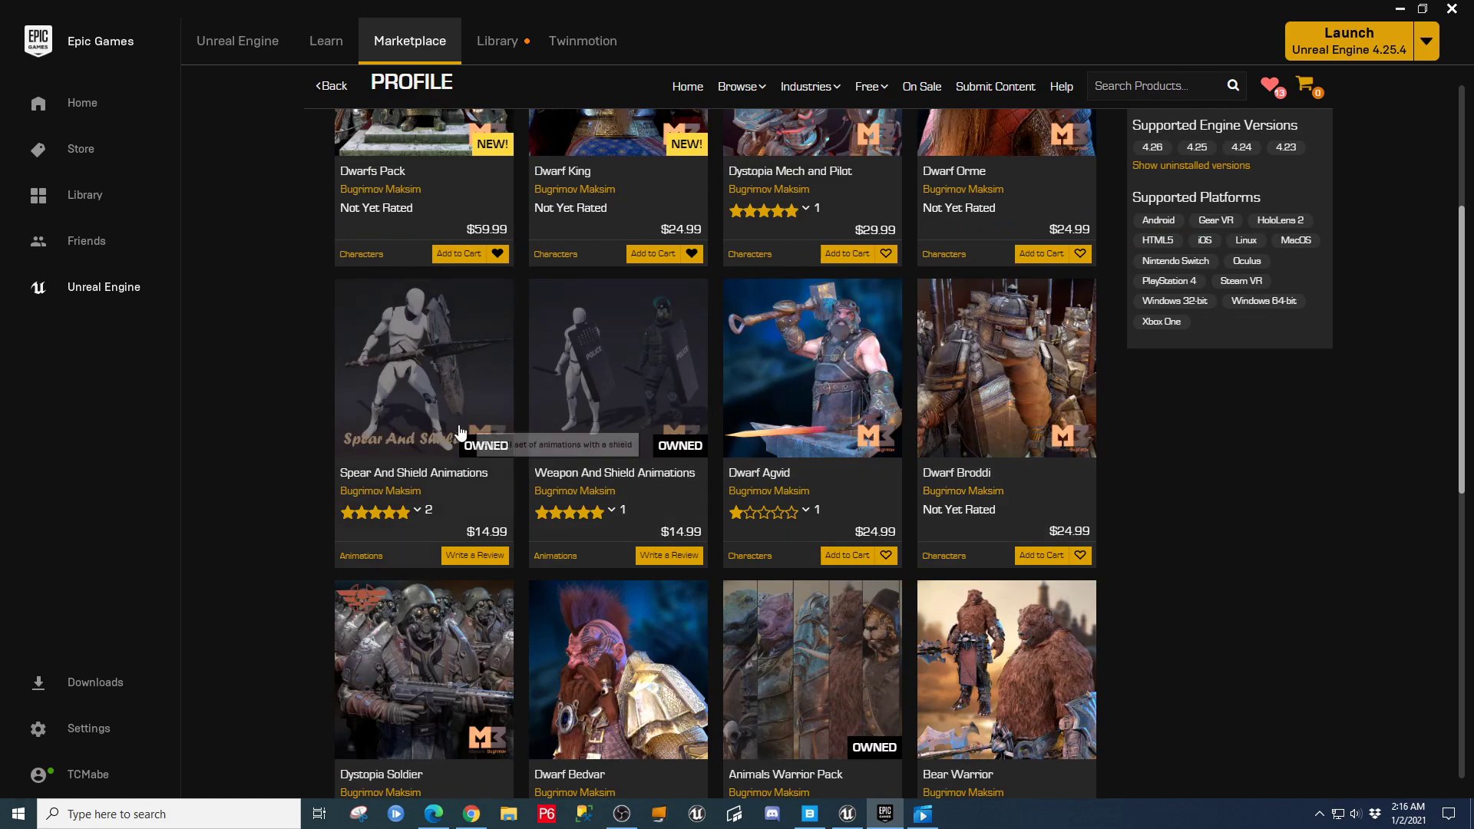
pyautogui.scroll(-2, 919, 534)
pyautogui.scroll(-7, 1214, 592)
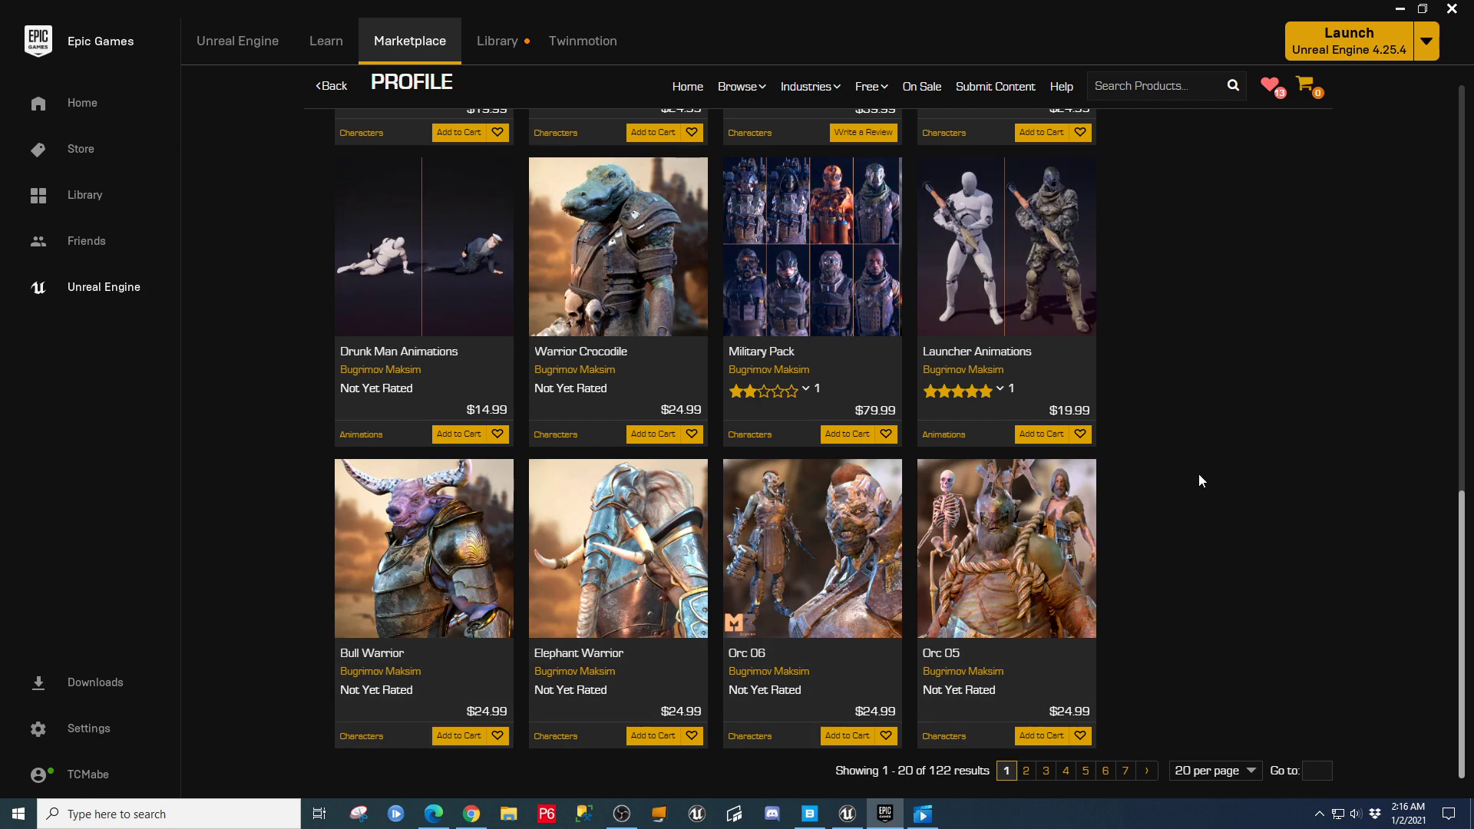
pyautogui.scroll(4, 1174, 491)
pyautogui.scroll(10, 1159, 507)
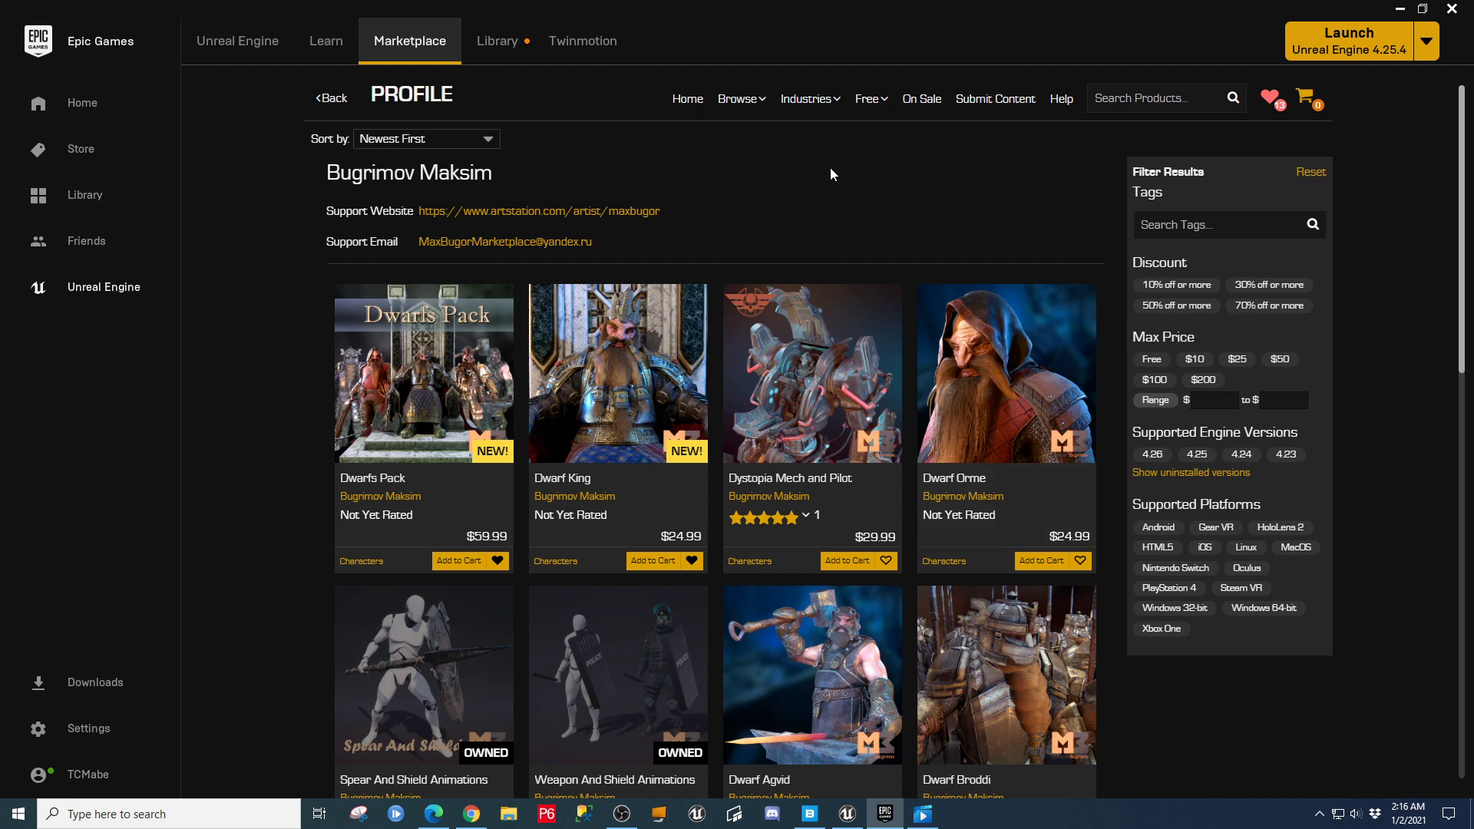
# Browse the marketplace's Animations category with the maximum price filter at $10, $25, $50, $100 and $200 in turn.
pyautogui.moveTo(754, 113)
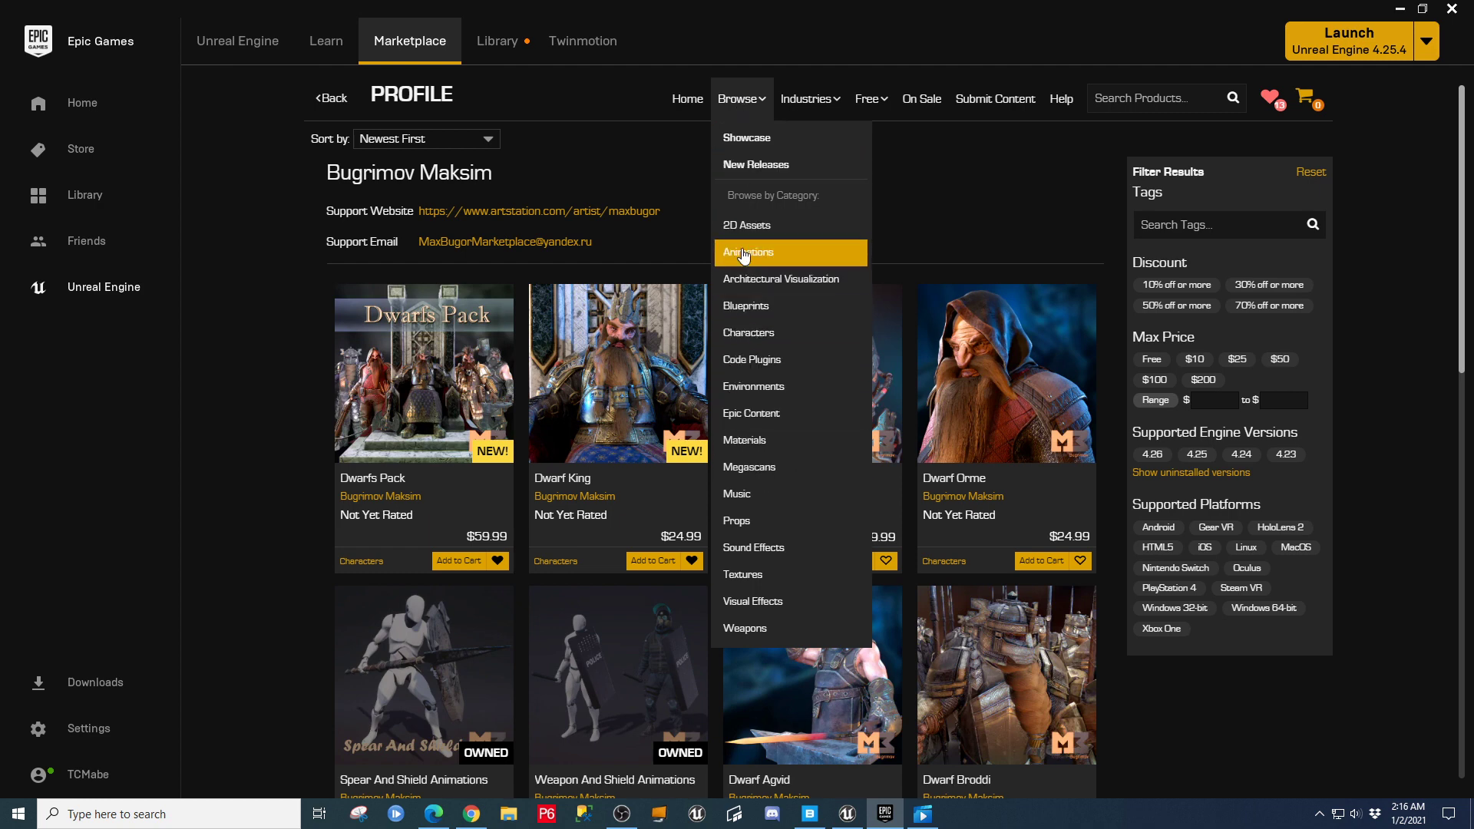
pyautogui.click(743, 253)
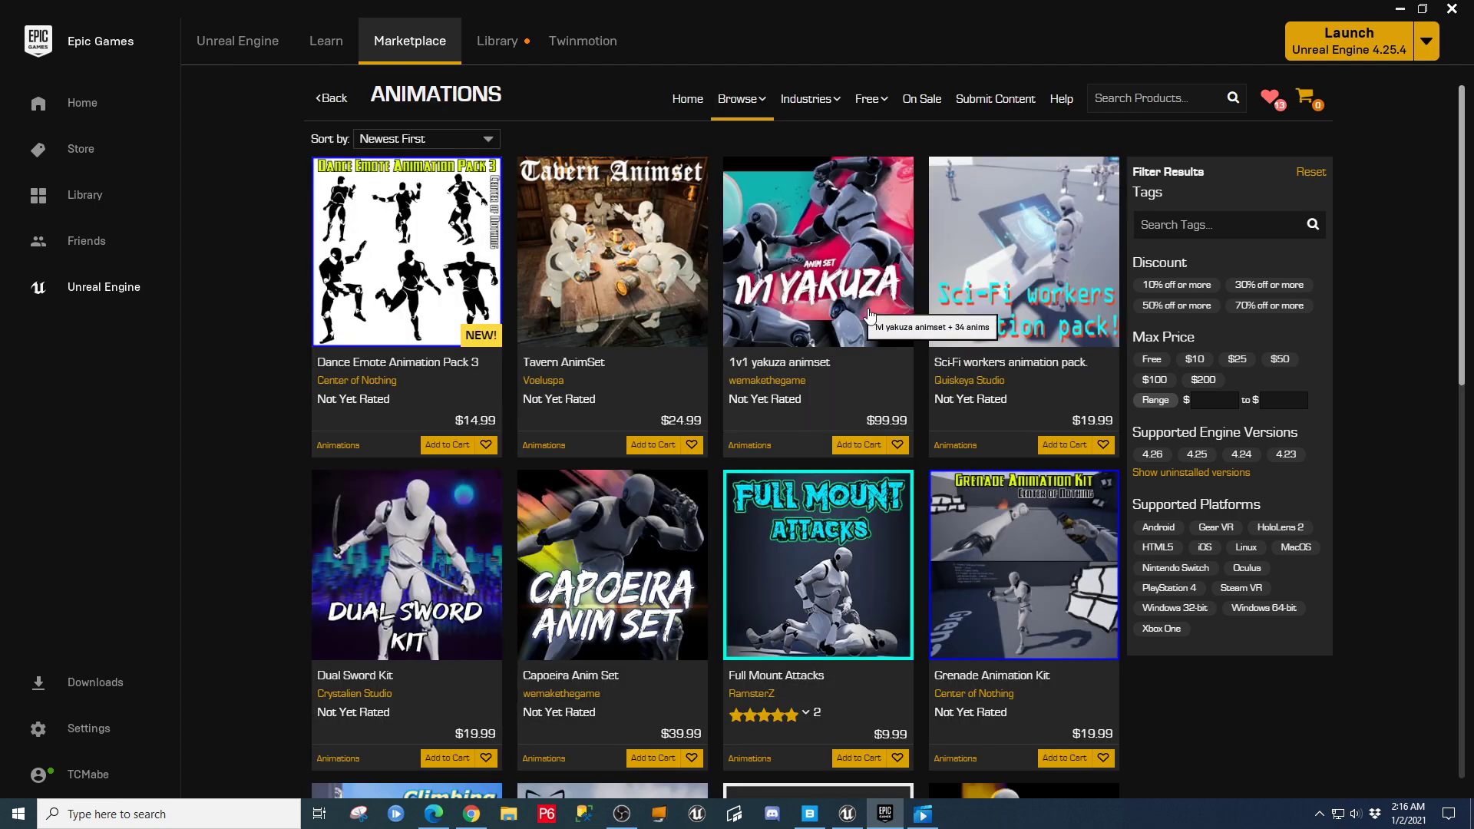
pyautogui.click(1195, 361)
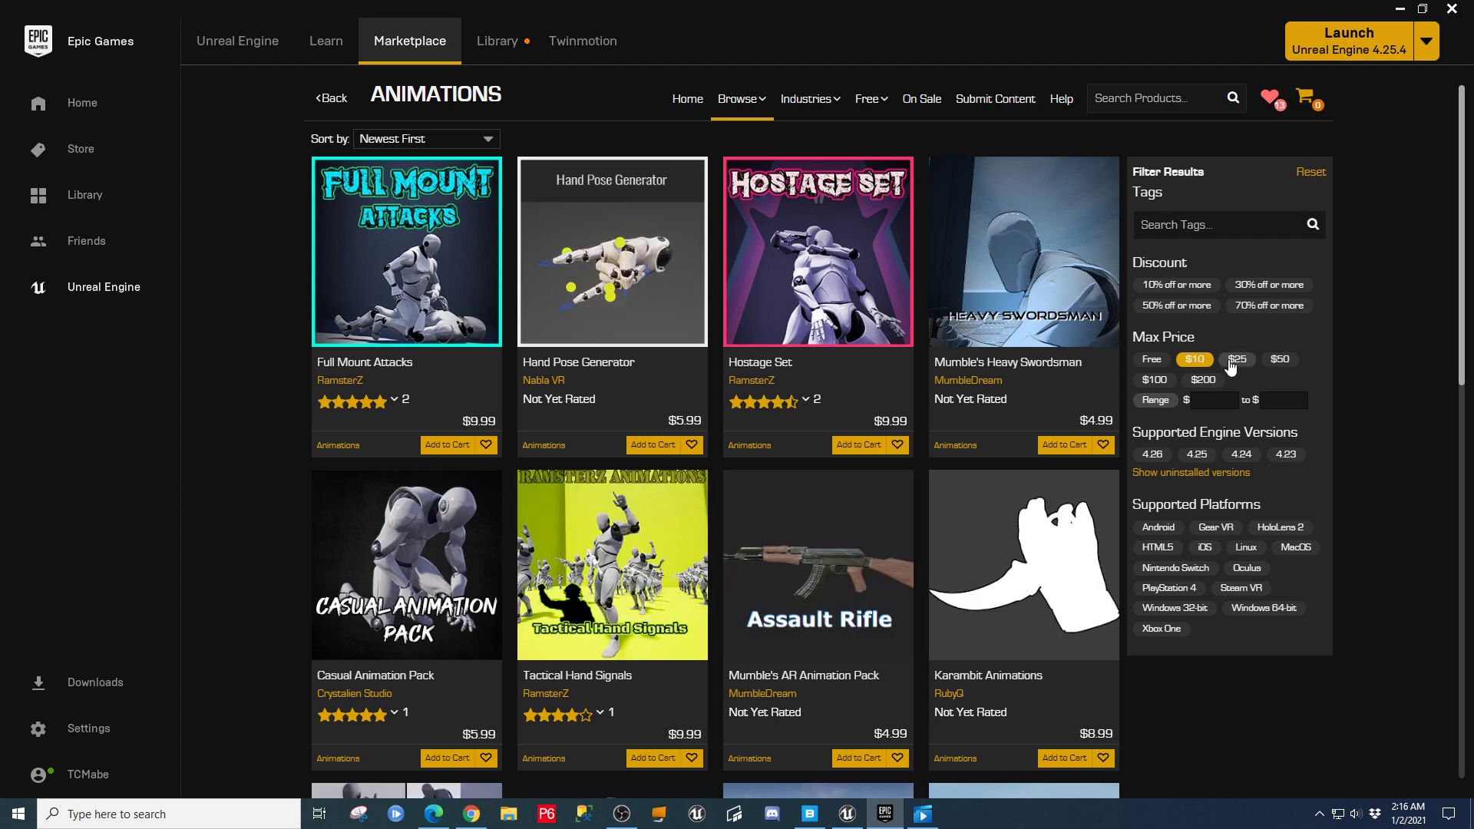
pyautogui.click(1231, 364)
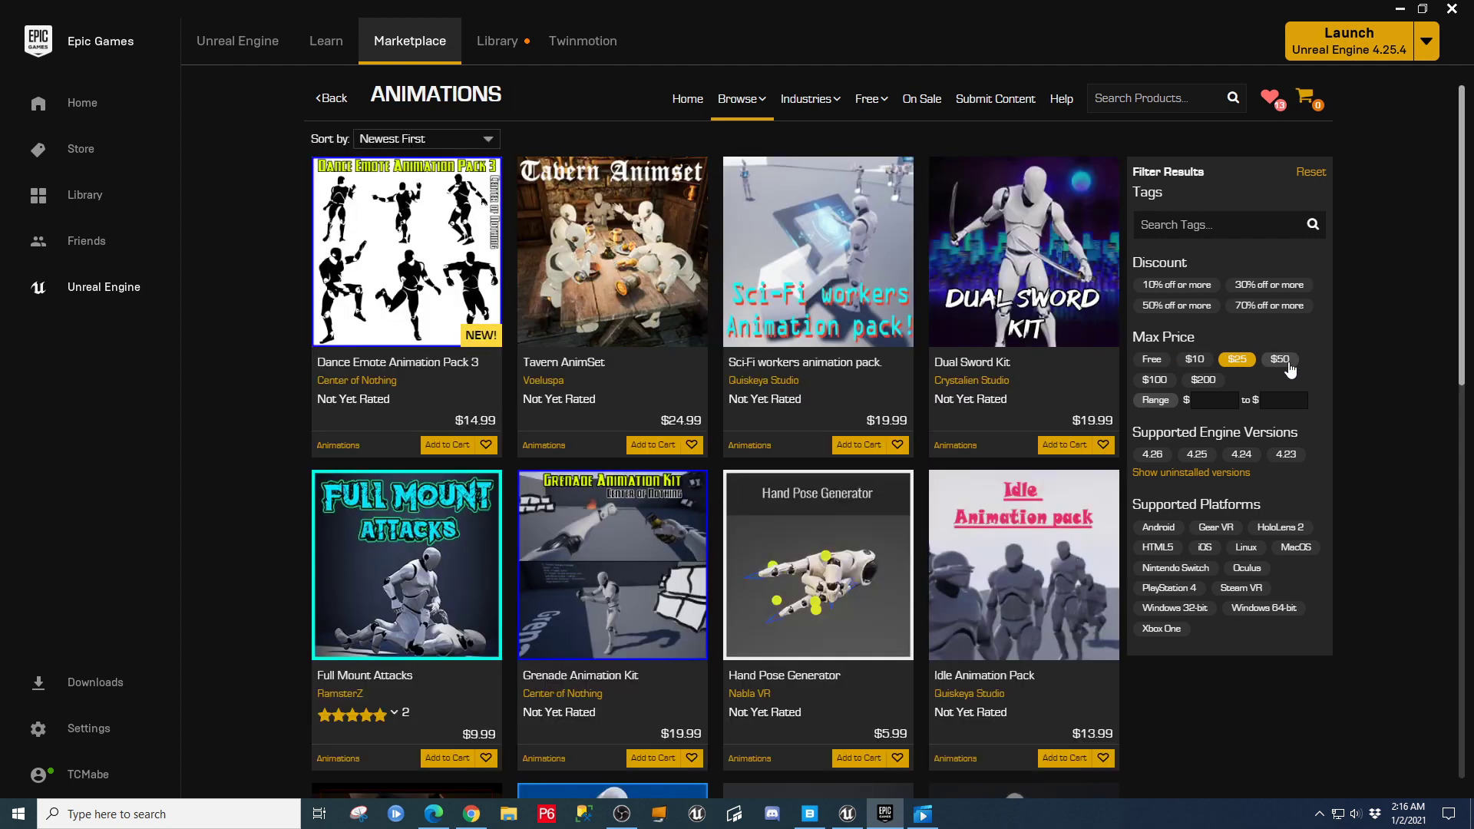
pyautogui.click(1282, 360)
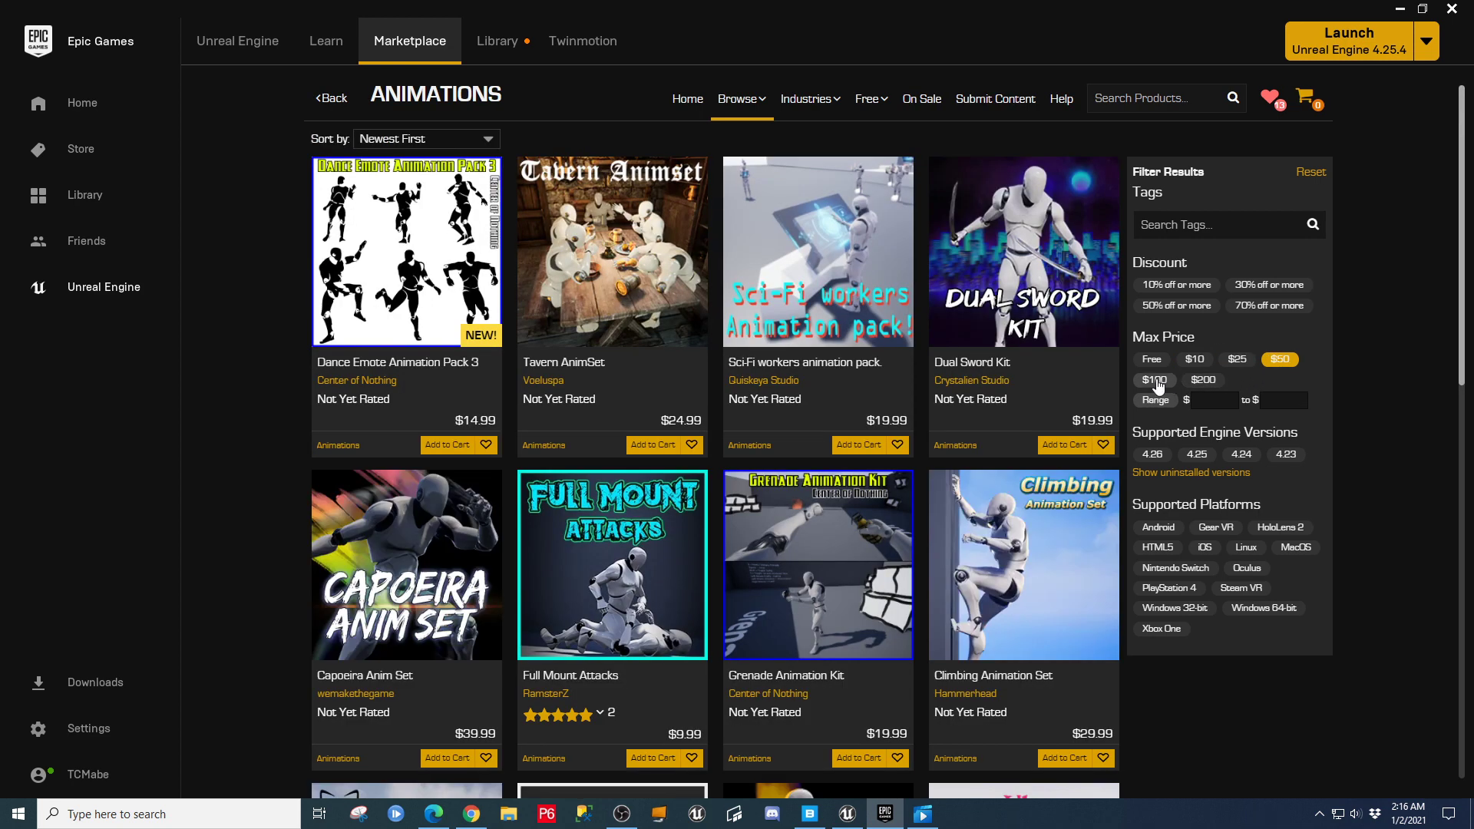
pyautogui.click(1157, 379)
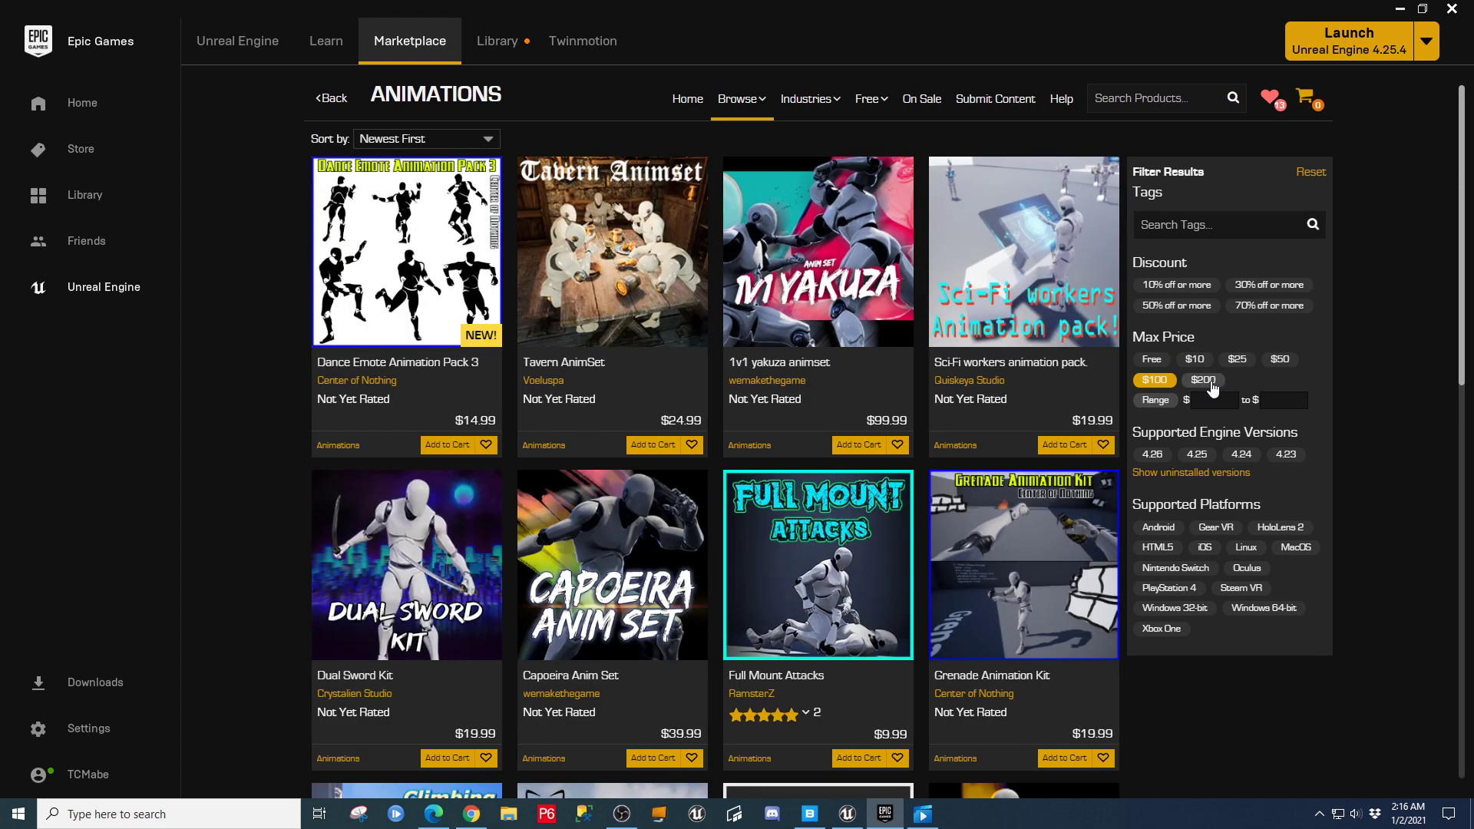
pyautogui.click(1210, 381)
# View the marketplace's New Releases listing.
pyautogui.click(738, 108)
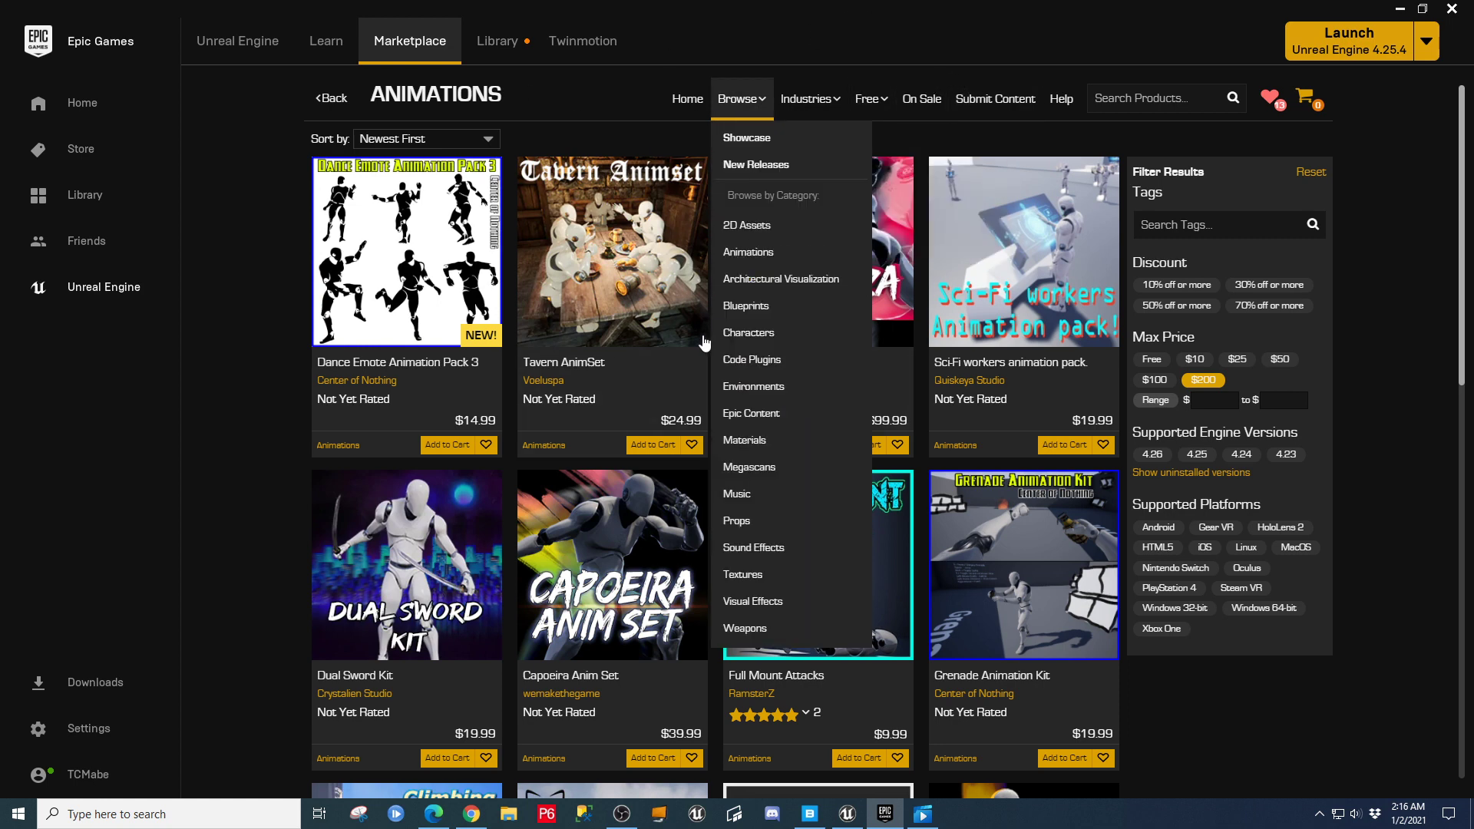
pyautogui.moveTo(732, 120)
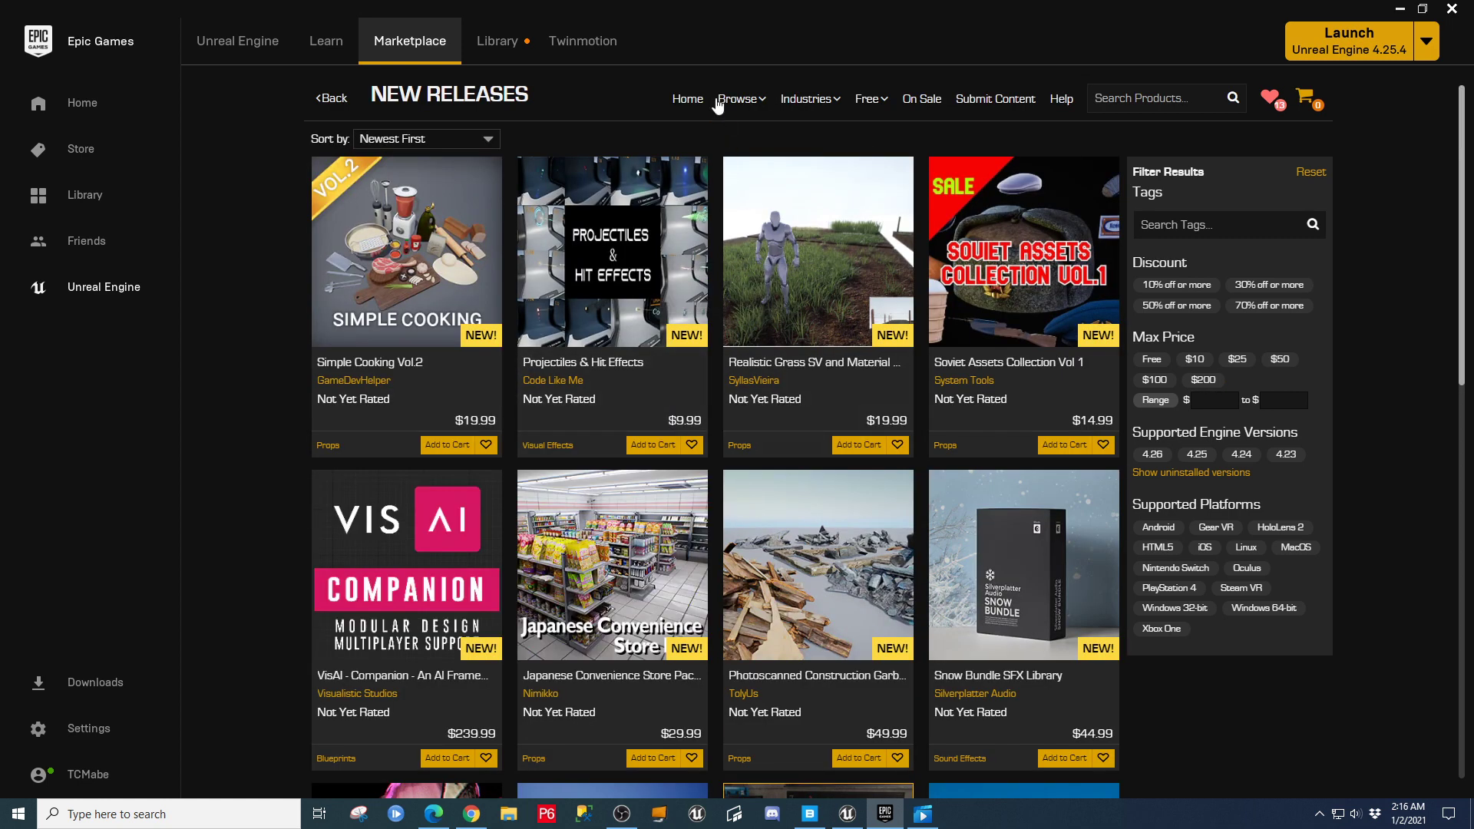
pyautogui.click(725, 98)
# Return to the Unreal Editor, enlarge the Content Browser and expand the Barbarian folder with its Animations subfolder.
pyautogui.click(1398, 10)
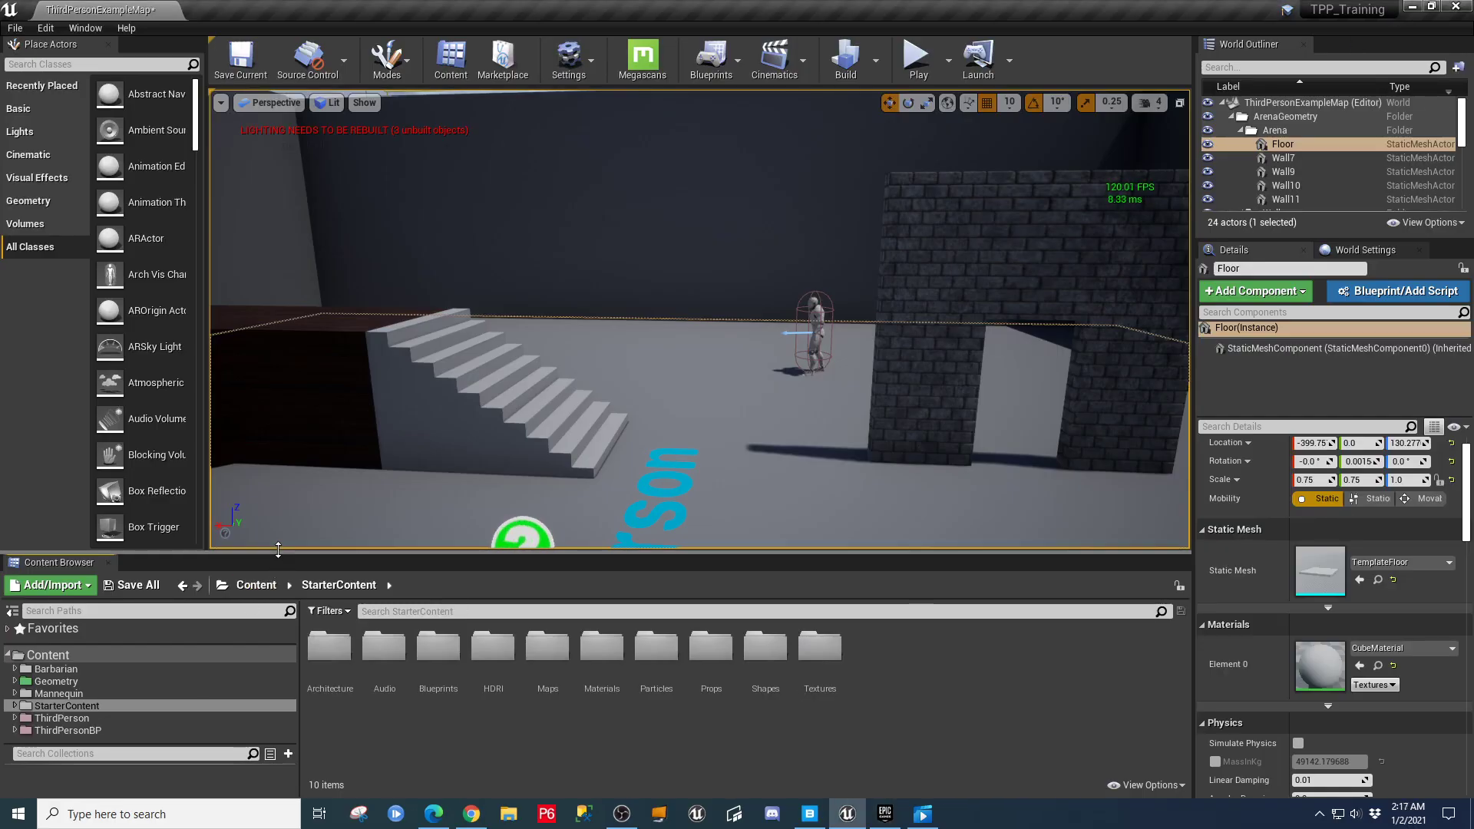
pyautogui.moveTo(278, 558); pyautogui.dragTo(278, 462)
pyautogui.click(46, 589)
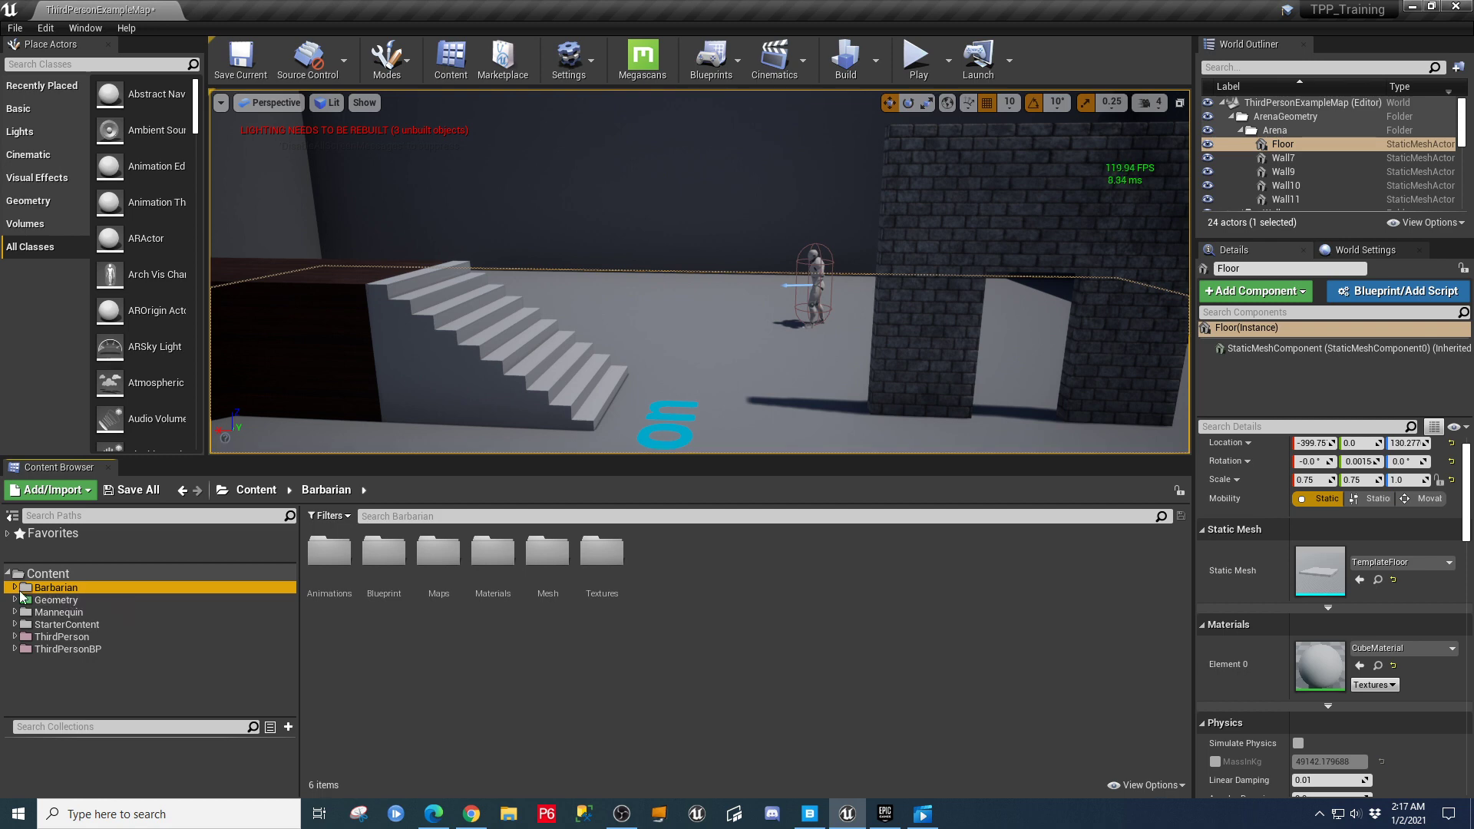
pyautogui.click(15, 588)
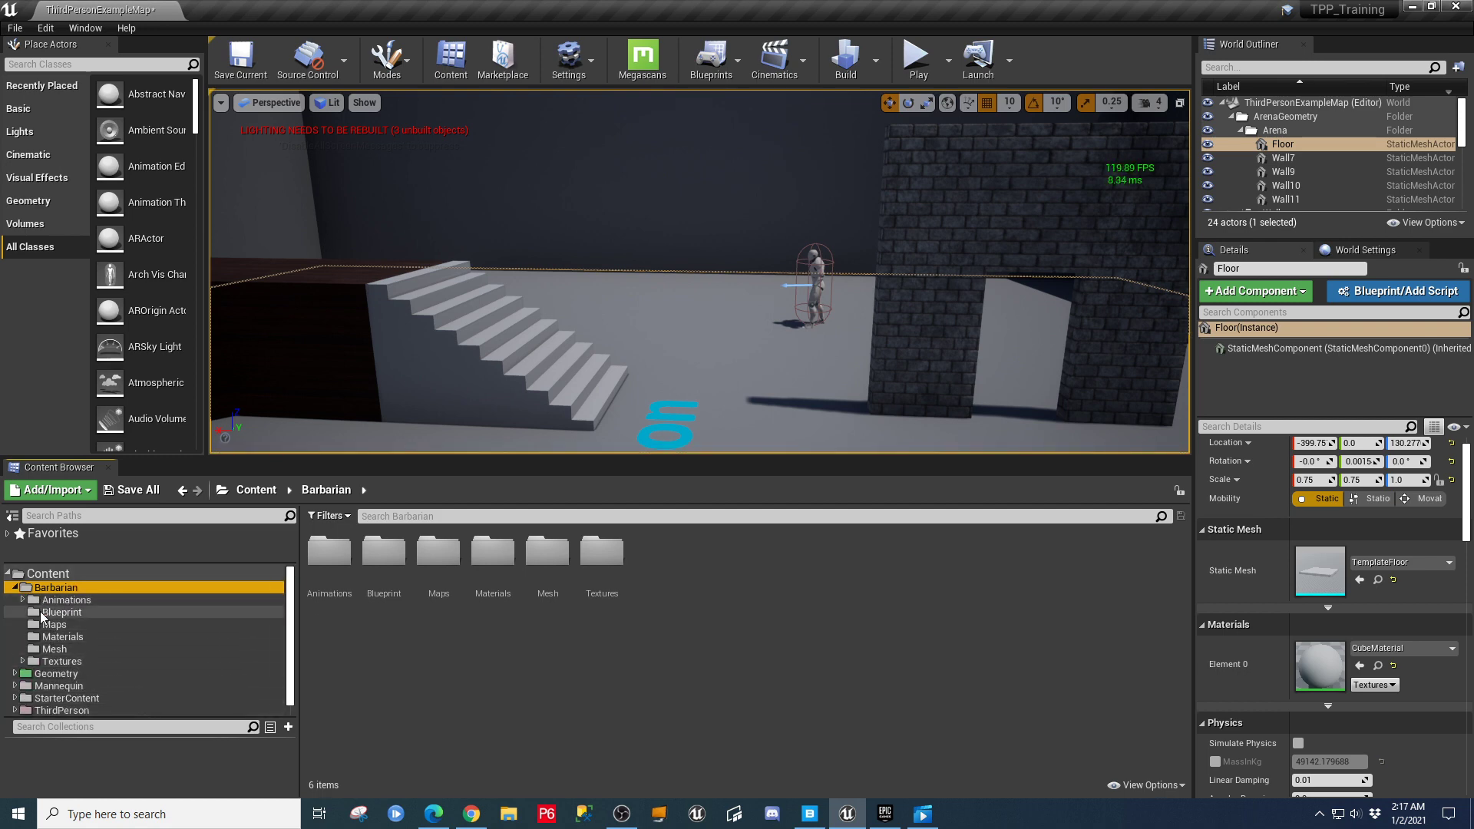
pyautogui.click(23, 598)
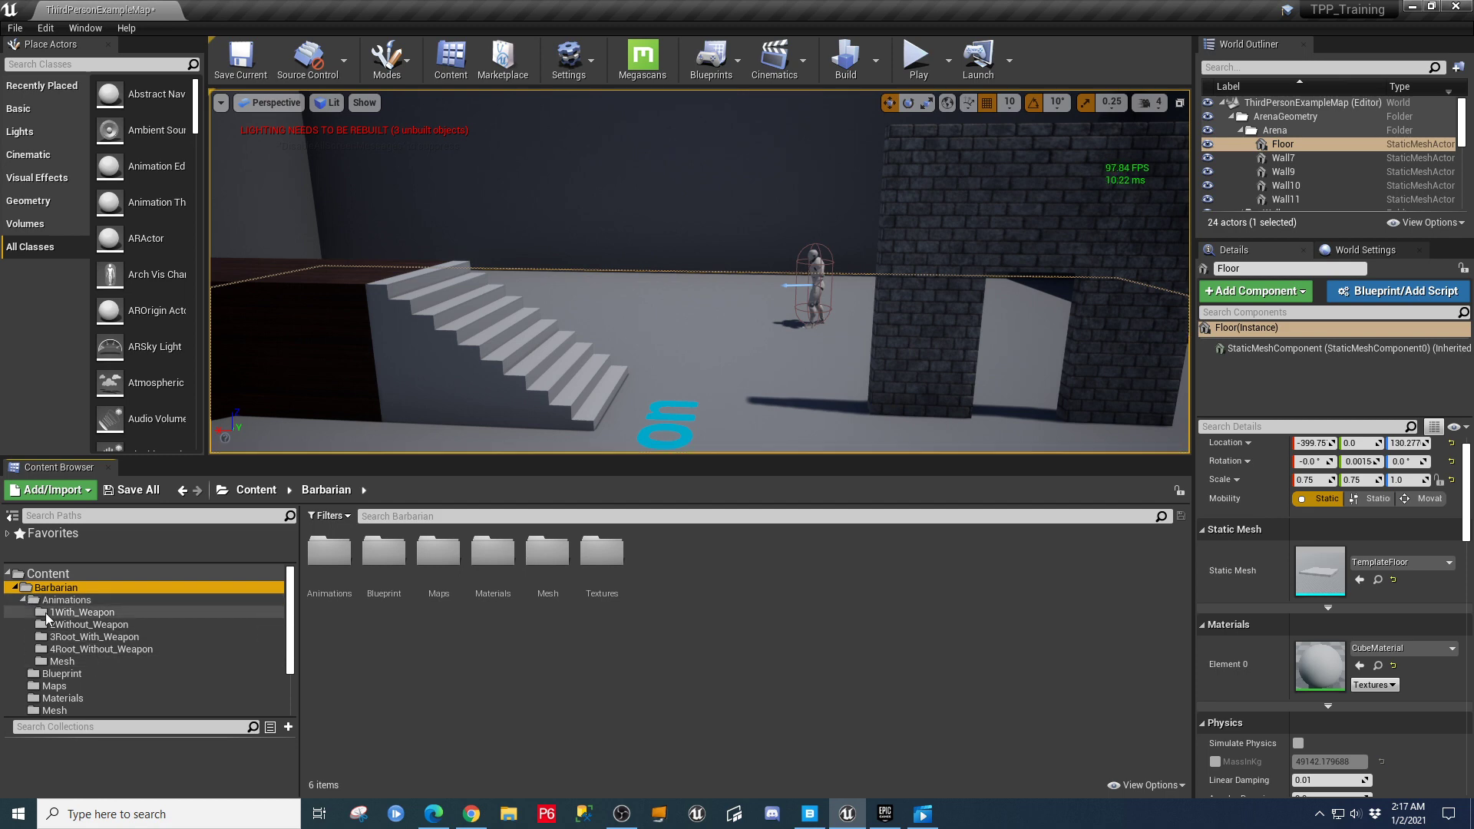
# Open the BP_Barbarian blueprint from the Barbarian Blueprint folder and show its 3D viewport.
pyautogui.click(23, 599)
pyautogui.click(49, 612)
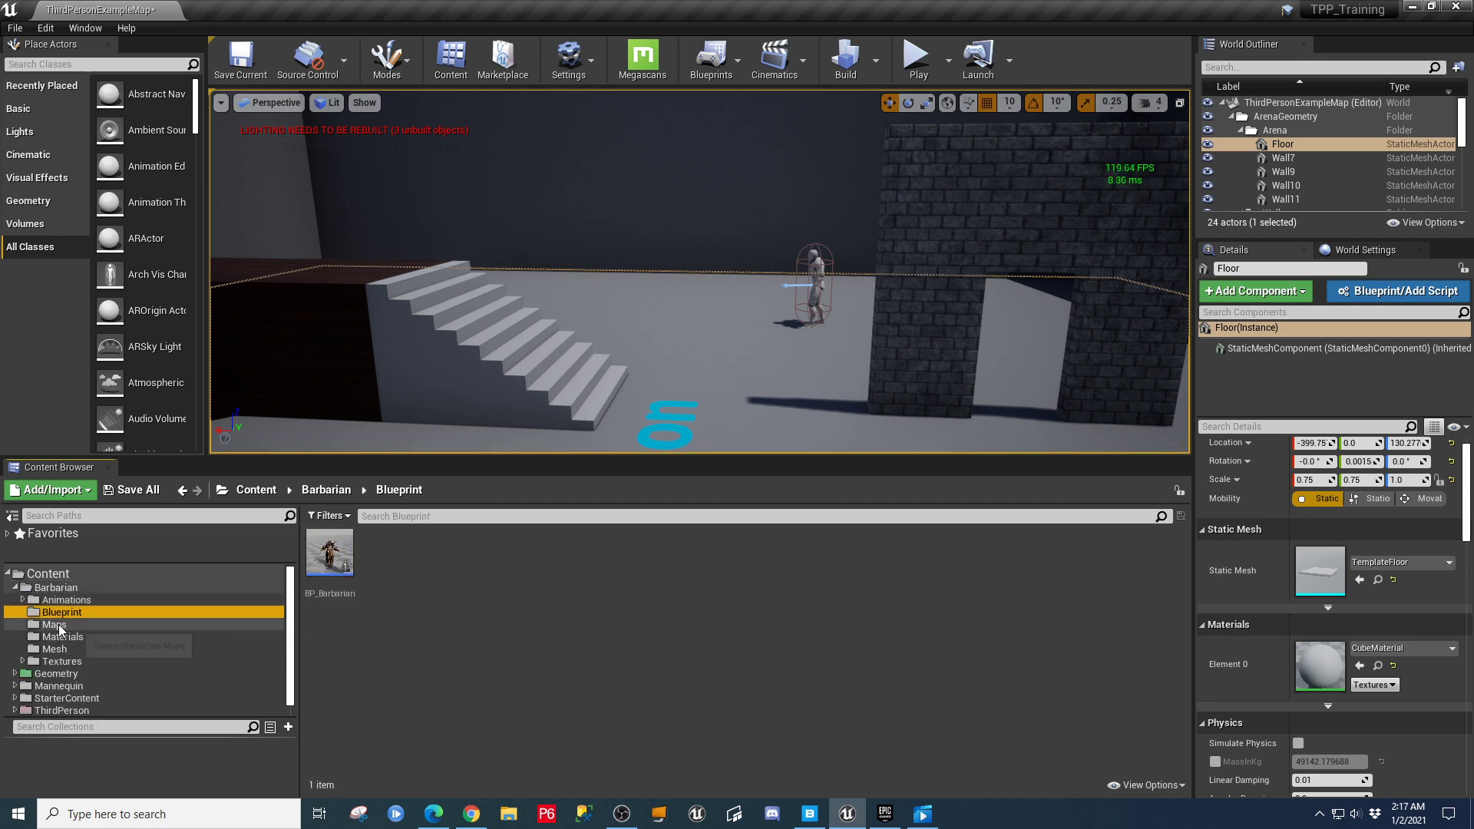
pyautogui.click(330, 551)
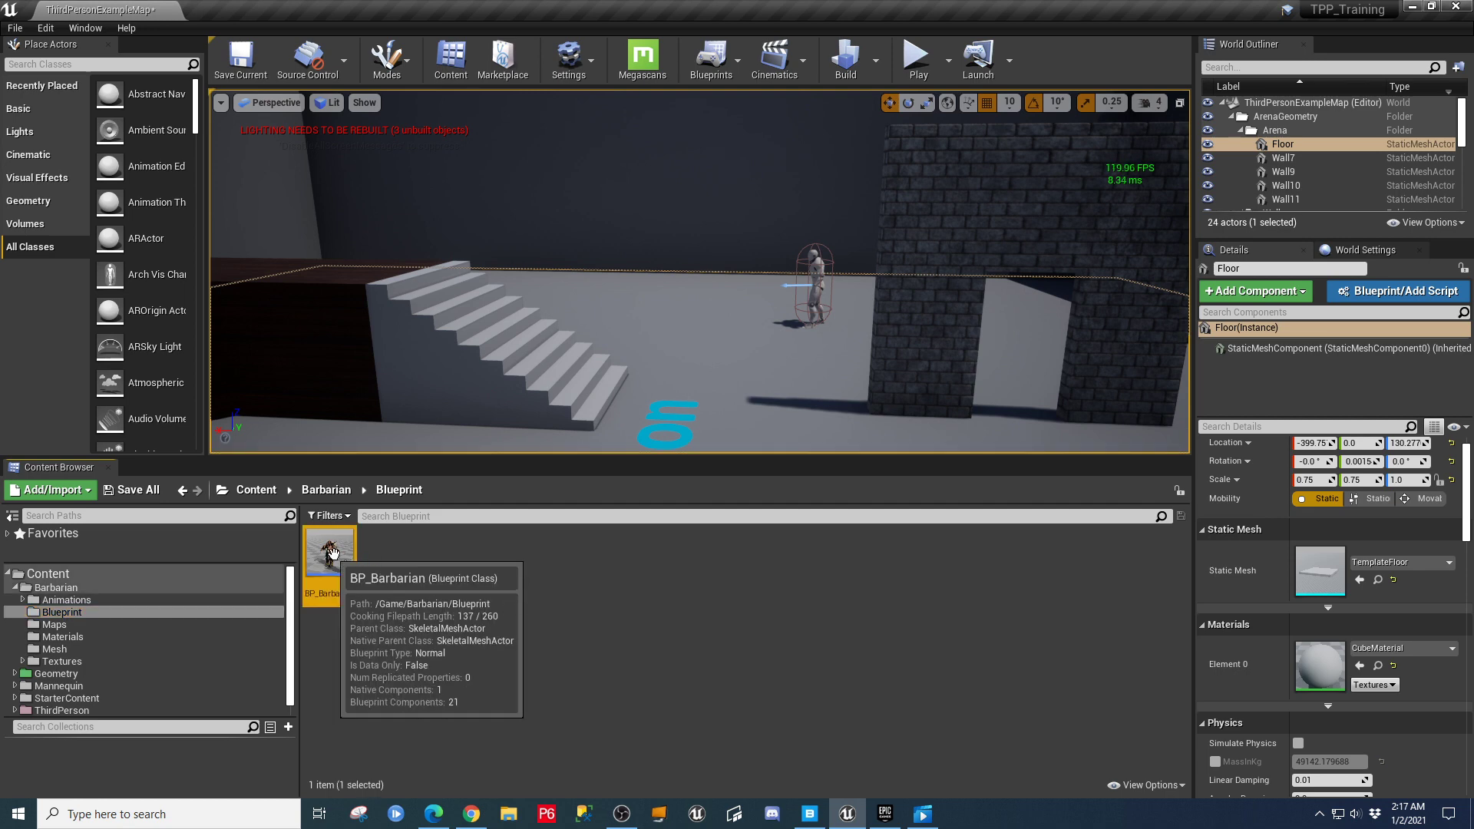
pyautogui.doubleClick(331, 551)
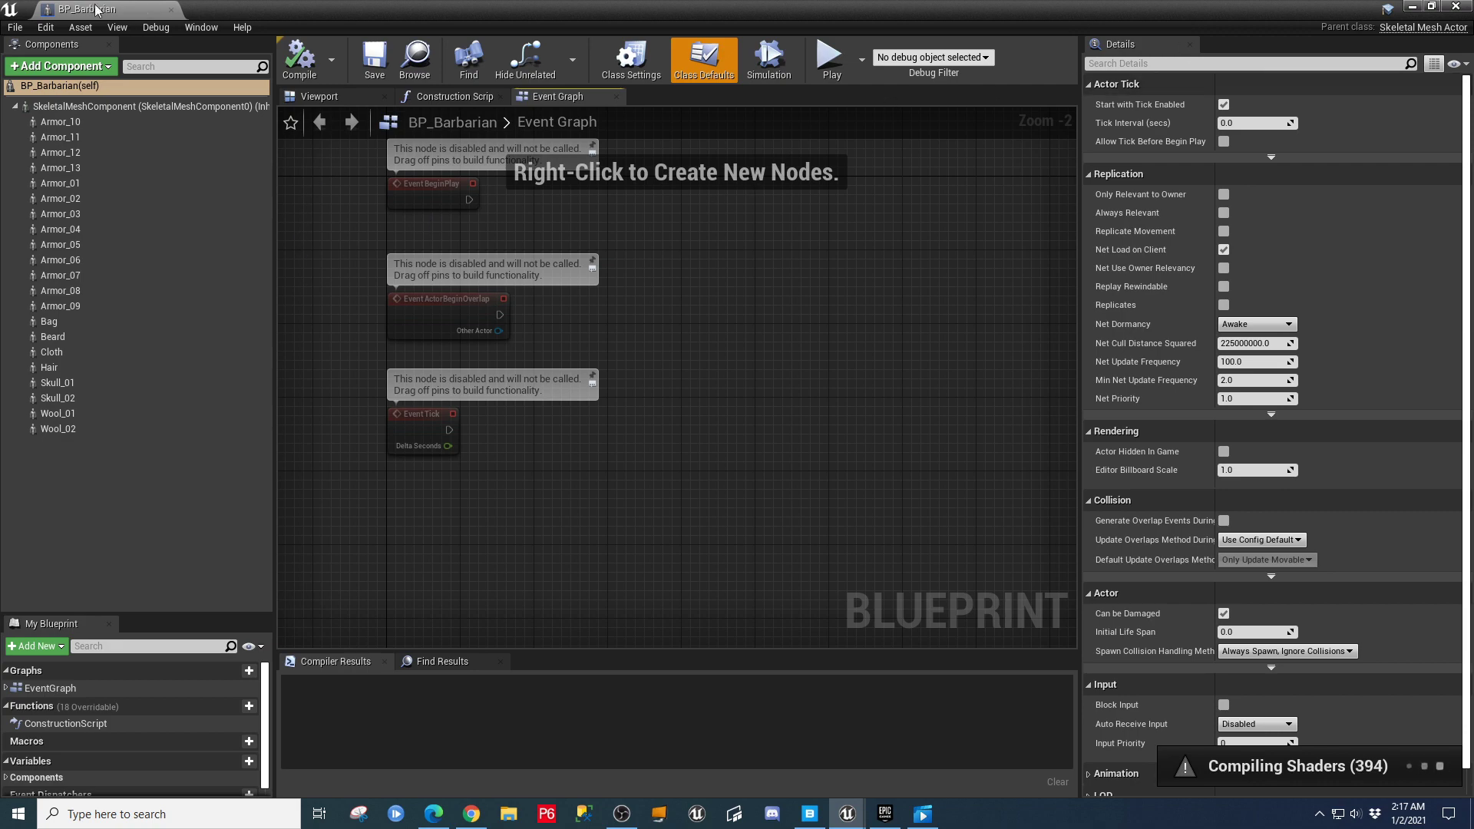
pyautogui.click(1410, 7)
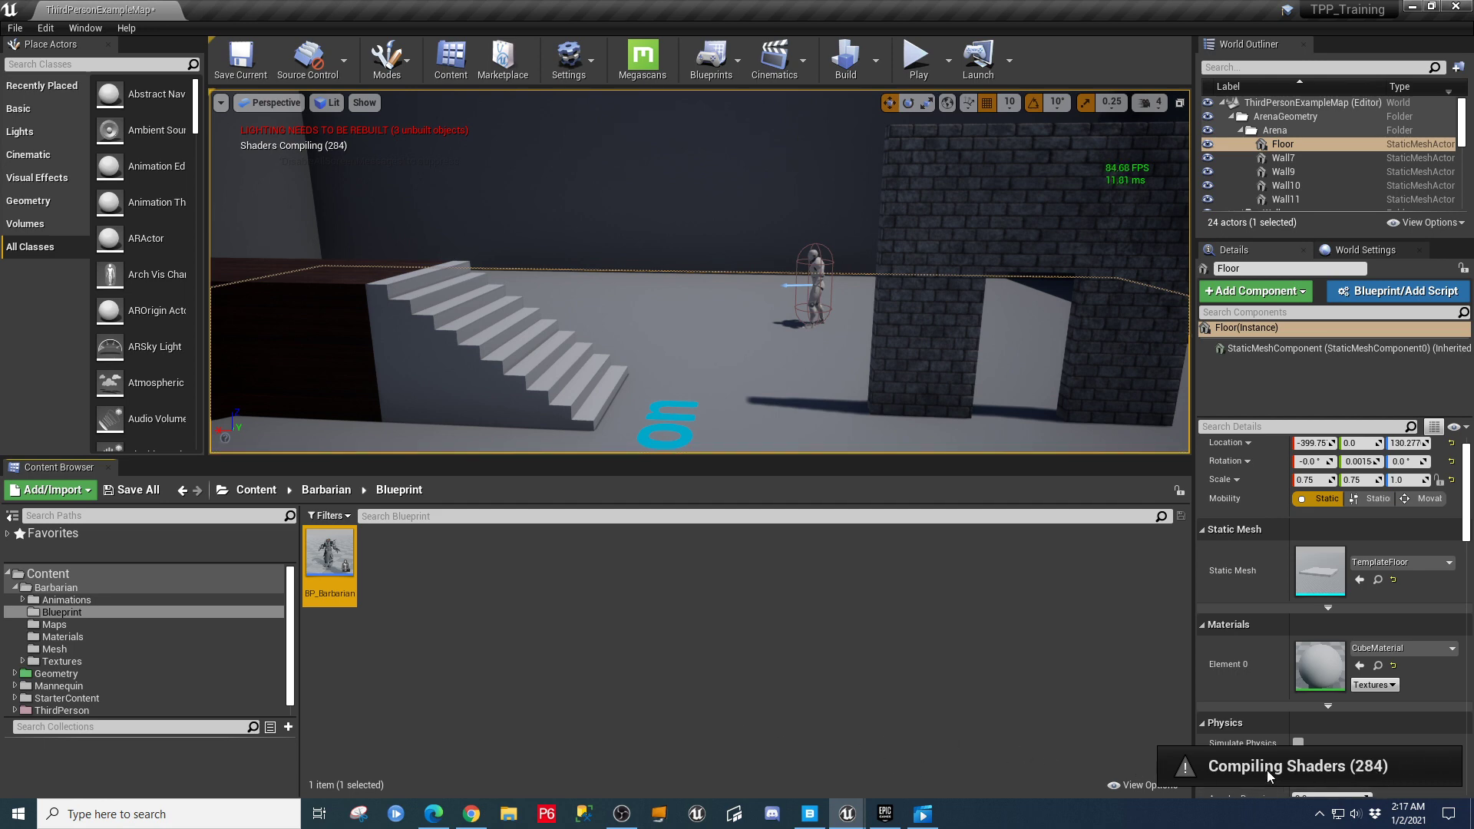
pyautogui.doubleClick(334, 559)
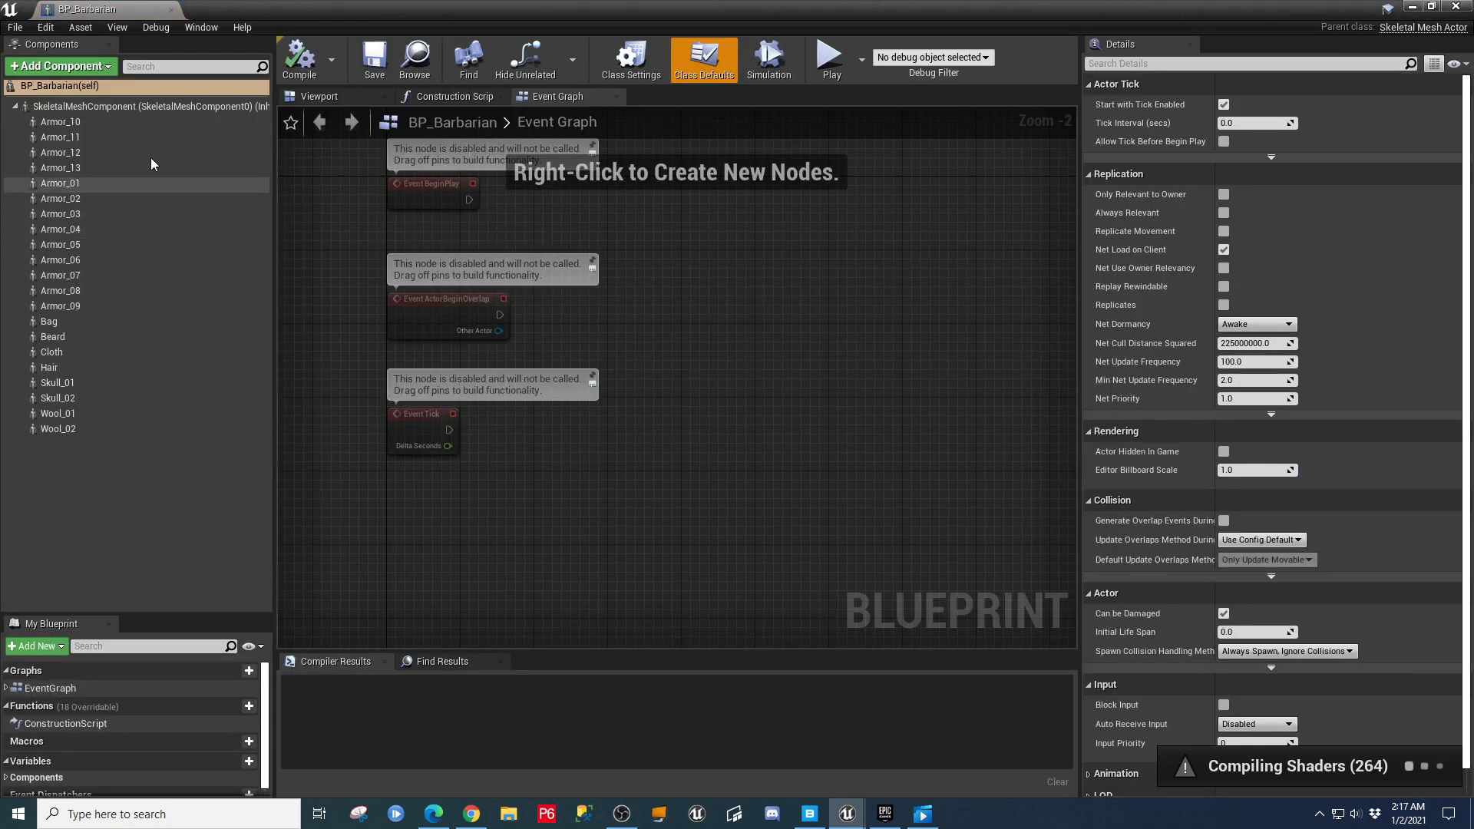
pyautogui.click(300, 97)
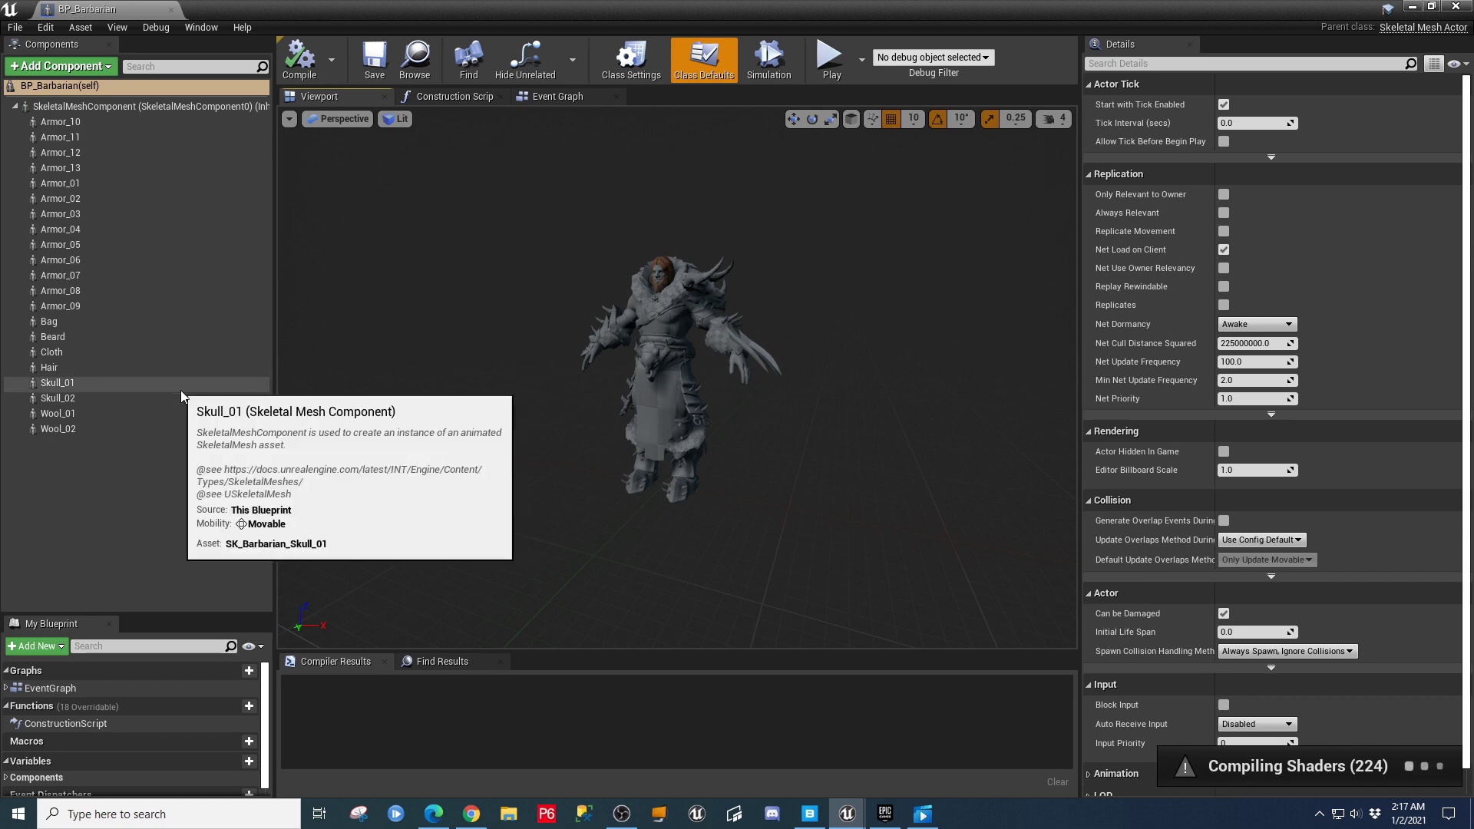
# Widen the blueprint's component list and inspect the Armor_12 component and the inherited SkeletalMeshComponent.
pyautogui.click(54, 113)
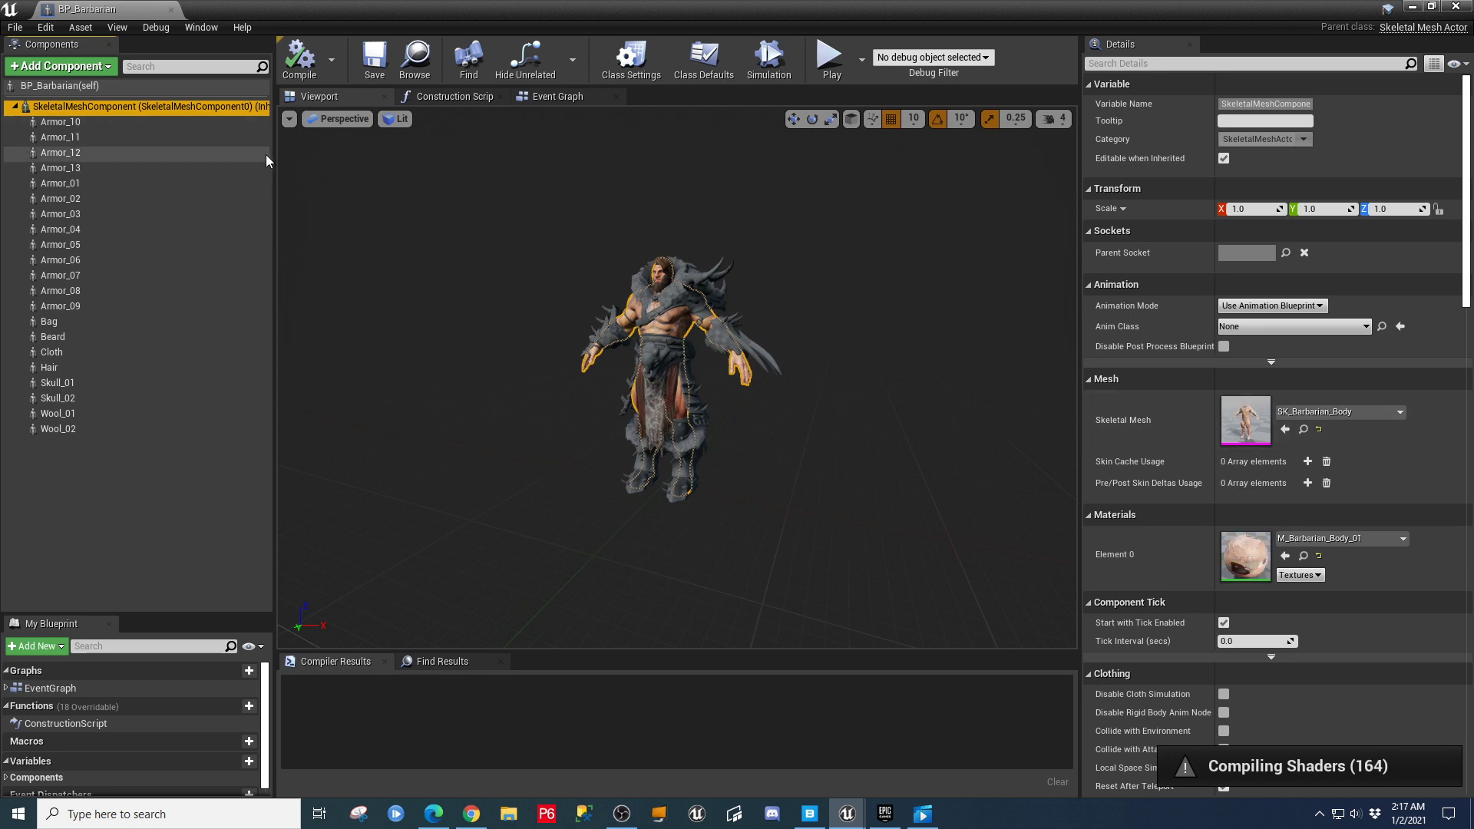
pyautogui.moveTo(274, 153); pyautogui.dragTo(341, 153)
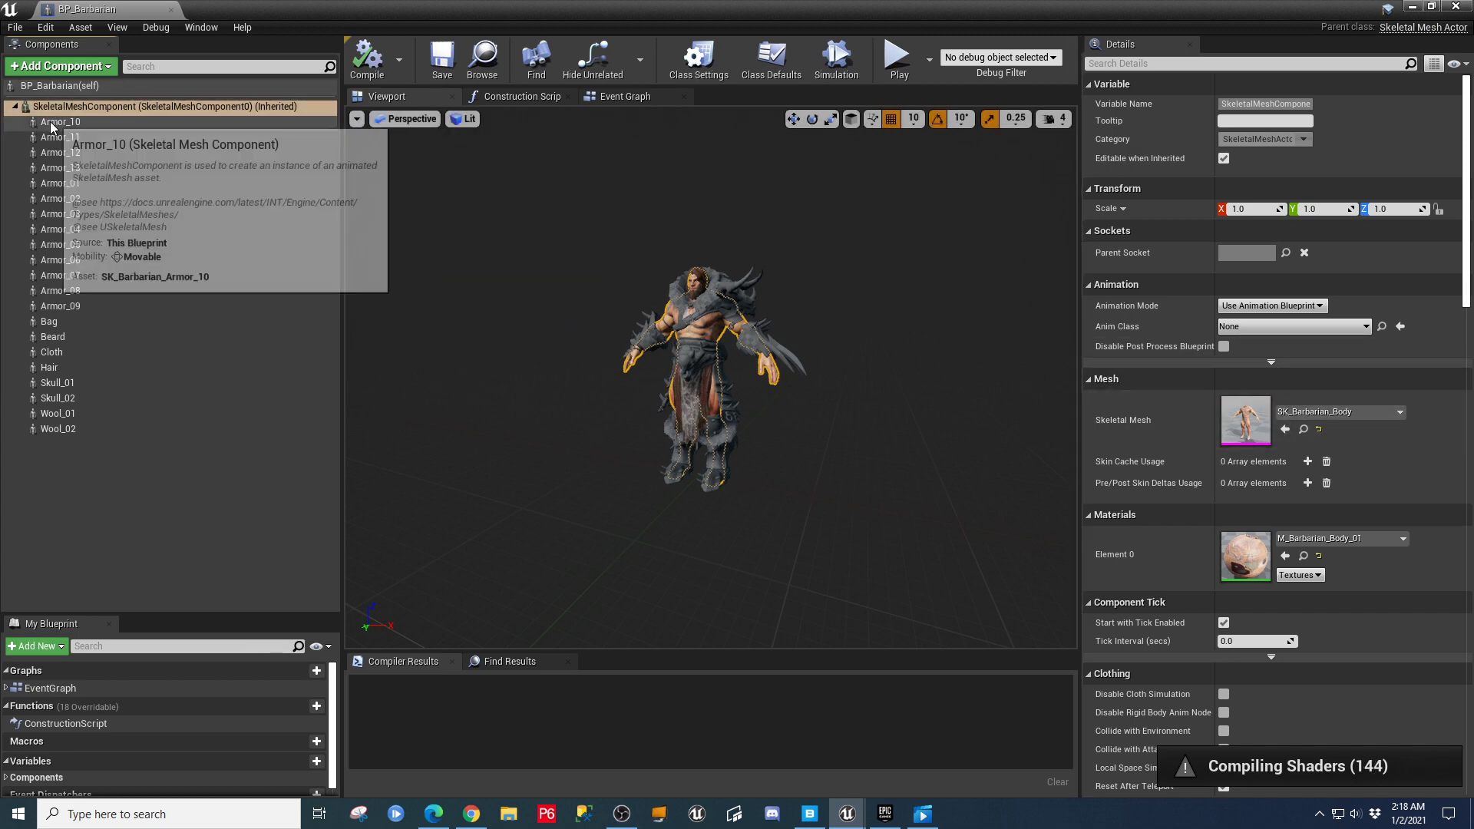
pyautogui.click(57, 153)
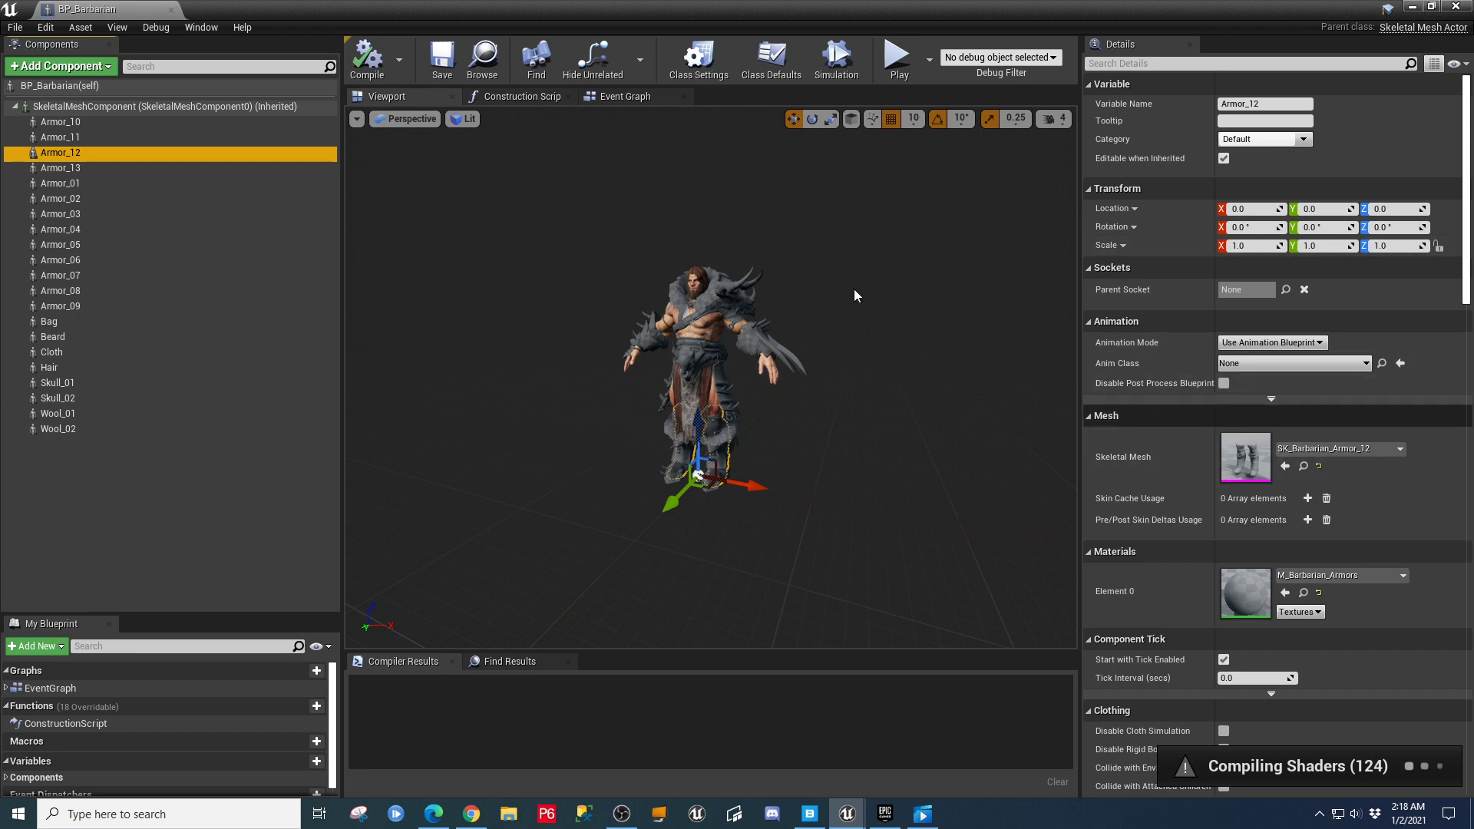
pyautogui.click(66, 107)
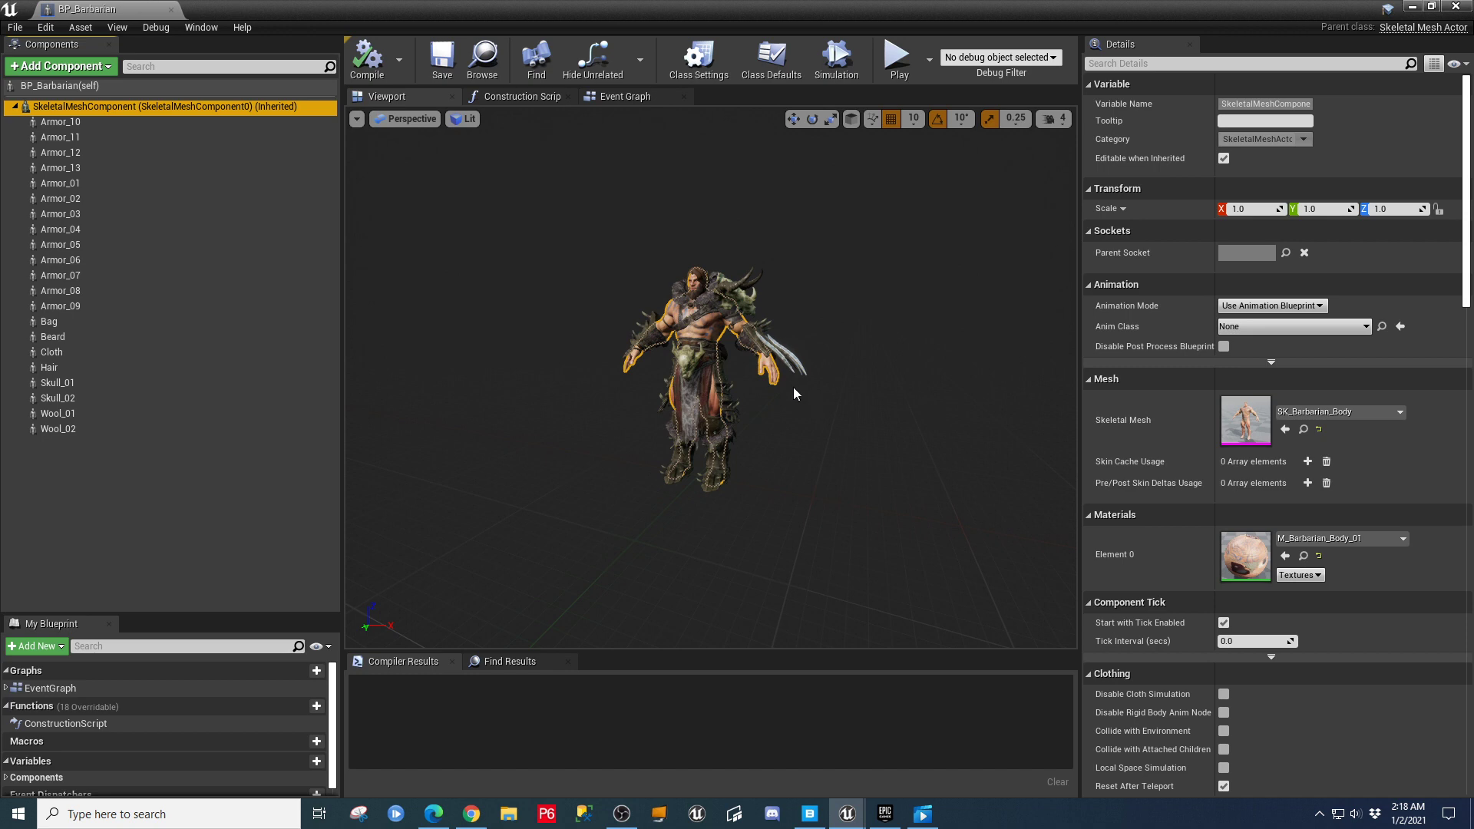
# Examine the assembled barbarian character up close from the front in the blueprint viewport.
pyautogui.scroll(5, 794, 386)
pyautogui.scroll(-3, 793, 387)
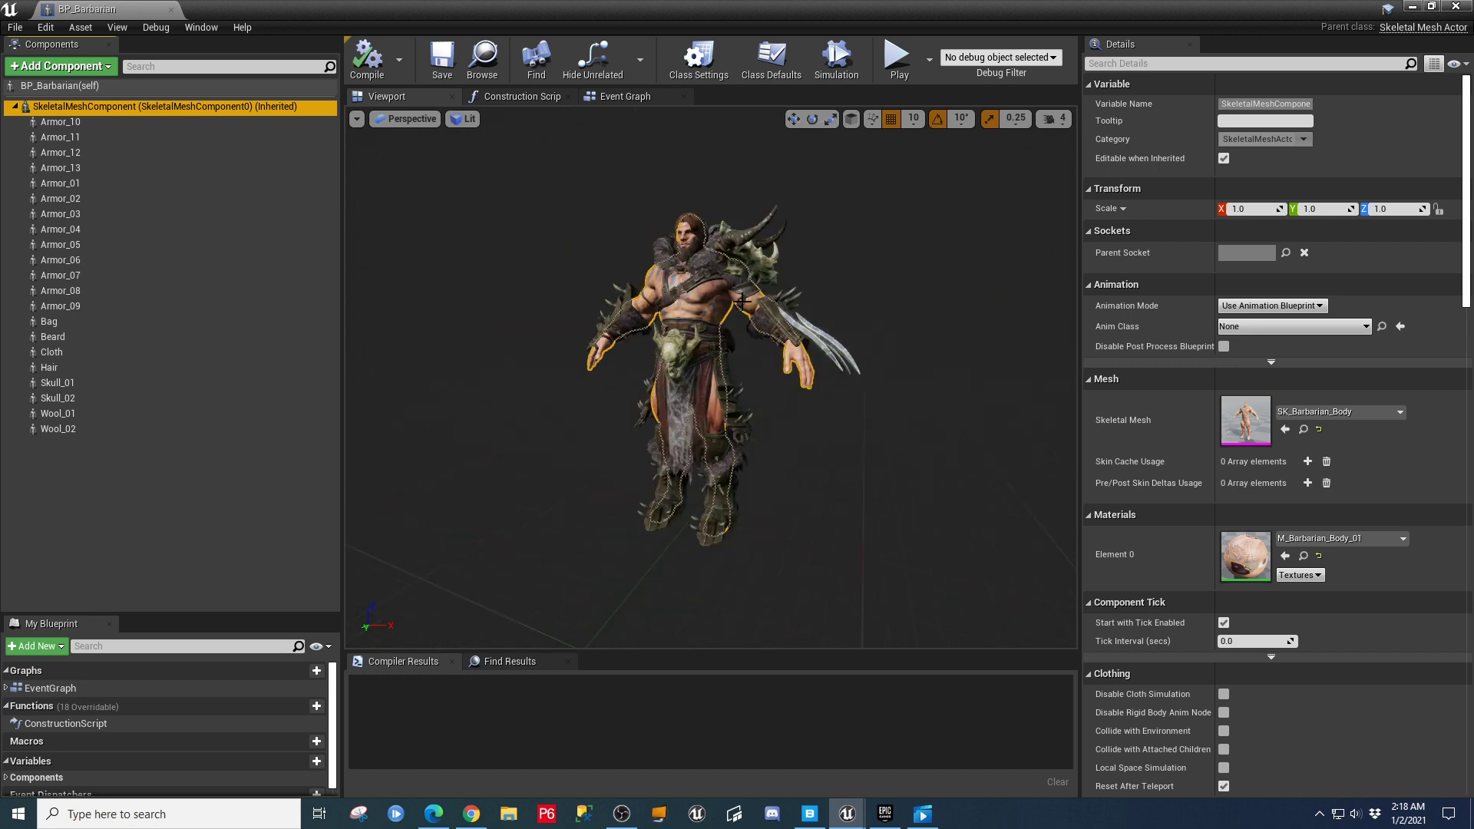
pyautogui.moveTo(735, 305); pyautogui.dragTo(677, 284)
pyautogui.moveTo(677, 284); pyautogui.dragTo(647, 317, button='right')
pyautogui.moveTo(737, 265); pyautogui.dragTo(733, 305, button='right')
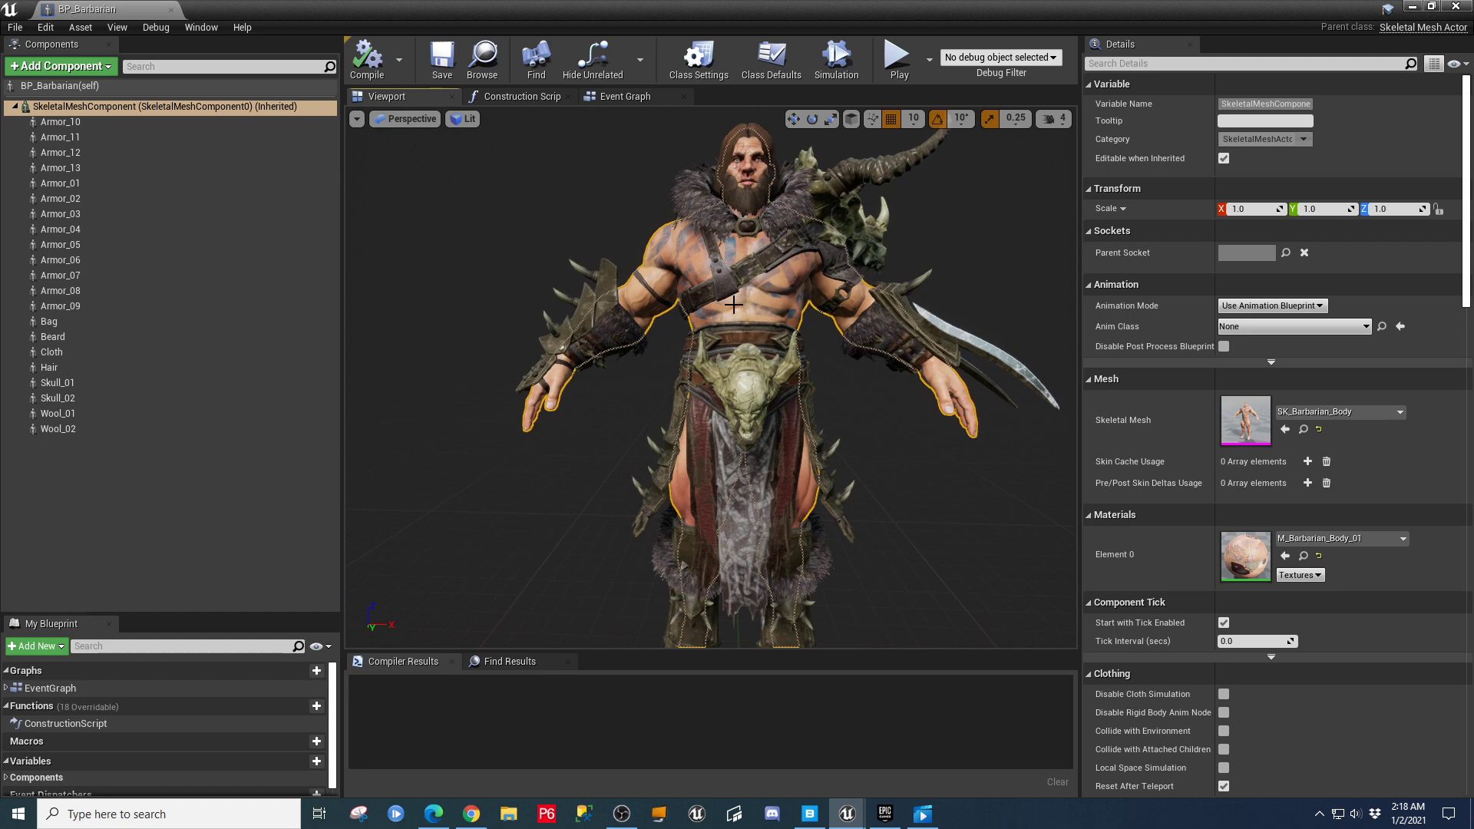
# Step through the component list starting at Armor_10 to see which body part each armor mesh covers.
pyautogui.click(69, 121)
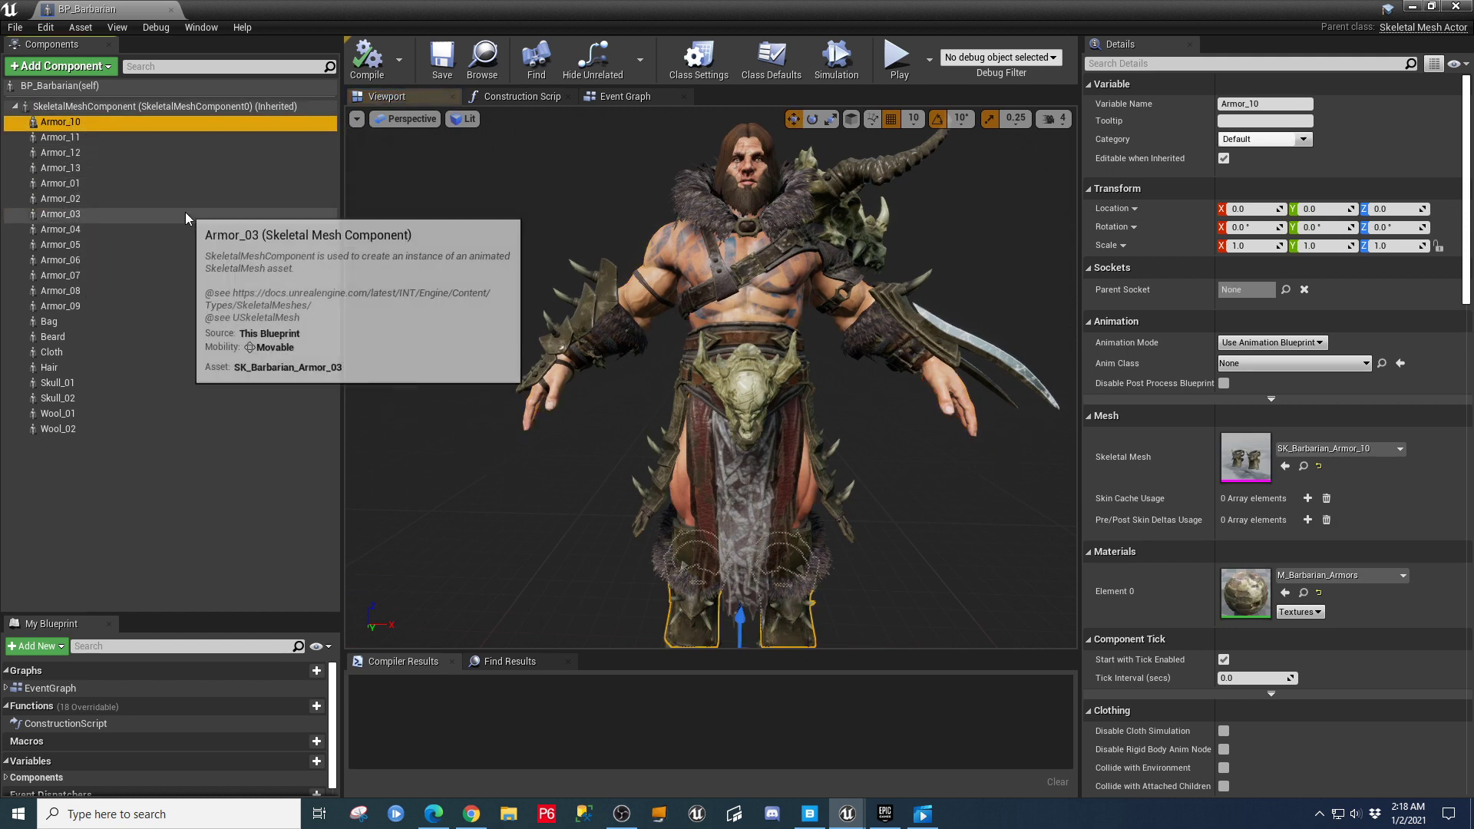
pyautogui.press('Down')
pyautogui.press('Down')
pyautogui.press('Down')
pyautogui.press('Down')
pyautogui.press('Down')
pyautogui.press('Down')
pyautogui.press('Down')
pyautogui.press('Down')
pyautogui.press('Down')
pyautogui.press('Down')
pyautogui.press('Down')
pyautogui.press('Down')
pyautogui.press('Down')
pyautogui.press('Down')
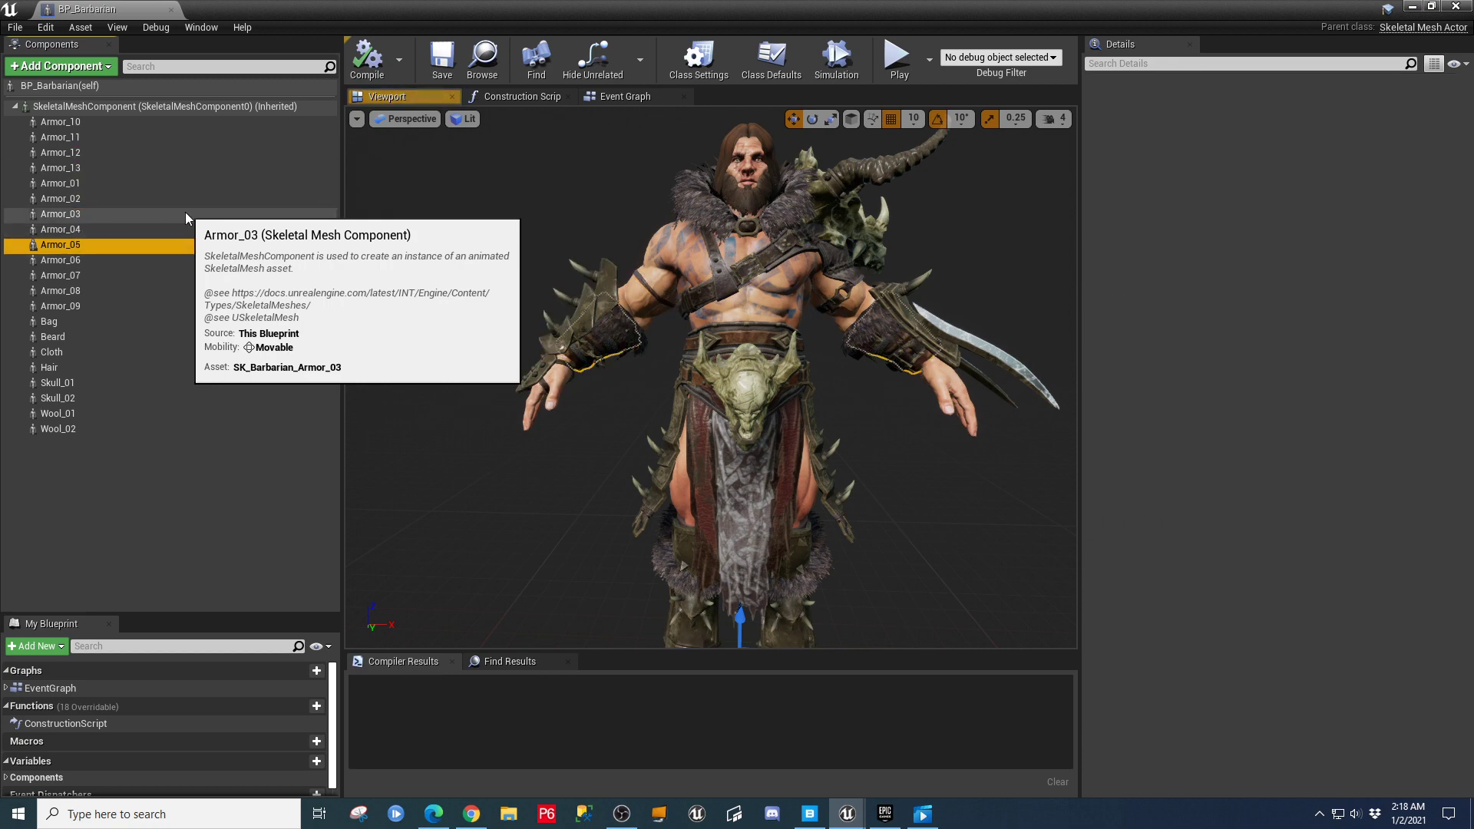
pyautogui.press('Down')
pyautogui.press('Down')
pyautogui.press('Up')
pyautogui.press('Up')
pyautogui.press('Up')
pyautogui.press('Up')
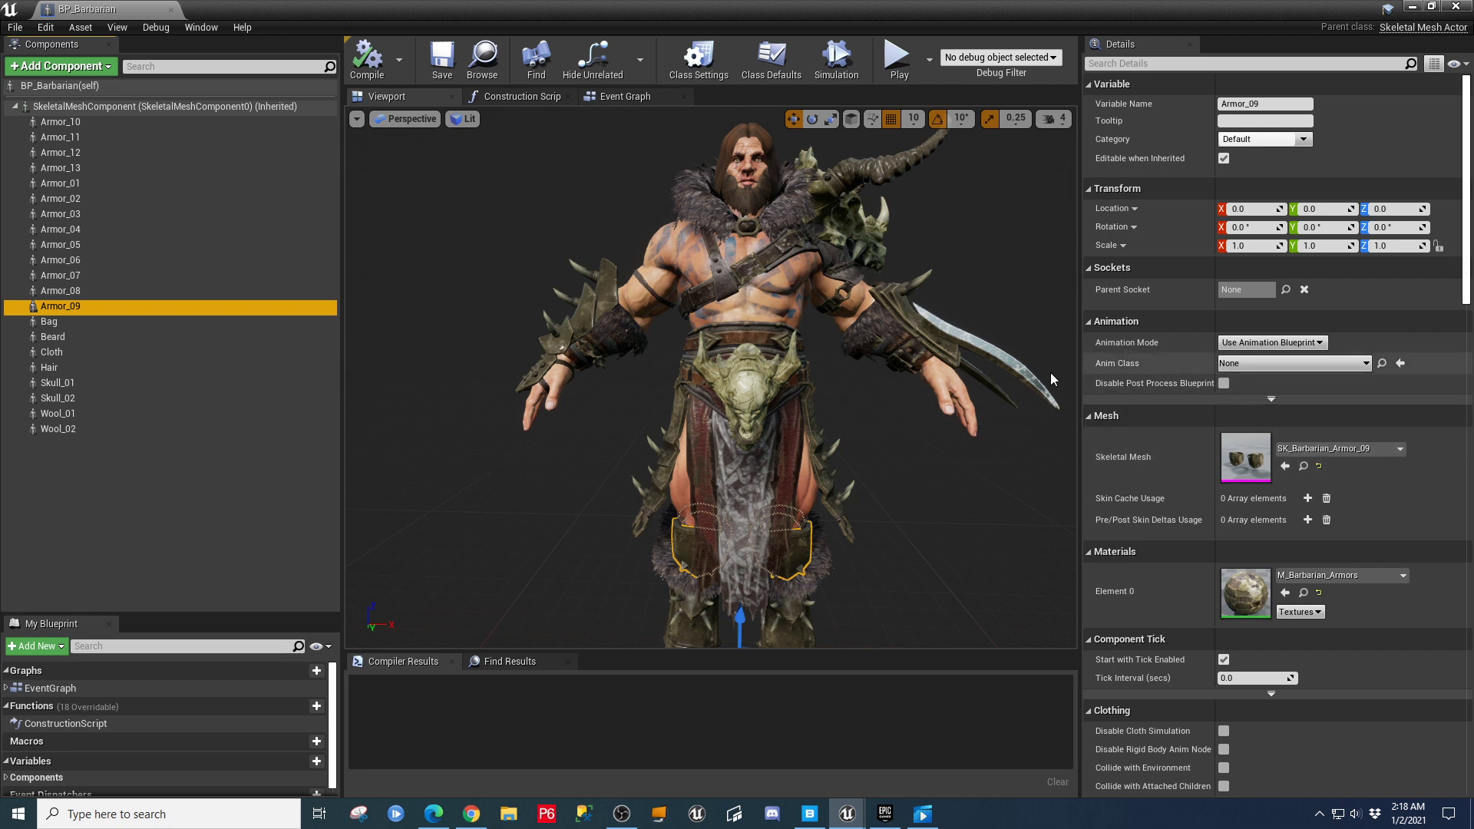
# Check the blueprint's Construction Script and Event Graph for logic, and return to its 3D viewport.
pyautogui.click(515, 98)
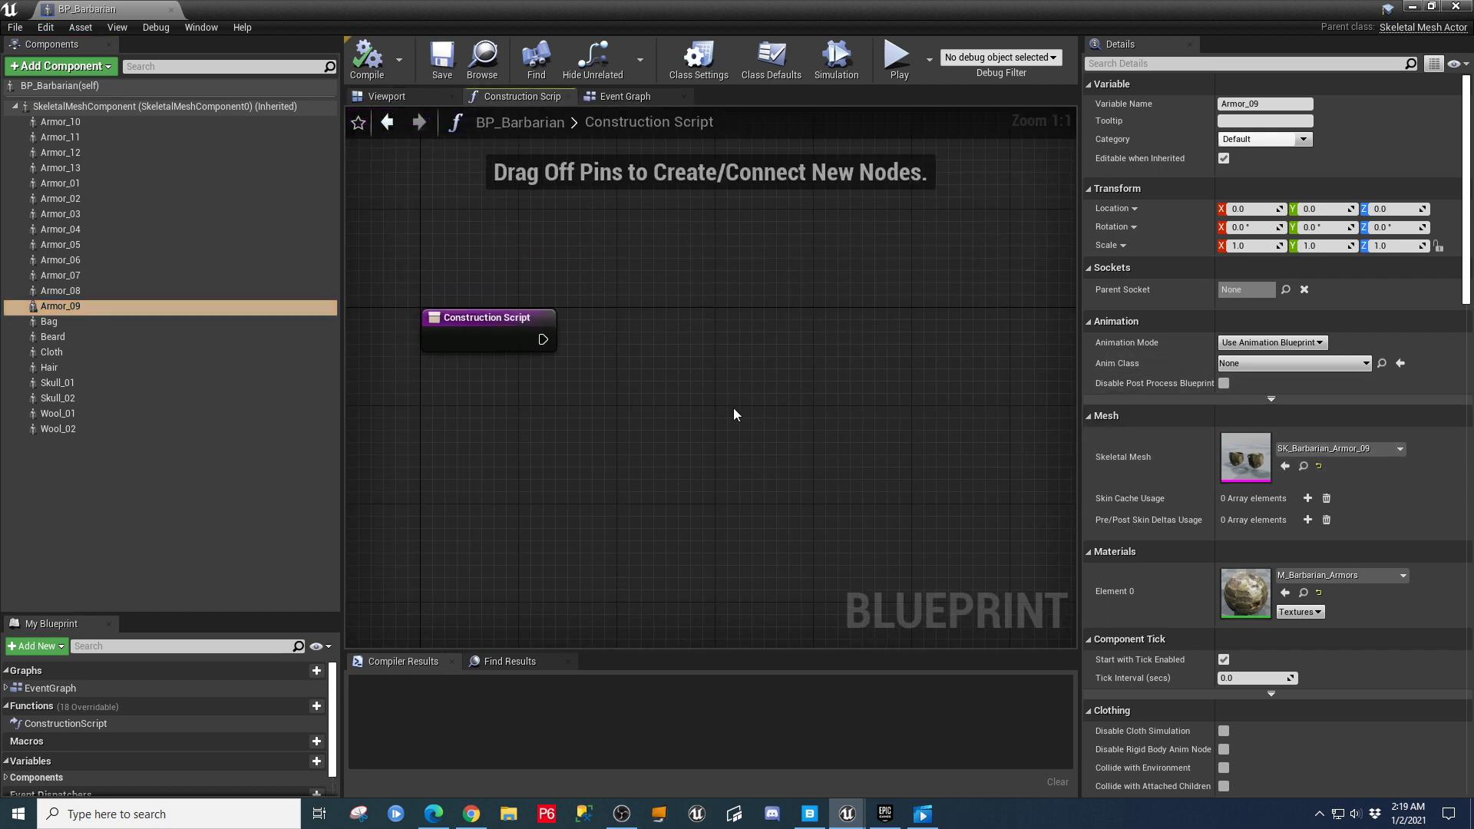
pyautogui.click(619, 97)
pyautogui.moveTo(801, 352); pyautogui.dragTo(806, 434, button='right')
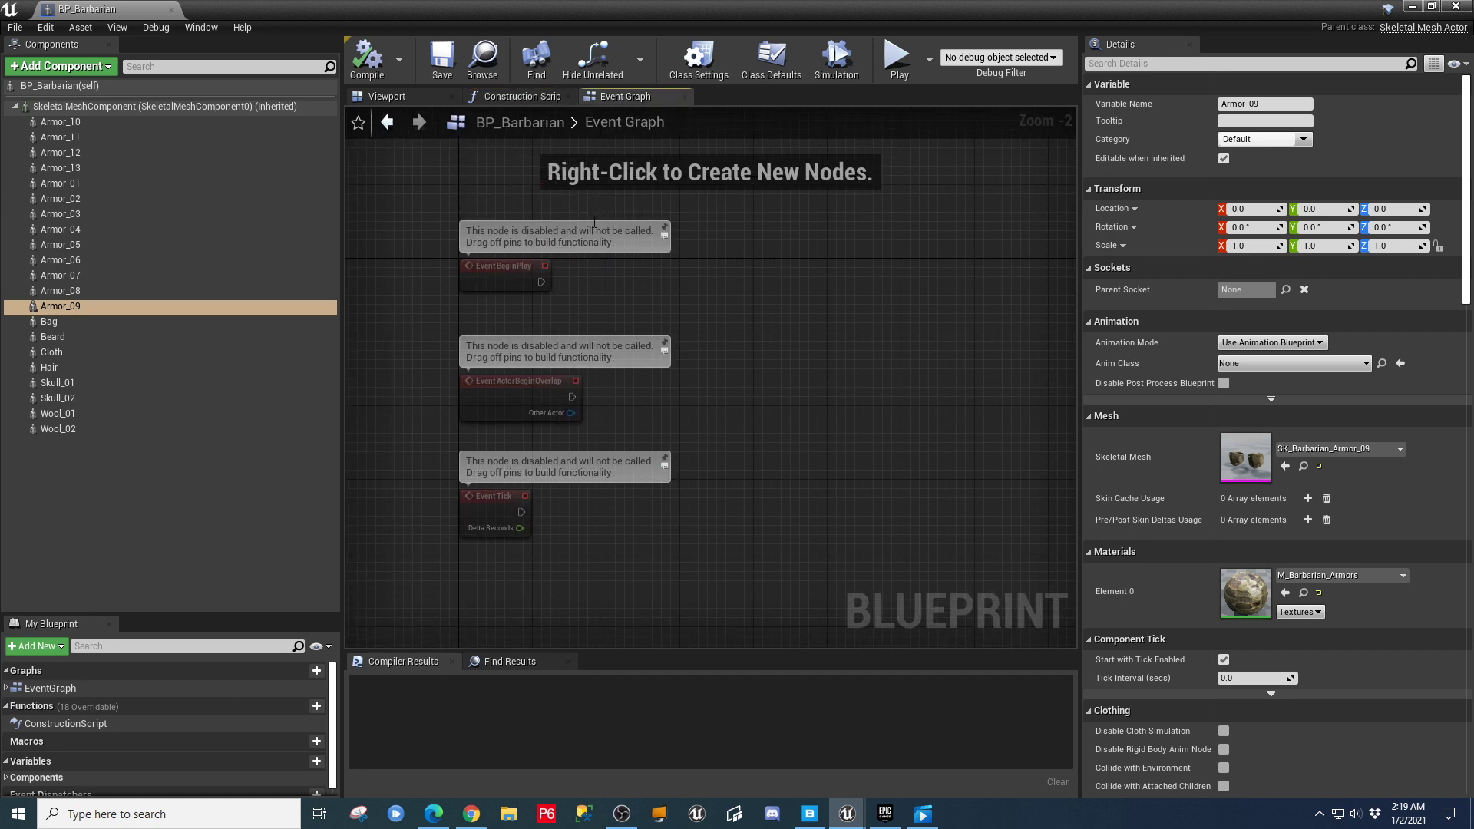
pyautogui.click(396, 97)
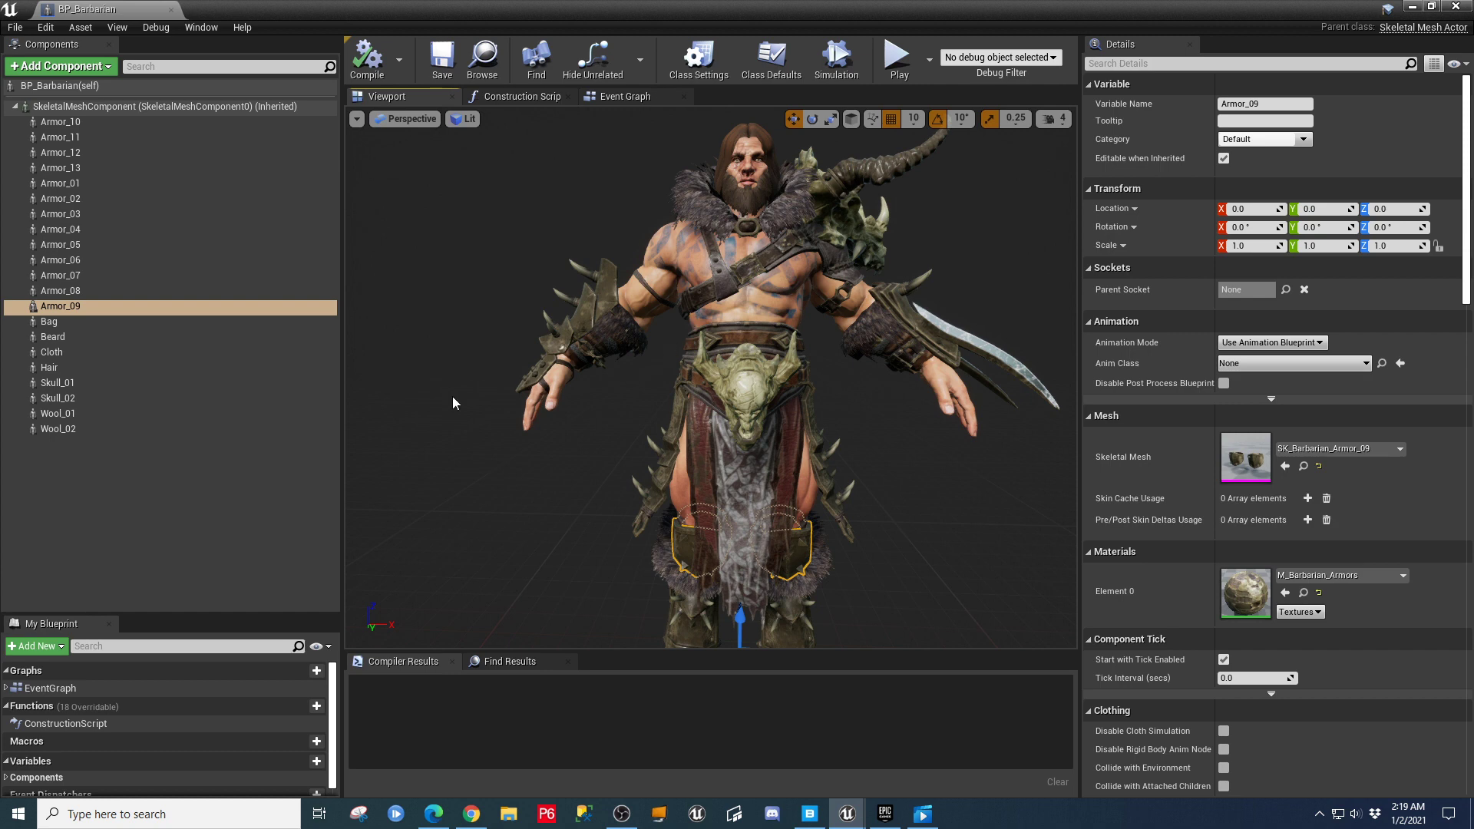
# Highlight Wool_02, Wool_01 and the armor components from Armor_10 onward on the barbarian, and close the BP_Barbarian blueprint.
pyautogui.click(76, 428)
pyautogui.click(61, 412)
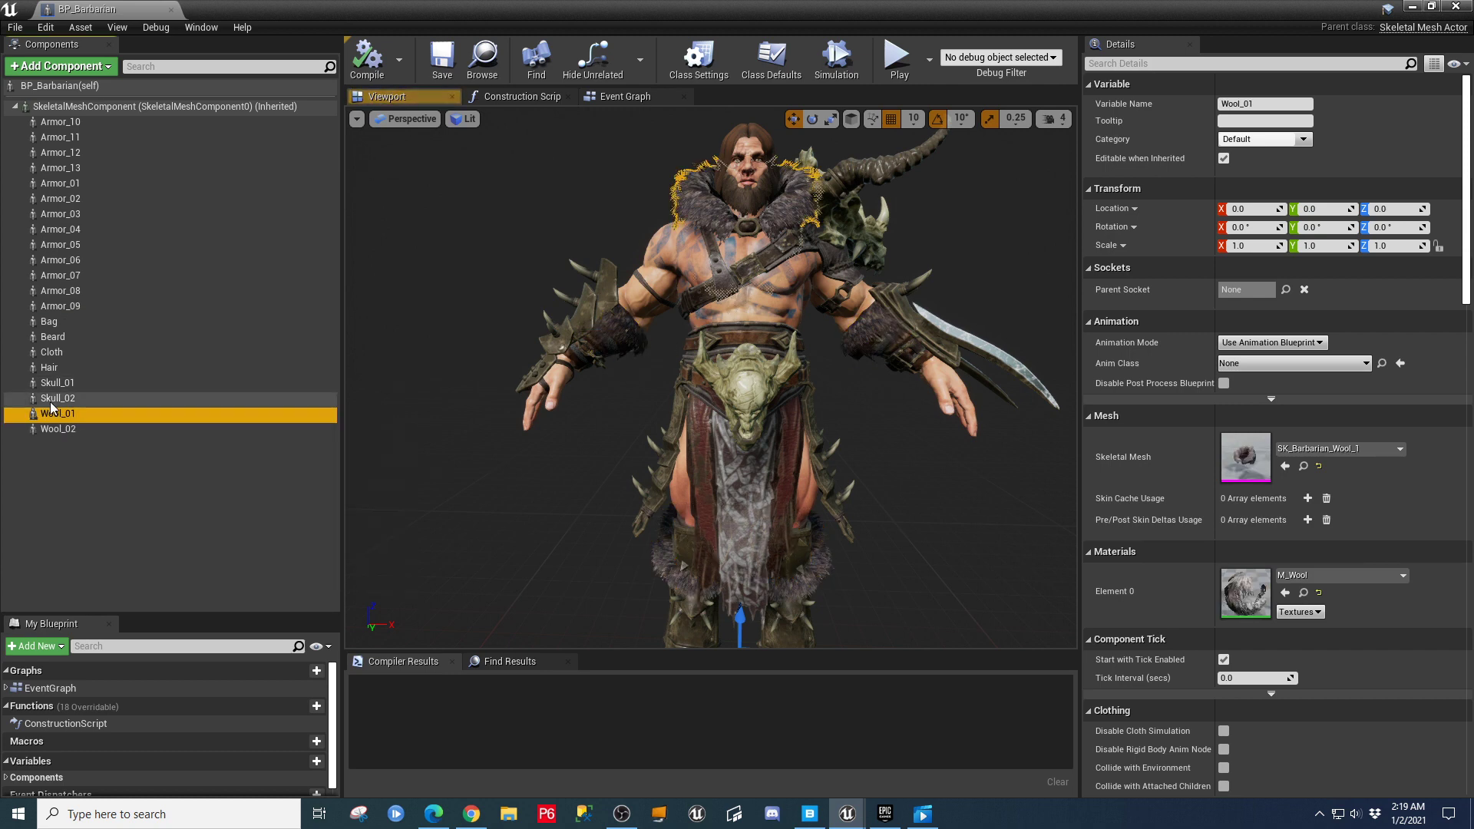
pyautogui.click(51, 124)
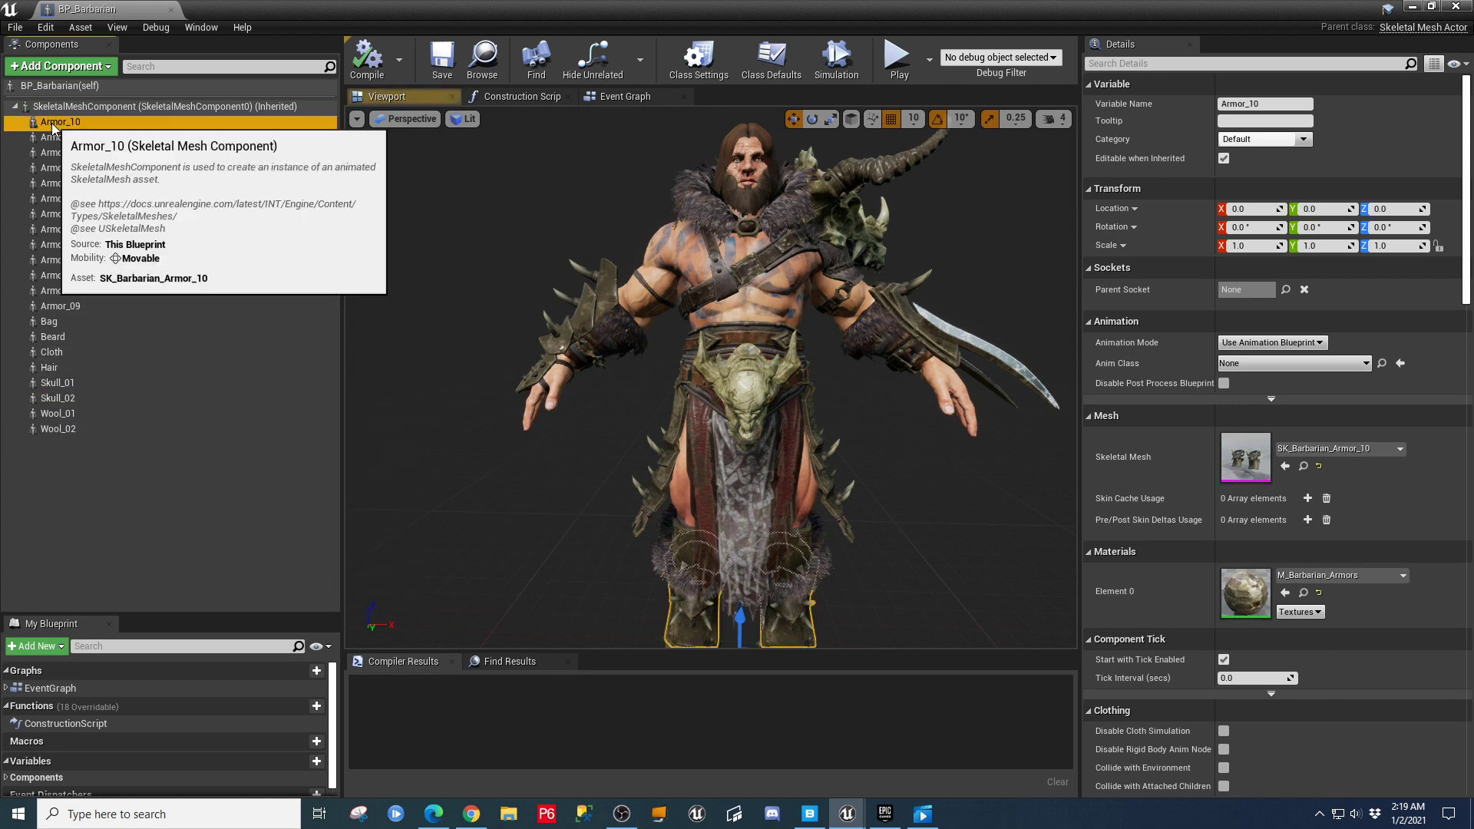
pyautogui.press('Down')
pyautogui.press('Down')
pyautogui.press('Down')
pyautogui.press('Down')
pyautogui.press('Down')
pyautogui.press('Down')
pyautogui.press('Down')
pyautogui.press('Down')
pyautogui.press('Down')
pyautogui.press('Down')
pyautogui.press('Down')
pyautogui.press('Down')
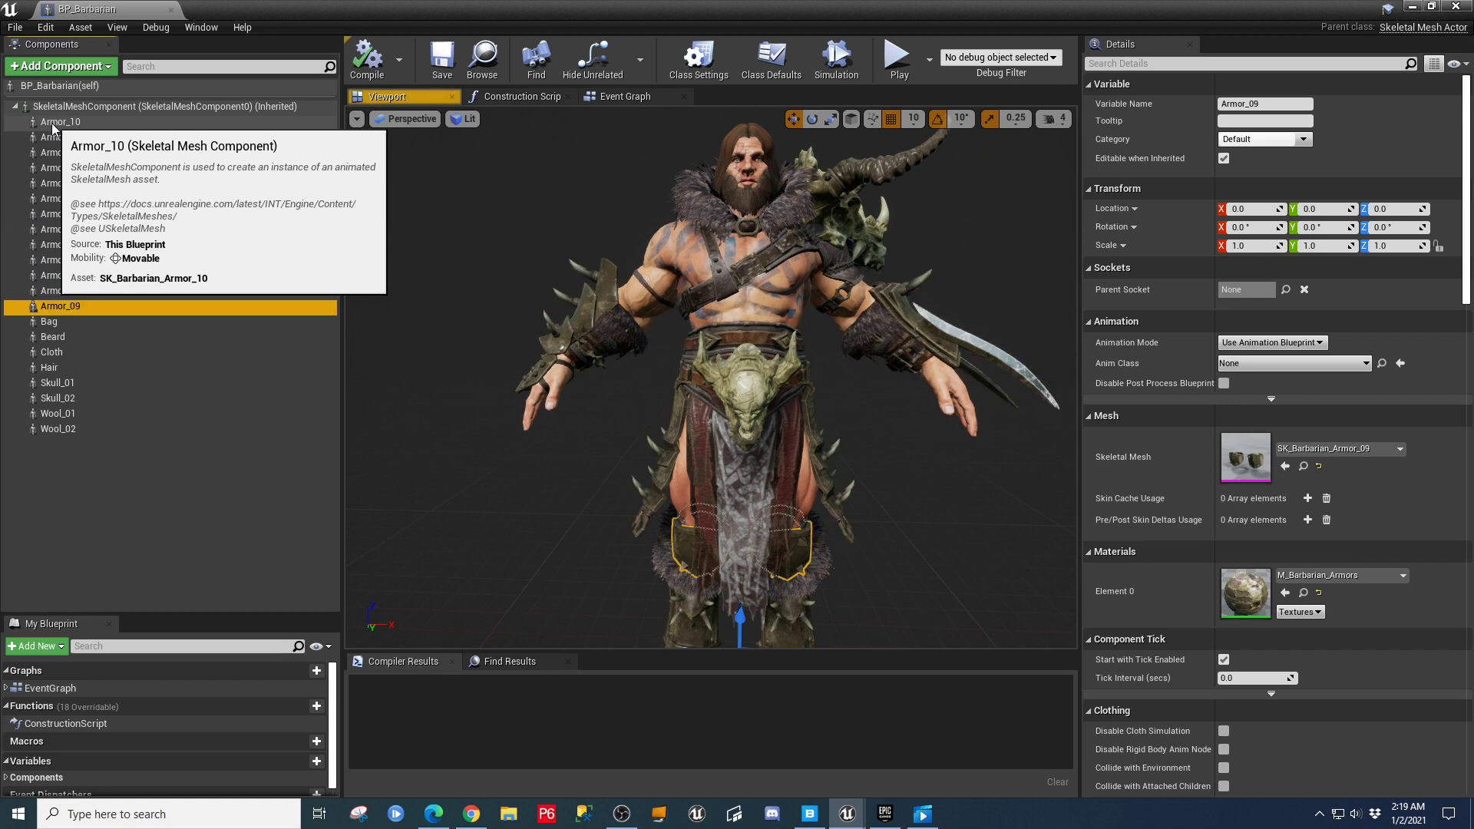
pyautogui.press('Down')
pyautogui.press('Down')
pyautogui.press('Up')
pyautogui.press('Up')
pyautogui.press('Up')
pyautogui.press('Up')
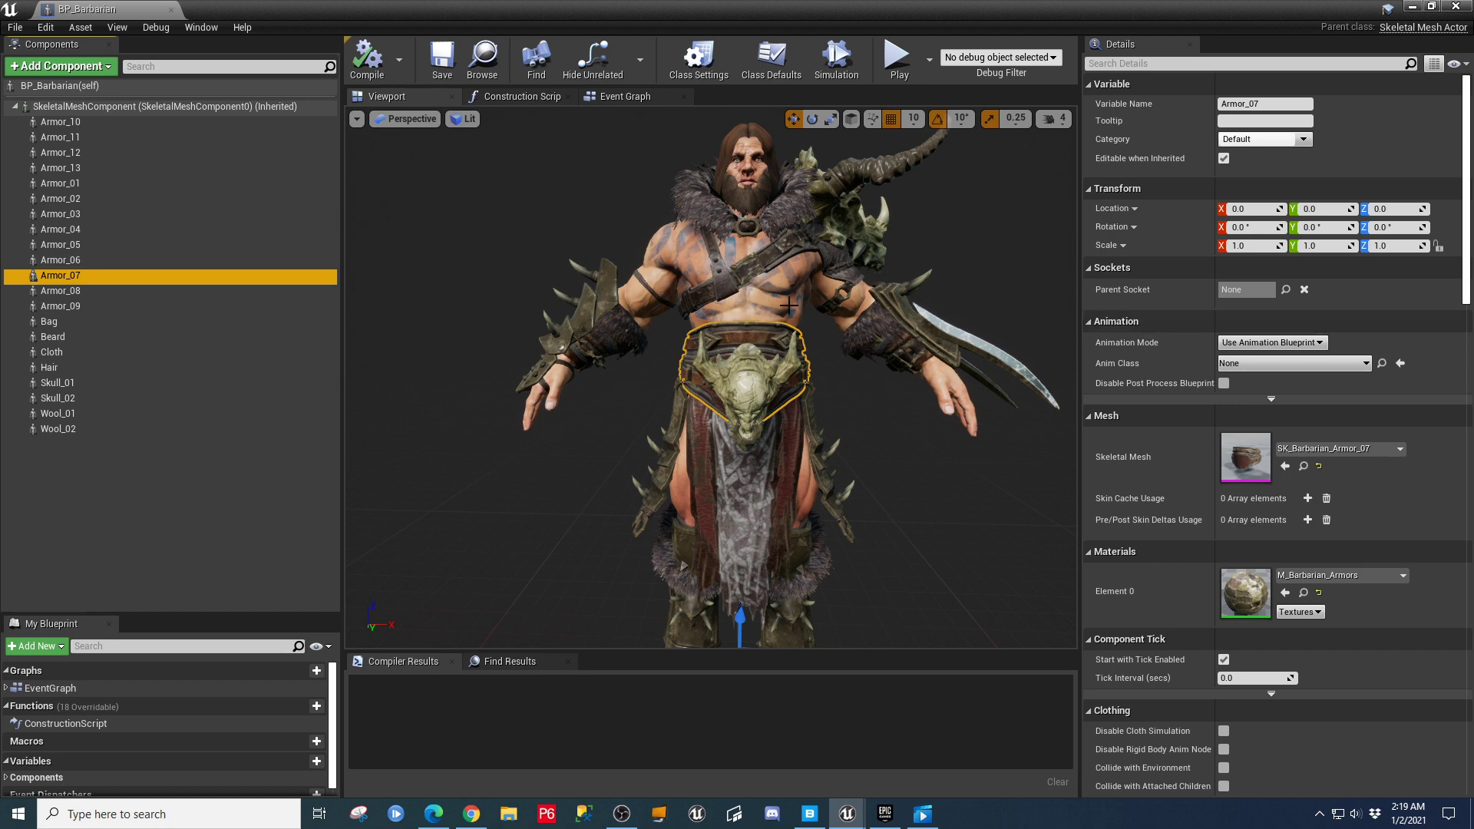
pyautogui.click(51, 124)
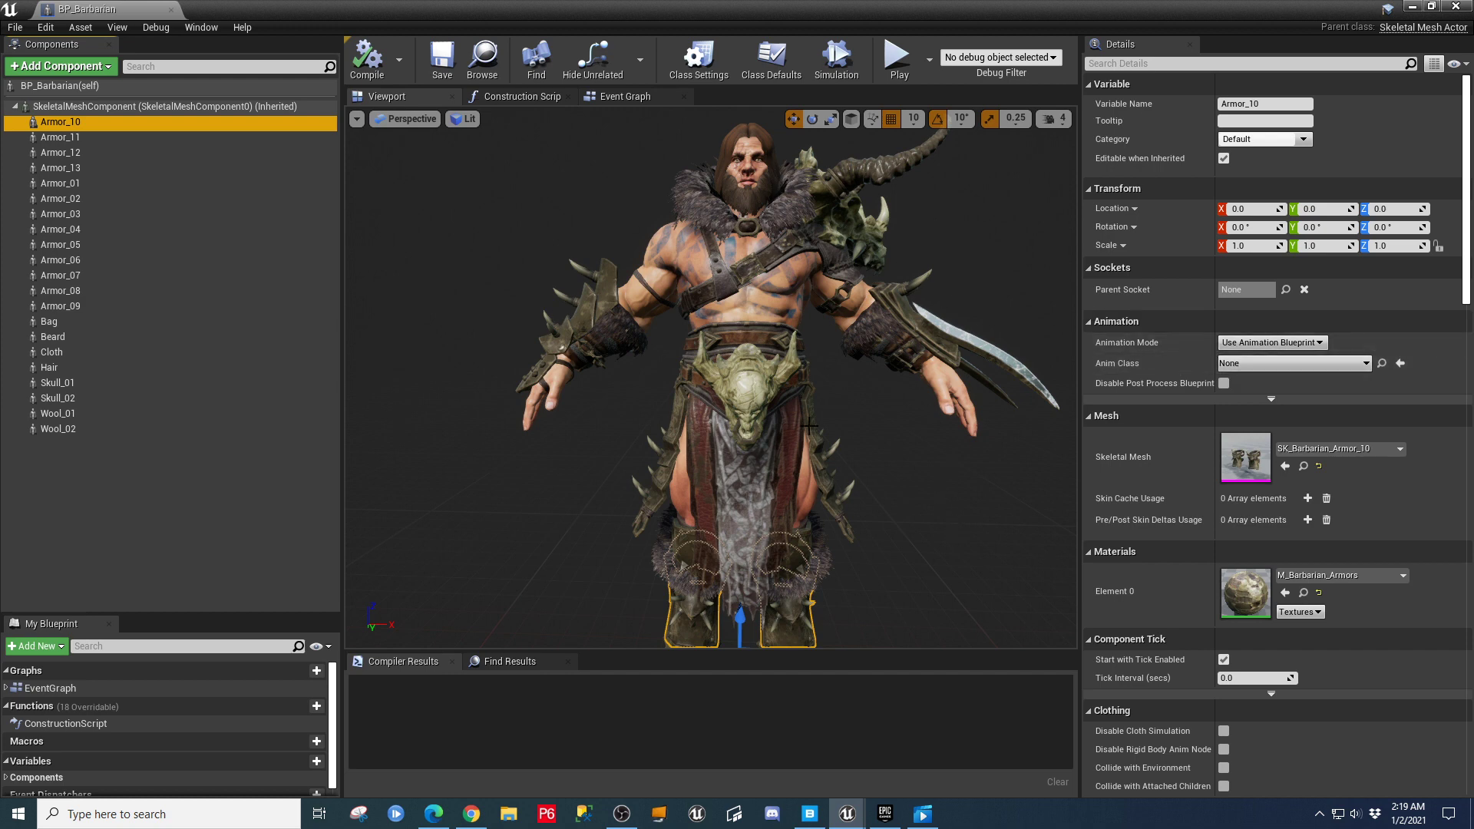
pyautogui.click(171, 10)
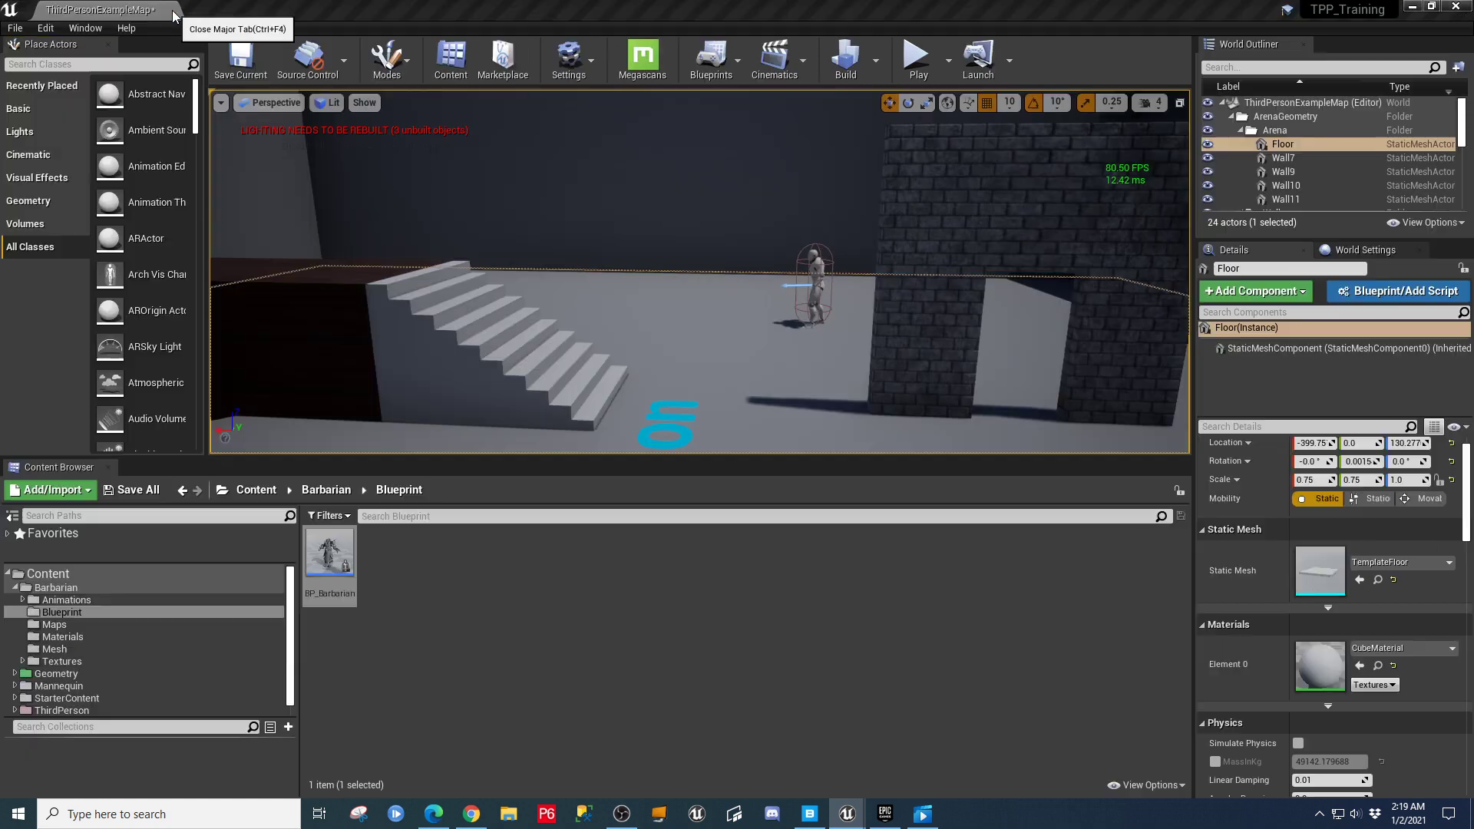
# Open the Demo_Scene map from the Barbarian Maps folder, saving the modified Collapse_Cue and ThirdPersonExampleMap.
pyautogui.click(53, 623)
pyautogui.doubleClick(330, 566)
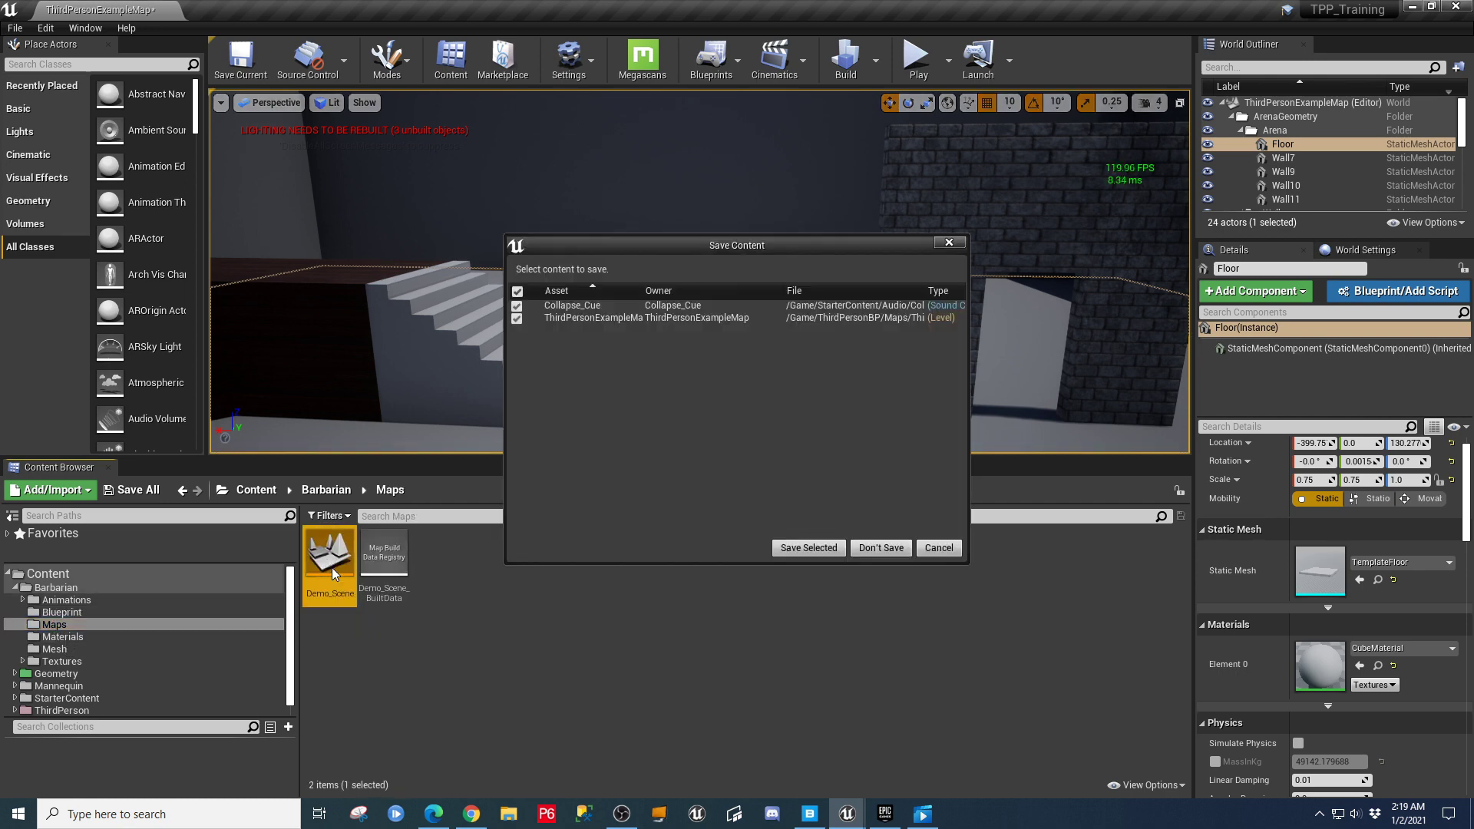
pyautogui.click(809, 548)
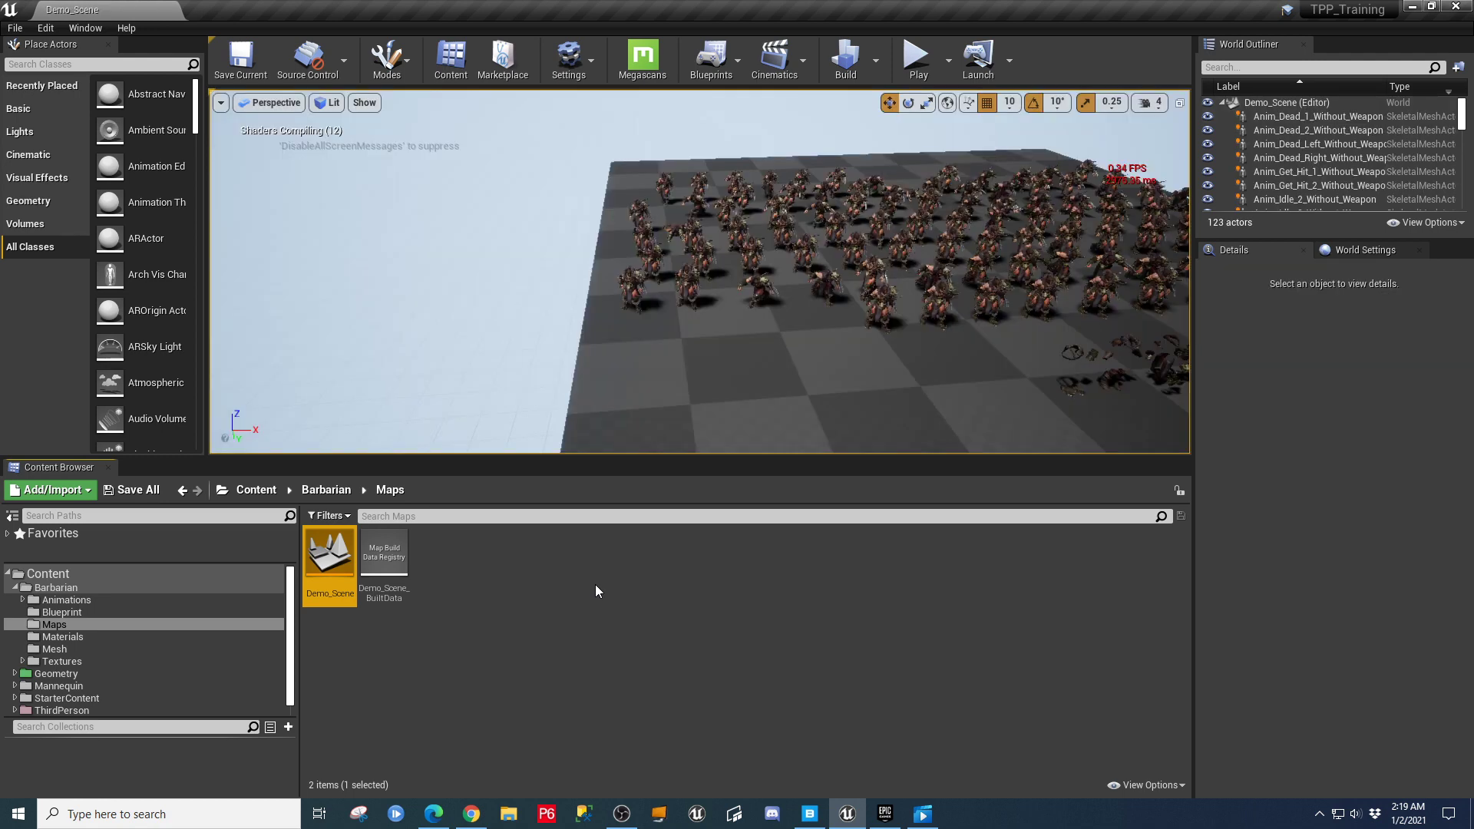
# Play Demo_Scene in the editor, run the mannequin past the animated barbarians, and end the play session.
pyautogui.moveTo(837, 399)
pyautogui.mouseDown(button='right')
pyautogui.moveTo(825, 418)
pyautogui.moveTo(937, 387)
pyautogui.moveTo(802, 414)
pyautogui.moveTo(825, 460)
pyautogui.moveTo(802, 434)
pyautogui.moveTo(832, 449)
pyautogui.moveTo(798, 403)
pyautogui.moveTo(800, 429)
pyautogui.moveTo(855, 432)
pyautogui.moveTo(852, 393)
pyautogui.moveTo(775, 403)
pyautogui.moveTo(821, 386)
pyautogui.mouseUp(button='right')
pyautogui.press('d')
pyautogui.press('w')
pyautogui.press('w')
pyautogui.click(918, 63)
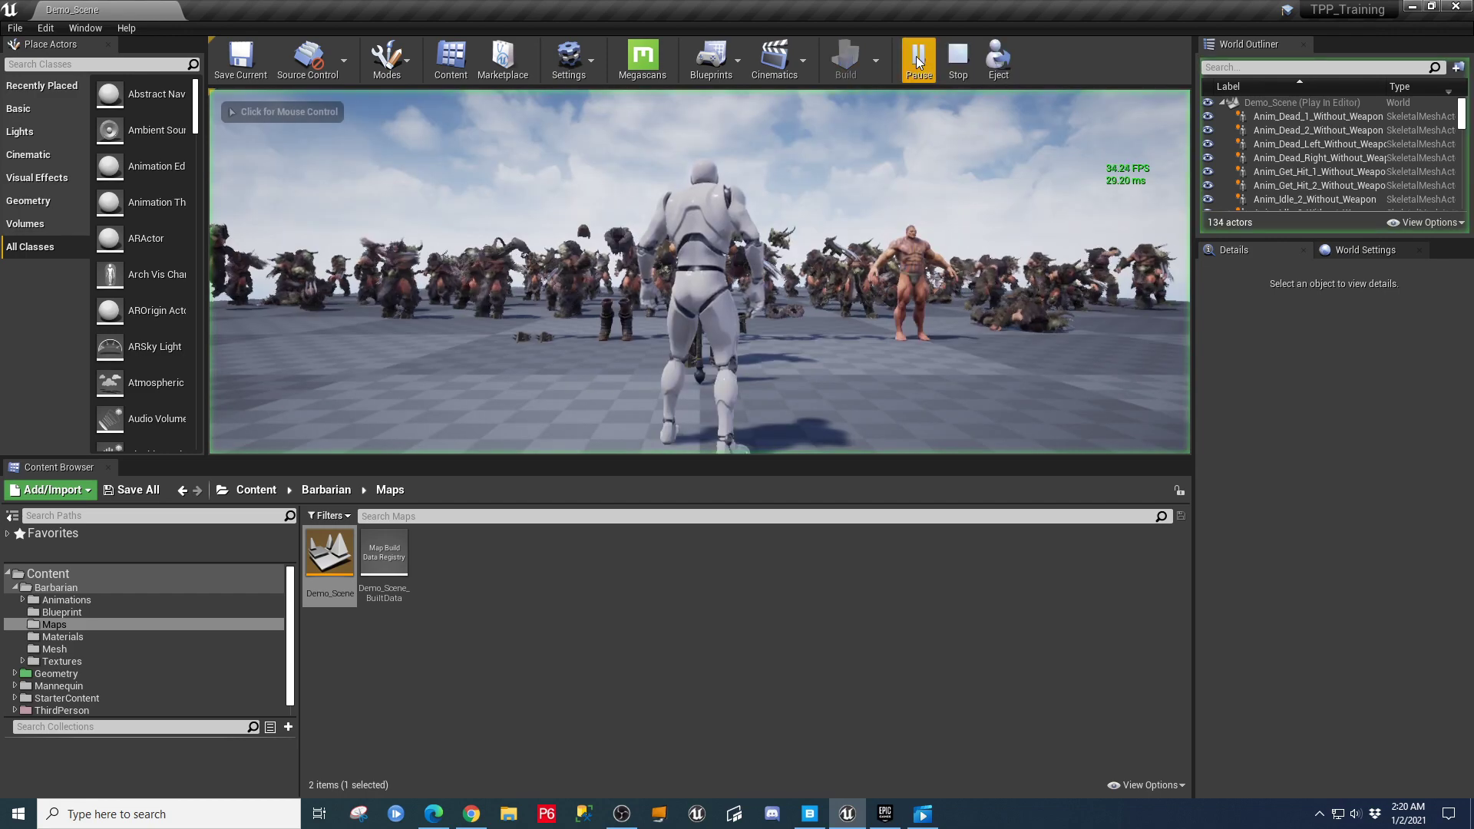
pyautogui.press('w')
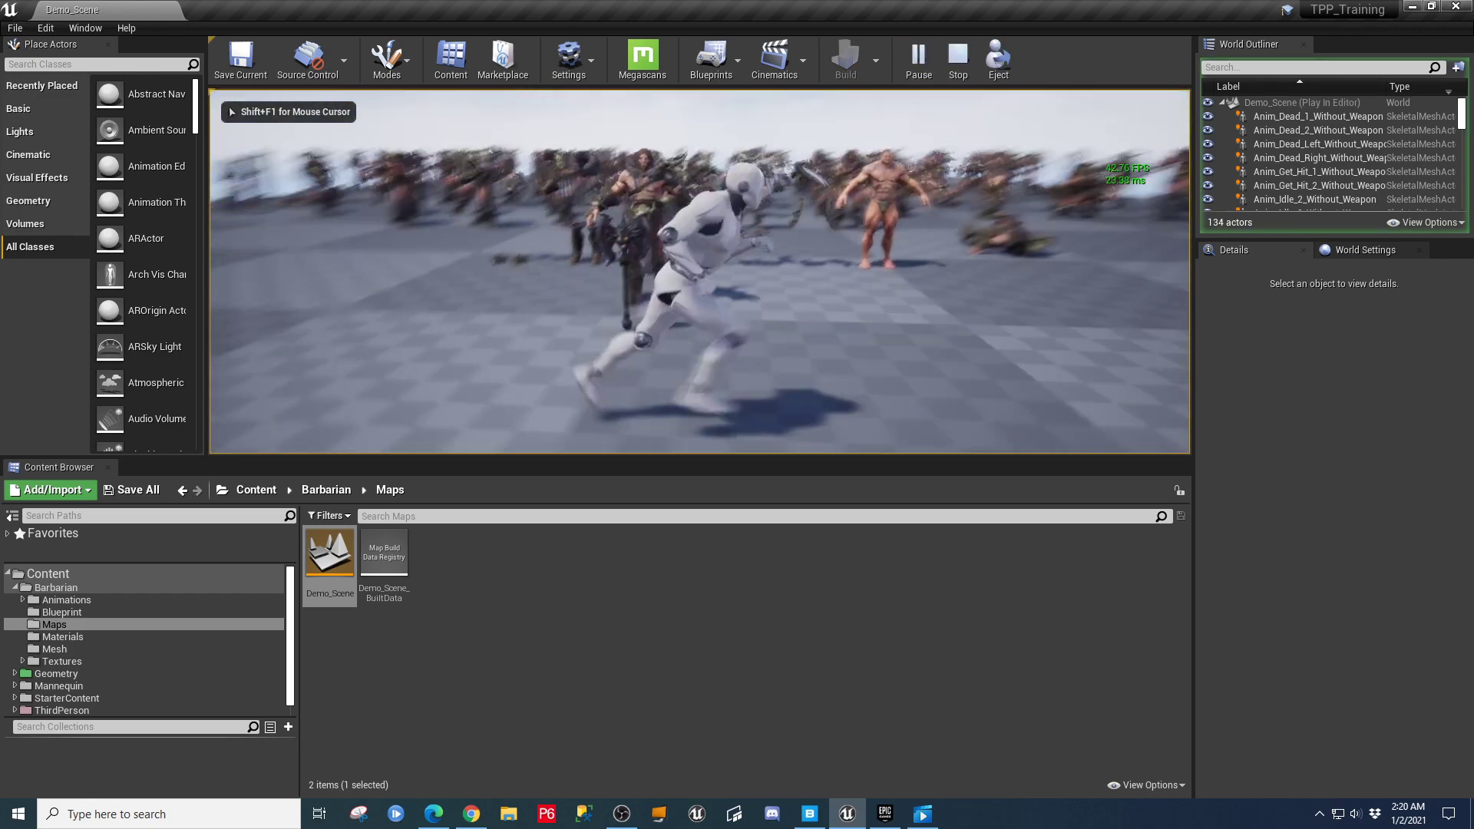
pyautogui.press('w')
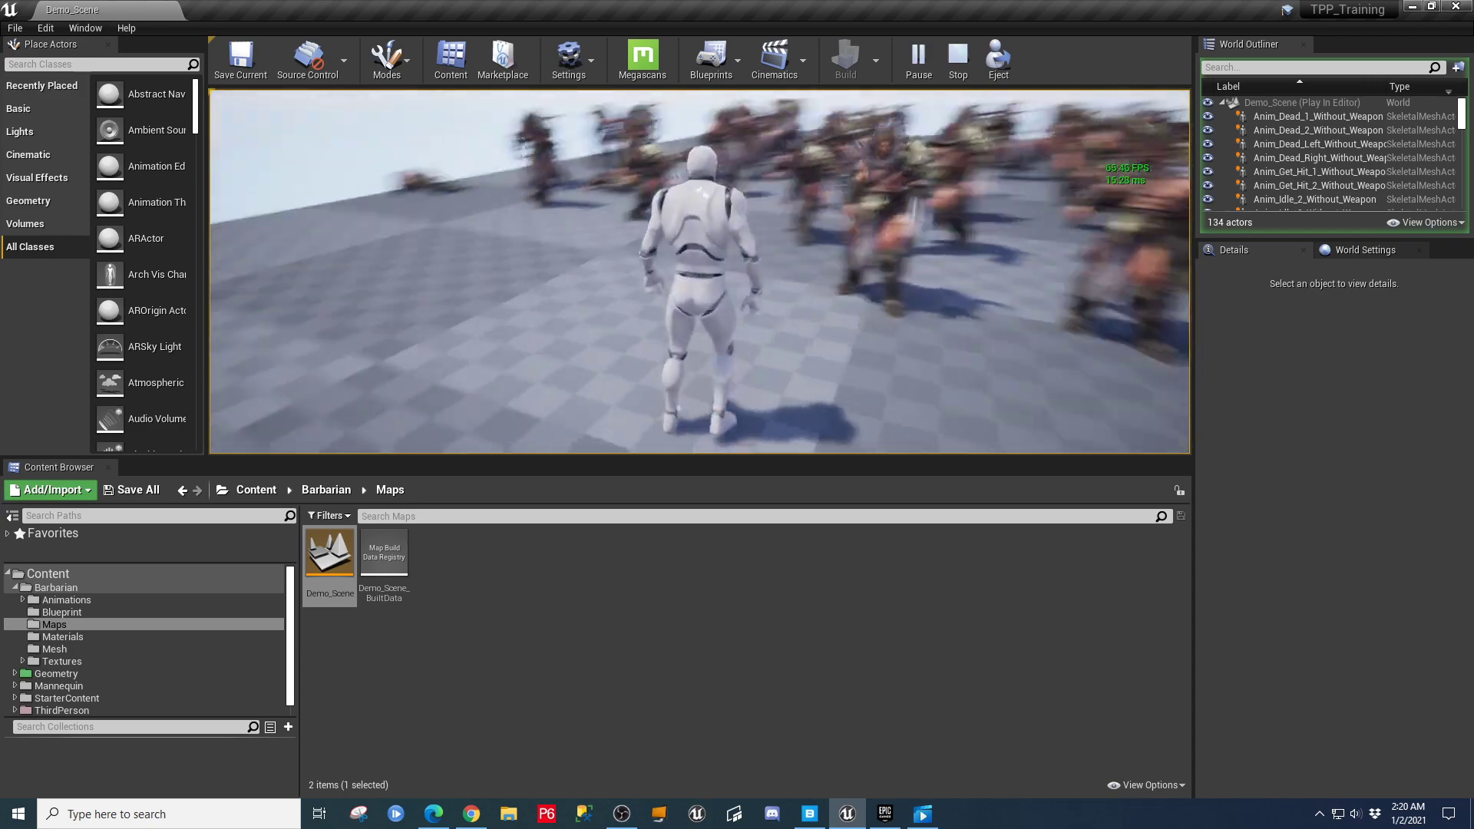
pyautogui.press('w')
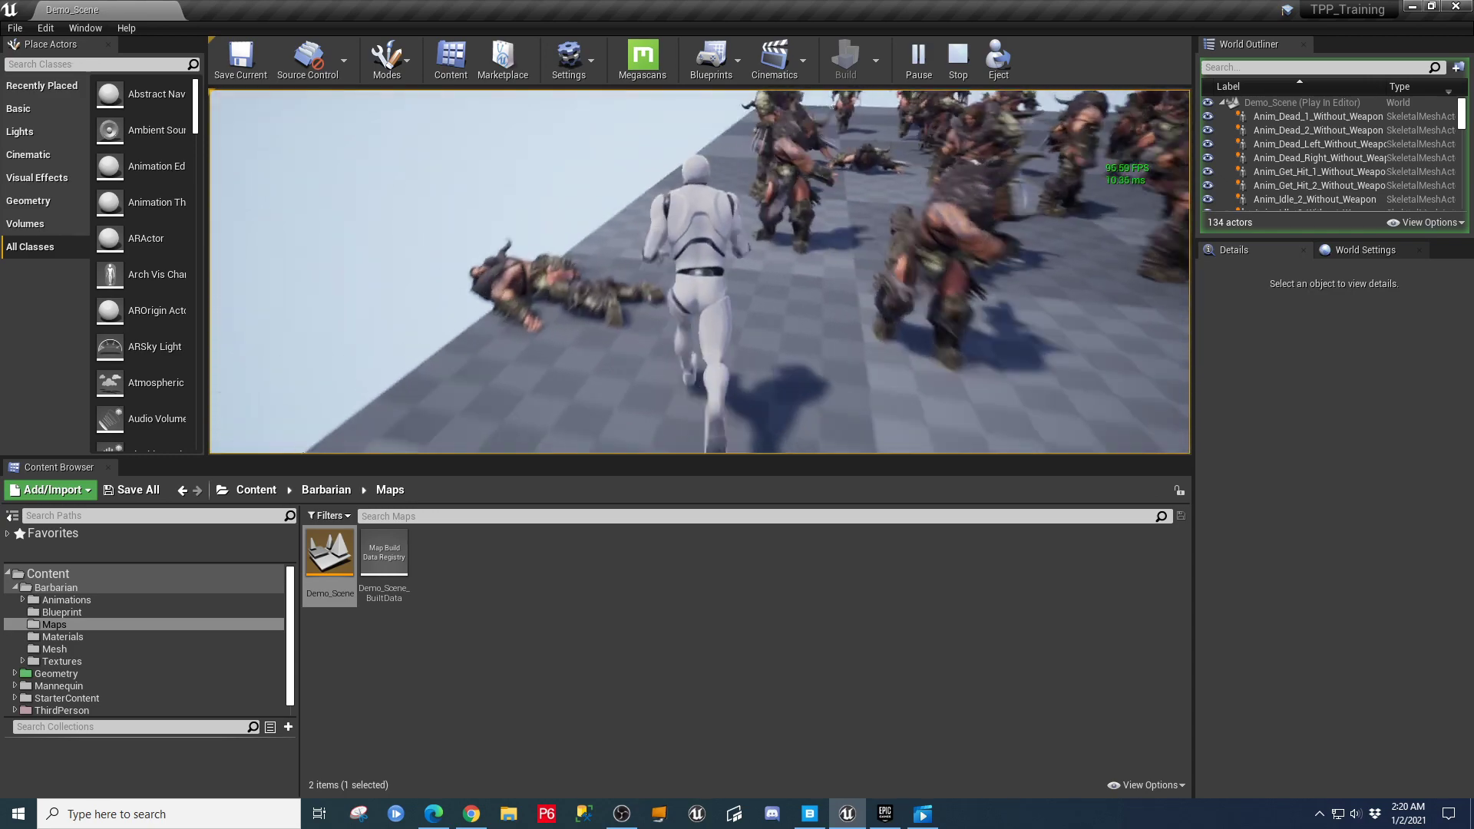
pyautogui.press('w')
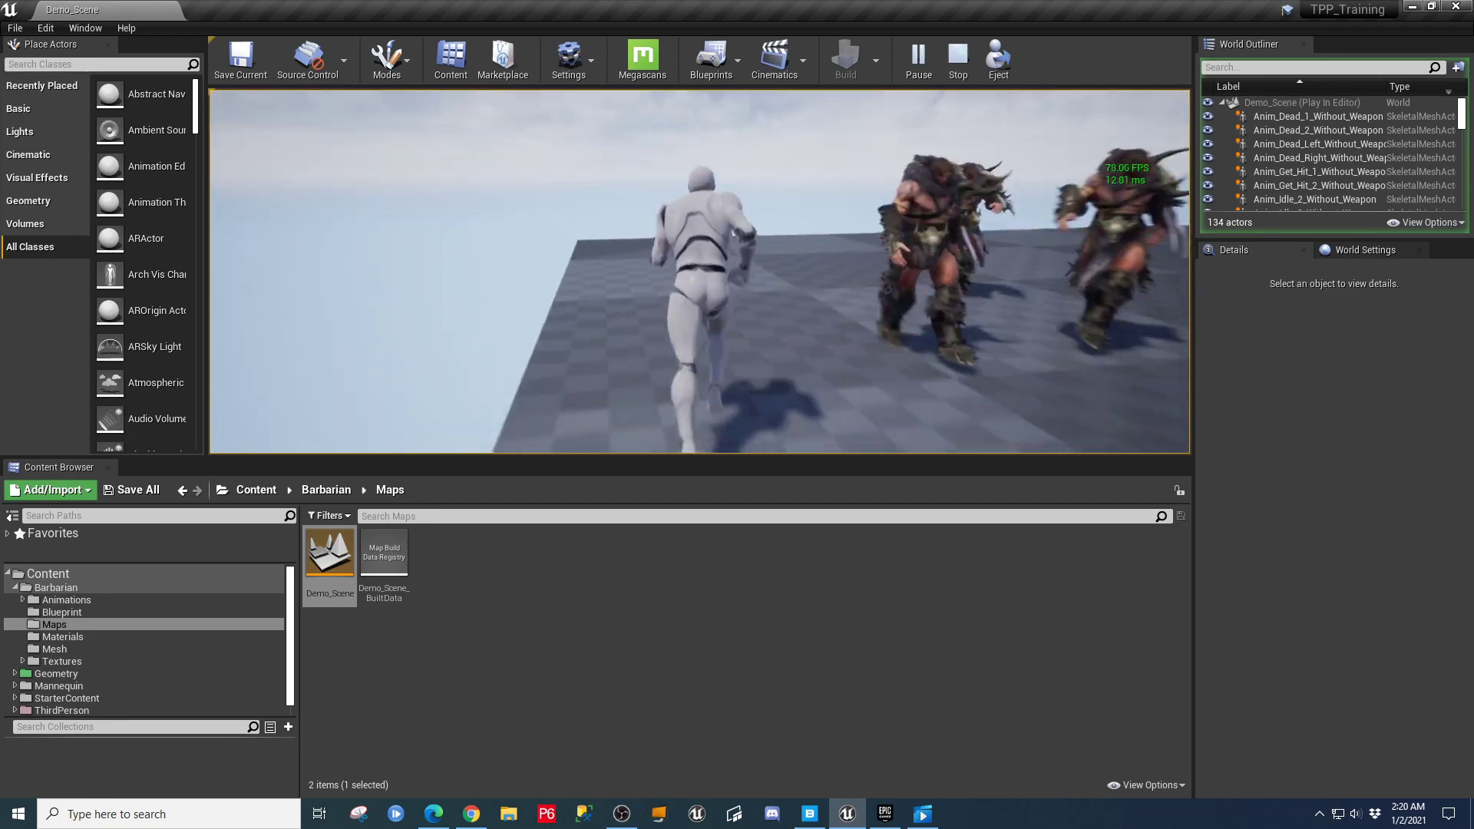
pyautogui.press('w')
pyautogui.press('w')
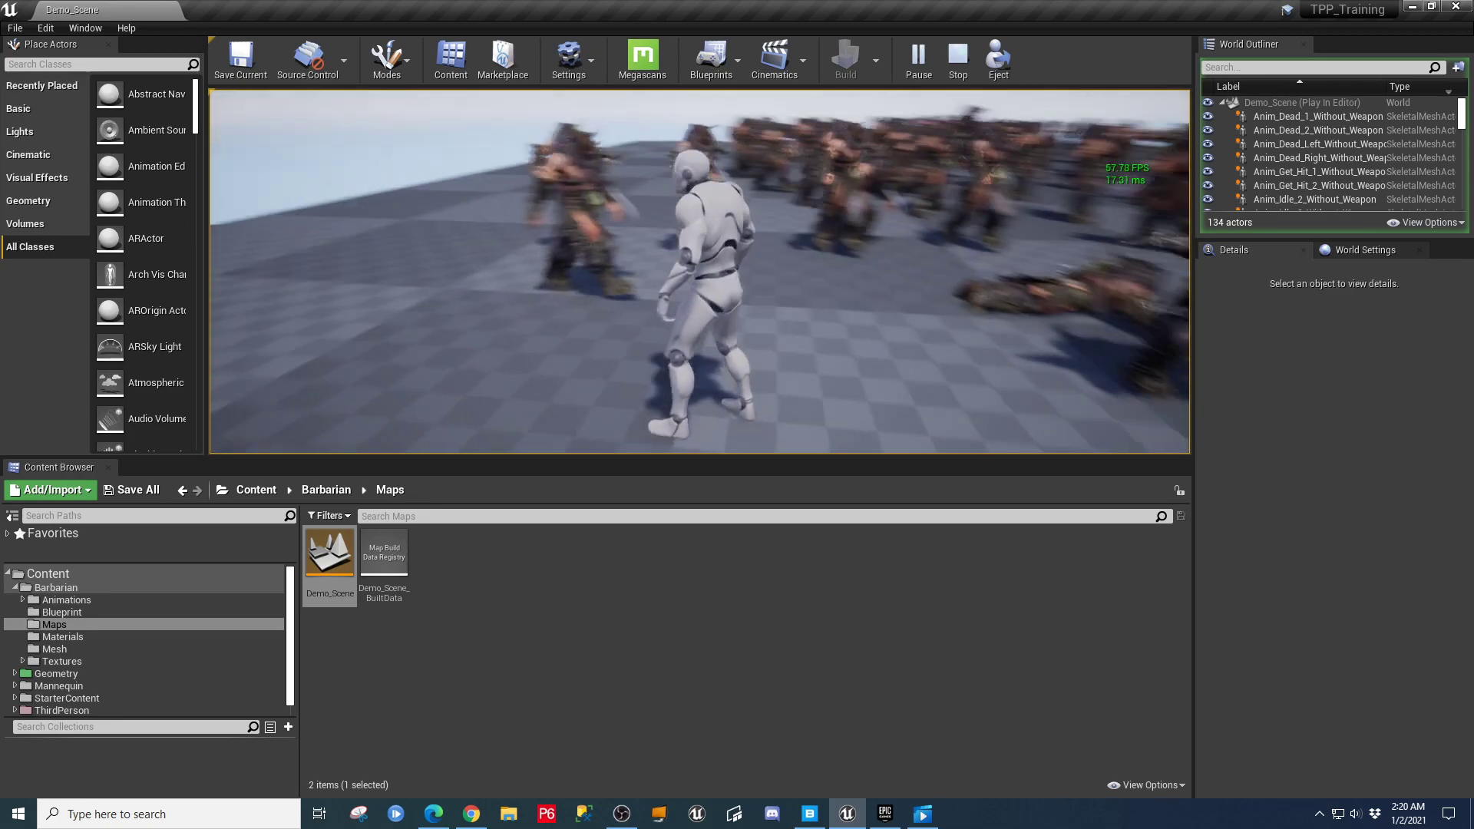
pyautogui.press('w')
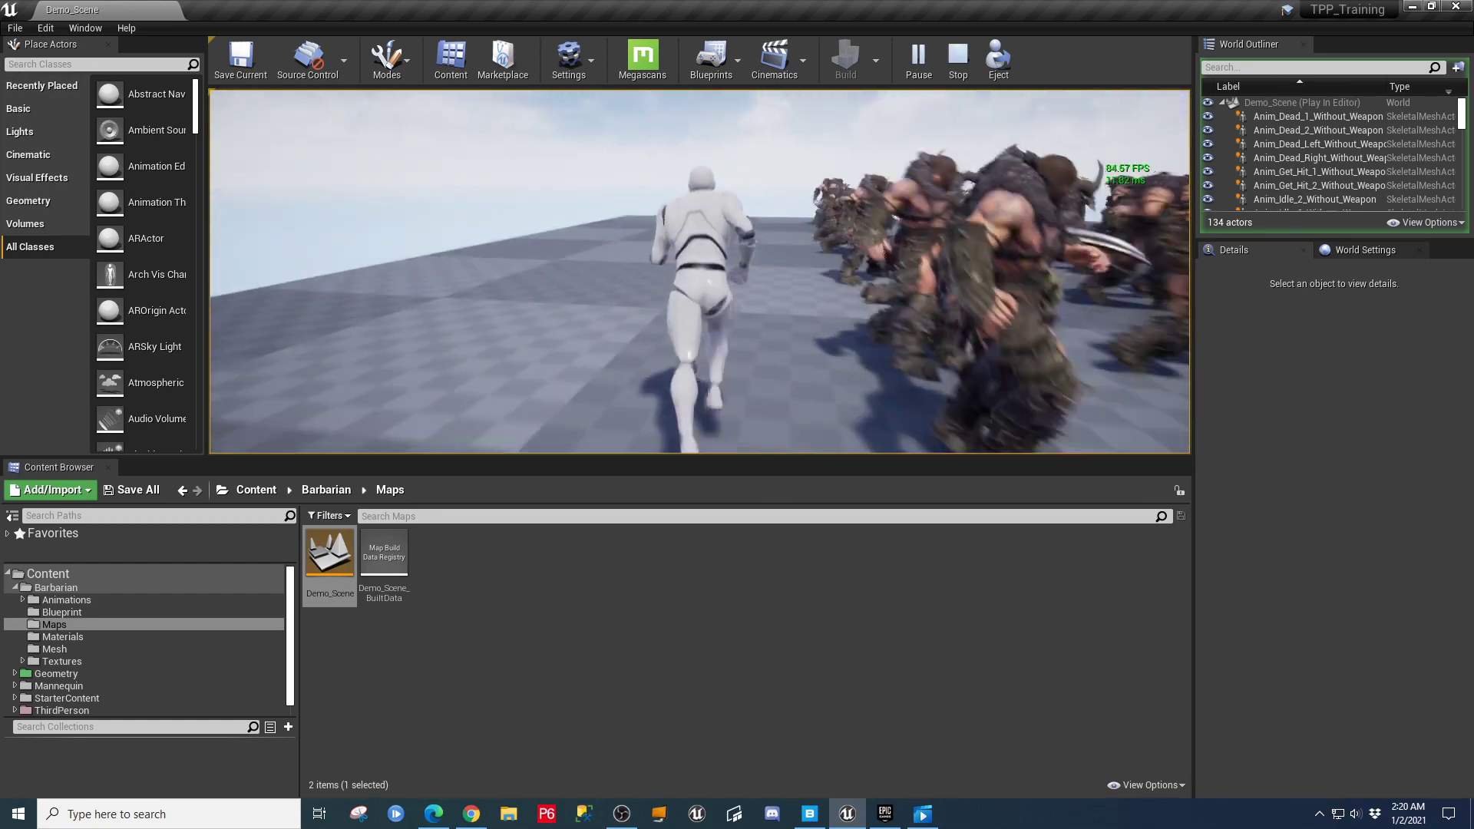
pyautogui.press('F1')
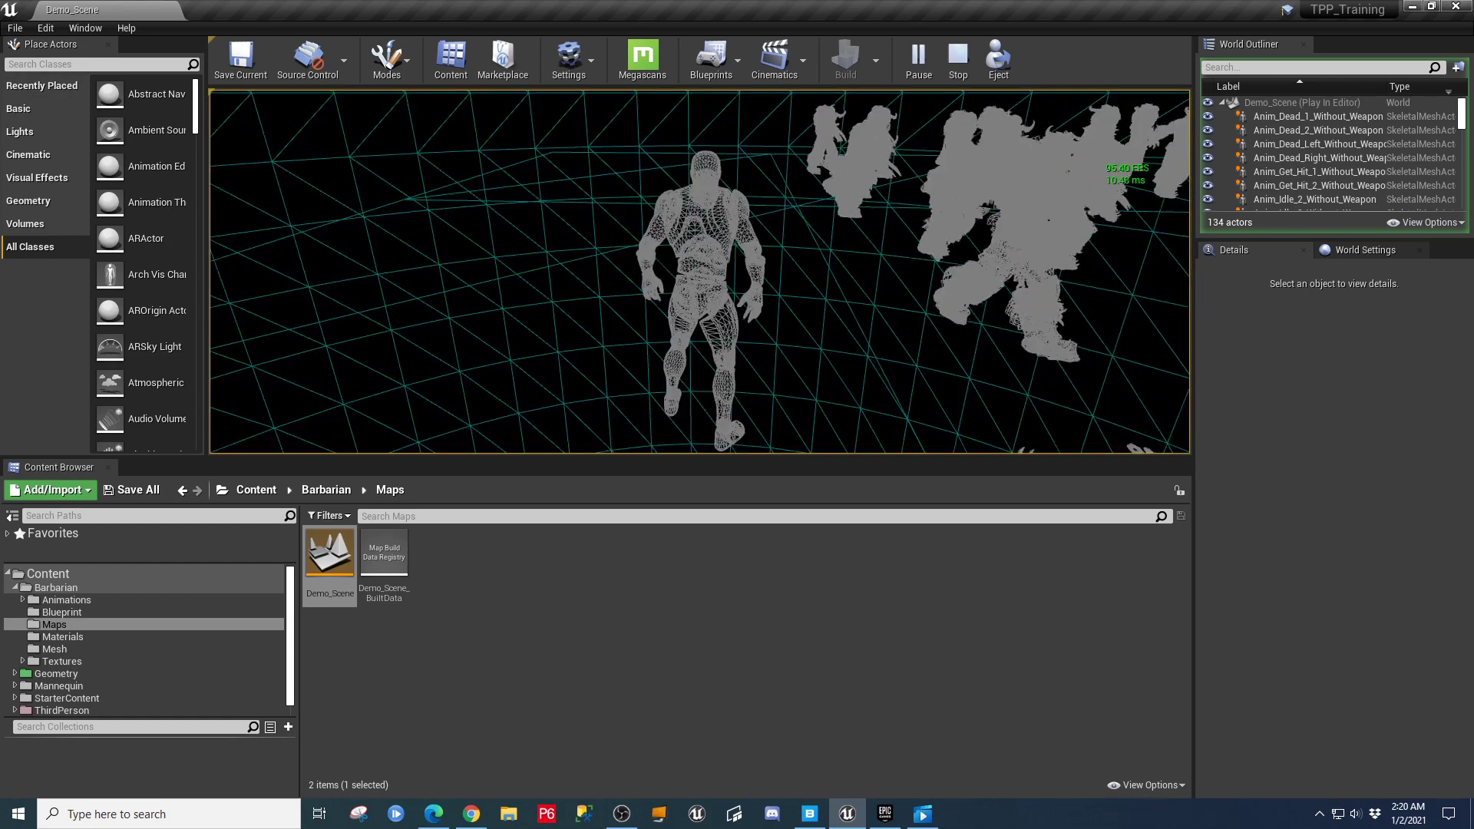
pyautogui.press('Escape')
# Examine the barbarian models and separate armor pieces up close in the Demo_Scene level viewport.
pyautogui.press('w')
pyautogui.moveTo(1105, 363); pyautogui.dragTo(969, 306, button='right')
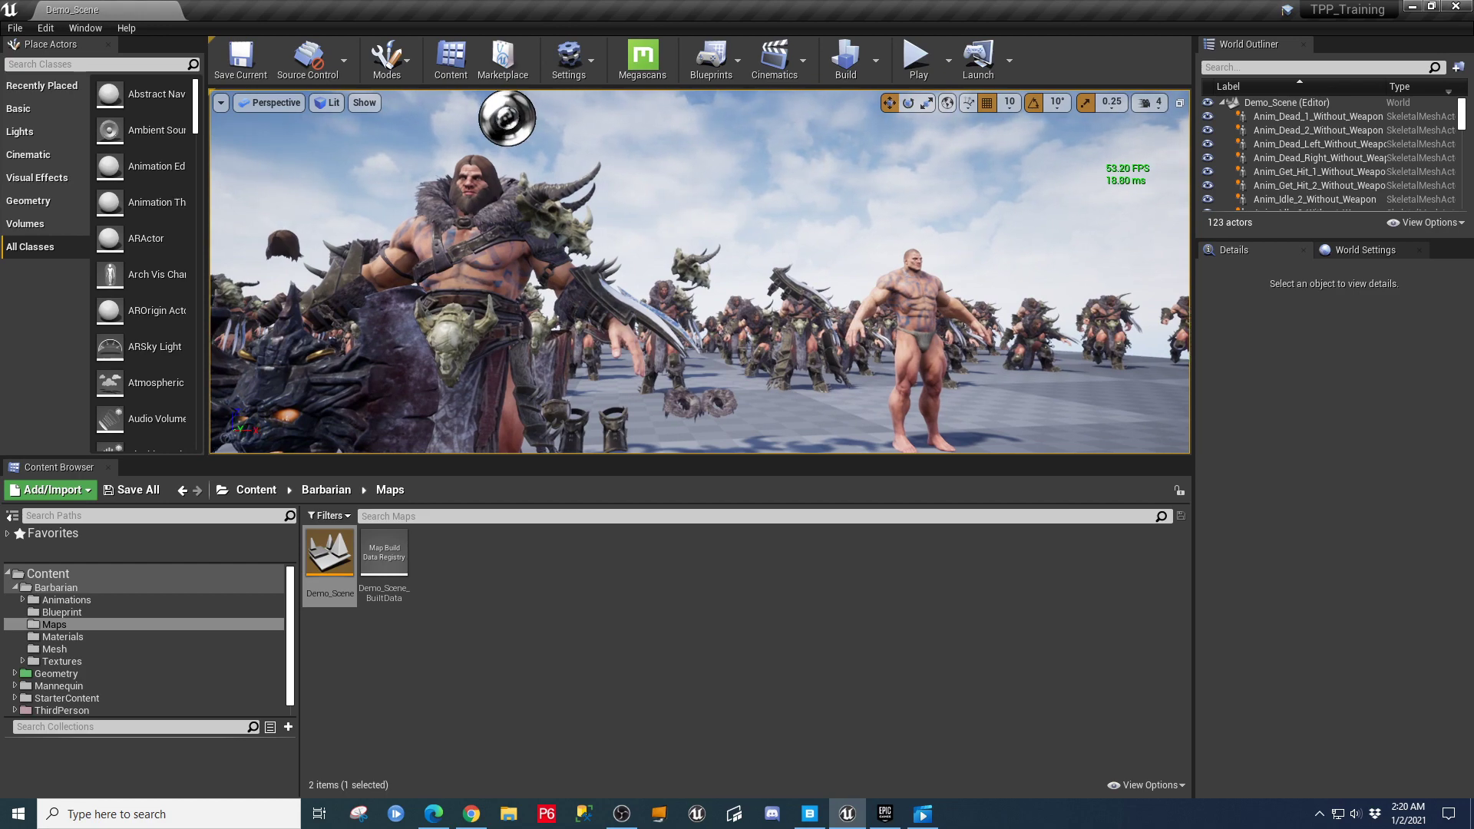
# Survey the animated barbarian crowd and loose boots and armor from another angle, including a full-screen view of the level viewport.
pyautogui.moveTo(968, 305); pyautogui.dragTo(959, 305, button='right')
pyautogui.moveTo(1106, 362); pyautogui.dragTo(1106, 362, button='right')
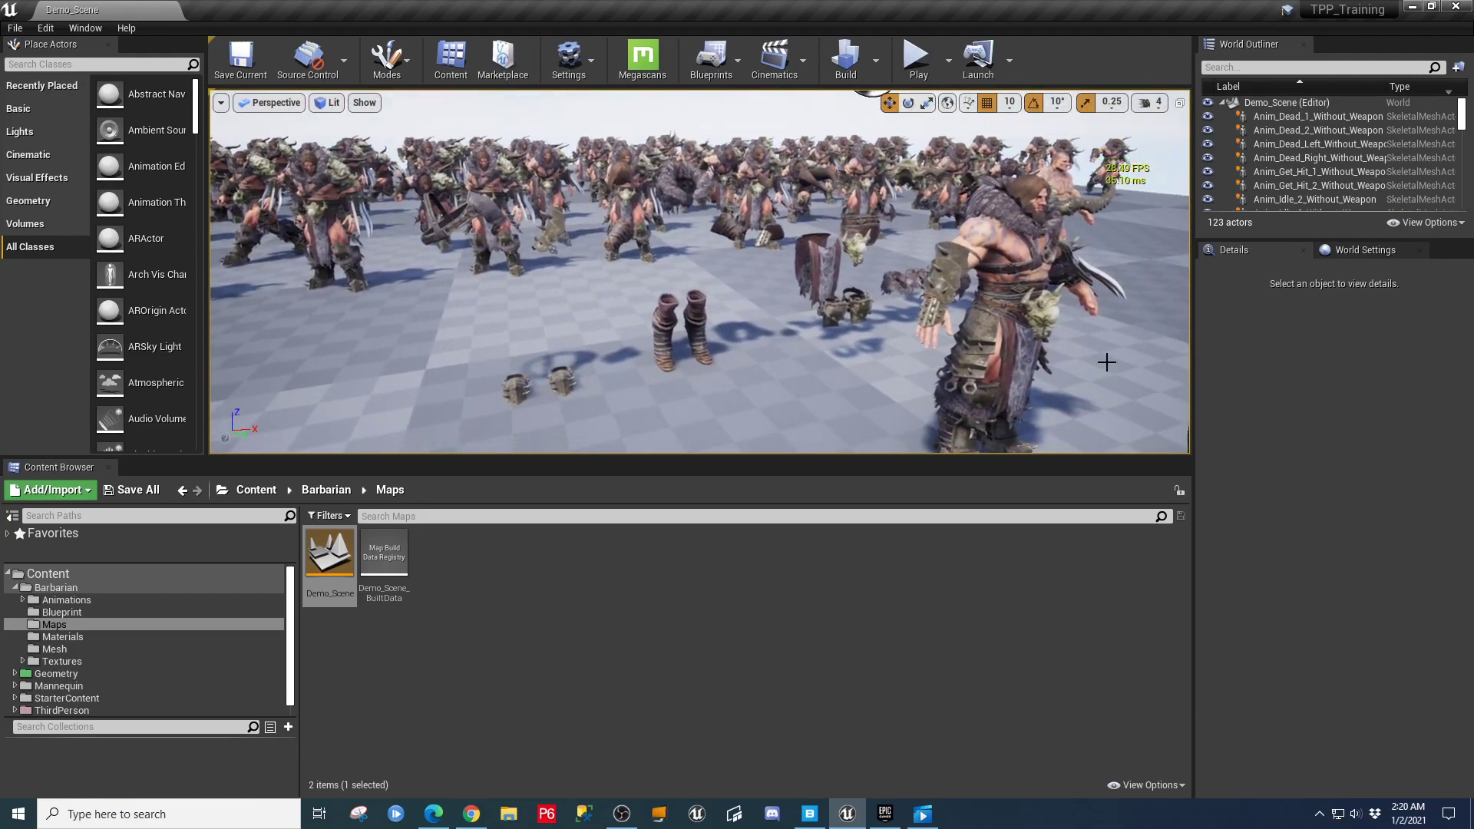
pyautogui.press('F11')
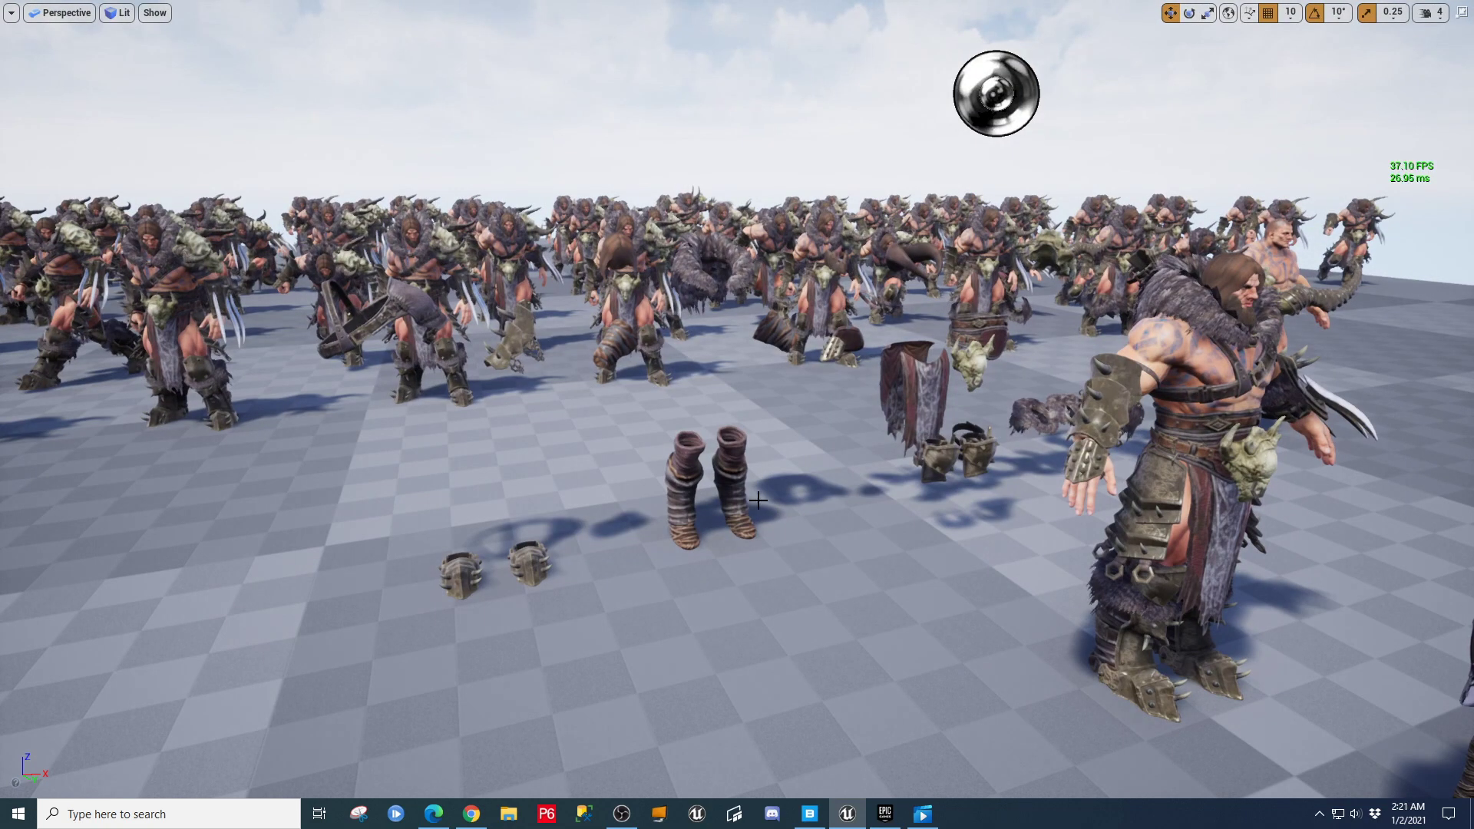
pyautogui.press('F11')
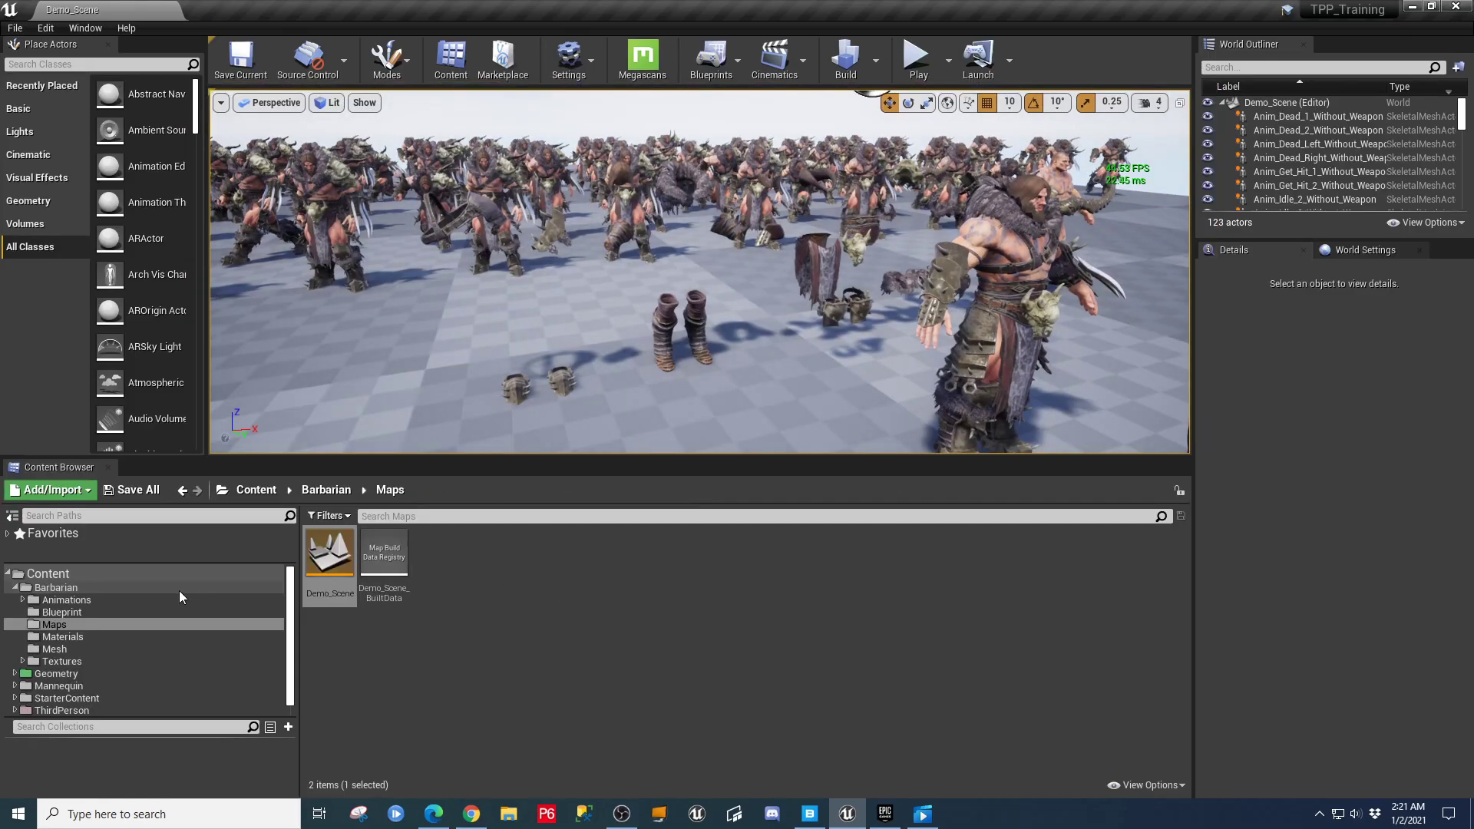
# Browse the Barbarian Materials and Mesh folders, enlarging the Content Browser to fit all the mesh assets.
pyautogui.click(56, 637)
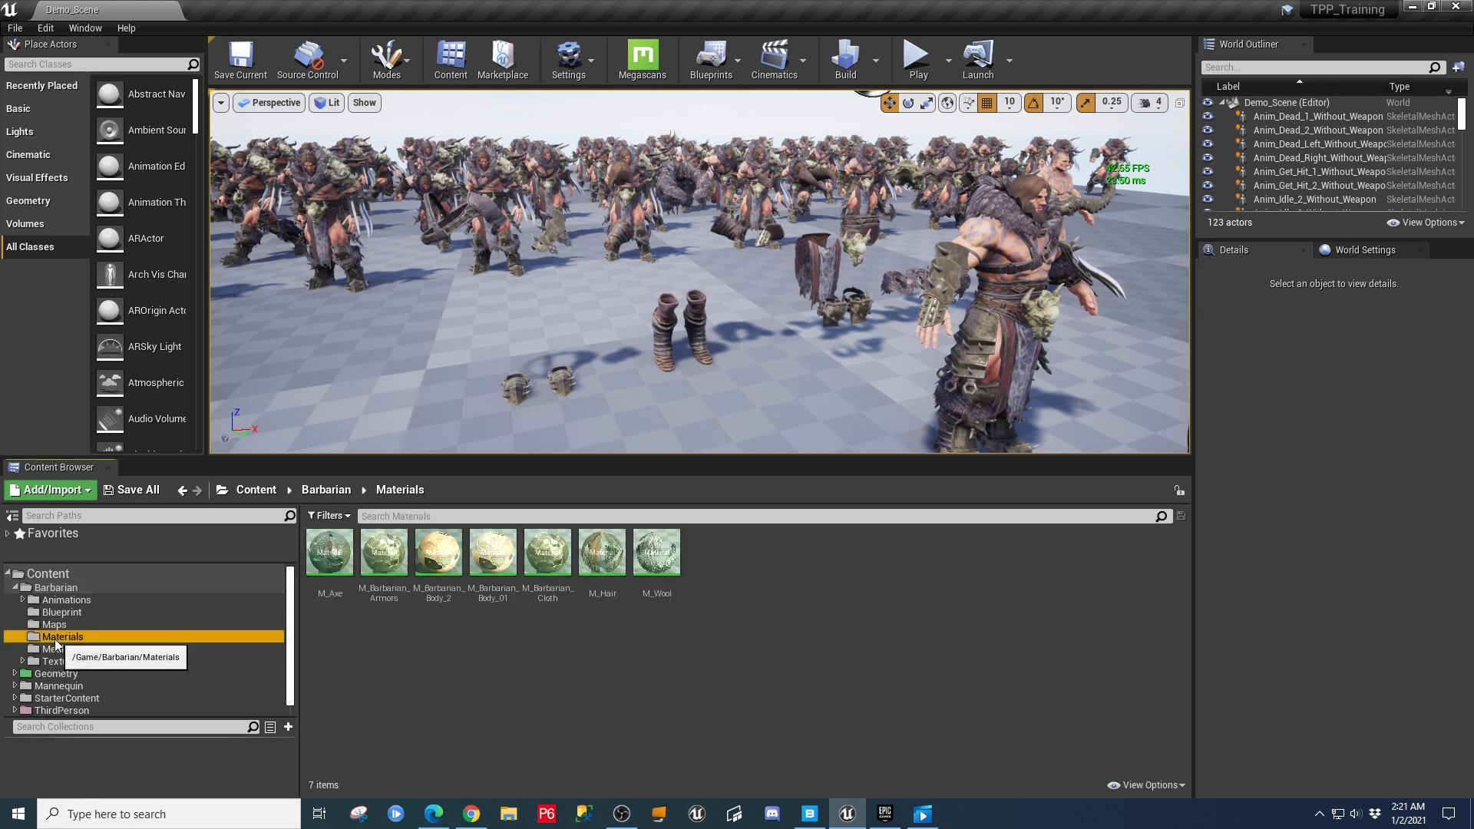
pyautogui.click(77, 649)
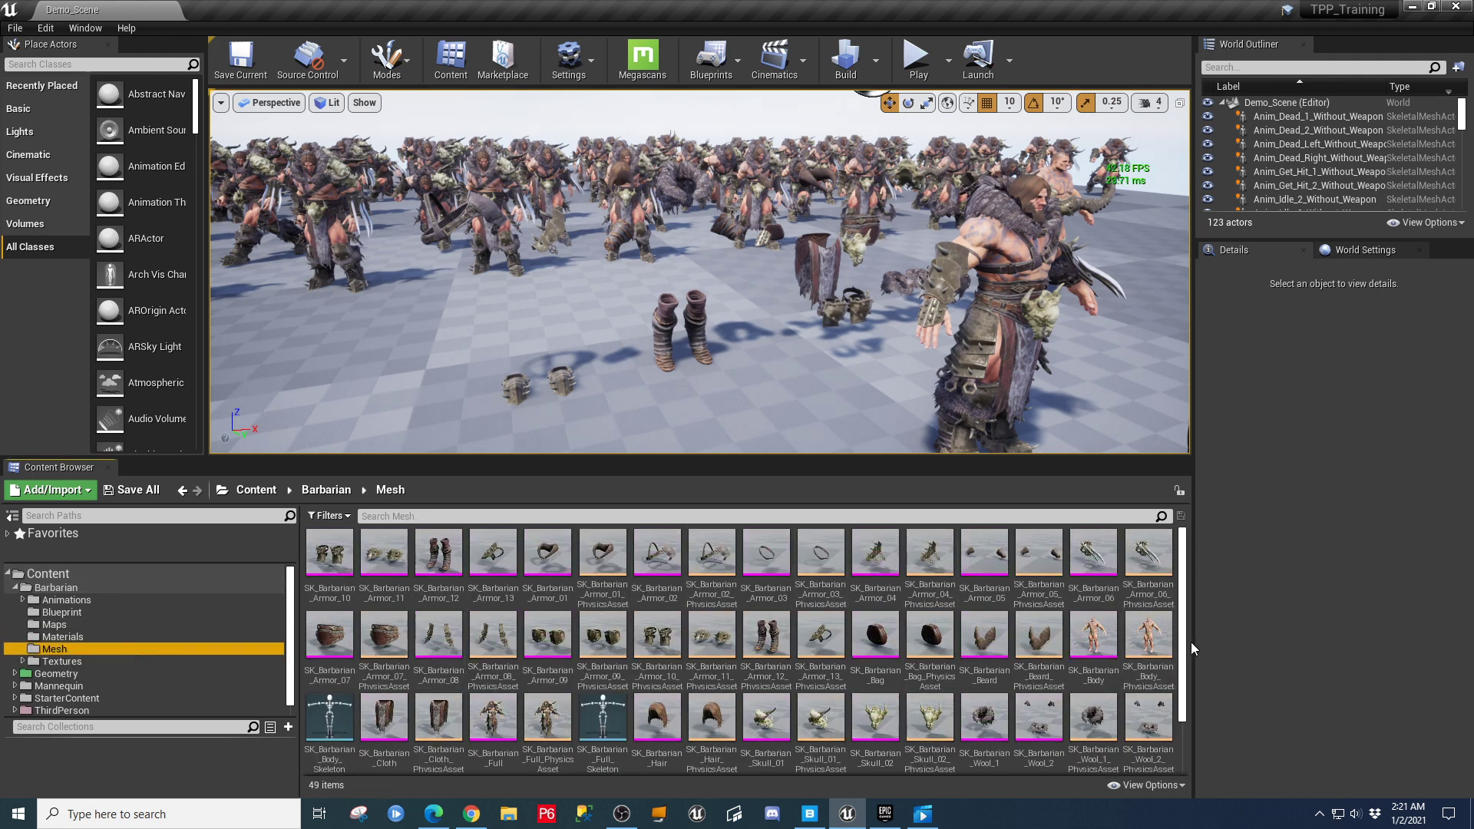
pyautogui.moveTo(1192, 642); pyautogui.dragTo(1299, 642)
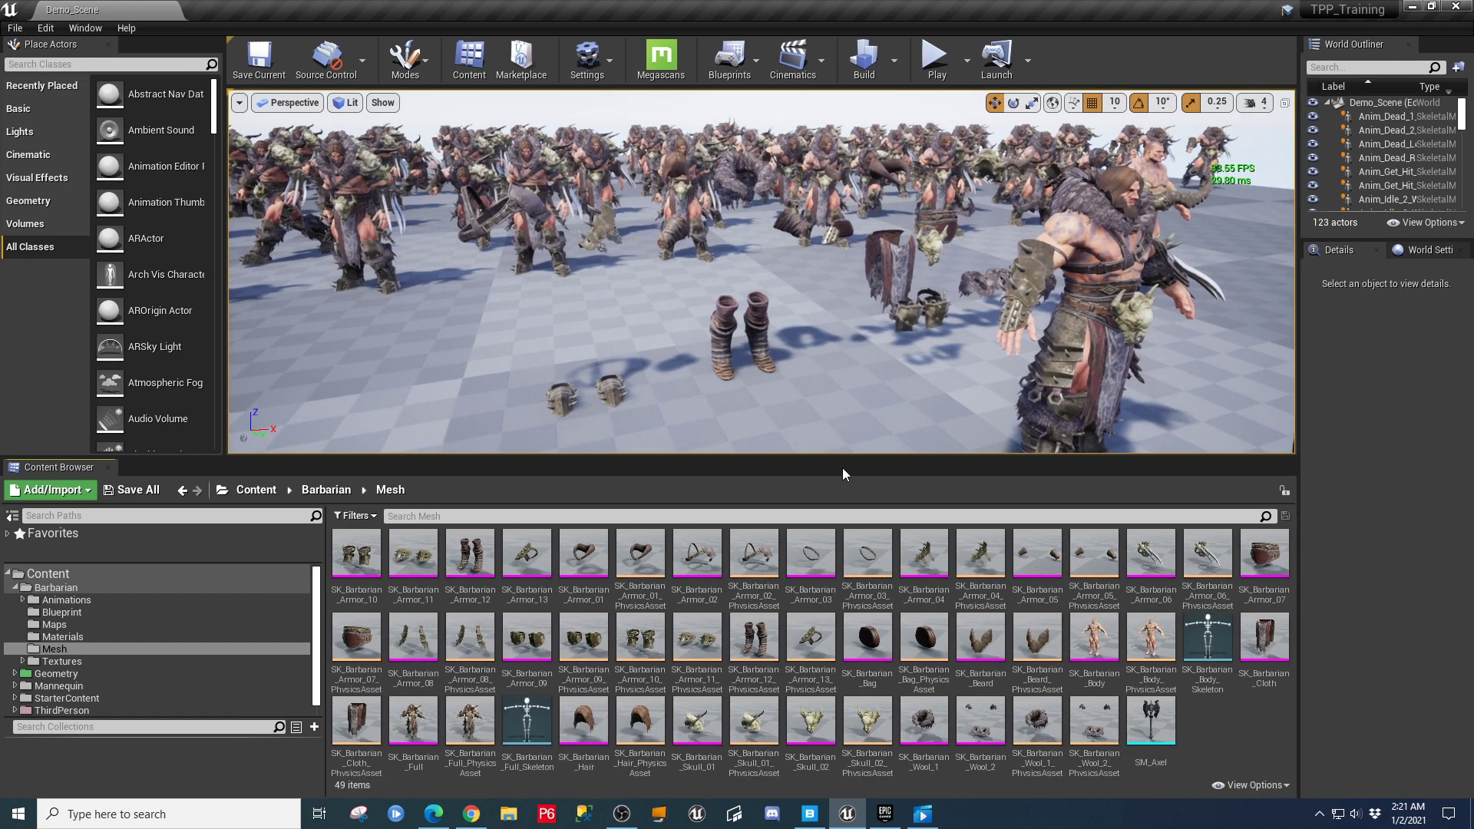
pyautogui.moveTo(828, 458); pyautogui.dragTo(760, 363)
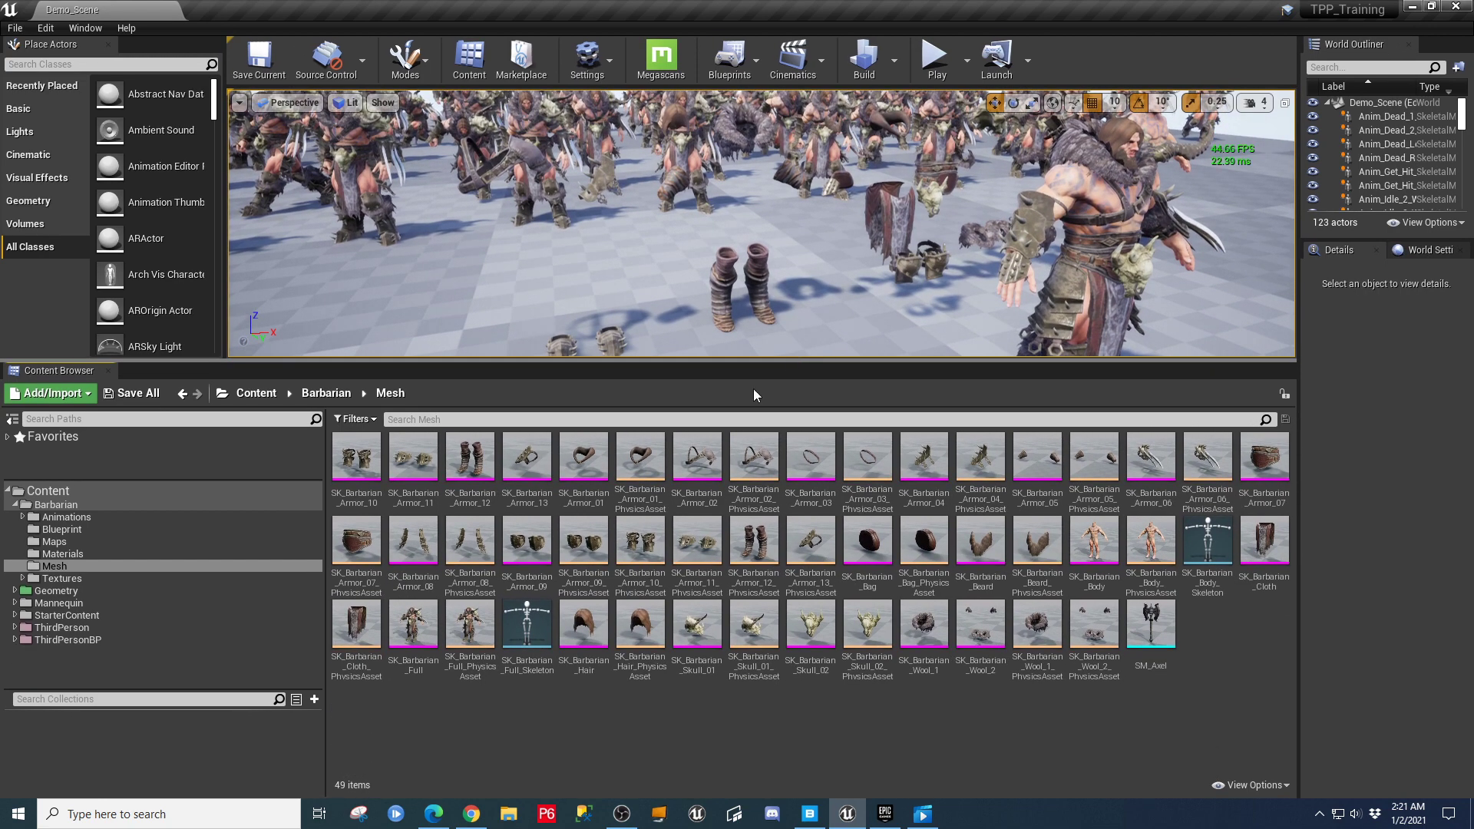
# Show the ThirdPersonBP Blueprints folder, then play Demo_Scene briefly to view the mannequin character and end the play session.
pyautogui.click(14, 627)
pyautogui.click(15, 628)
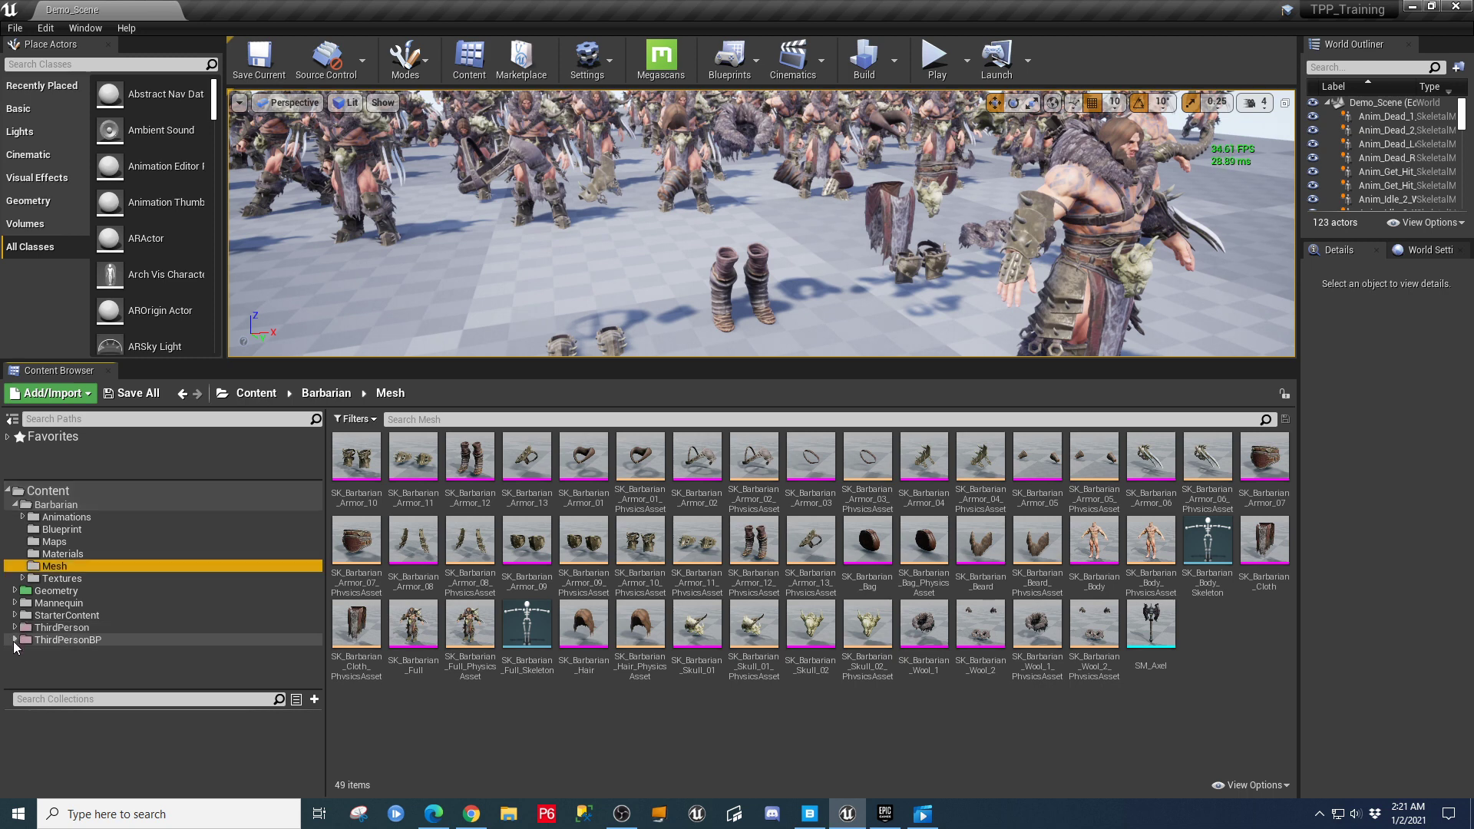
pyautogui.click(34, 653)
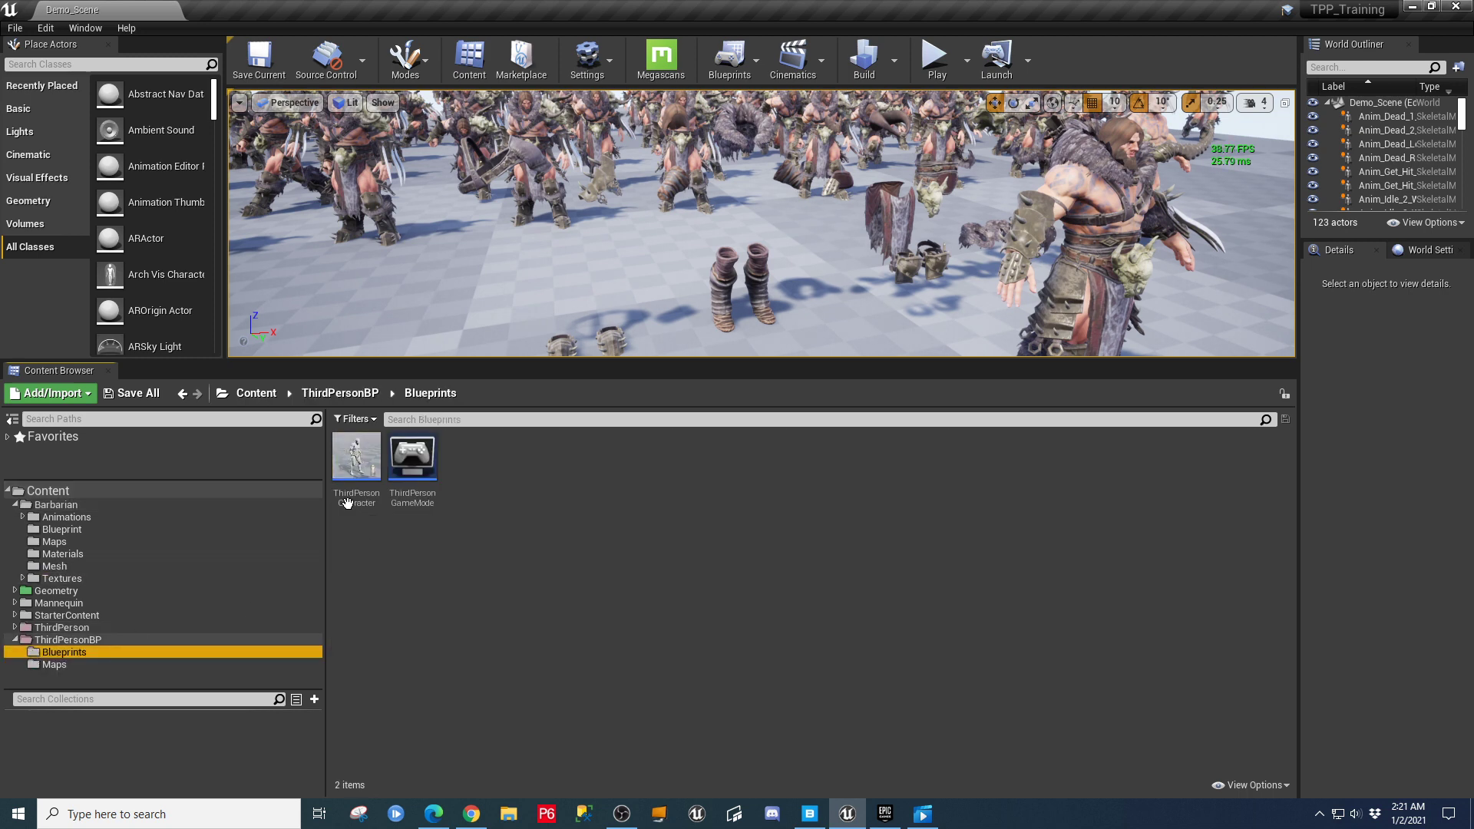
pyautogui.click(938, 63)
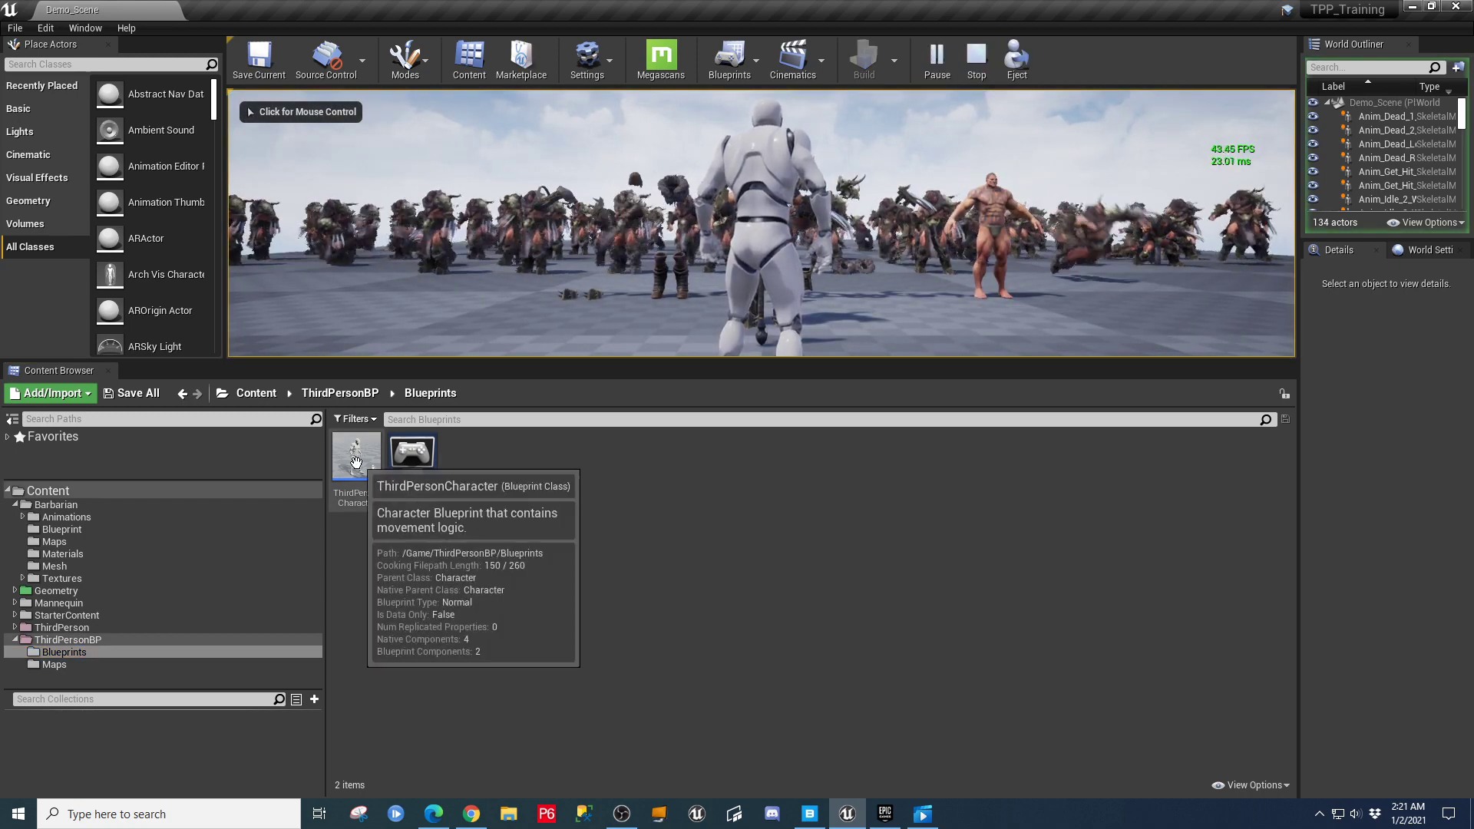
pyautogui.click(977, 62)
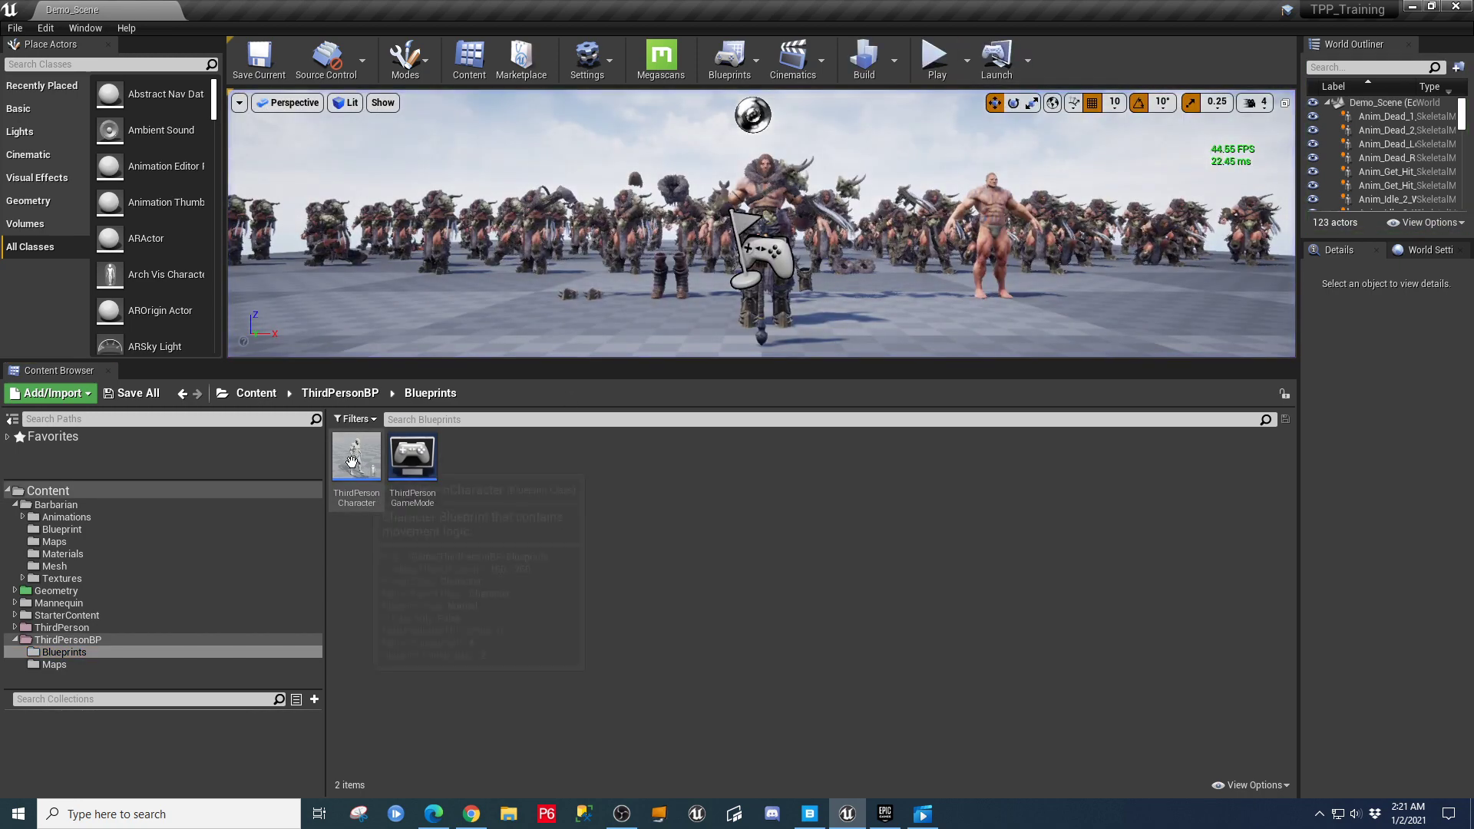
# Open the ThirdPersonCharacter blueprint and look over its gamepad, mouse, jump, touch and movement input nodes in the Event Graph.
pyautogui.doubleClick(355, 459)
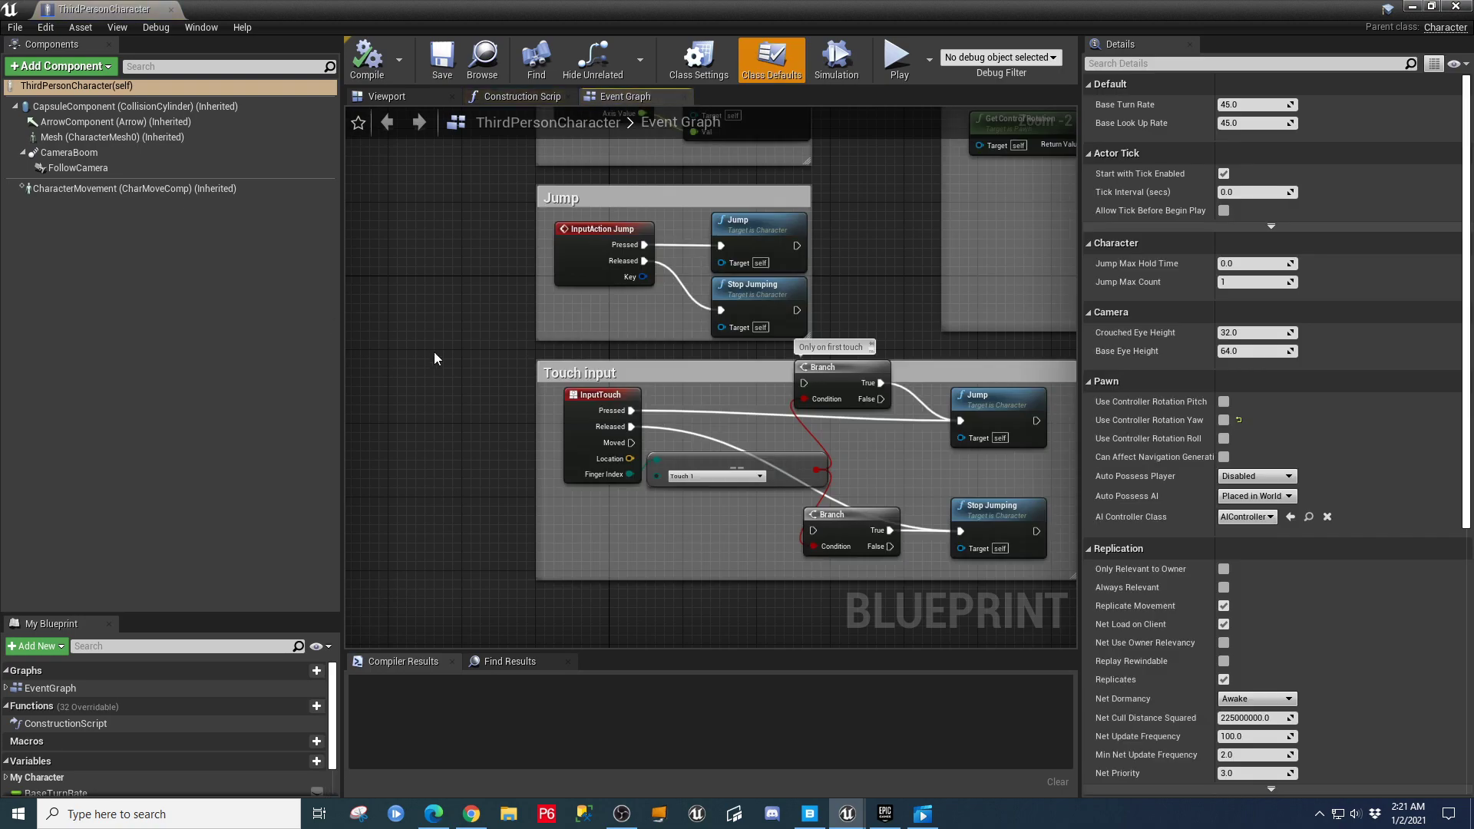
pyautogui.scroll(-4, 435, 358)
pyautogui.scroll(3, 459, 320)
pyautogui.moveTo(458, 320); pyautogui.dragTo(445, 485, button='right')
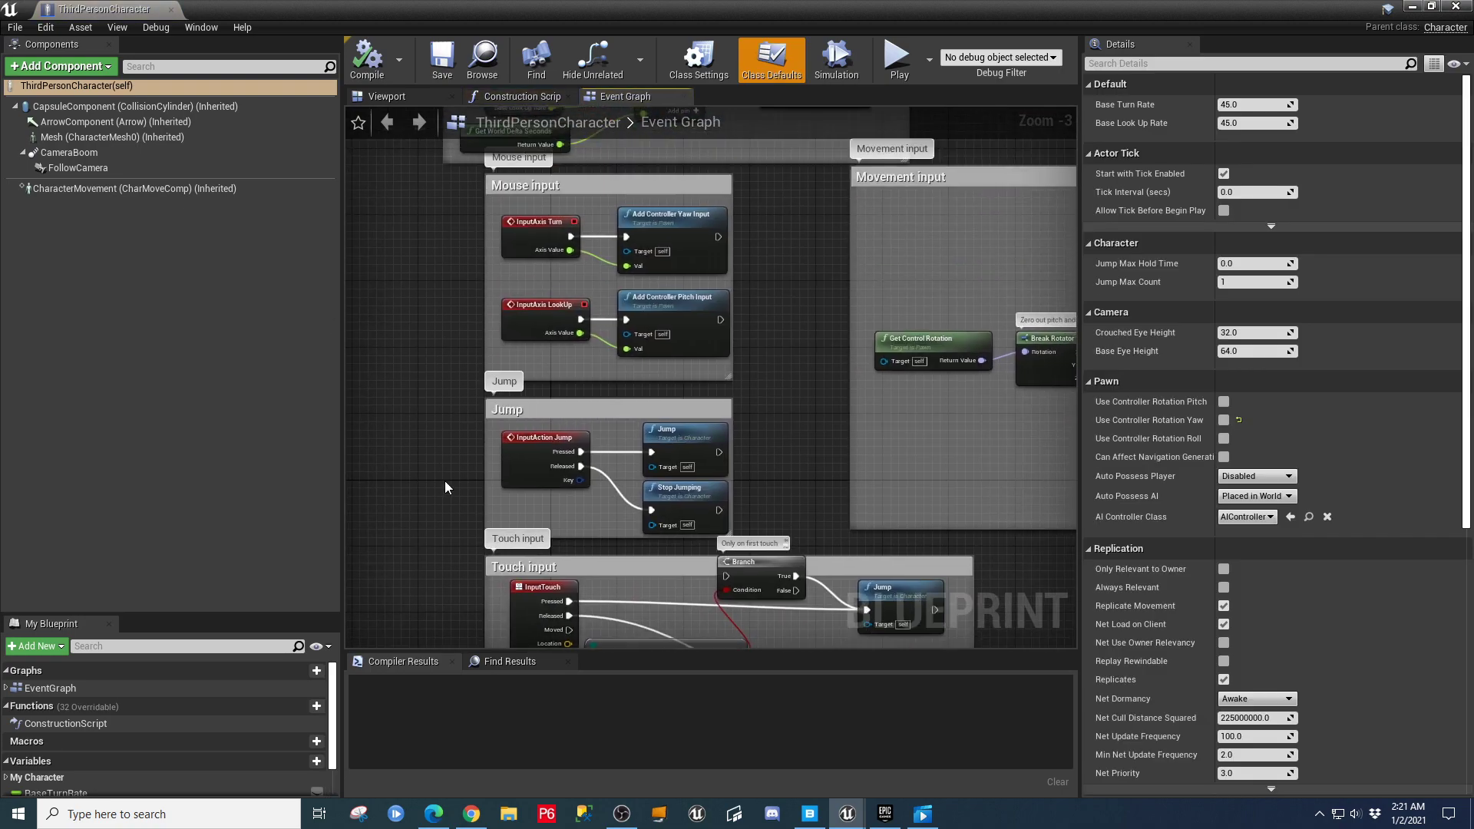
pyautogui.scroll(-2, 444, 481)
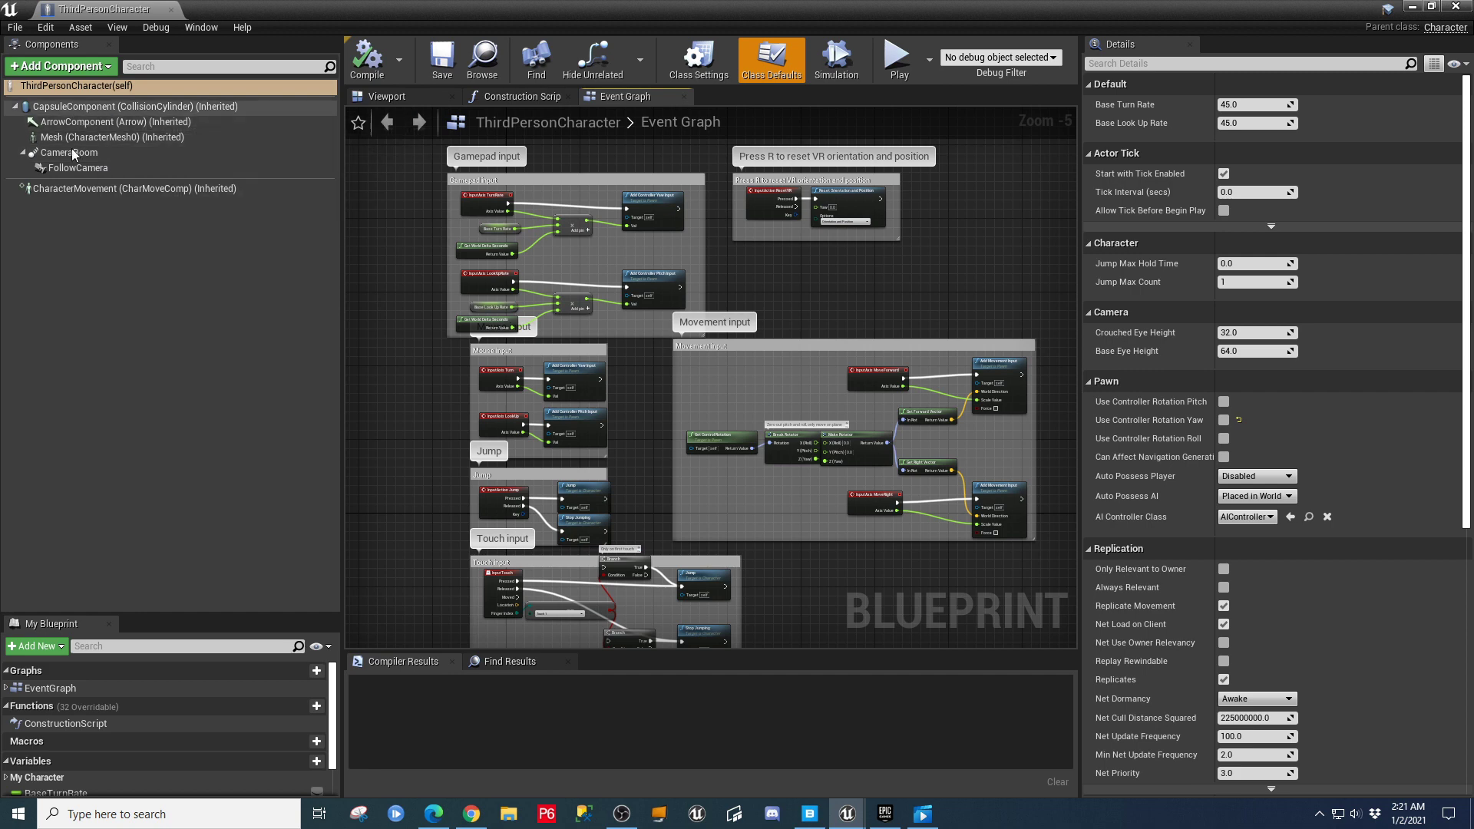
# Inspect the ThirdPersonCharacter components from CapsuleComponent down to FollowCamera.
pyautogui.click(72, 111)
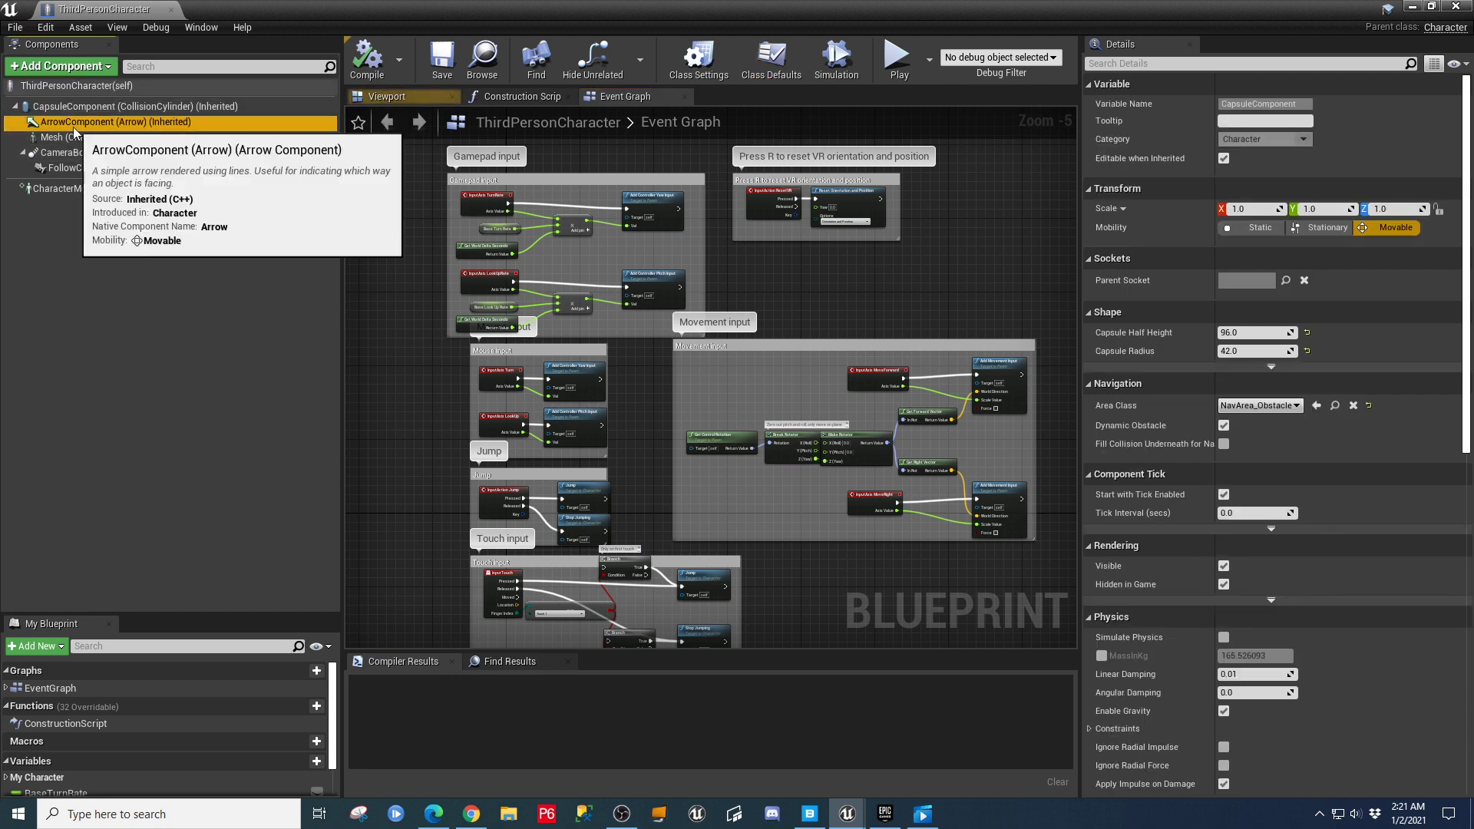
pyautogui.click(75, 138)
pyautogui.click(80, 153)
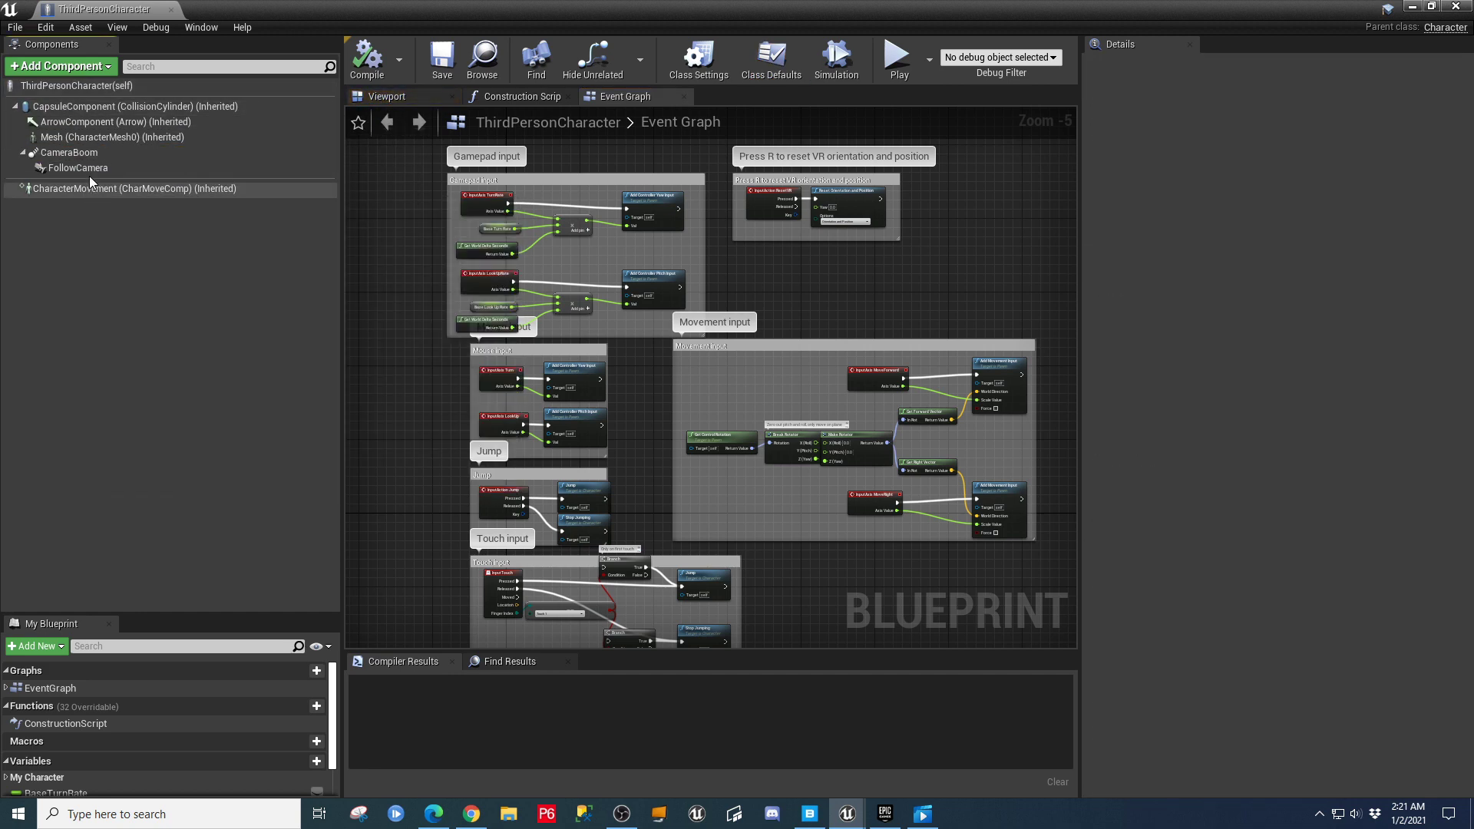
pyautogui.click(115, 168)
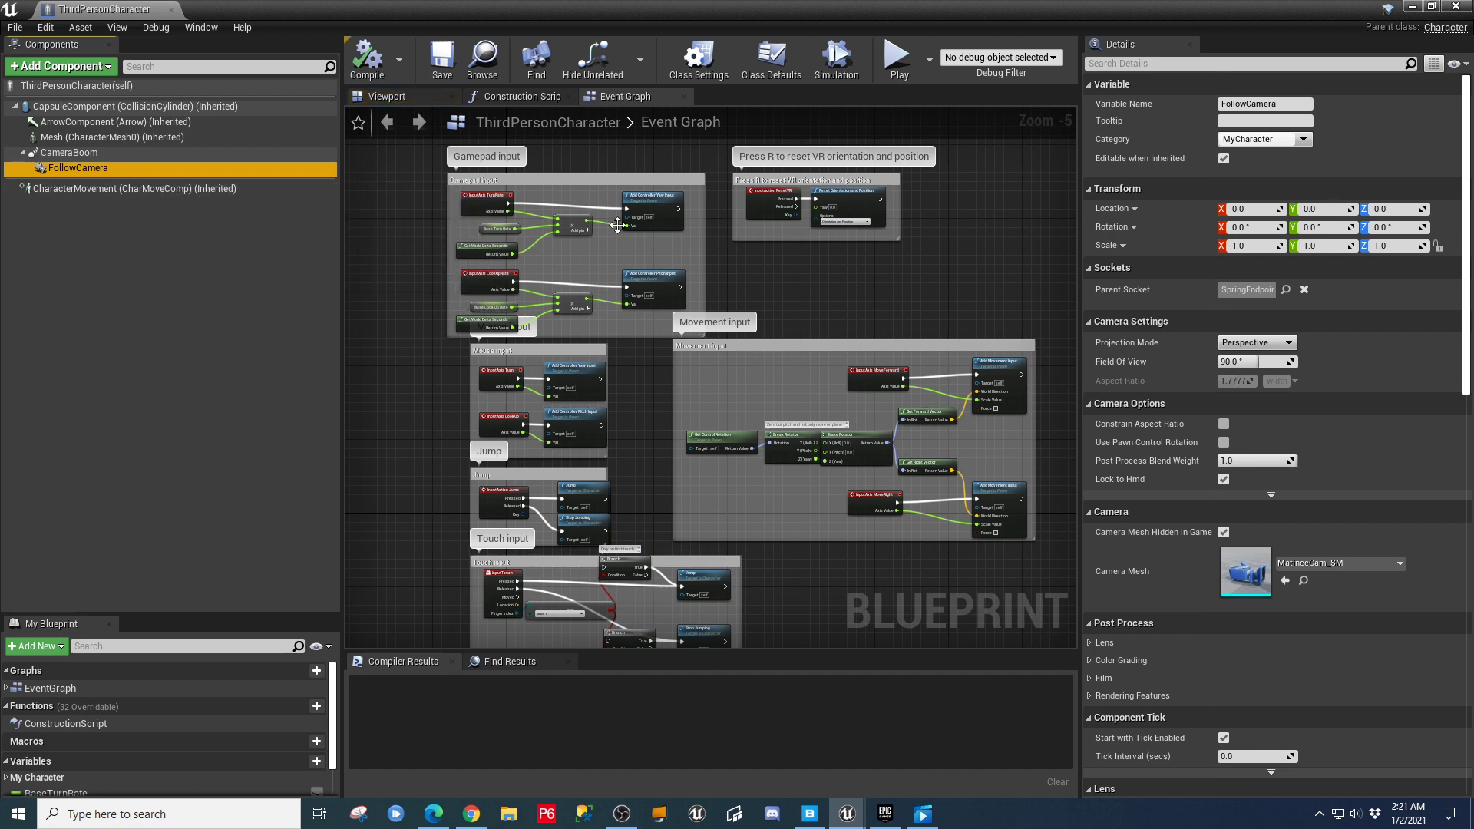
# Locate the Mesh component's SK_Mannequin skeletal mesh in the Content Browser and close the ThirdPersonCharacter blueprint.
pyautogui.click(54, 138)
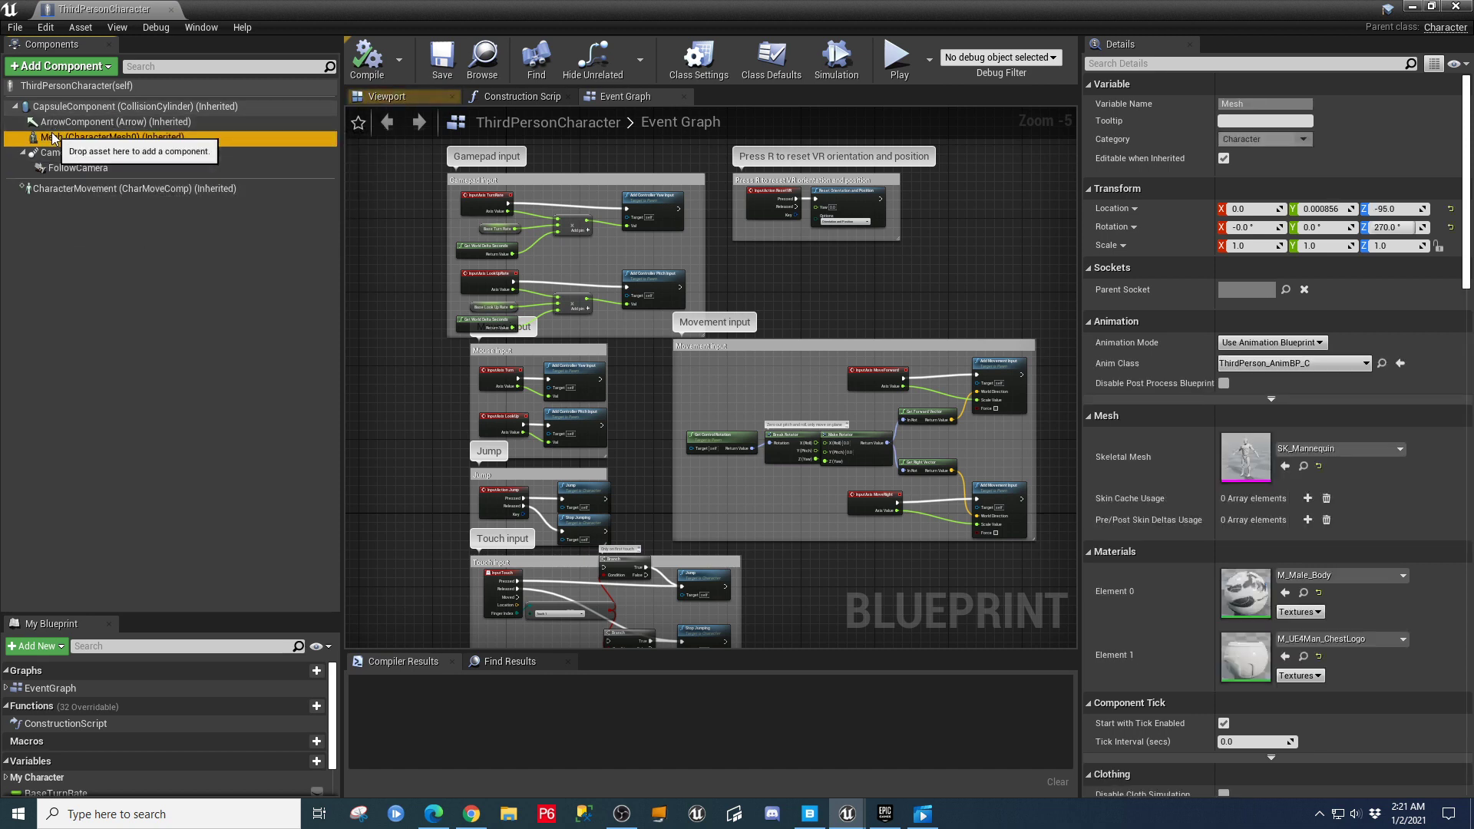
pyautogui.click(1304, 467)
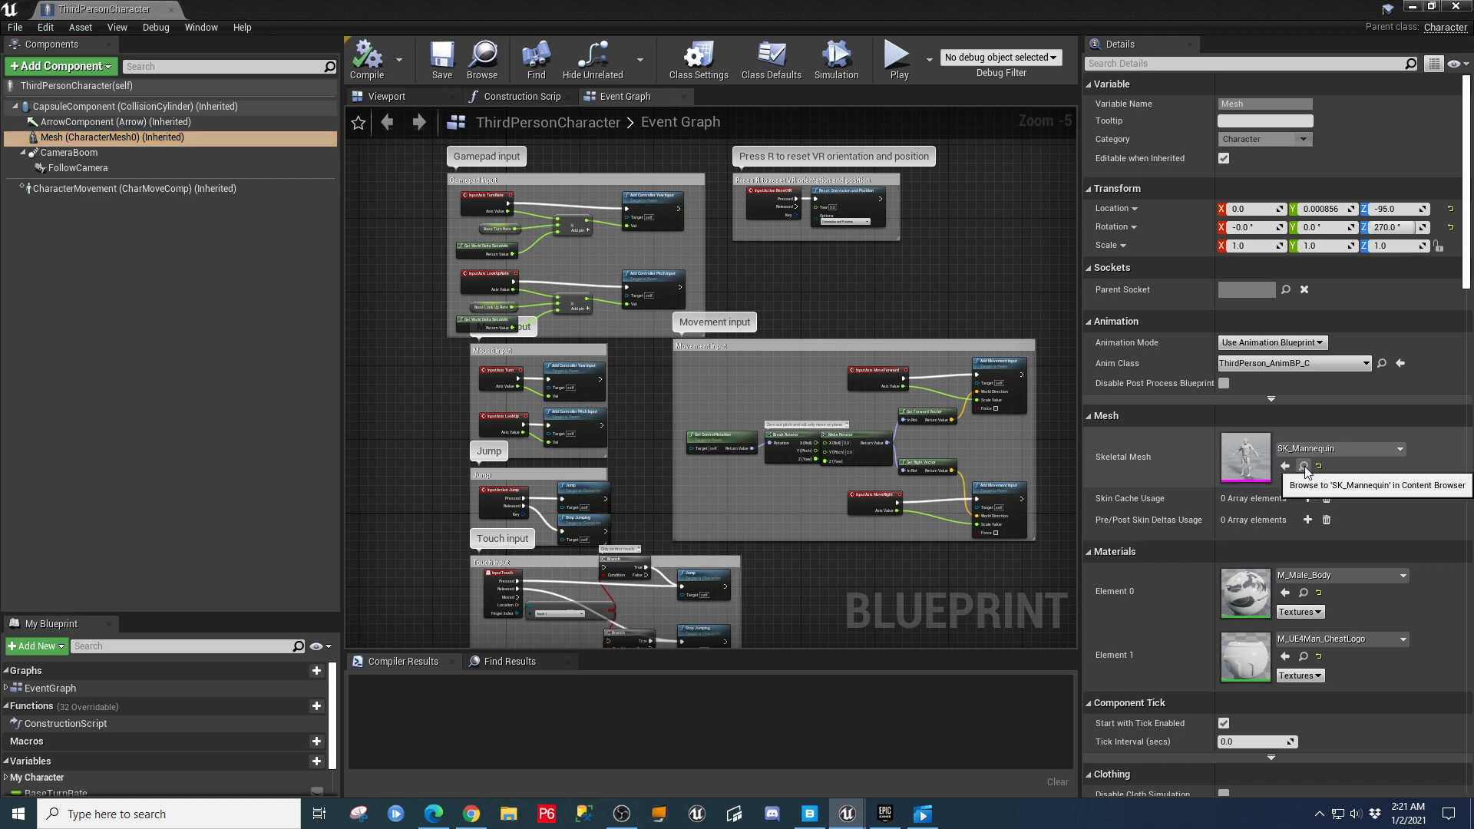
pyautogui.click(170, 9)
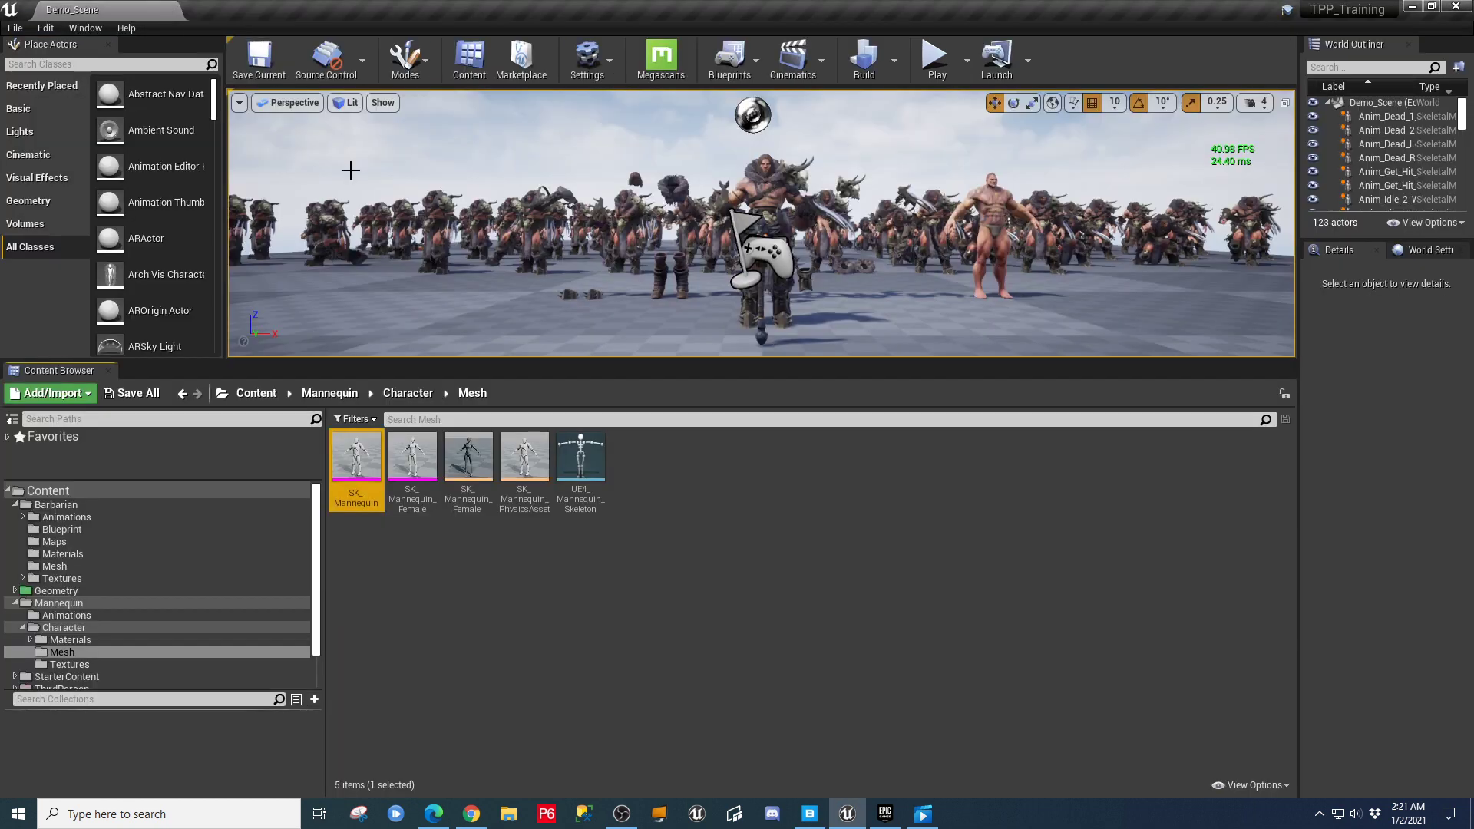
# Open the SK_Mannequin skeletal mesh and review its asset details and skeleton tree.
pyautogui.doubleClick(355, 461)
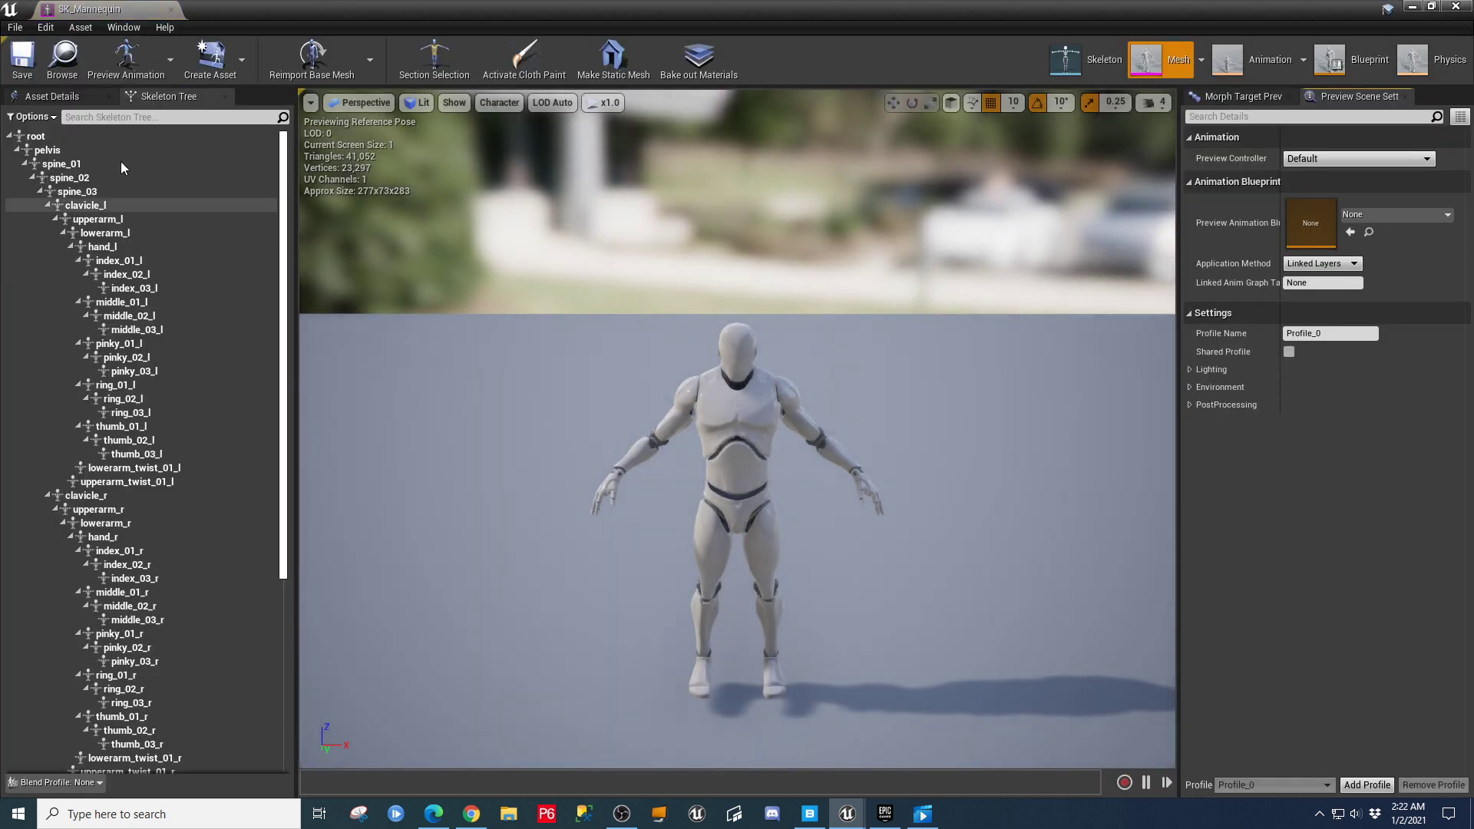
pyautogui.click(46, 98)
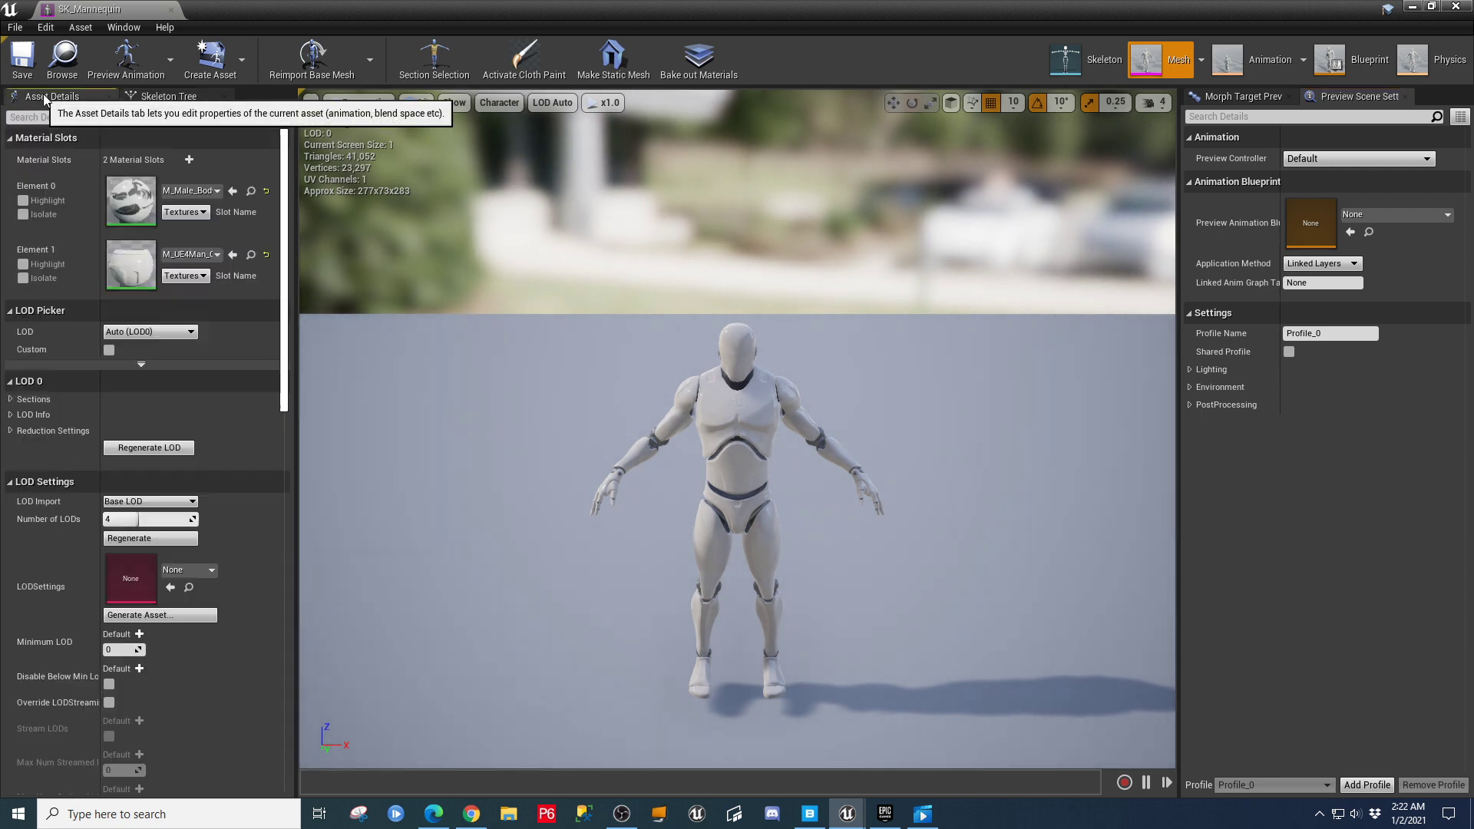
pyautogui.click(159, 102)
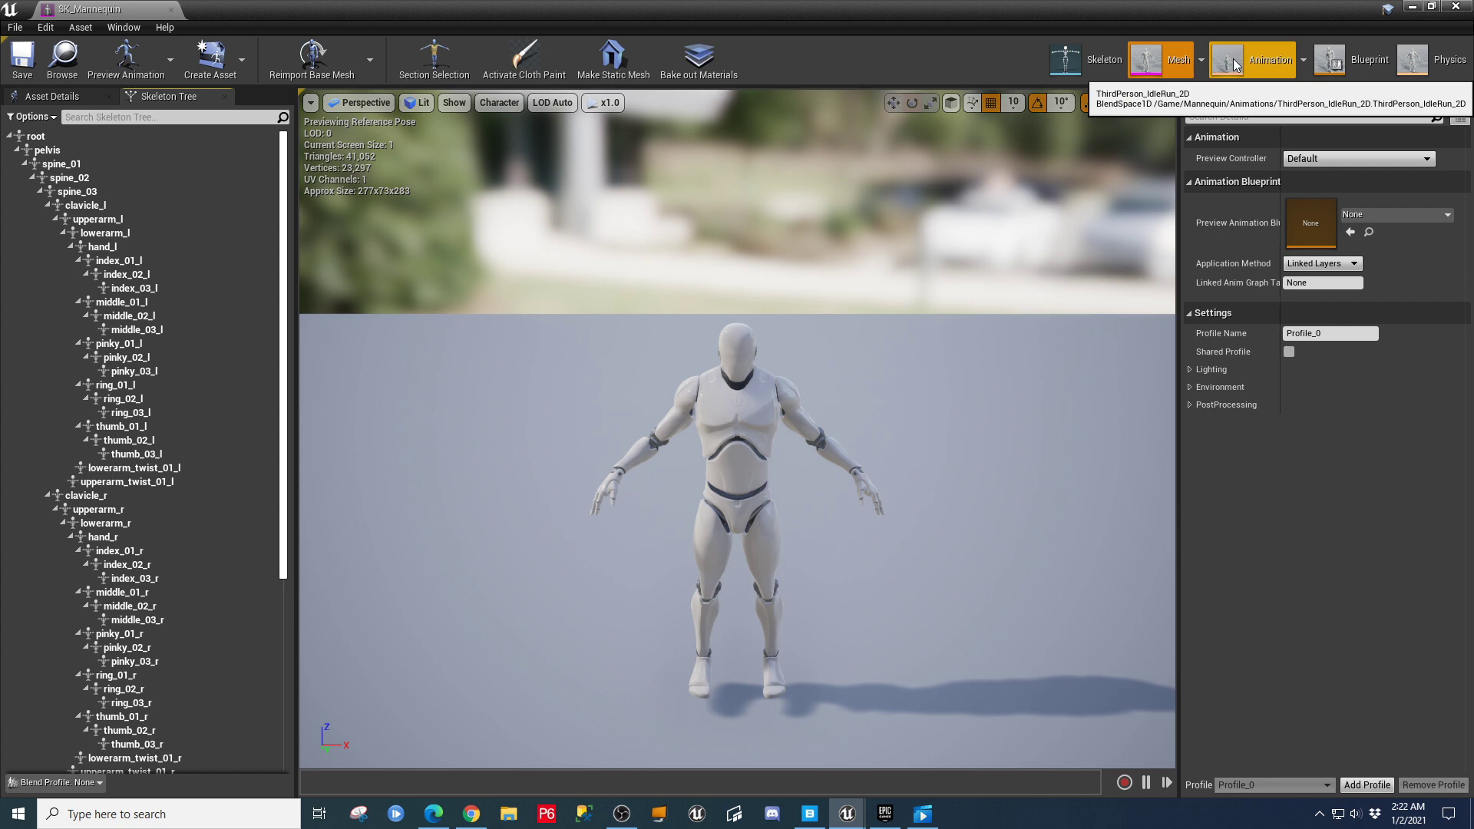
# Open the mannequin's ThirdPerson_AnimBP animation blueprint and widen the graph area to view the JumpLoop to JumpEnd rule.
pyautogui.click(1331, 63)
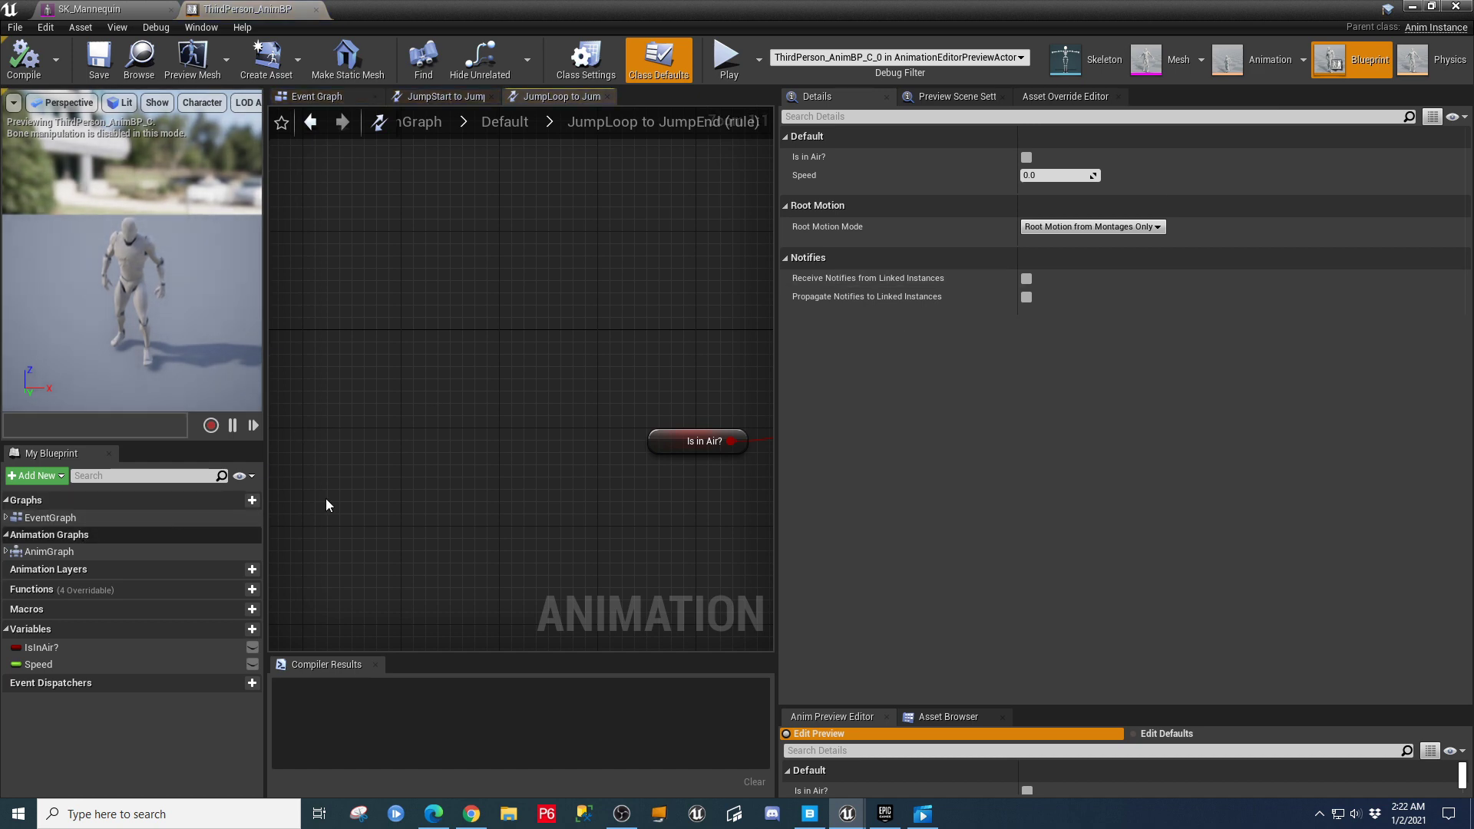
pyautogui.moveTo(775, 413); pyautogui.dragTo(1085, 415)
pyautogui.moveTo(998, 452); pyautogui.dragTo(777, 398, button='right')
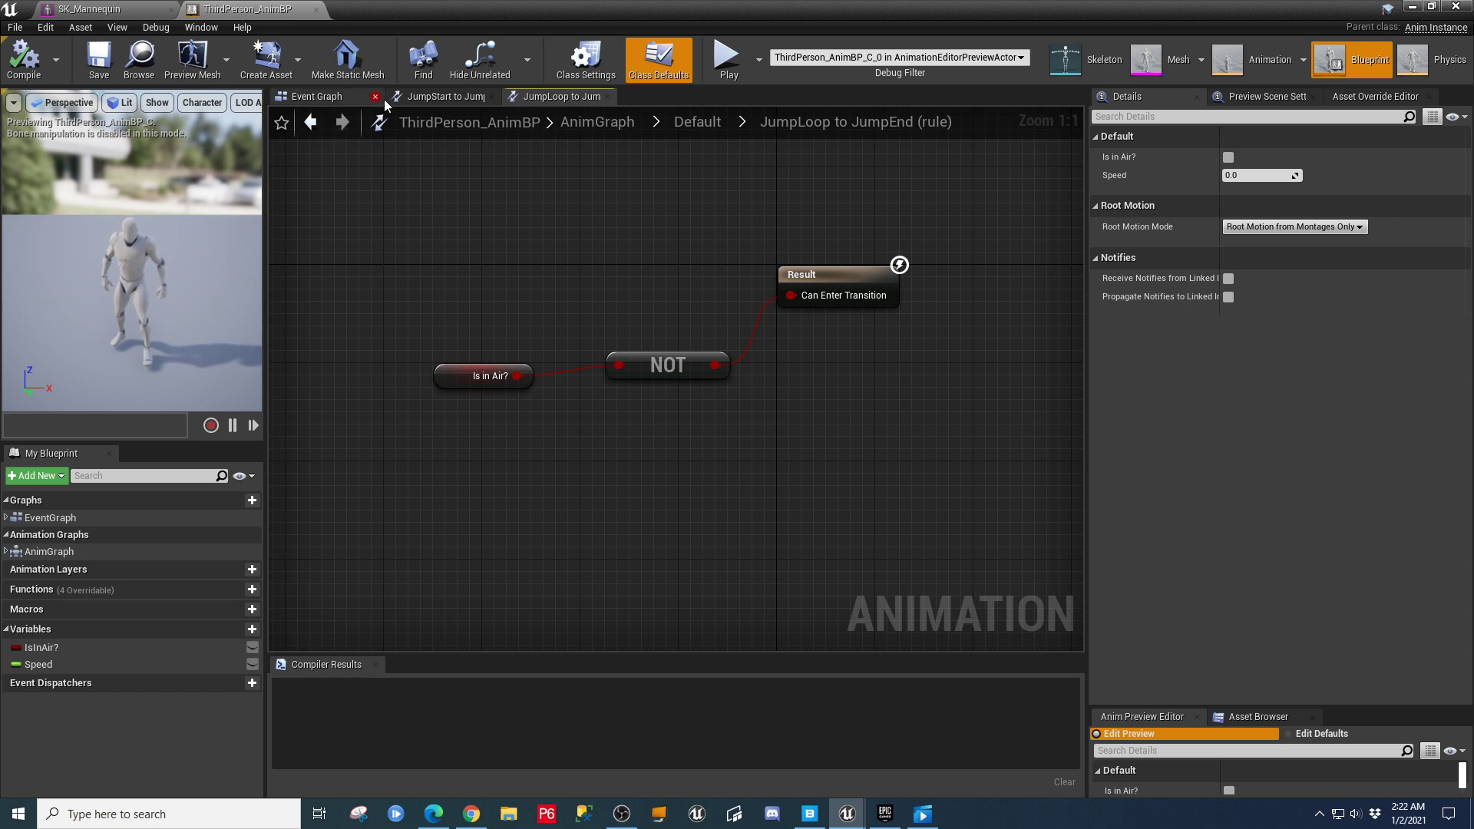
# Display the Event Graph of ThirdPerson_AnimBP, widening the graph area further to frame the whole node network.
pyautogui.click(320, 100)
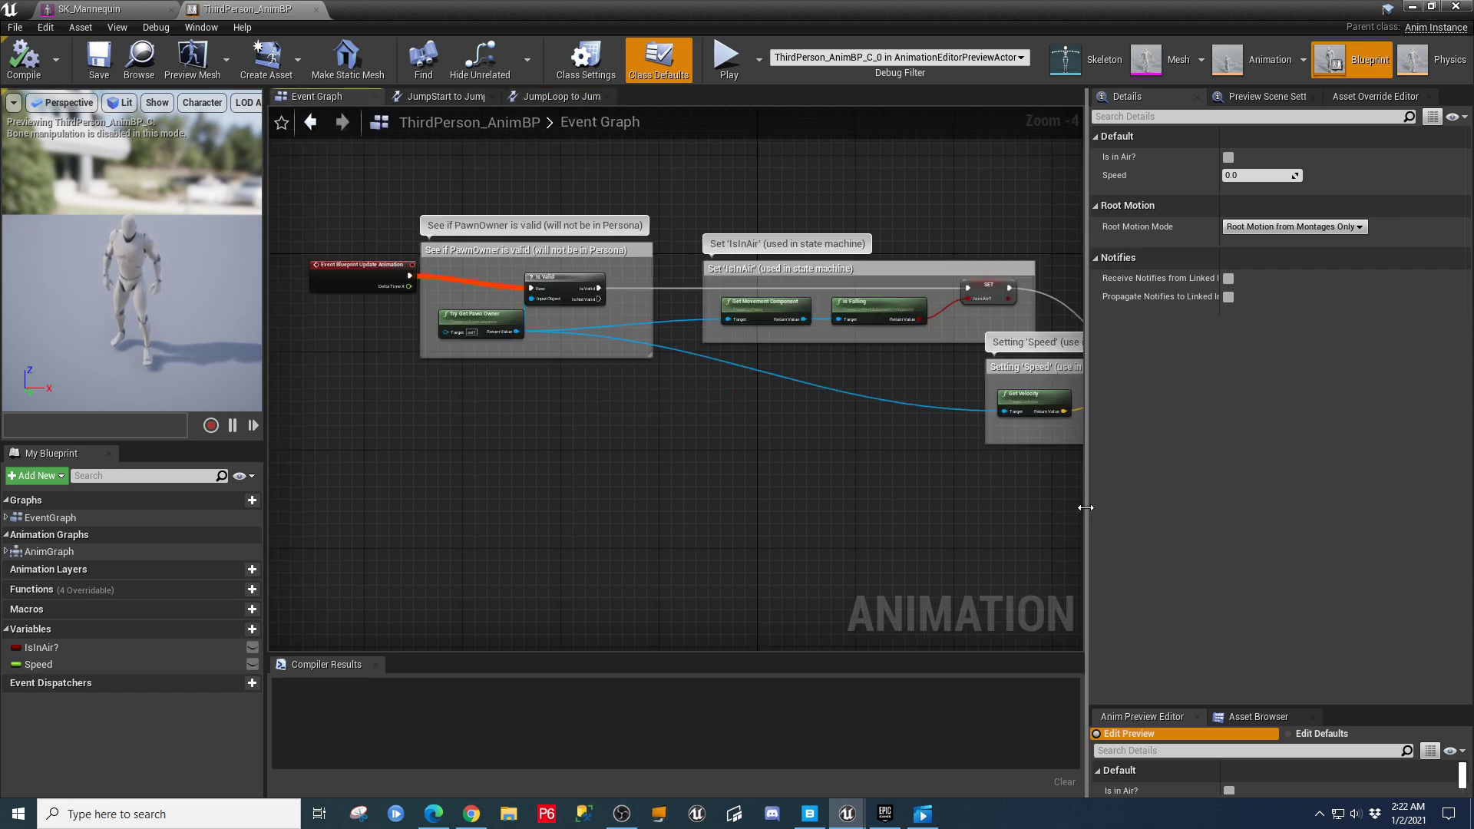
pyautogui.moveTo(1085, 513); pyautogui.dragTo(1221, 510)
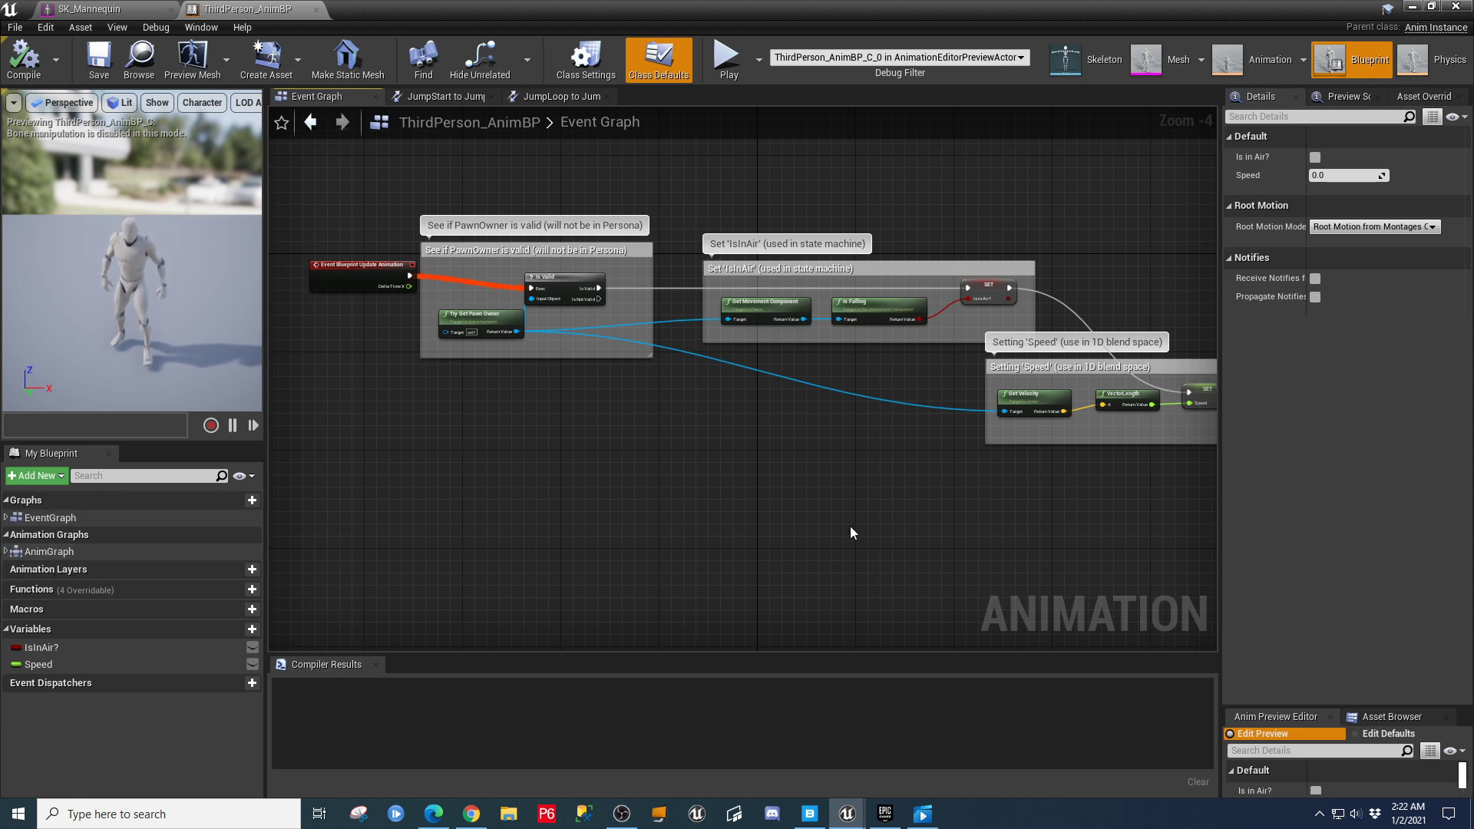
pyautogui.scroll(1, 496, 459)
pyautogui.scroll(-1, 499, 455)
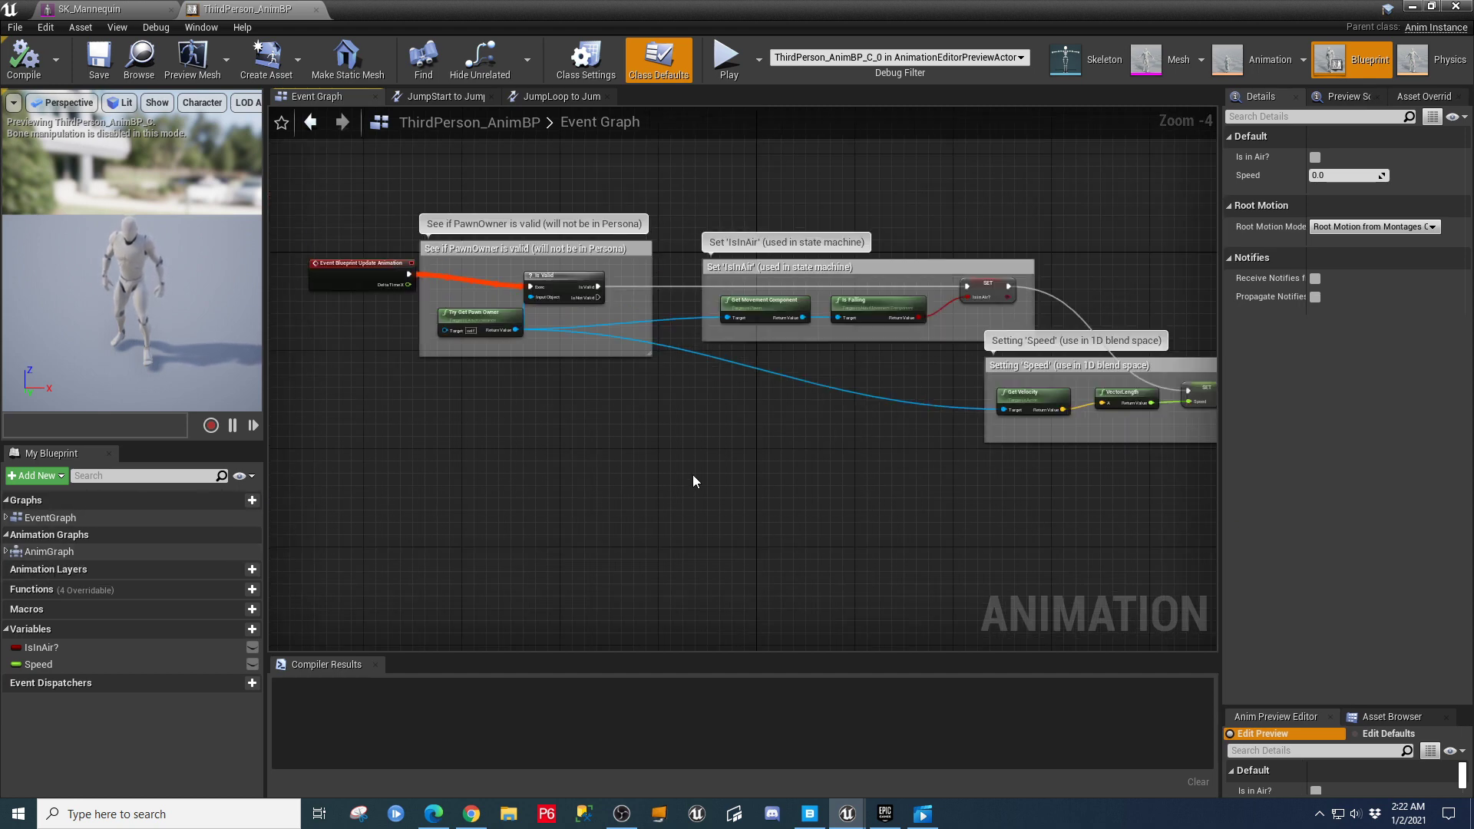
pyautogui.scroll(-1, 693, 475)
pyautogui.scroll(1, 693, 475)
pyautogui.moveTo(723, 481); pyautogui.dragTo(681, 496, button='right')
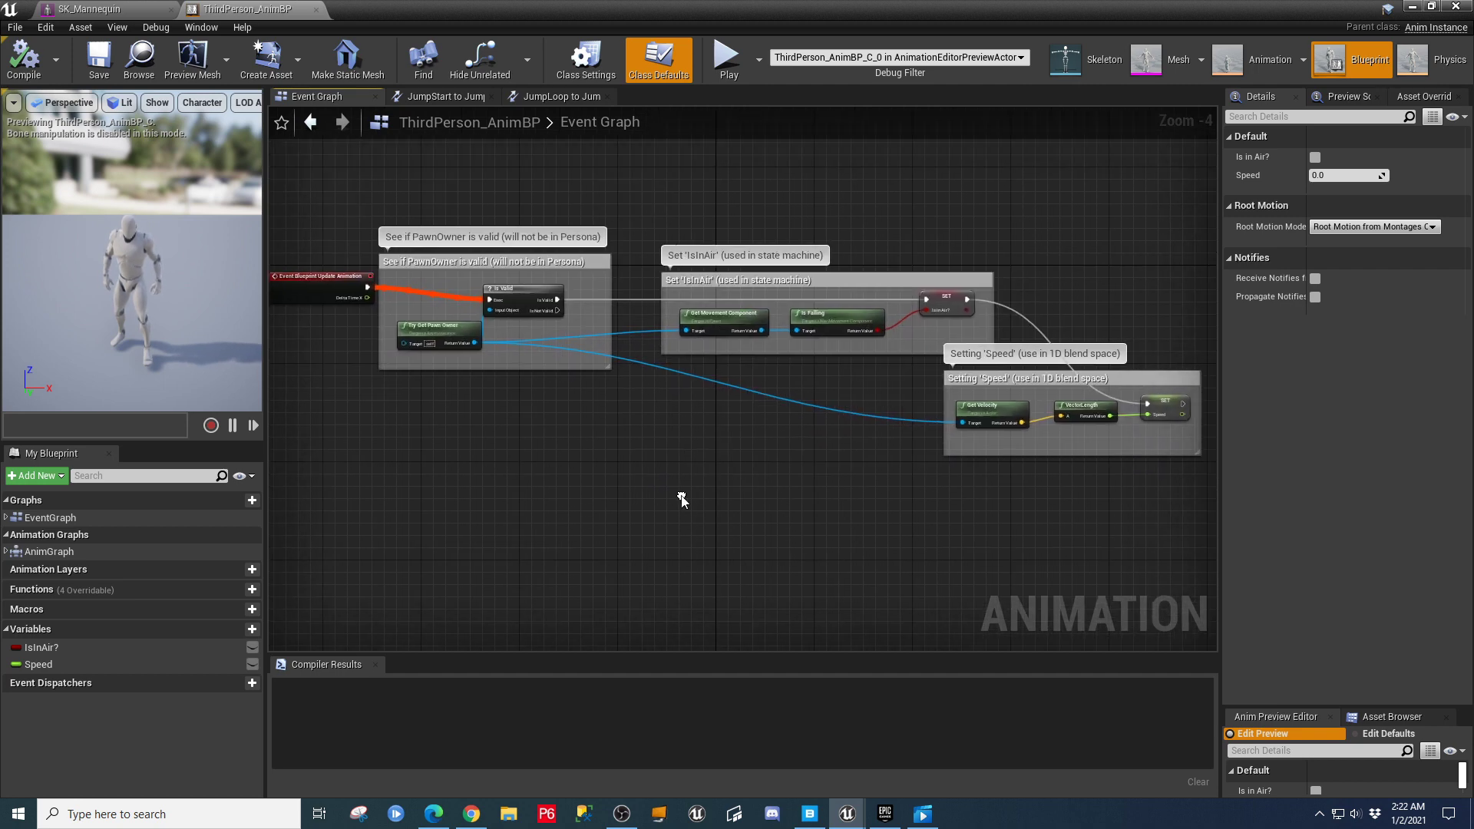
# Trace the Event Graph from Event Blueprint Update Animation through the IsInAir and Speed setters, and expand the EventGraph entry to list its events.
pyautogui.scroll(3, 361, 430)
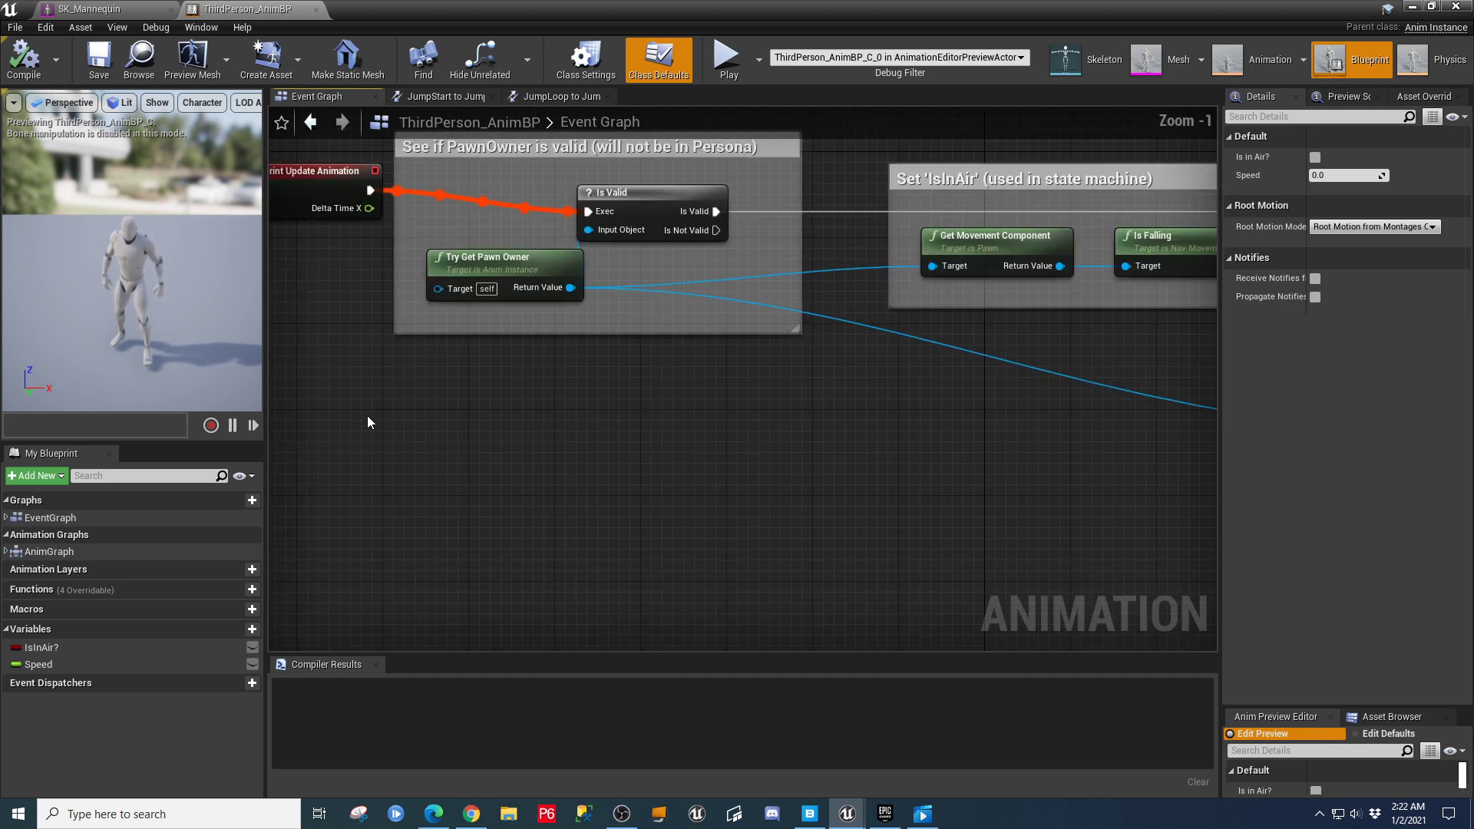
pyautogui.moveTo(367, 416); pyautogui.dragTo(557, 551, button='right')
pyautogui.scroll(1, 557, 552)
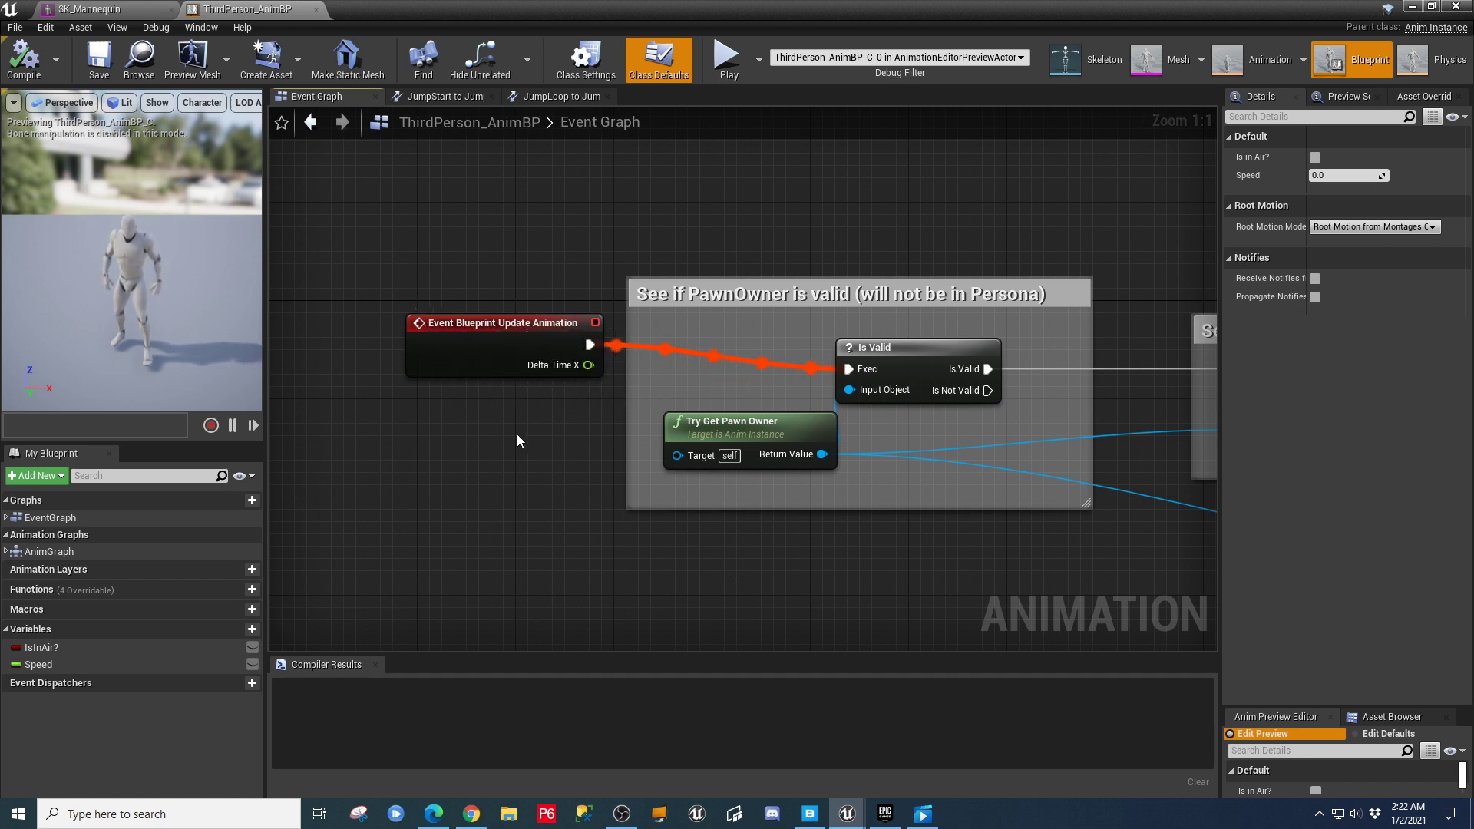
pyautogui.moveTo(958, 570); pyautogui.dragTo(701, 533, button='right')
pyautogui.scroll(-1, 835, 537)
pyautogui.moveTo(881, 537); pyautogui.dragTo(133, 362, button='right')
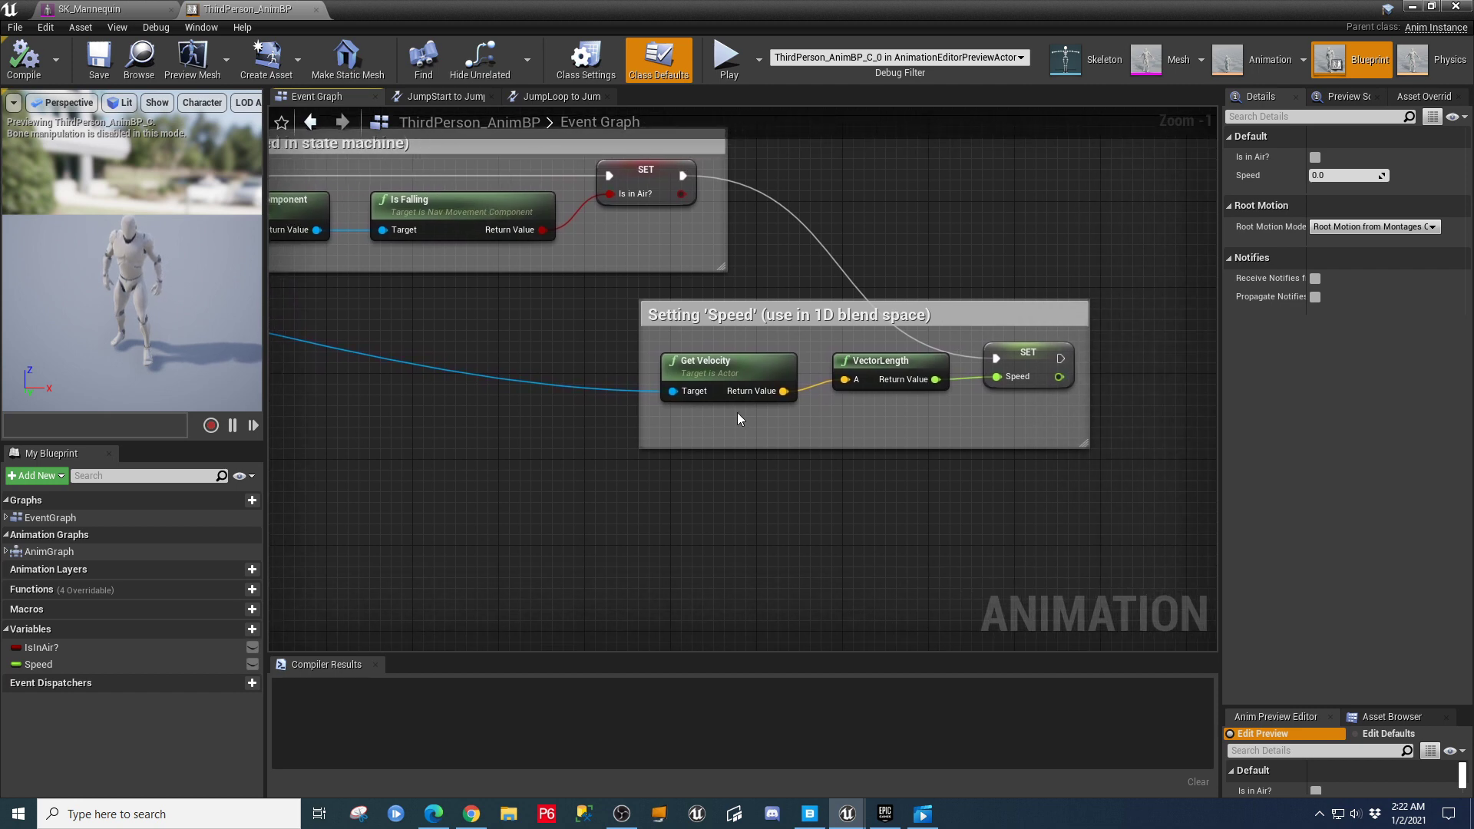
pyautogui.scroll(-1, 470, 504)
pyautogui.moveTo(471, 504); pyautogui.dragTo(939, 539, button='right')
pyautogui.scroll(-1, 939, 539)
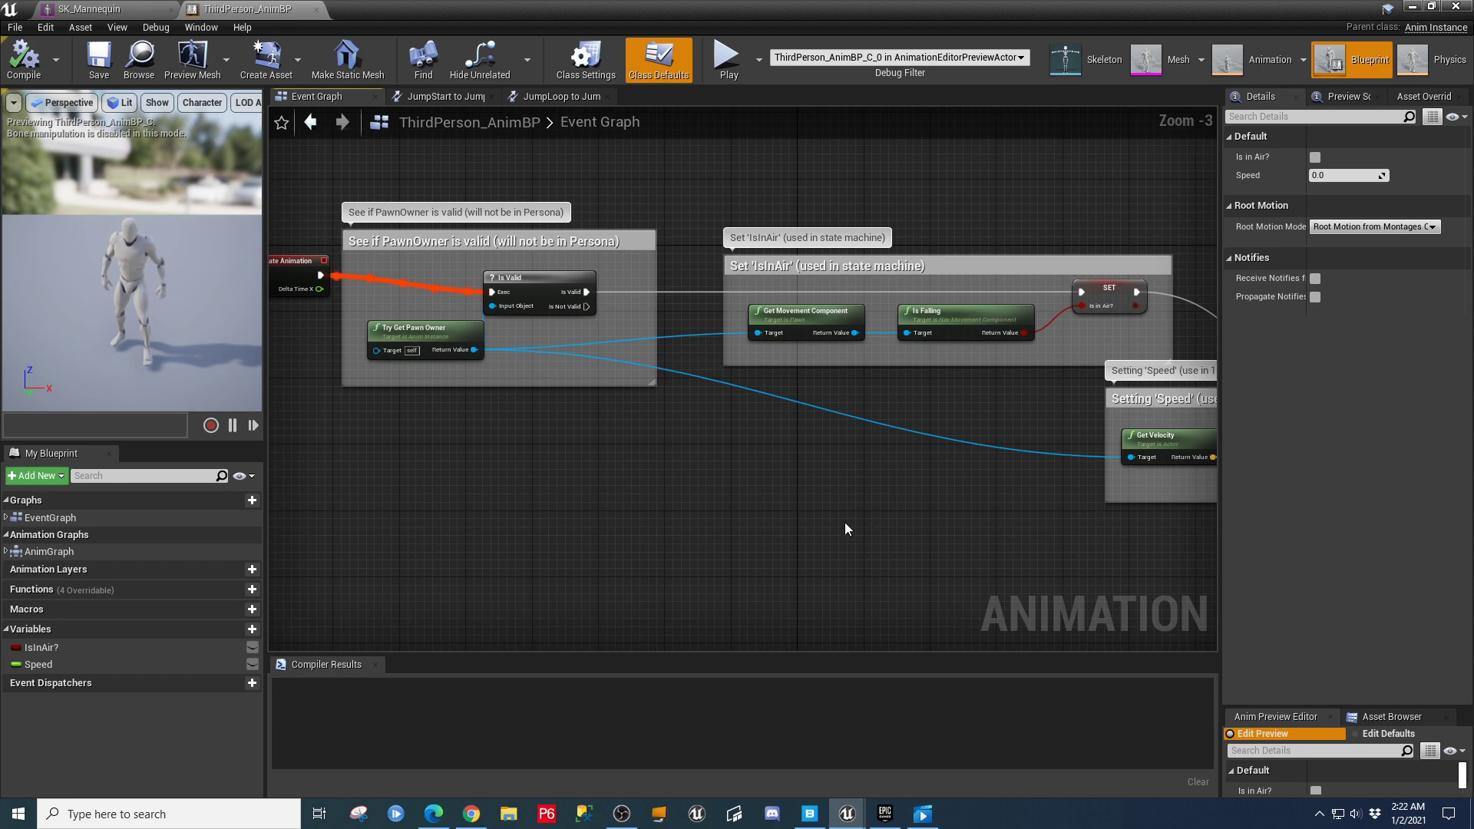
pyautogui.scroll(-1, 844, 528)
pyautogui.moveTo(844, 528); pyautogui.dragTo(754, 481, button='right')
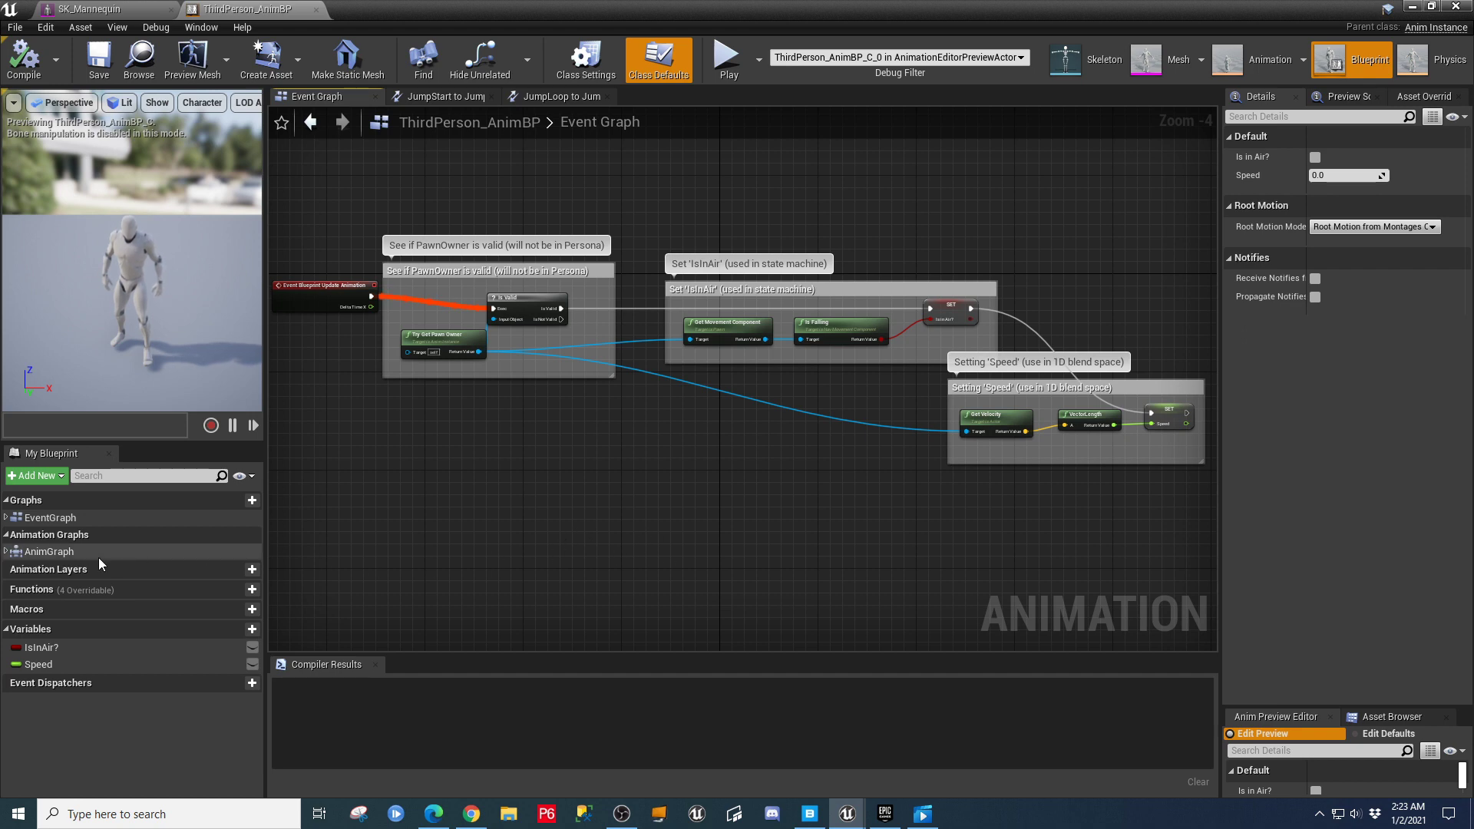
pyautogui.click(6, 517)
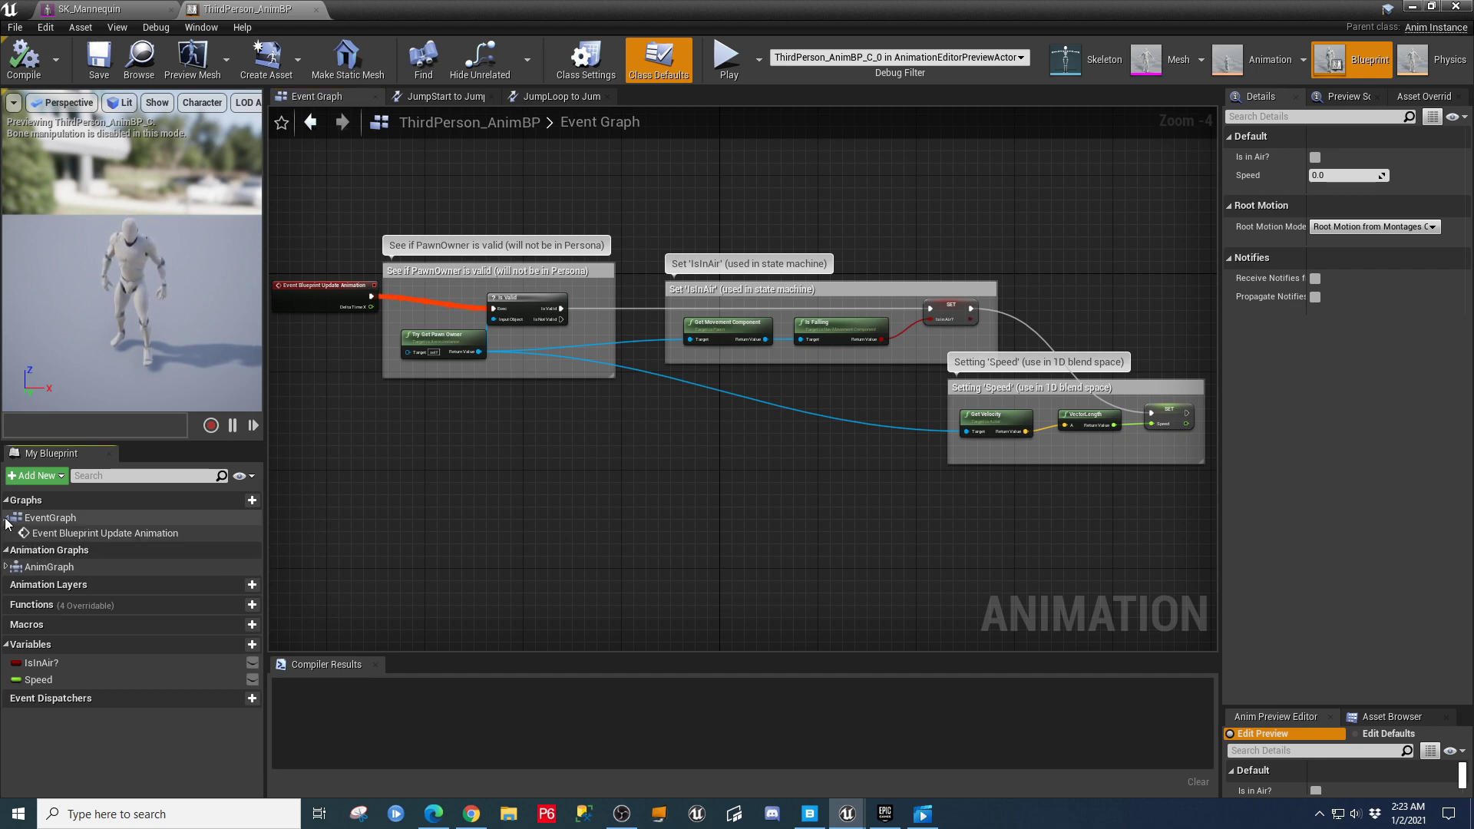
# Locate the Event Blueprint Update Animation node in the Event Graph and examine its connections to the PawnOwner validity check.
pyautogui.doubleClick(49, 535)
pyautogui.scroll(-1, 668, 493)
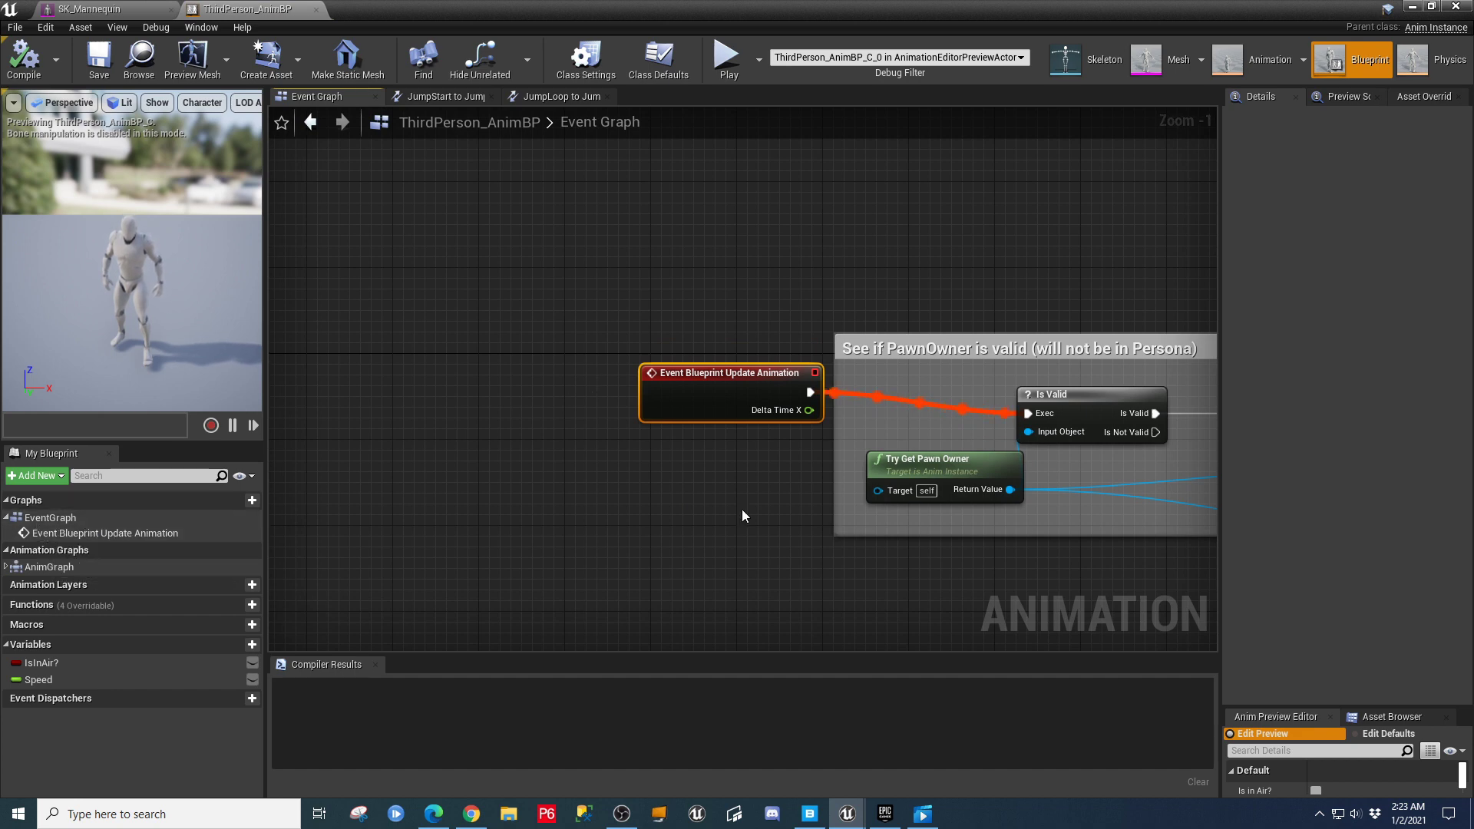
pyautogui.moveTo(743, 509); pyautogui.dragTo(389, 415, button='right')
pyautogui.scroll(-1, 389, 415)
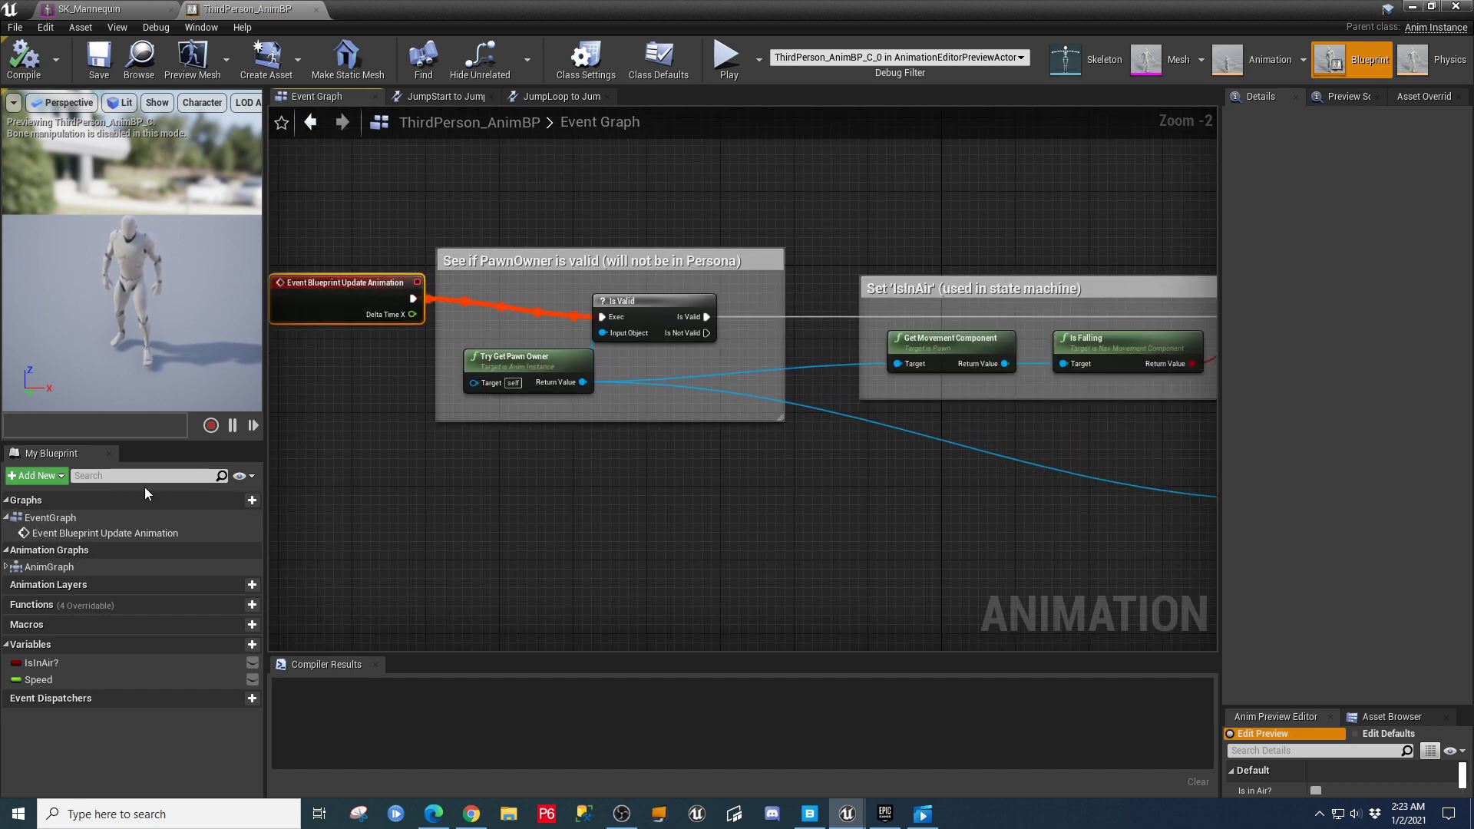
# Open the ThirdPerson_IdleRun_2D blend space used in the Idle/Run state of the AnimGraph's Default state machine.
pyautogui.click(7, 567)
pyautogui.doubleClick(45, 582)
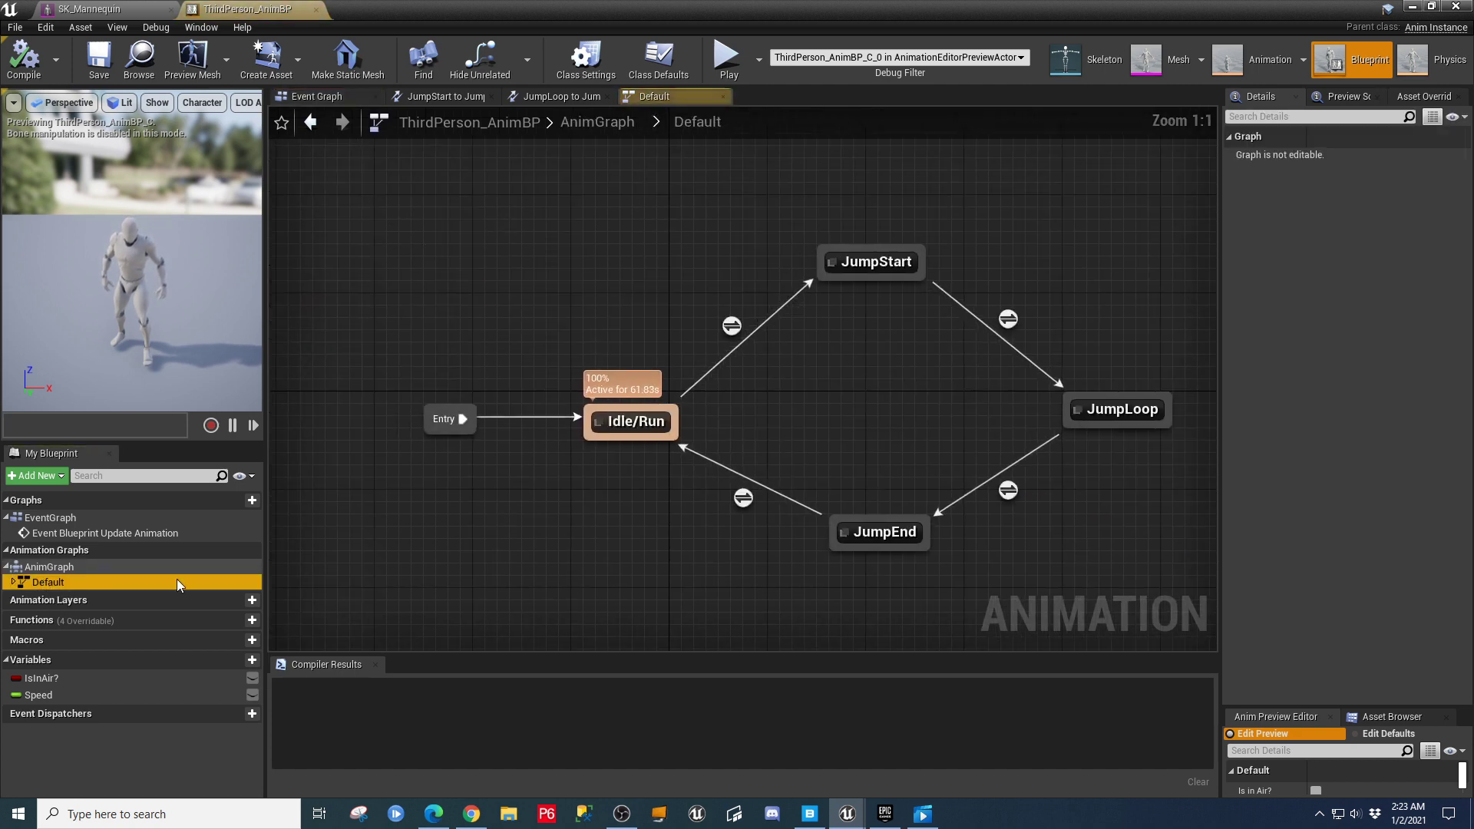
pyautogui.doubleClick(630, 421)
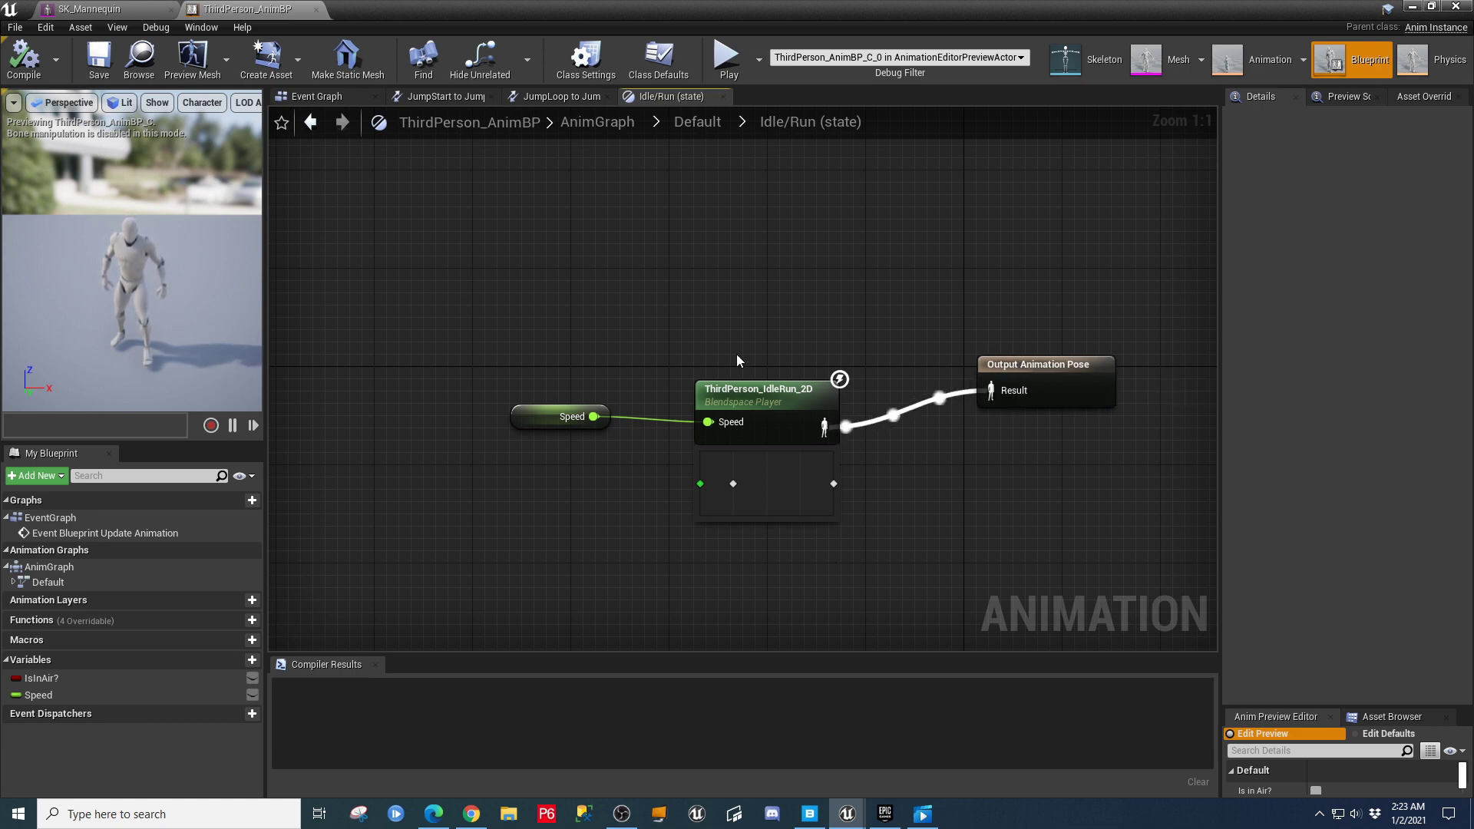
pyautogui.doubleClick(763, 393)
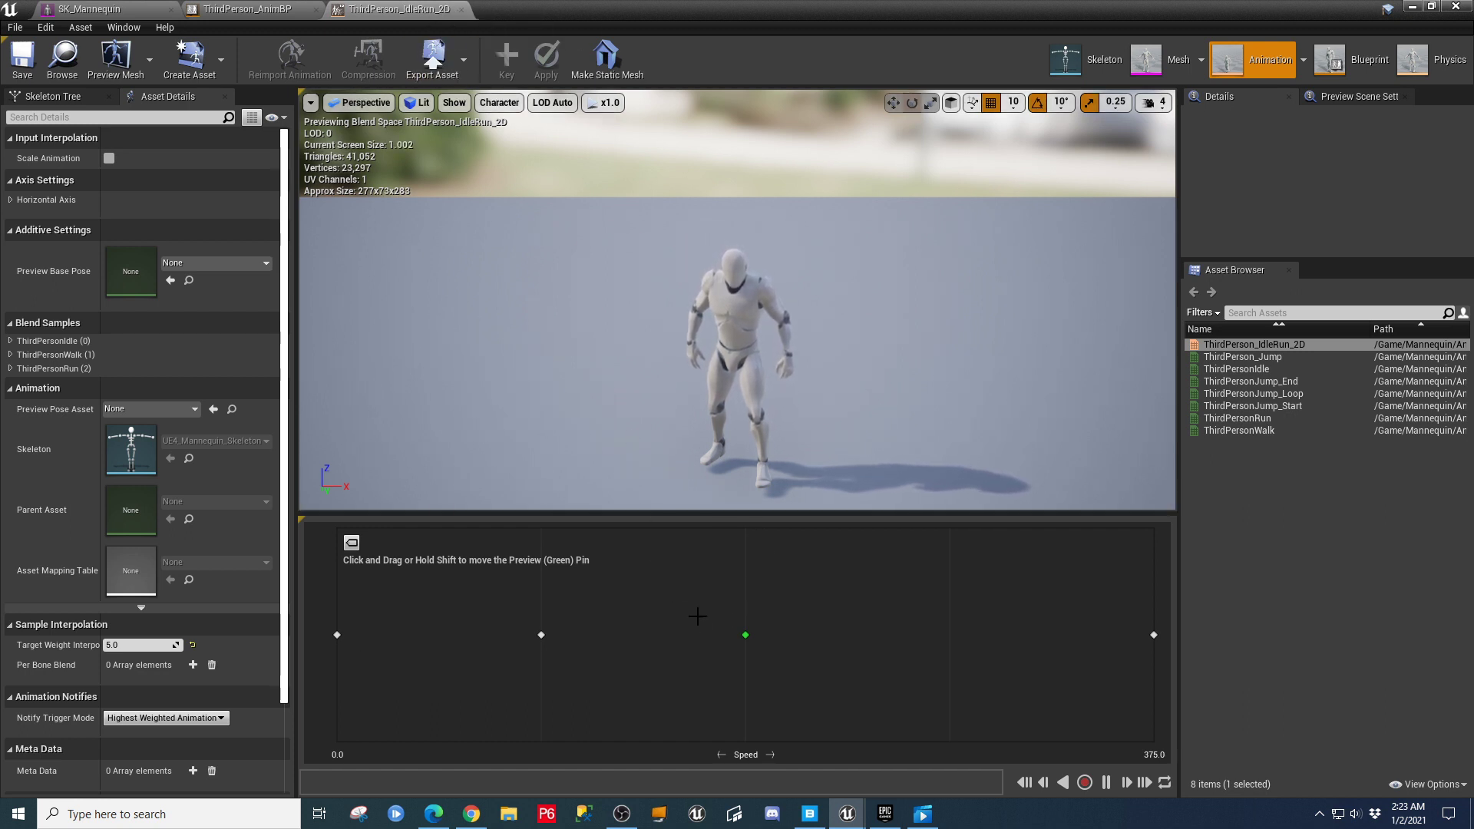
# Preview the idle, walk and run blending across the Speed range from 0 to 375, and expand the Horizontal Axis settings.
pyautogui.moveTo(742, 640); pyautogui.dragTo(338, 639)
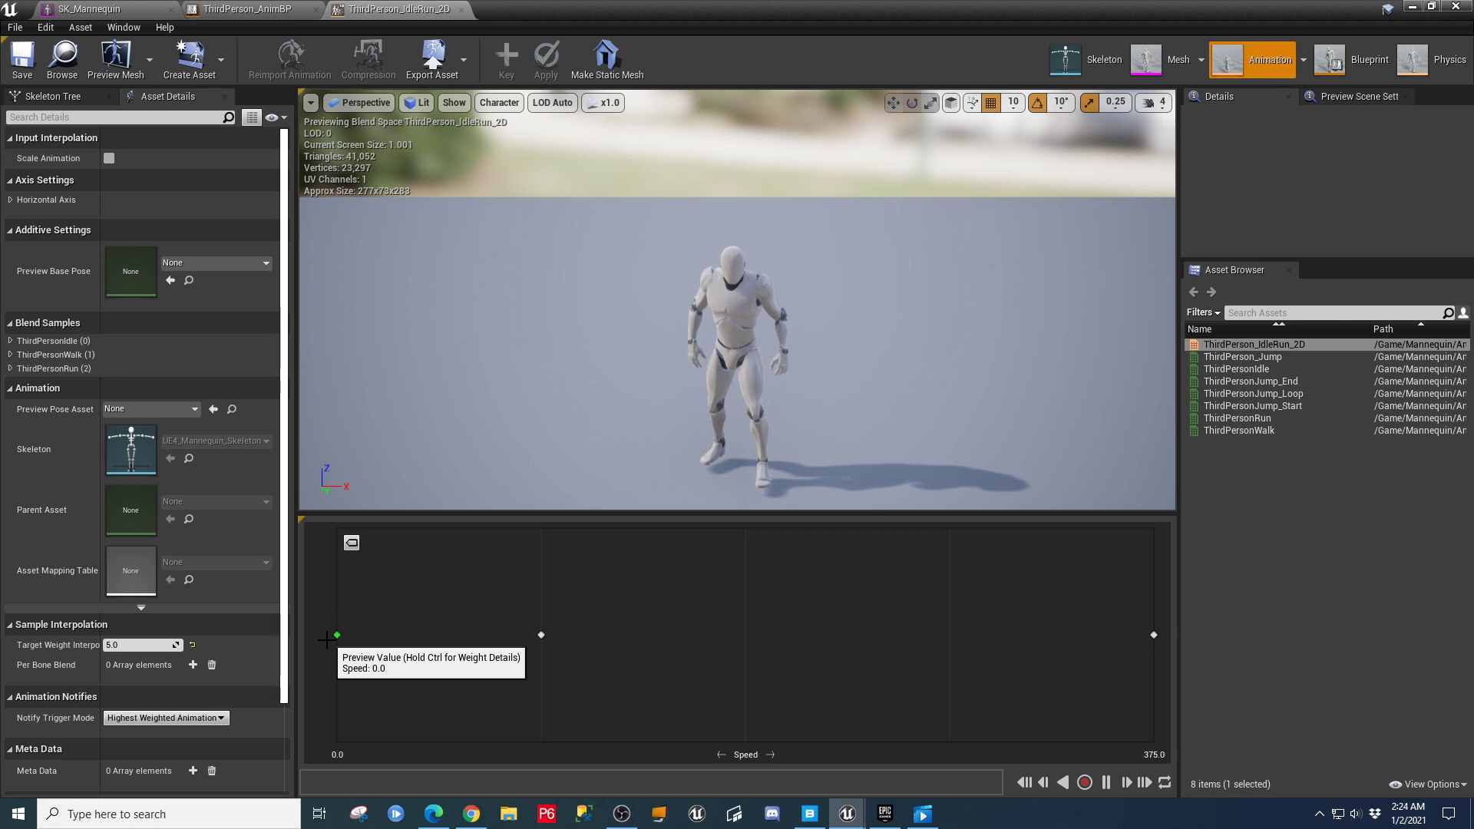
pyautogui.moveTo(326, 639); pyautogui.dragTo(766, 666)
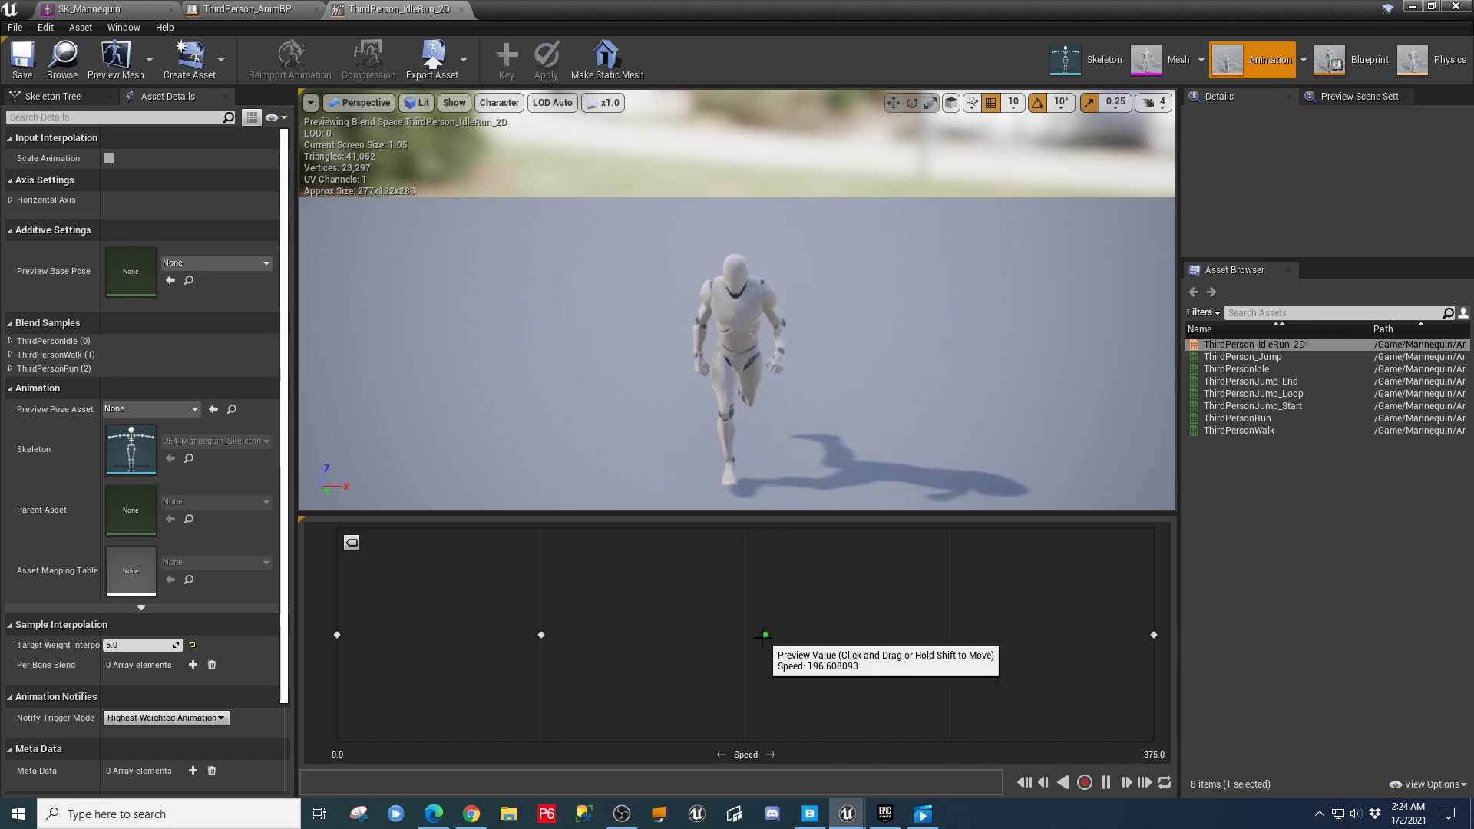
pyautogui.moveTo(765, 636); pyautogui.dragTo(1174, 647)
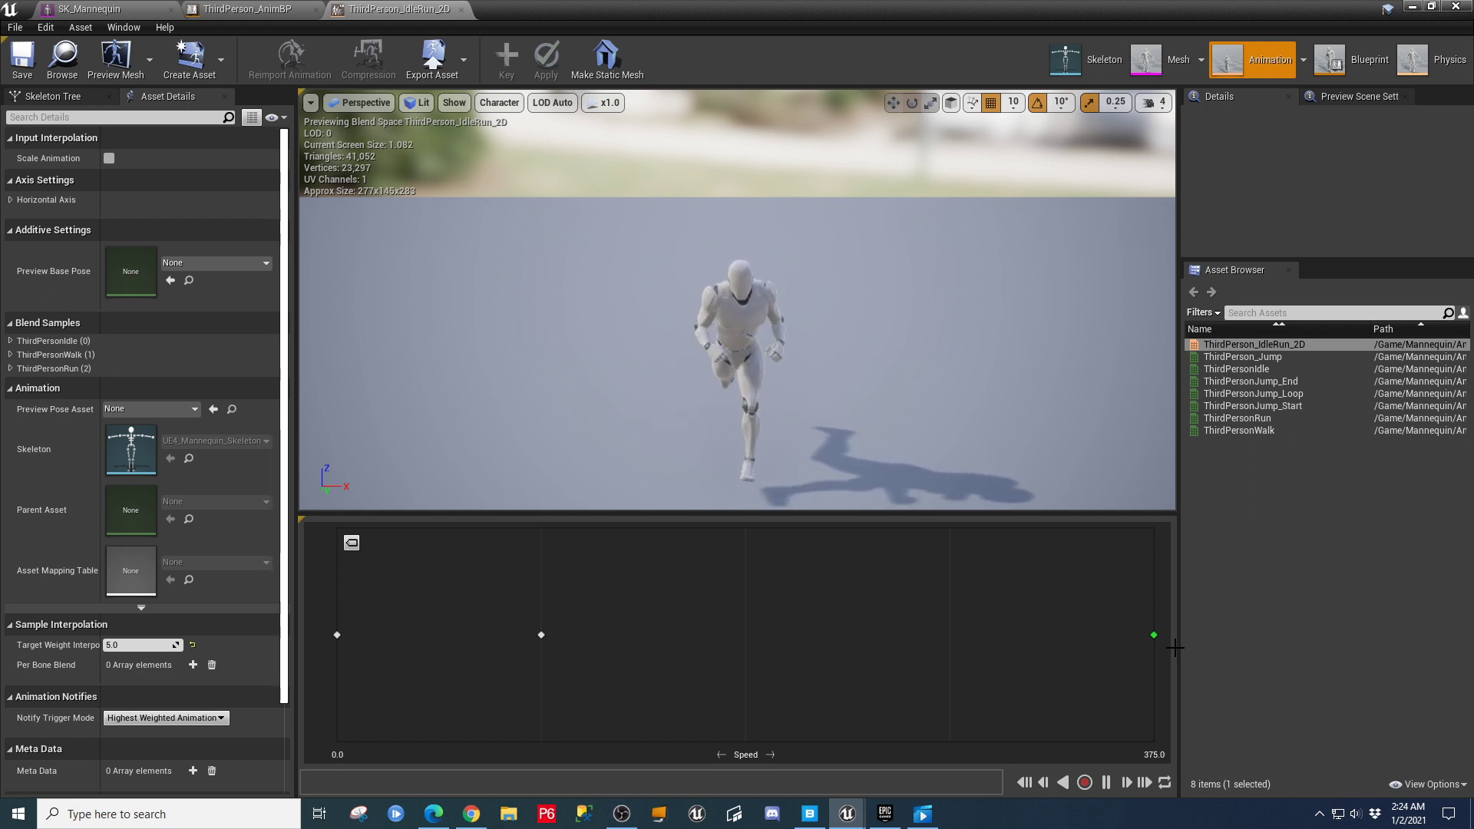
pyautogui.moveTo(1175, 647); pyautogui.dragTo(612, 630)
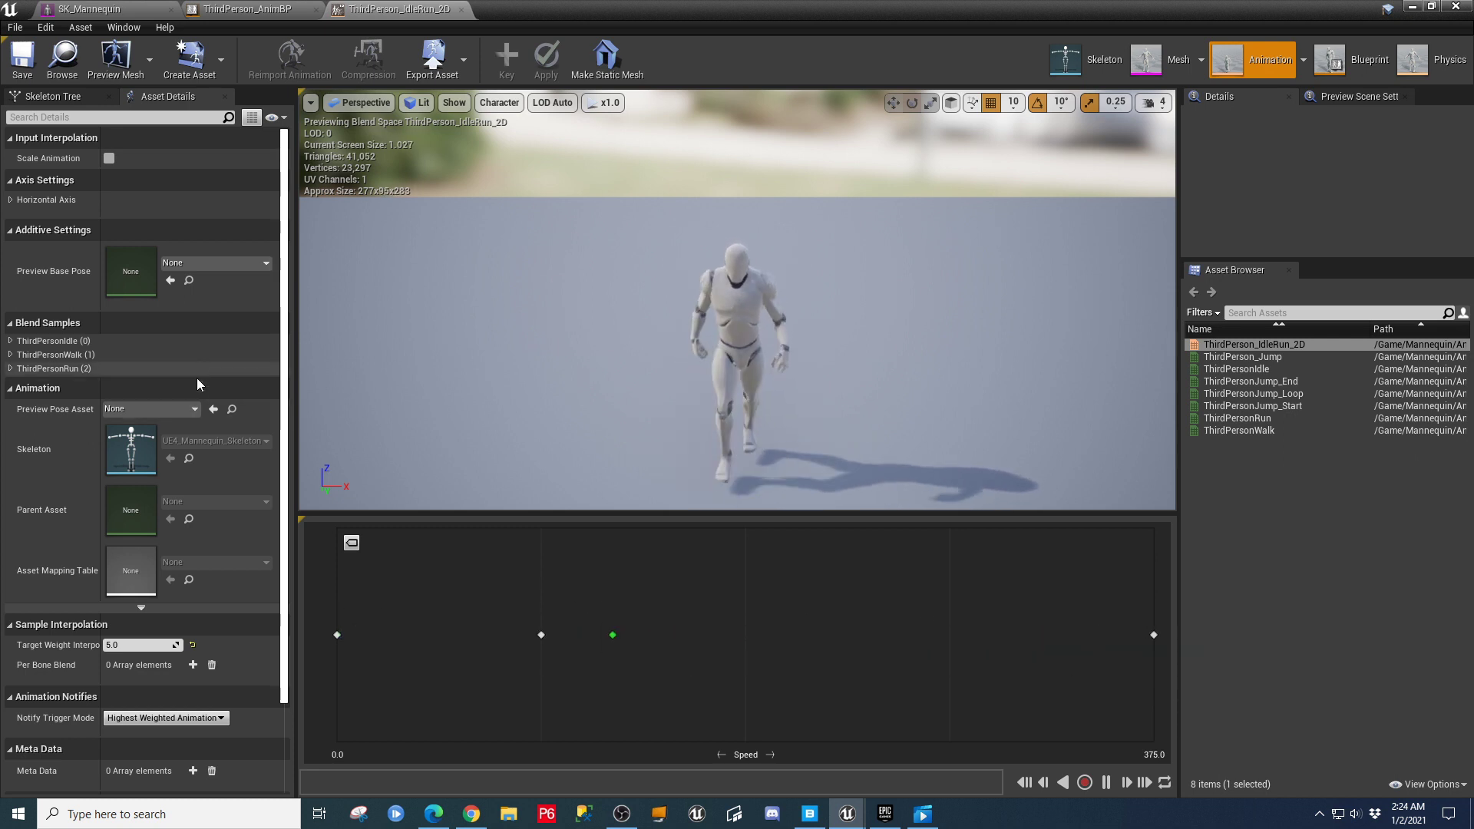
pyautogui.click(11, 199)
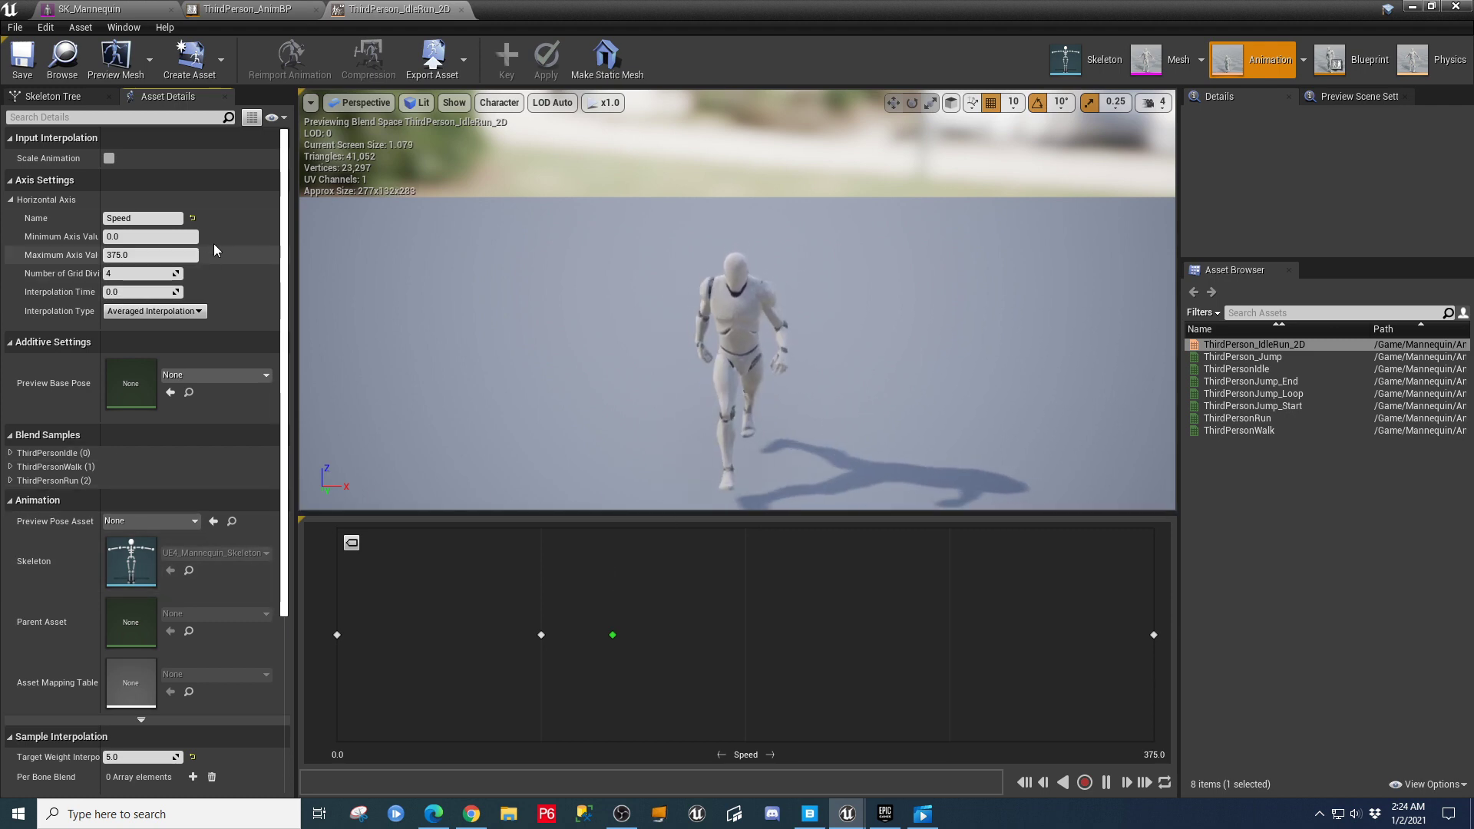
# Close the ThirdPerson_IdleRun_2D, ThirdPerson_AnimBP and SK_Mannequin editors to return to the Demo_Scene level.
pyautogui.click(460, 10)
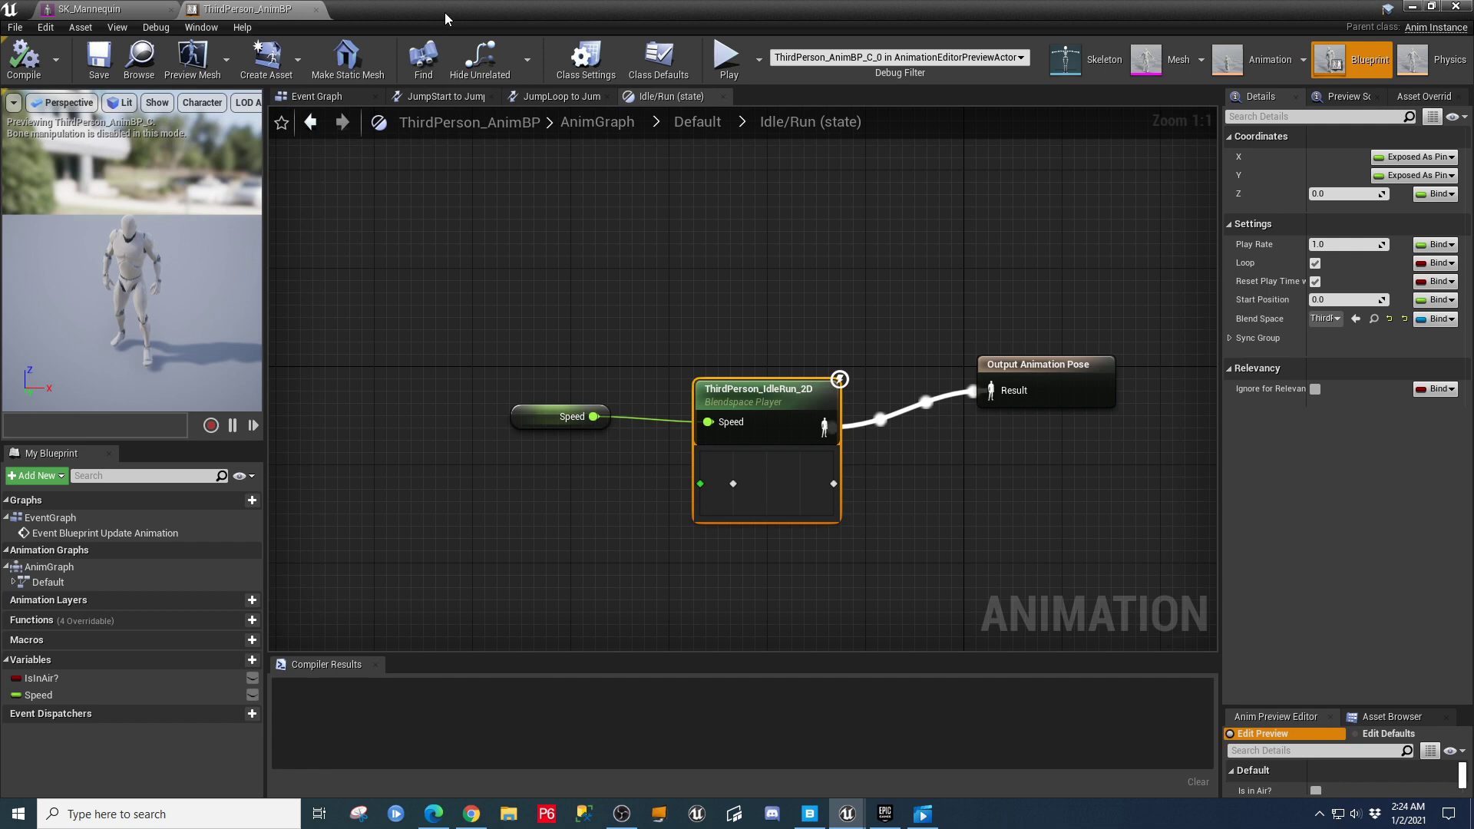
pyautogui.click(316, 9)
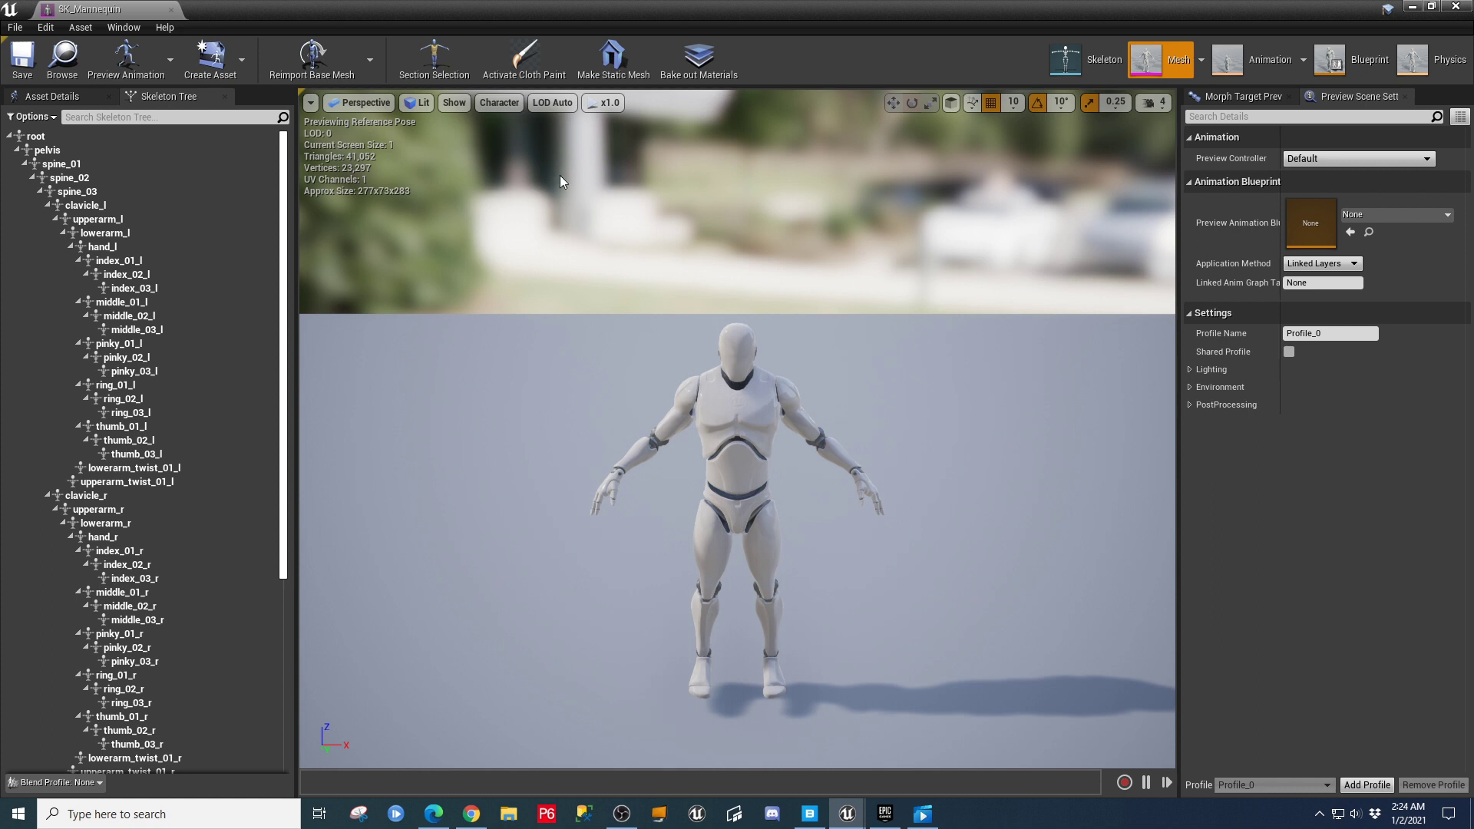
pyautogui.click(171, 10)
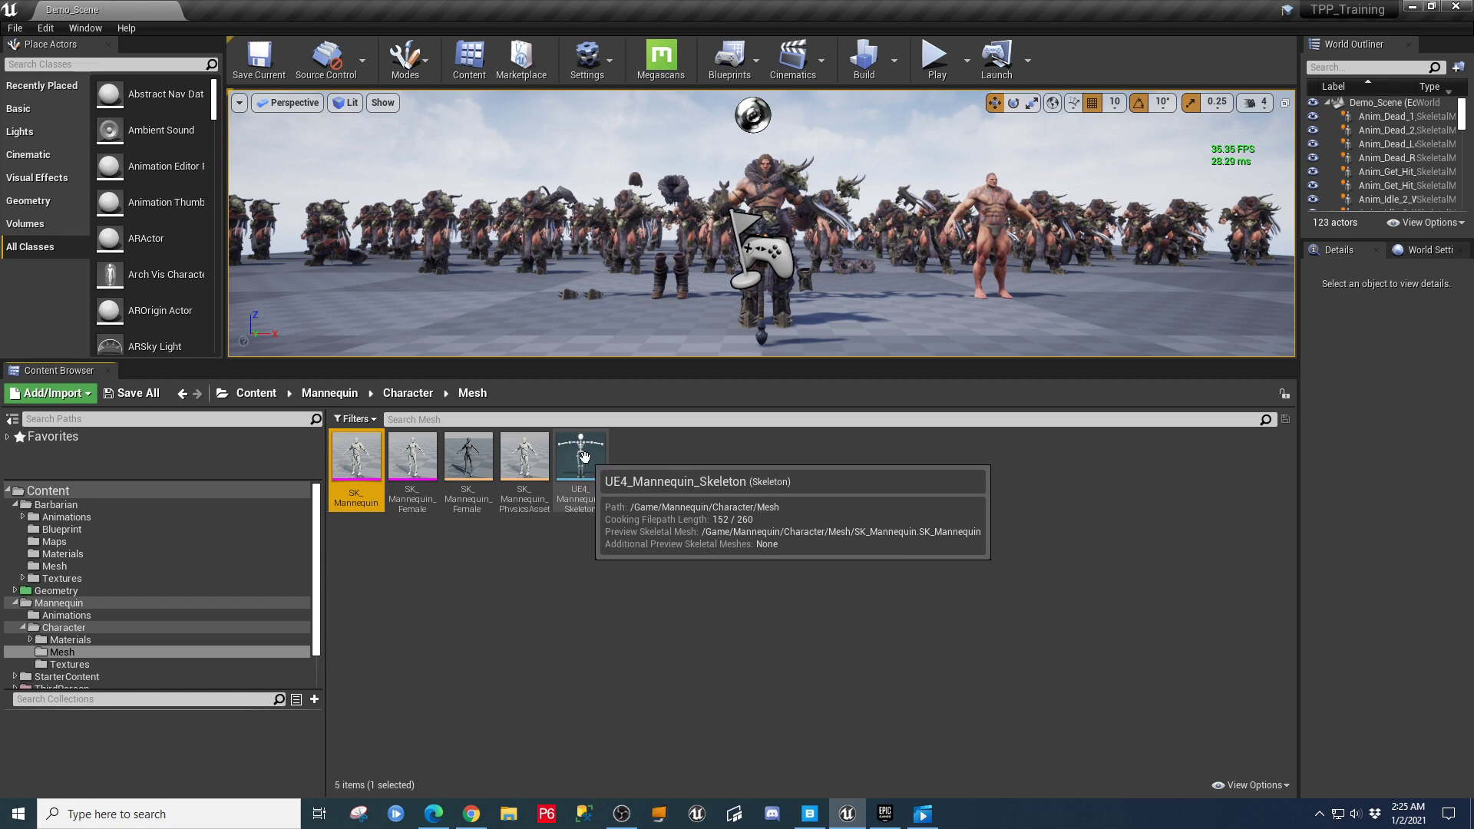
# Collapse the Mannequin folder and display the contents of the Barbarian asset's Mesh folder.
pyautogui.click(16, 505)
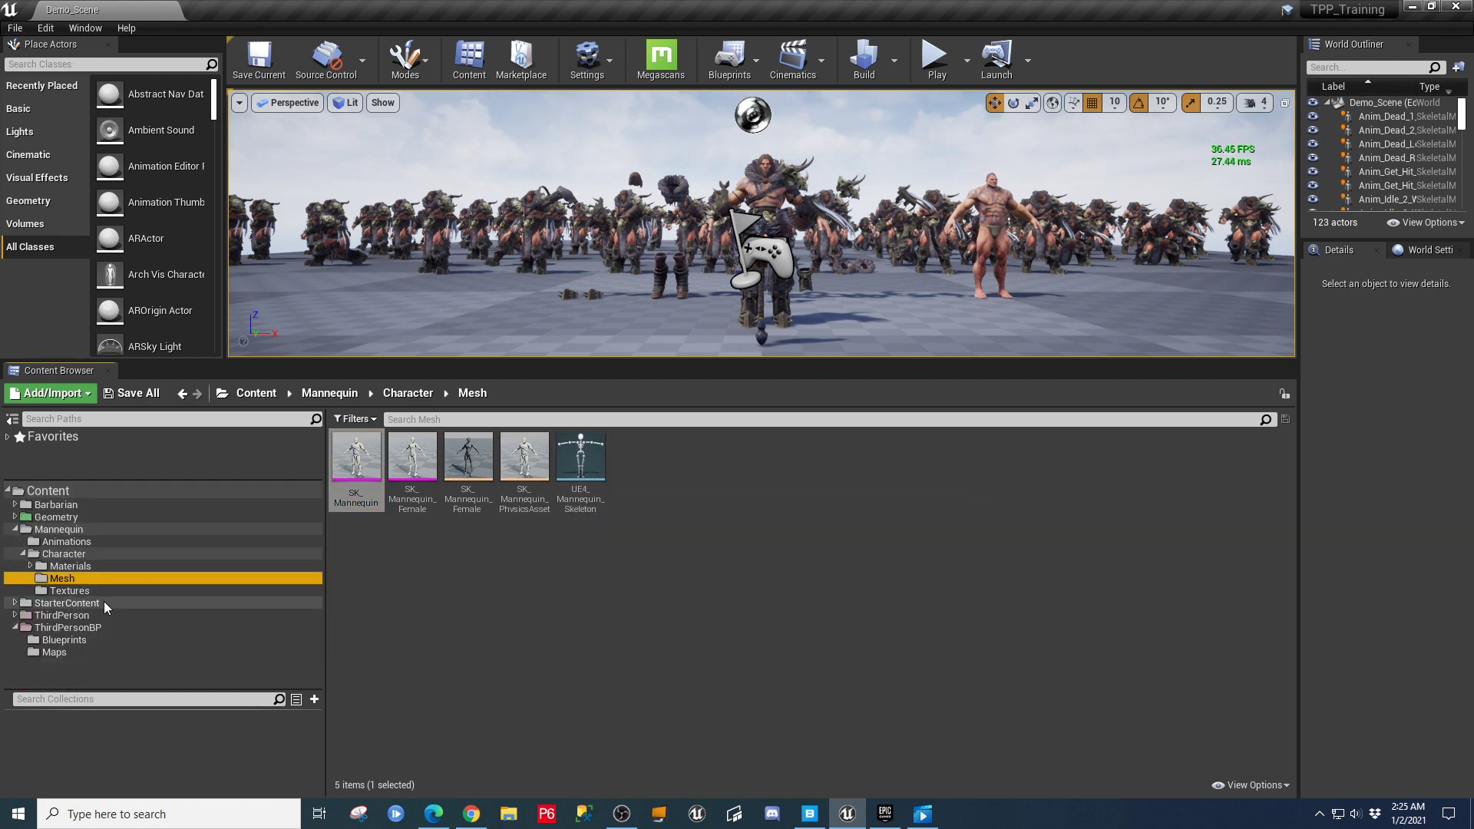
pyautogui.click(15, 506)
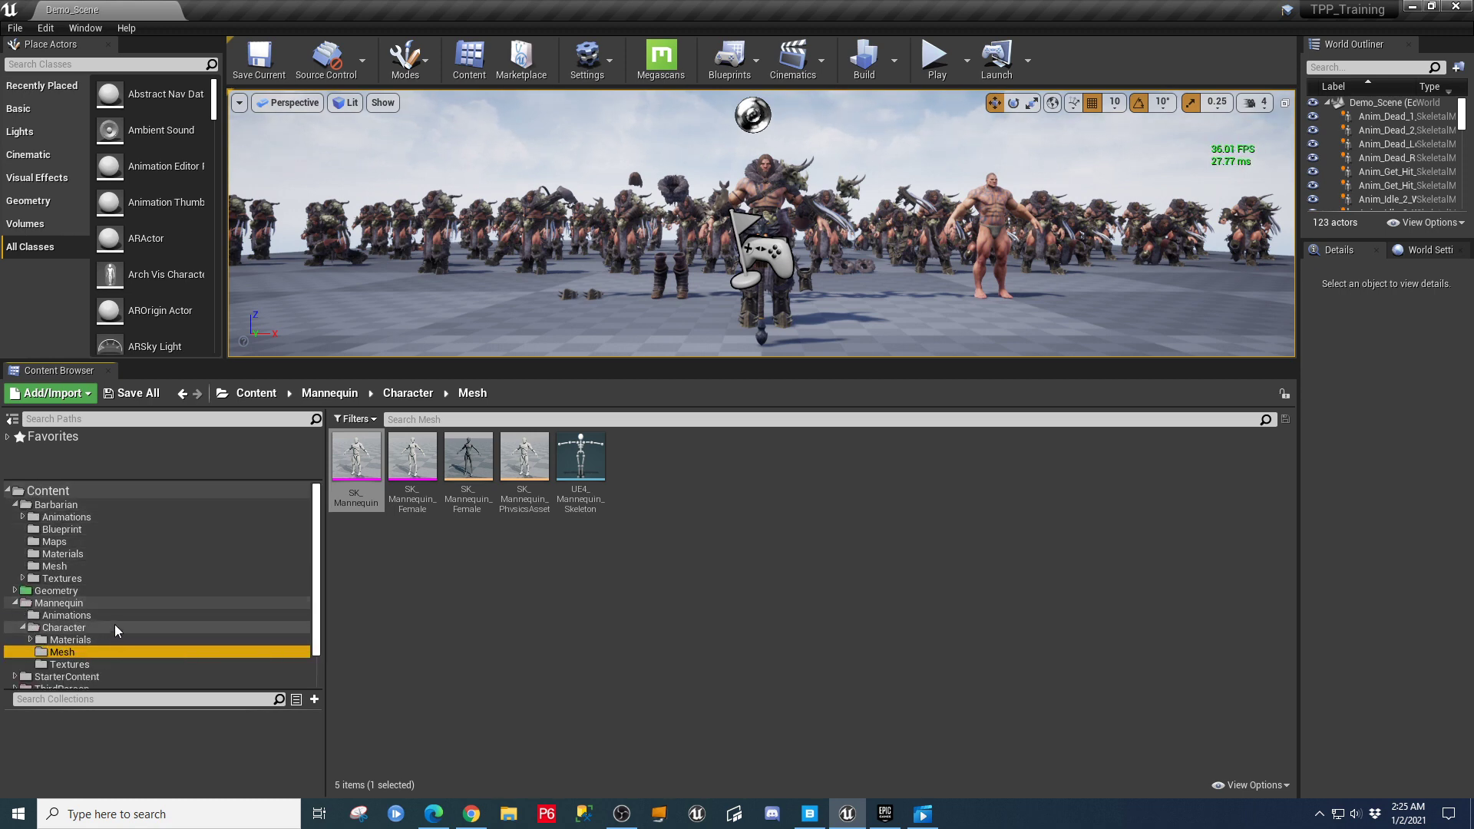
pyautogui.click(15, 603)
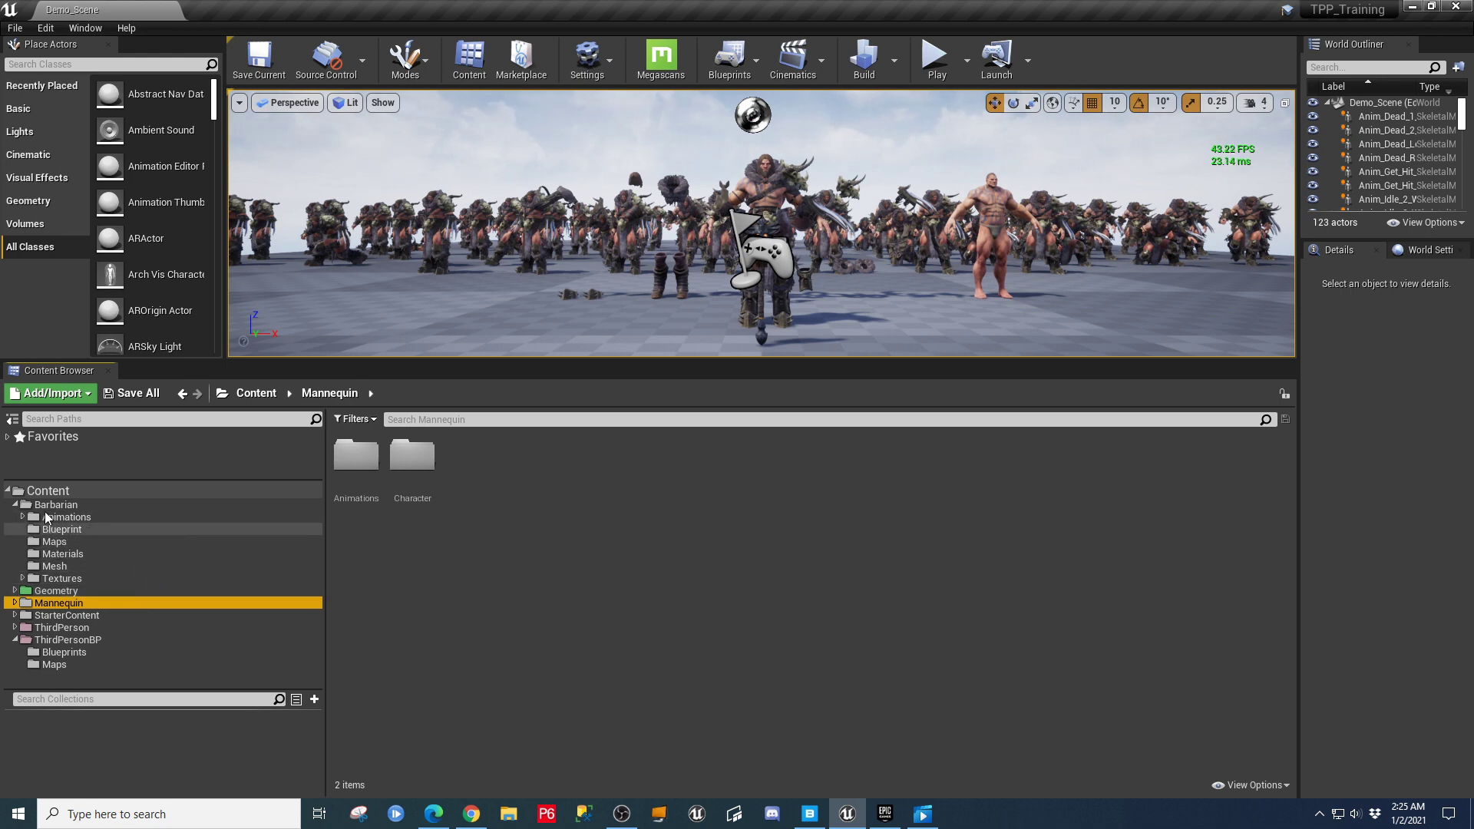
pyautogui.click(37, 568)
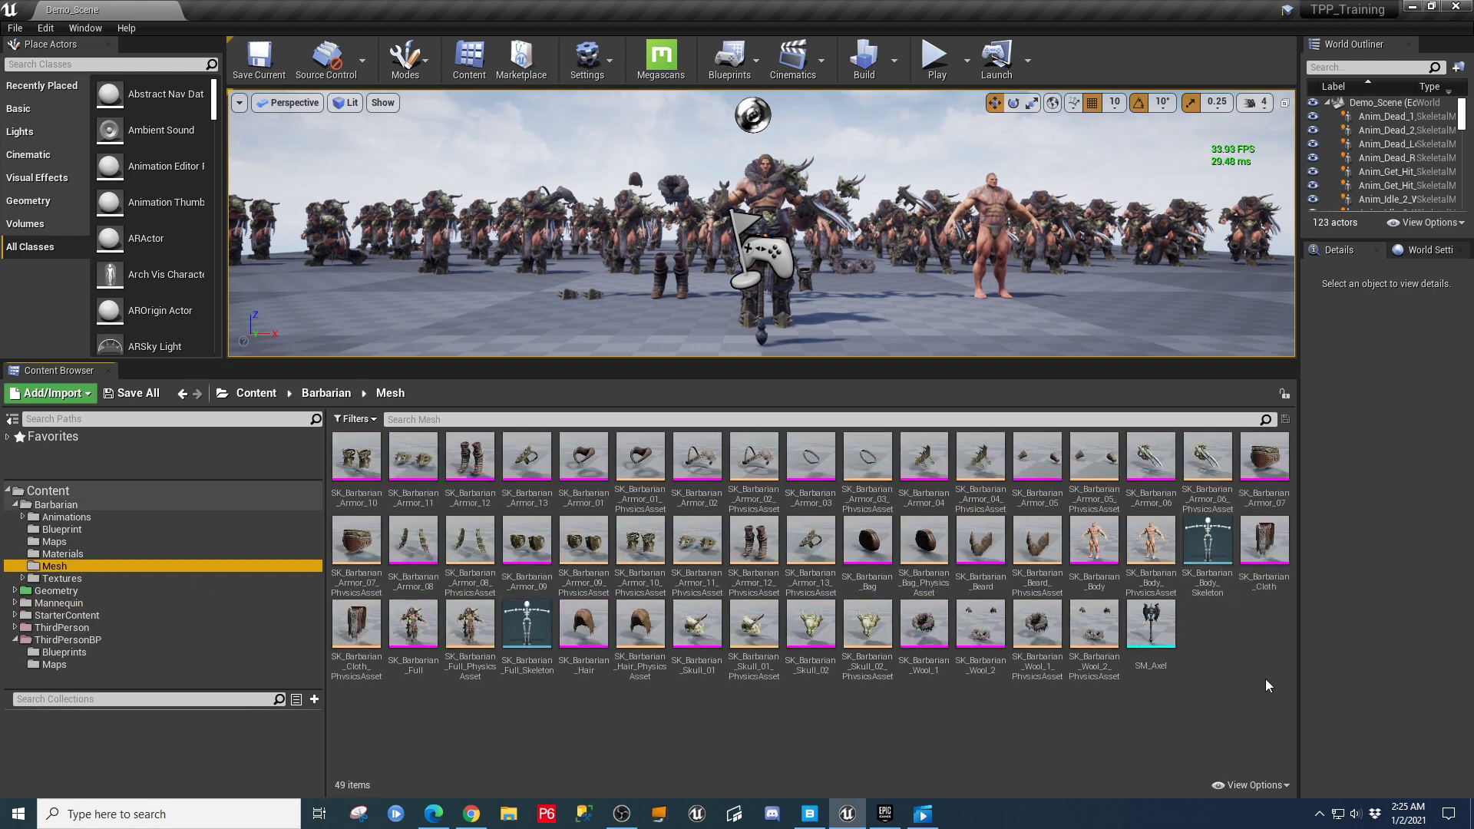
# Identify the two skeleton assets in the Barbarian Mesh folder and open SK_Barbarian_Body_Skeleton.
pyautogui.click(1207, 541)
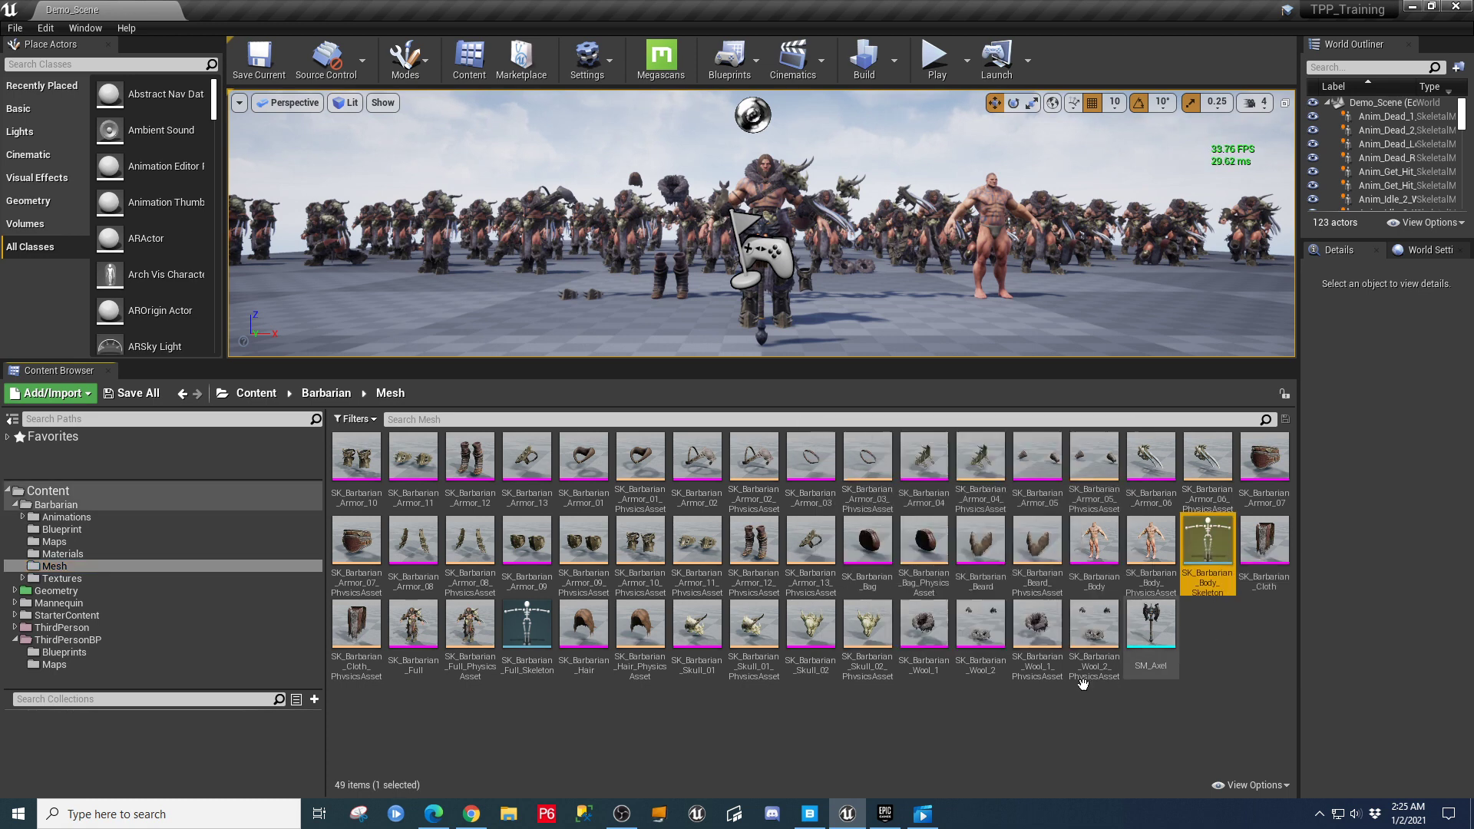
pyautogui.click(550, 671)
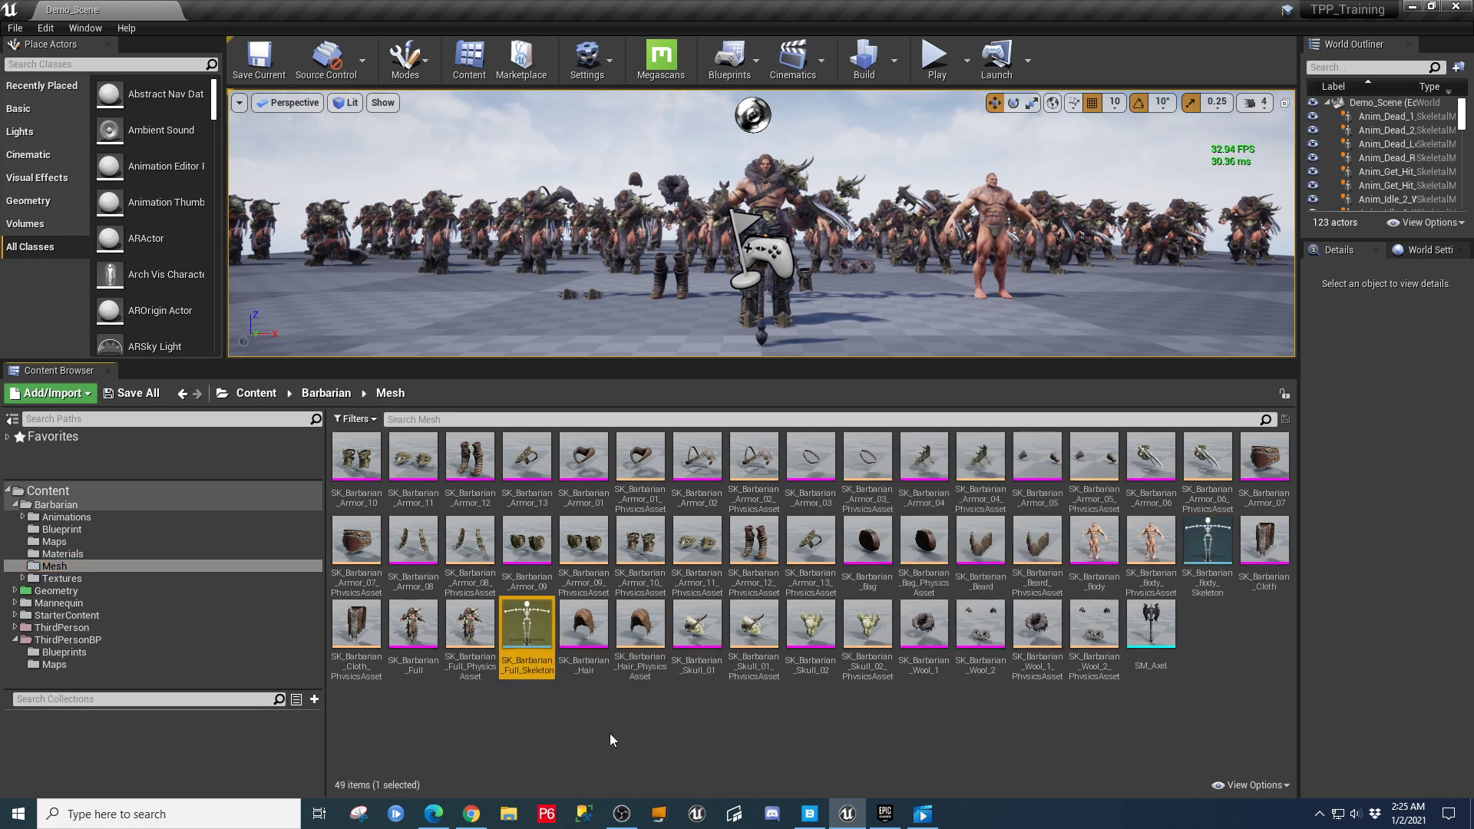
pyautogui.click(1202, 589)
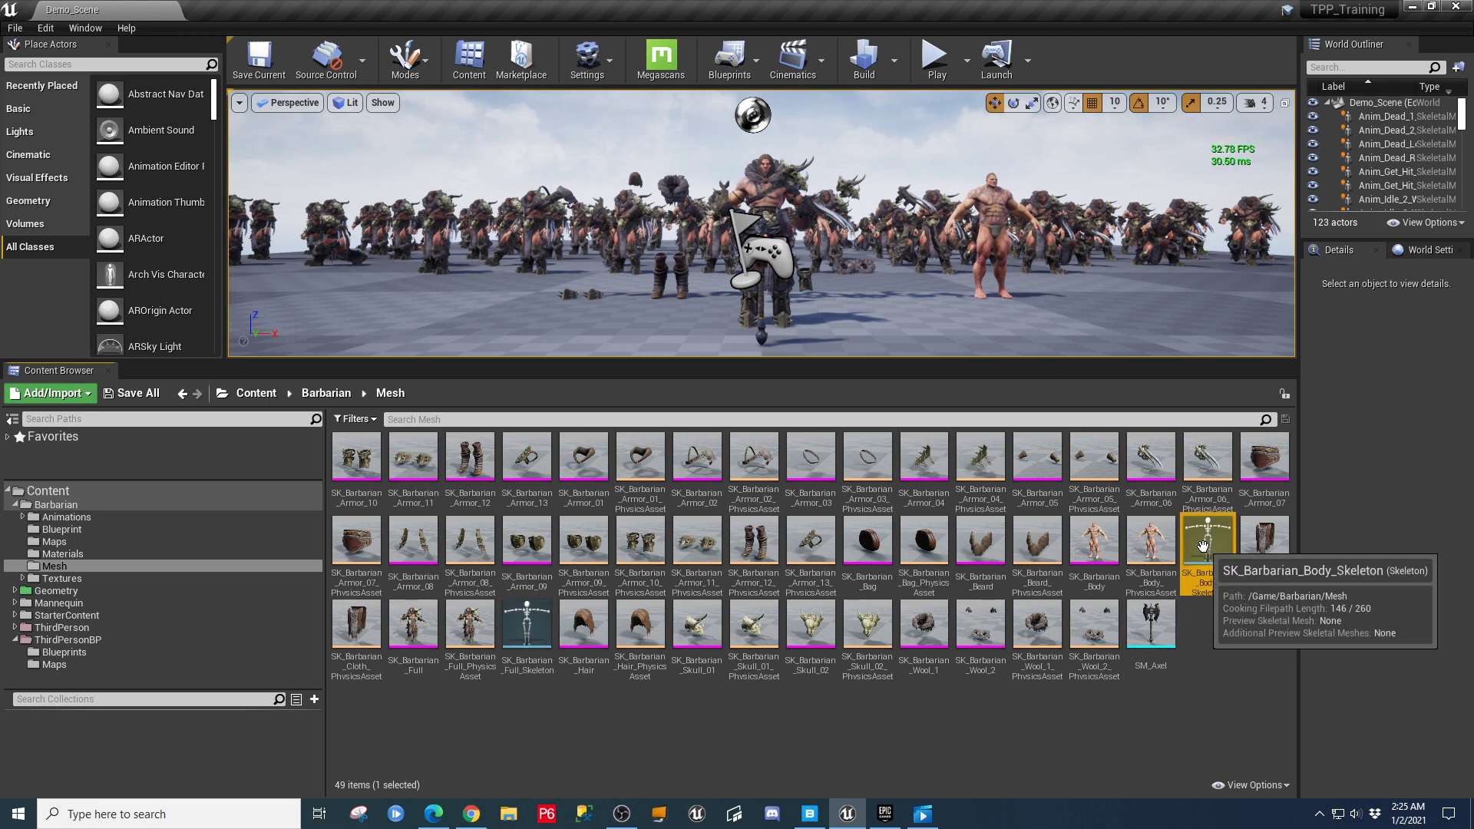
pyautogui.doubleClick(1202, 546)
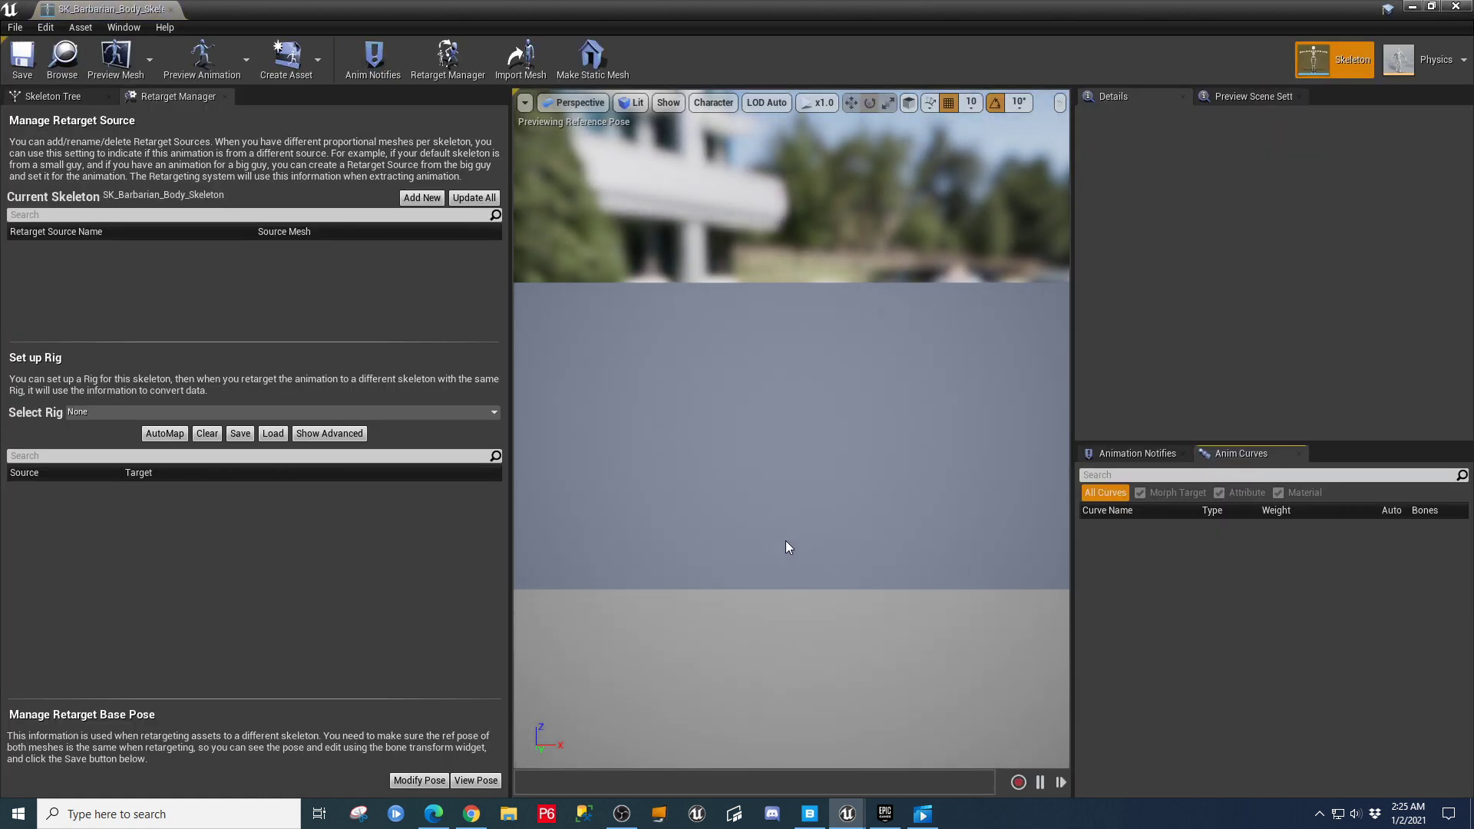
# Review the Barbarian body skeleton's bone hierarchy from the root to the IK hand bones, and minimize its editor window.
pyautogui.click(46, 96)
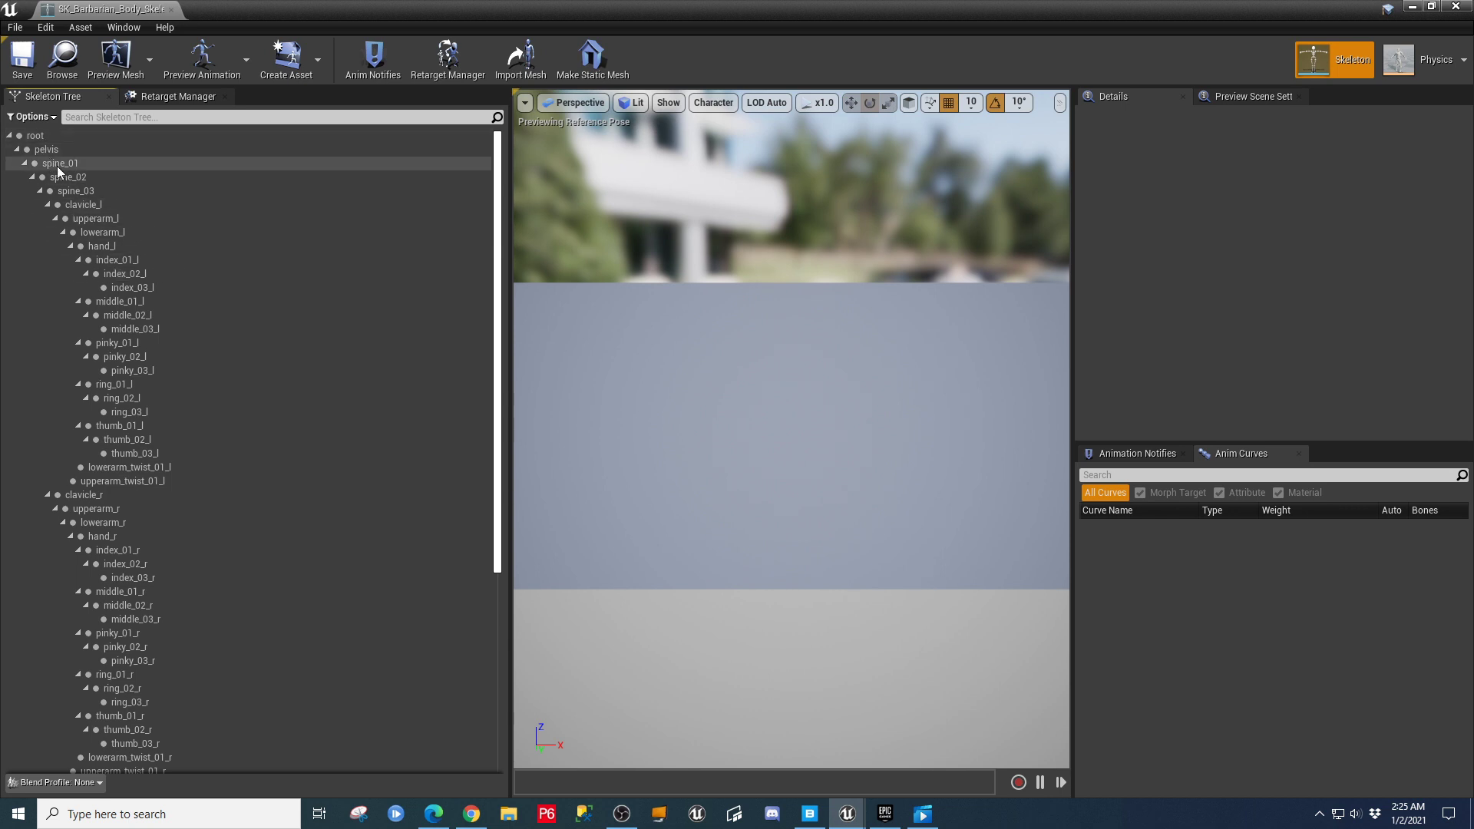
pyautogui.scroll(-6, 154, 463)
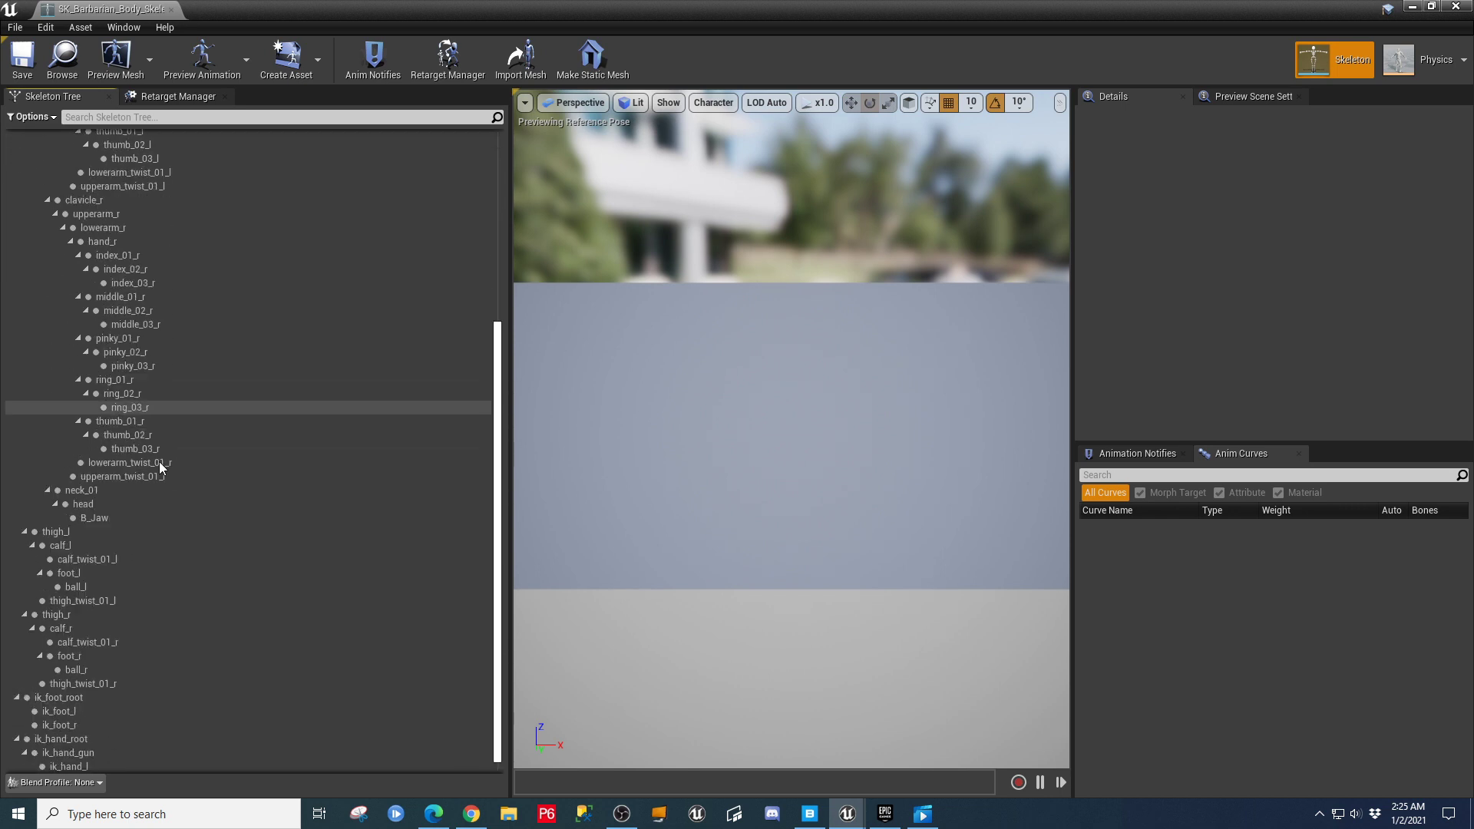
pyautogui.scroll(6, 166, 454)
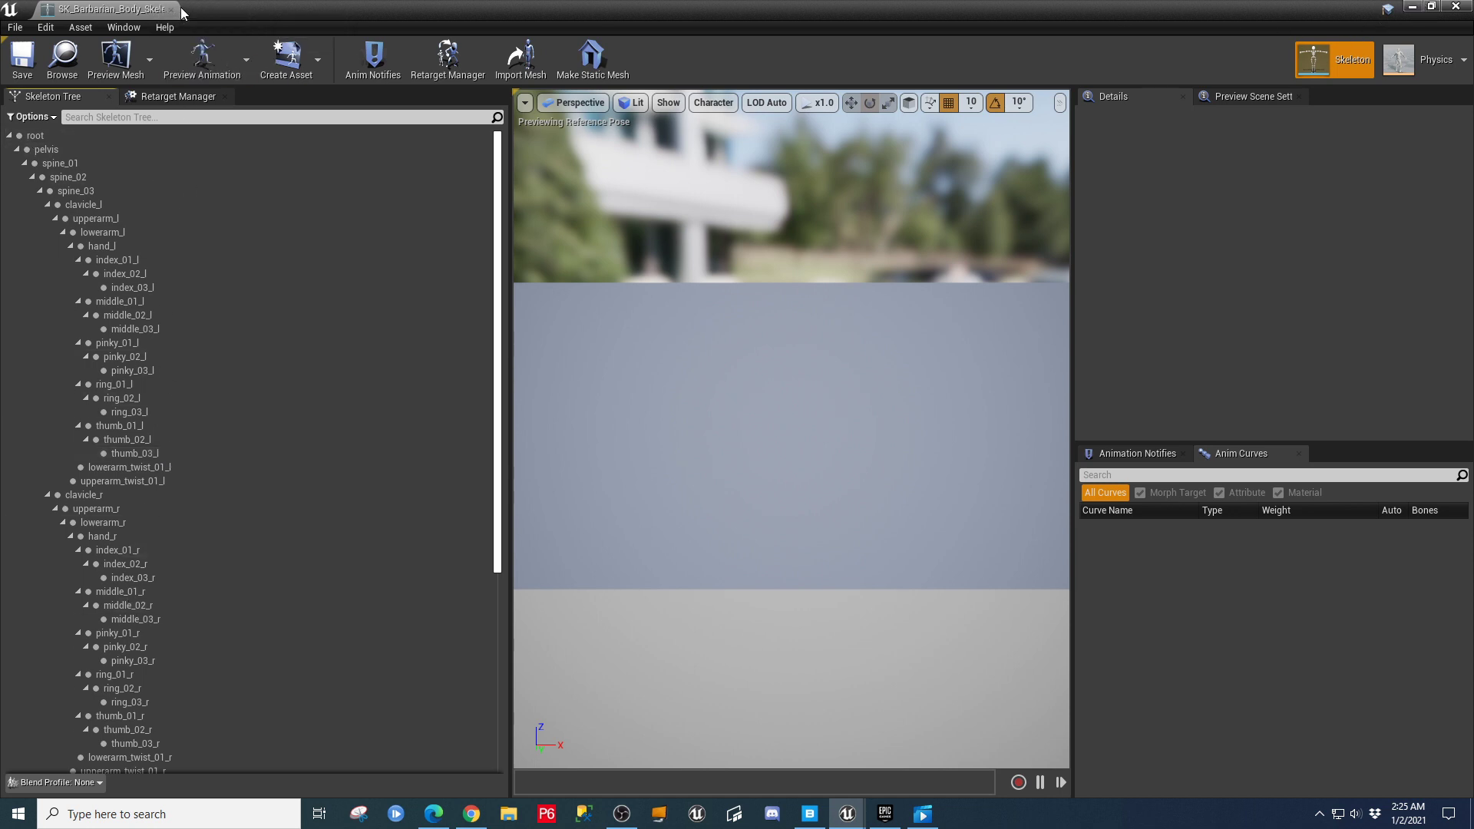
pyautogui.click(1411, 9)
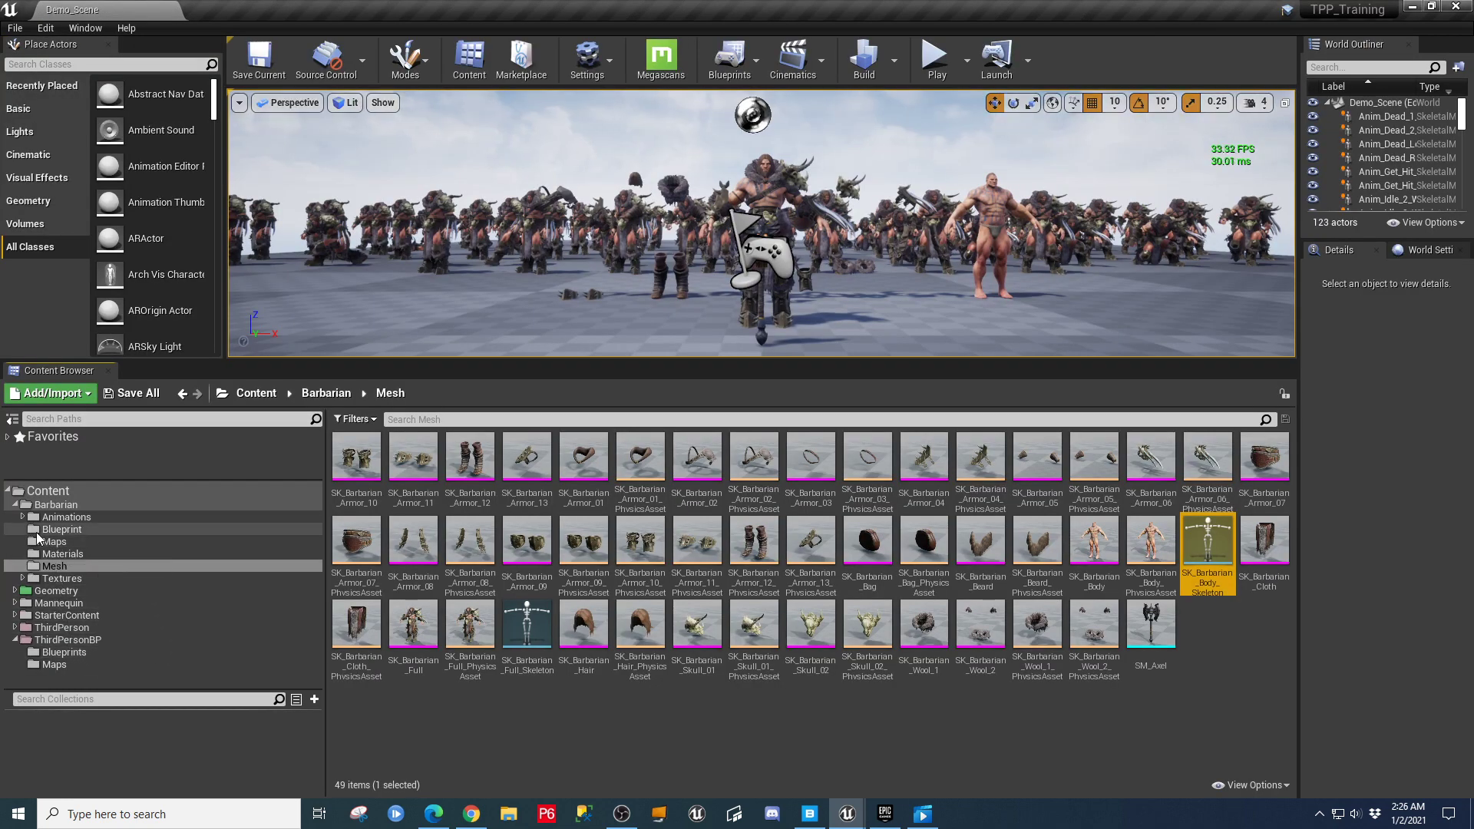
# Open UE4_Mannequin_Skeleton from the Mannequin character's Mesh folder and display its skeleton tree.
pyautogui.click(15, 602)
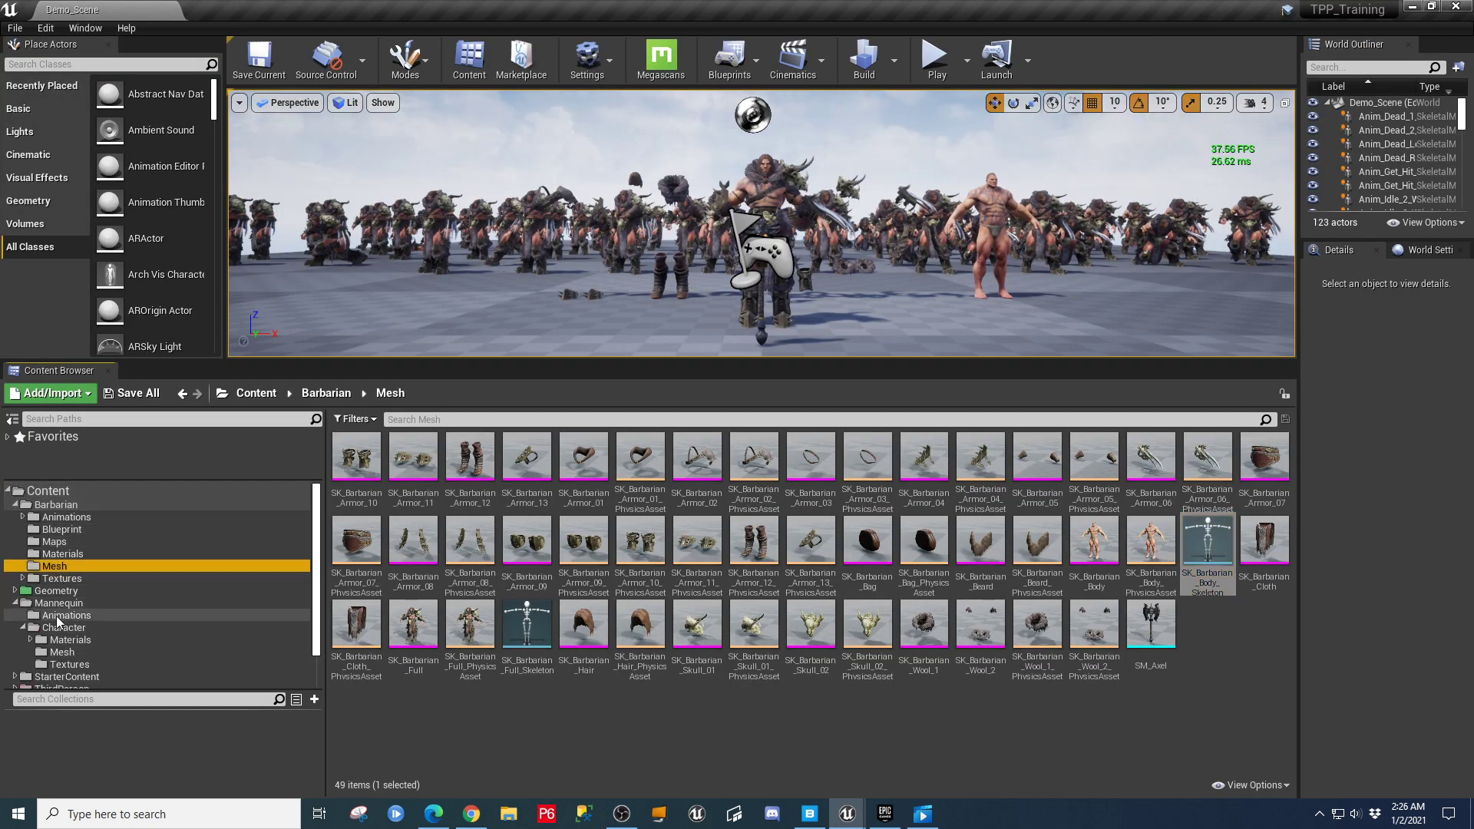
pyautogui.click(23, 627)
pyautogui.click(62, 651)
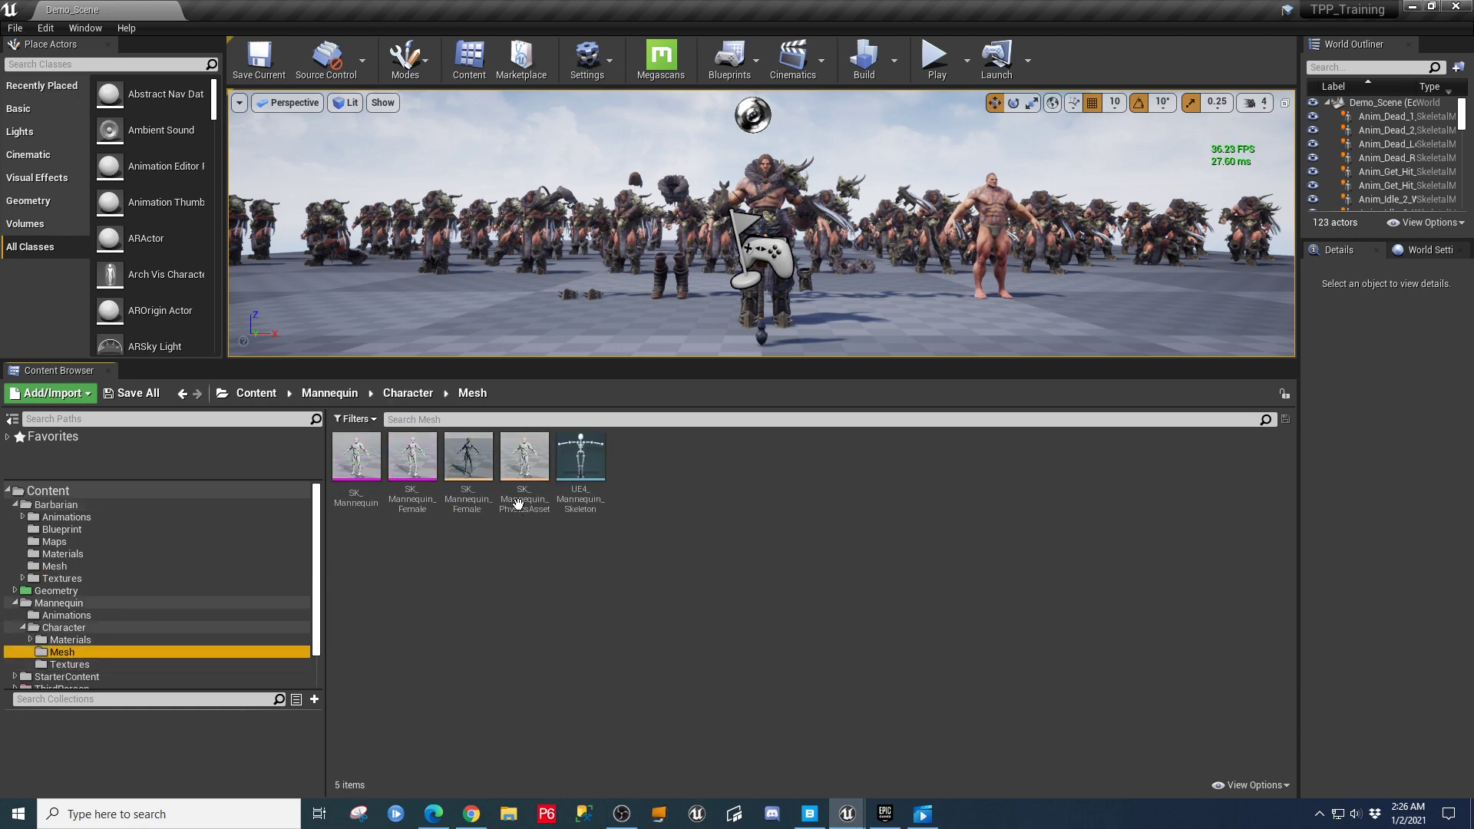
pyautogui.doubleClick(580, 457)
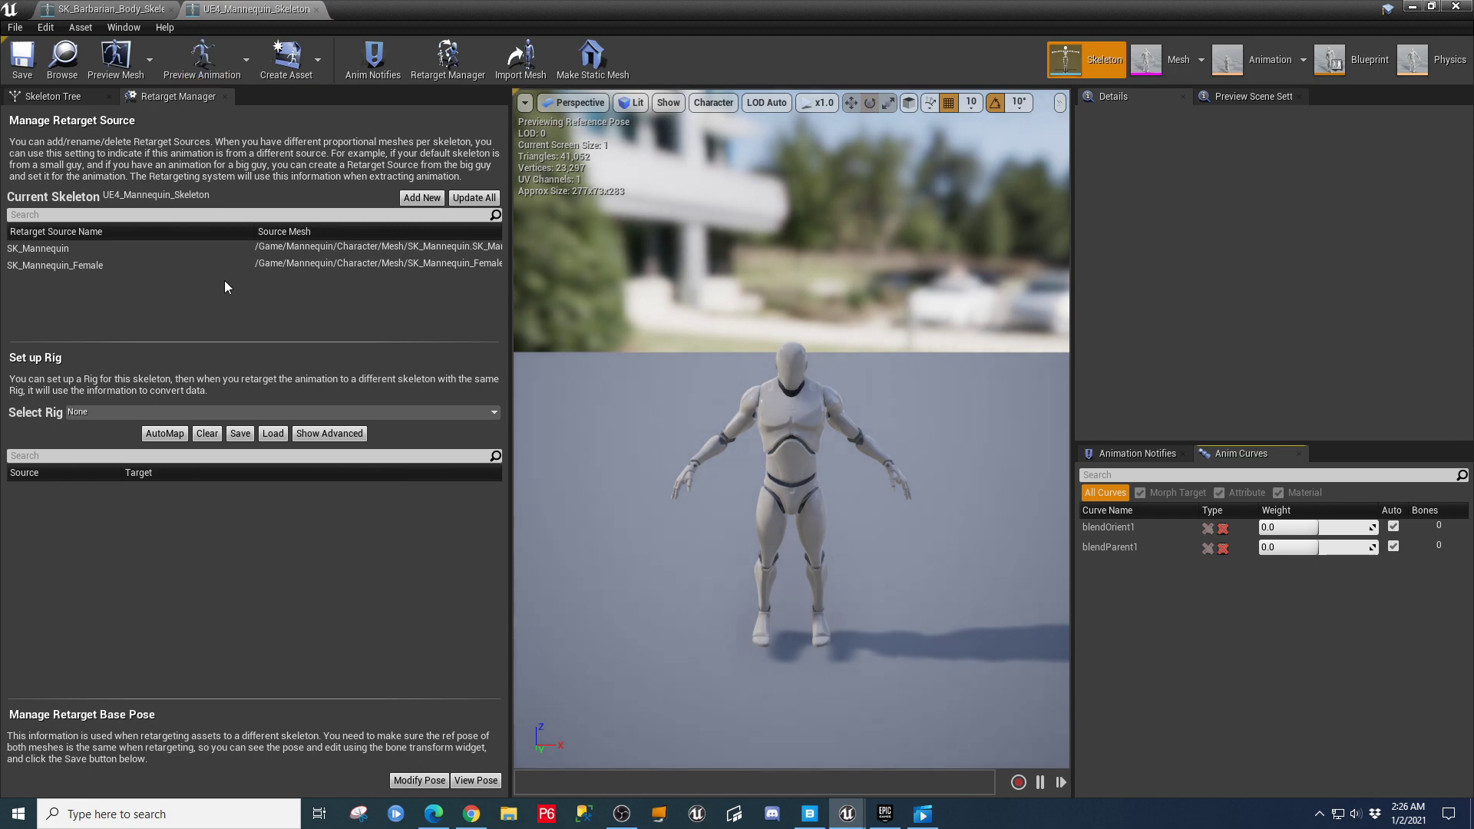
pyautogui.click(54, 95)
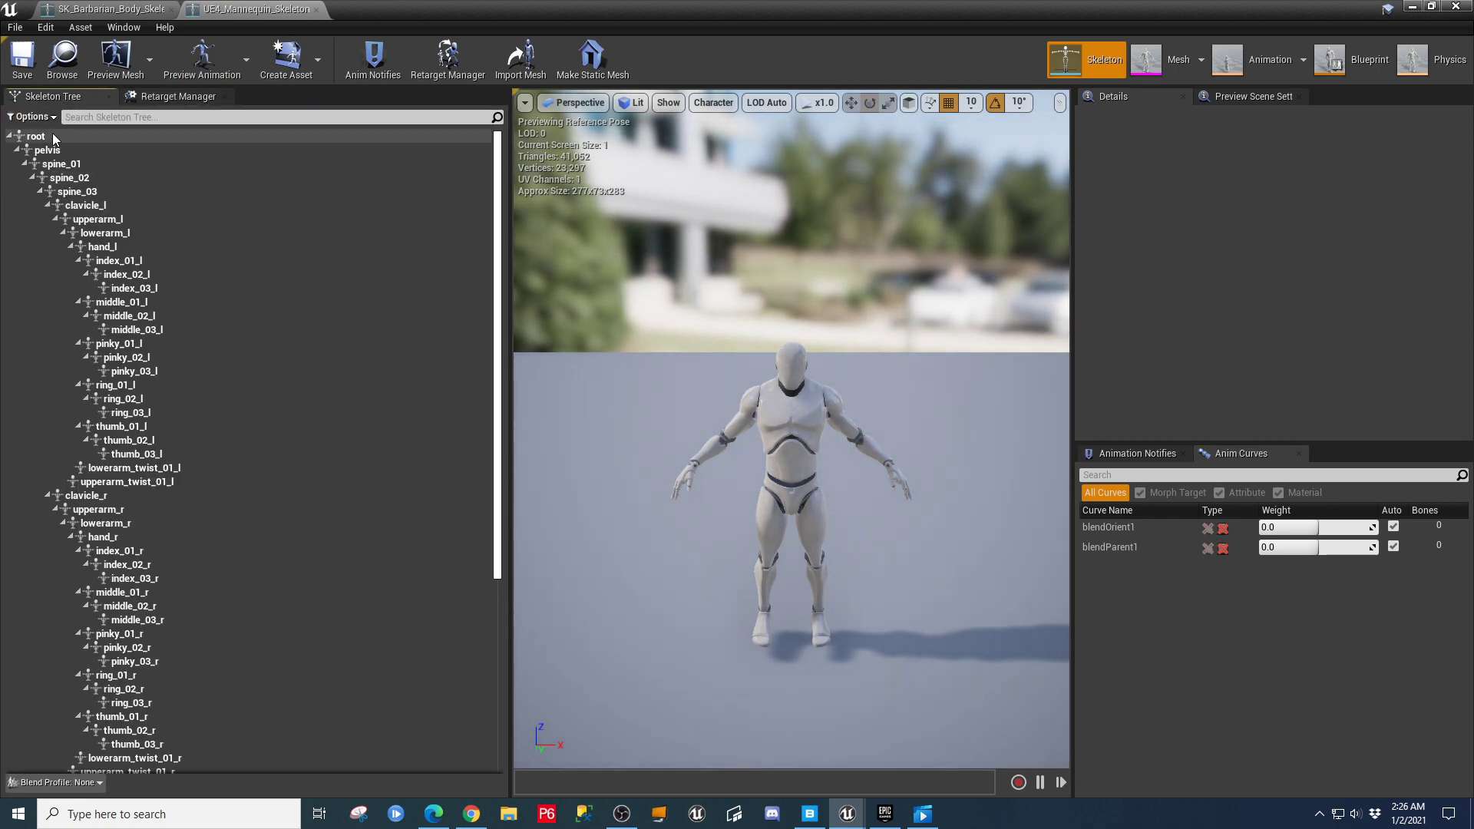
# Compare the bone hierarchies of SK_Barbarian_Body_Skeleton and UE4_Mannequin_Skeleton by alternating between the two skeleton trees.
pyautogui.click(111, 9)
pyautogui.click(253, 9)
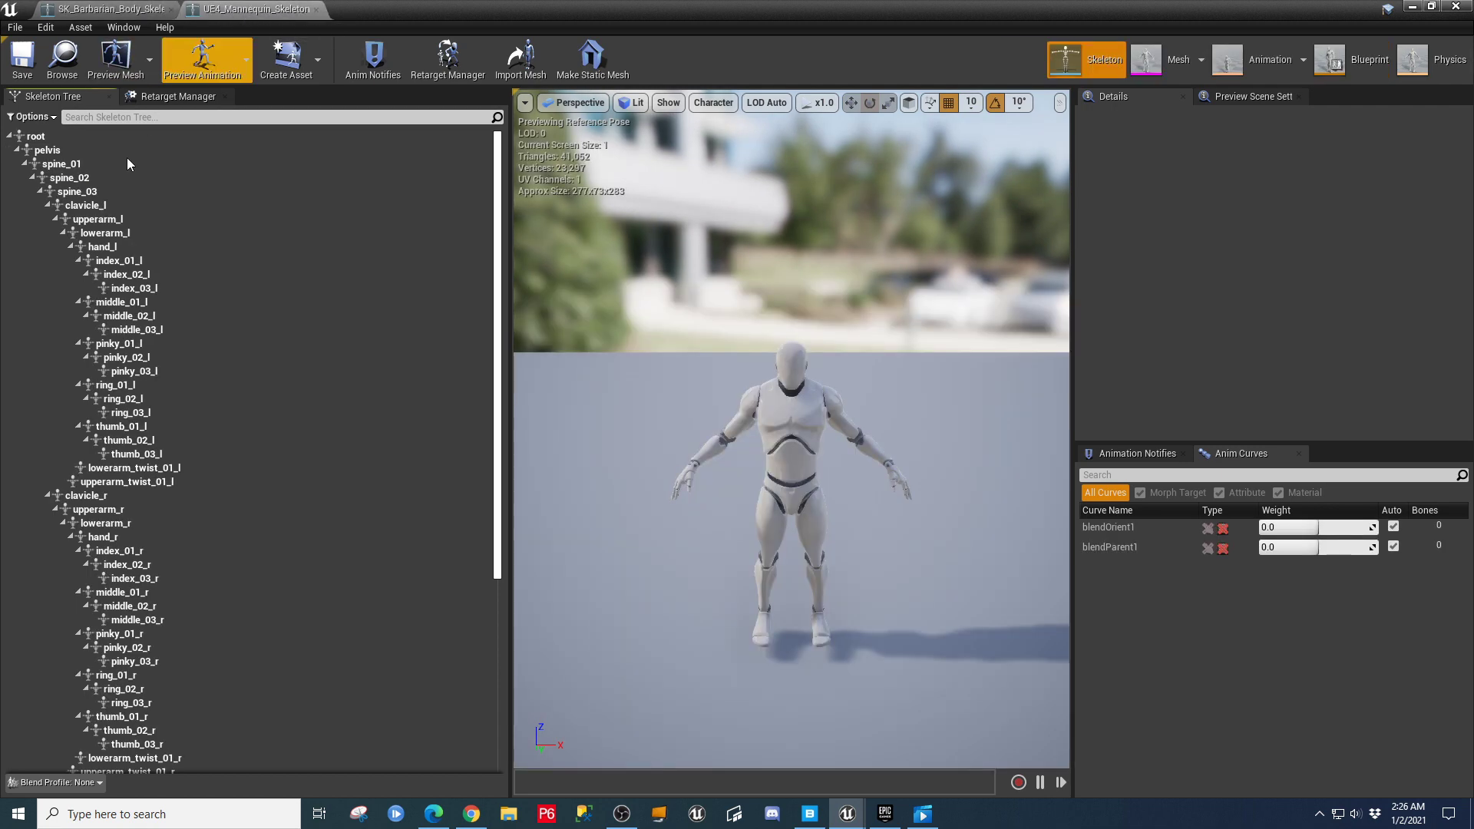
pyautogui.click(131, 11)
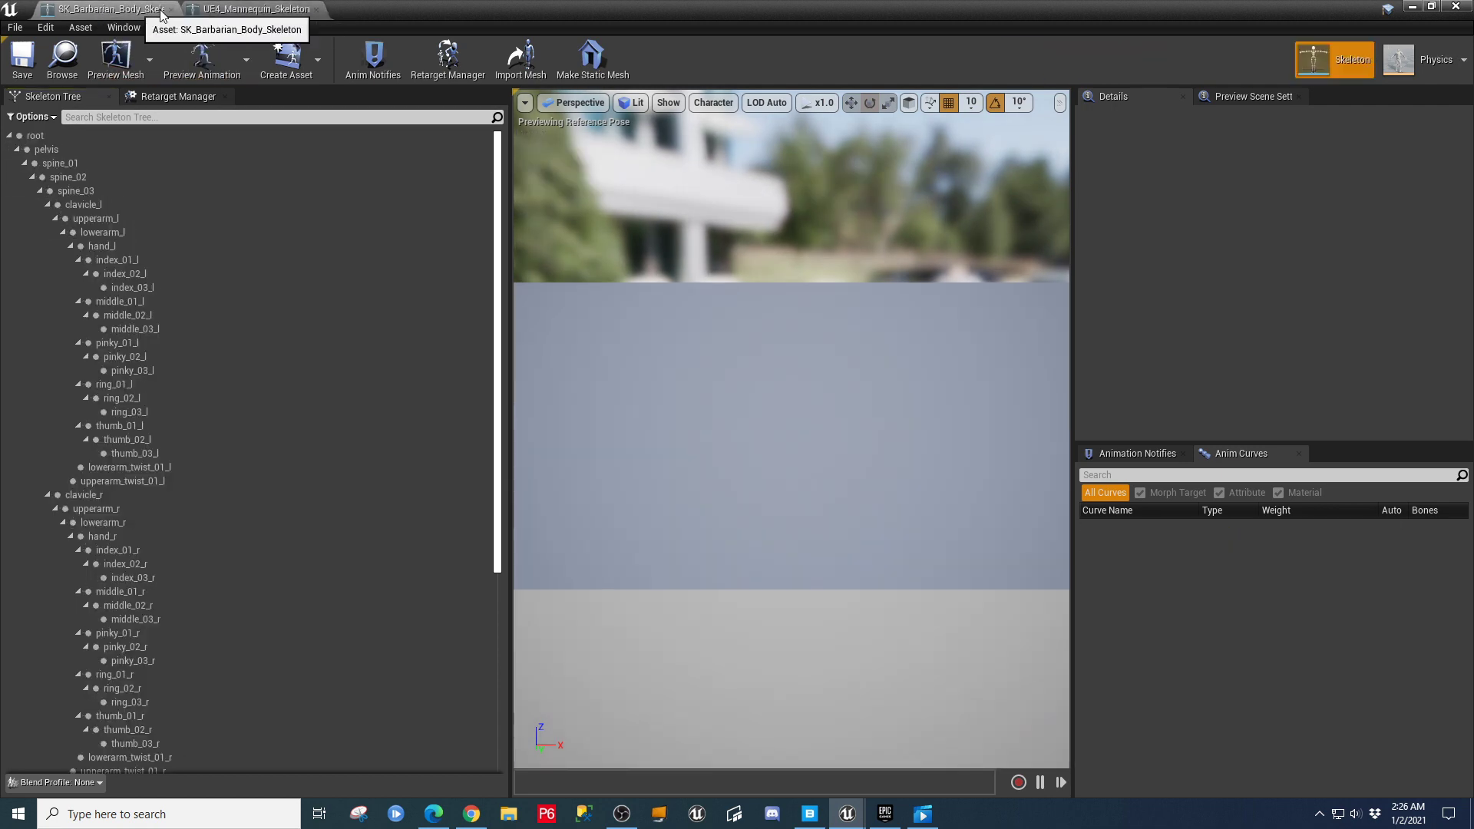
pyautogui.click(230, 11)
pyautogui.click(141, 11)
pyautogui.click(195, 11)
pyautogui.click(165, 10)
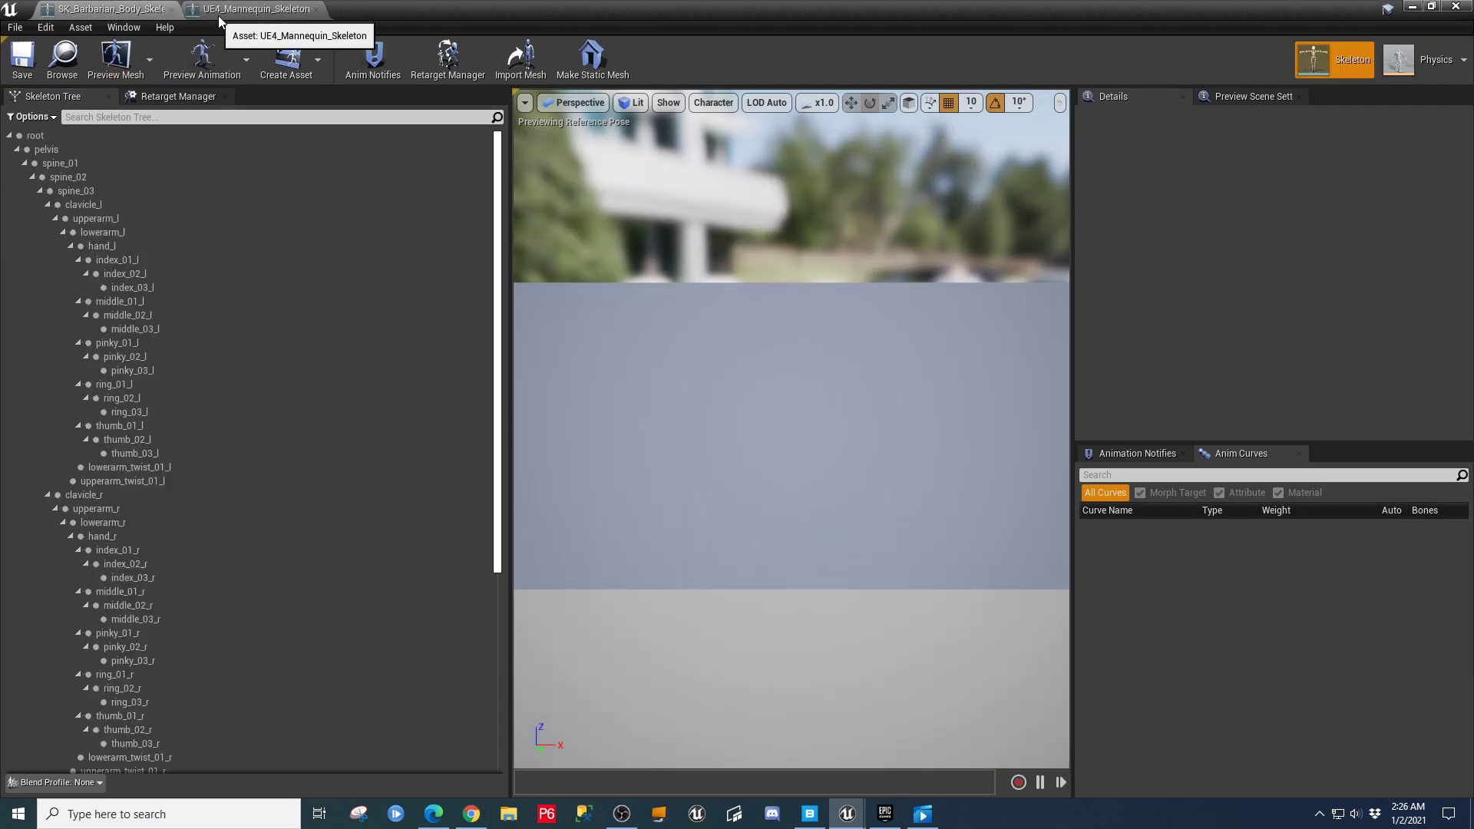
pyautogui.click(196, 10)
pyautogui.click(134, 9)
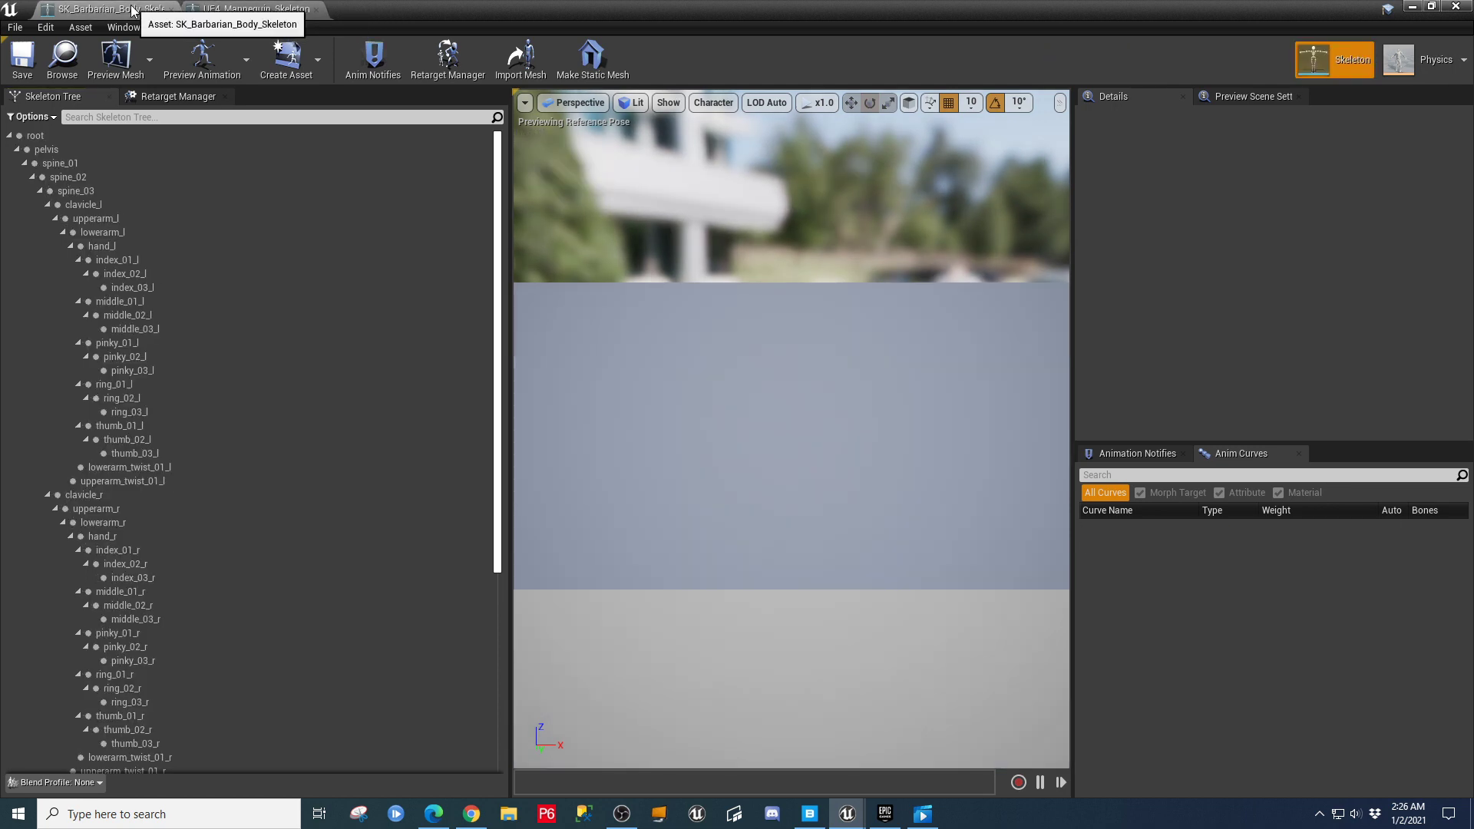
pyautogui.click(209, 10)
pyautogui.click(119, 8)
pyautogui.click(201, 9)
pyautogui.click(135, 11)
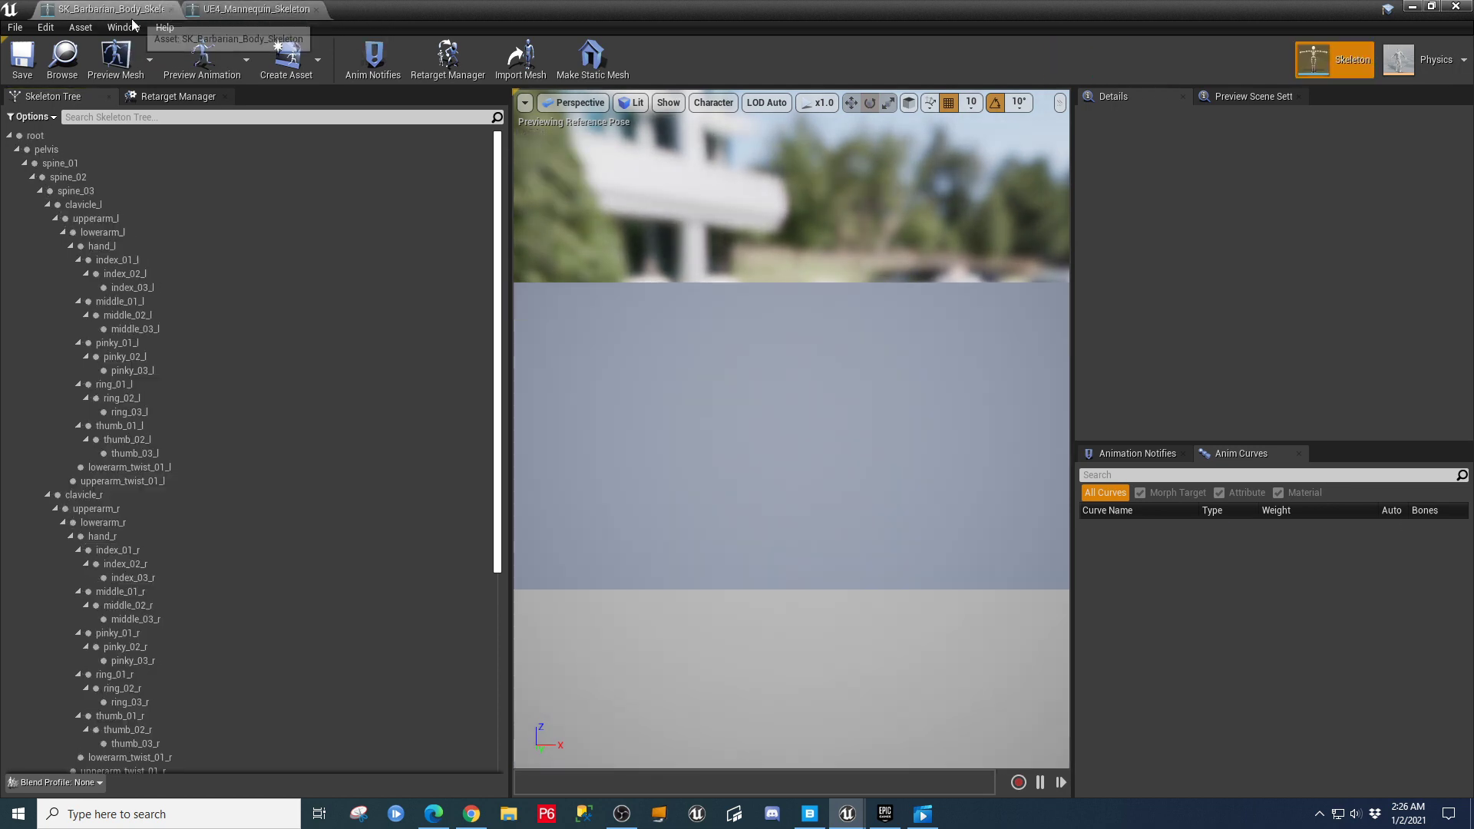
pyautogui.click(228, 12)
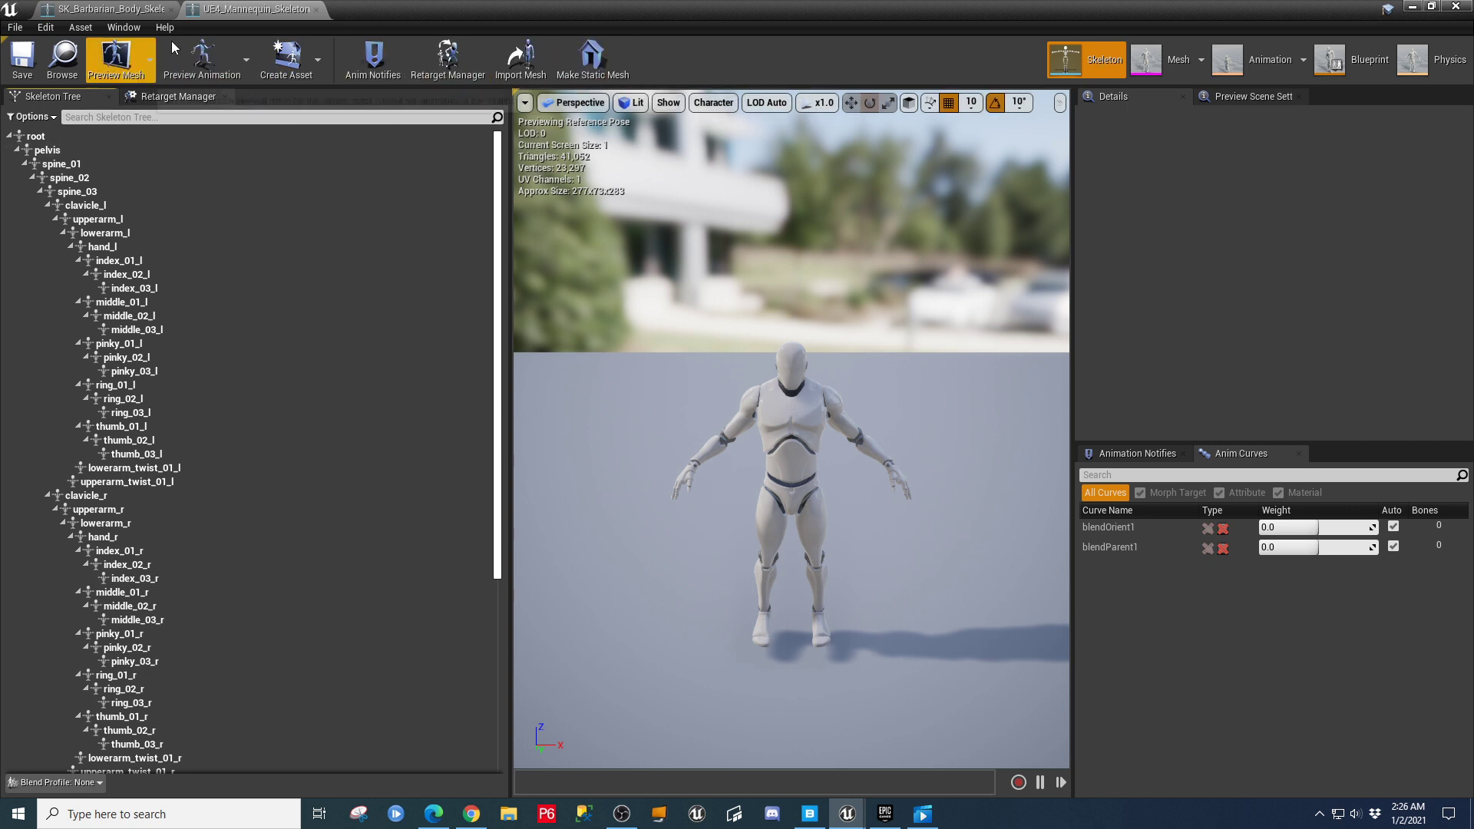
# Compare the retarget sources of UE4_Mannequin_Skeleton and SK_Barbarian_Body_Skeleton in their Retarget Managers.
pyautogui.click(194, 98)
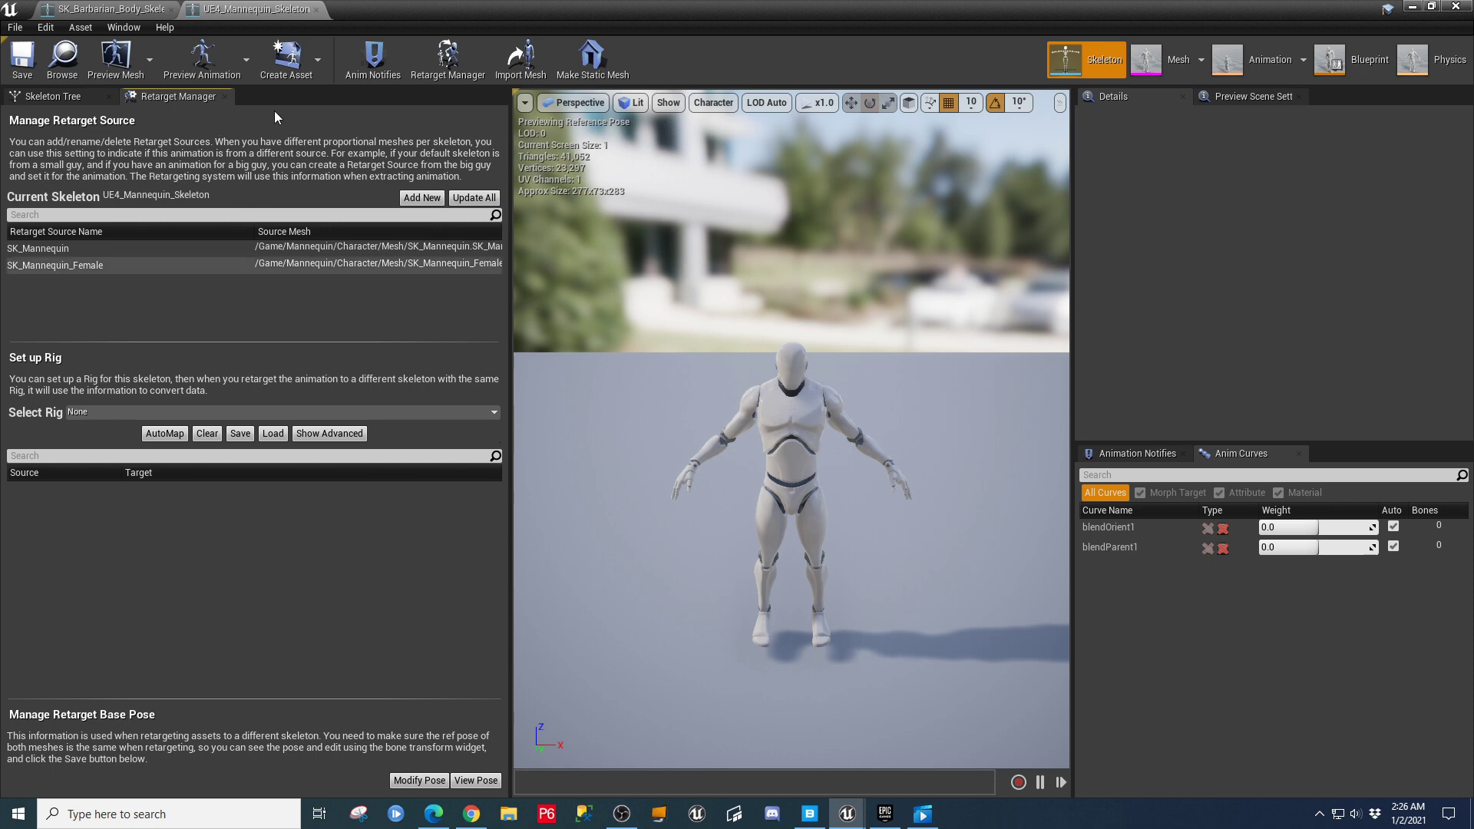
pyautogui.click(111, 10)
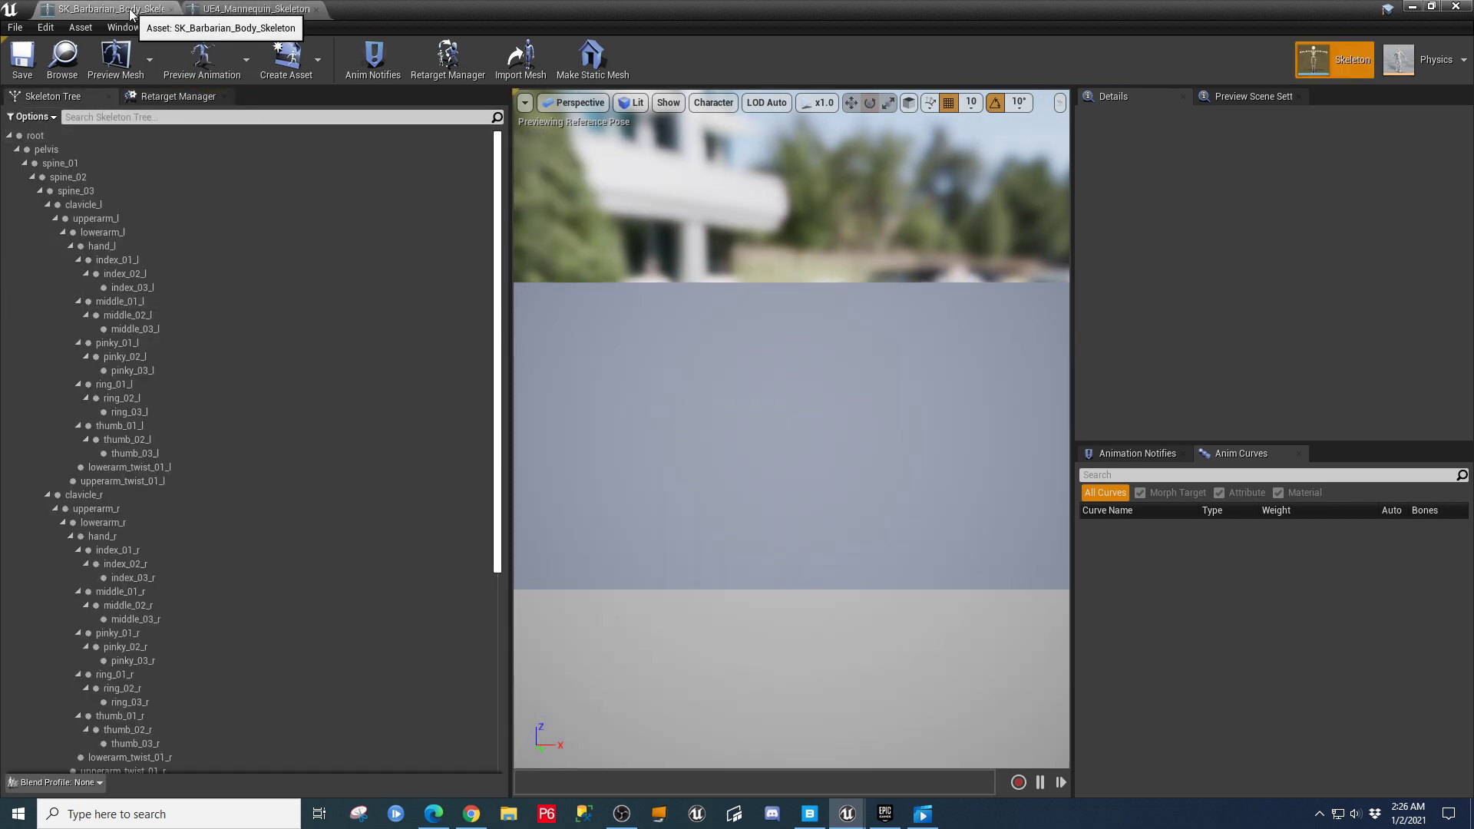
pyautogui.click(244, 9)
pyautogui.click(127, 9)
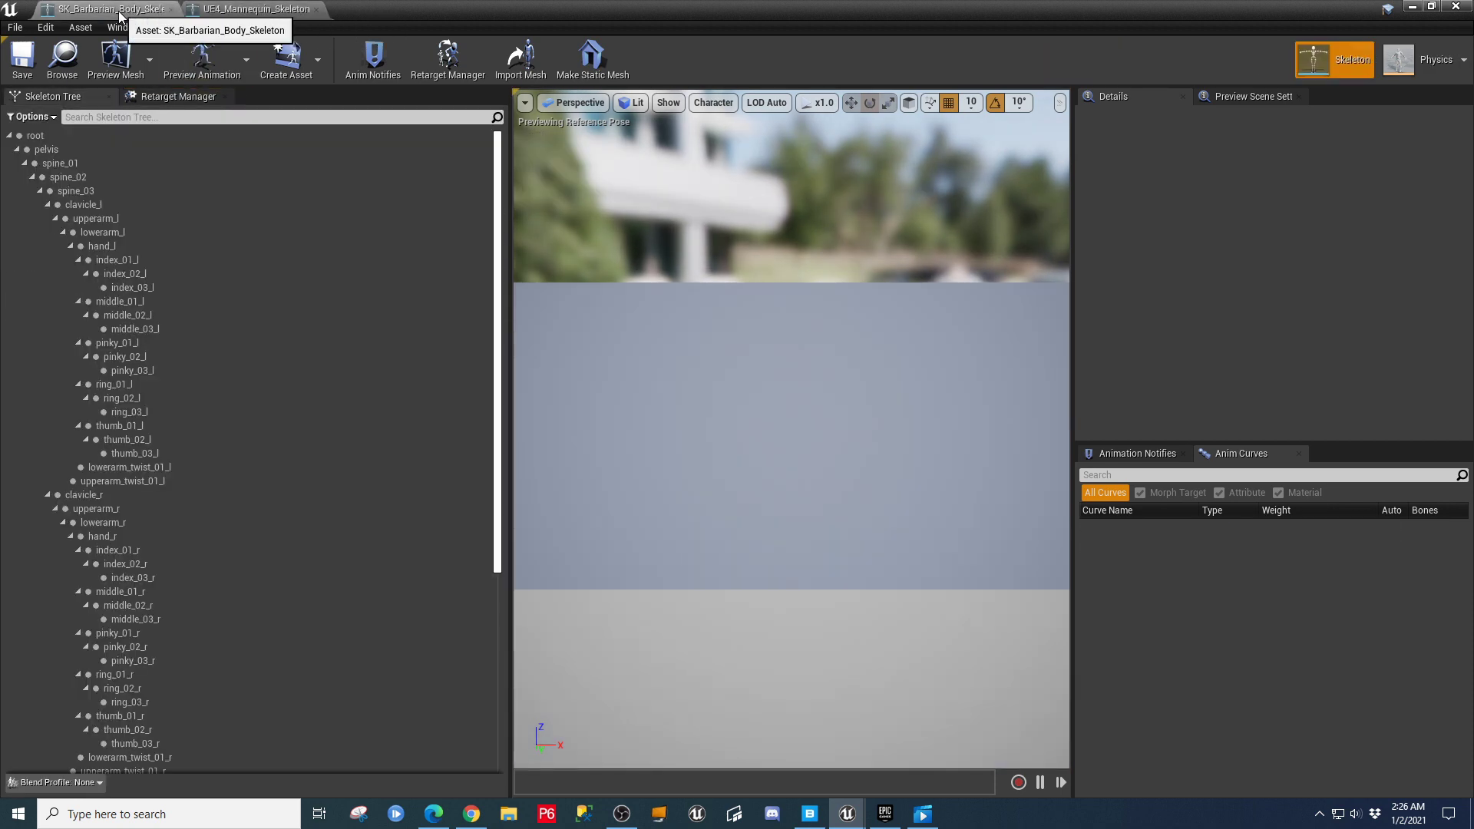
pyautogui.click(178, 96)
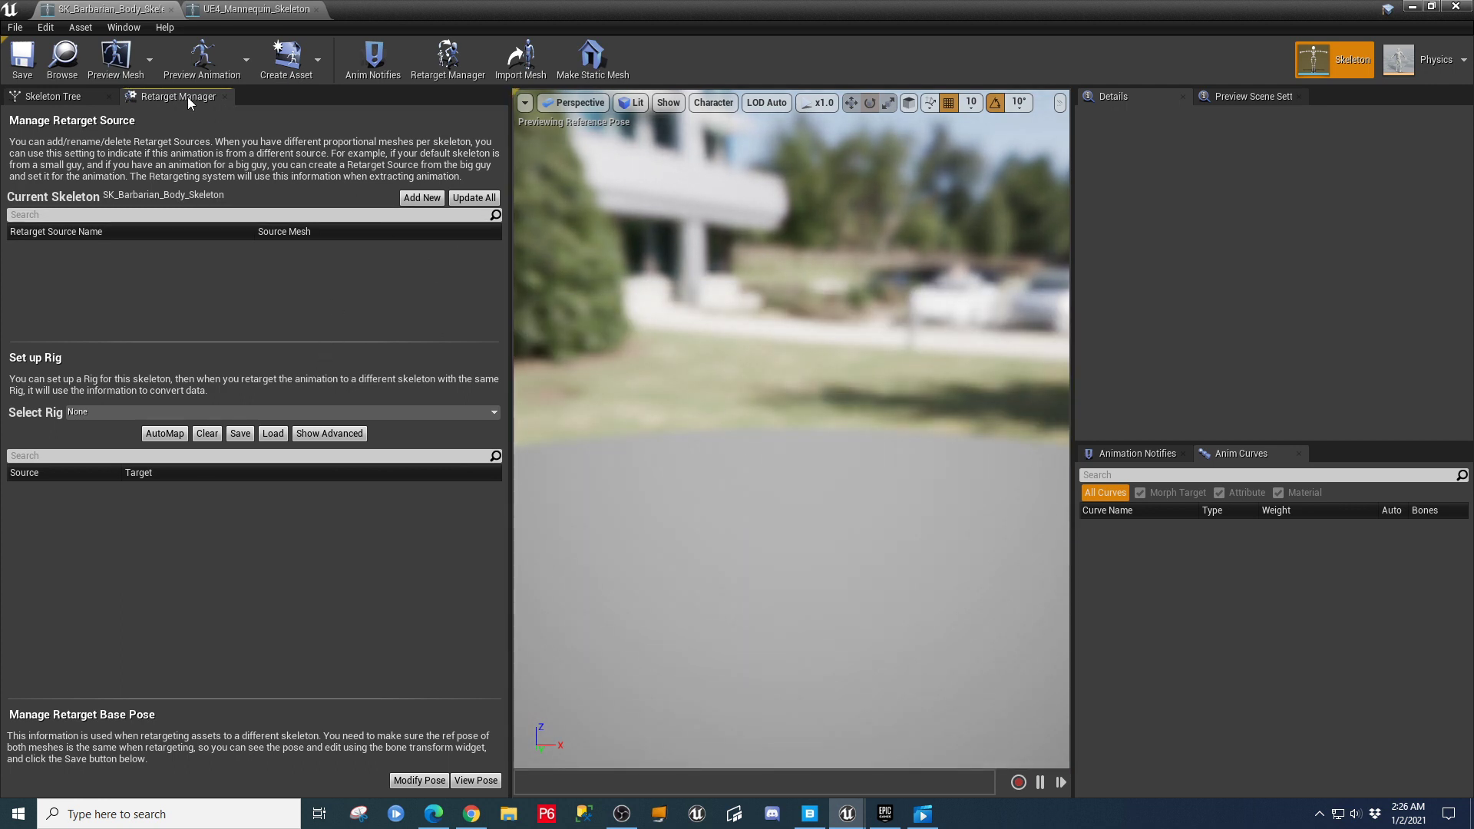
# Check which preview meshes are available for SK_Barbarian_Body_Skeleton, and minimize the skeleton editor window.
pyautogui.click(116, 55)
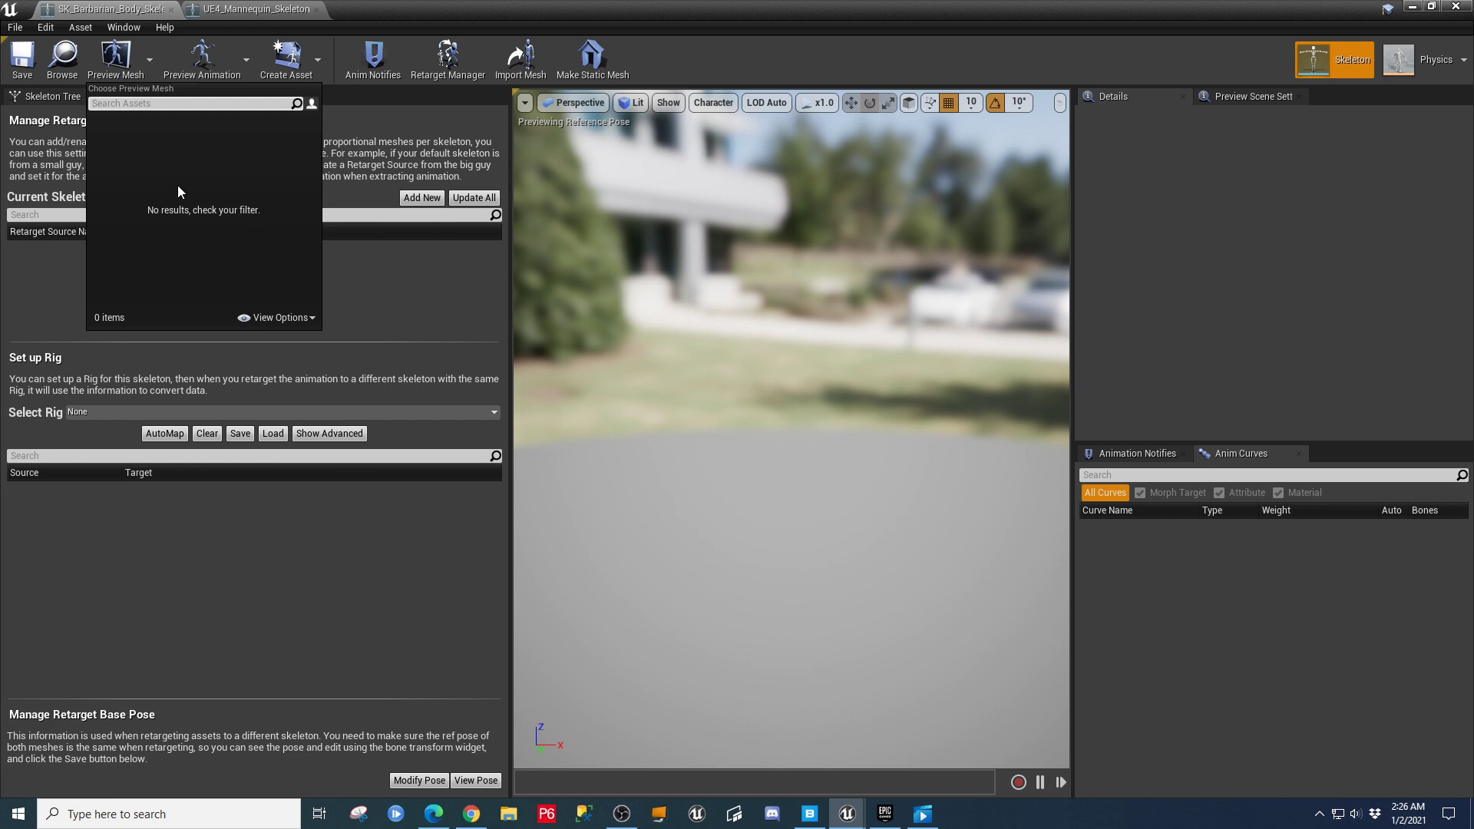
pyautogui.click(238, 9)
pyautogui.click(130, 10)
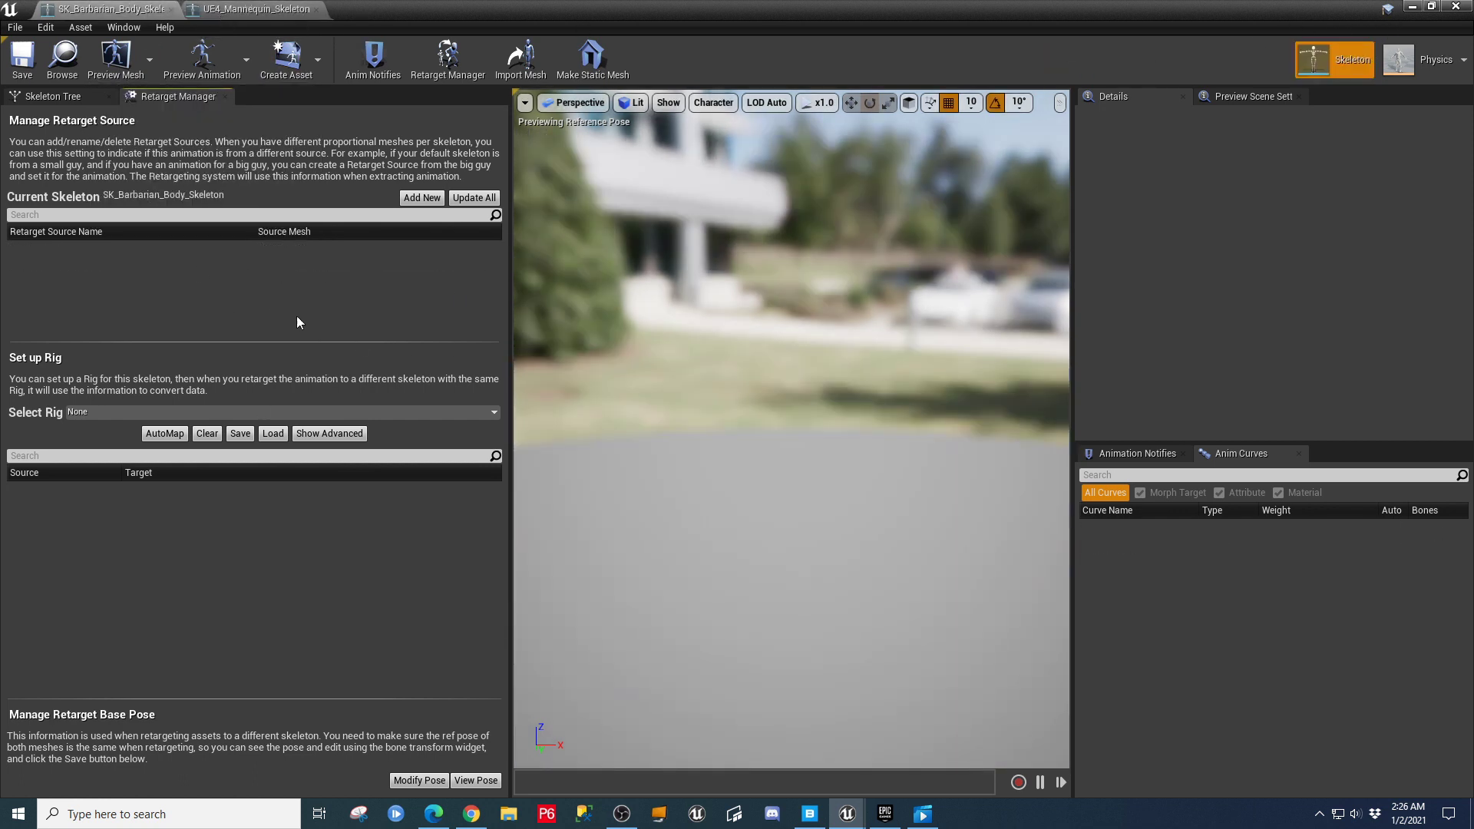
pyautogui.click(1409, 7)
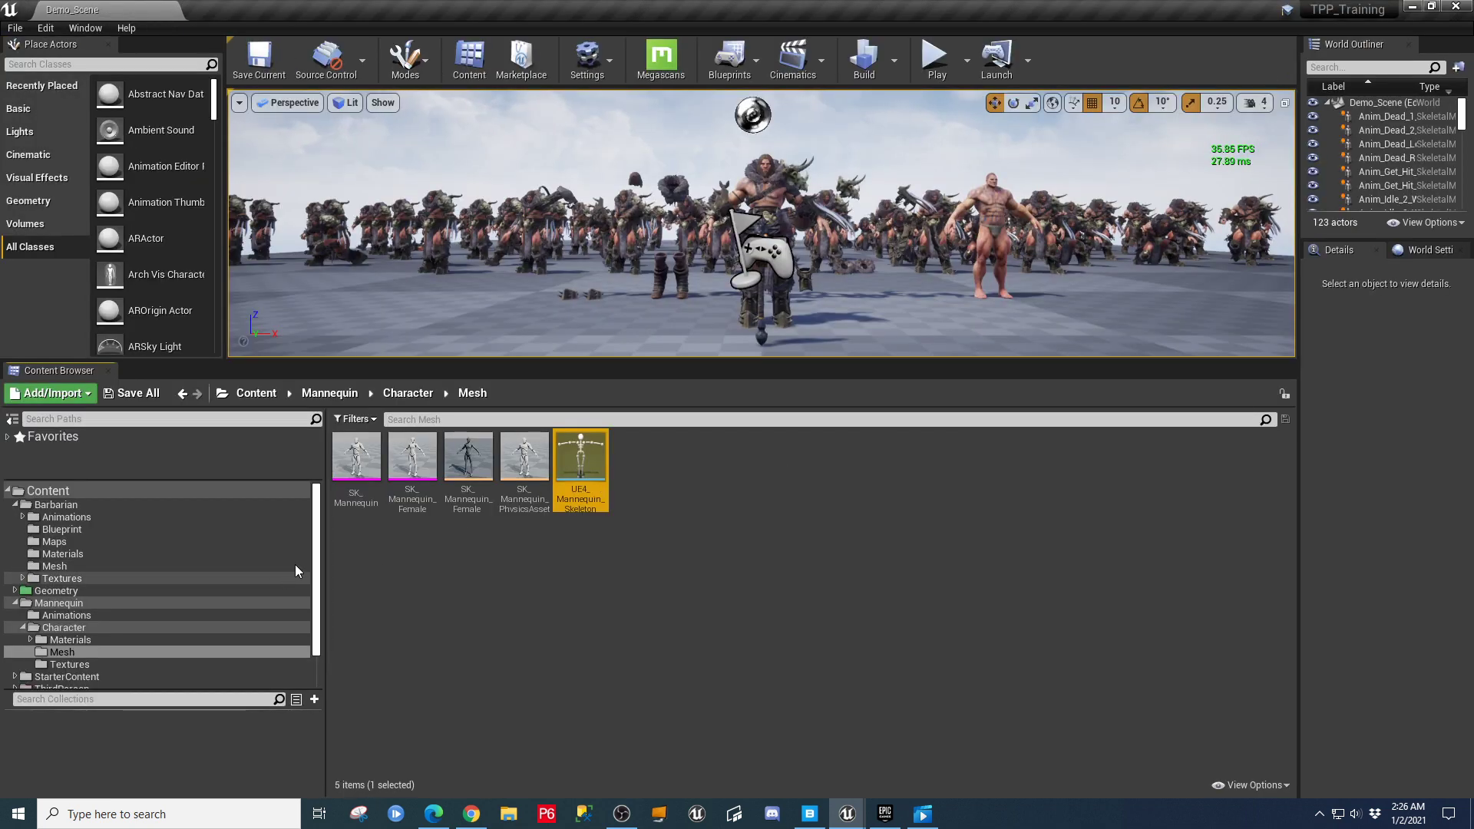
# In the Barbarian Mesh folder, try to find the skeleton assigned to the SK_Barbarian_Body skeletal mesh.
pyautogui.scroll(-1, 174, 611)
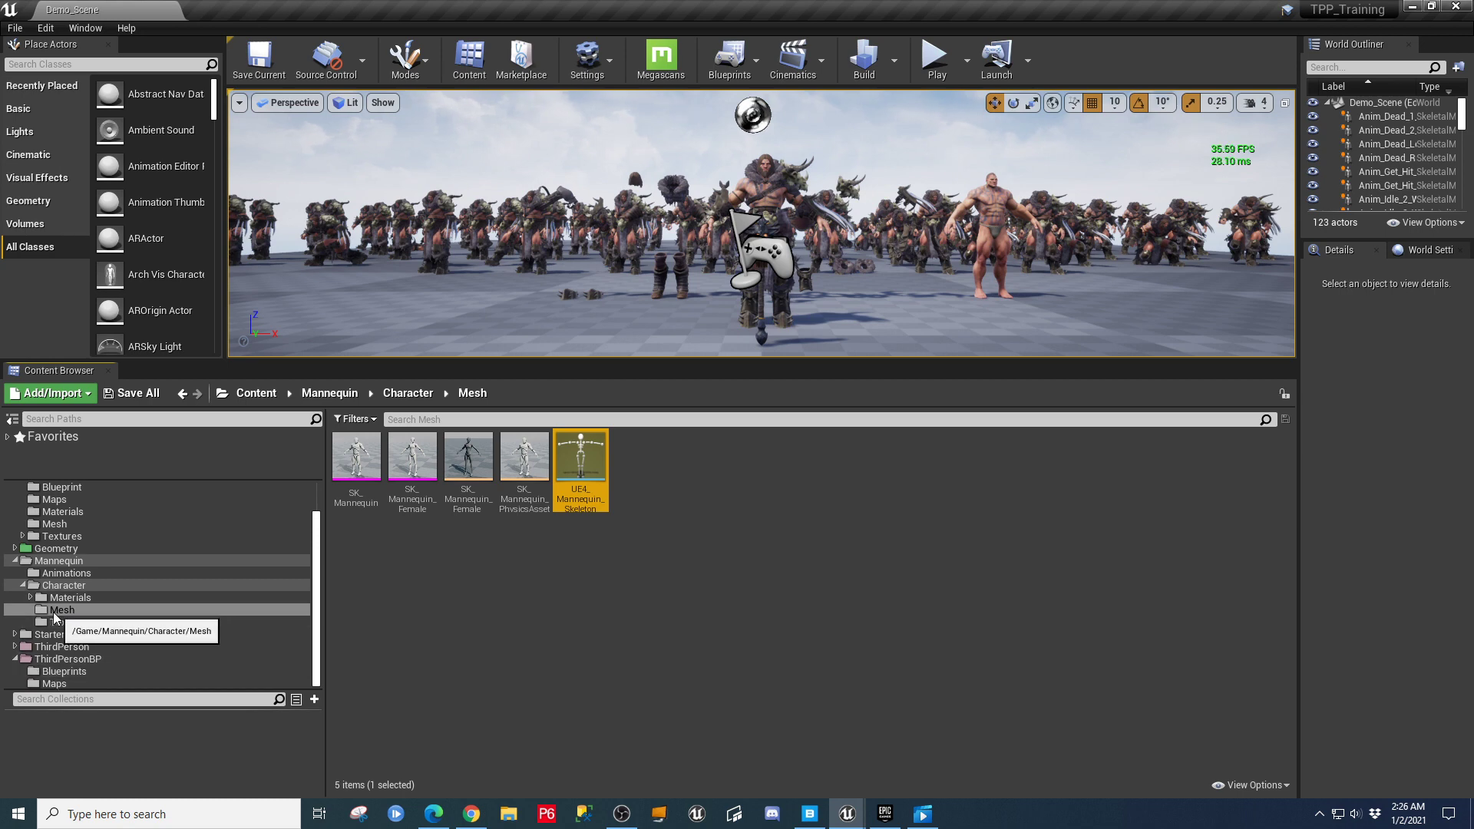
pyautogui.scroll(1, 95, 606)
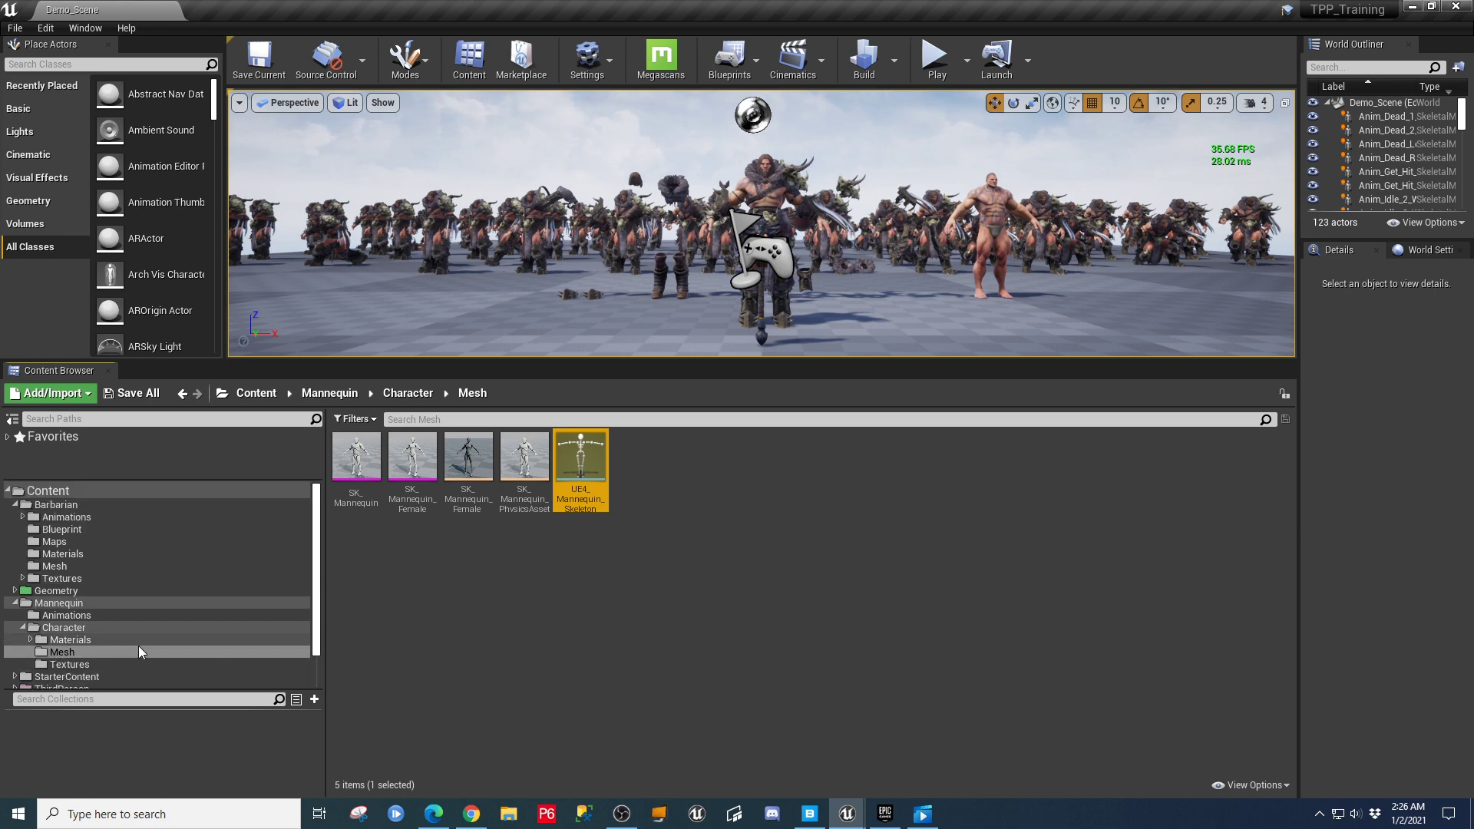
pyautogui.click(38, 567)
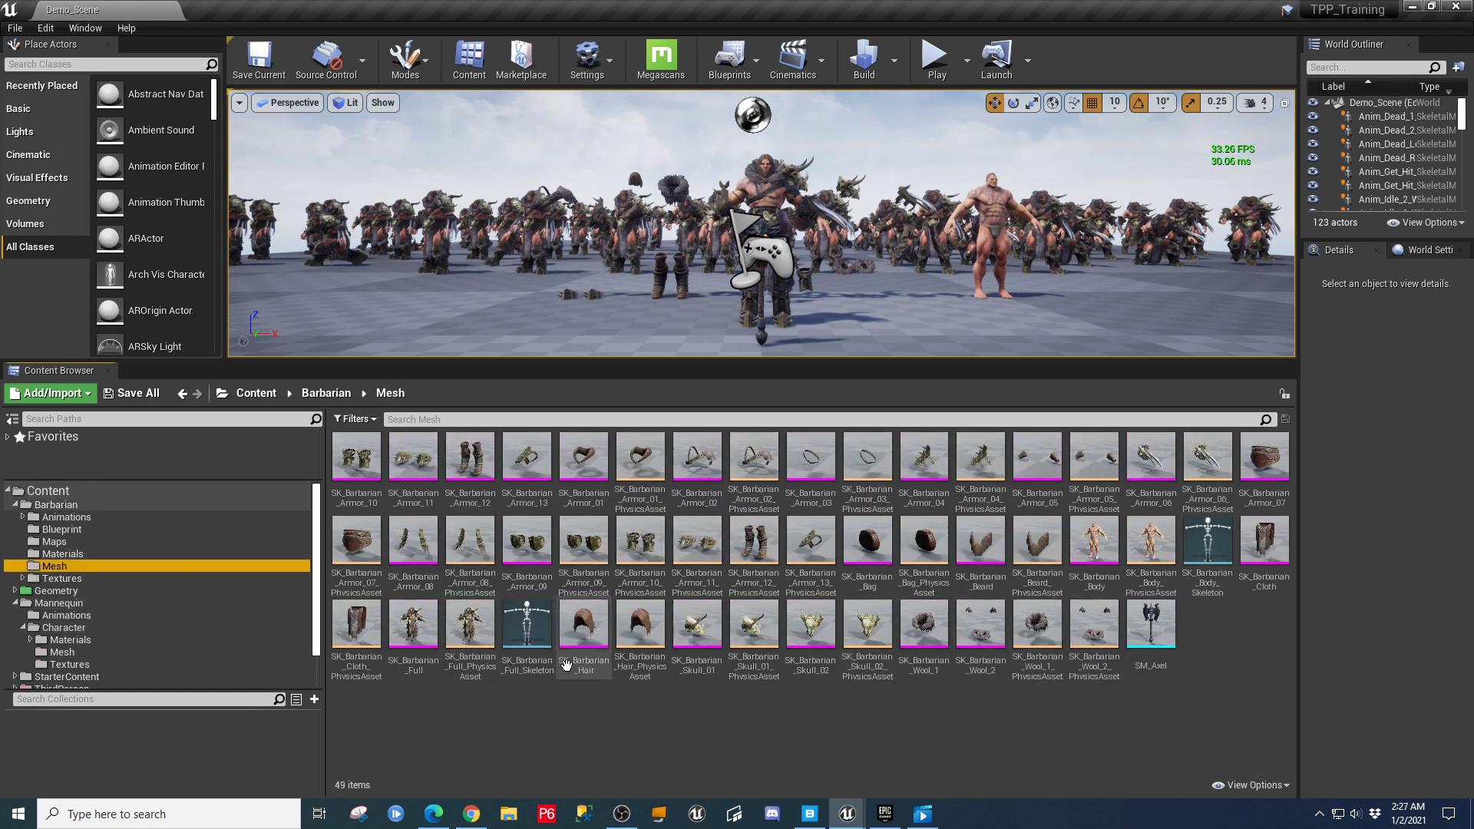
pyautogui.rightClick(1096, 545)
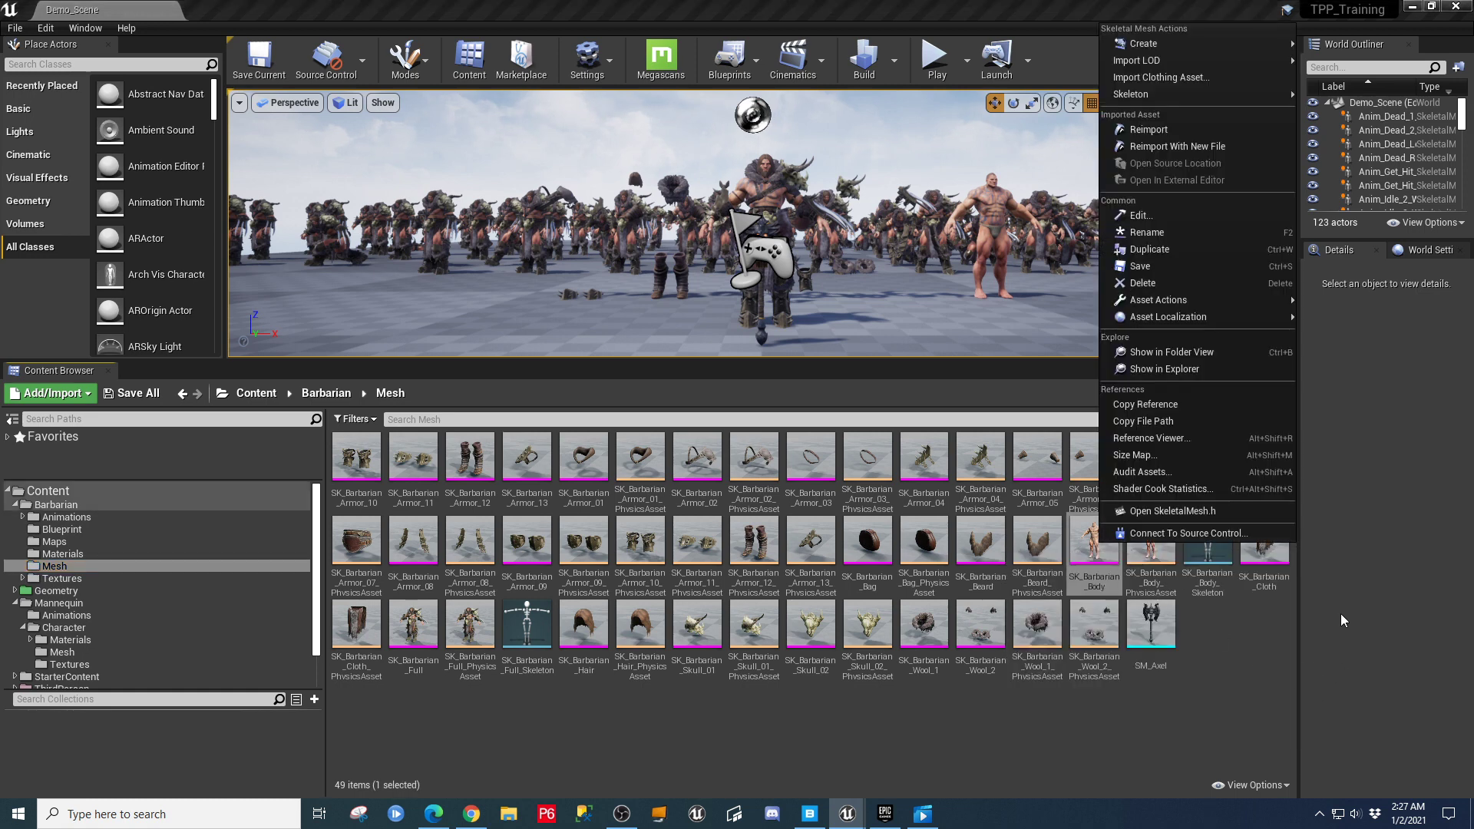
pyautogui.moveTo(1153, 94)
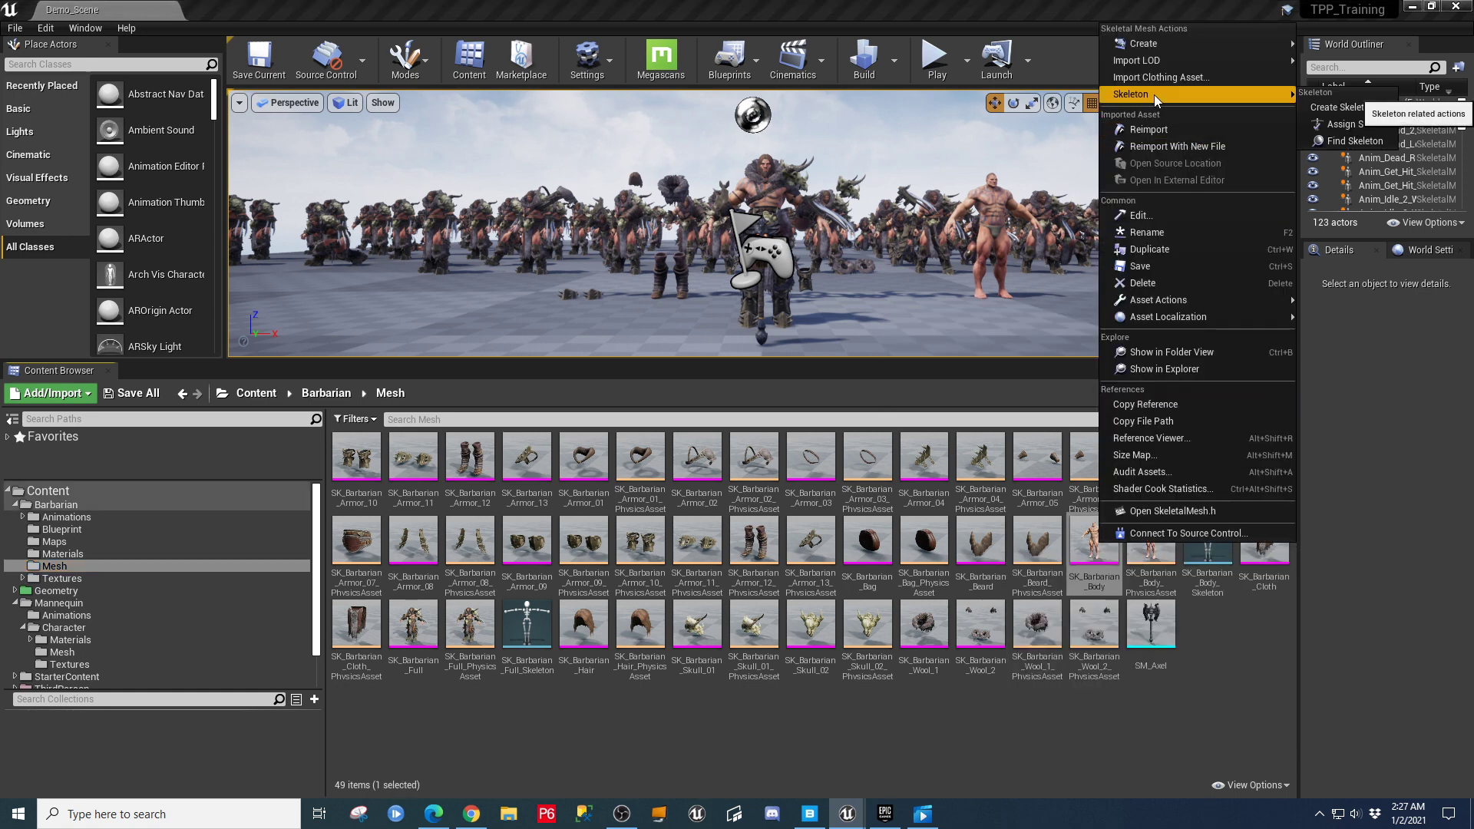
pyautogui.click(1344, 142)
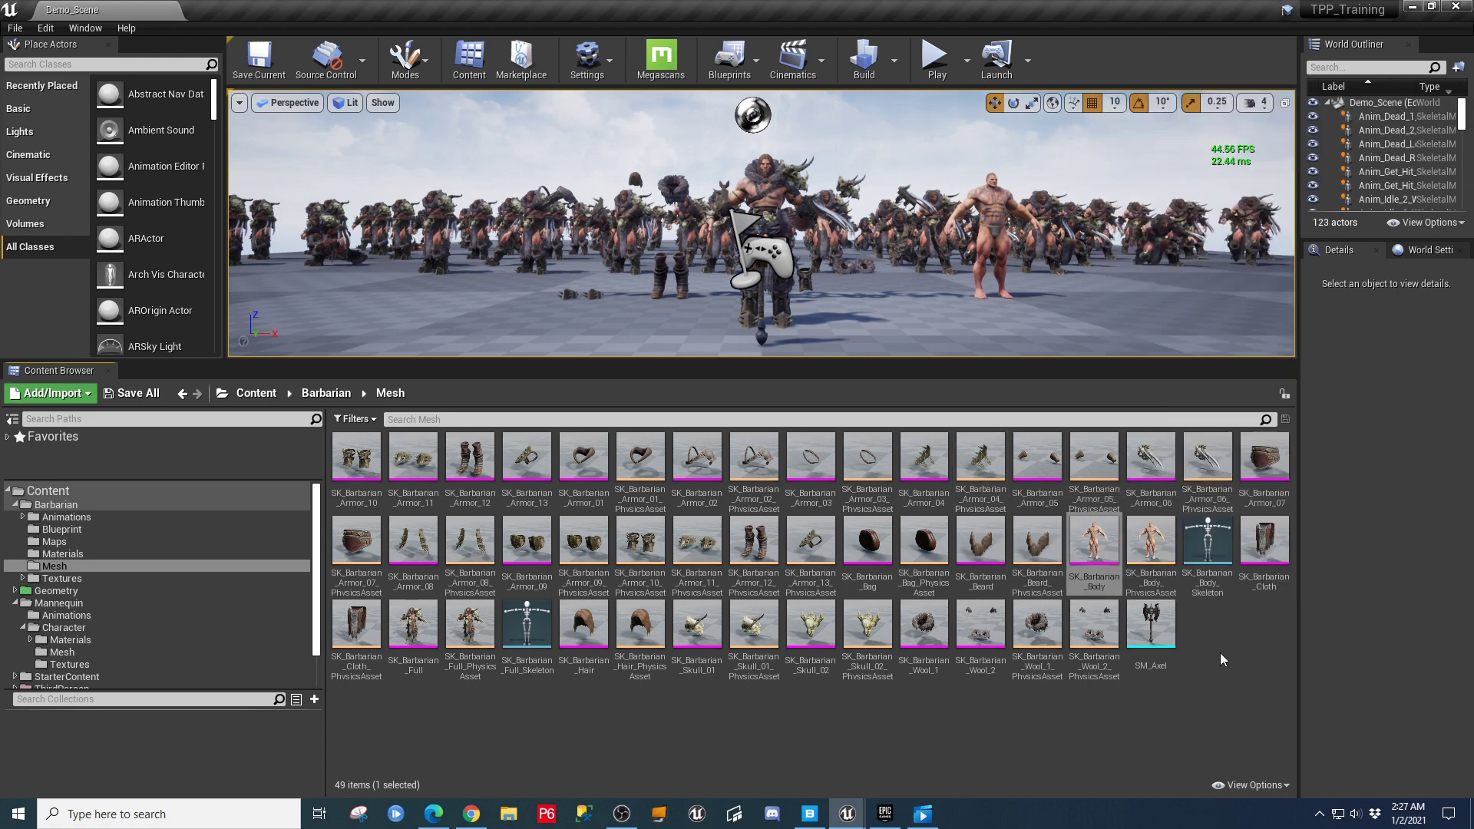
# Locate the skeleton asset used by the SK_Barbarian_Full skeletal mesh with Find Skeleton.
pyautogui.rightClick(427, 632)
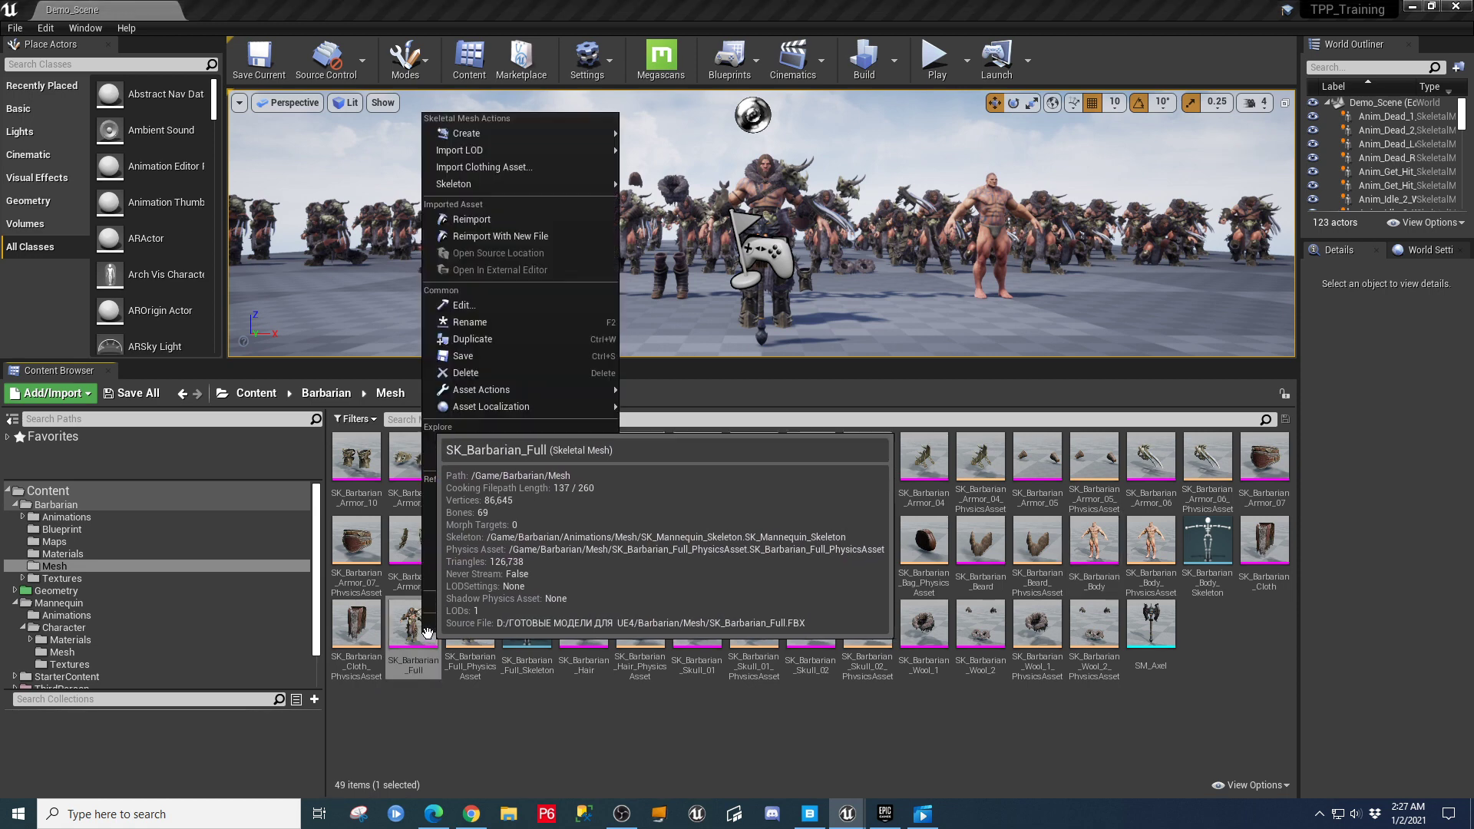
pyautogui.moveTo(504, 191)
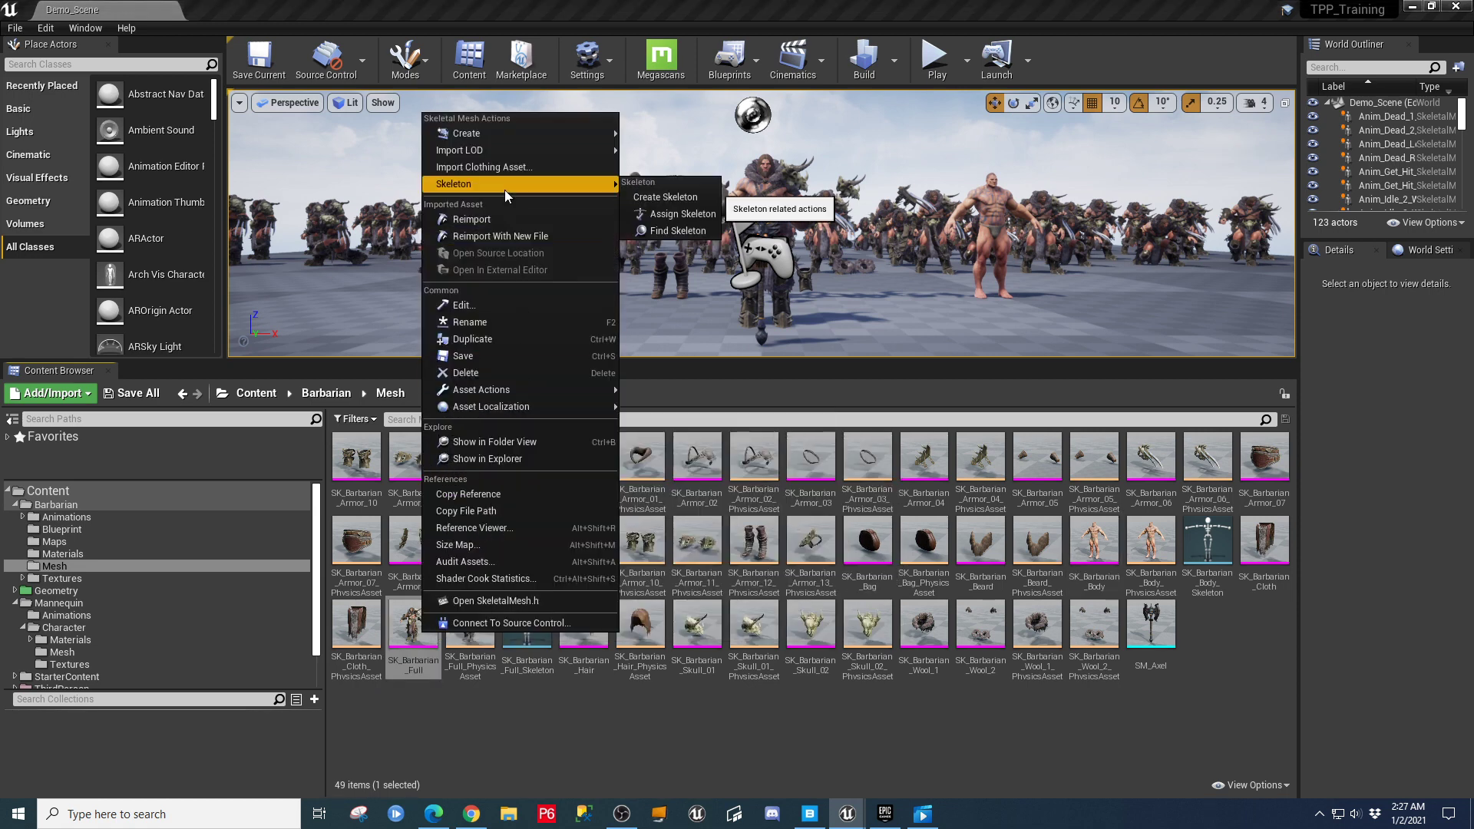
pyautogui.click(668, 230)
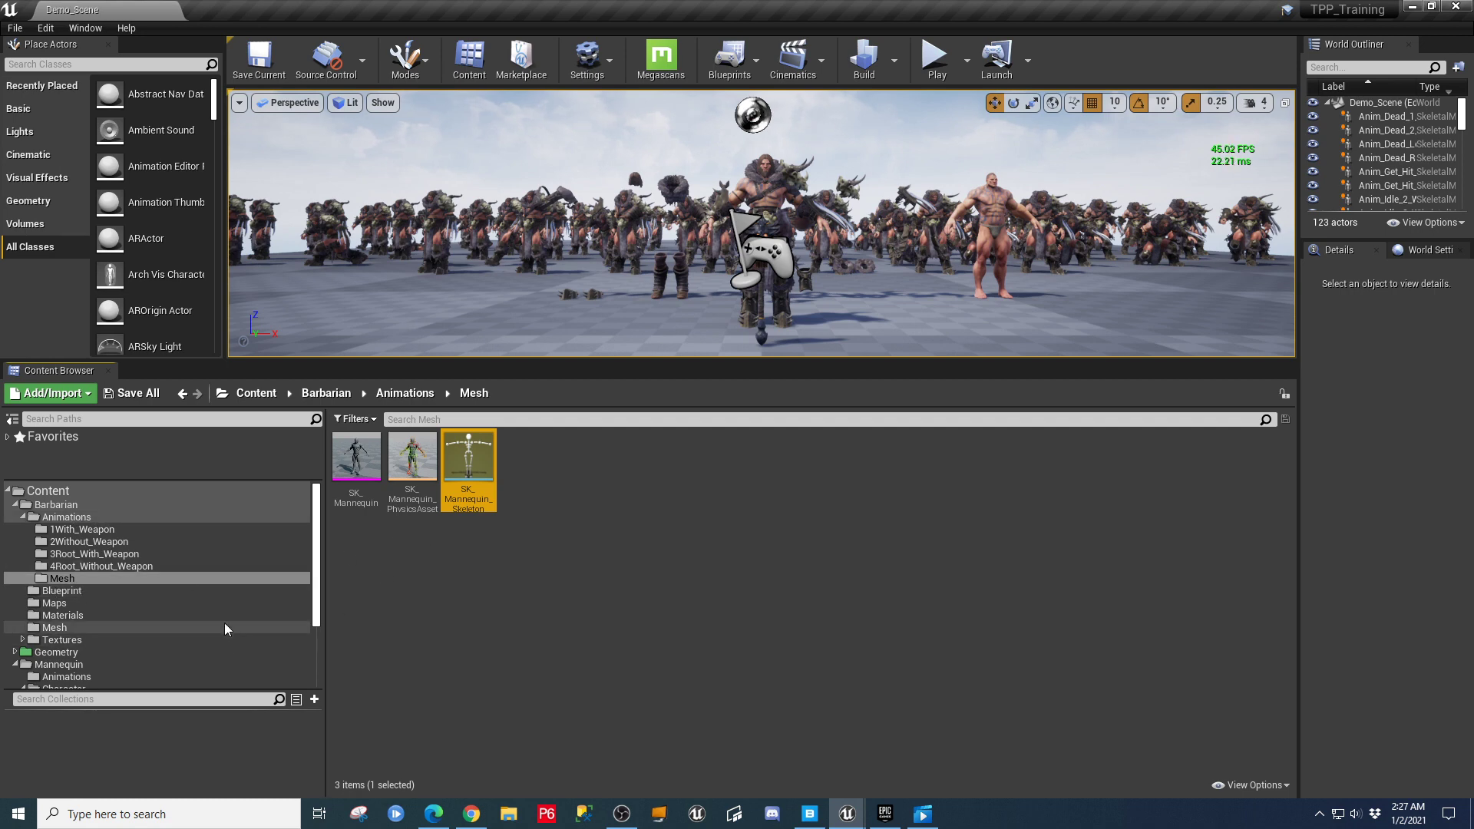
# Open SK_Mannequin_Skeleton from the Mesh folder inside Barbarian's Animations folder.
pyautogui.click(64, 627)
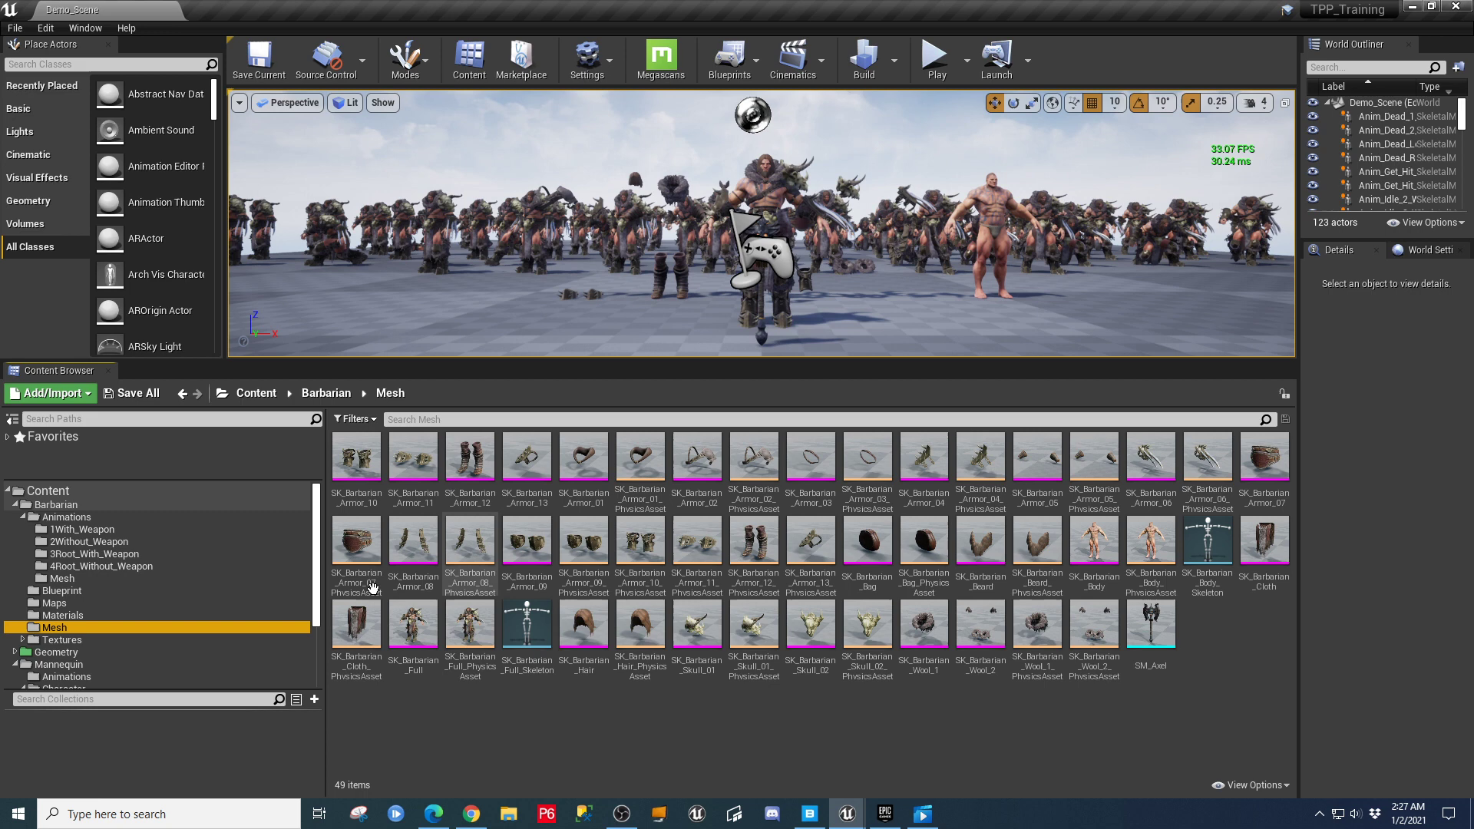
pyautogui.click(64, 579)
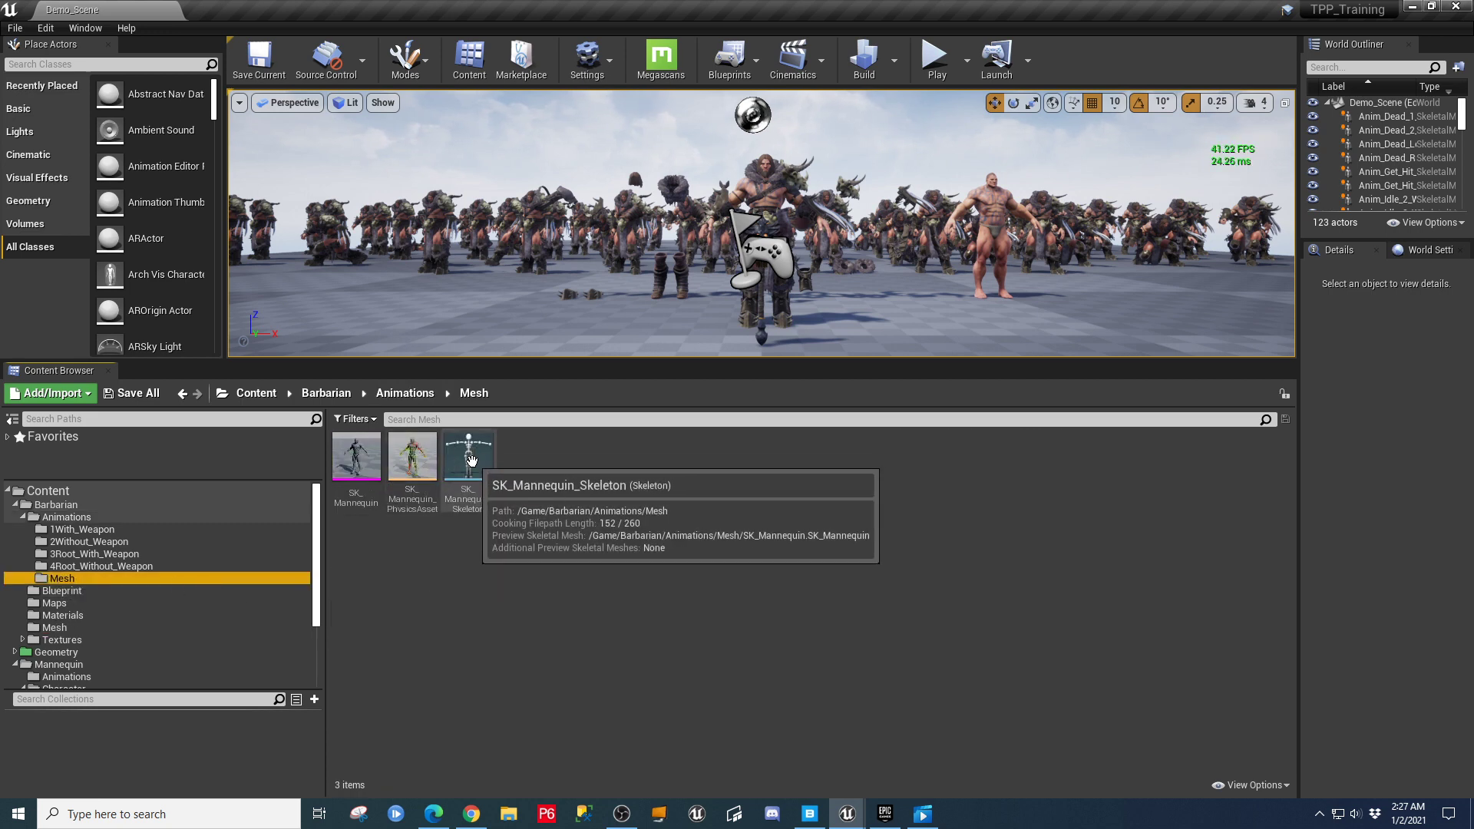
pyautogui.doubleClick(469, 461)
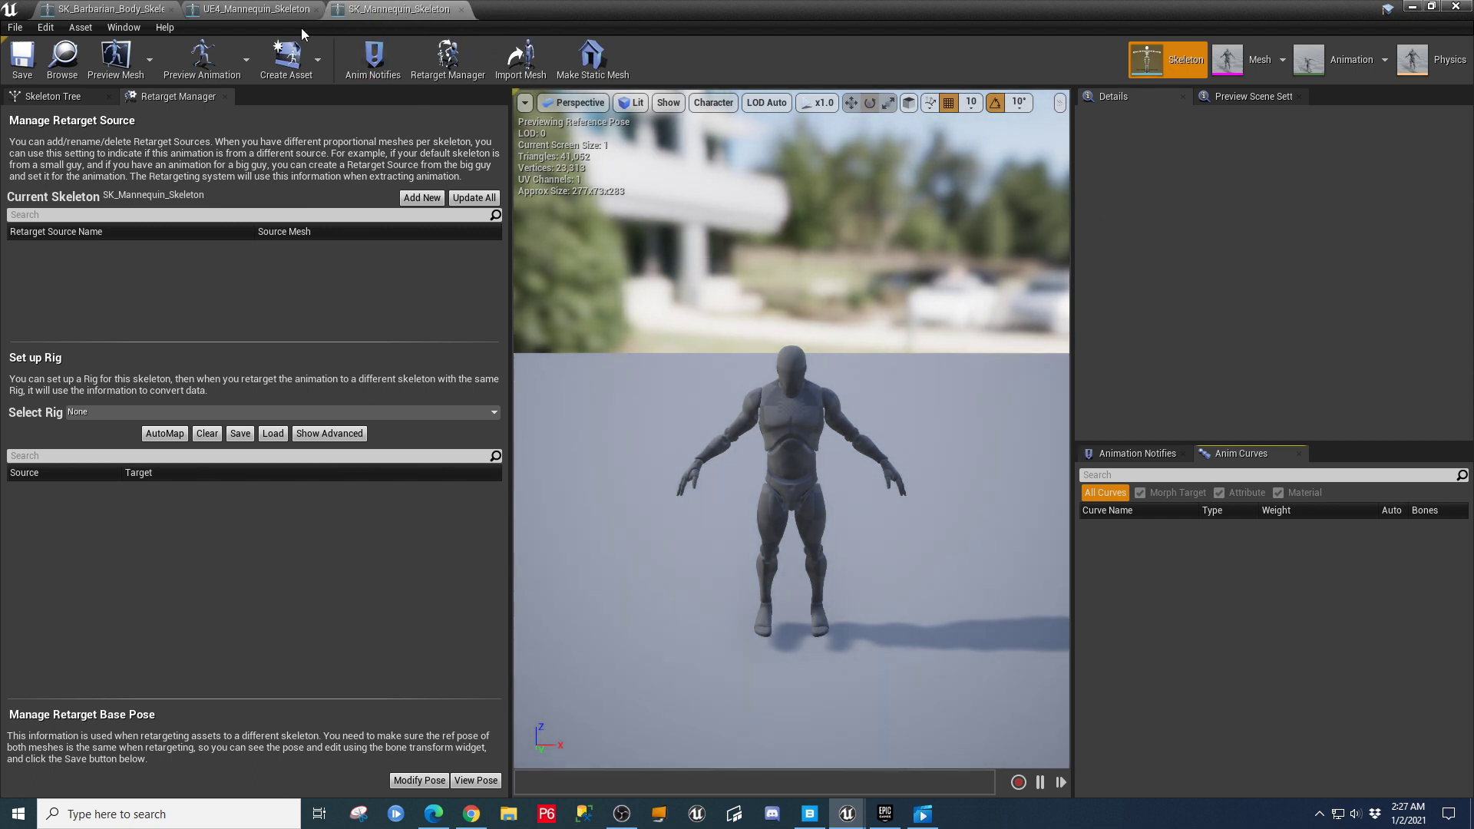
# Set SK_Barbarian_Full as the preview mesh of SK_Mannequin_Skeleton.
pyautogui.click(257, 8)
pyautogui.click(395, 8)
pyautogui.click(149, 60)
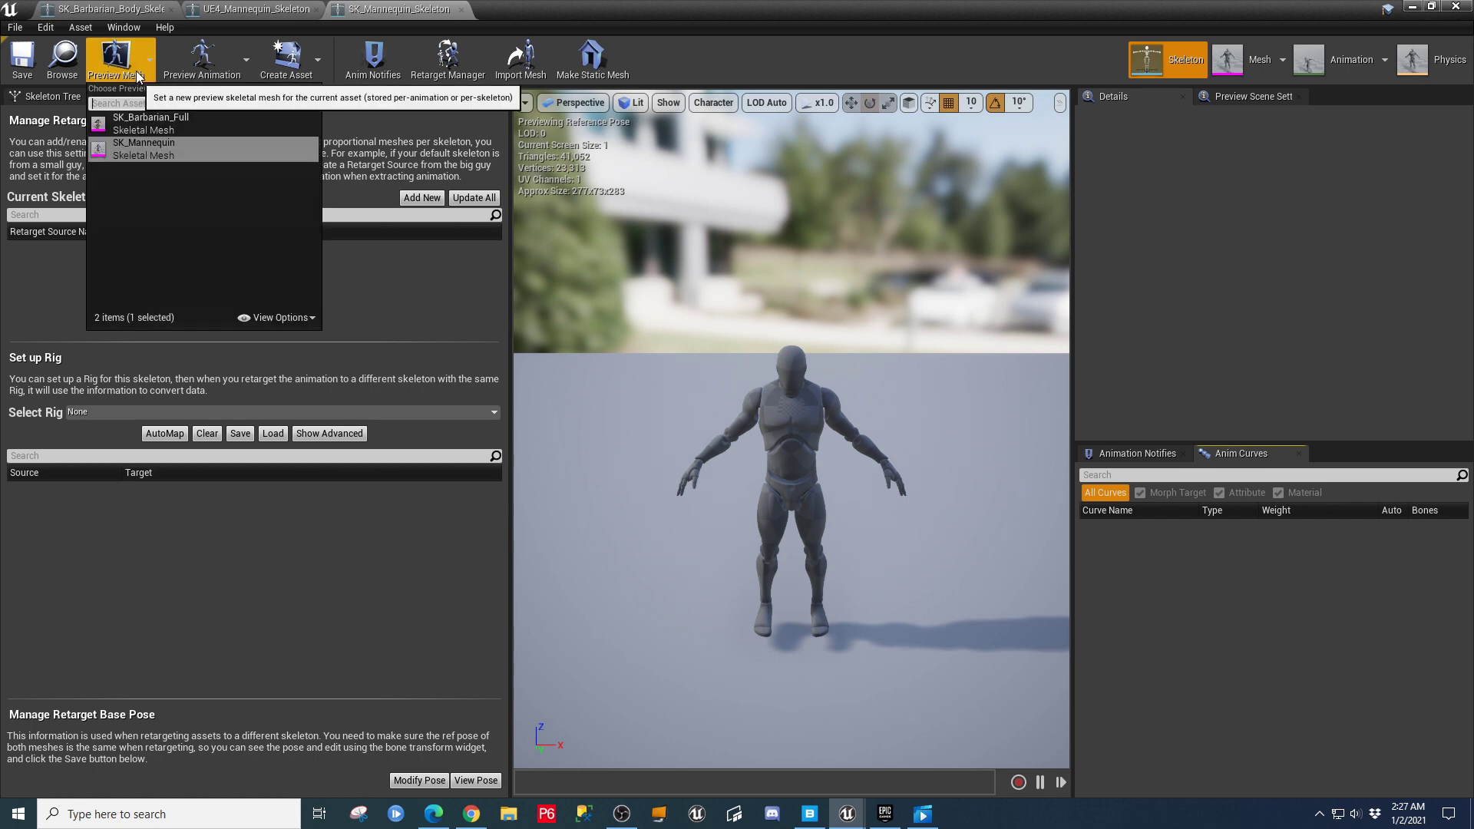
pyautogui.click(166, 122)
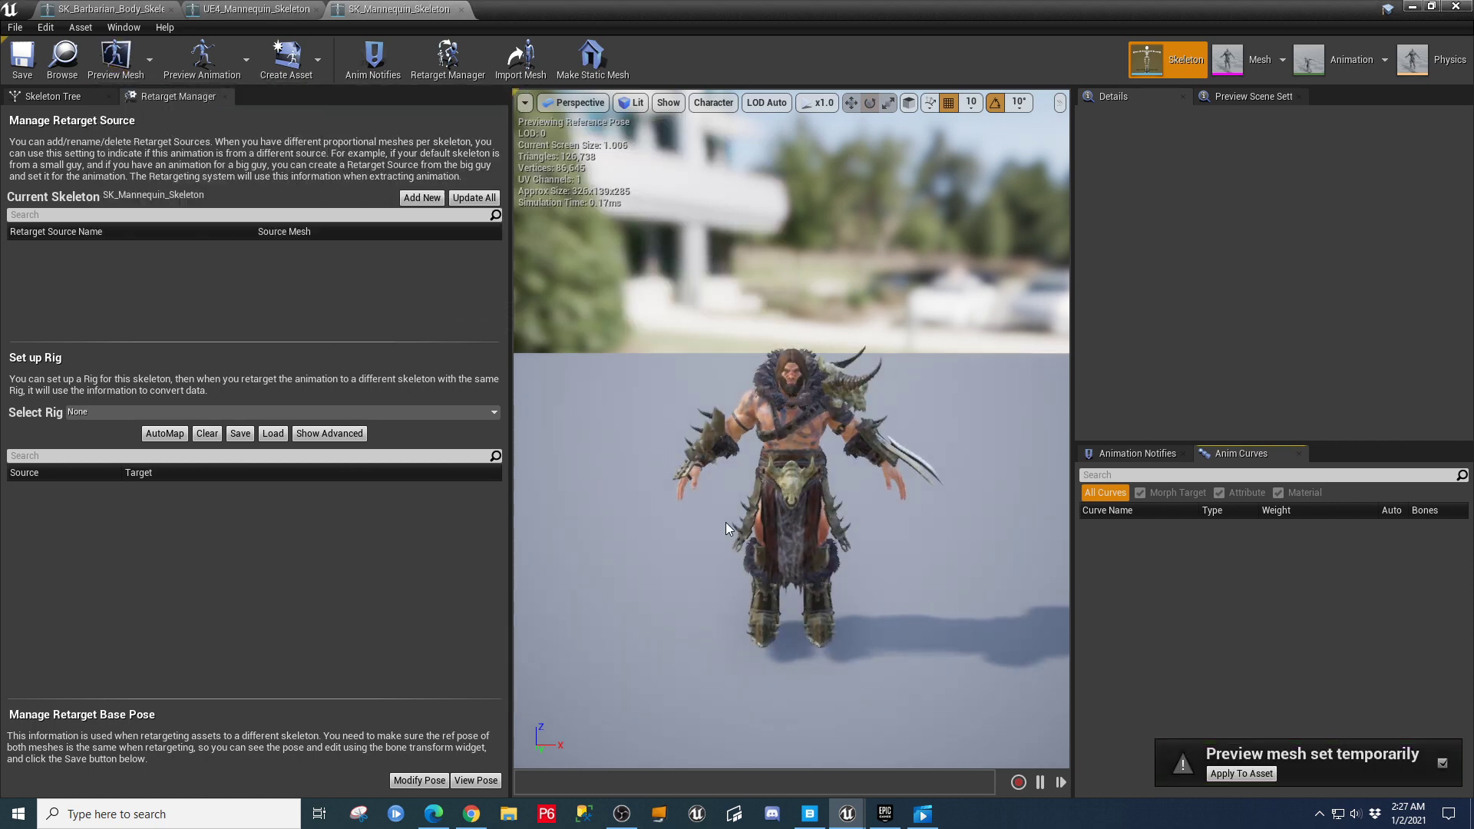
# Apply the temporary preview mesh to the SK_Mannequin_Skeleton asset and display the preview scene settings.
pyautogui.scroll(8, 726, 522)
pyautogui.scroll(-6, 798, 513)
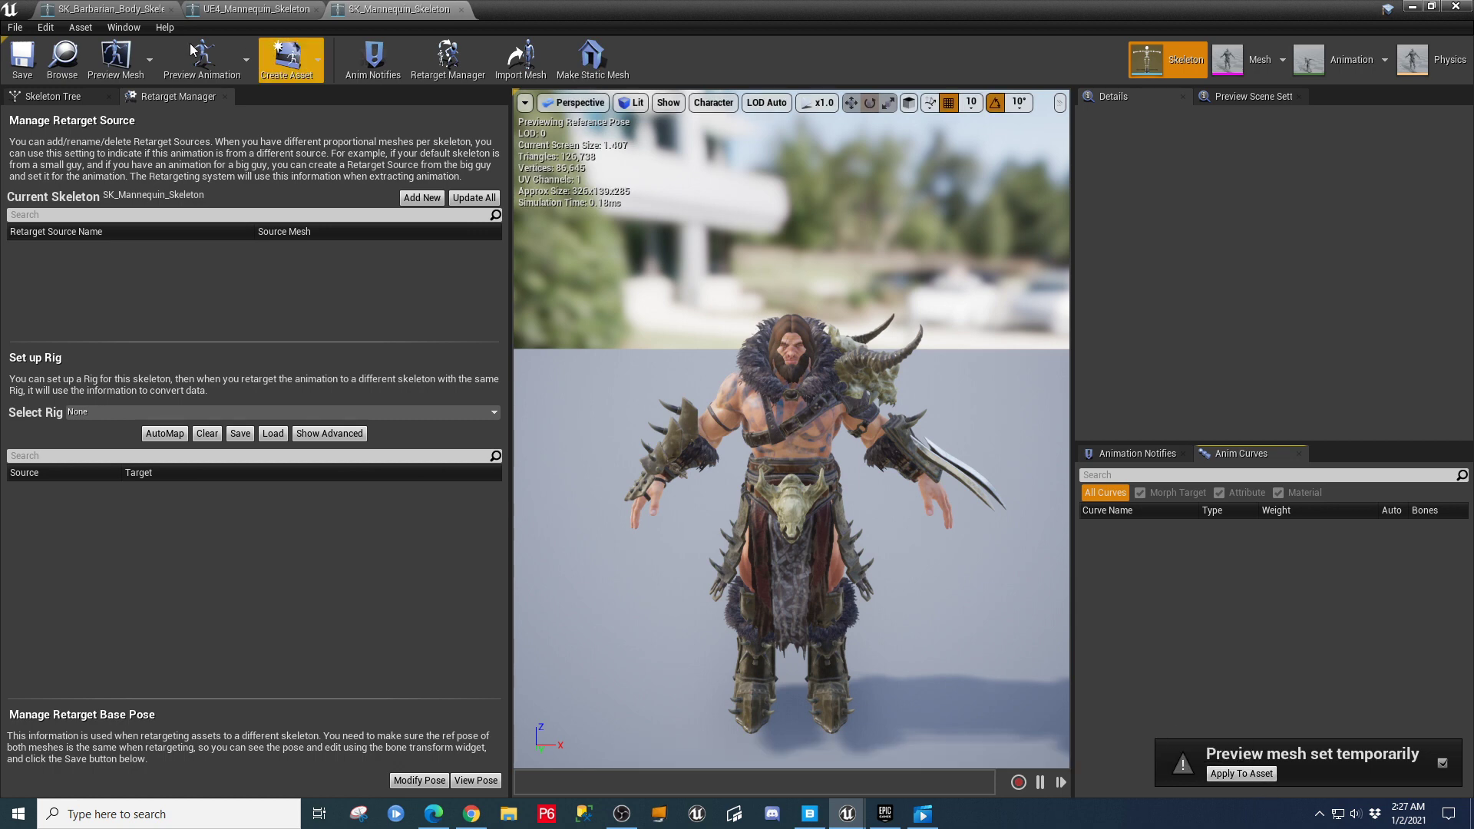
pyautogui.click(1240, 773)
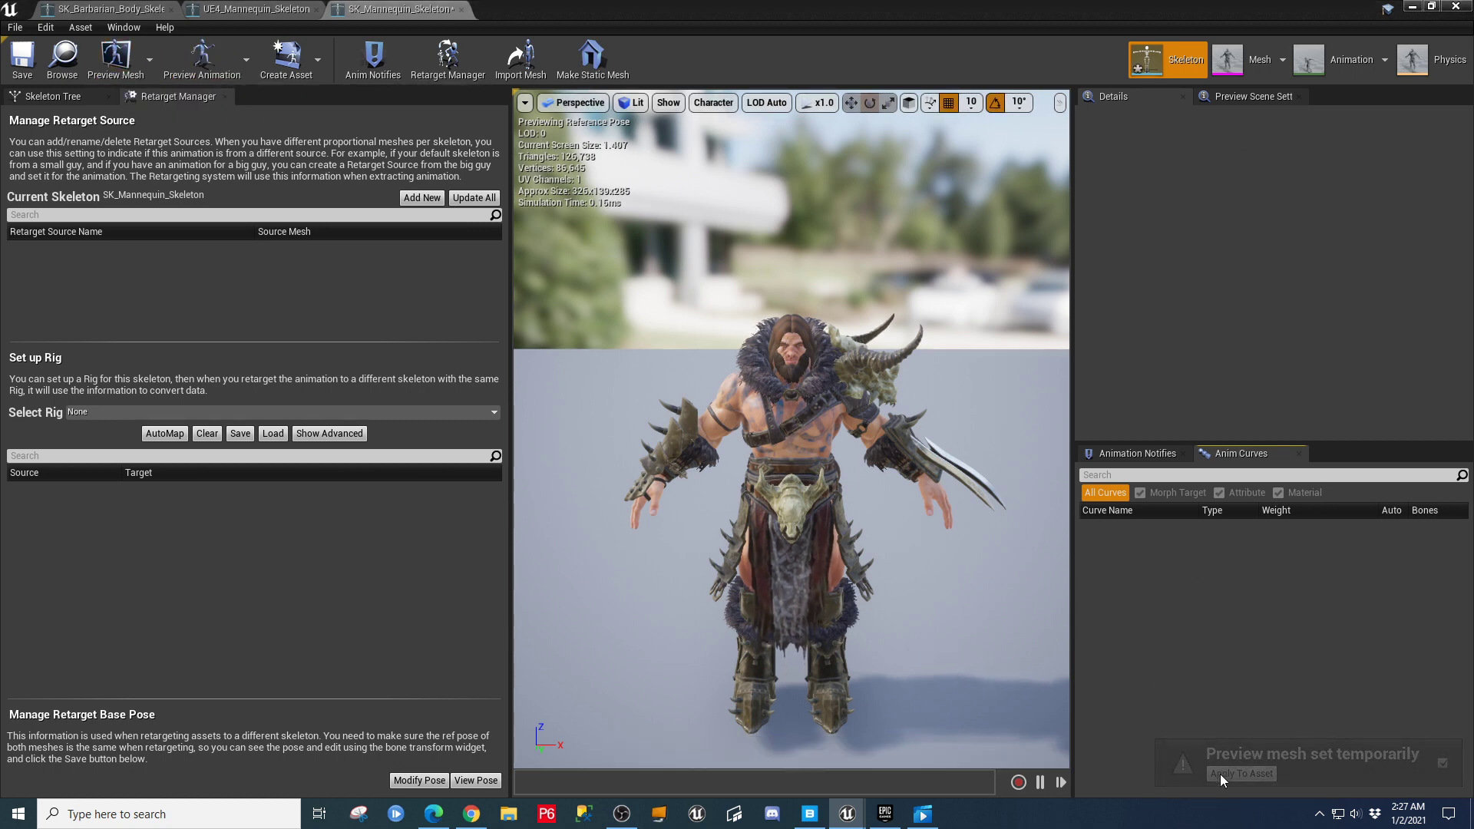
pyautogui.click(1253, 96)
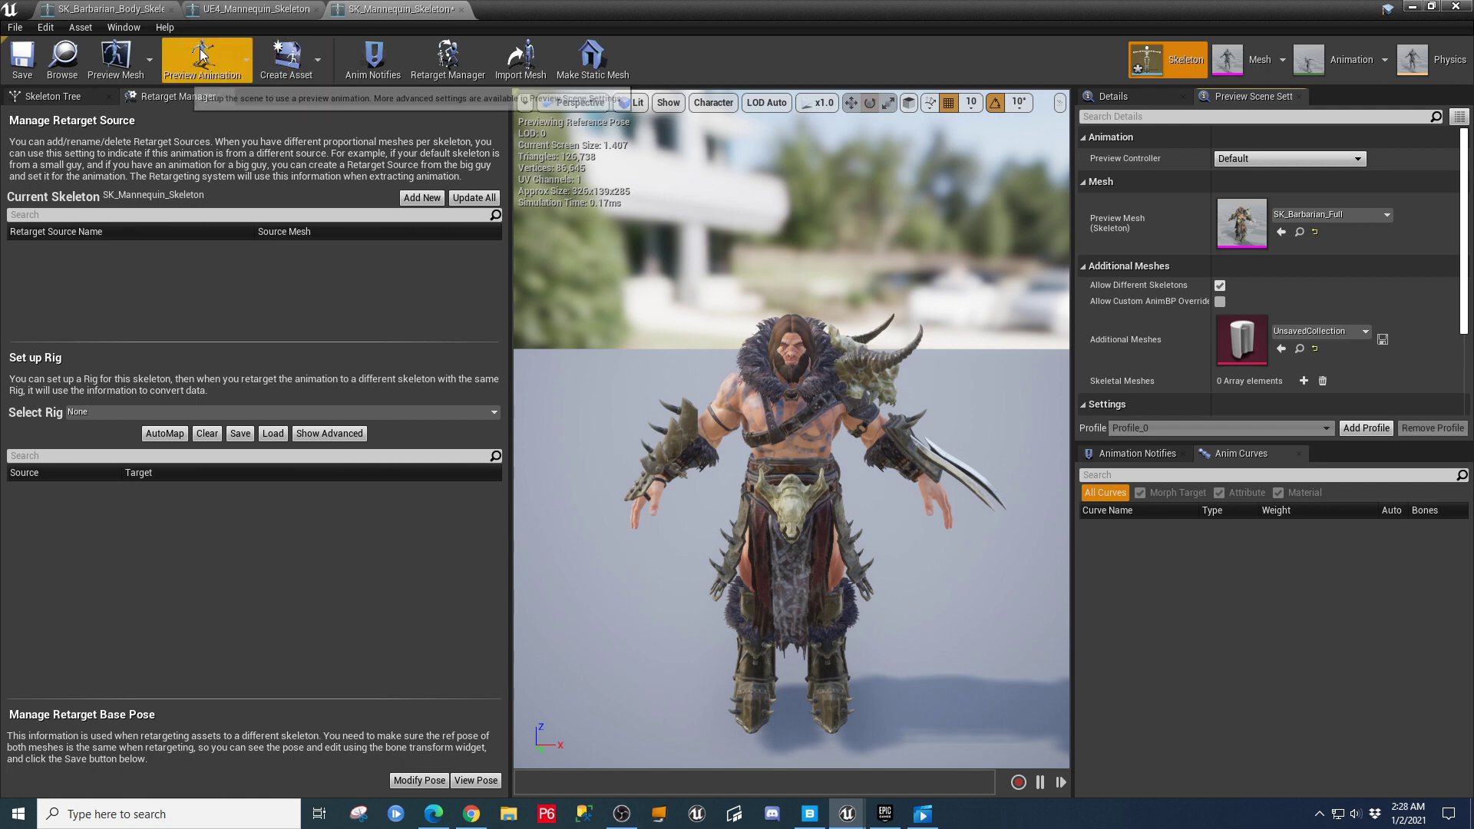
# Close the editors of SK_Mannequin_Skeleton, SK_Barbarian_Body_Skeleton and UE4_Mannequin_Skeleton.
pyautogui.click(461, 10)
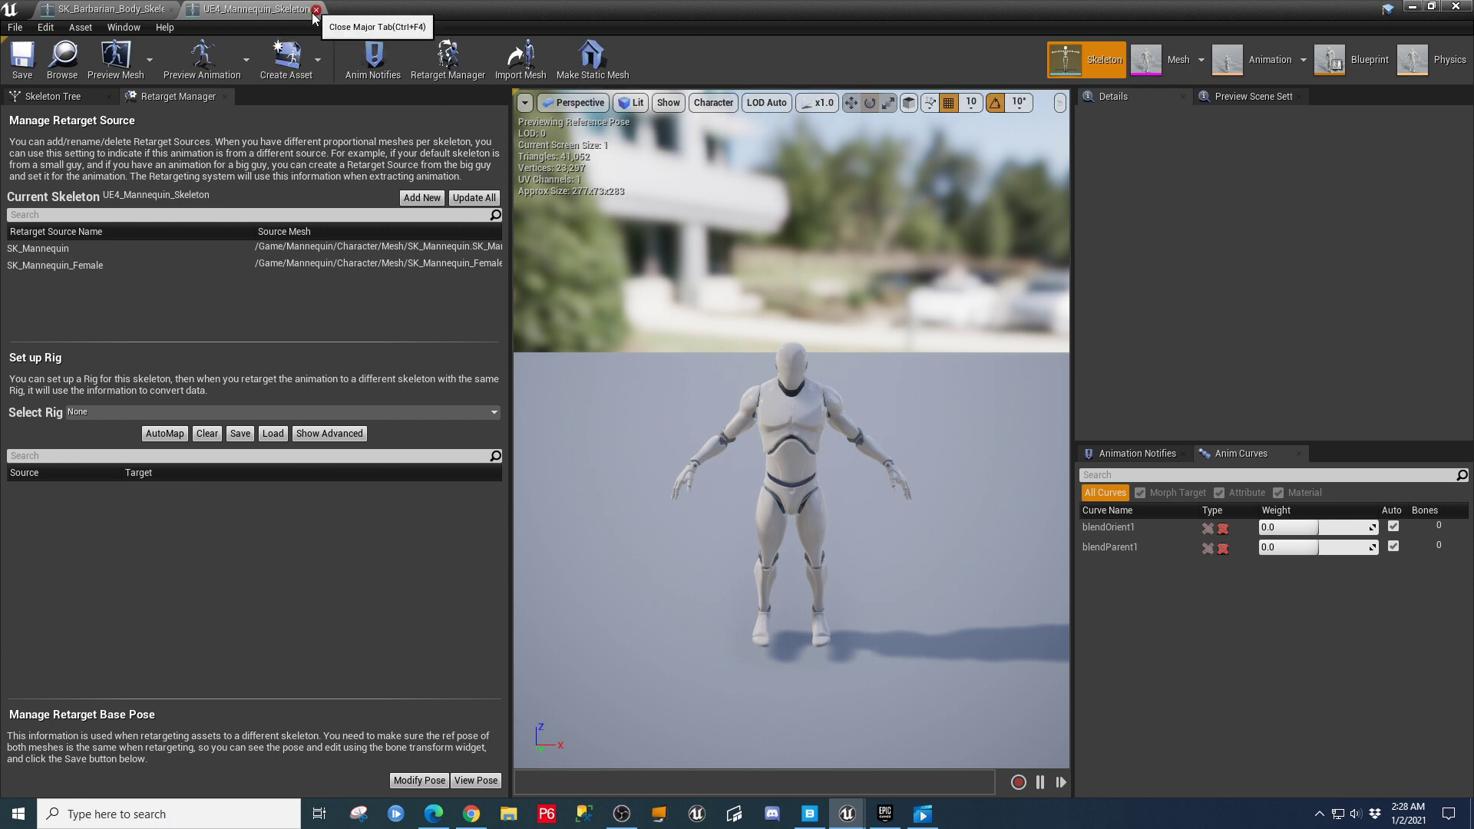
pyautogui.click(153, 10)
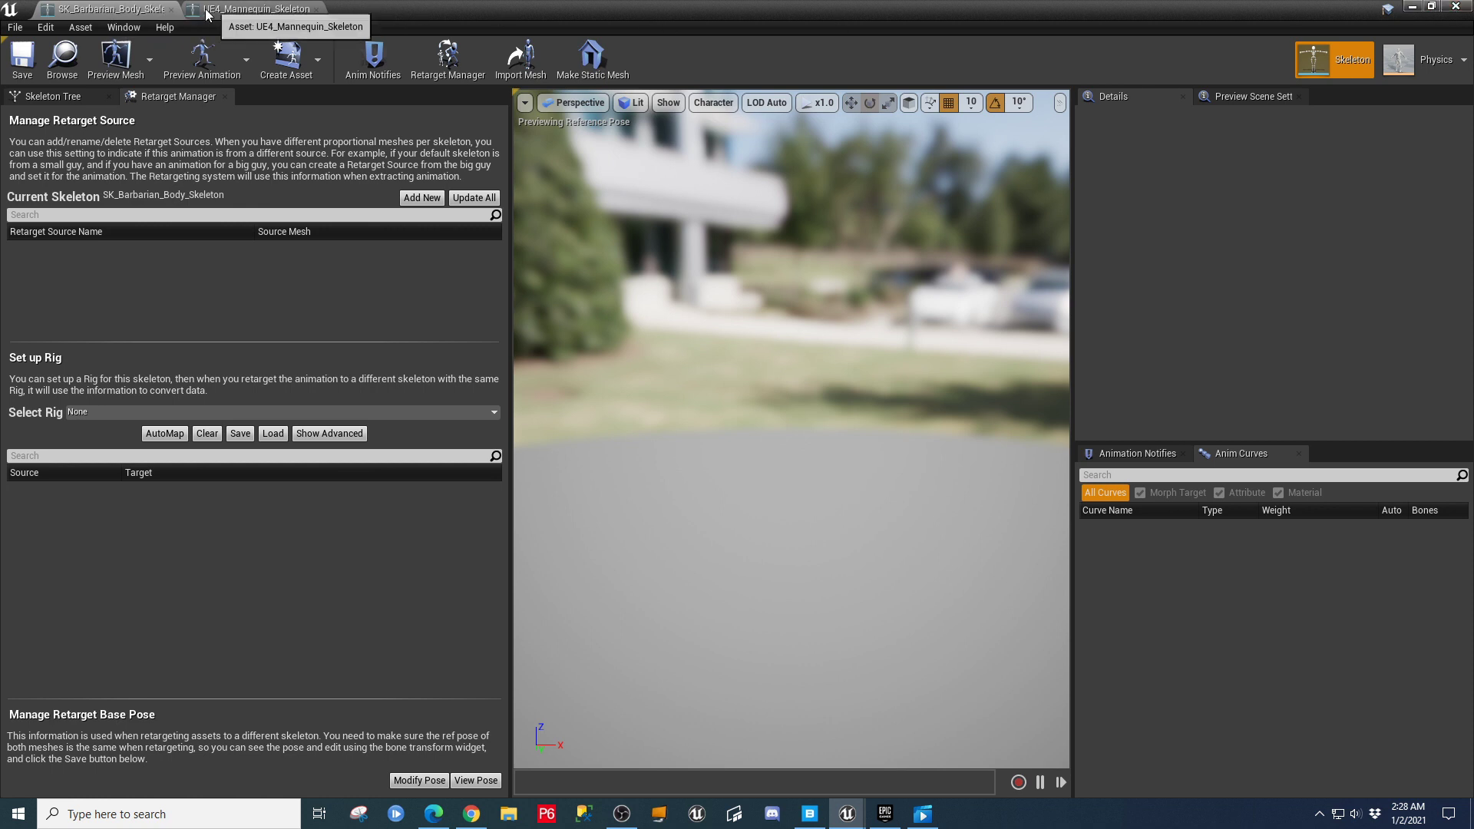
pyautogui.click(172, 10)
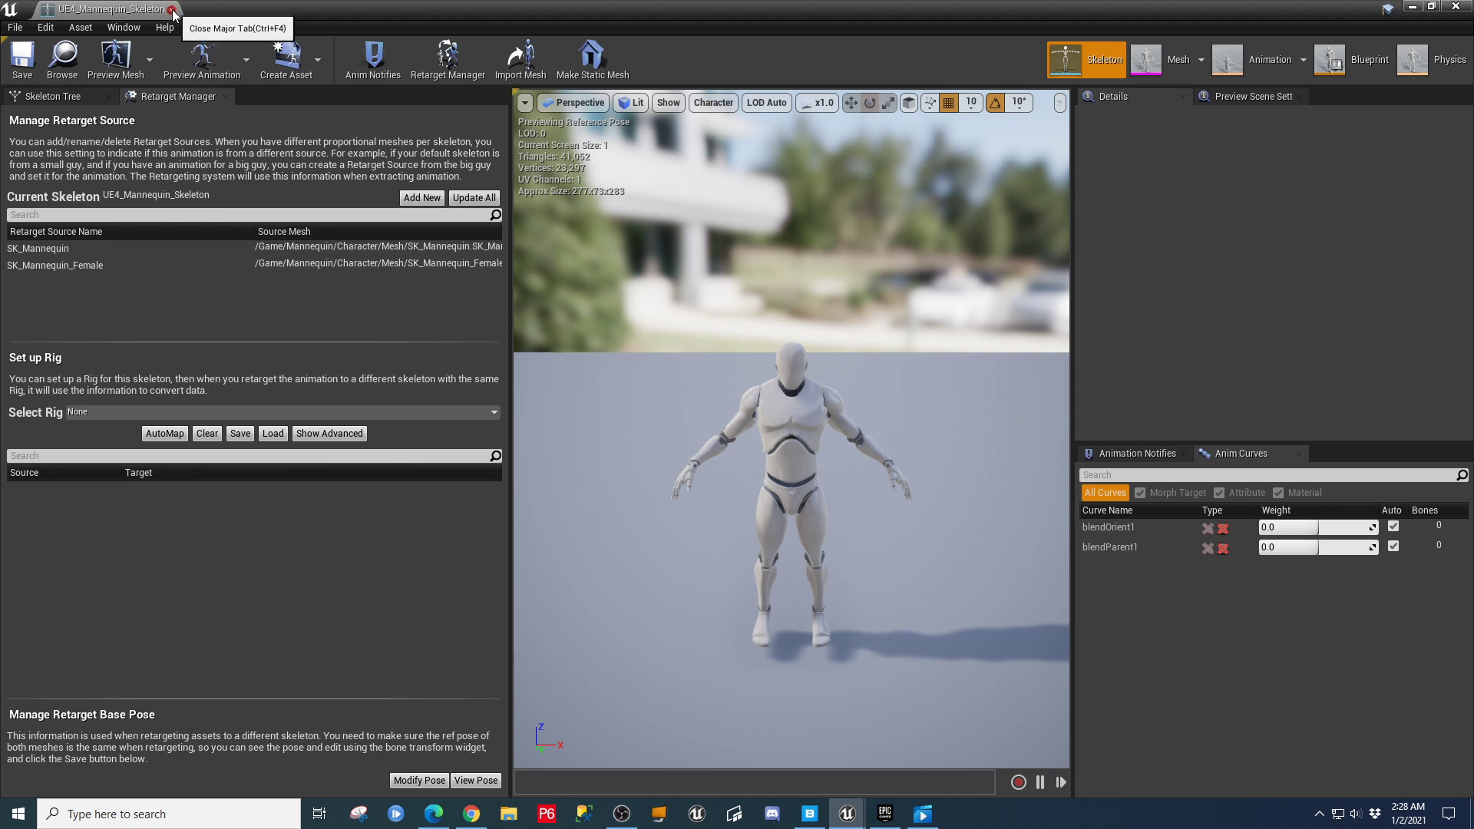
pyautogui.click(172, 10)
# Start assigning a skeleton to the SK_Barbarian_Body skeletal mesh in Barbarian's Mesh folder.
pyautogui.scroll(-3, 215, 576)
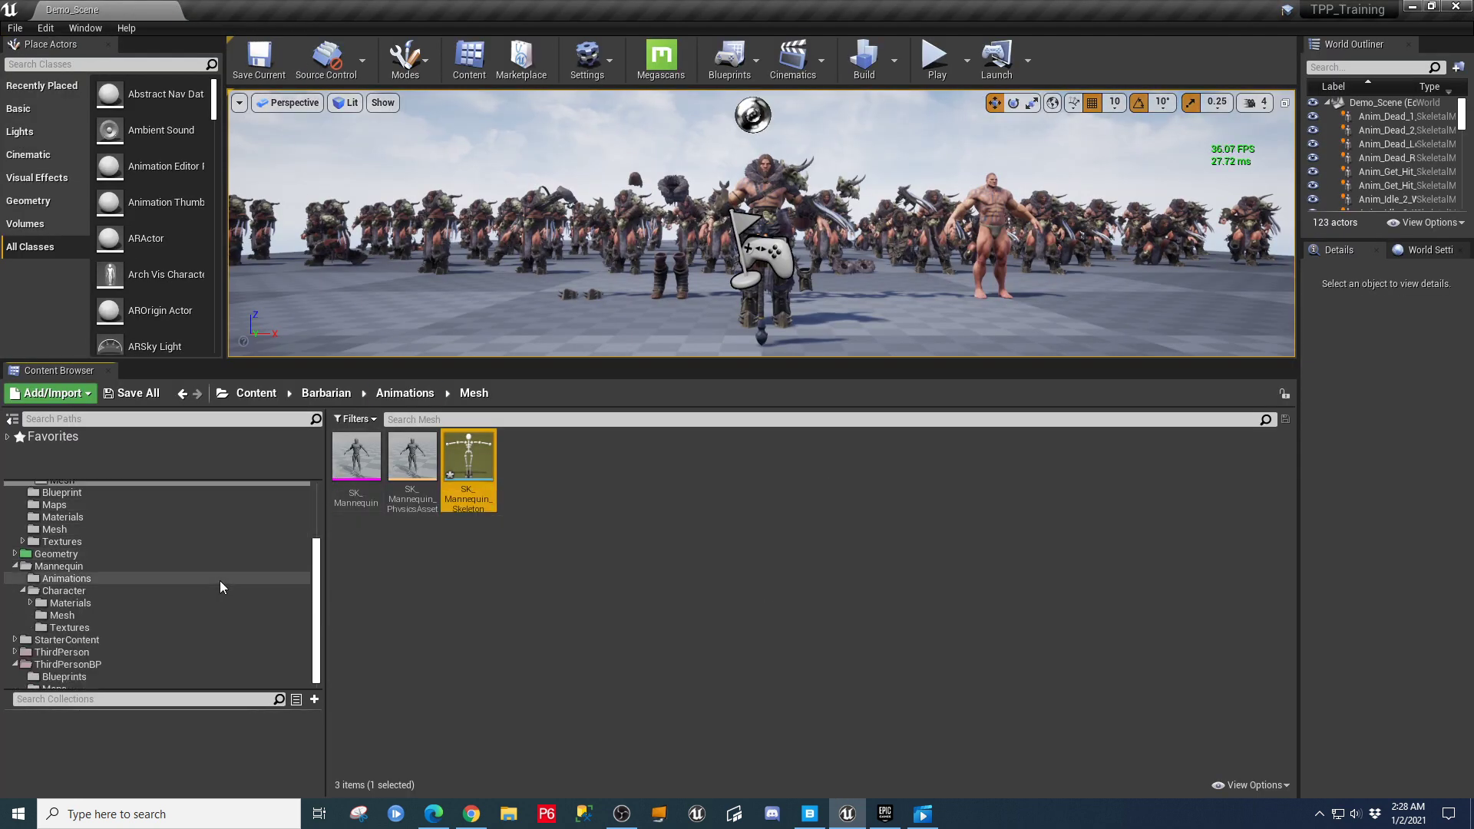
pyautogui.scroll(3, 131, 565)
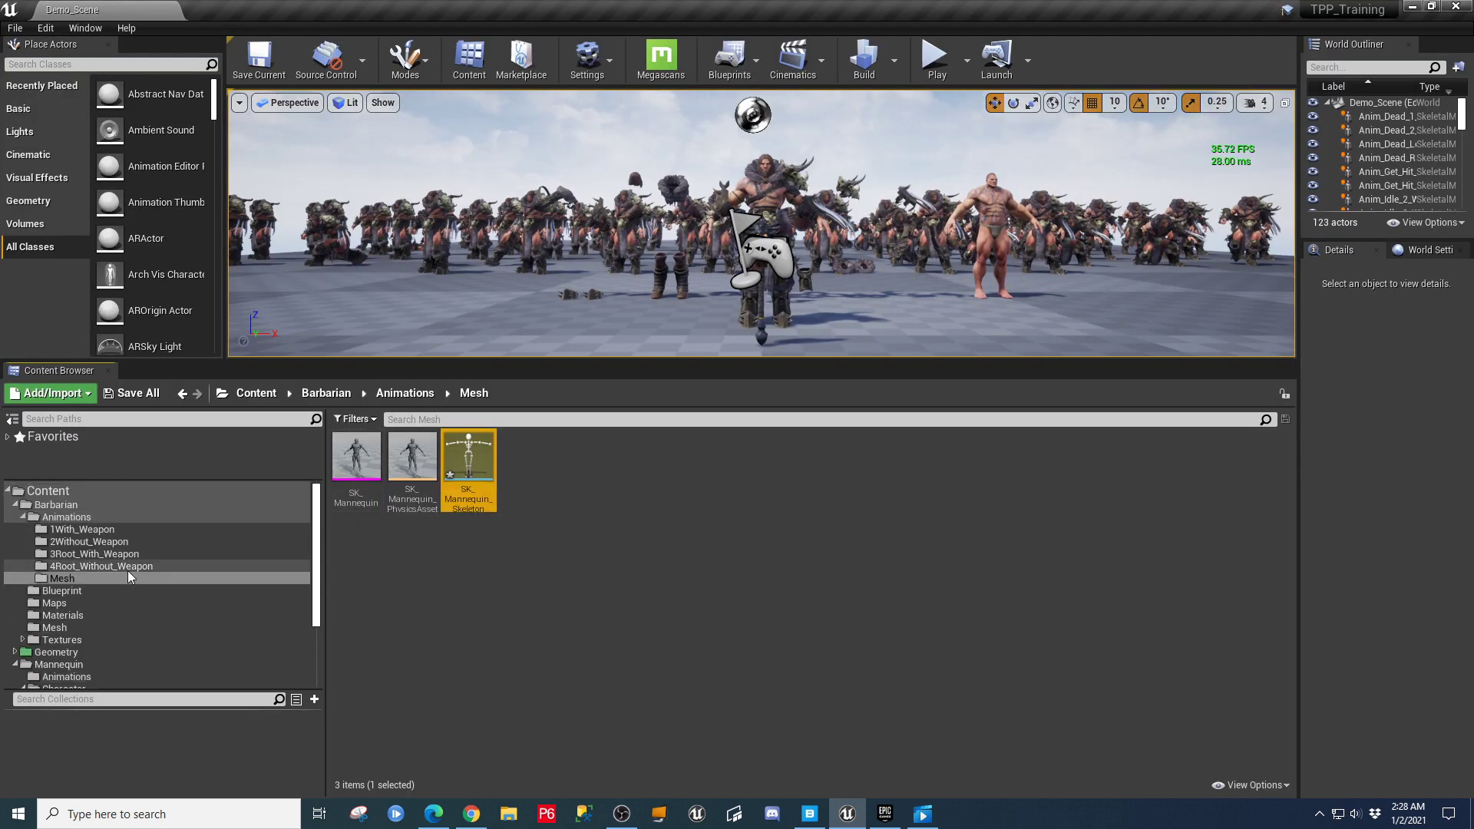
pyautogui.click(54, 628)
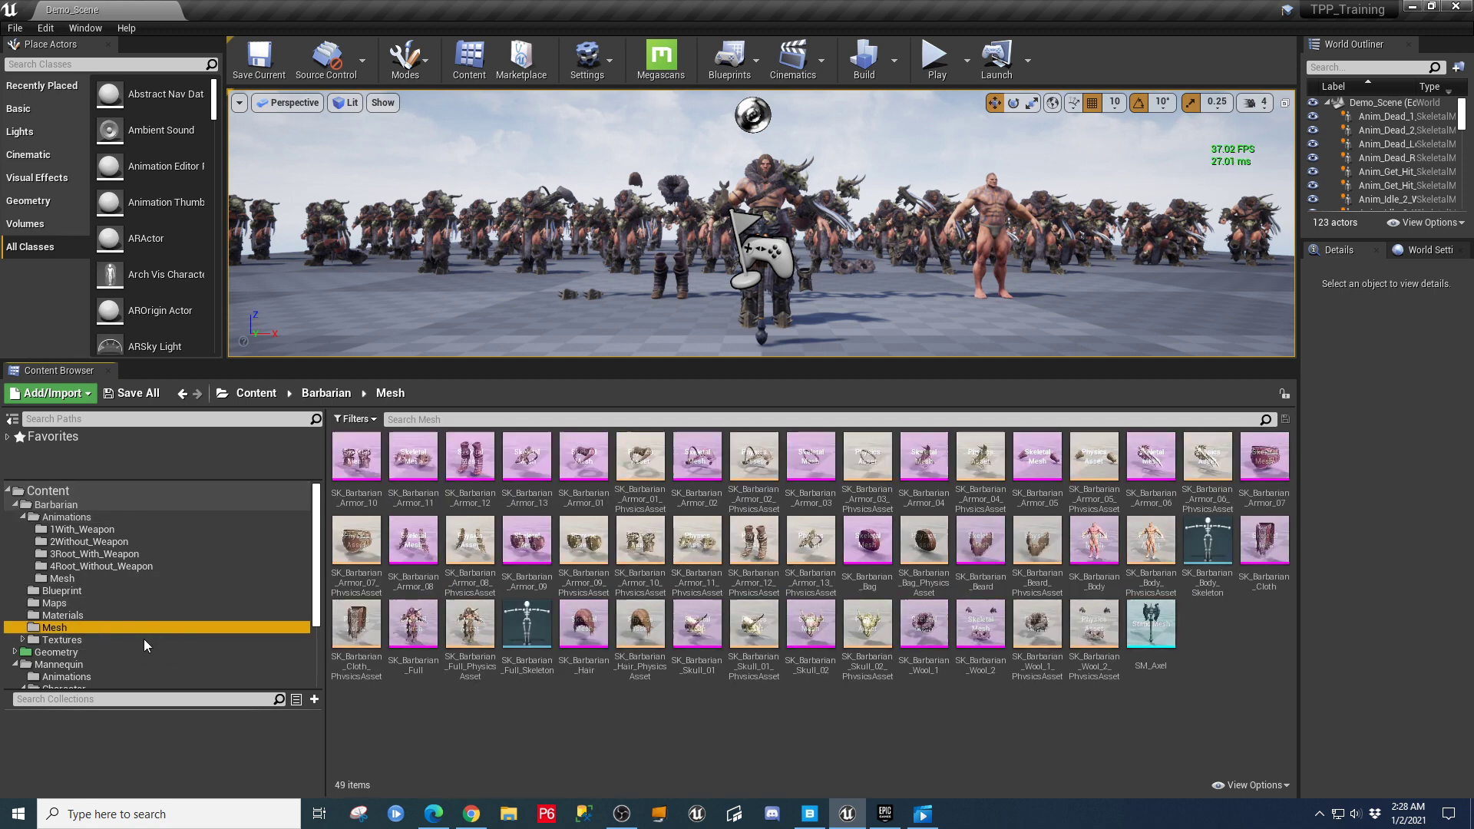
pyautogui.click(1096, 547)
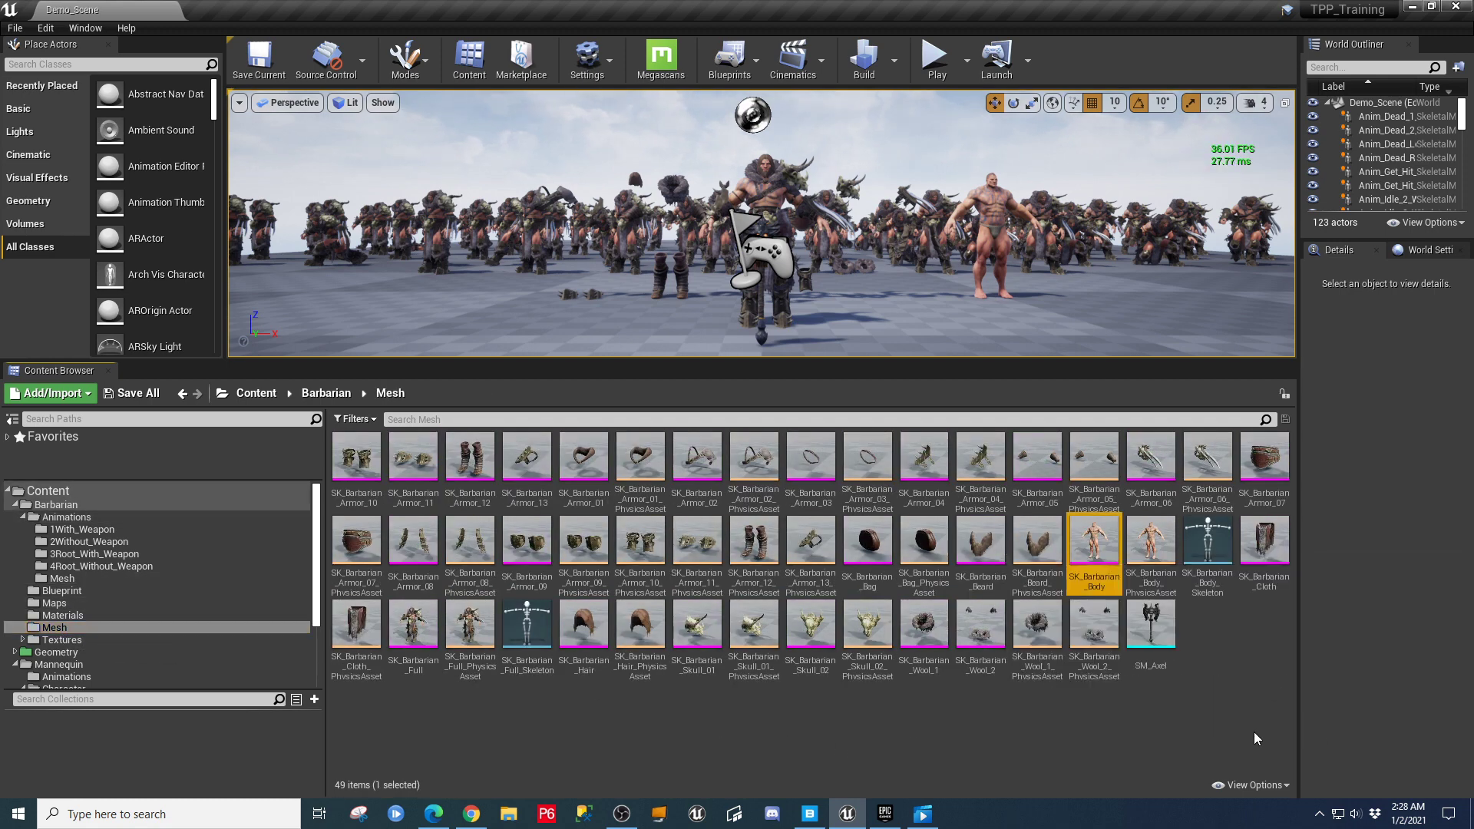
pyautogui.rightClick(1094, 548)
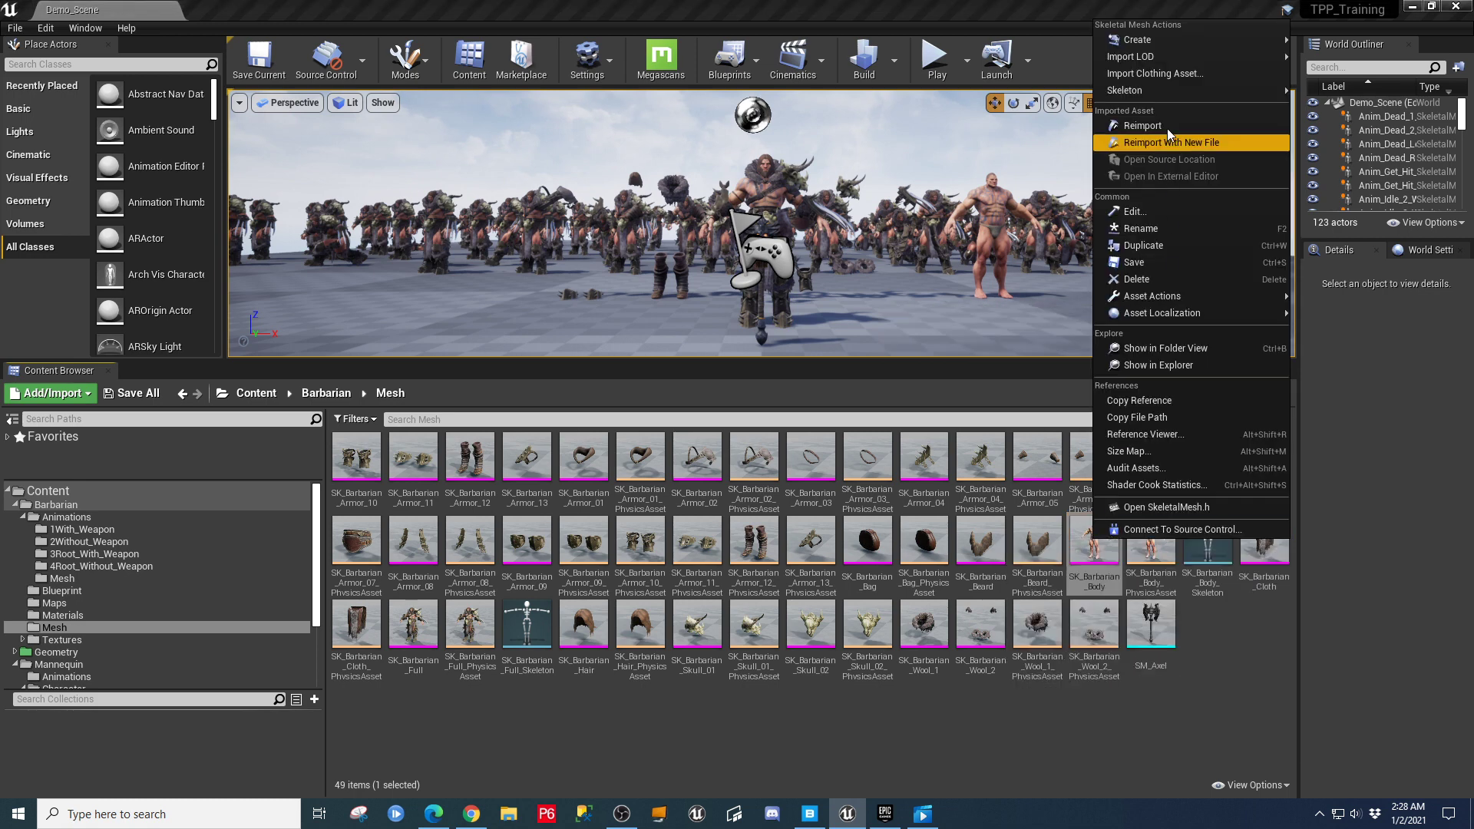
pyautogui.moveTo(1166, 95)
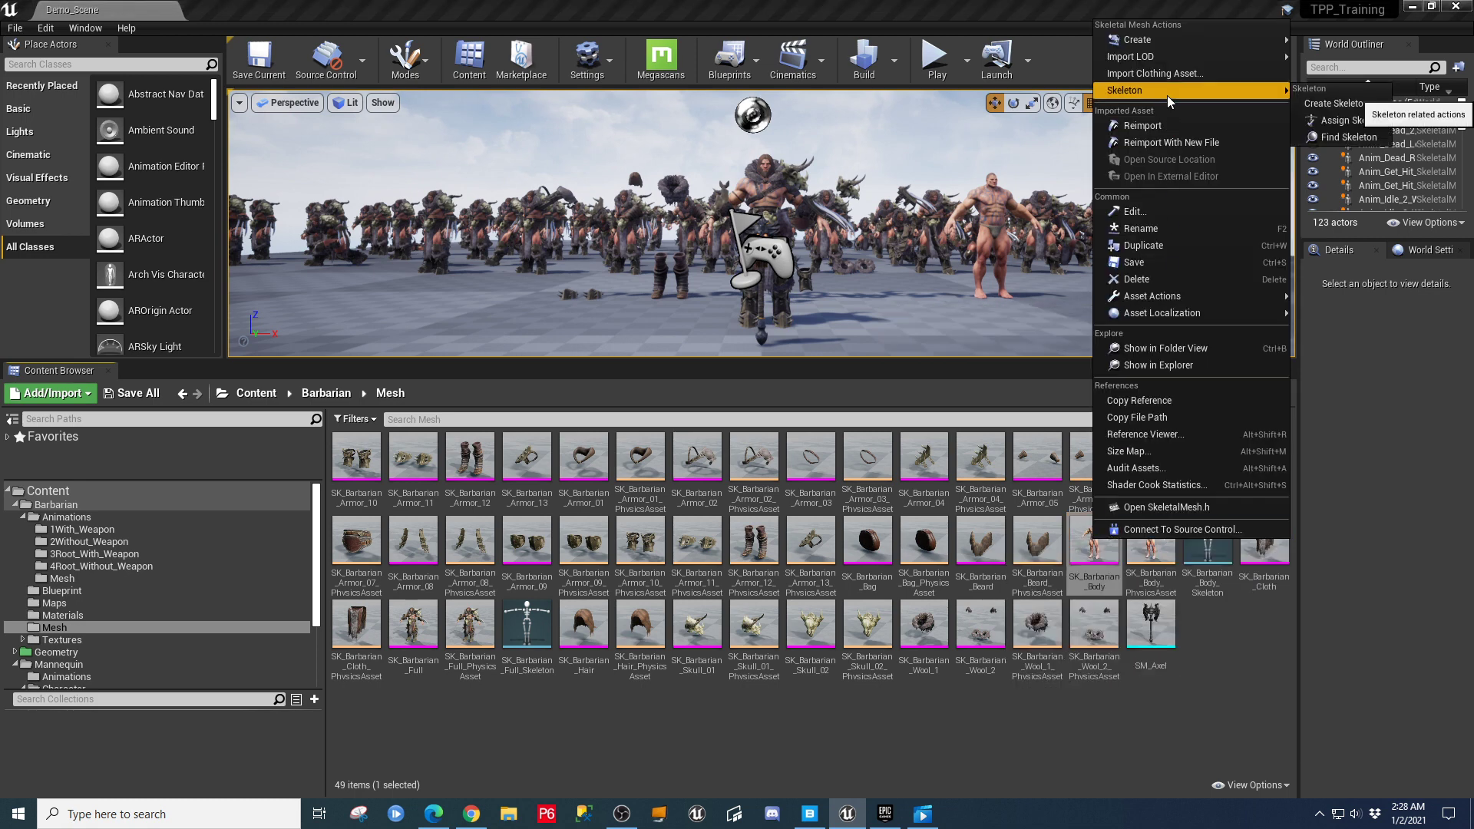
pyautogui.click(1353, 121)
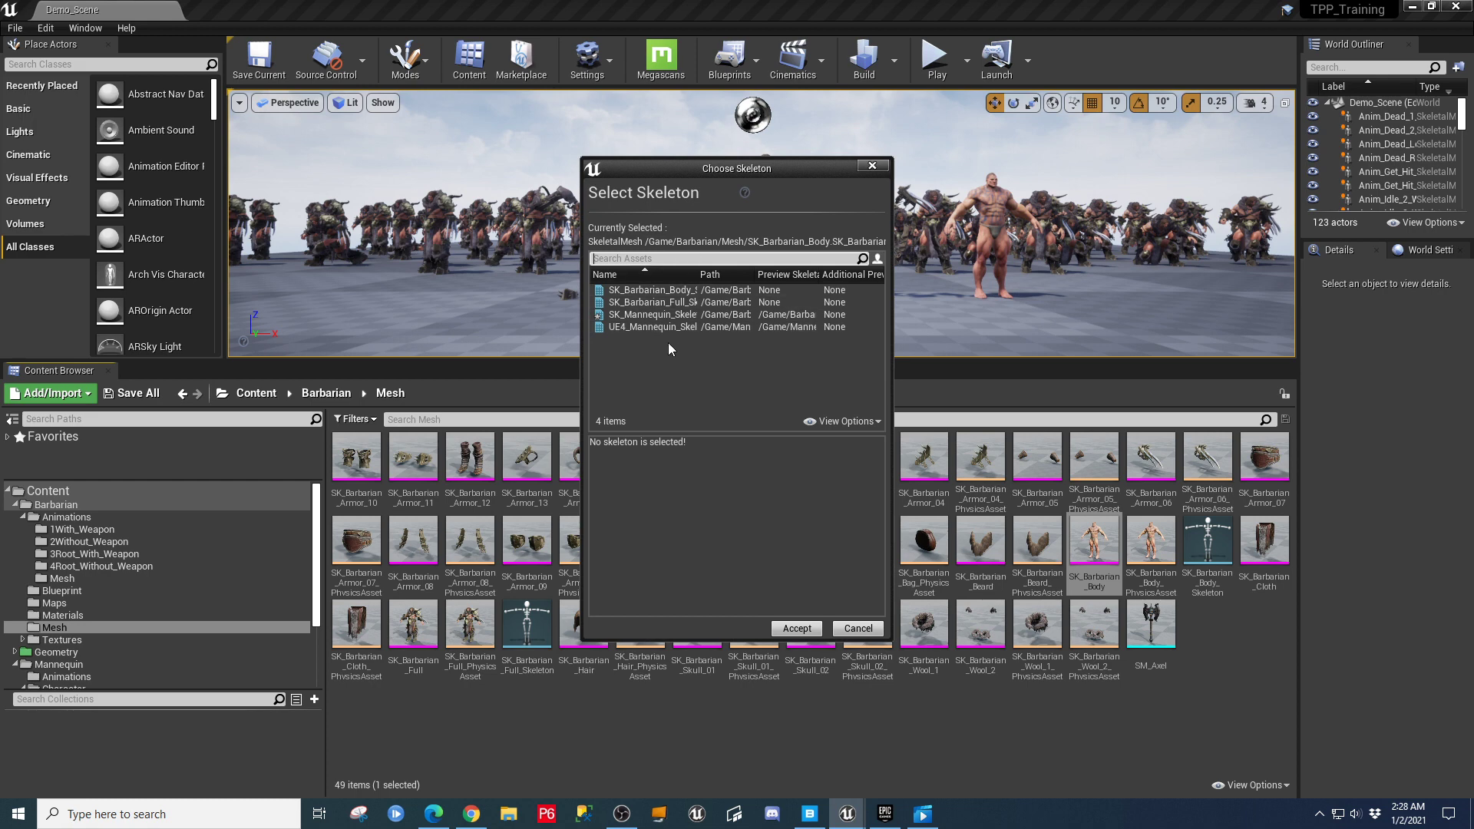
# Widen the Choose Skeleton dialog and adjust its Name and Path columns to read the paths of the available skeletons.
pyautogui.moveTo(583, 362); pyautogui.dragTo(387, 362)
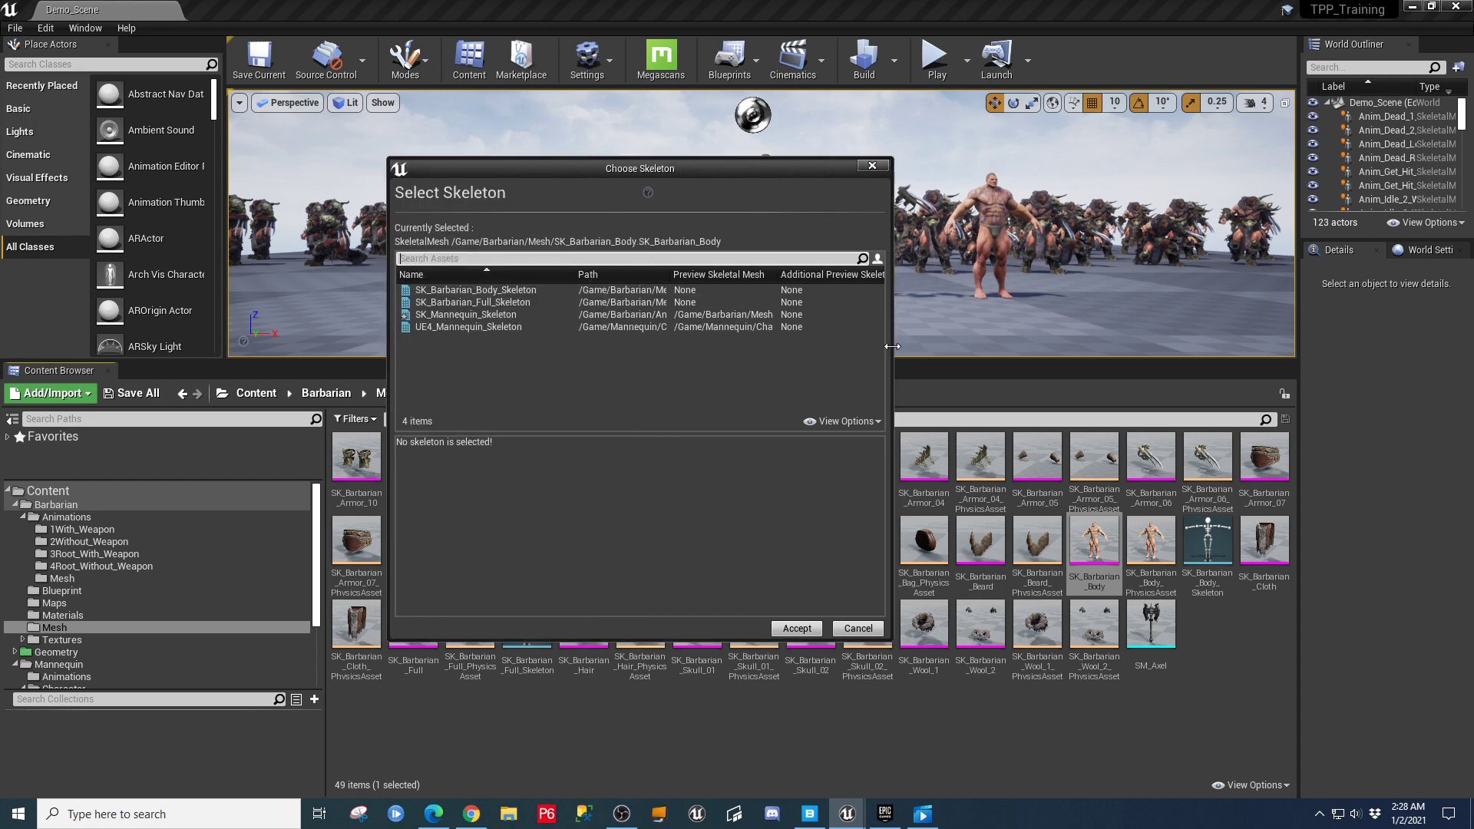
pyautogui.moveTo(892, 350); pyautogui.dragTo(988, 353)
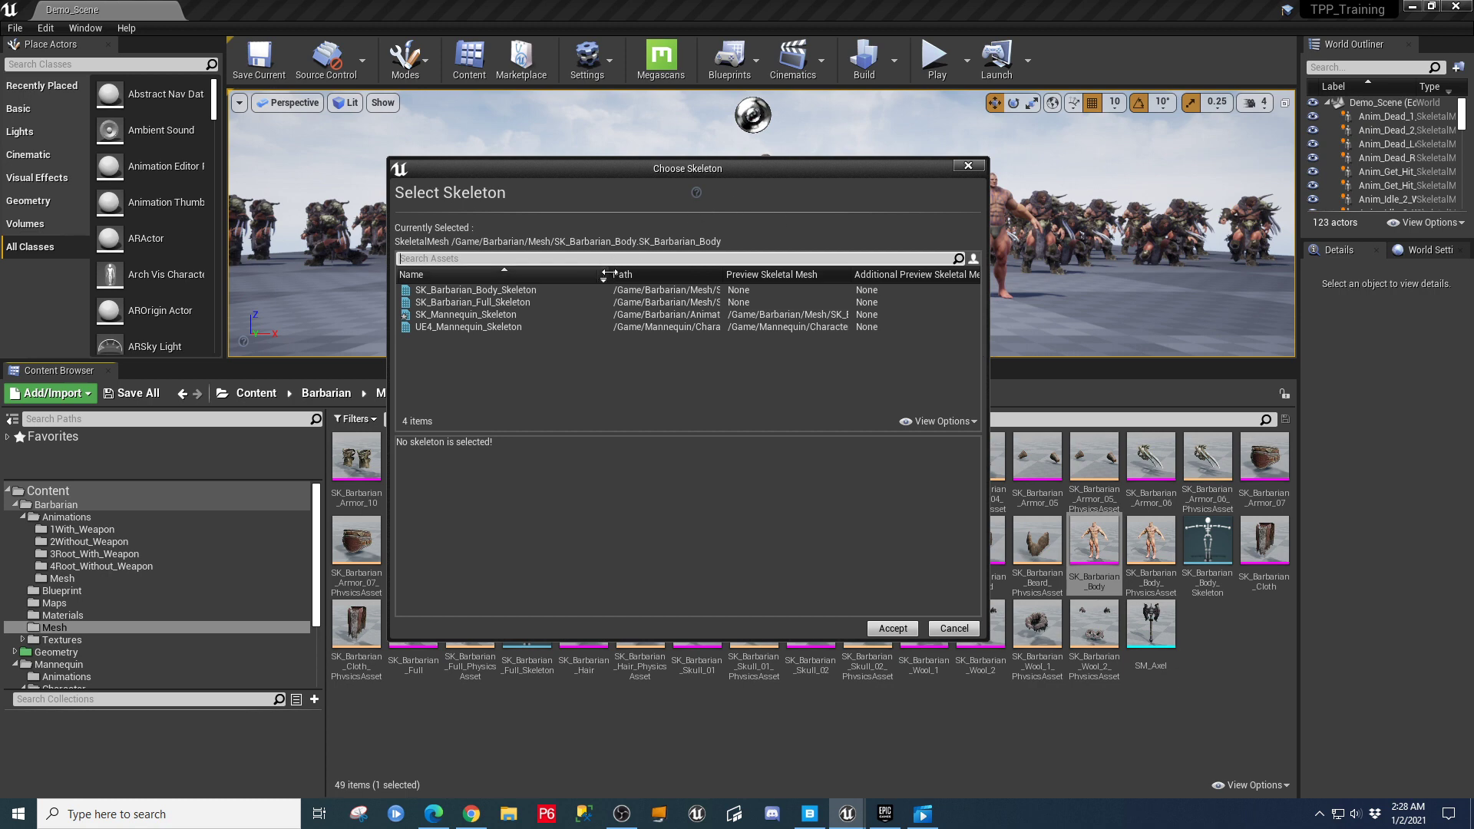
pyautogui.moveTo(606, 274); pyautogui.dragTo(569, 274)
pyautogui.moveTo(682, 266); pyautogui.dragTo(812, 265)
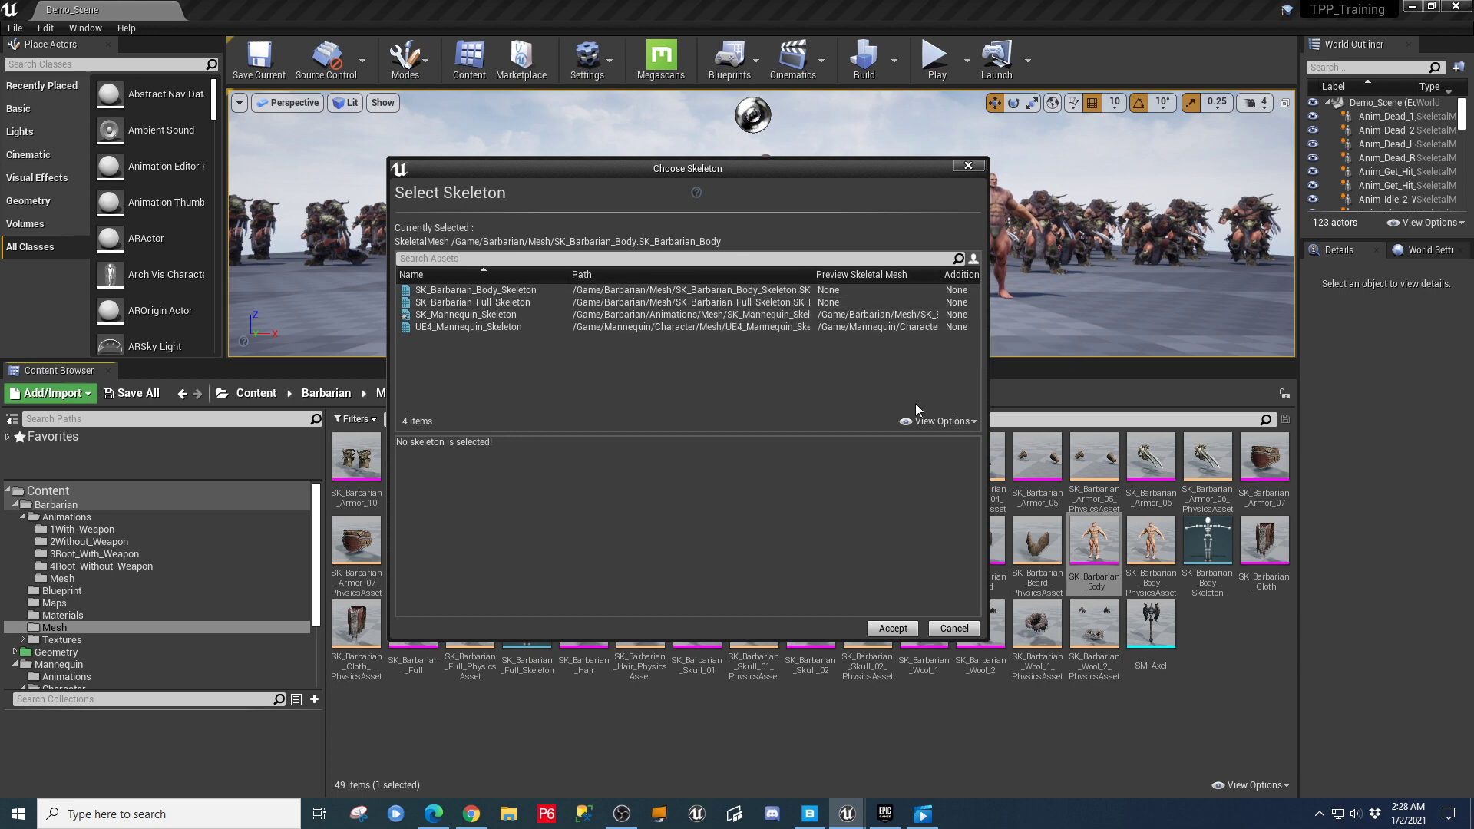
pyautogui.moveTo(989, 367); pyautogui.dragTo(1040, 368)
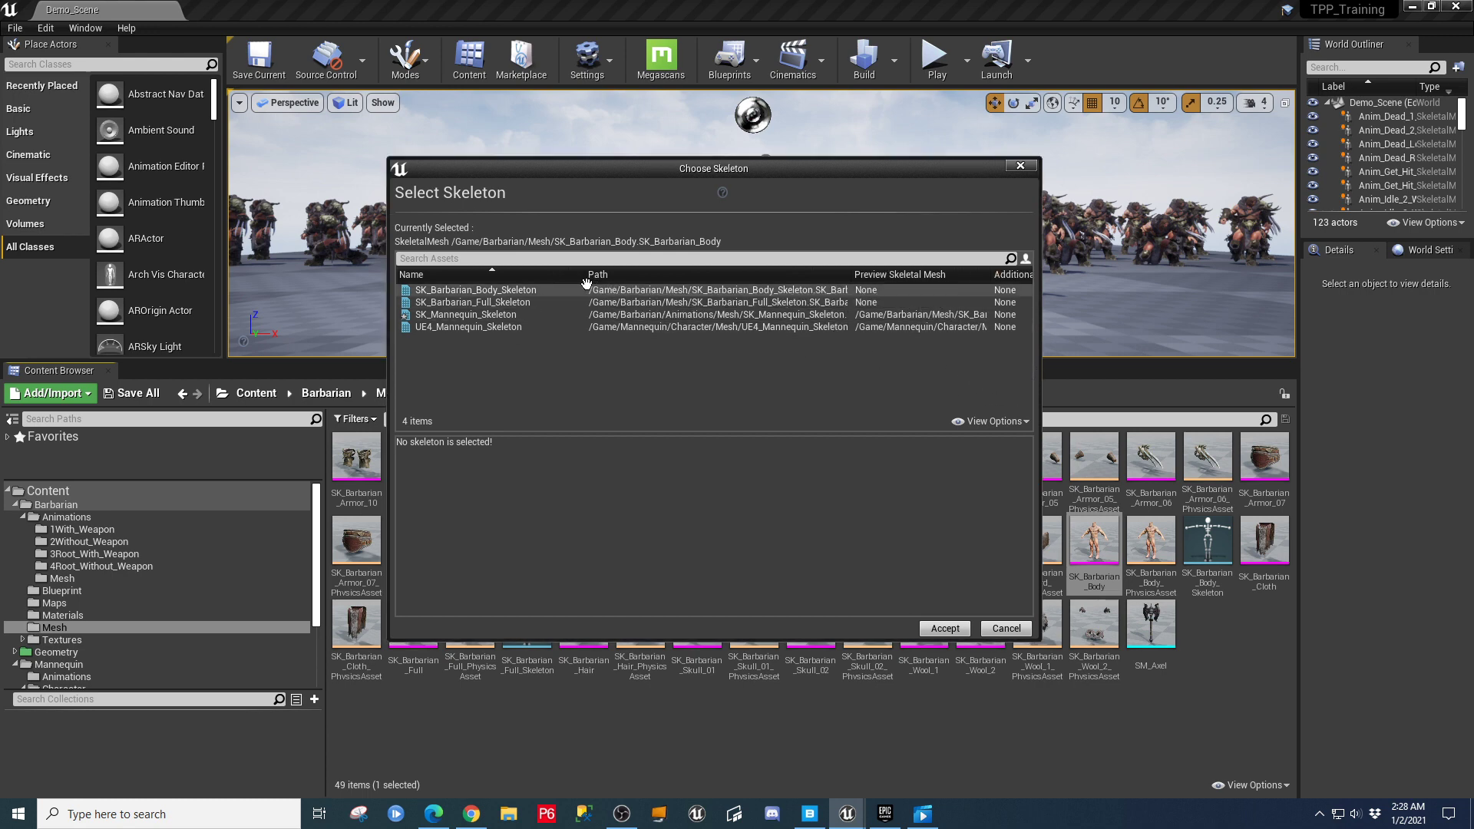
pyautogui.moveTo(584, 279); pyautogui.dragTo(562, 279)
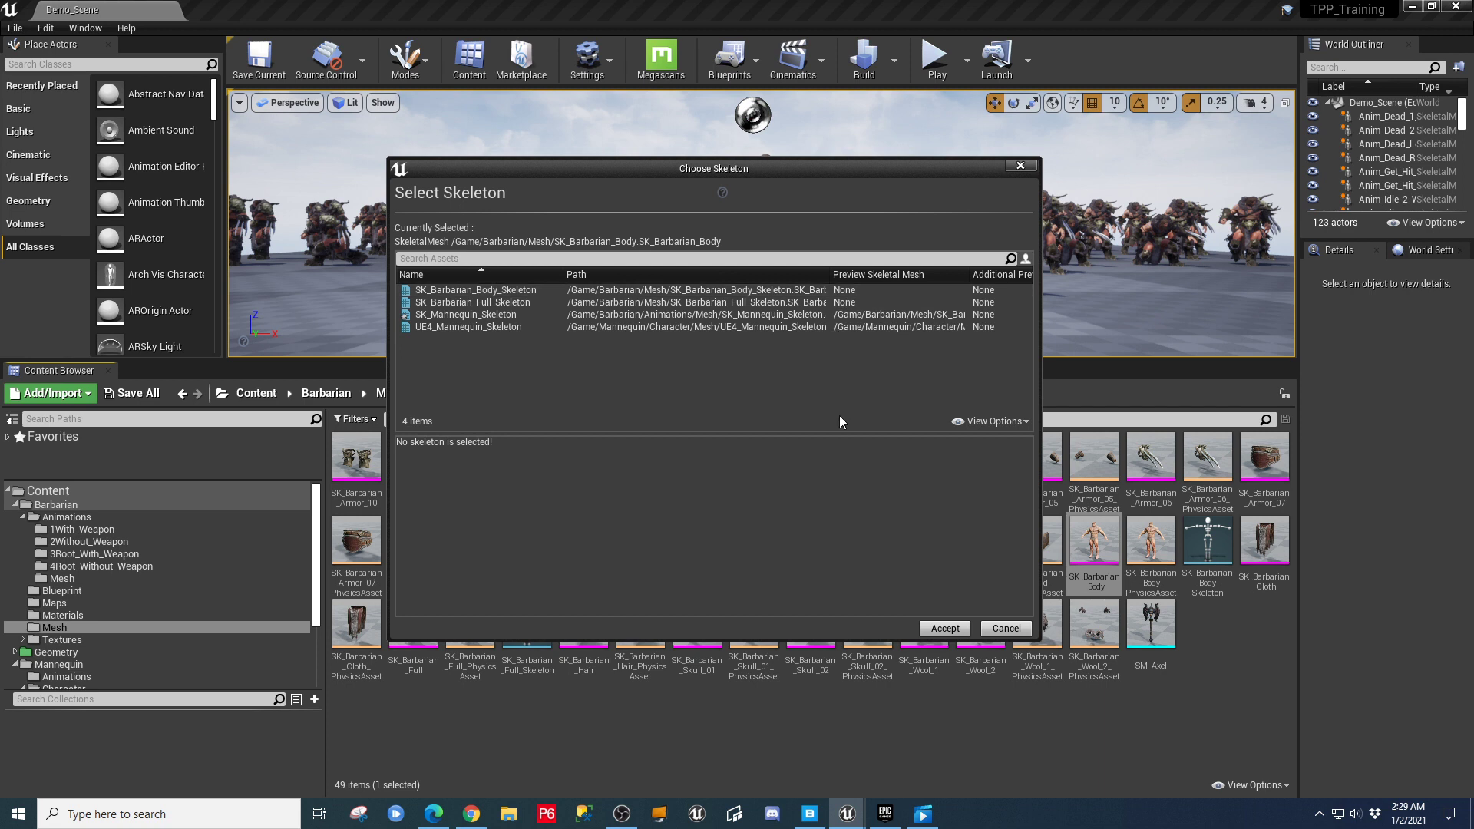
# Assign UE4_Mannequin_Skeleton to SK_Barbarian_Body, merging the B_Jaw bone into the skeleton, and save all modified assets.
pyautogui.click(495, 327)
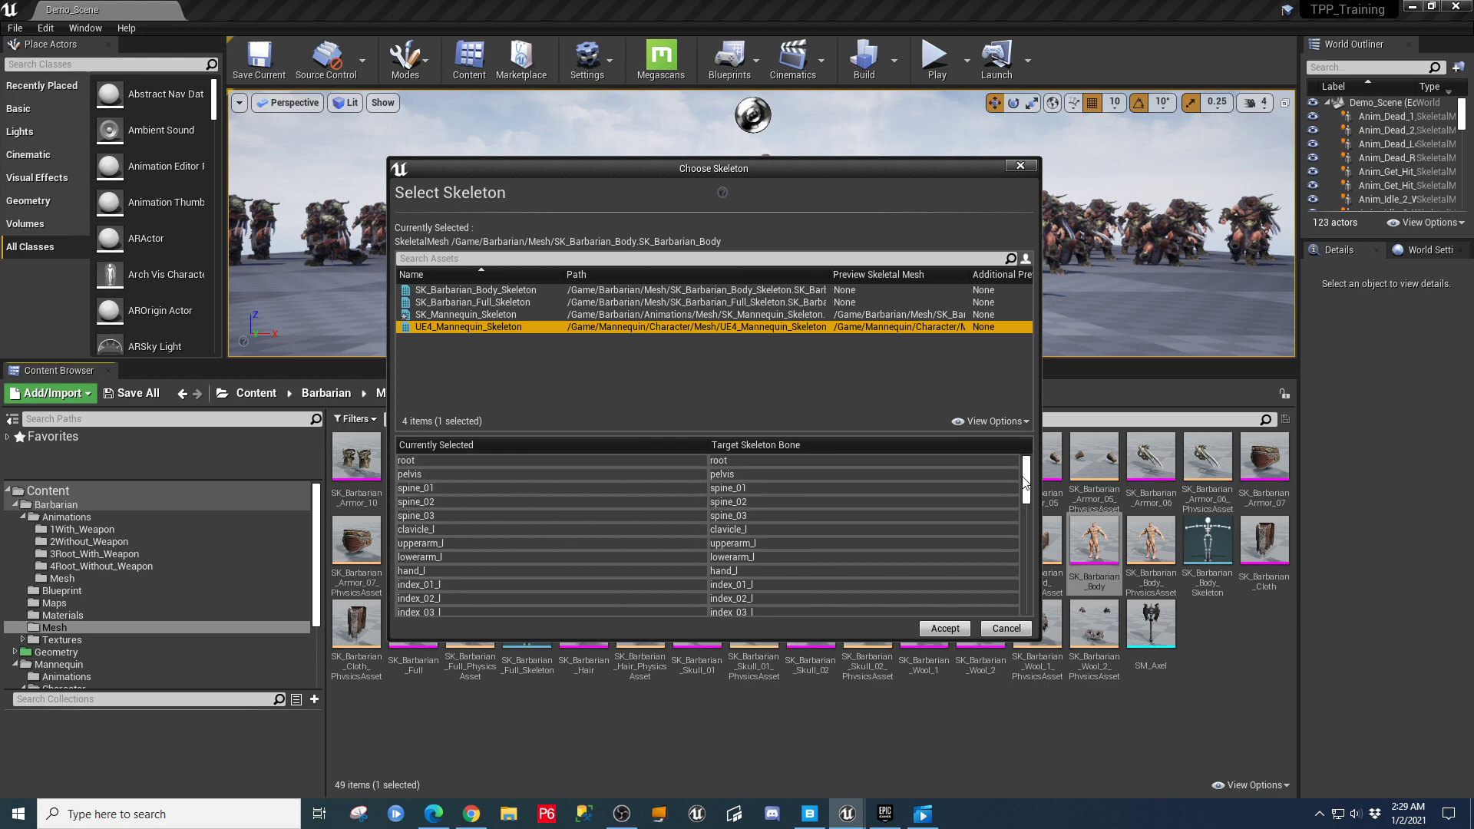
pyautogui.moveTo(1025, 483); pyautogui.dragTo(1024, 568)
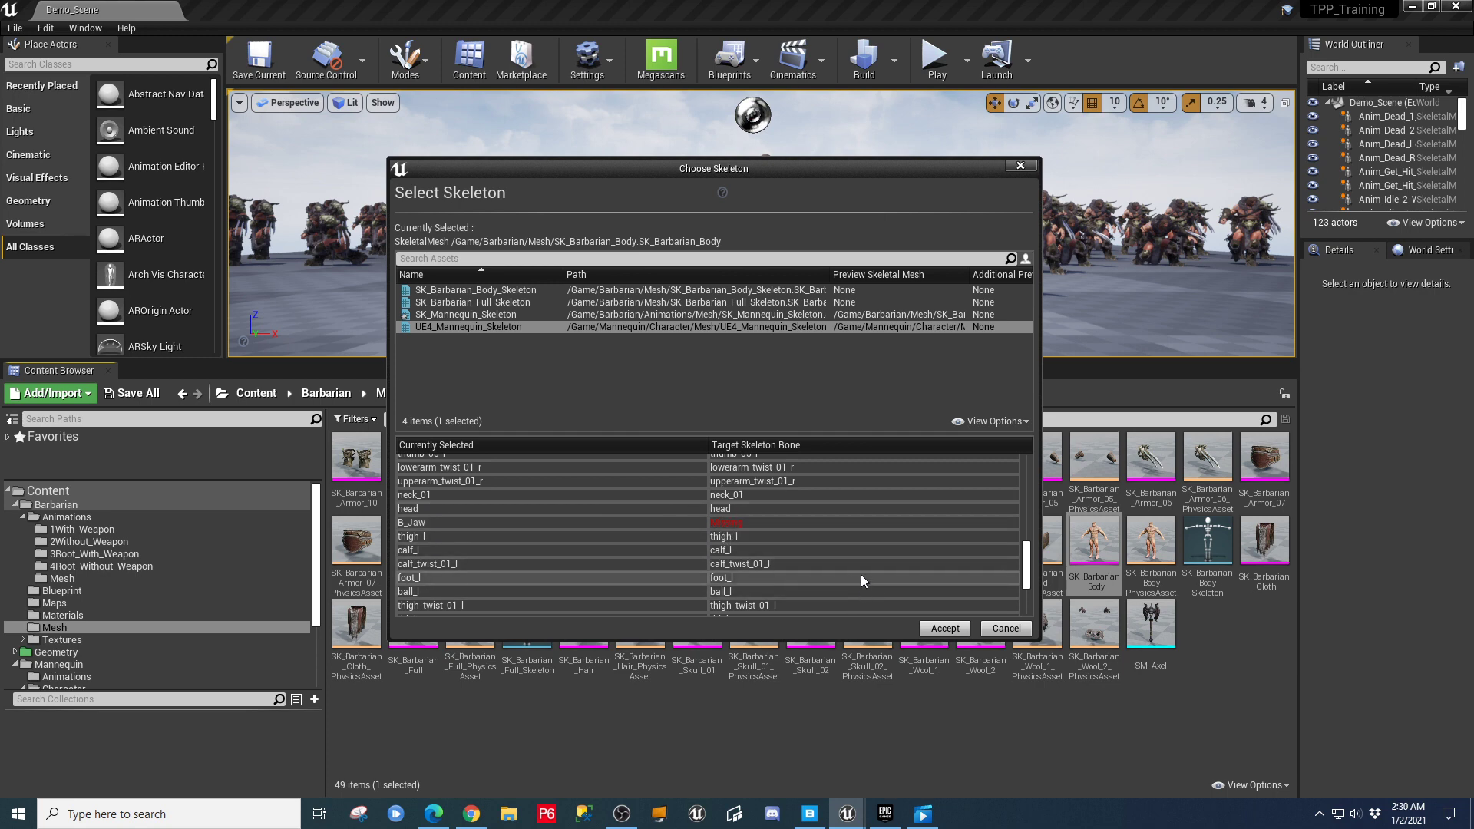
pyautogui.click(945, 628)
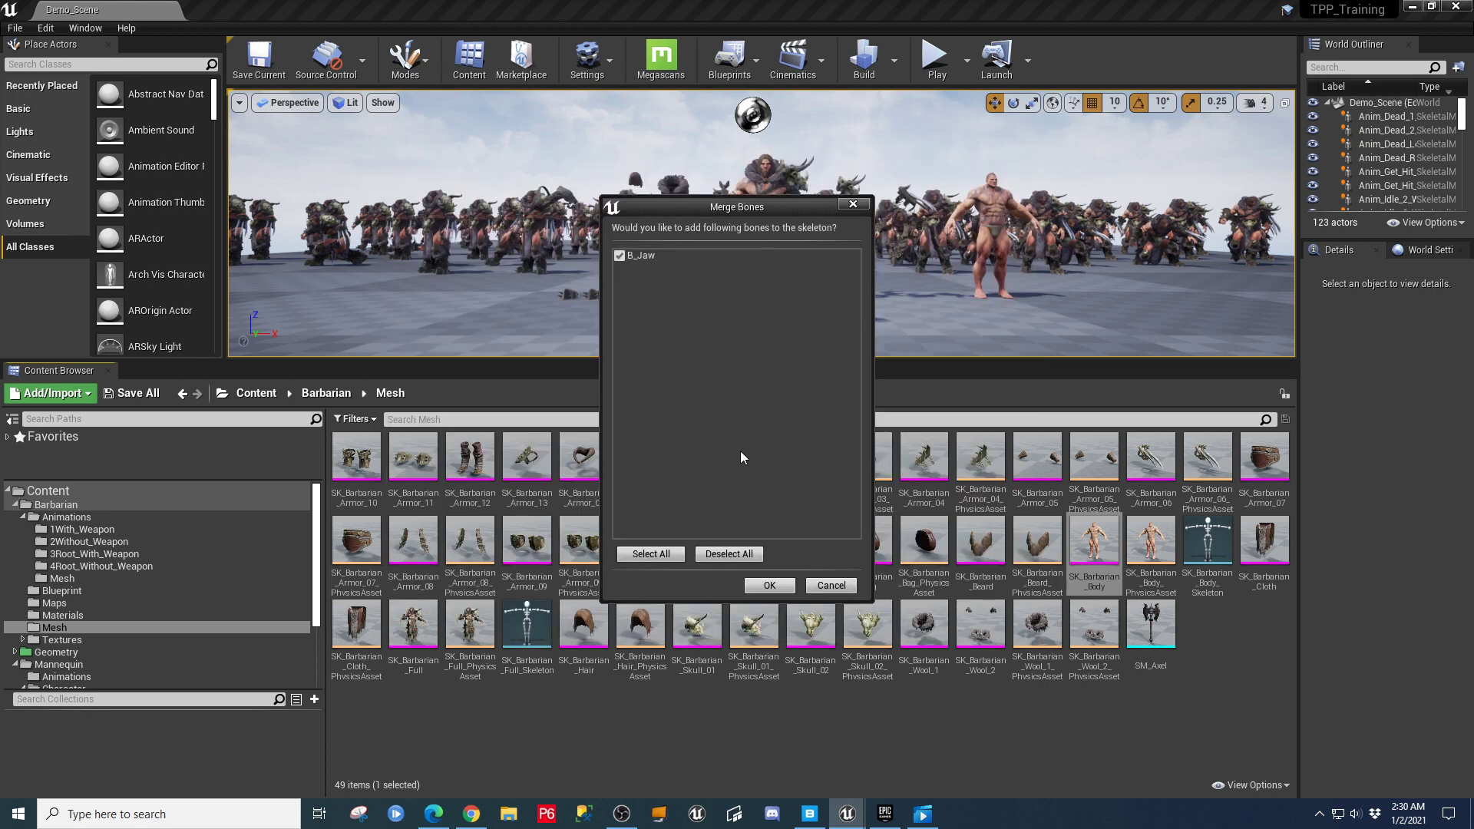
pyautogui.click(769, 585)
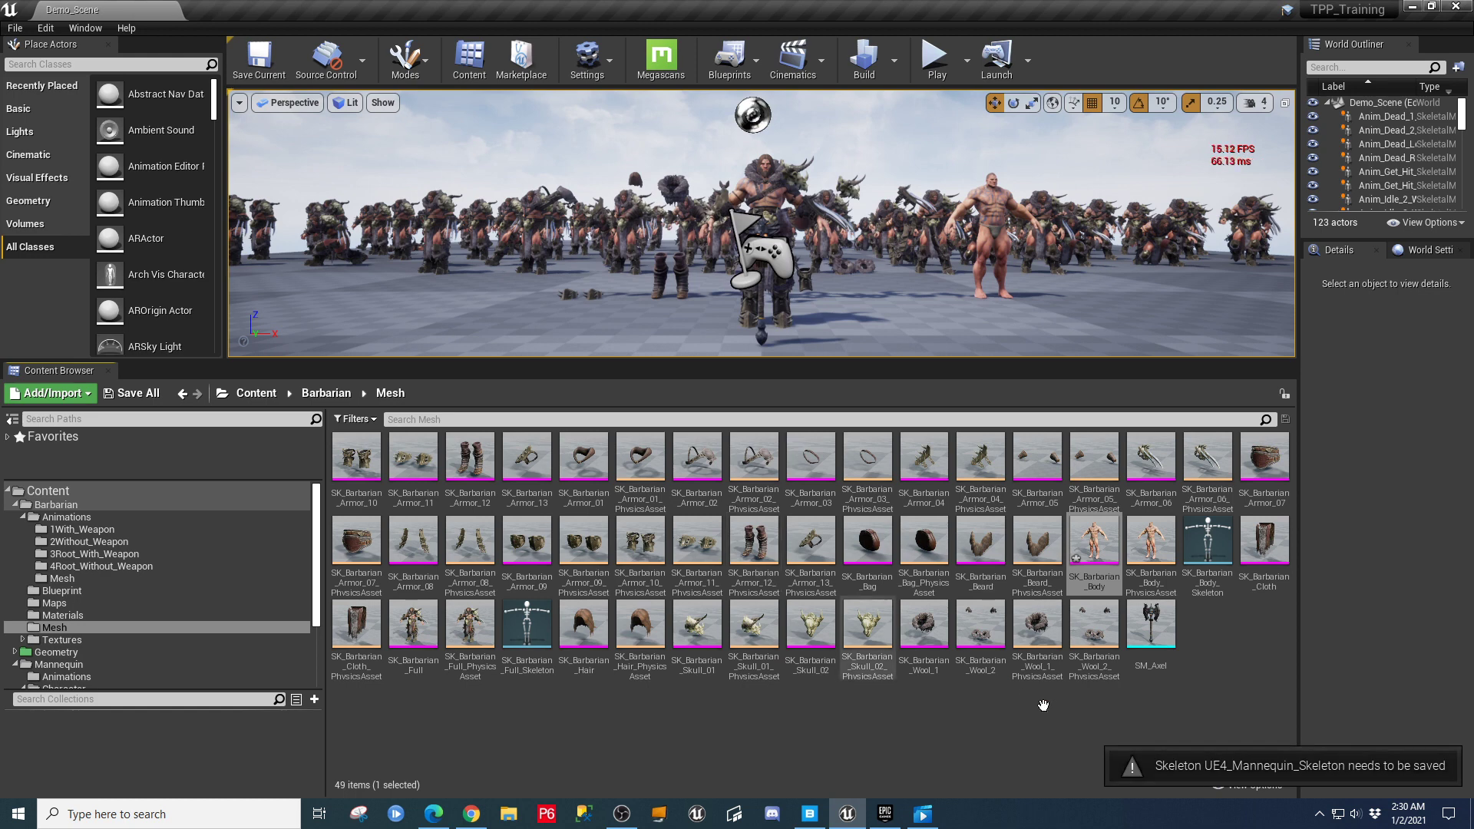
pyautogui.click(129, 394)
pyautogui.click(867, 547)
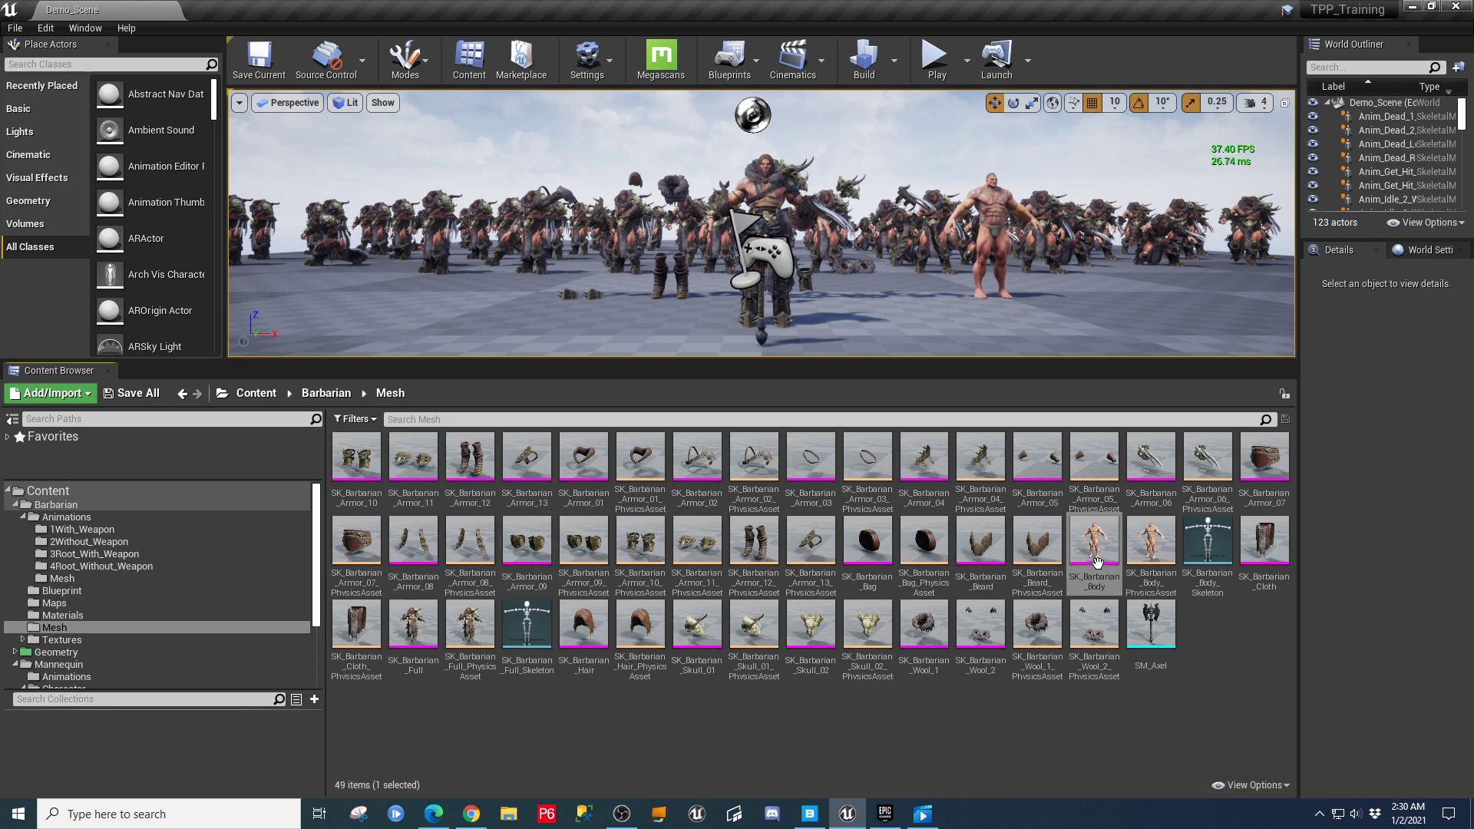
# Locate the skeleton assigned to SK_Barbarian_Body and open it in the skeleton editor.
pyautogui.moveTo(1090, 554)
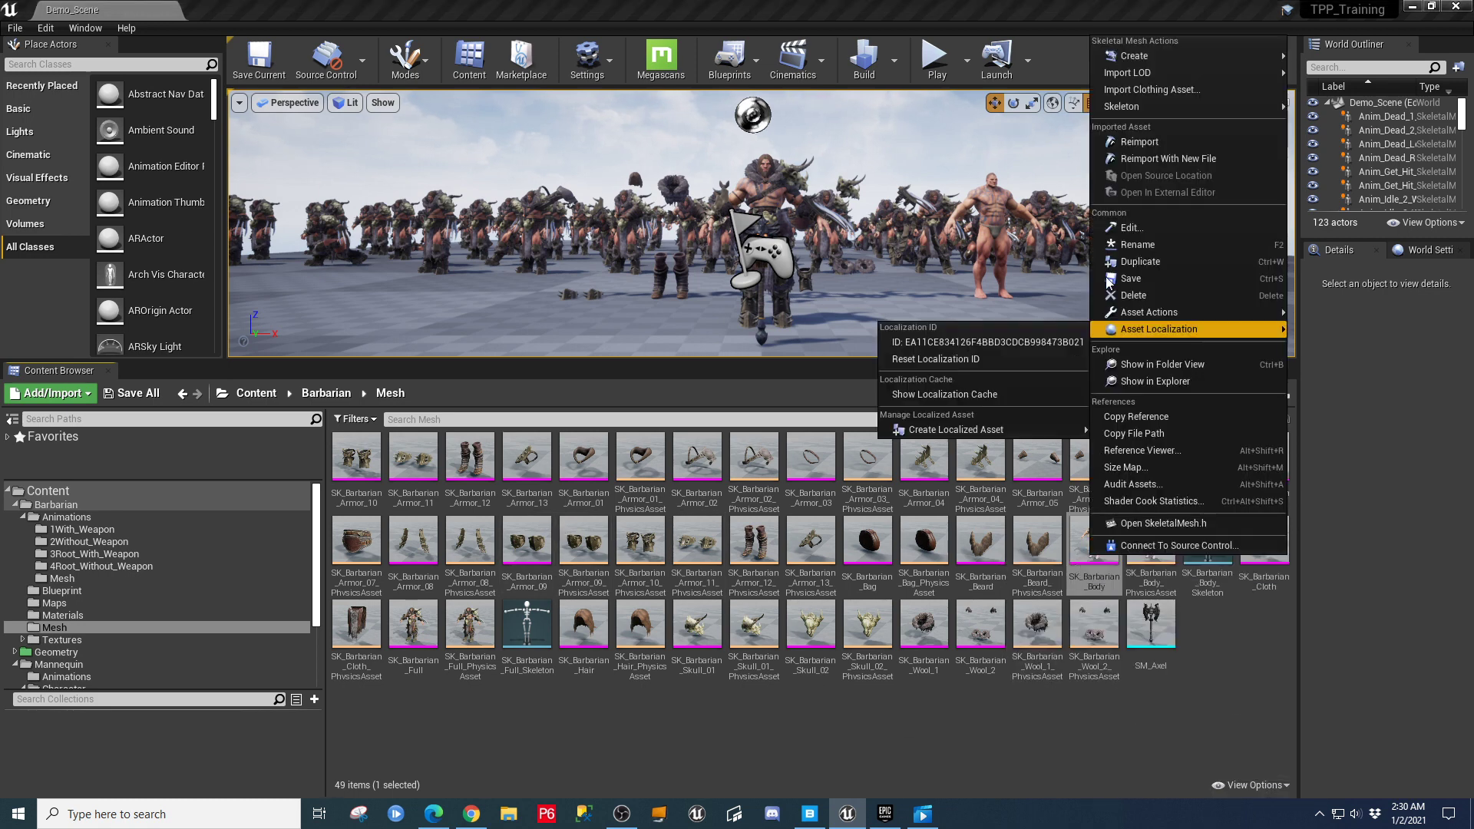
pyautogui.moveTo(1114, 108)
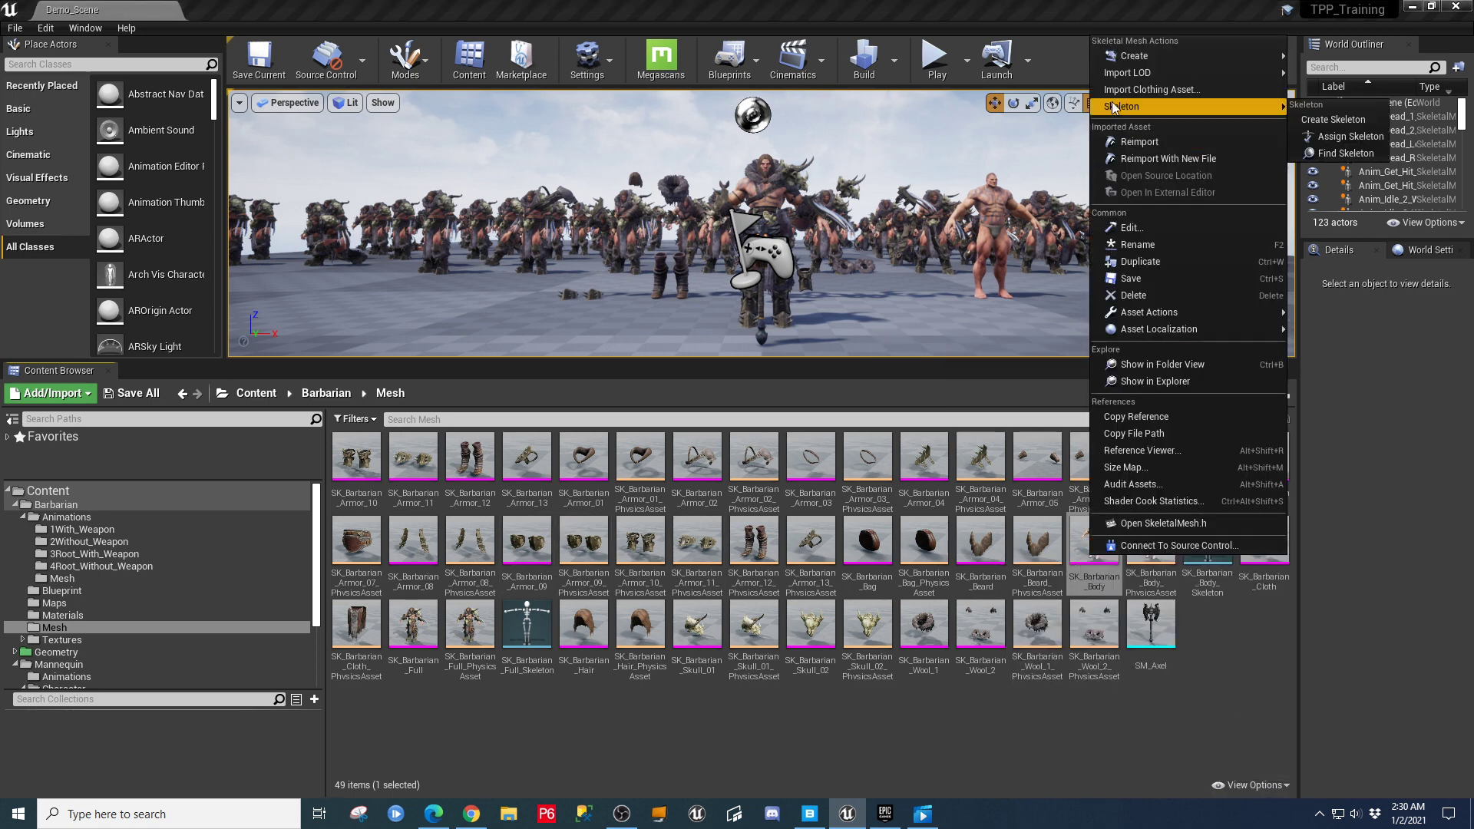
pyautogui.click(1339, 152)
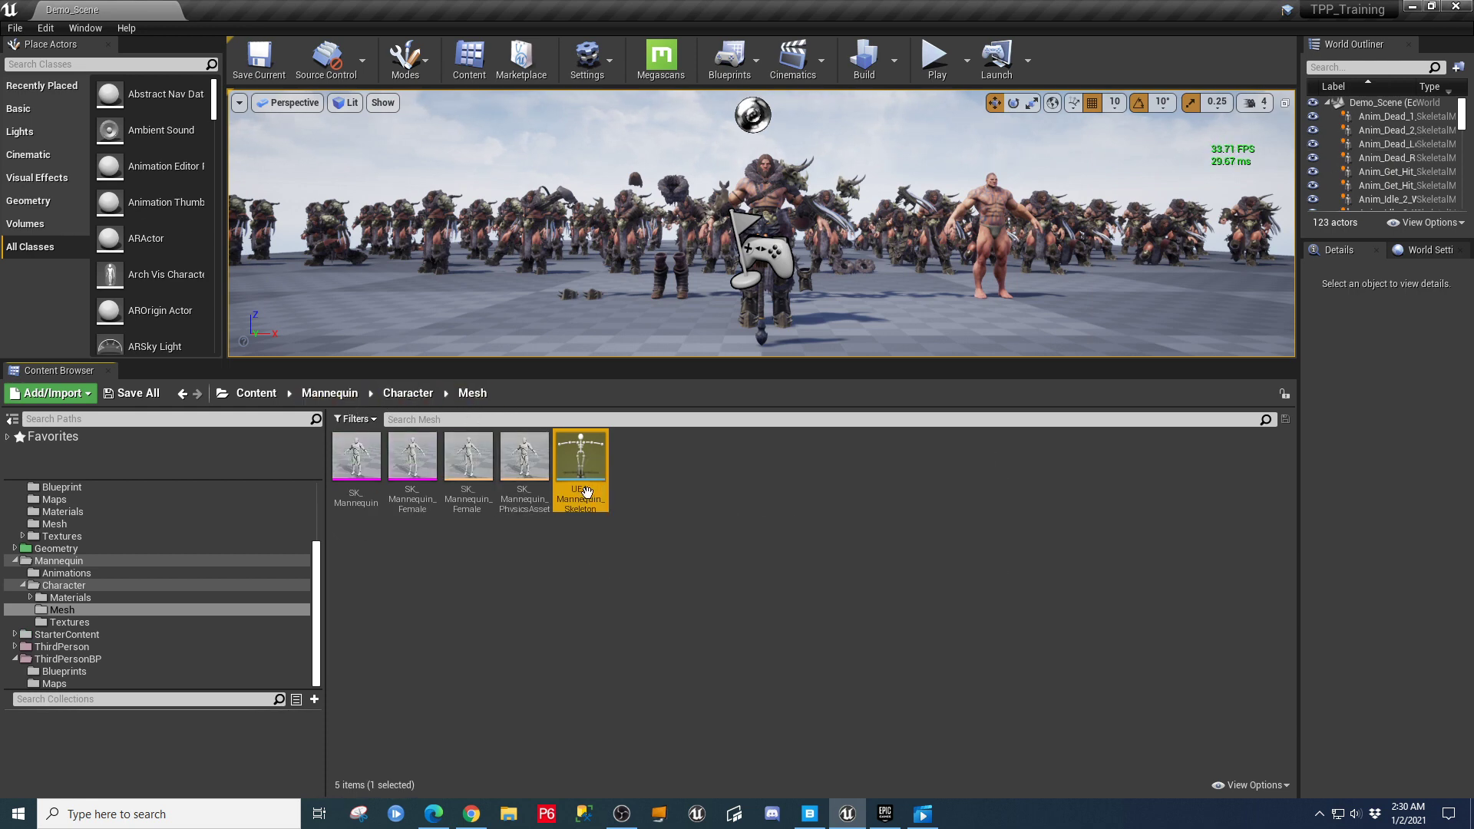
pyautogui.doubleClick(589, 446)
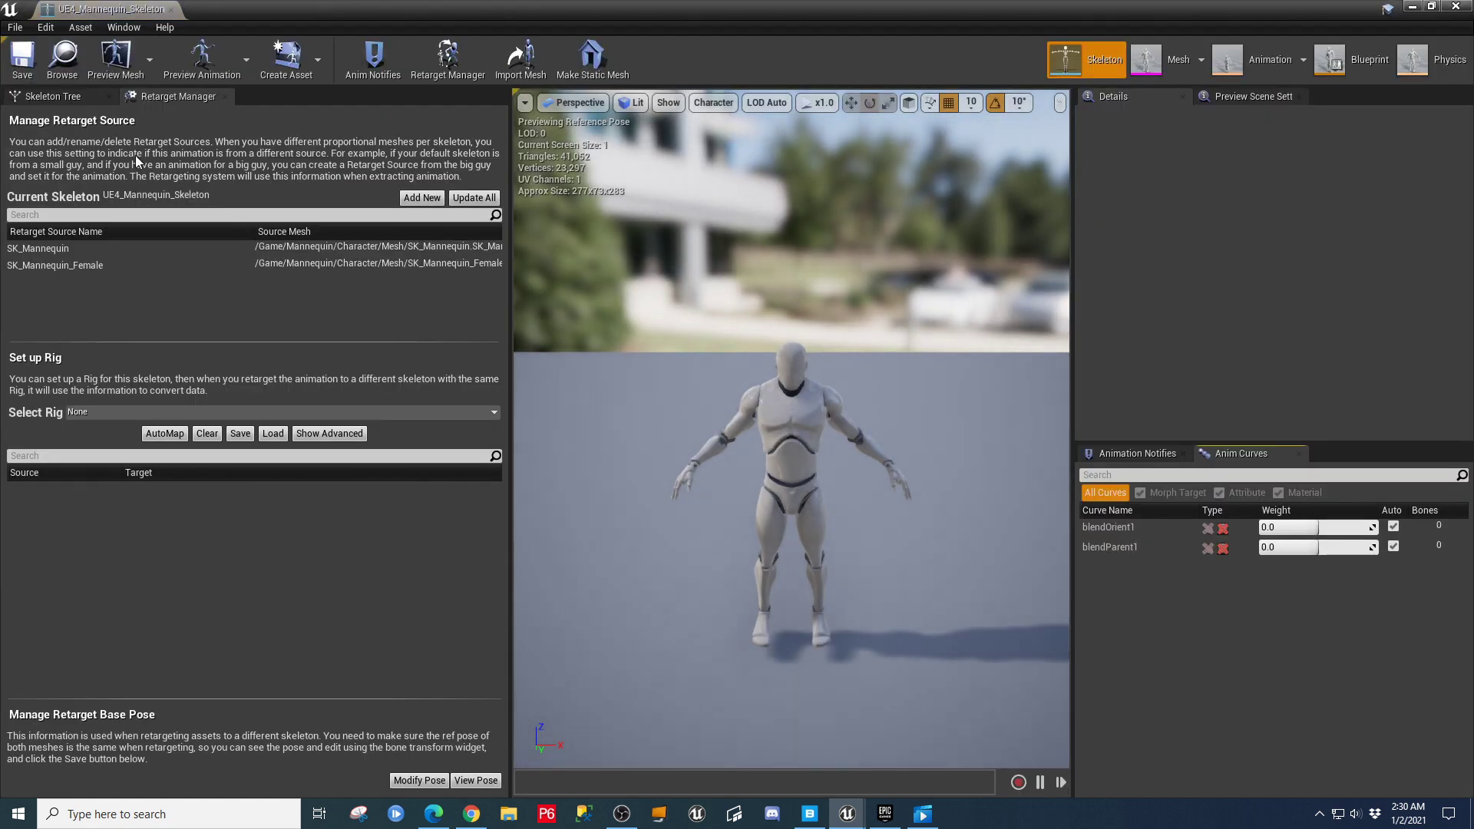
# Apply SK_Barbarian_Body as the preview mesh of the UE4_Mannequin_Skeleton asset, then save and close the skeleton.
pyautogui.click(151, 66)
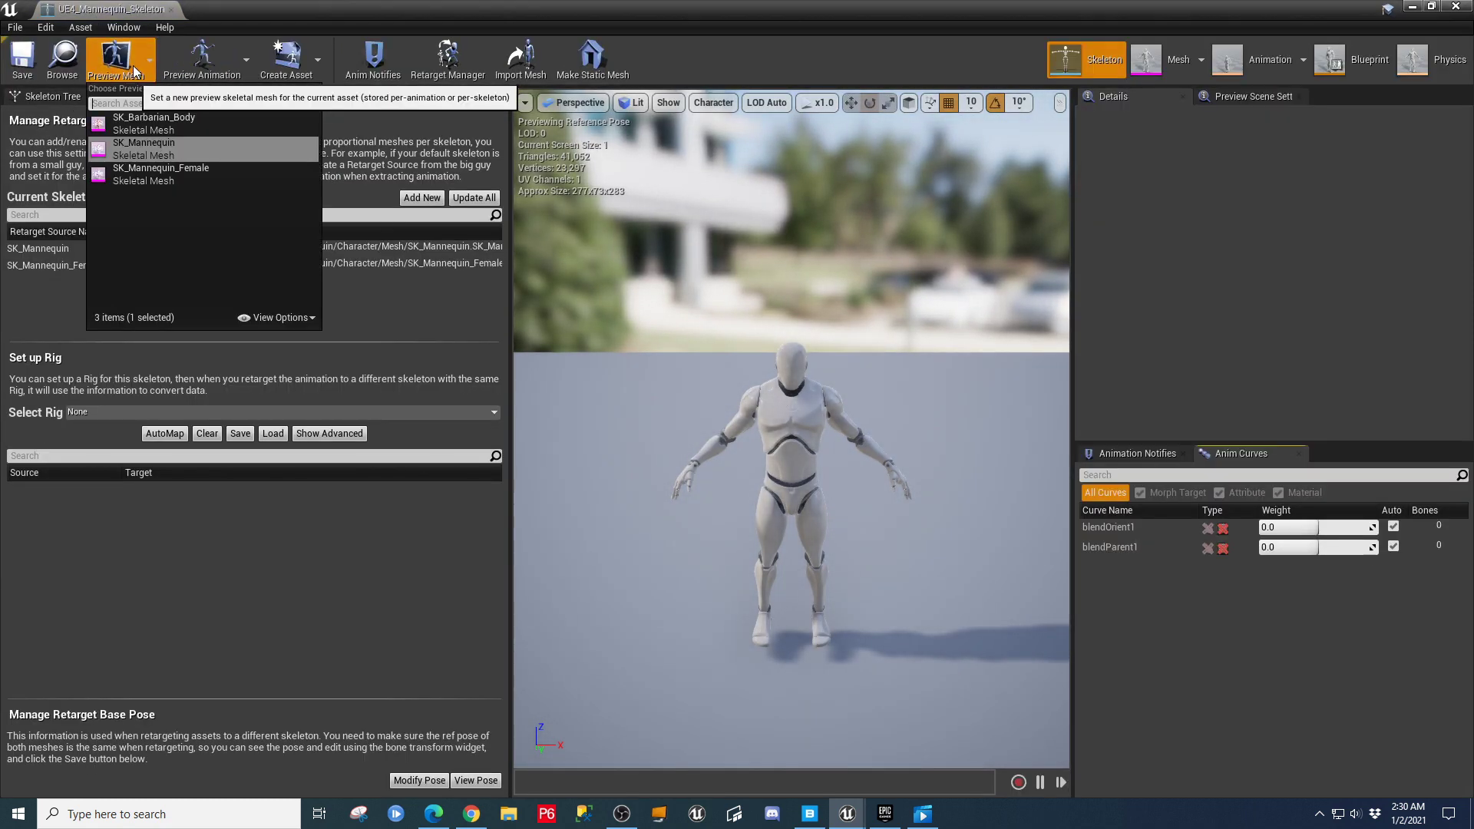
pyautogui.click(157, 125)
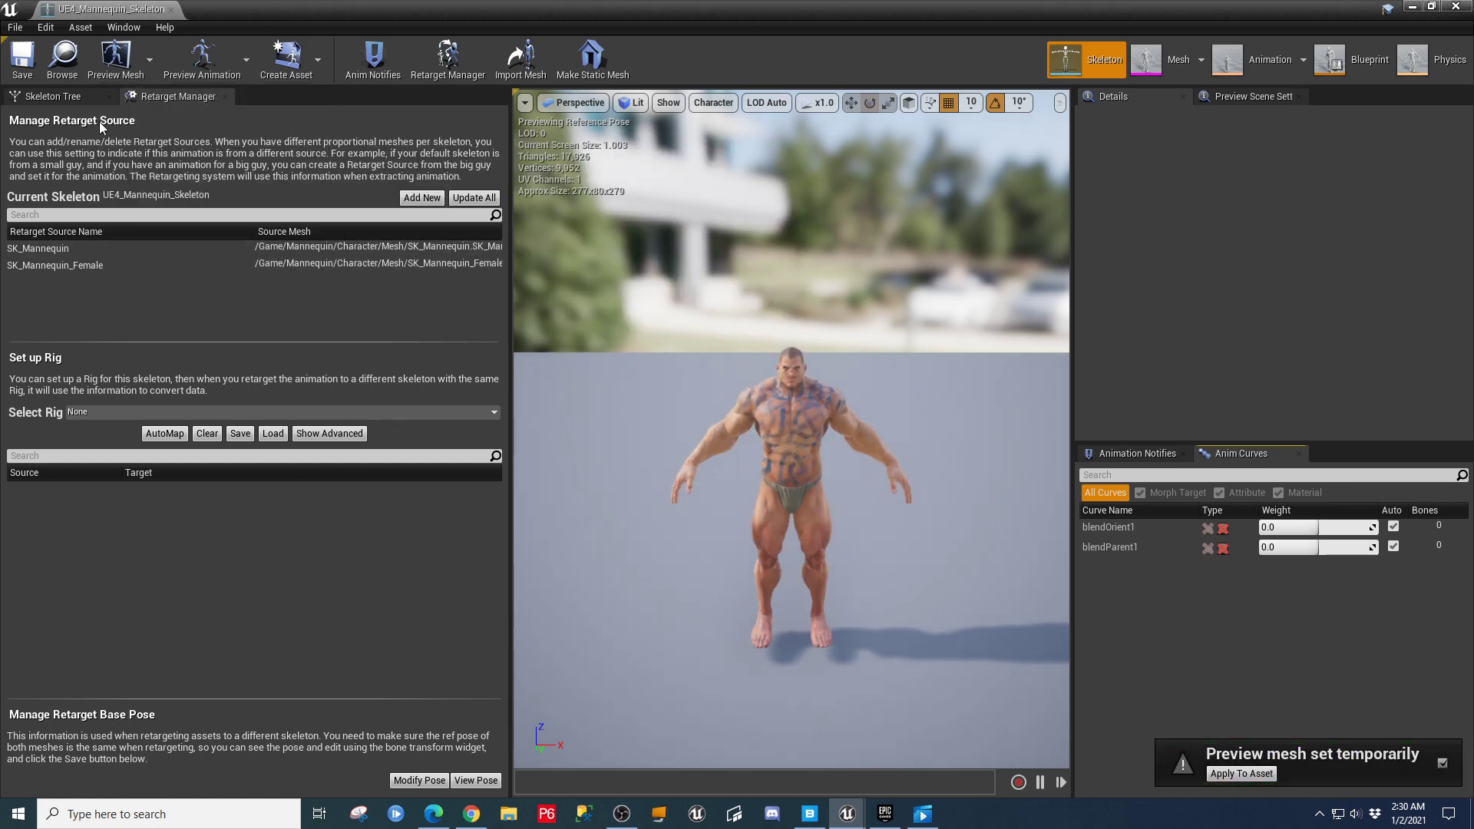
pyautogui.click(1232, 773)
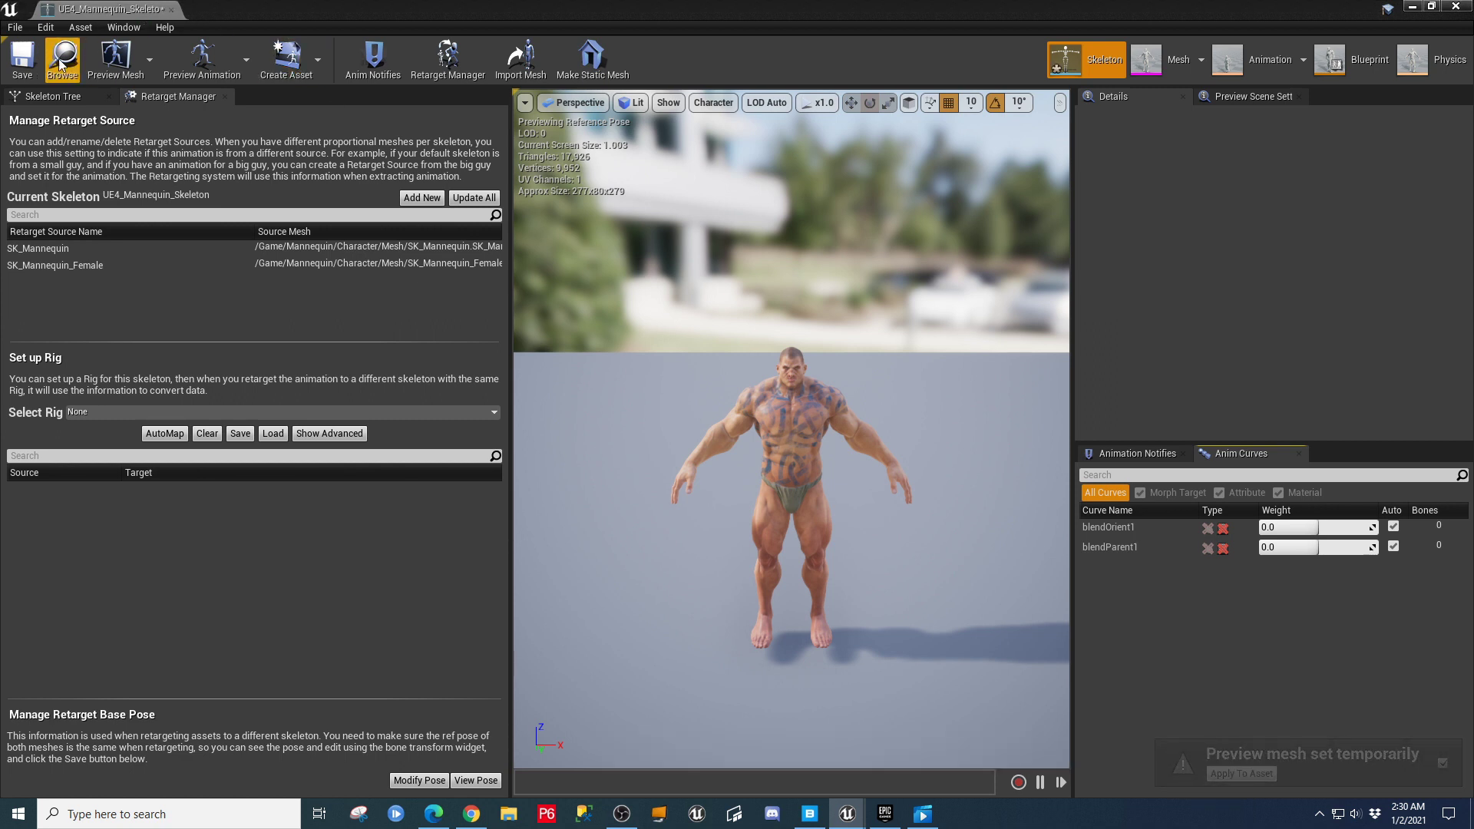
pyautogui.click(23, 61)
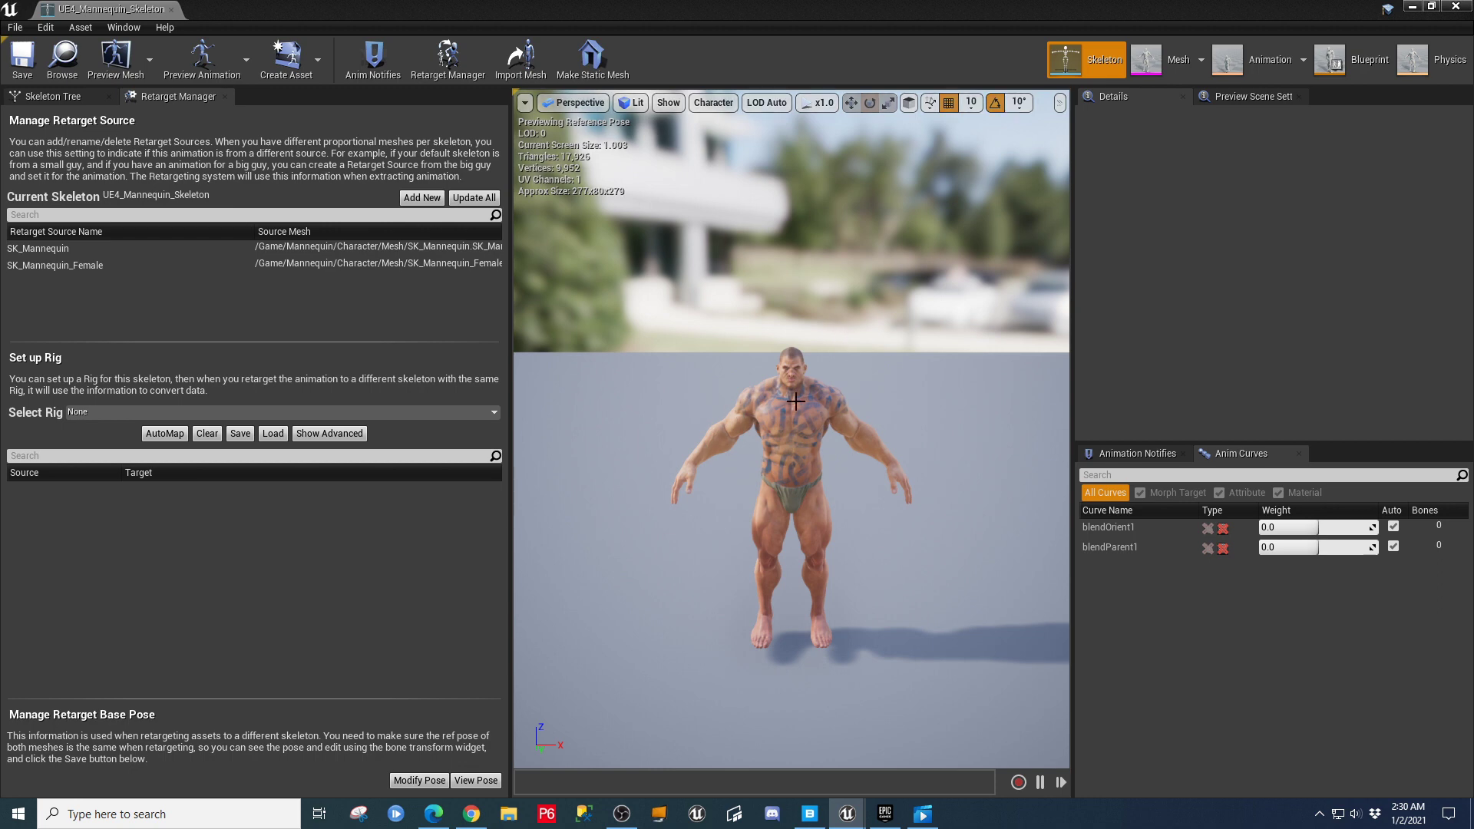
pyautogui.click(171, 10)
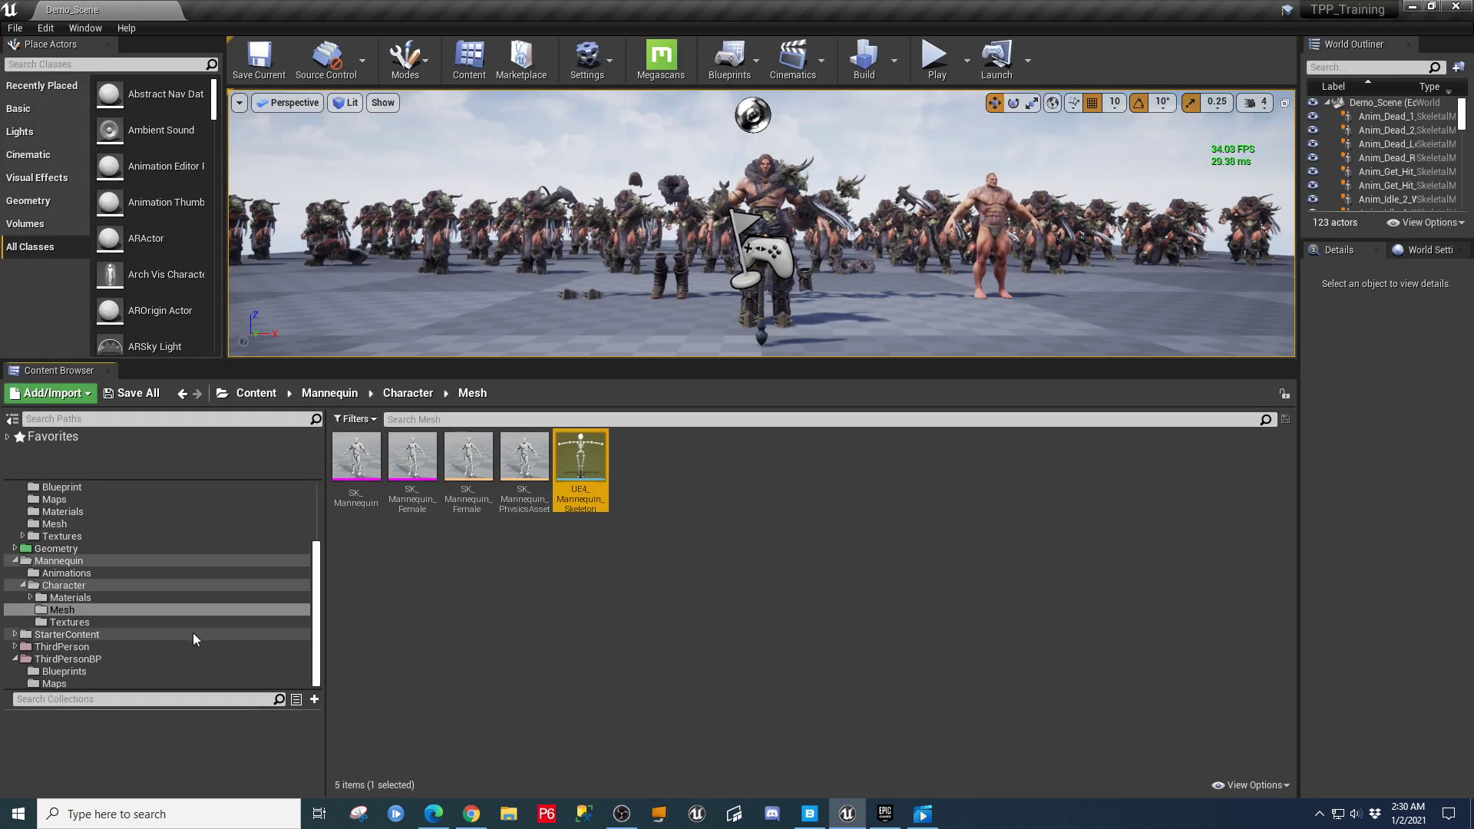
# Open the ThirdPersonCharacter blueprint from ThirdPersonBP's Blueprints folder and show its selected Mesh component in the viewport.
pyautogui.click(57, 673)
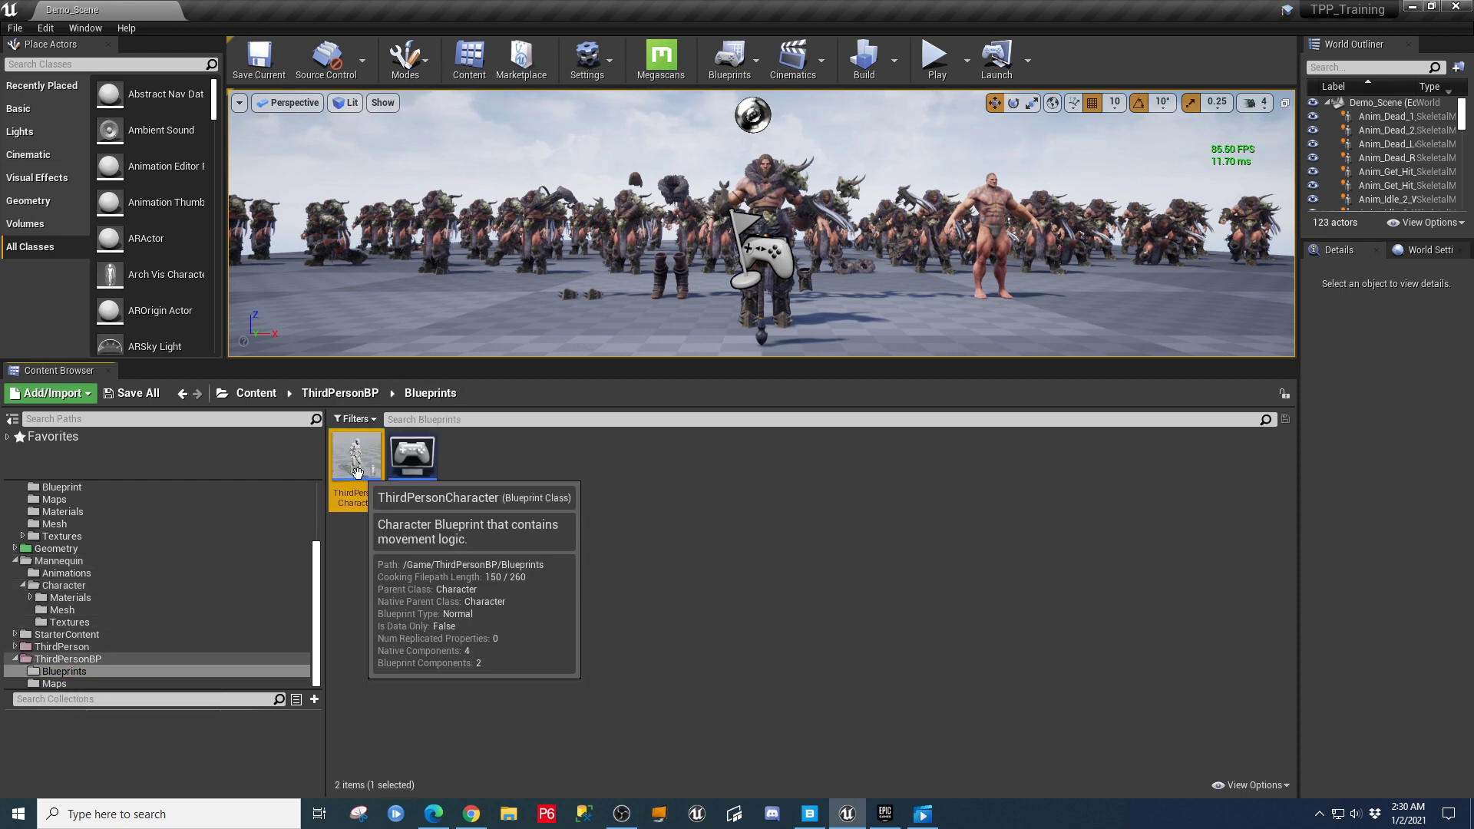
pyautogui.doubleClick(357, 476)
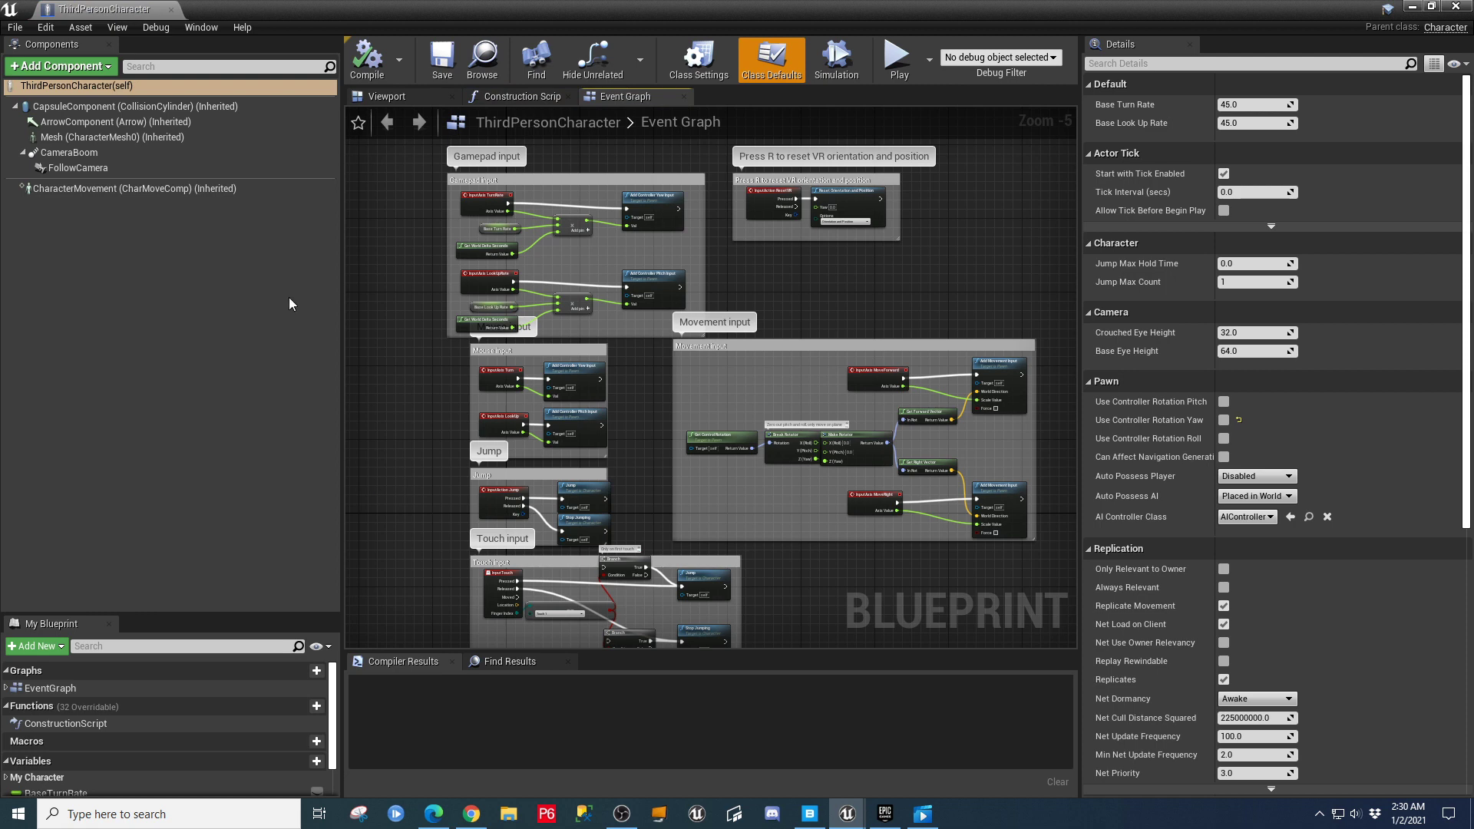
pyautogui.click(73, 138)
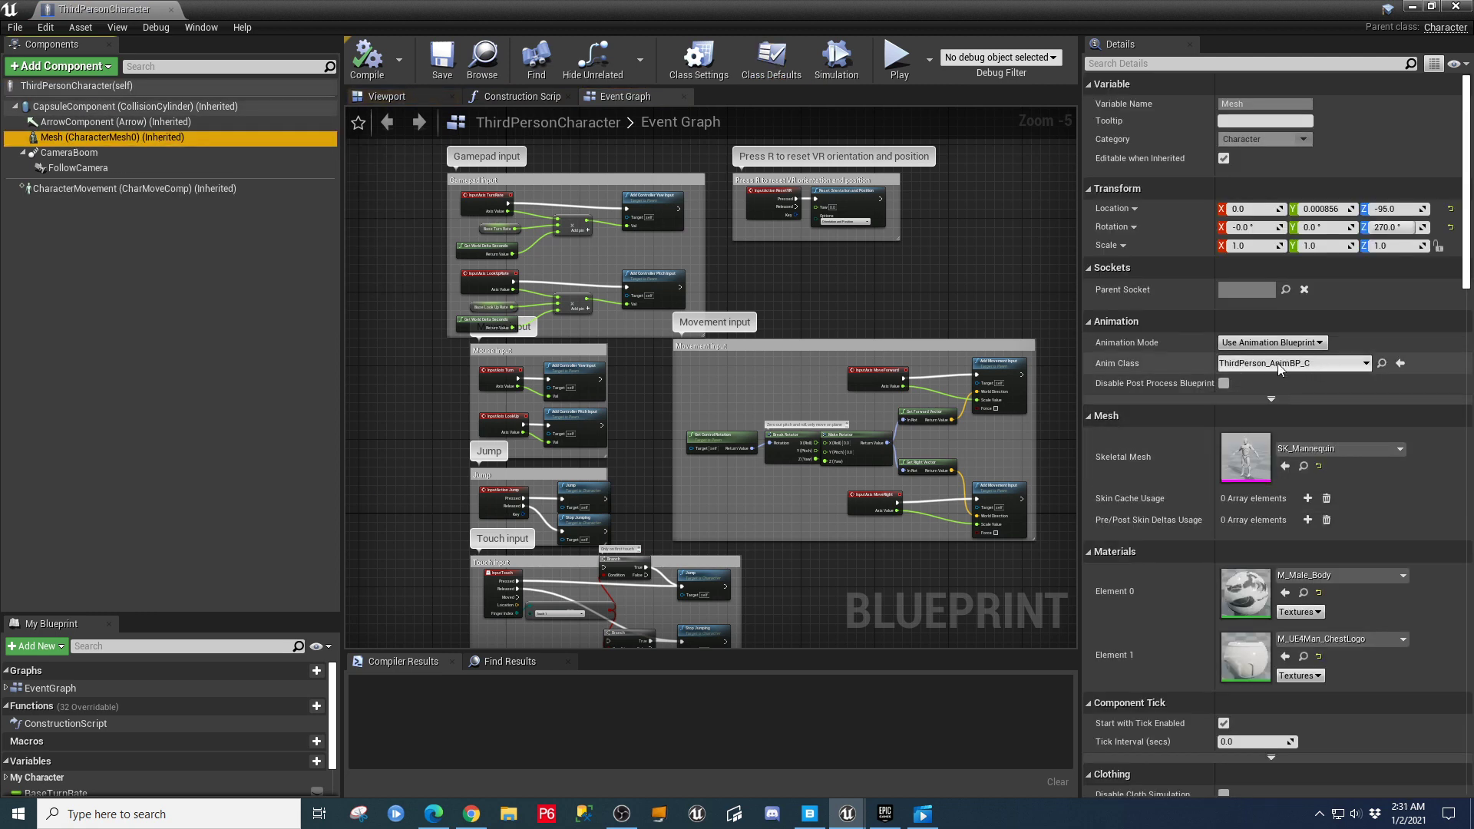
pyautogui.click(388, 97)
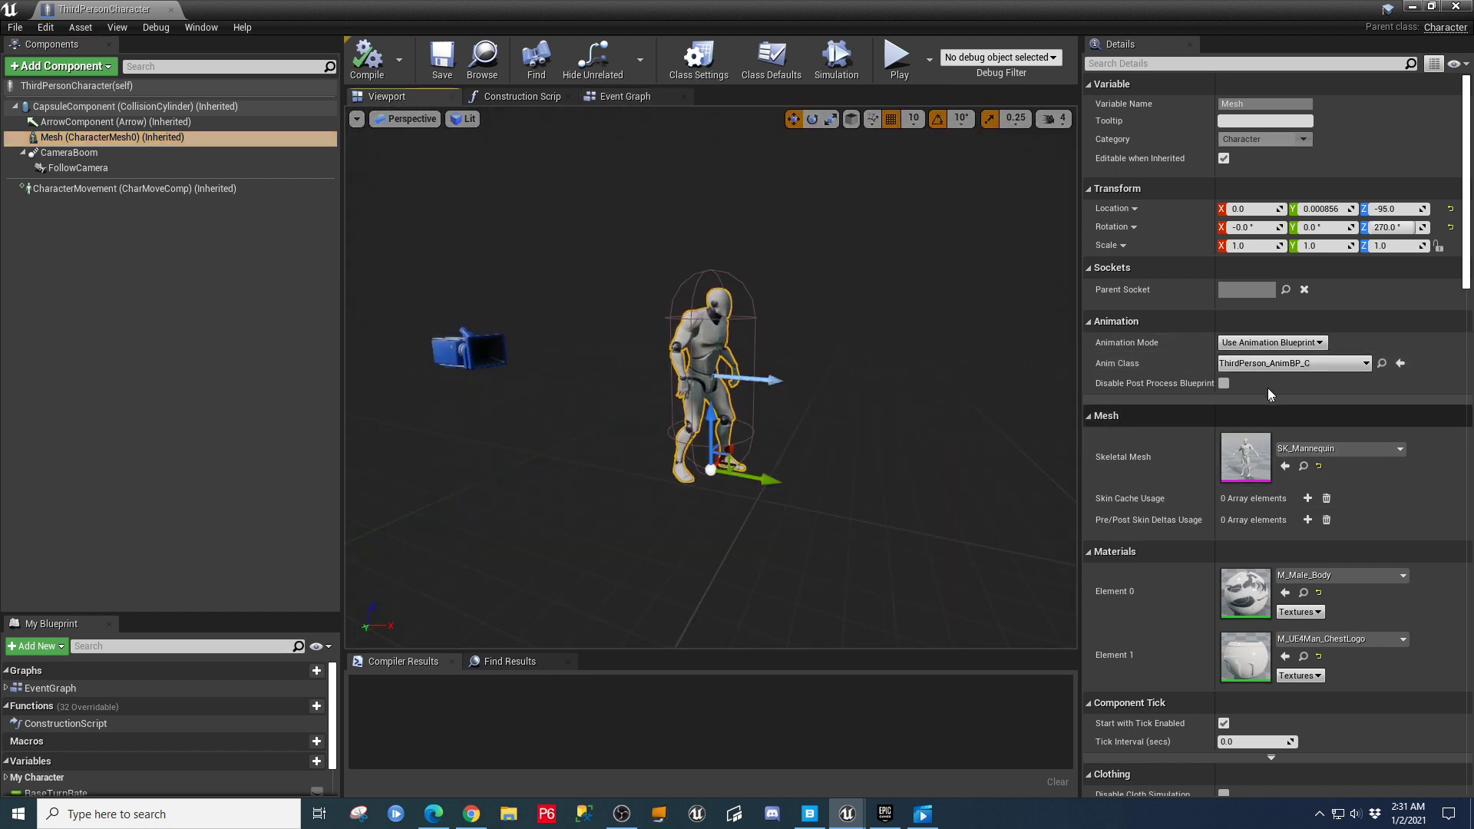
# Set the Mesh component's skeletal mesh to SK_Barbarian_Body, inspect the character, and compile the blueprint.
pyautogui.click(1398, 449)
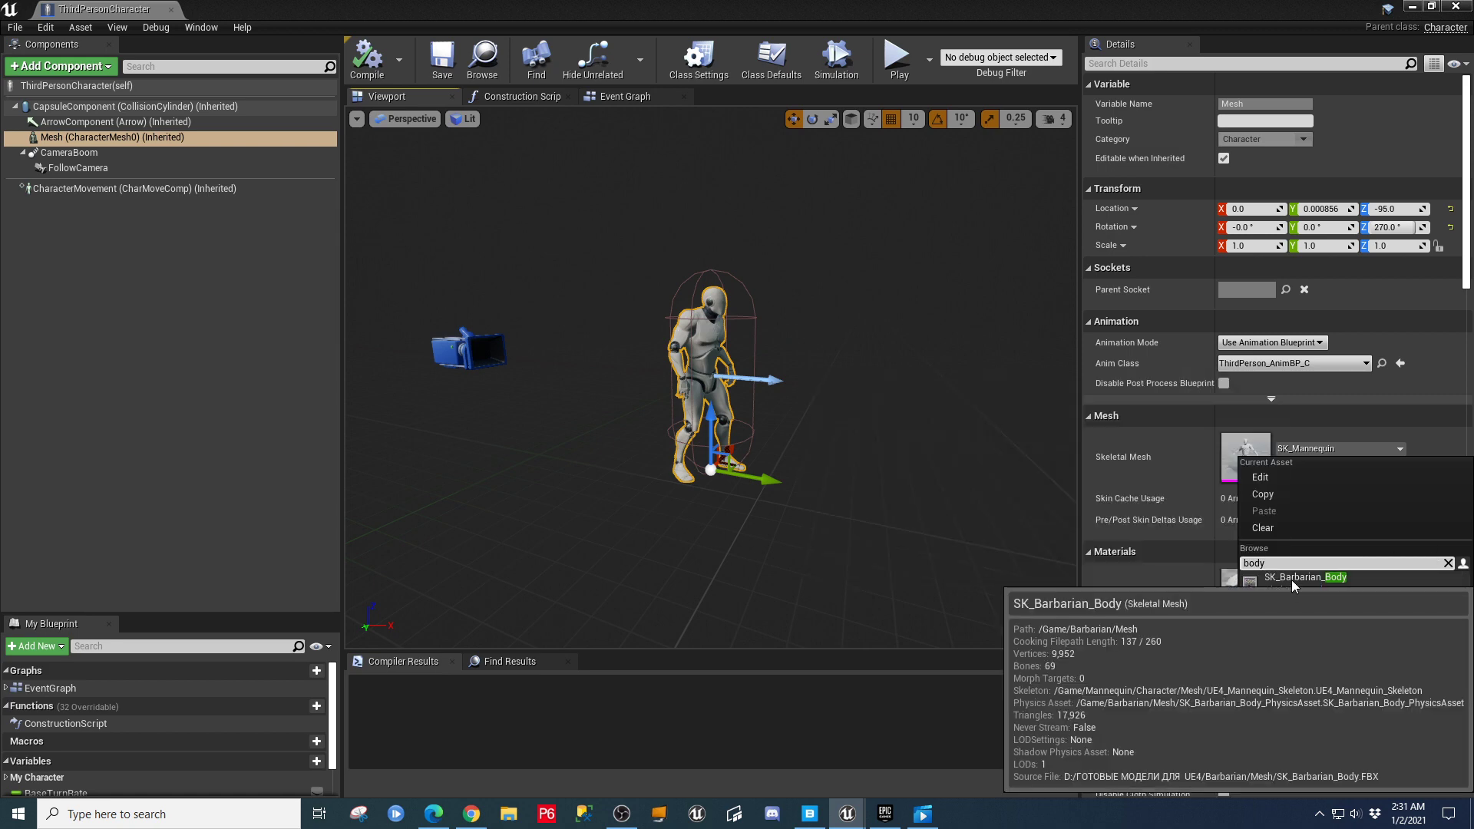
pyautogui.click(1291, 580)
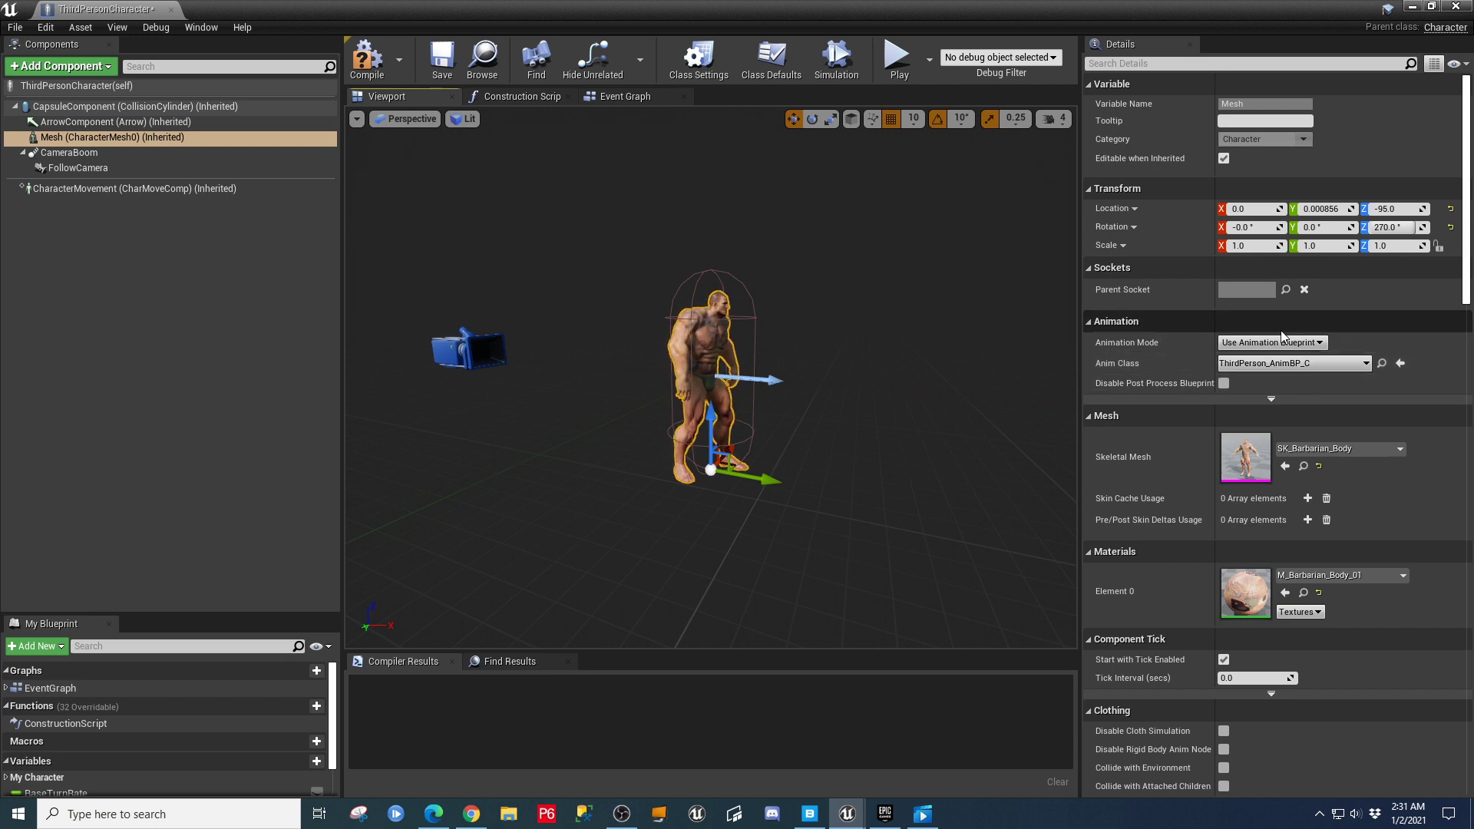
pyautogui.scroll(2, 883, 346)
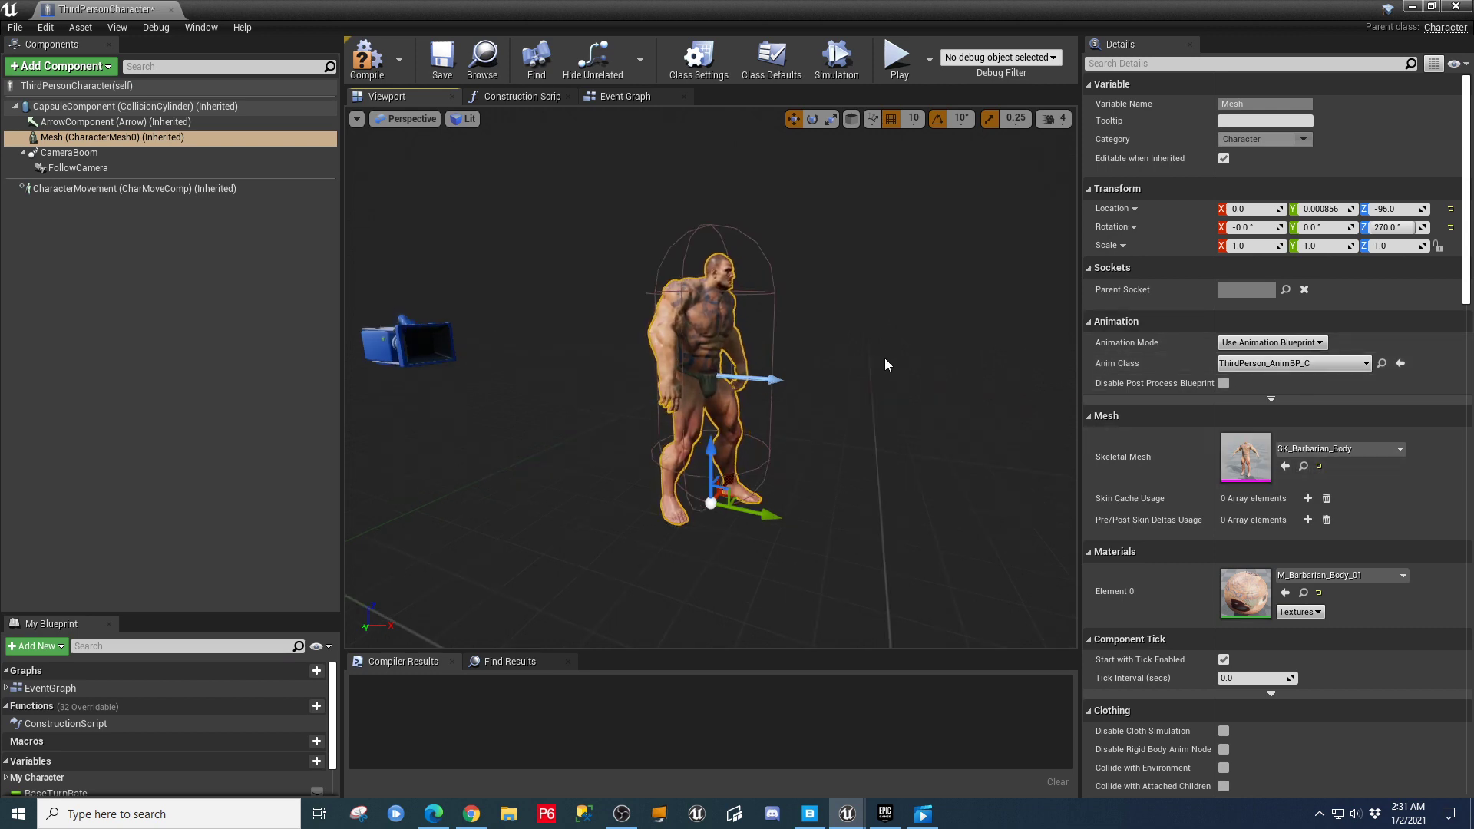
pyautogui.moveTo(884, 358); pyautogui.dragTo(813, 341)
pyautogui.scroll(3, 873, 361)
pyautogui.scroll(-5, 821, 326)
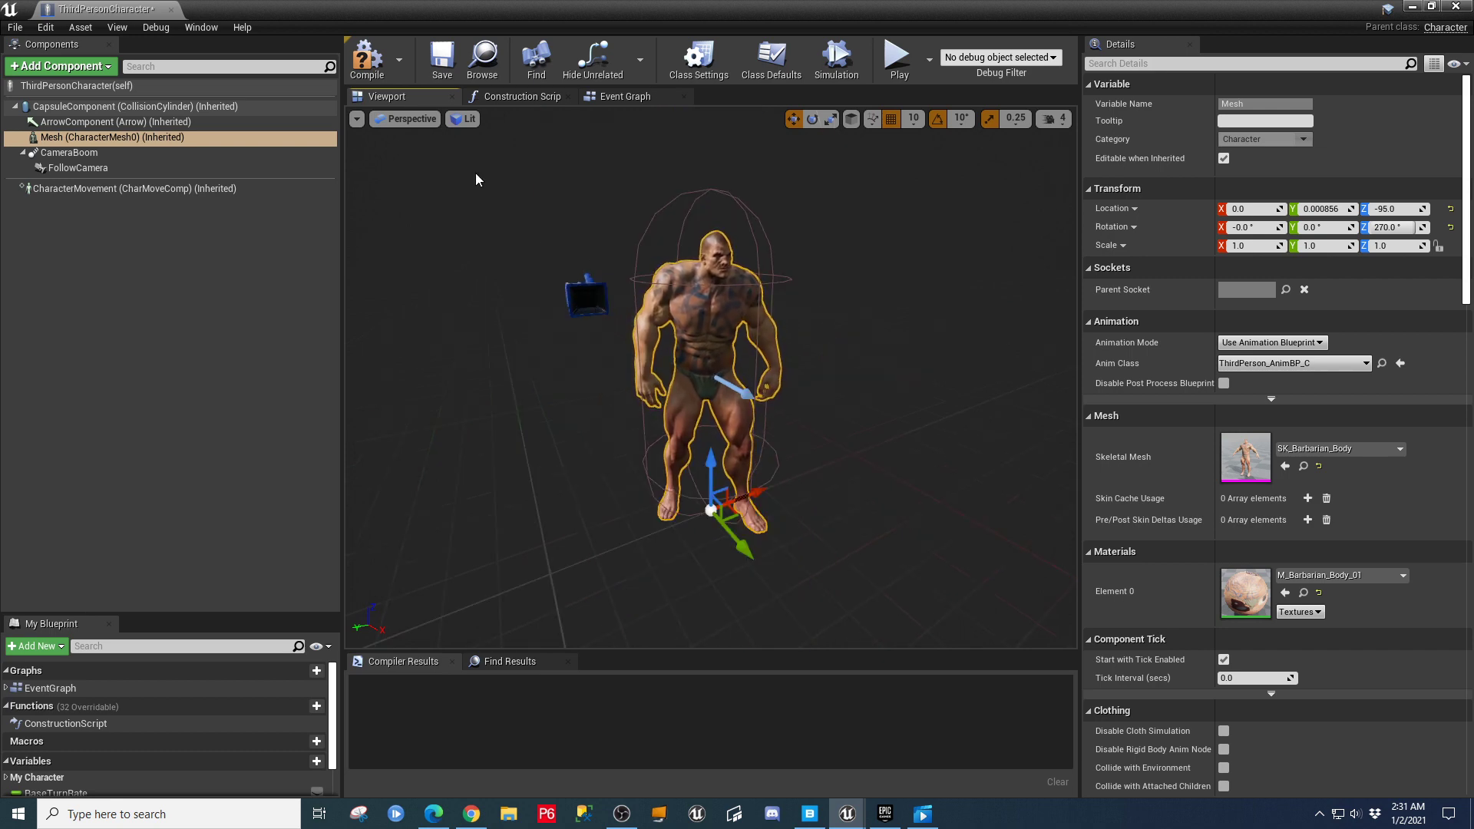
pyautogui.click(366, 59)
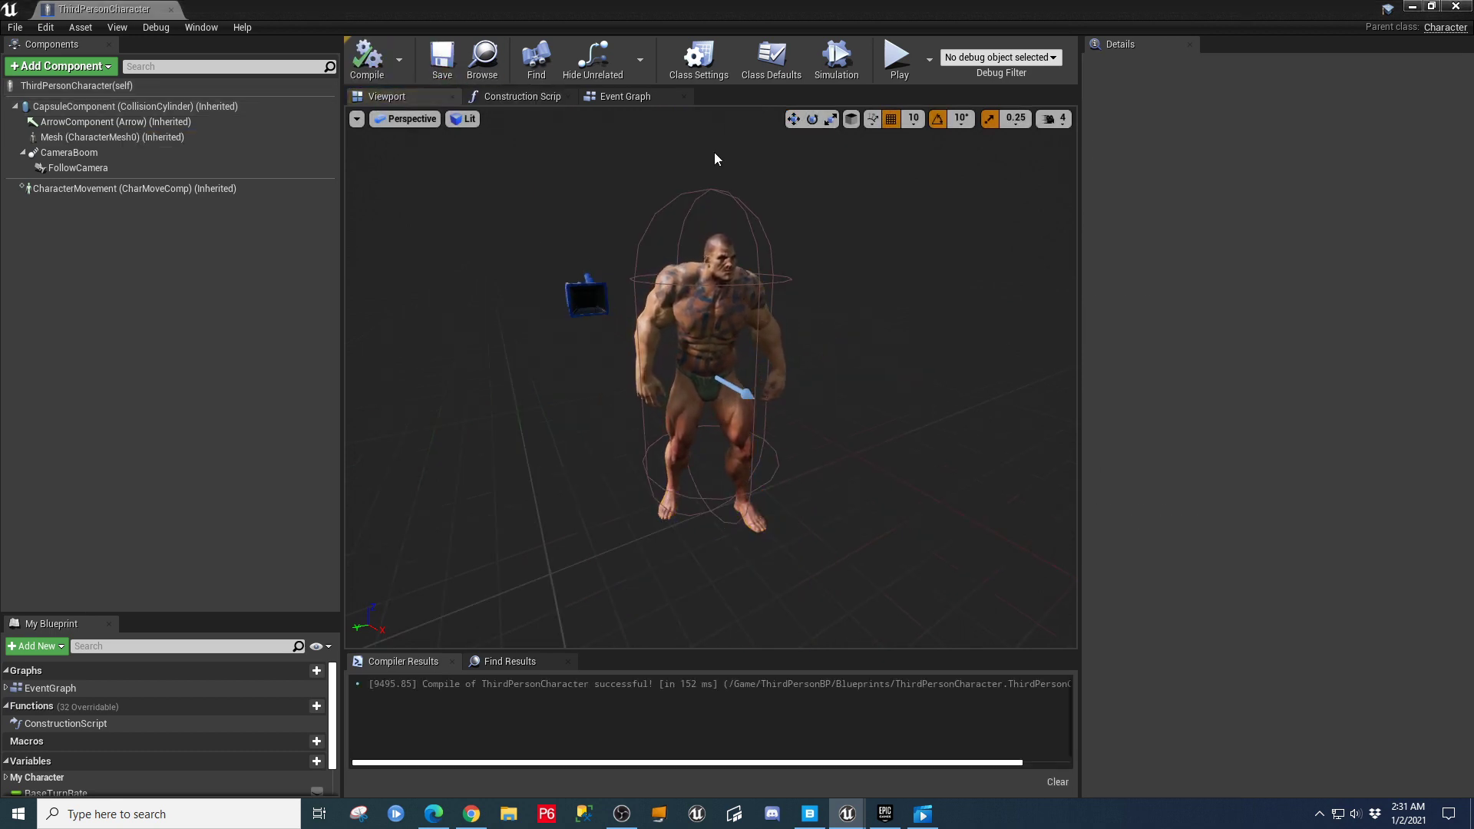
# Close the ThirdPersonCharacter blueprint, play-test the barbarian's movement full screen in Demo_Scene, and end the play session.
pyautogui.click(171, 10)
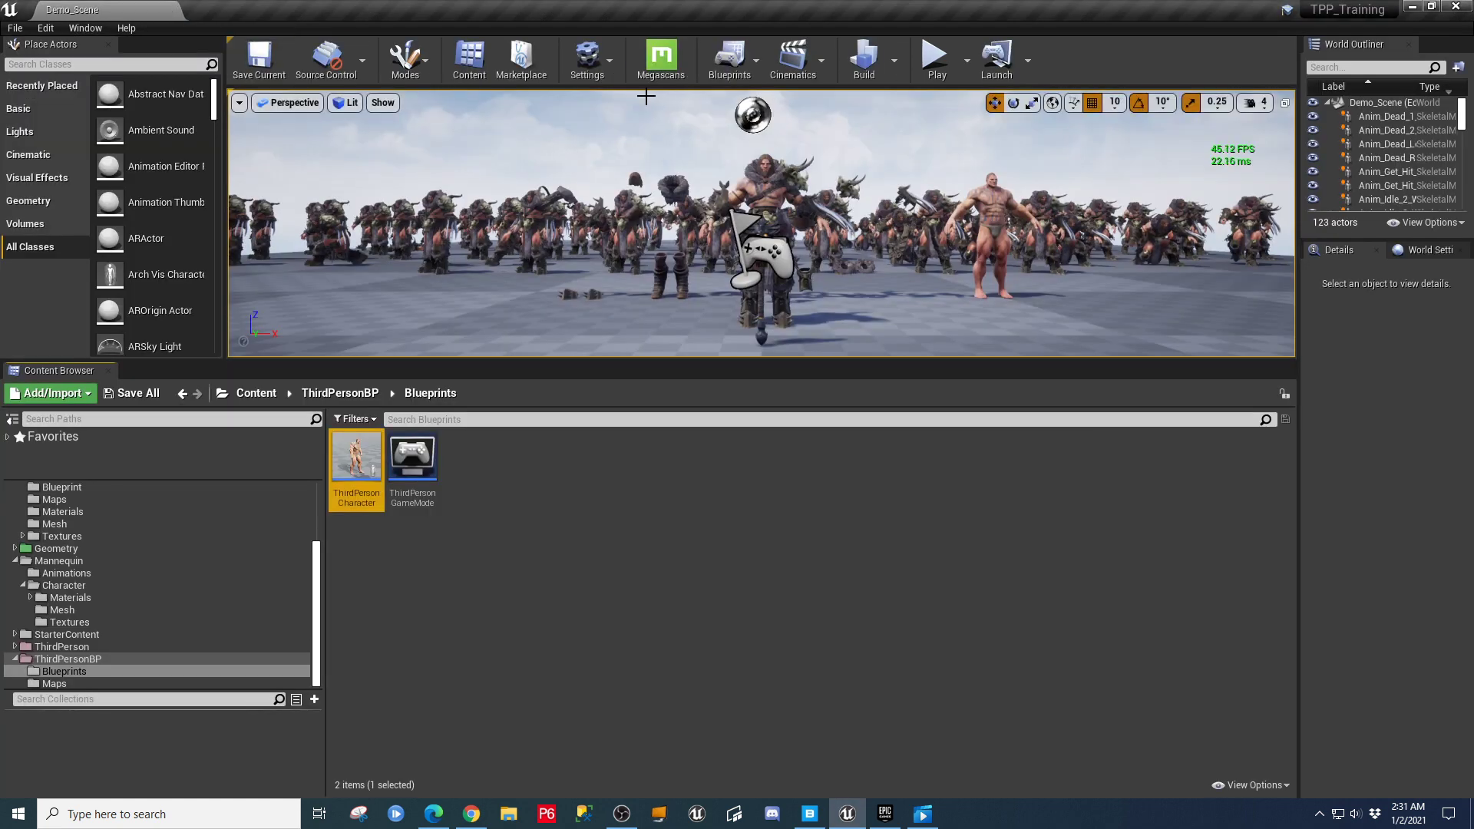
pyautogui.click(930, 65)
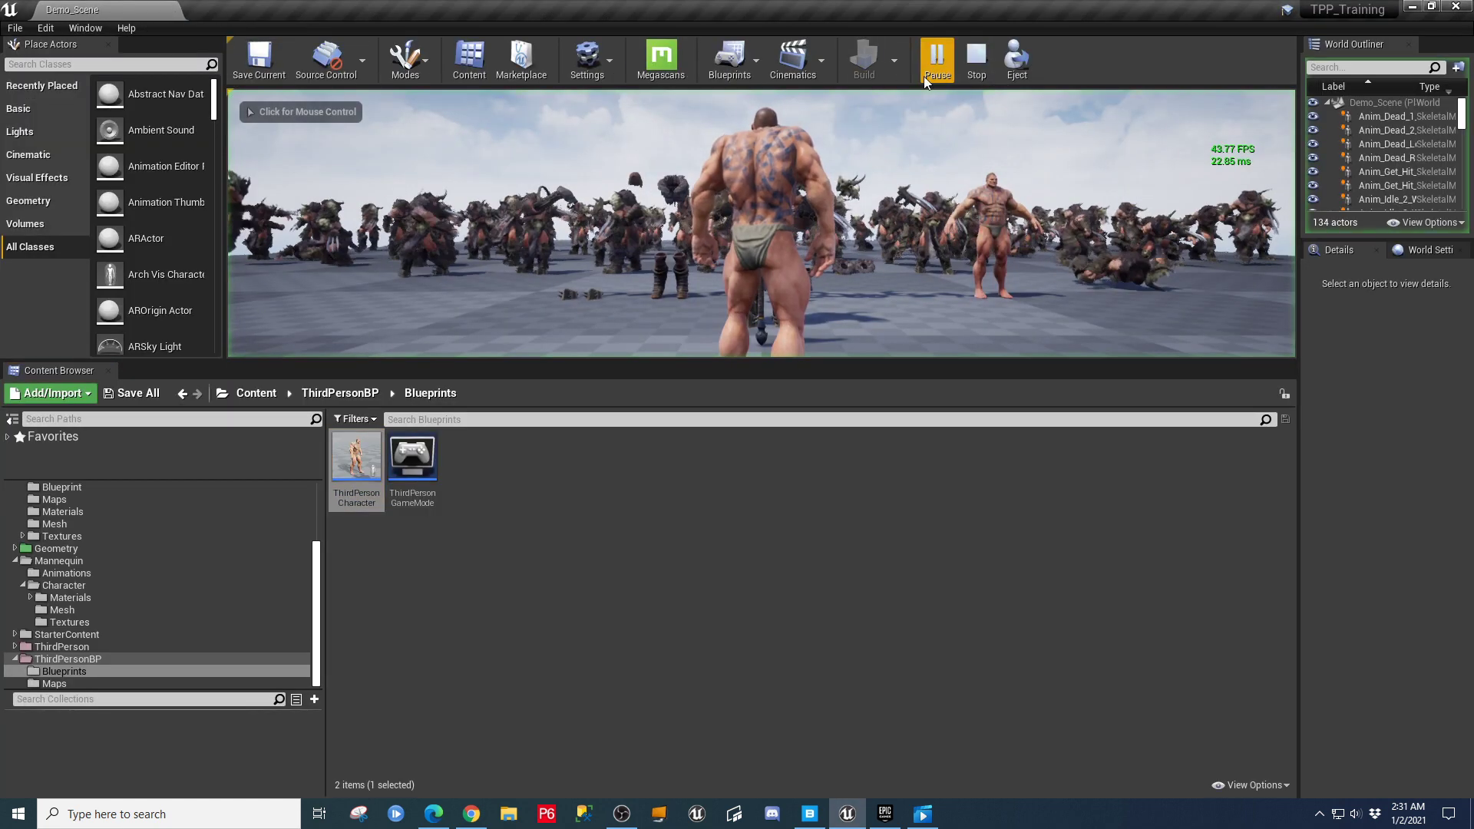
pyautogui.click(860, 254)
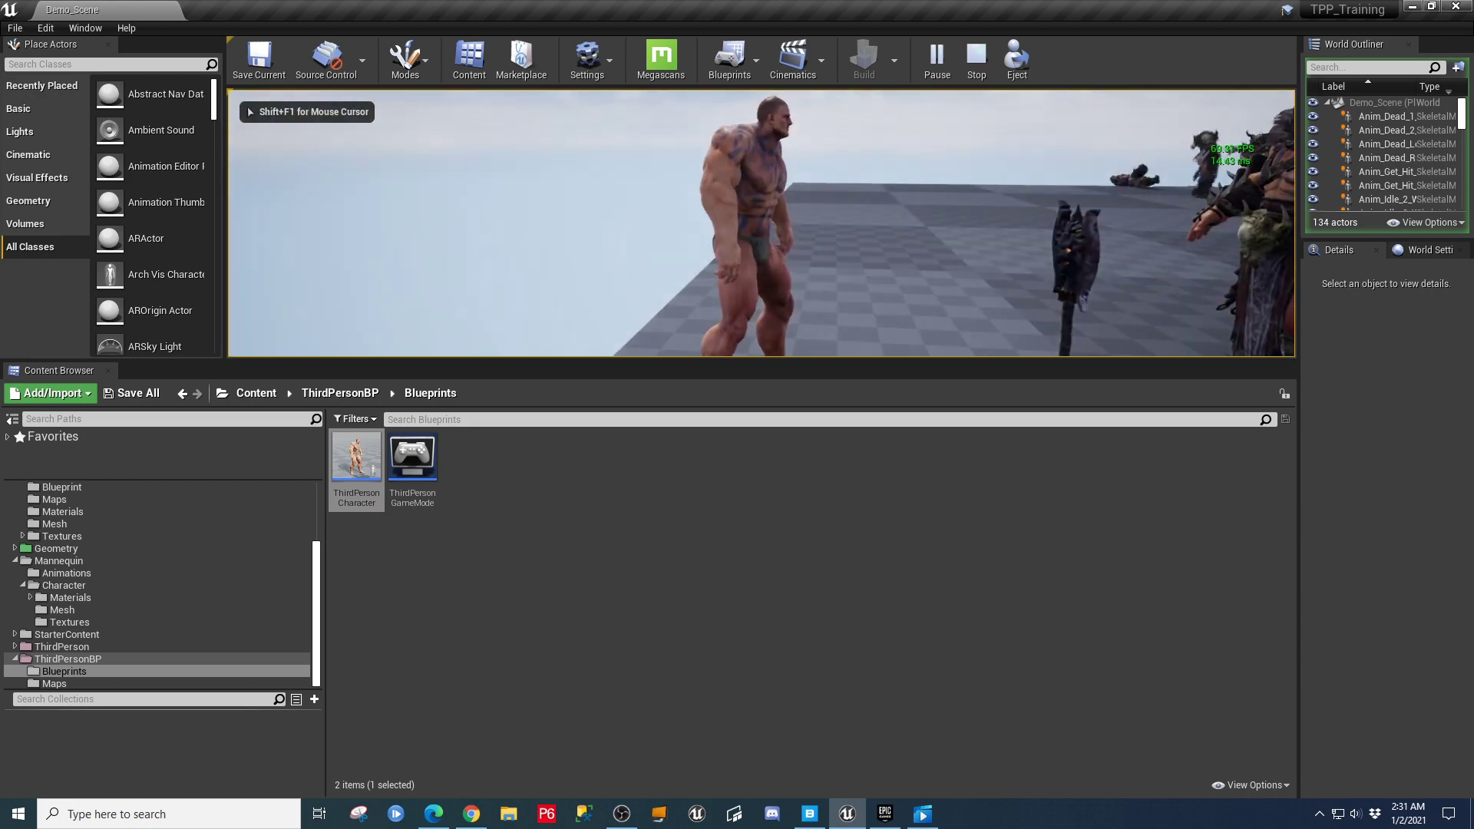
pyautogui.press('w')
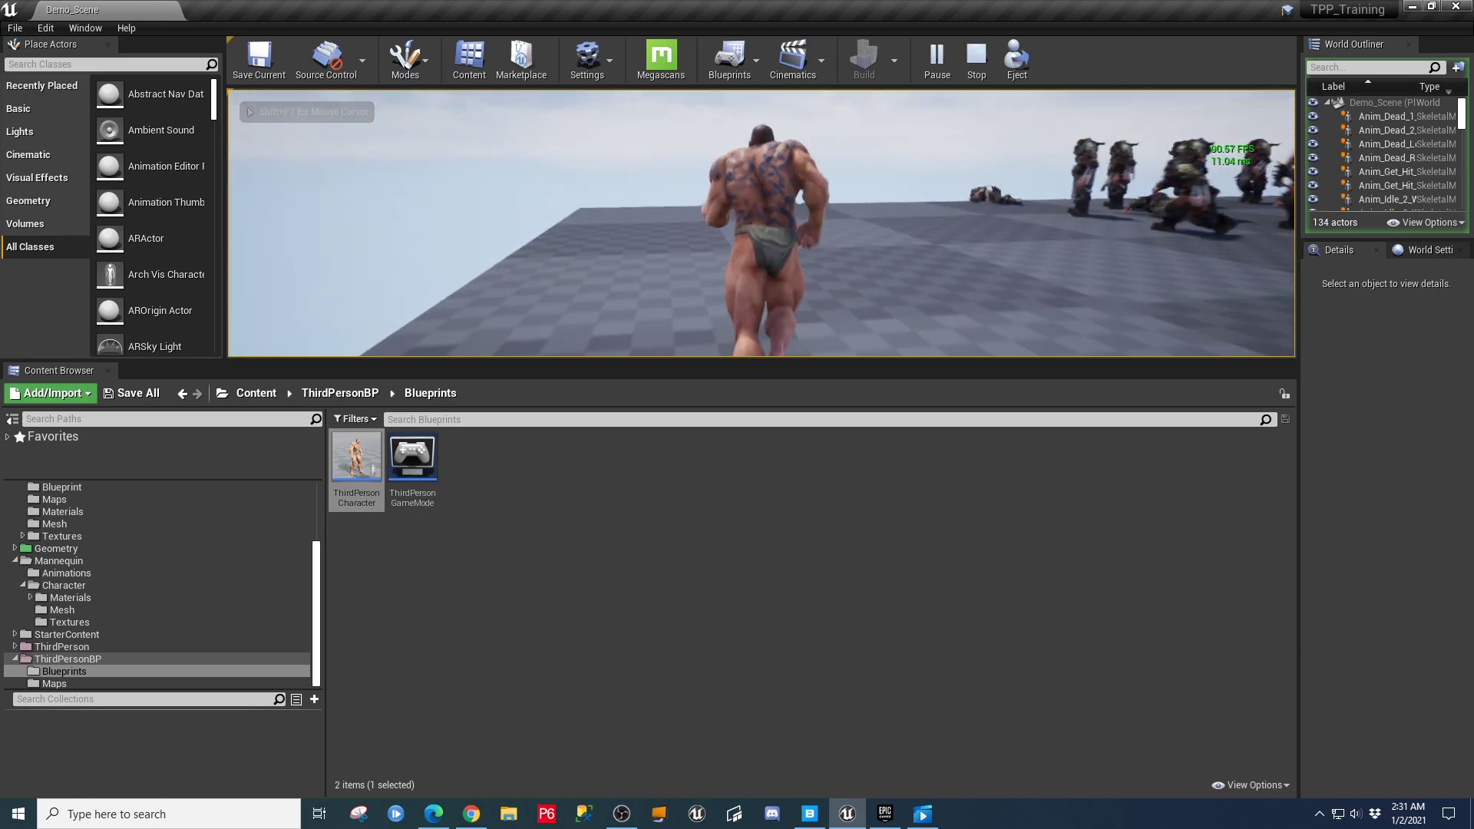
pyautogui.press('F11')
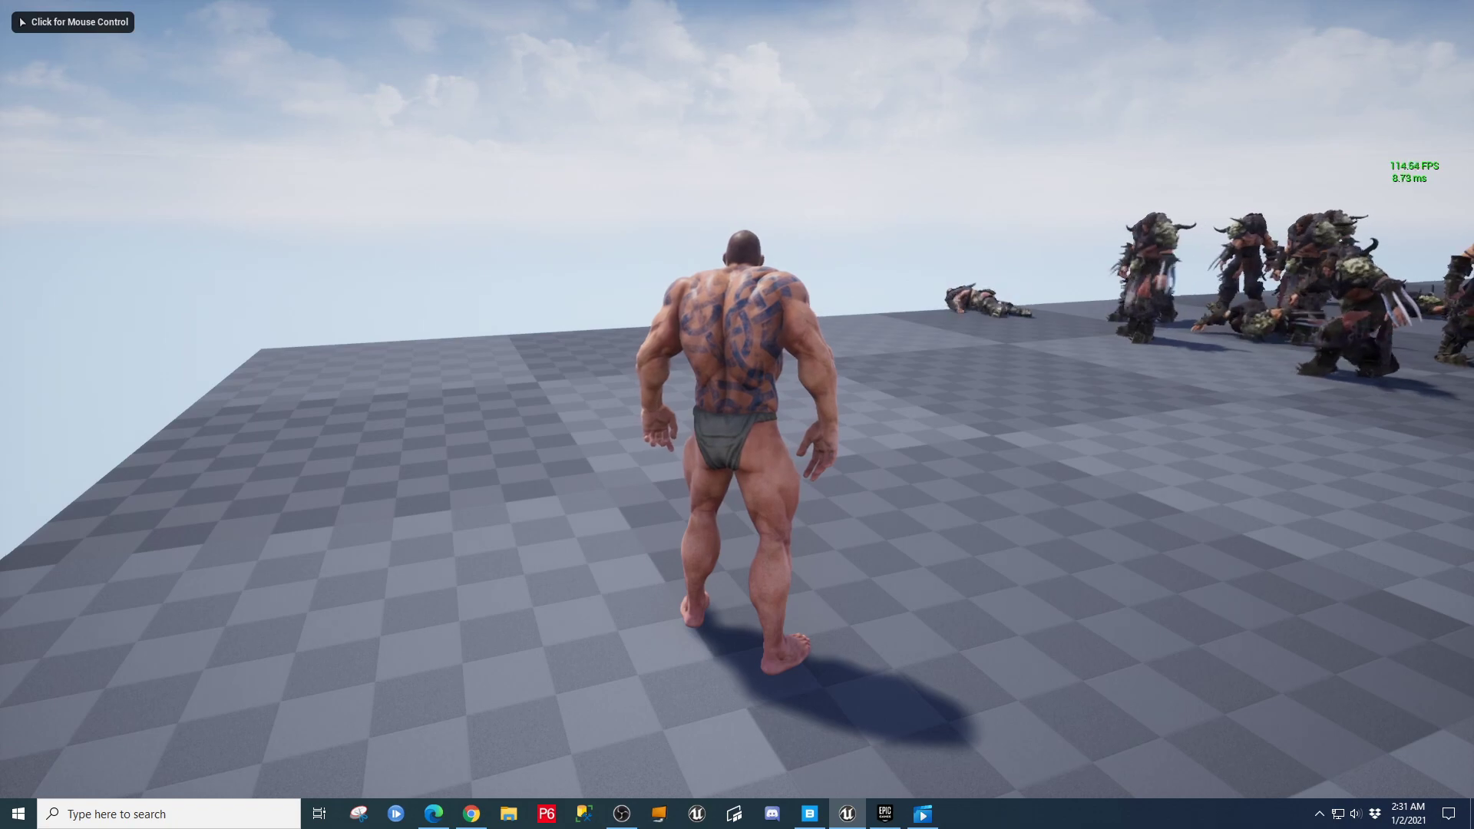
pyautogui.press('w')
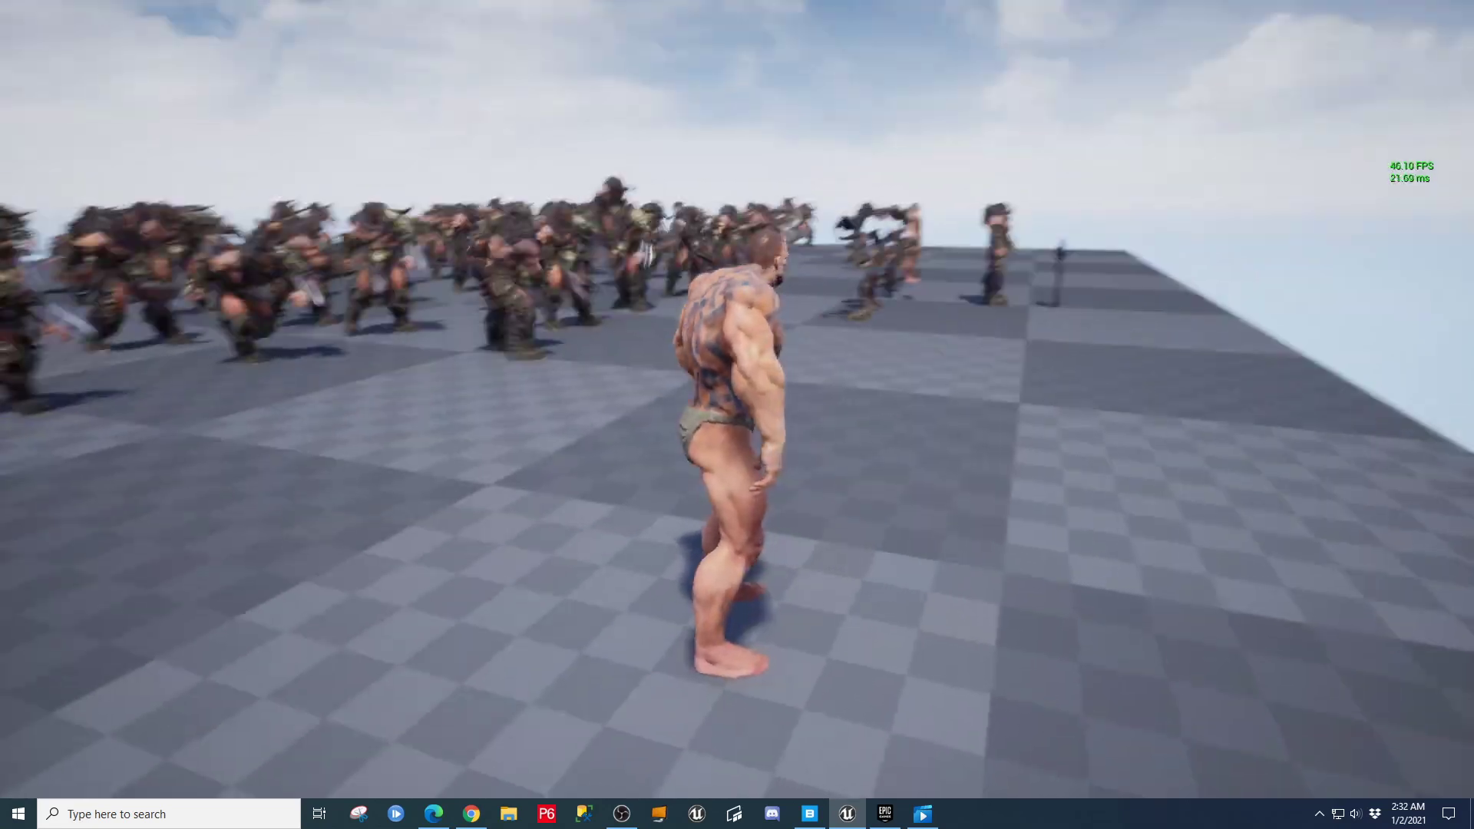
pyautogui.press('w')
pyautogui.press('d')
pyautogui.press('w')
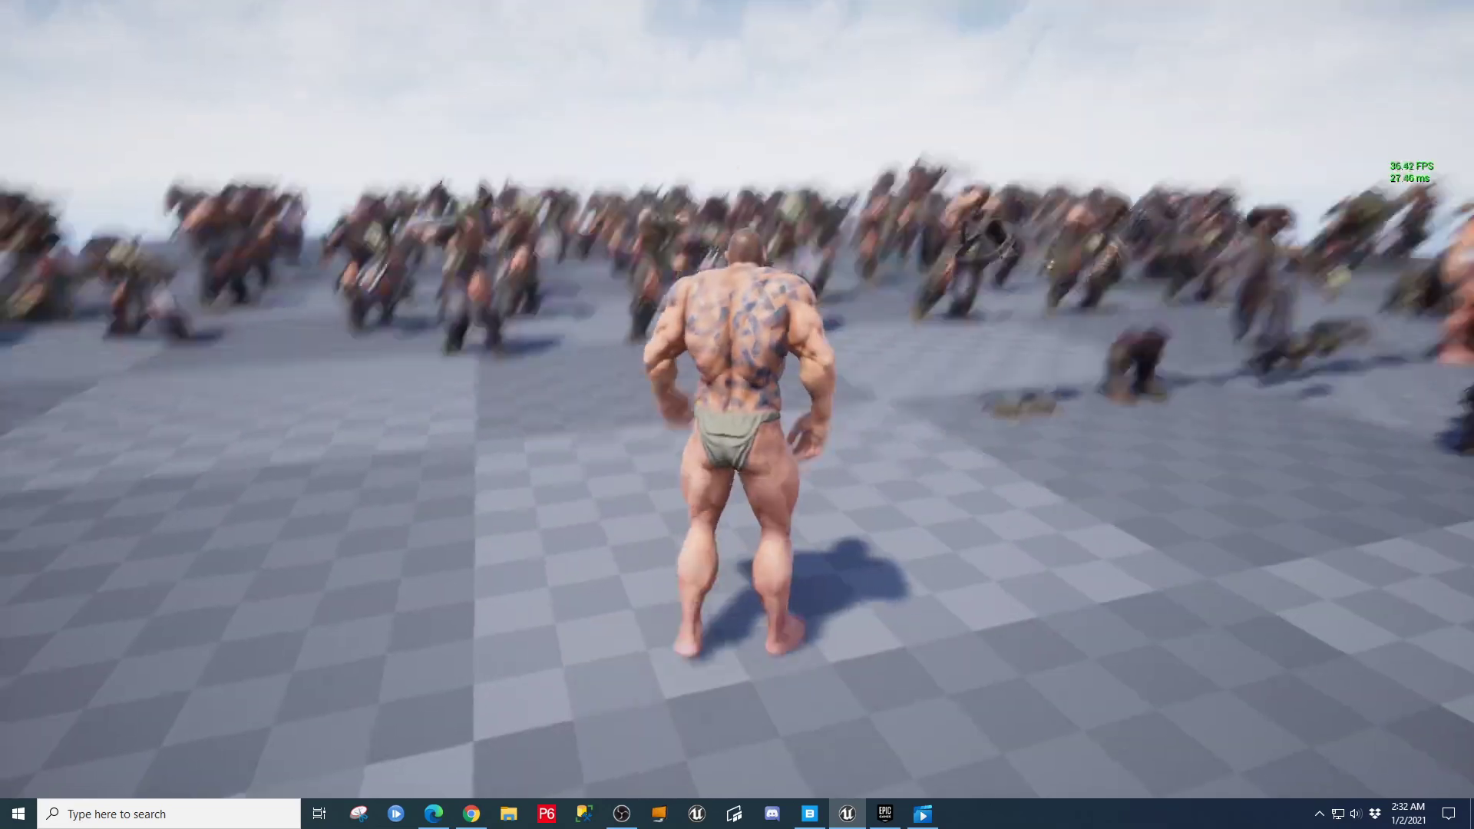
pyautogui.press('Escape')
pyautogui.press('F11')
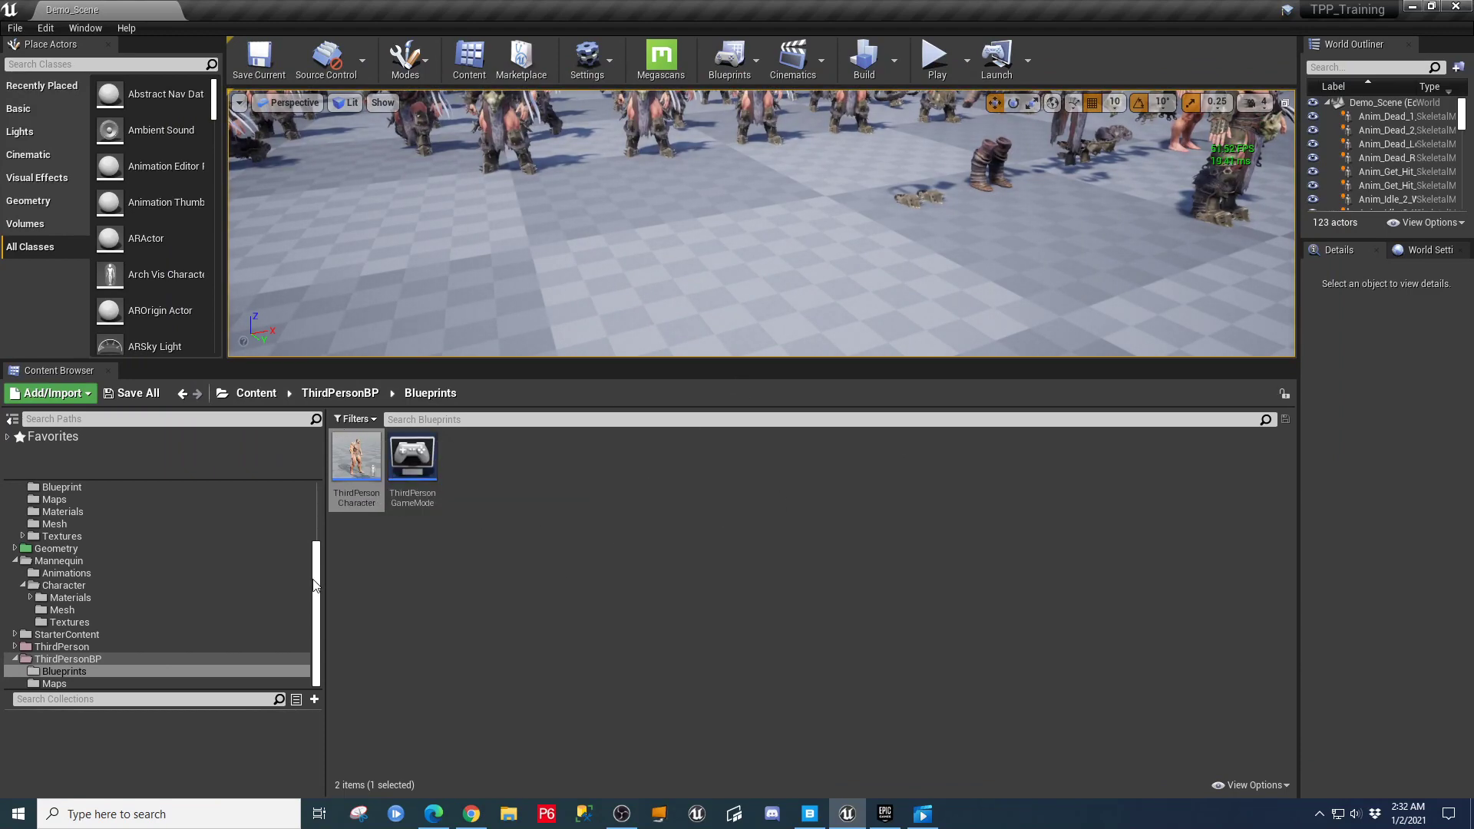
# Browse the Barbarian Mesh folder for the separate armor and clothing skeletal meshes, starting at SK_Barbarian_Armor_10.
pyautogui.scroll(3, 317, 583)
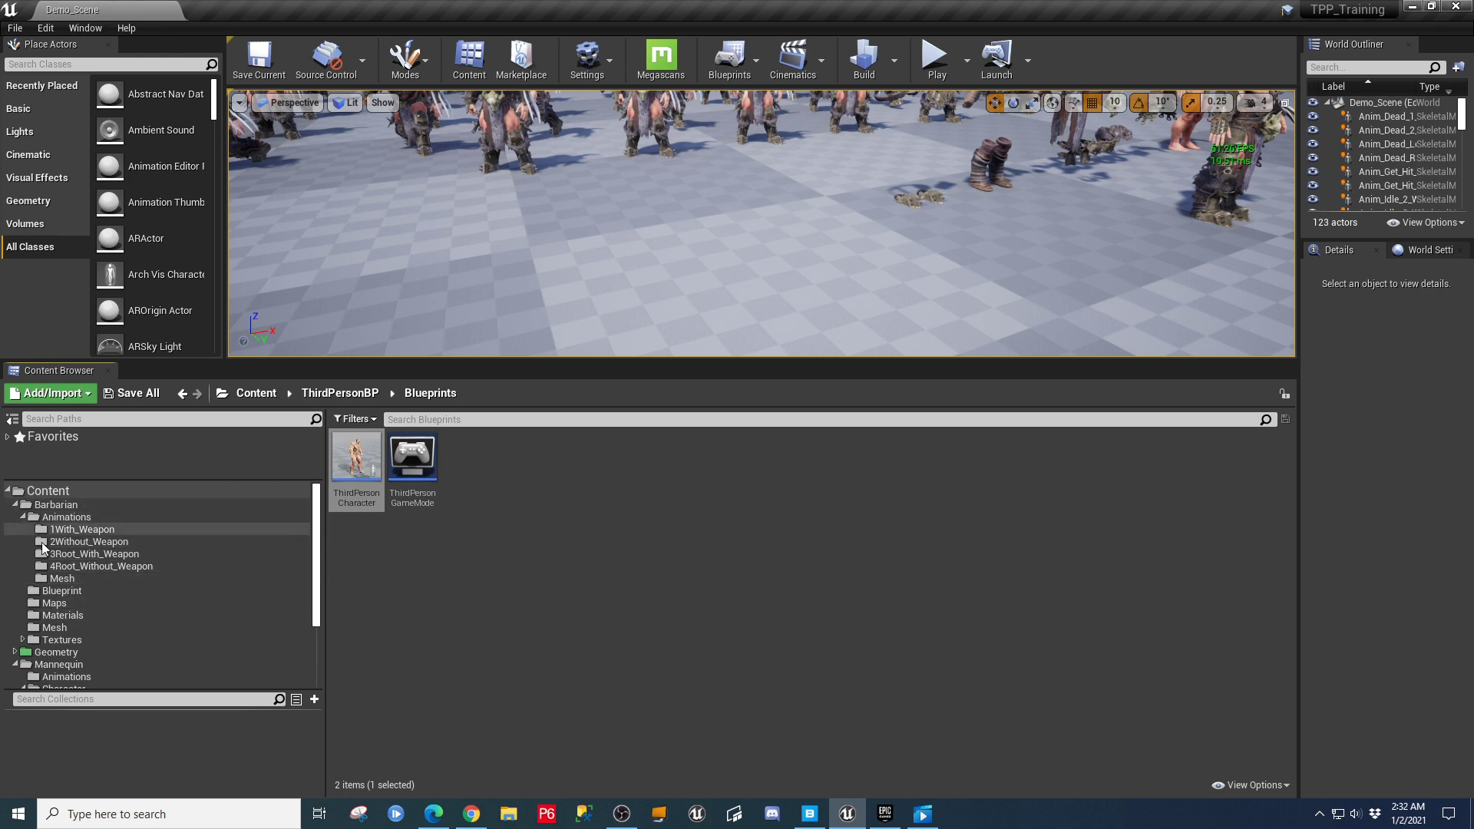
pyautogui.click(61, 578)
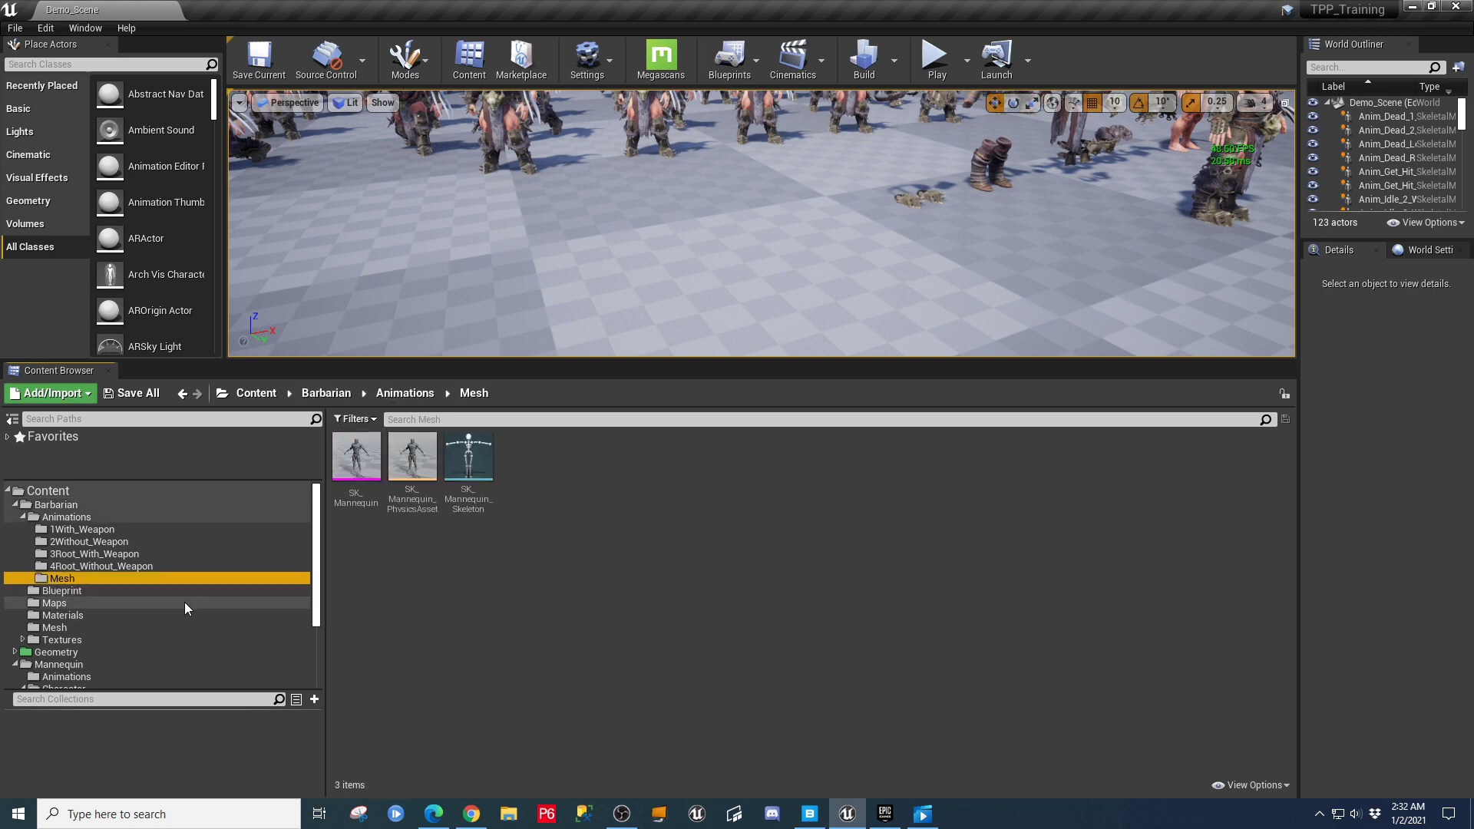
pyautogui.click(54, 628)
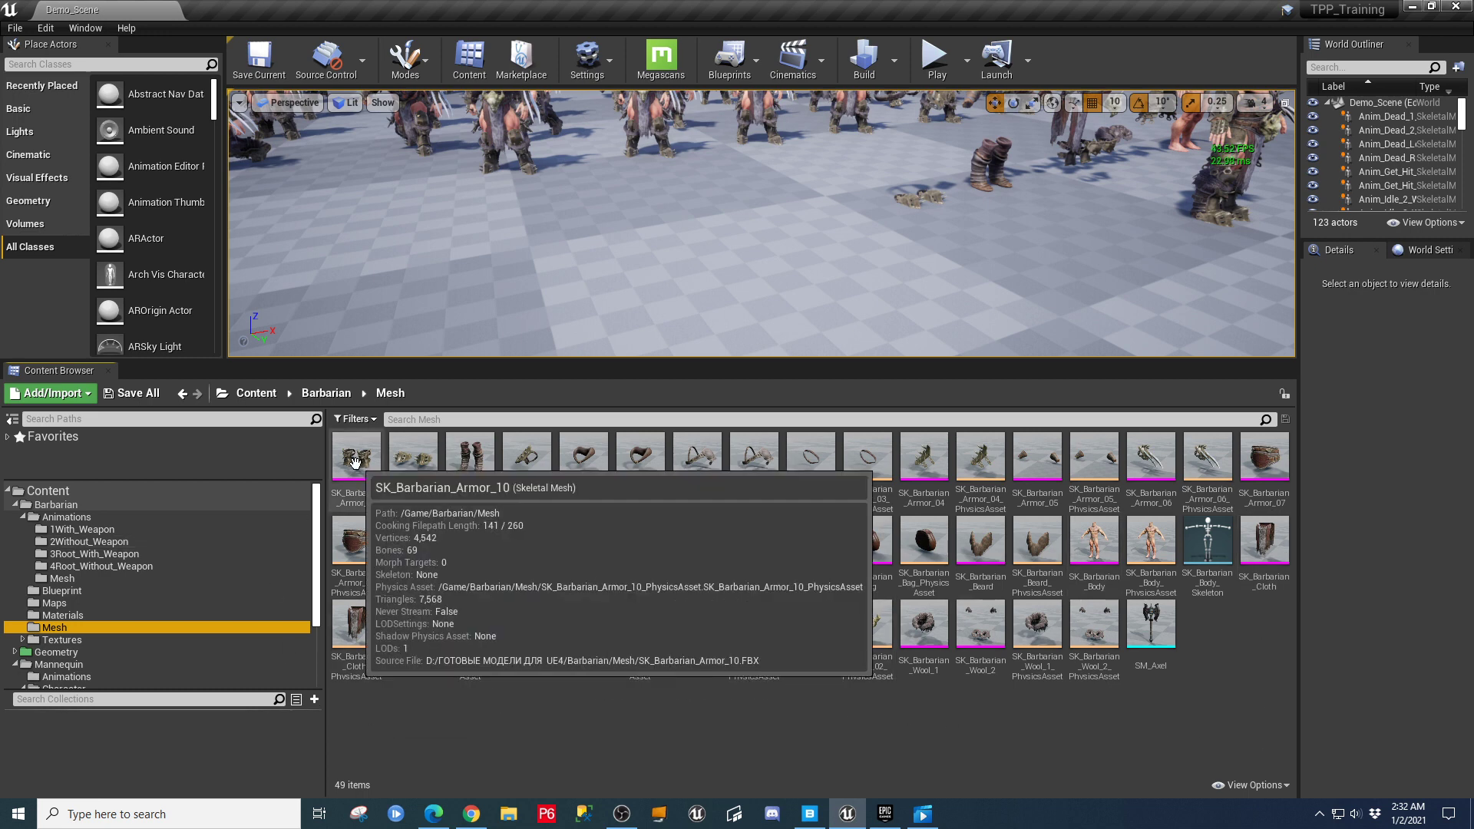
pyautogui.click(371, 477)
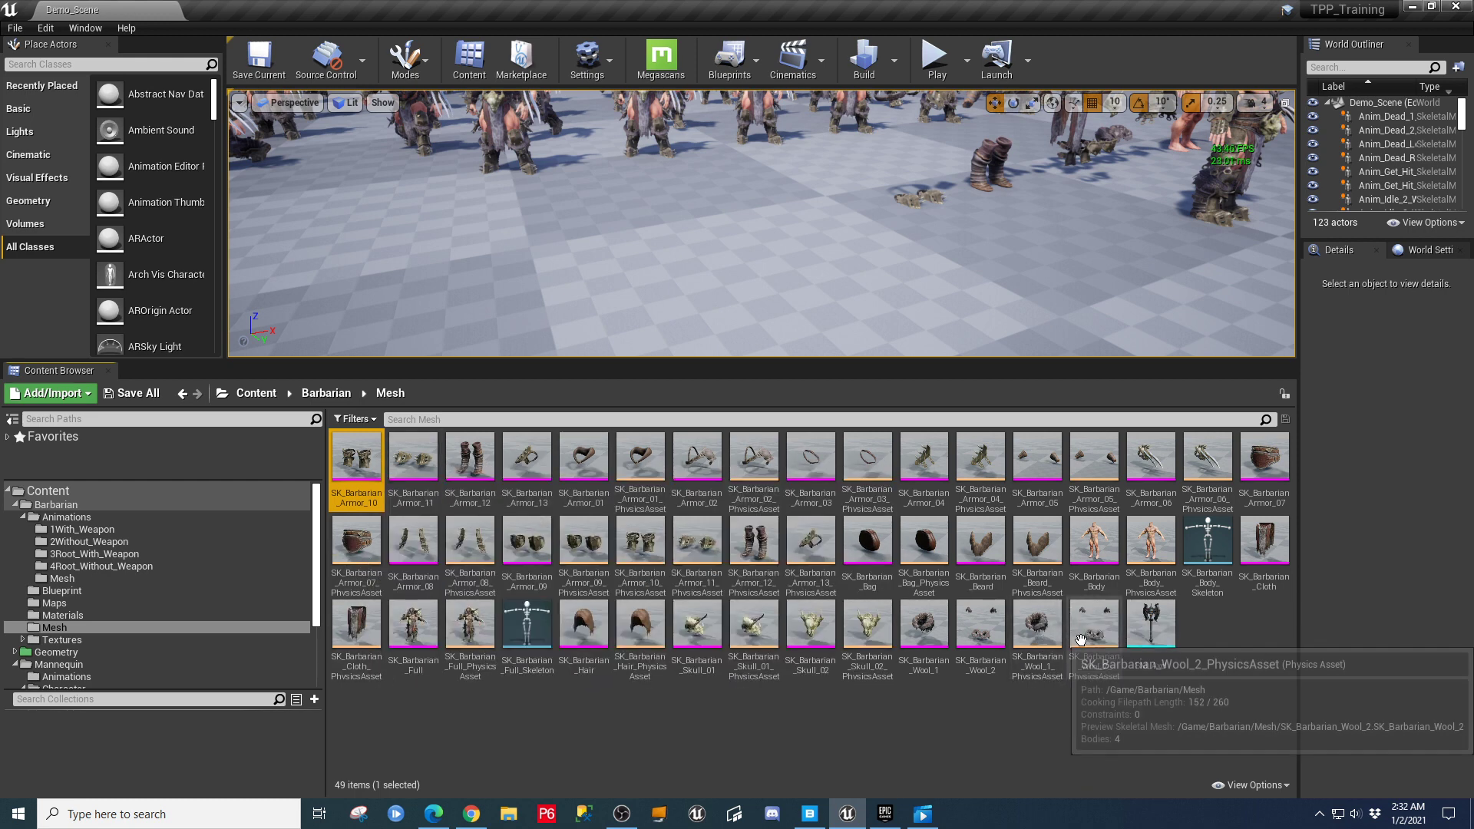
# Restore the level editor to a window about 60 percent of the screen width and enlarge its Content Browser area.
pyautogui.click(1432, 7)
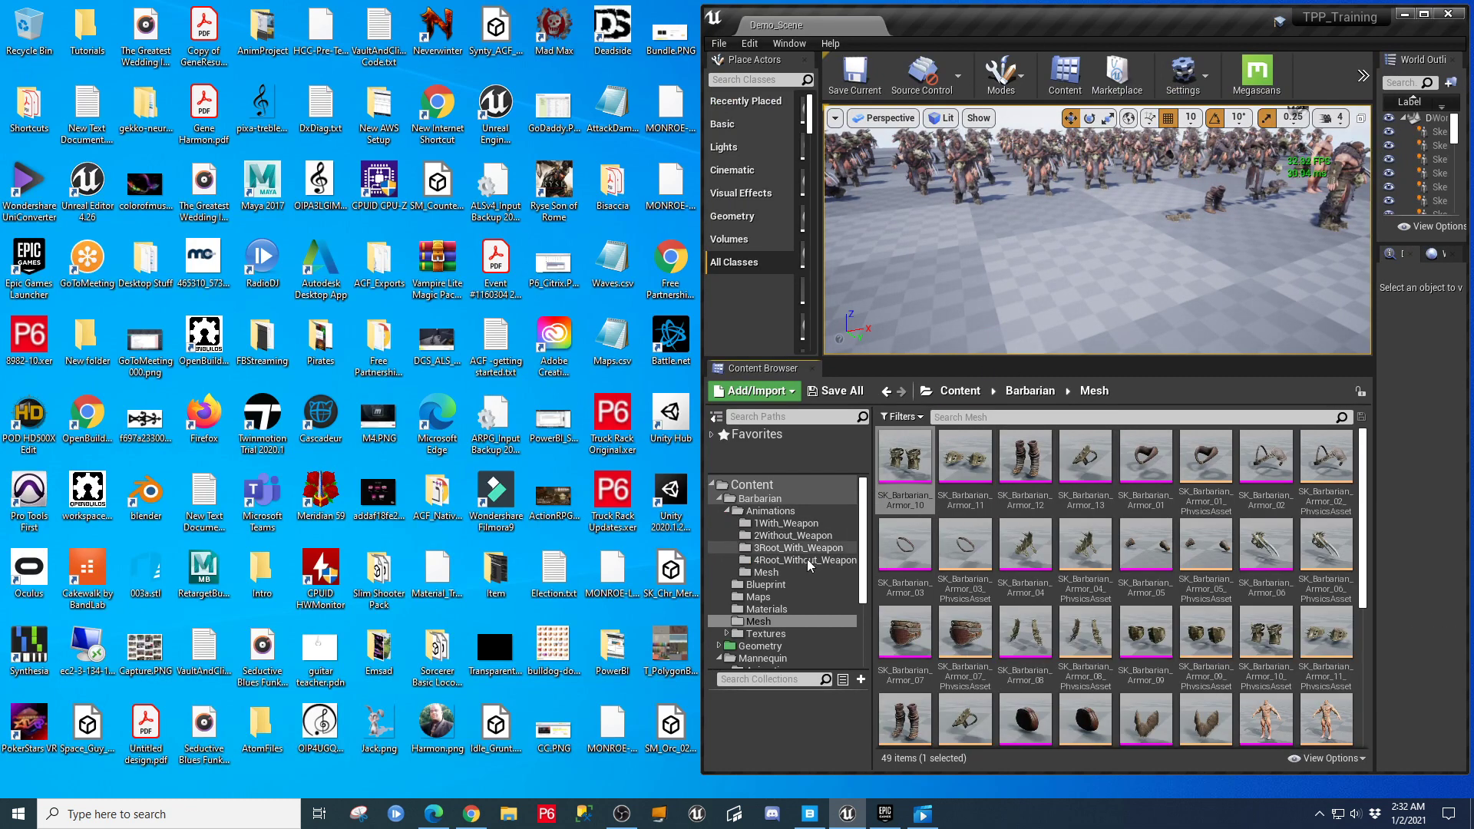
pyautogui.moveTo(702, 546); pyautogui.dragTo(598, 546)
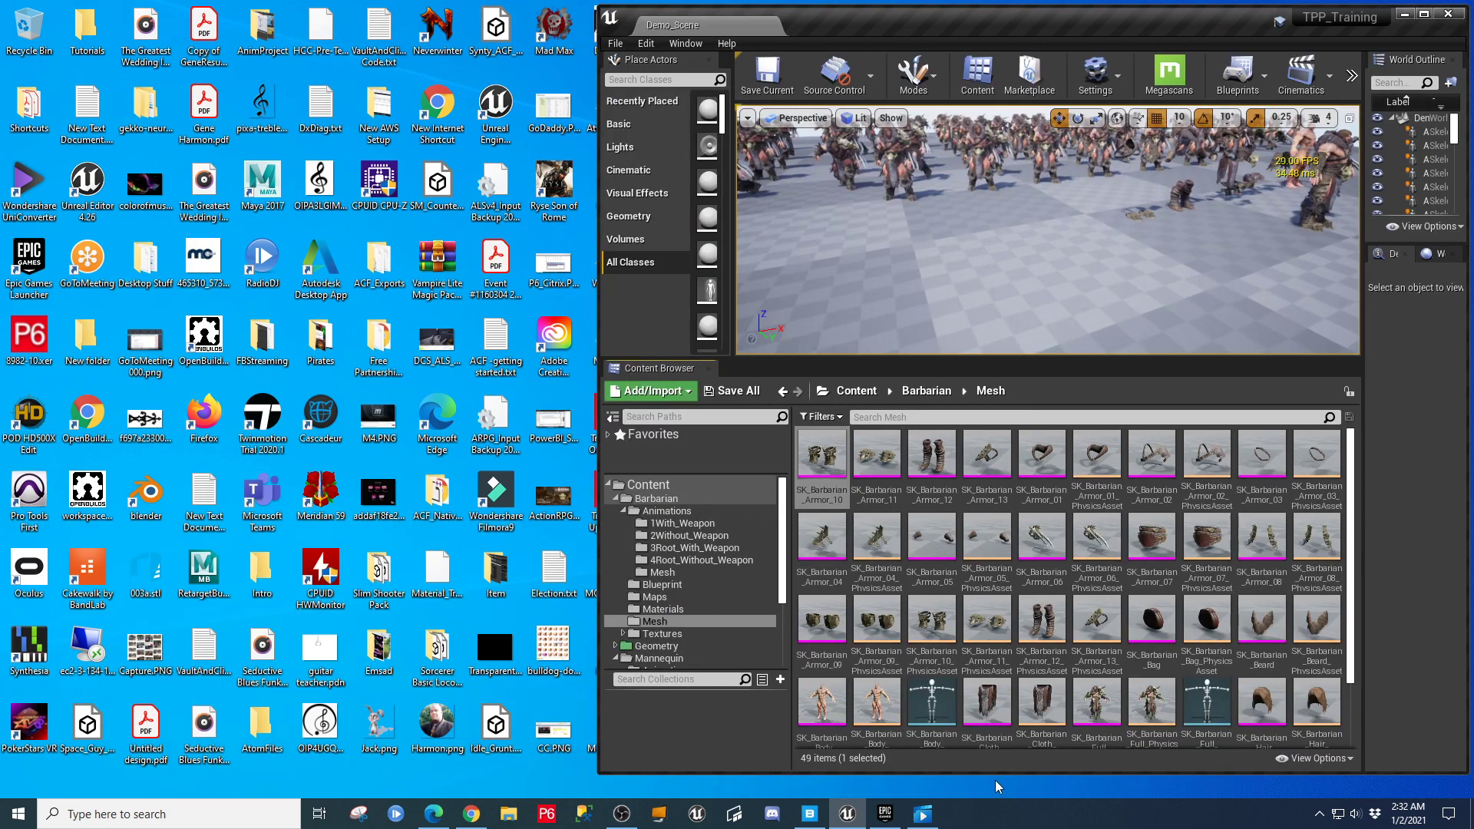
pyautogui.moveTo(994, 773); pyautogui.dragTo(993, 825)
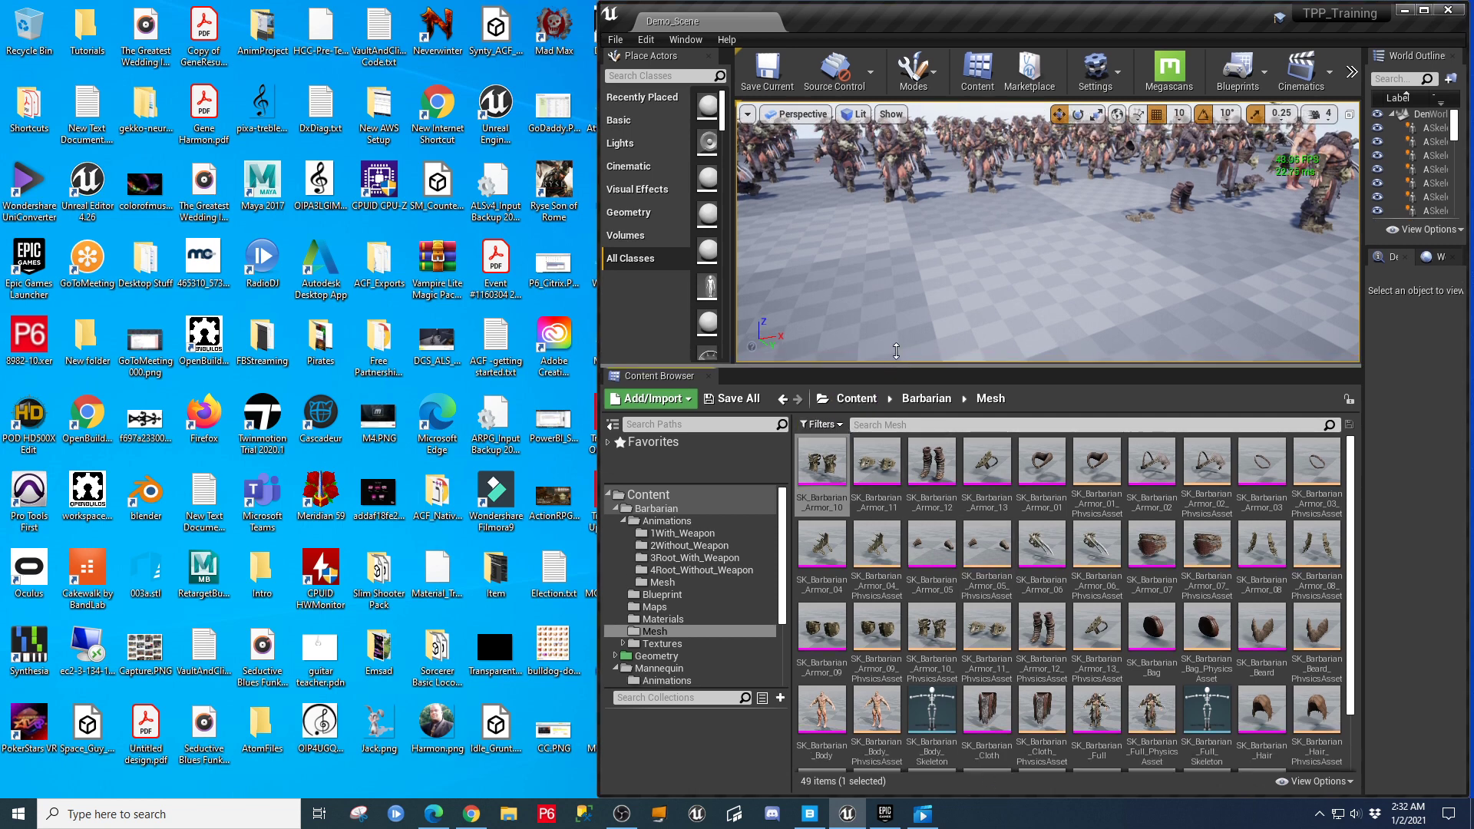
pyautogui.moveTo(896, 351); pyautogui.dragTo(892, 316)
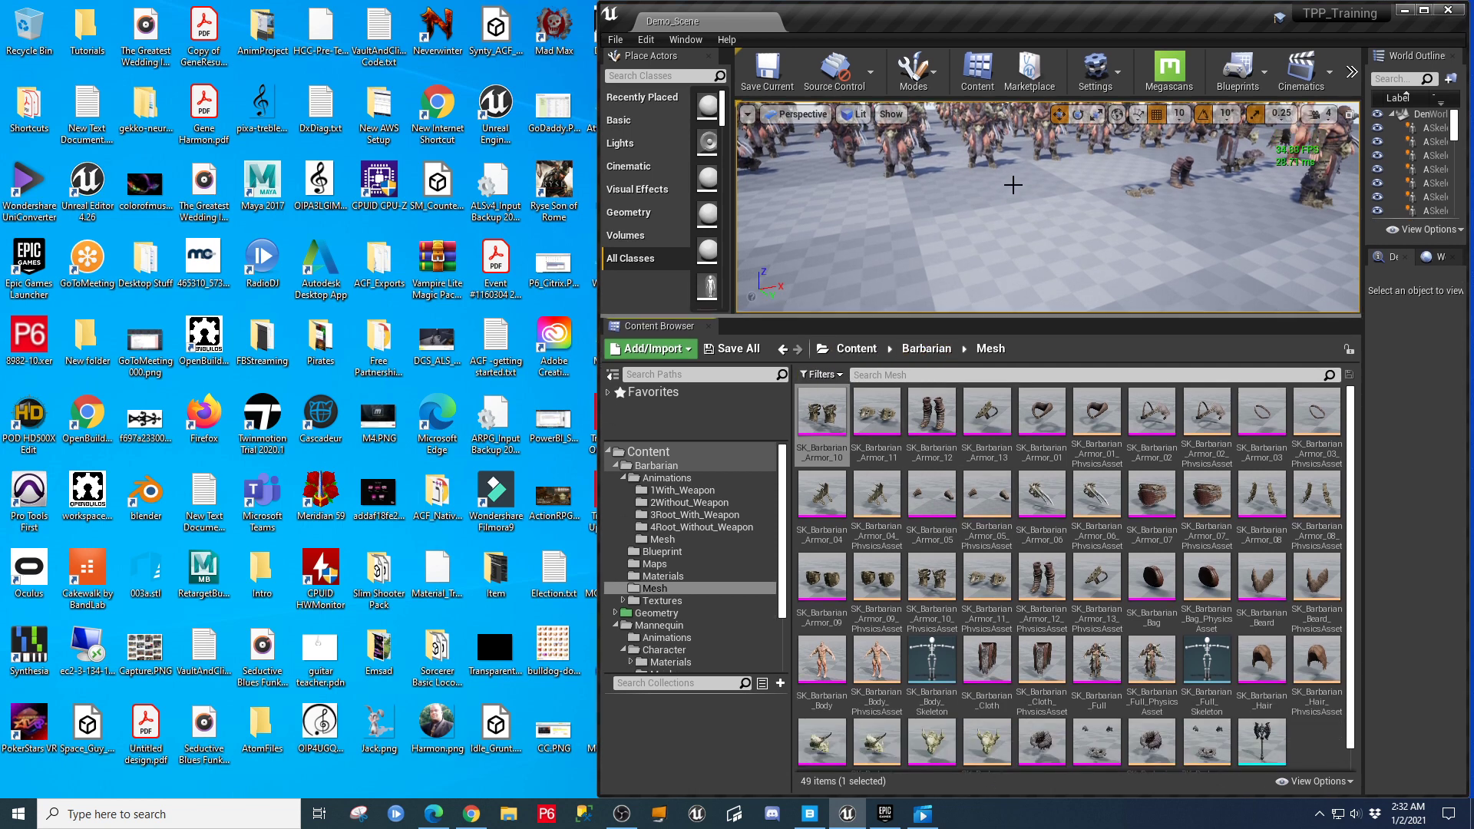
pyautogui.moveTo(1014, 185); pyautogui.dragTo(1028, 136, button='right')
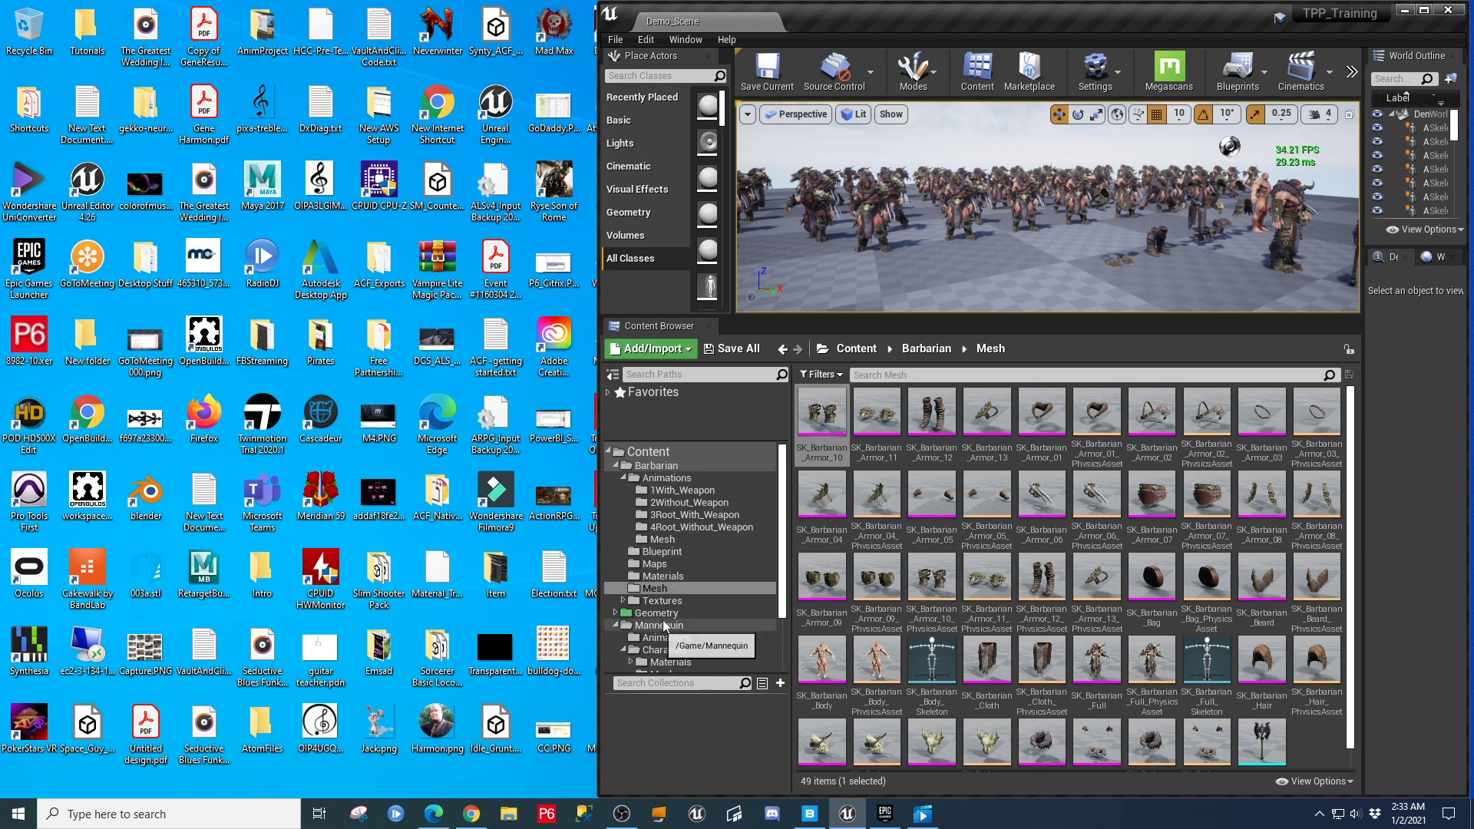
# Open the ThirdPersonCharacter blueprint from ThirdPersonBP's Blueprints folder and resize its window to fit beside the level editor.
pyautogui.scroll(-2, 689, 631)
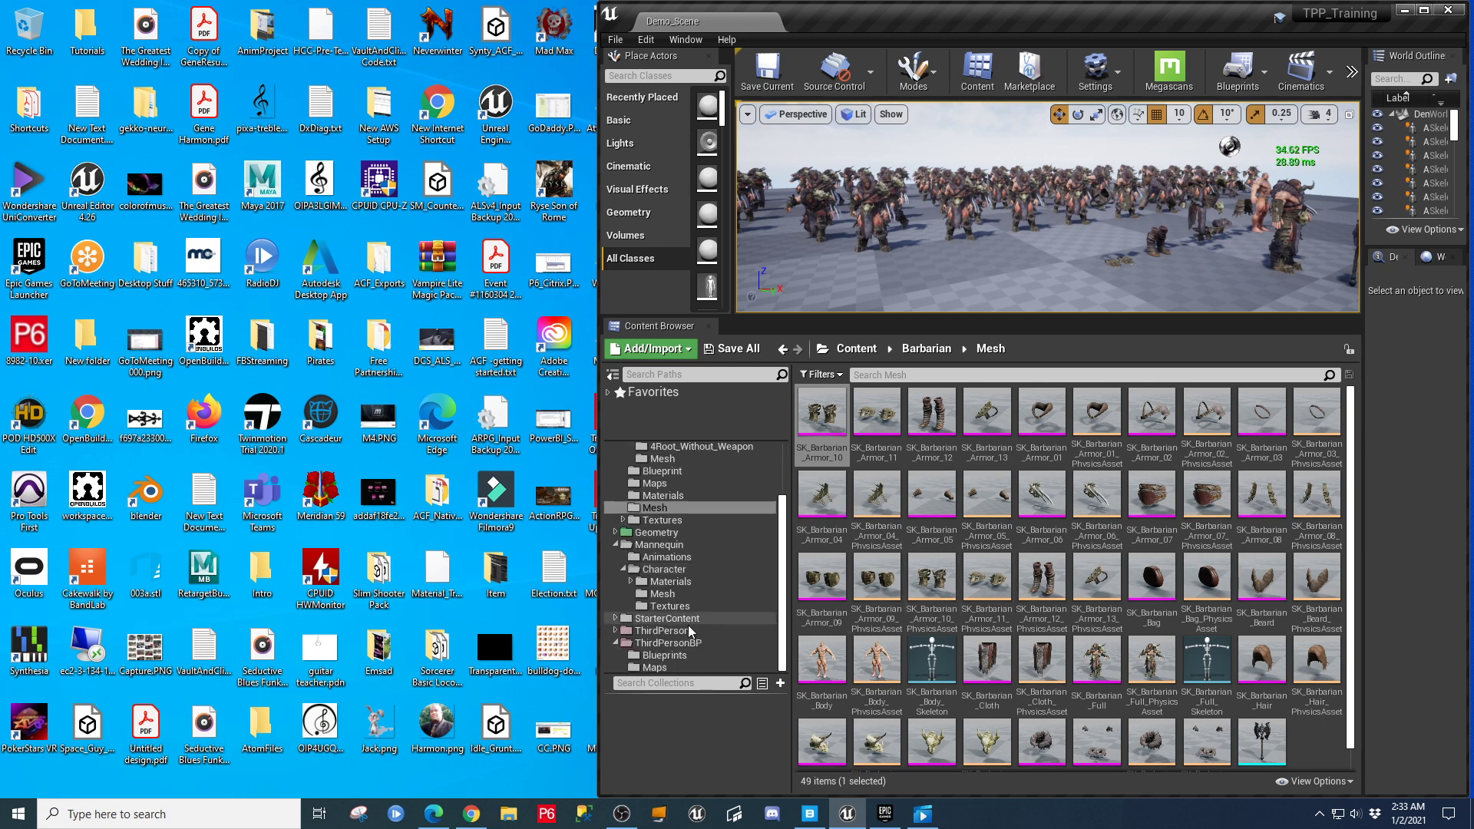
pyautogui.click(663, 654)
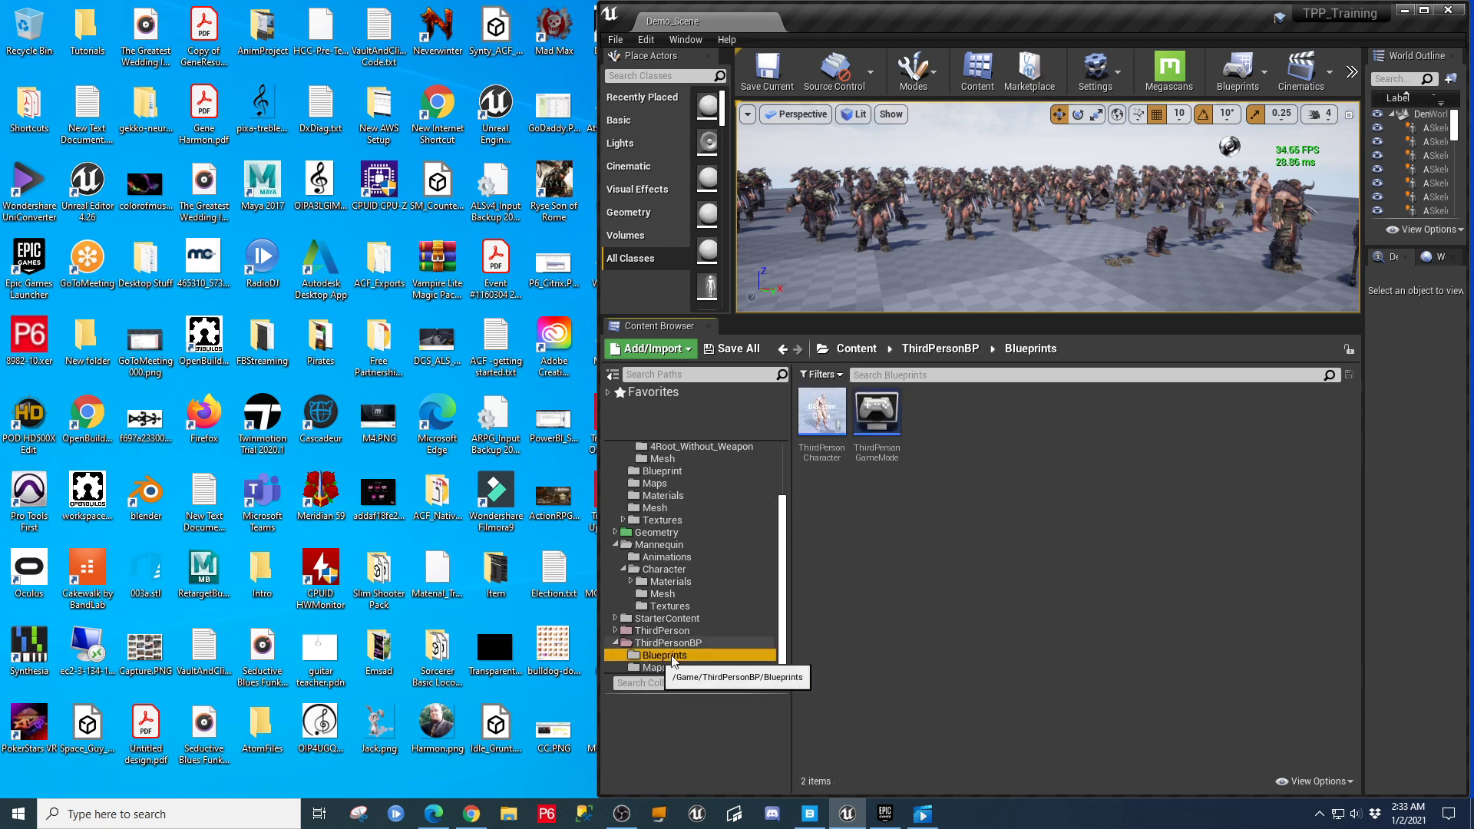
pyautogui.doubleClick(832, 422)
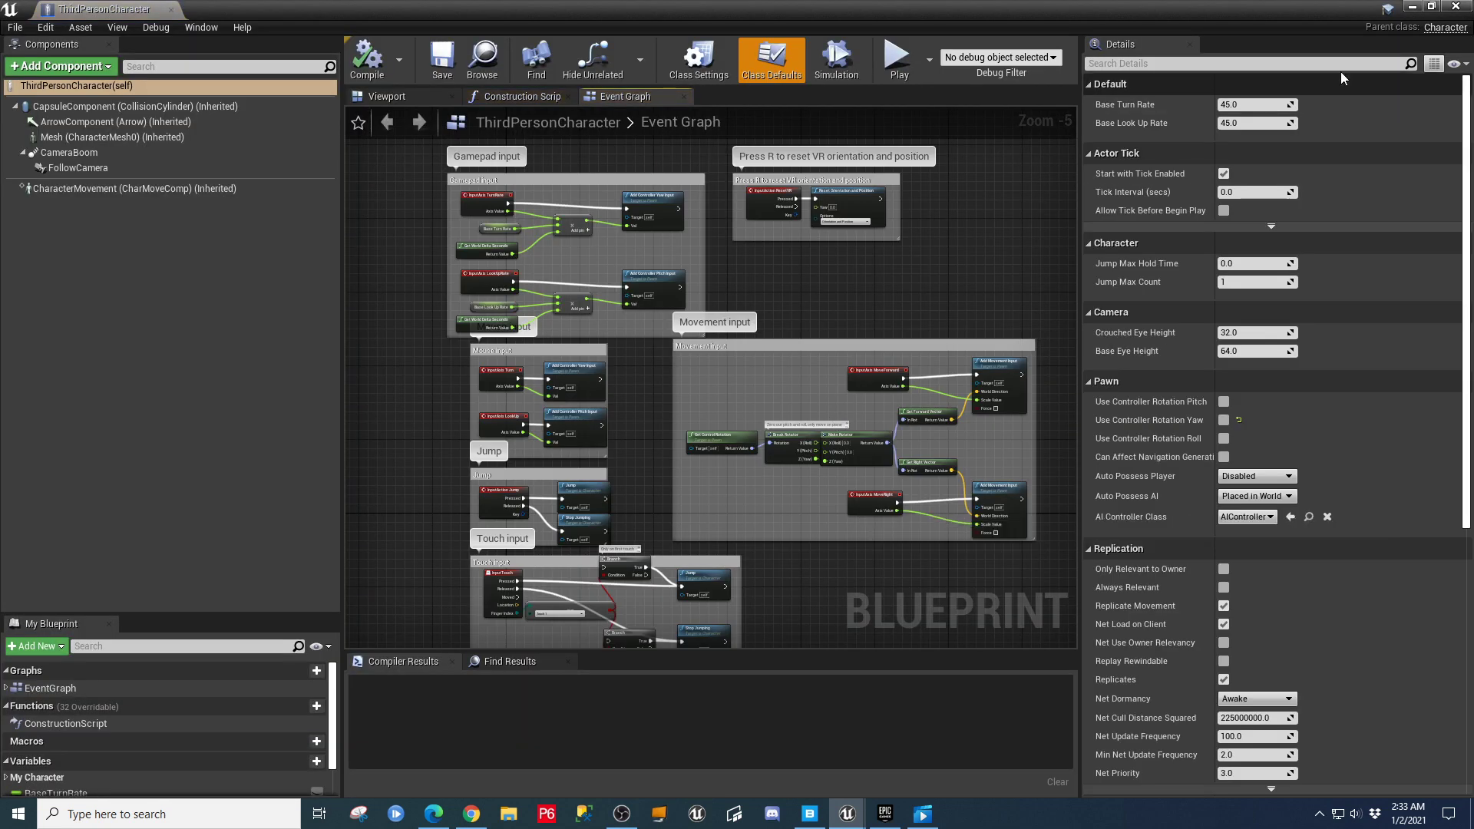
pyautogui.click(1431, 6)
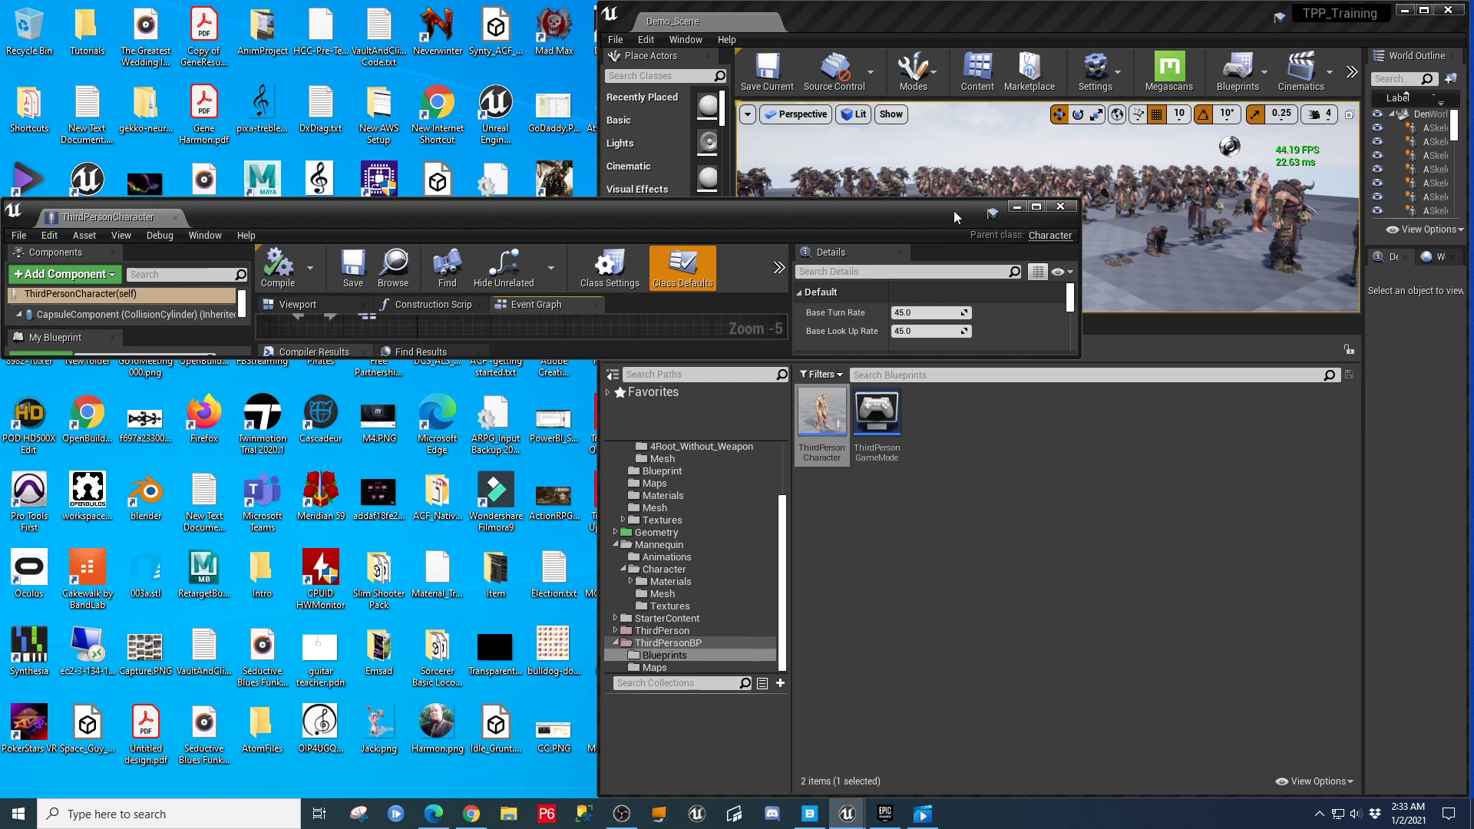
pyautogui.moveTo(932, 199); pyautogui.dragTo(933, 48)
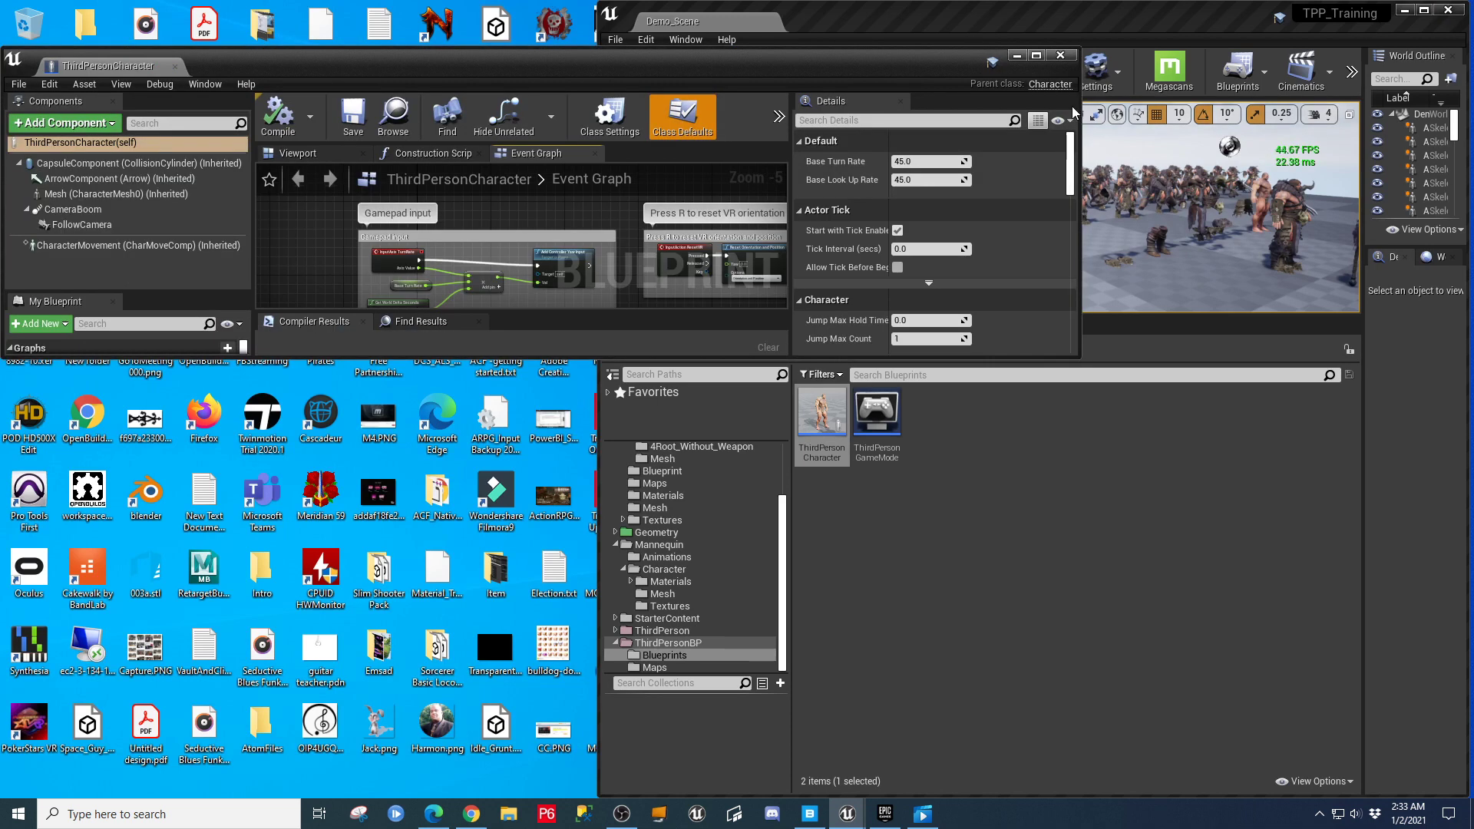
pyautogui.moveTo(1080, 103); pyautogui.dragTo(597, 145)
pyautogui.moveTo(324, 47); pyautogui.dragTo(329, 0)
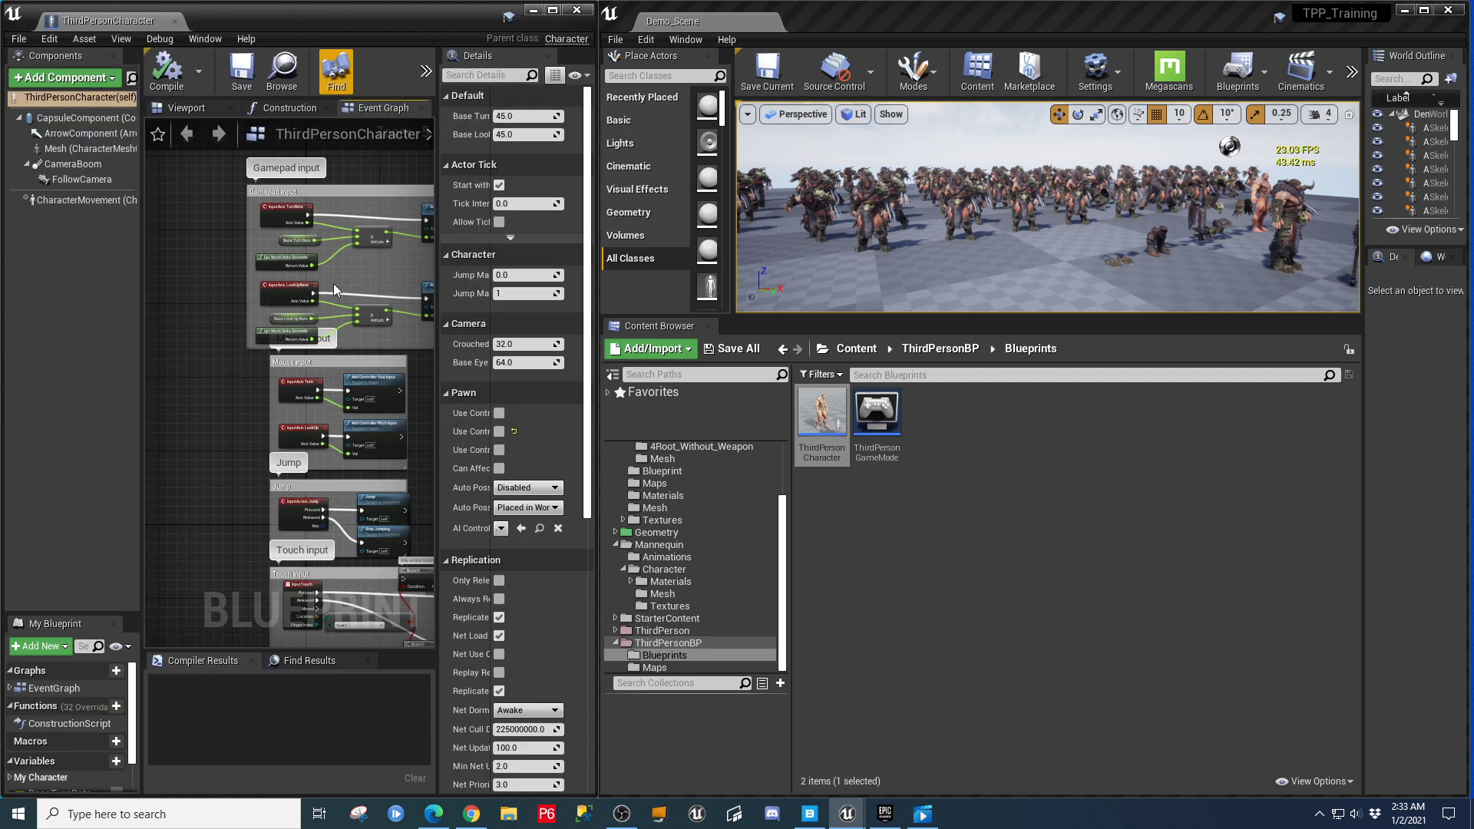
# Show the character in the blueprint viewport, widen the component list, and select the Mesh component.
pyautogui.click(185, 109)
pyautogui.scroll(3, 296, 397)
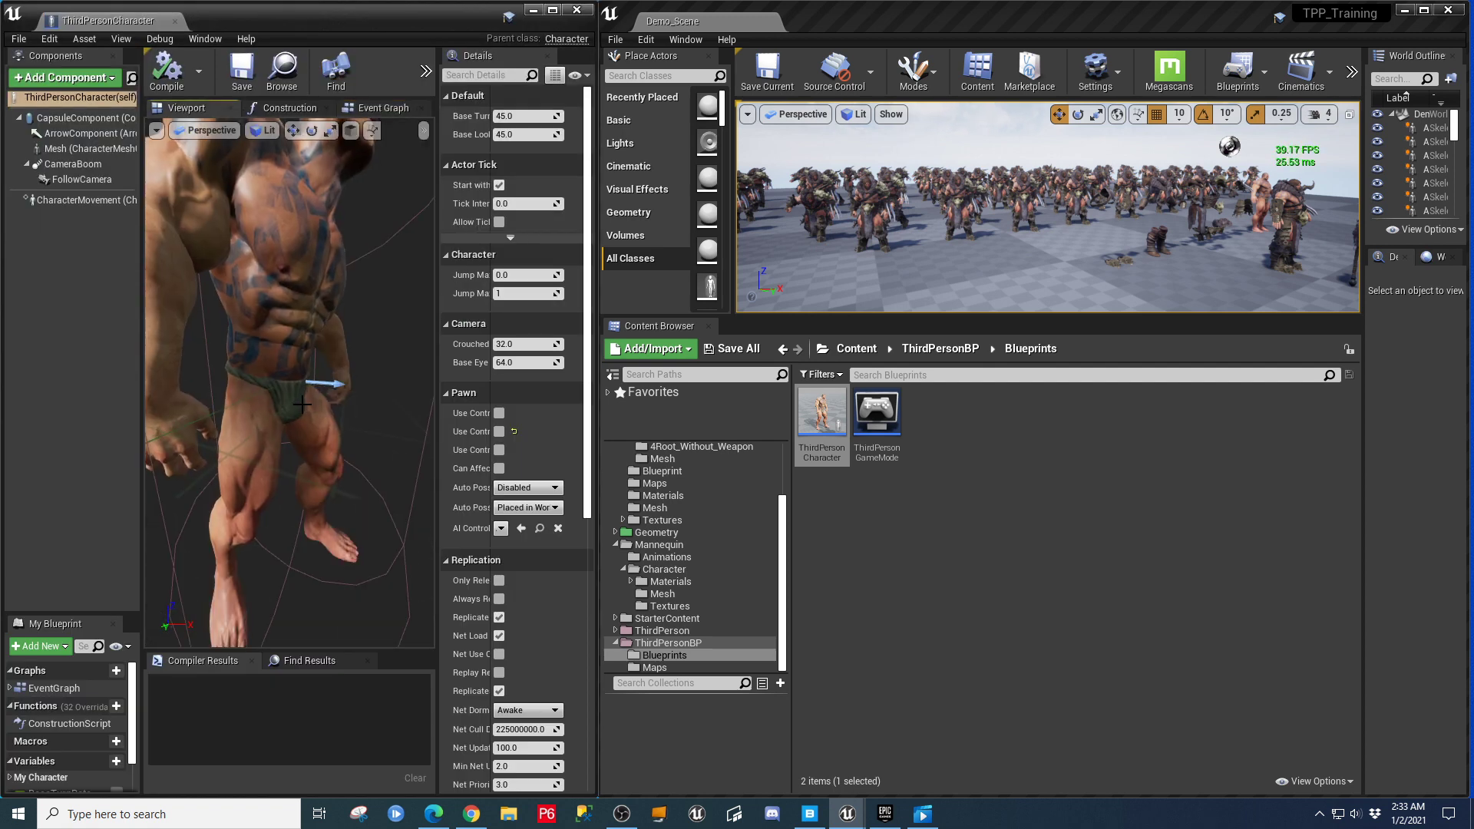
pyautogui.scroll(-1, 296, 397)
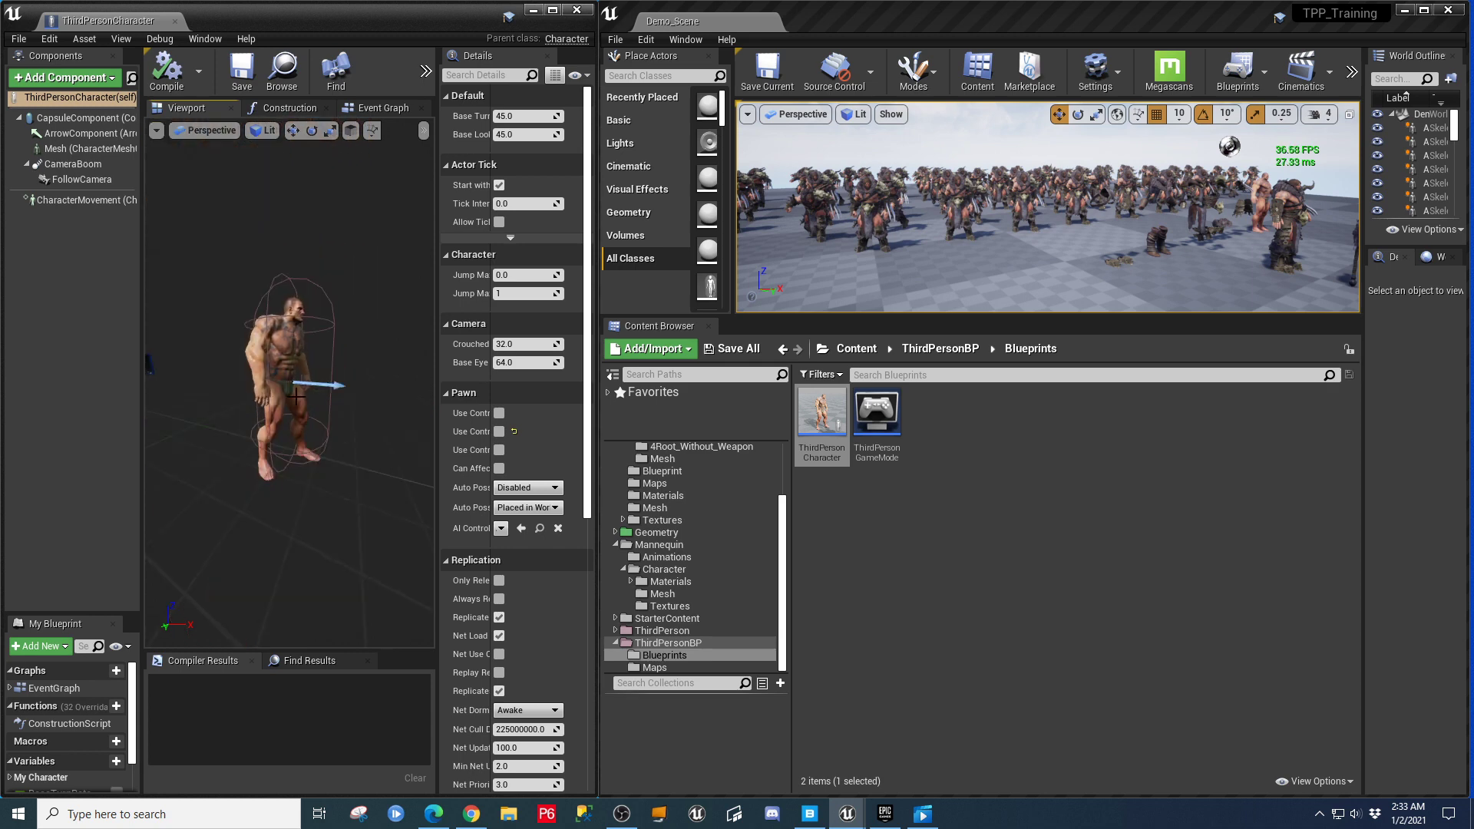
pyautogui.moveTo(140, 170); pyautogui.dragTo(170, 163)
pyautogui.click(97, 150)
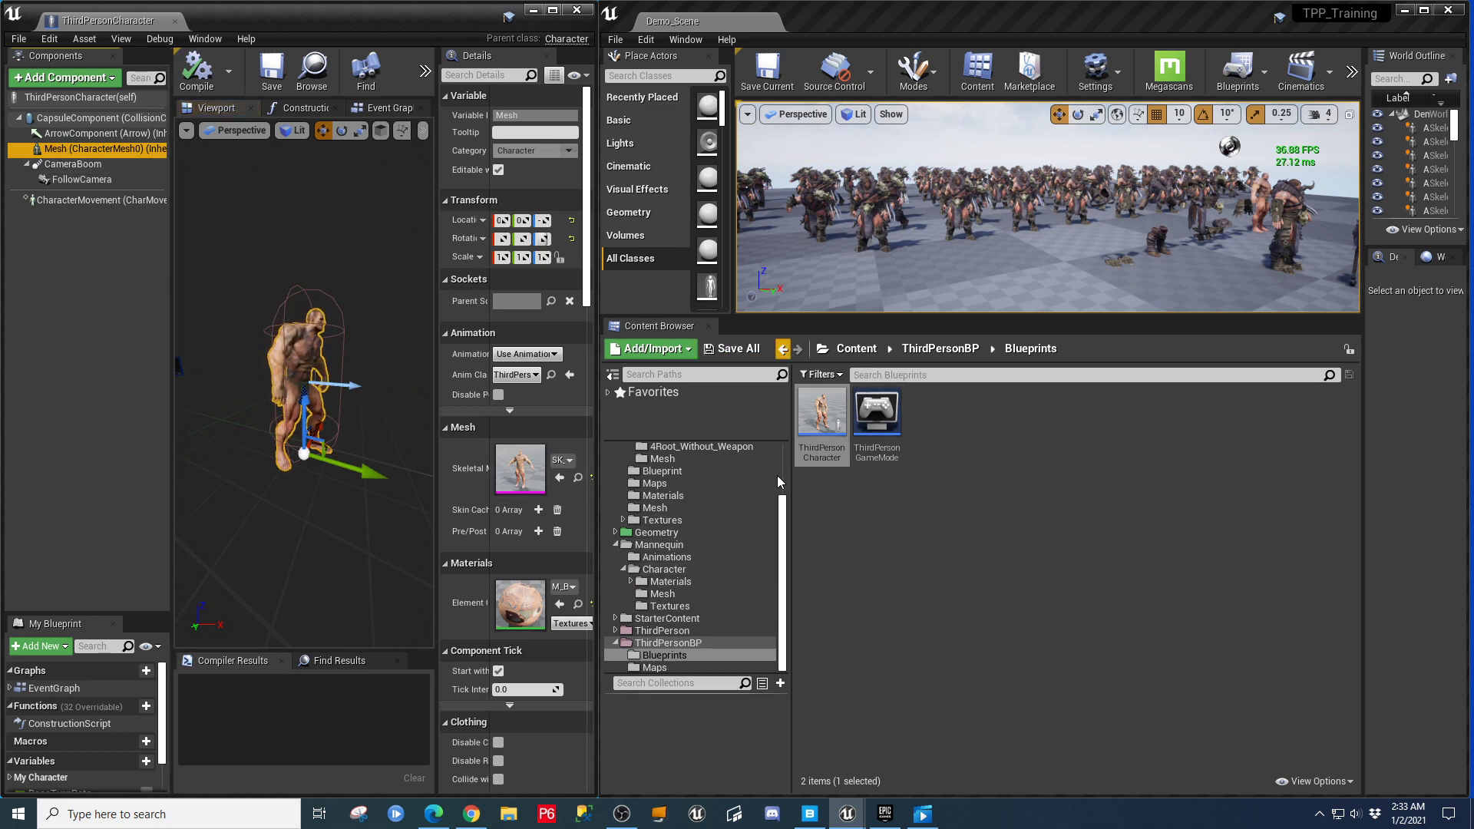
# Add SK_Barbarian_Cloth from the Barbarian Mesh folder as a child component of the character's Mesh.
pyautogui.click(652, 510)
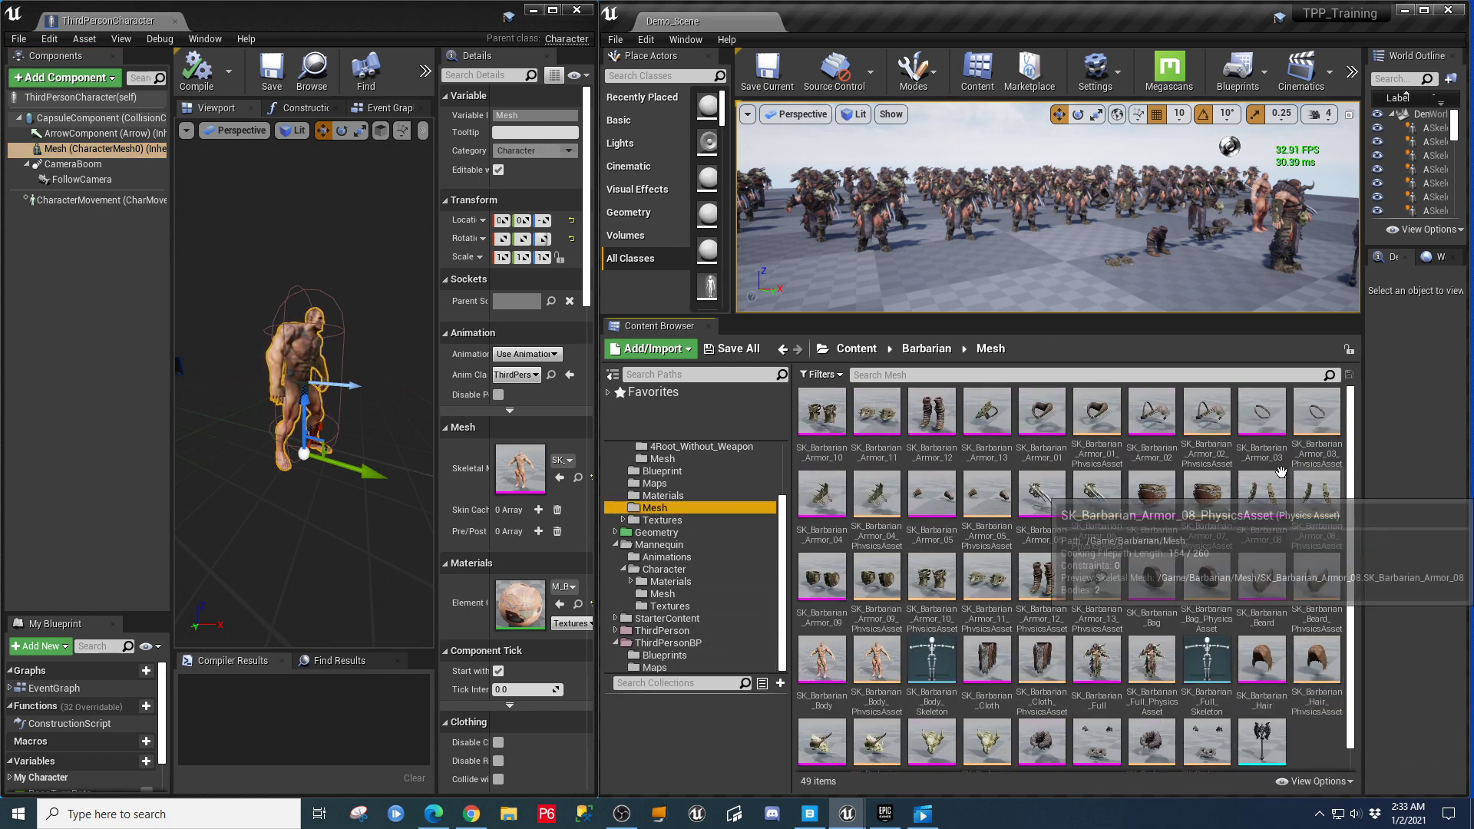
pyautogui.scroll(-1, 1259, 583)
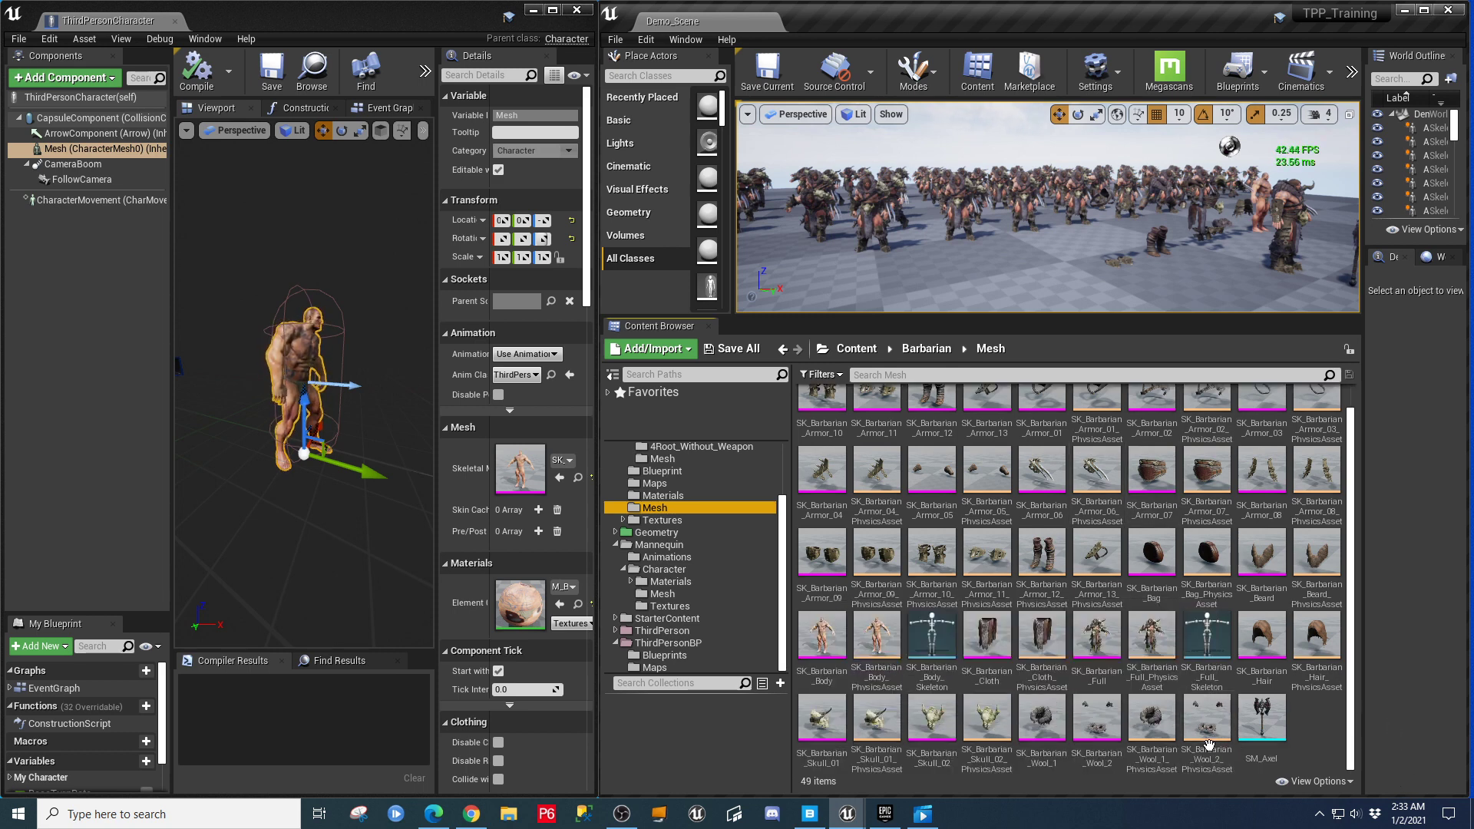
pyautogui.moveTo(992, 643)
pyautogui.moveTo(992, 643); pyautogui.dragTo(60, 148)
pyautogui.click(97, 261)
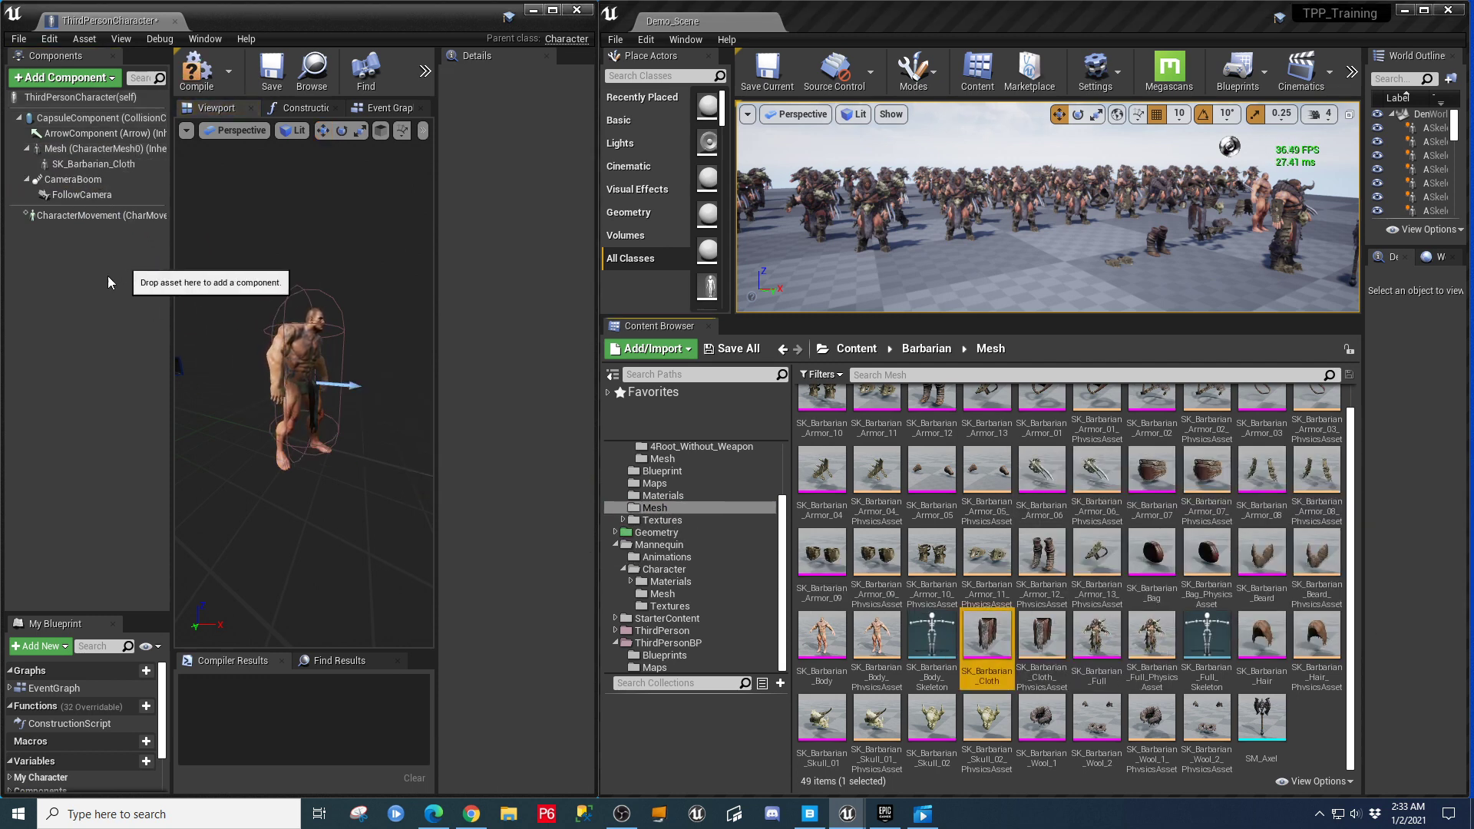
# Select the SK_Barbarian_Cloth component, narrow the level editor window, and widen the blueprint window to give its viewport and details more room.
pyautogui.click(65, 168)
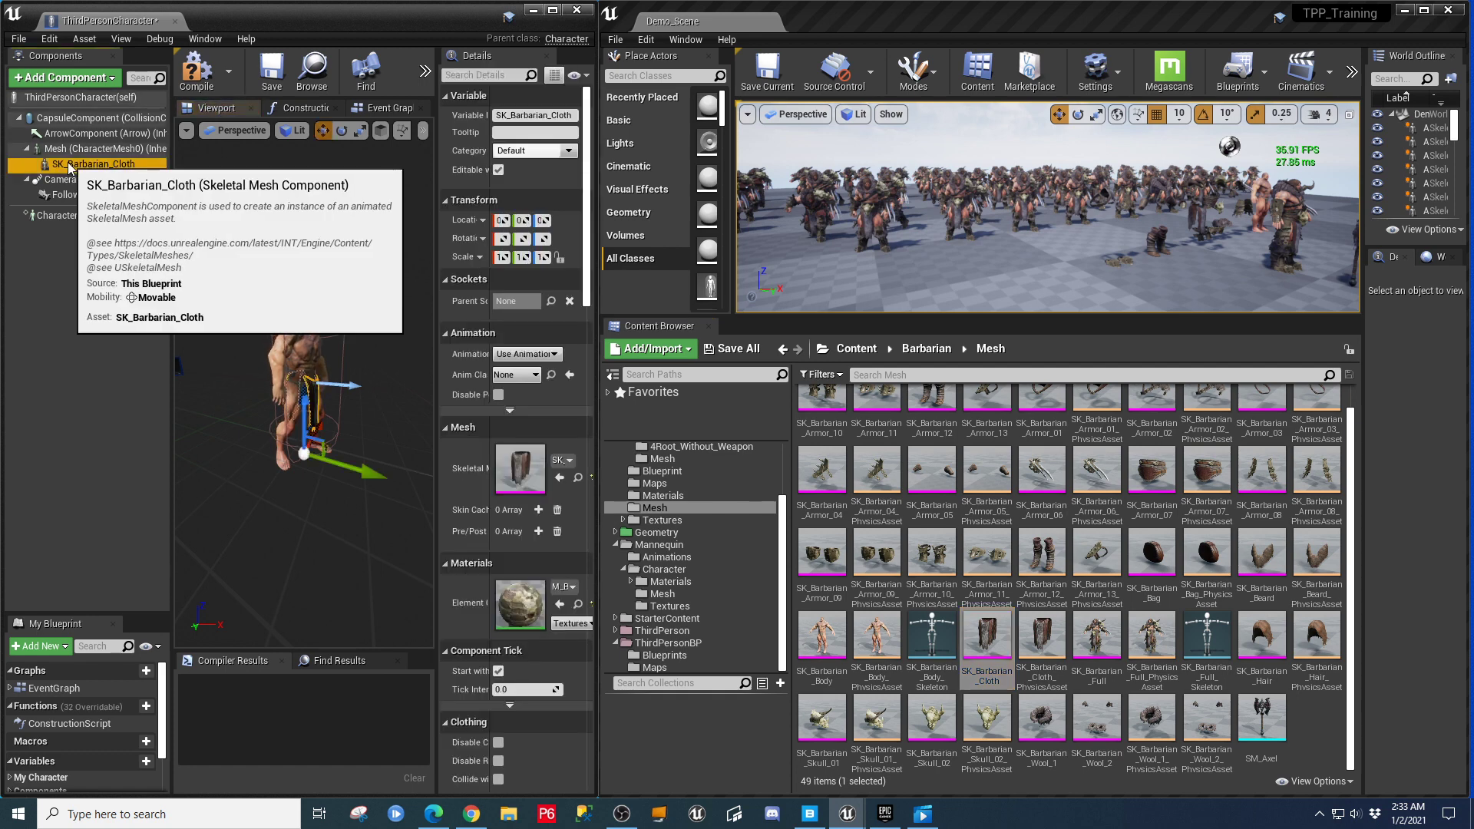
pyautogui.click(84, 164)
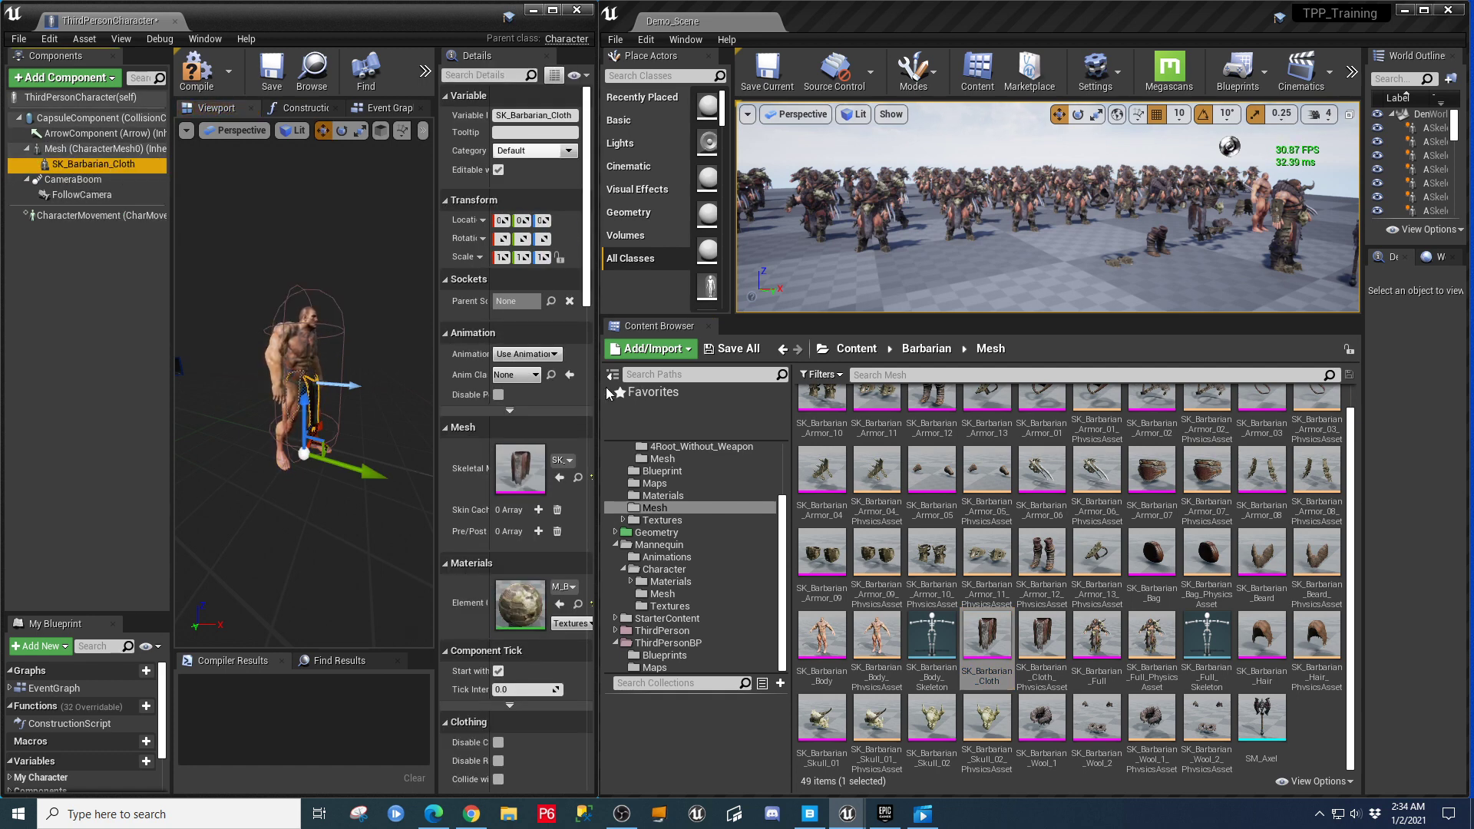
pyautogui.moveTo(603, 387); pyautogui.dragTo(930, 389)
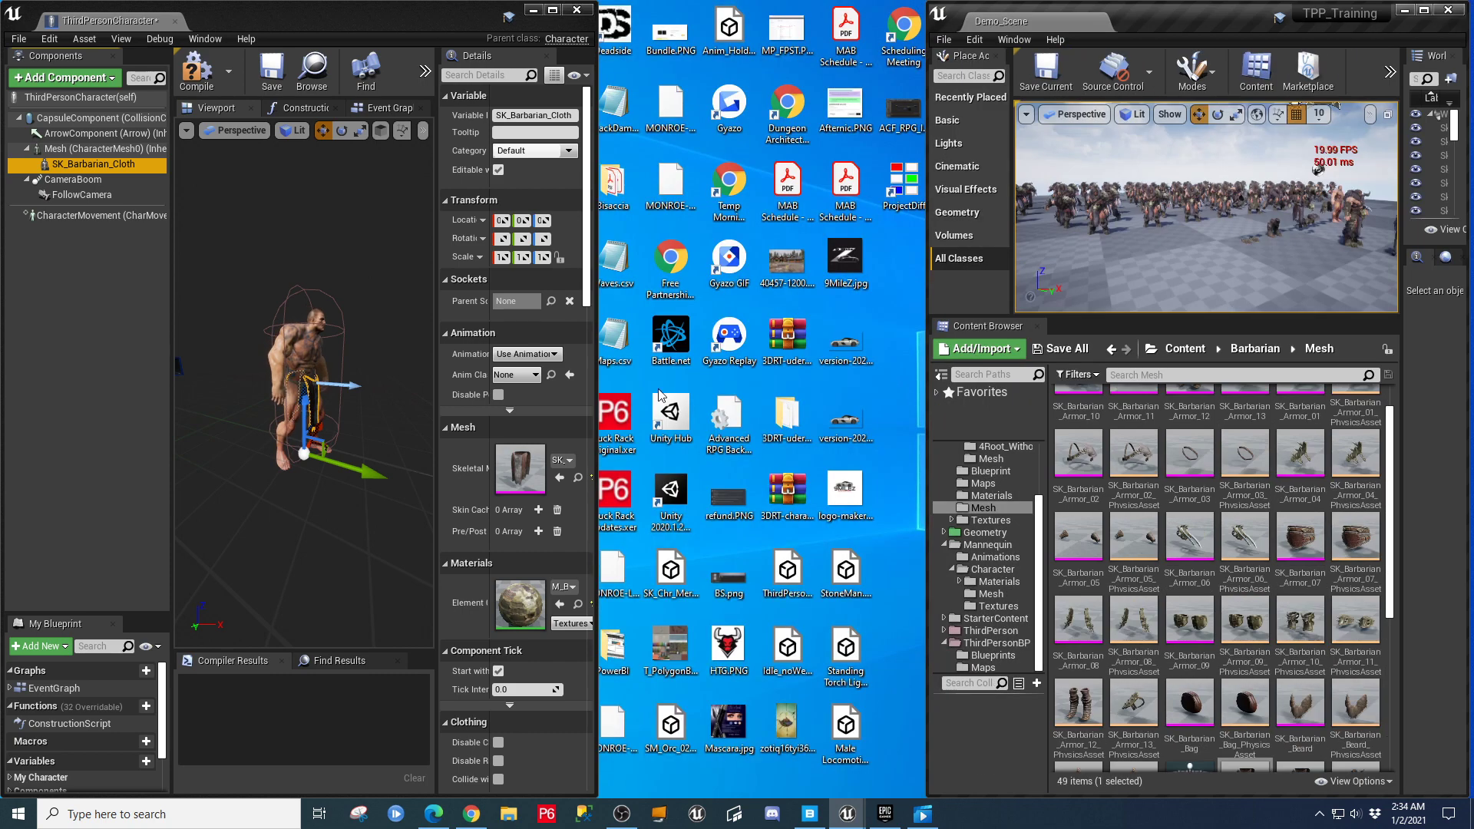
pyautogui.moveTo(600, 396); pyautogui.dragTo(876, 404)
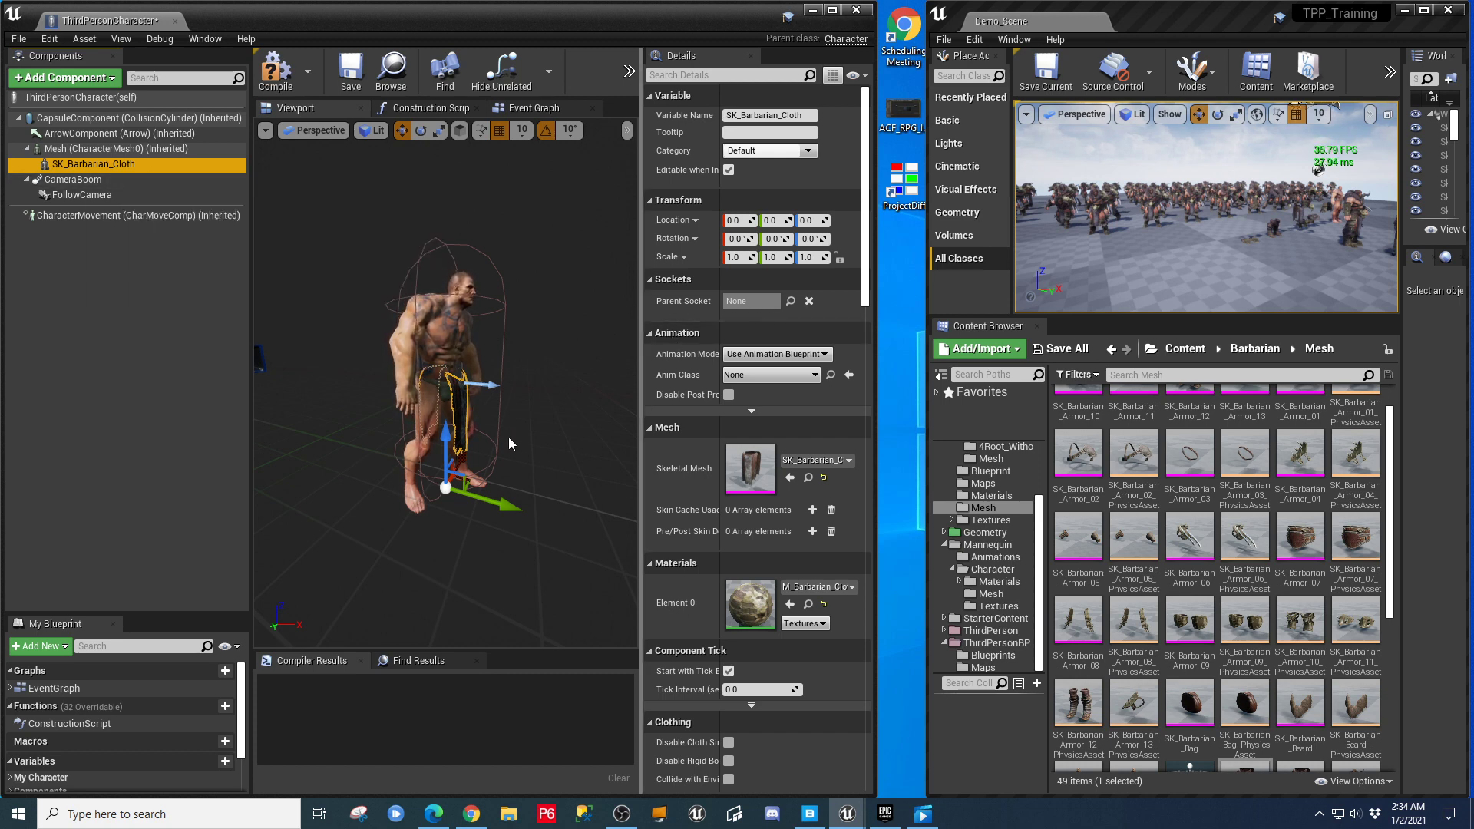
pyautogui.press('f')
pyautogui.scroll(-5, 499, 381)
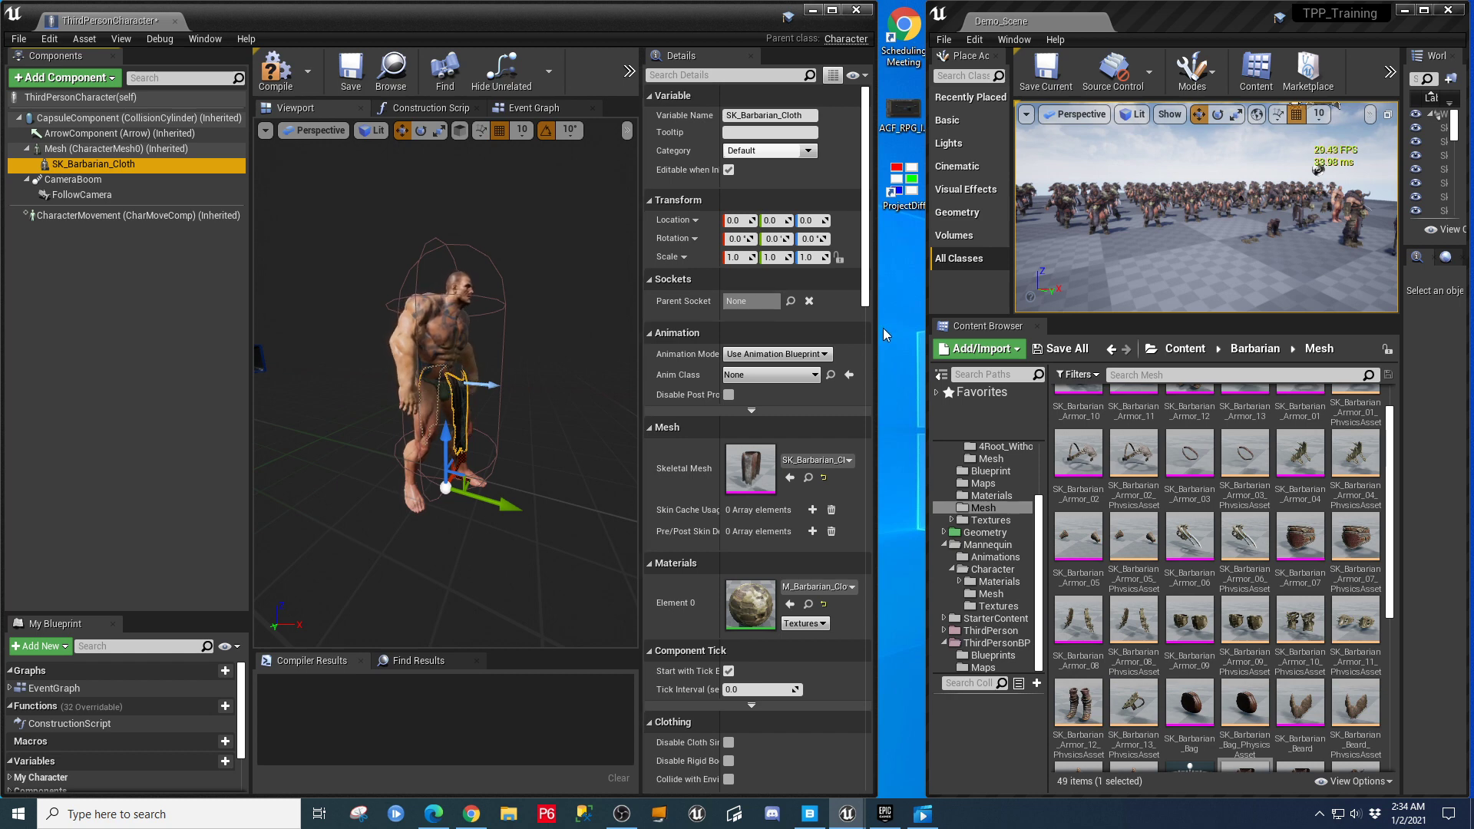
pyautogui.moveTo(875, 336); pyautogui.dragTo(1243, 335)
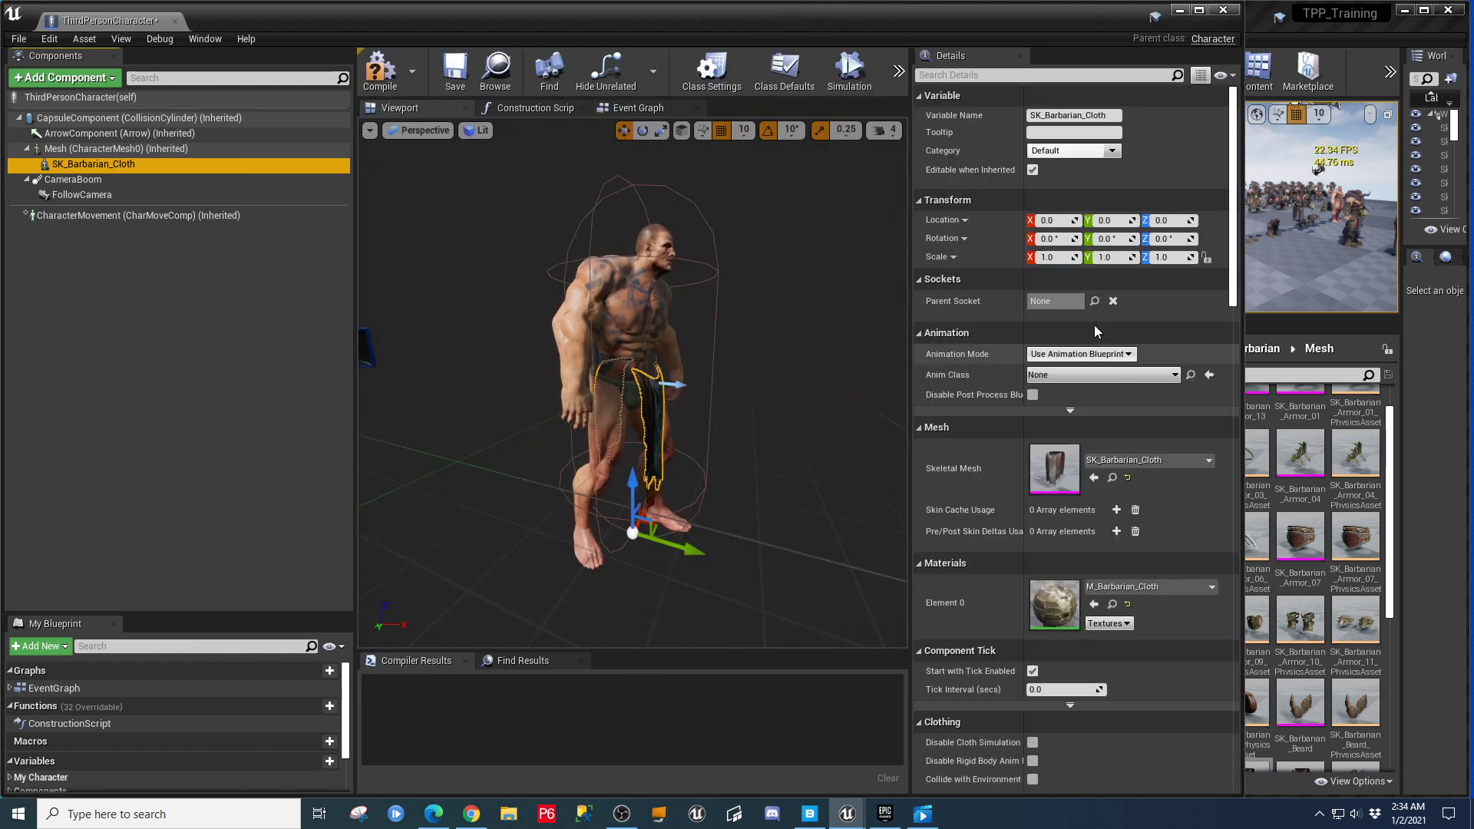
# Set the SK_Barbarian_Cloth component's Anim Class to ThirdPerson_AnimBP and compile the ThirdPersonCharacter blueprint.
pyautogui.moveTo(911, 289); pyautogui.dragTo(879, 292)
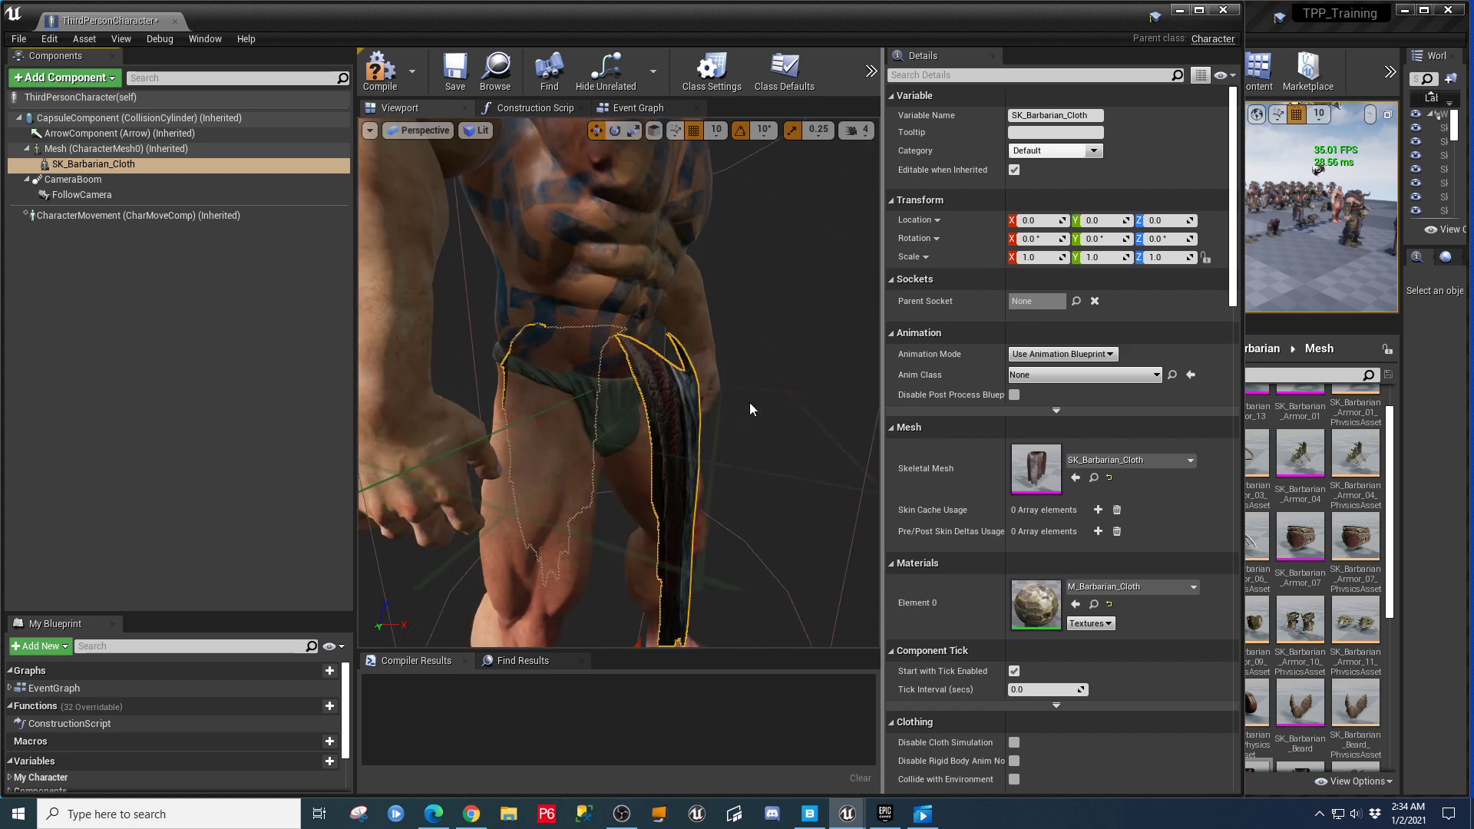
pyautogui.scroll(-5, 750, 402)
pyautogui.scroll(3, 666, 426)
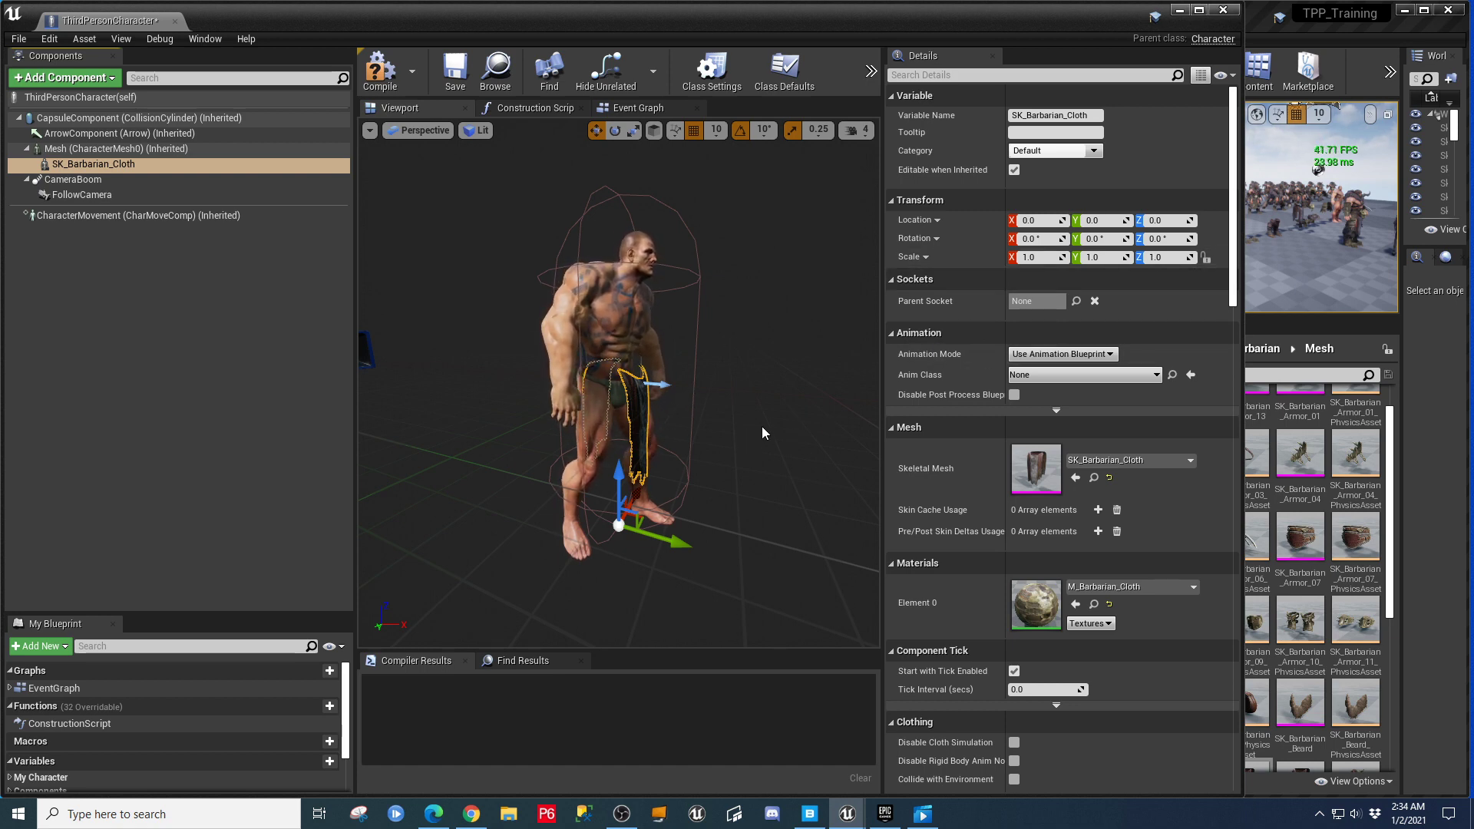
pyautogui.moveTo(757, 412); pyautogui.dragTo(880, 429)
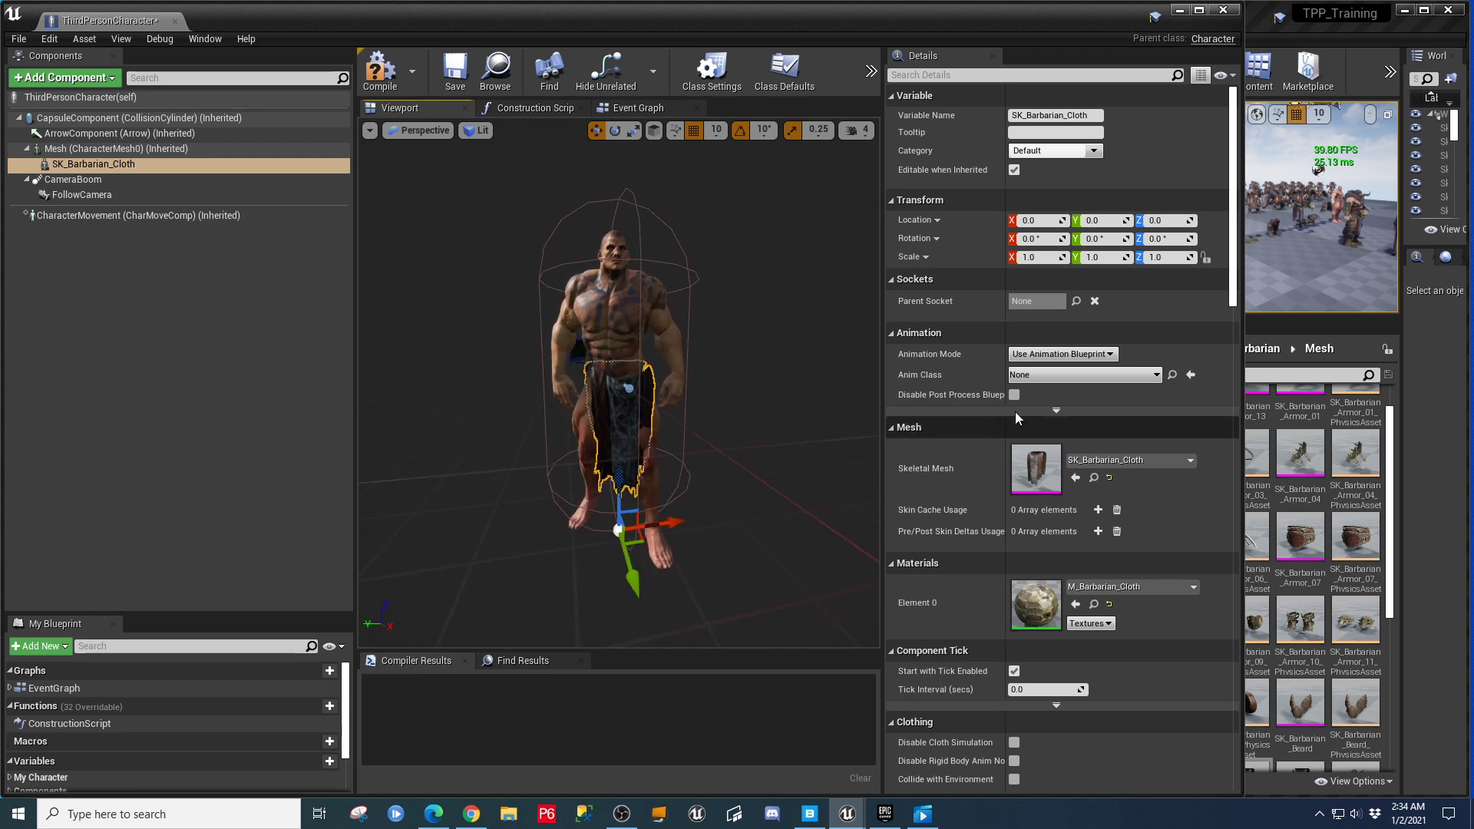
pyautogui.click(1115, 355)
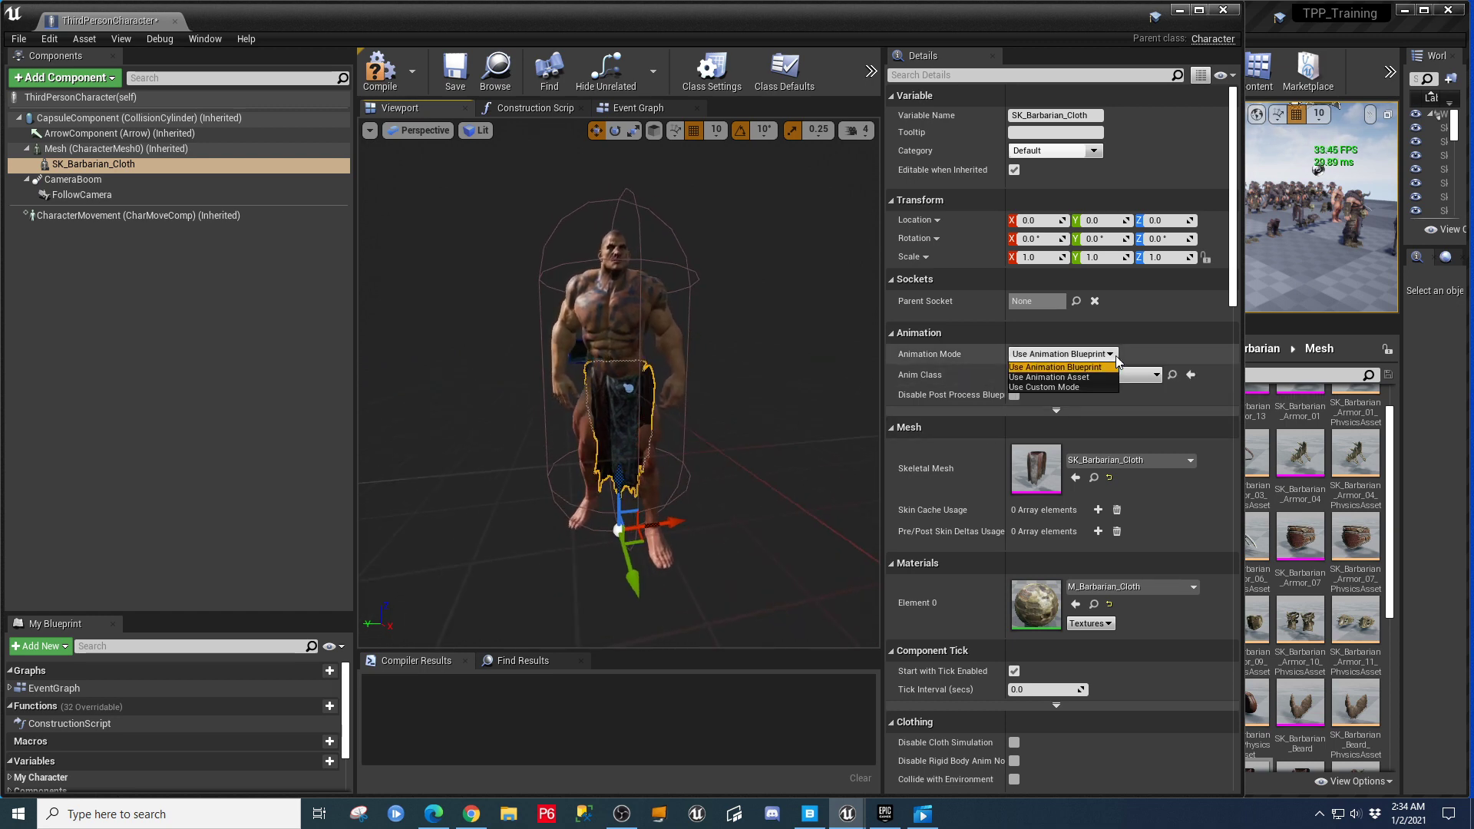
pyautogui.click(1157, 375)
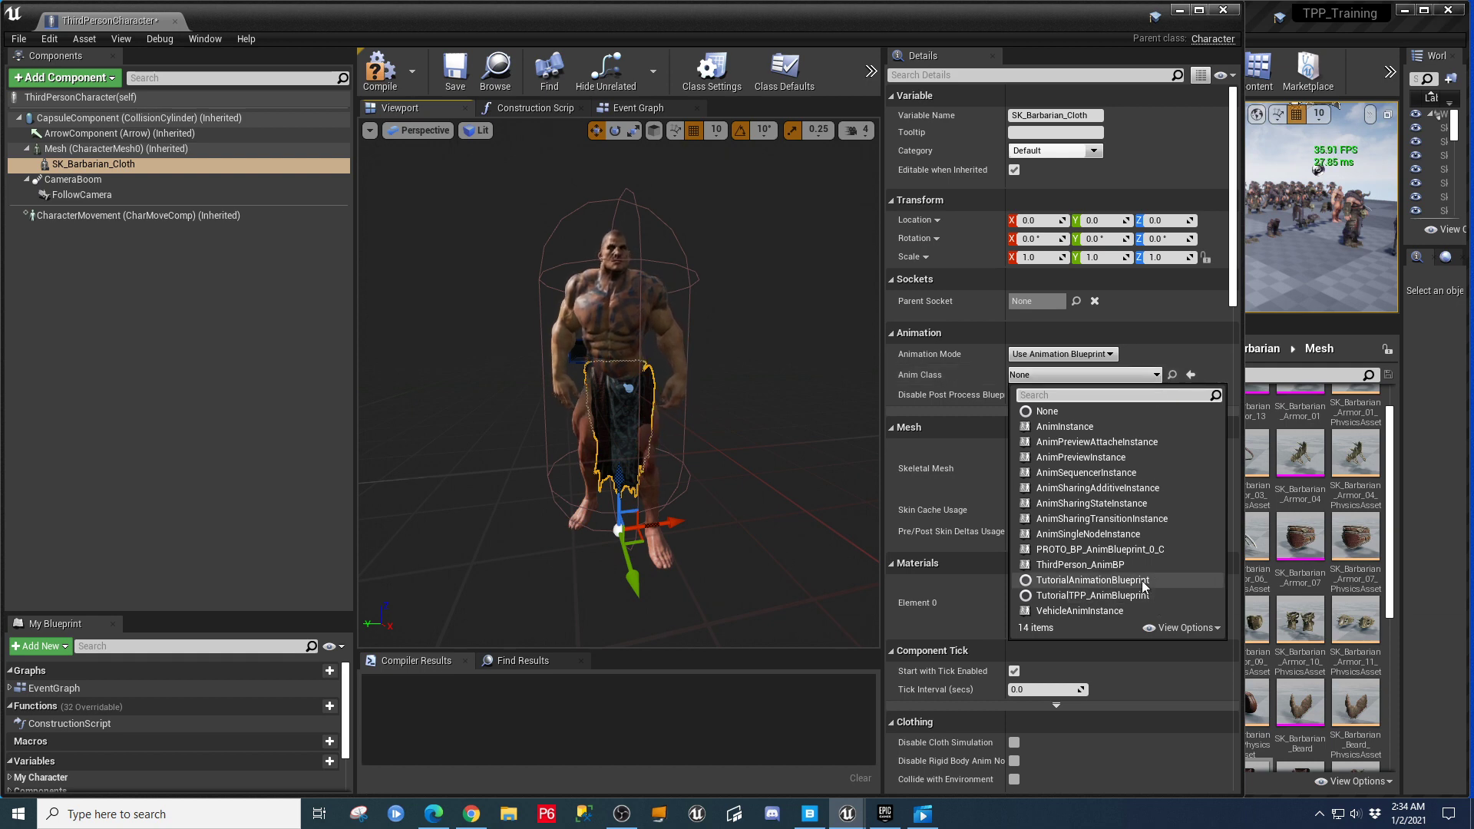
pyautogui.click(1106, 566)
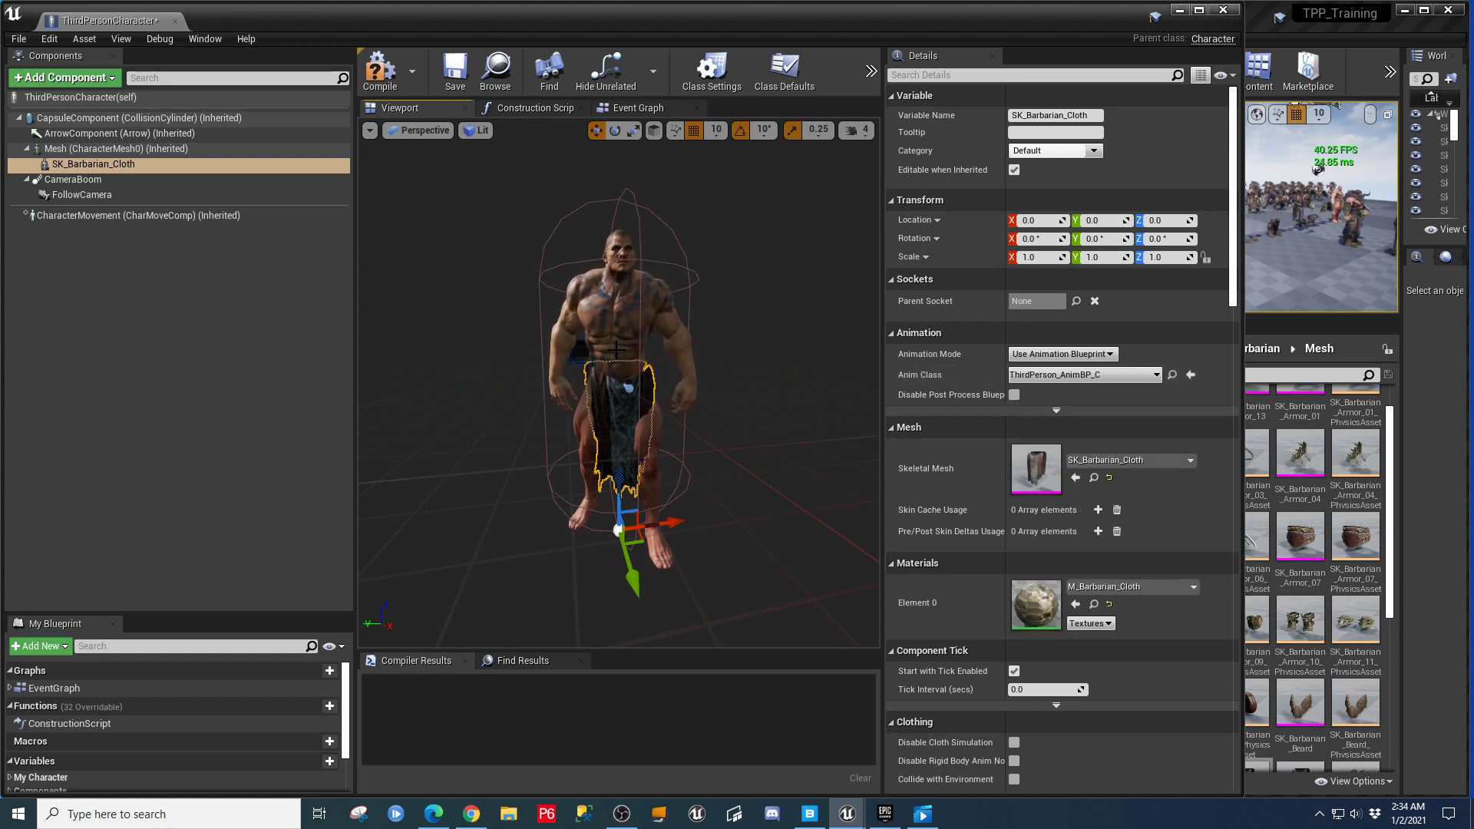
pyautogui.click(380, 69)
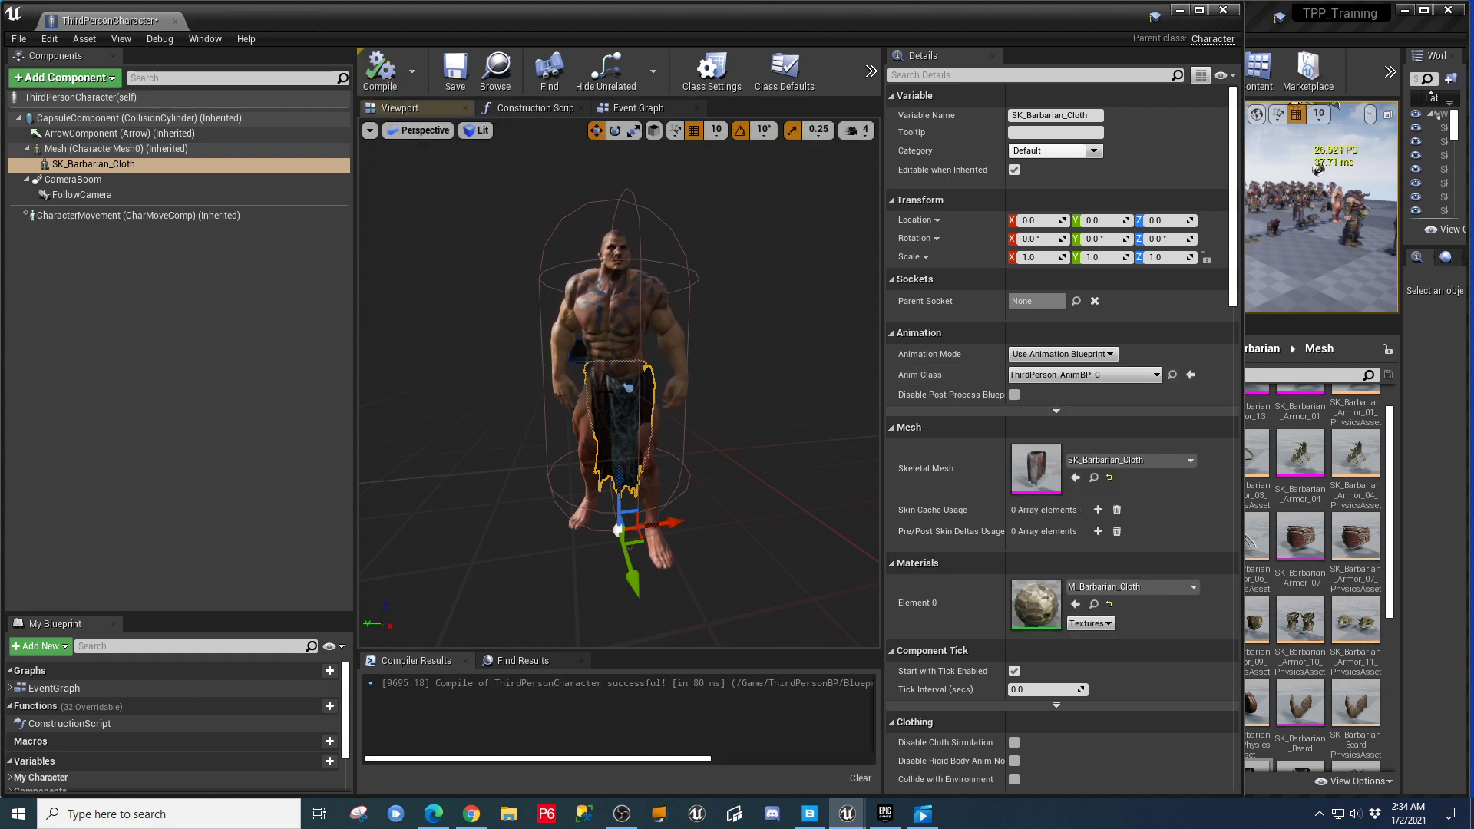
# Locate the SK_Barbarian_Cloth mesh asset in the Content Browser and open its skeleton assignment.
pyautogui.click(1093, 478)
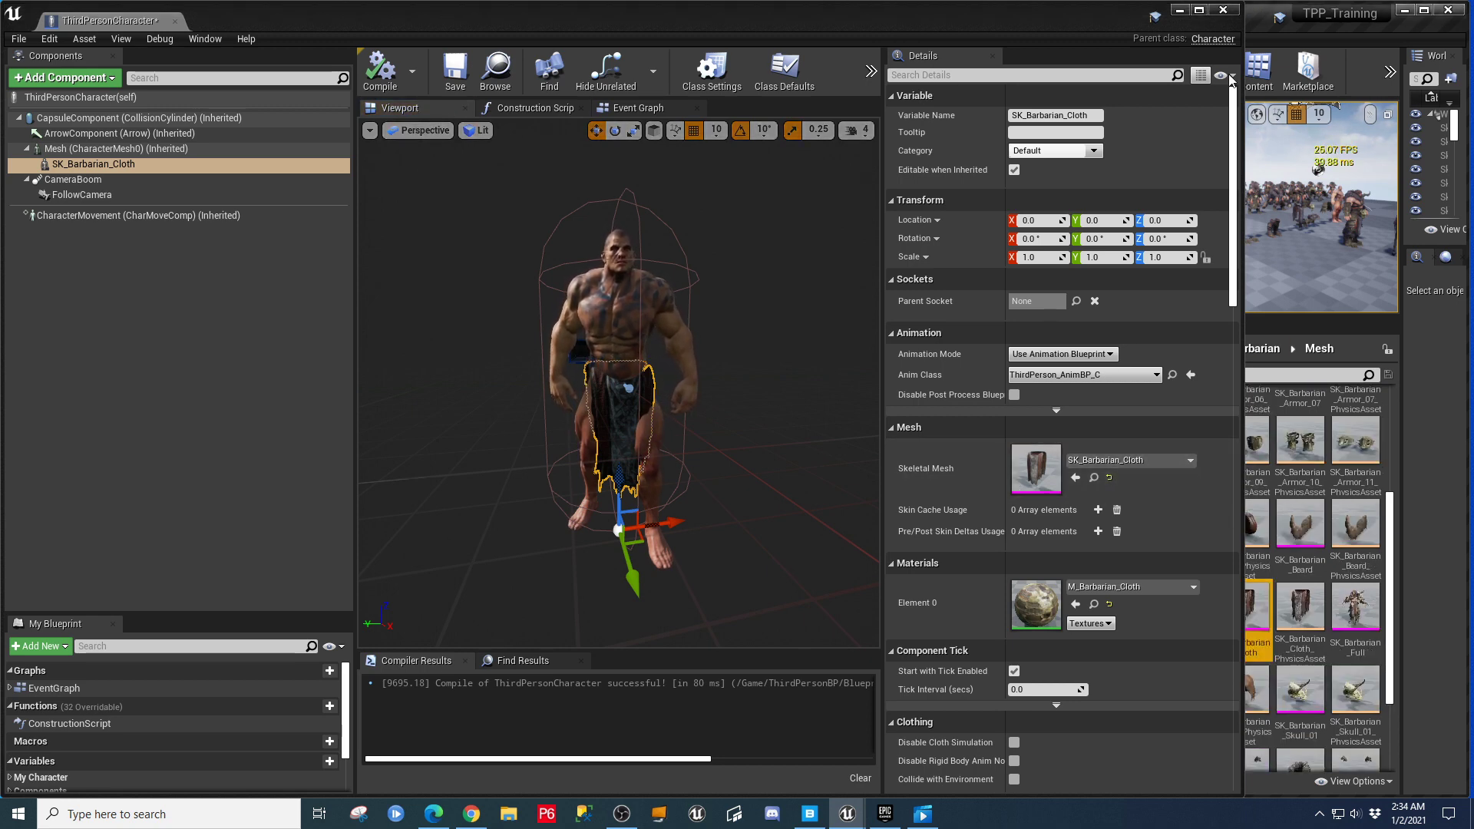
pyautogui.moveTo(1242, 84); pyautogui.dragTo(1033, 84)
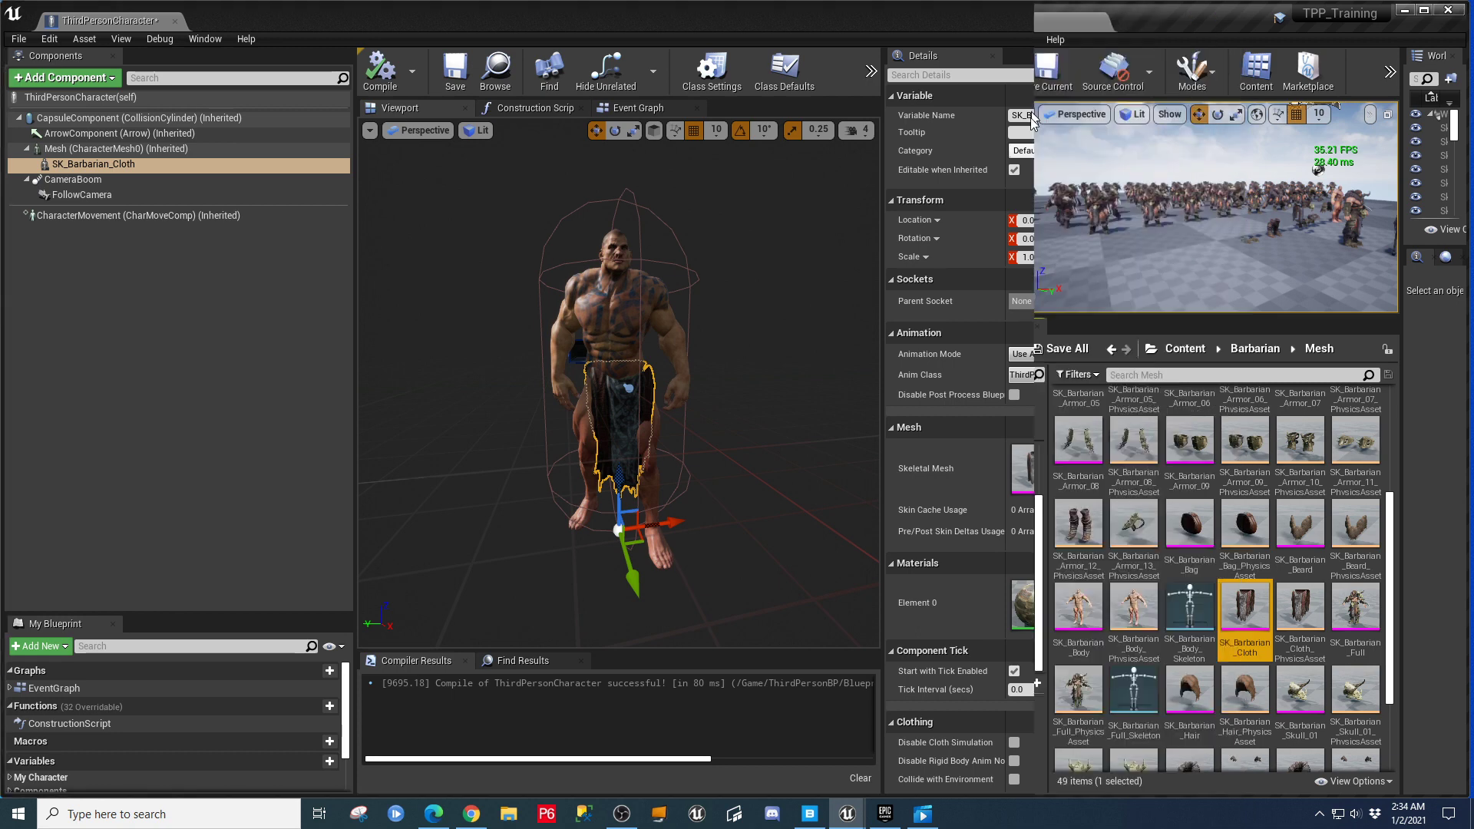
pyautogui.rightClick(1241, 601)
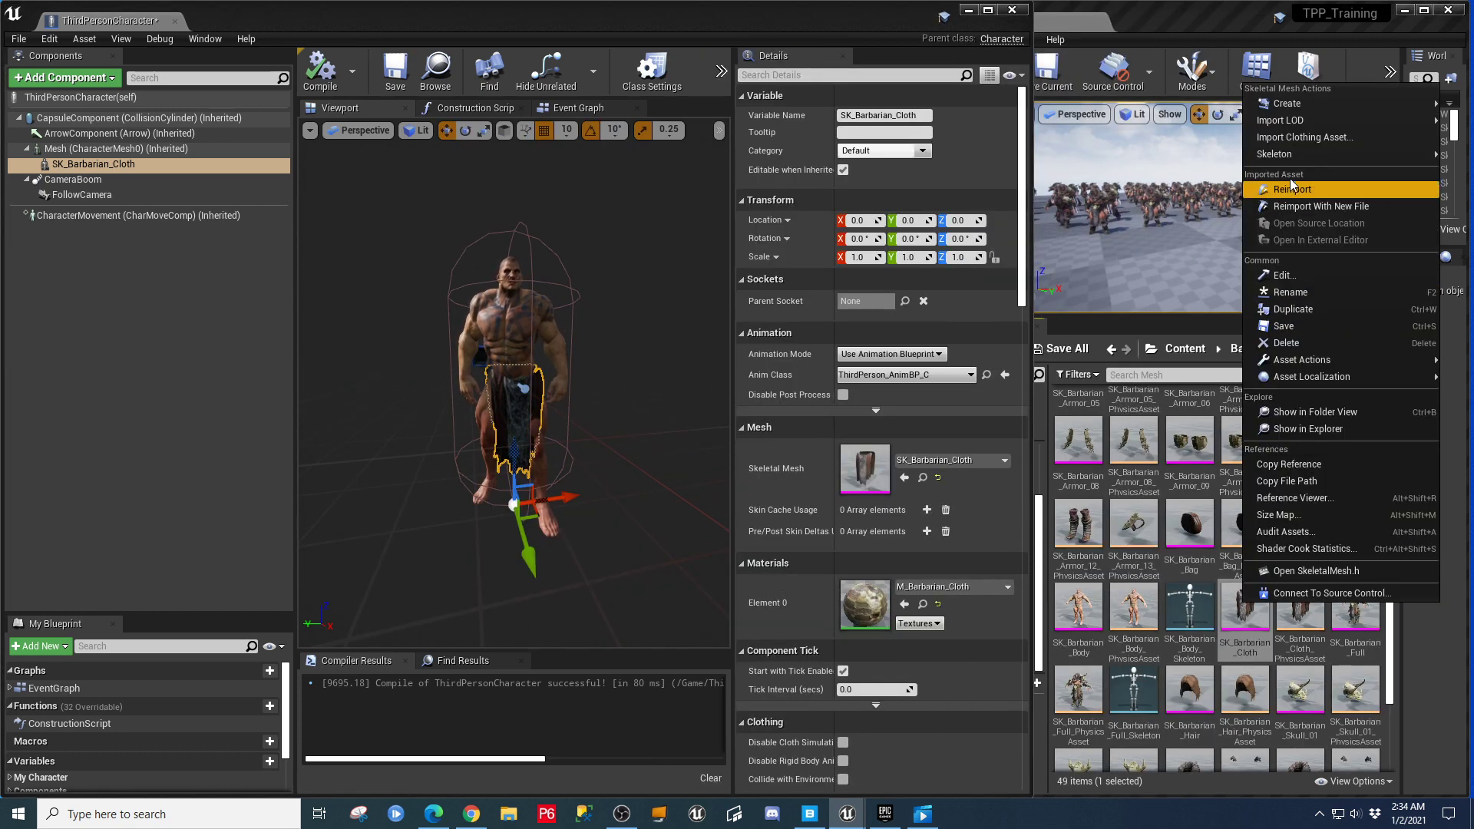
pyautogui.moveTo(1285, 155)
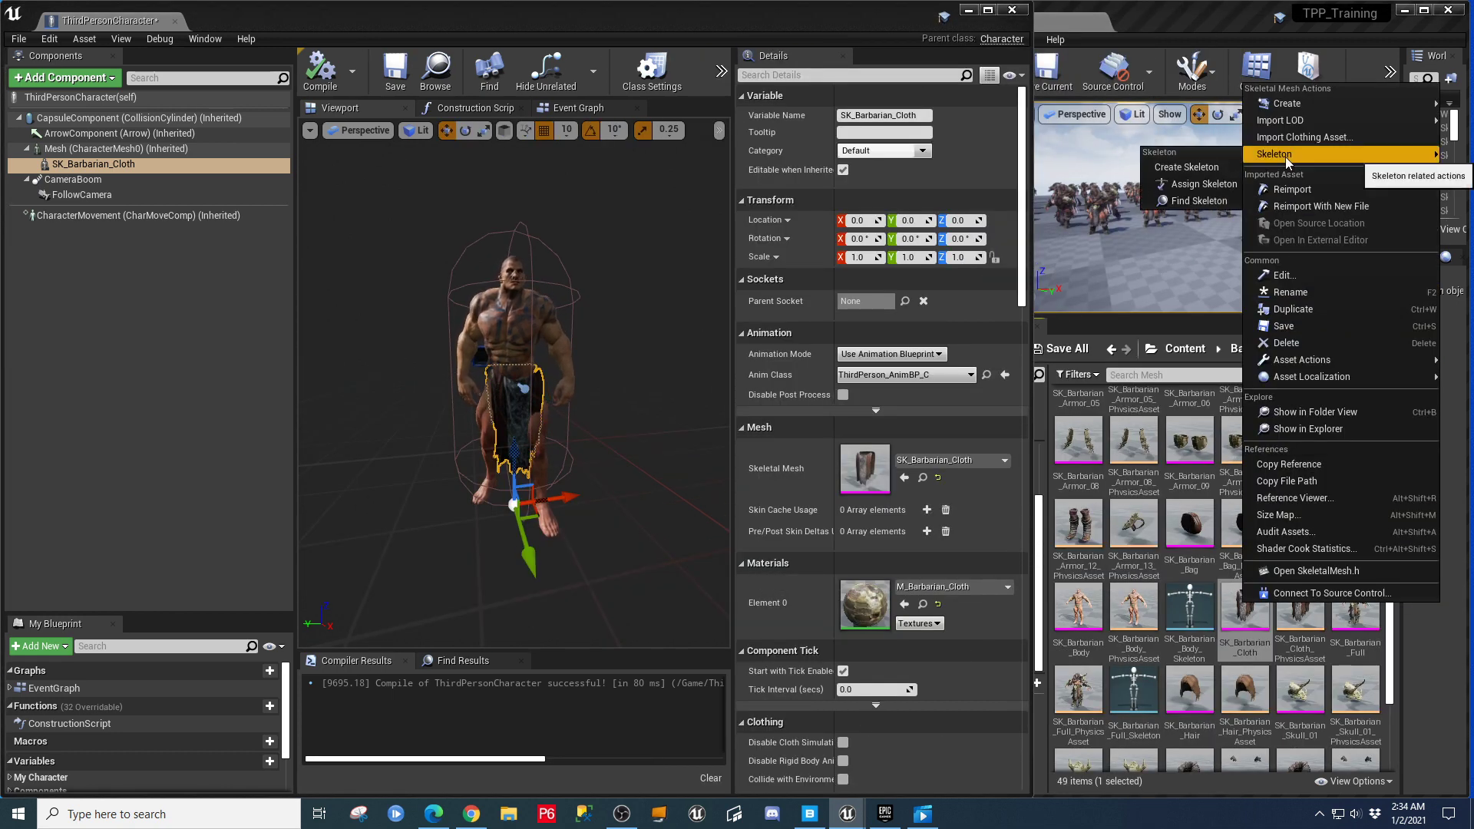
pyautogui.click(1201, 186)
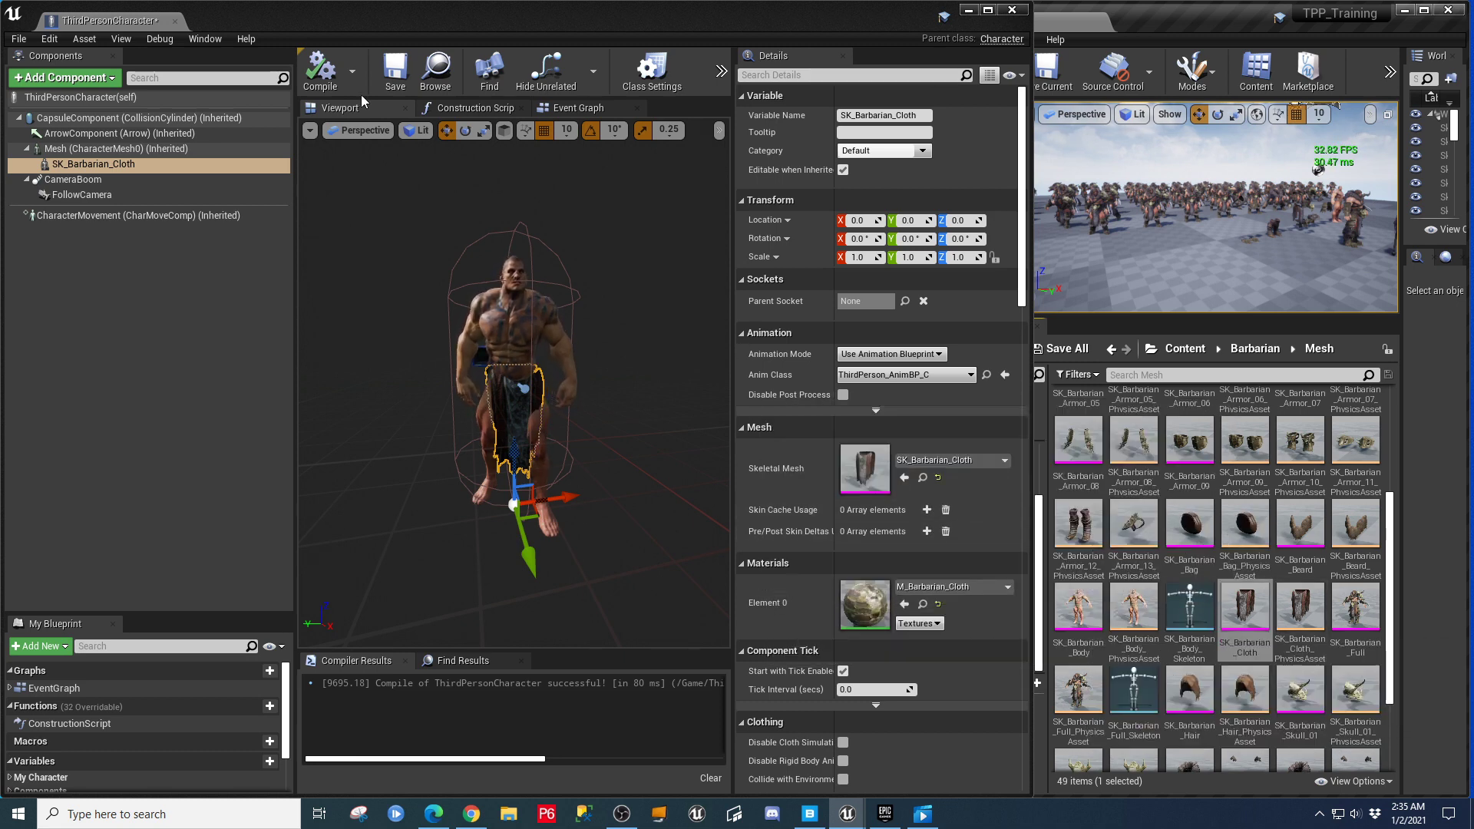
# Delete the SK_Barbarian_Cloth component from under the character's Mesh component.
pyautogui.click(67, 150)
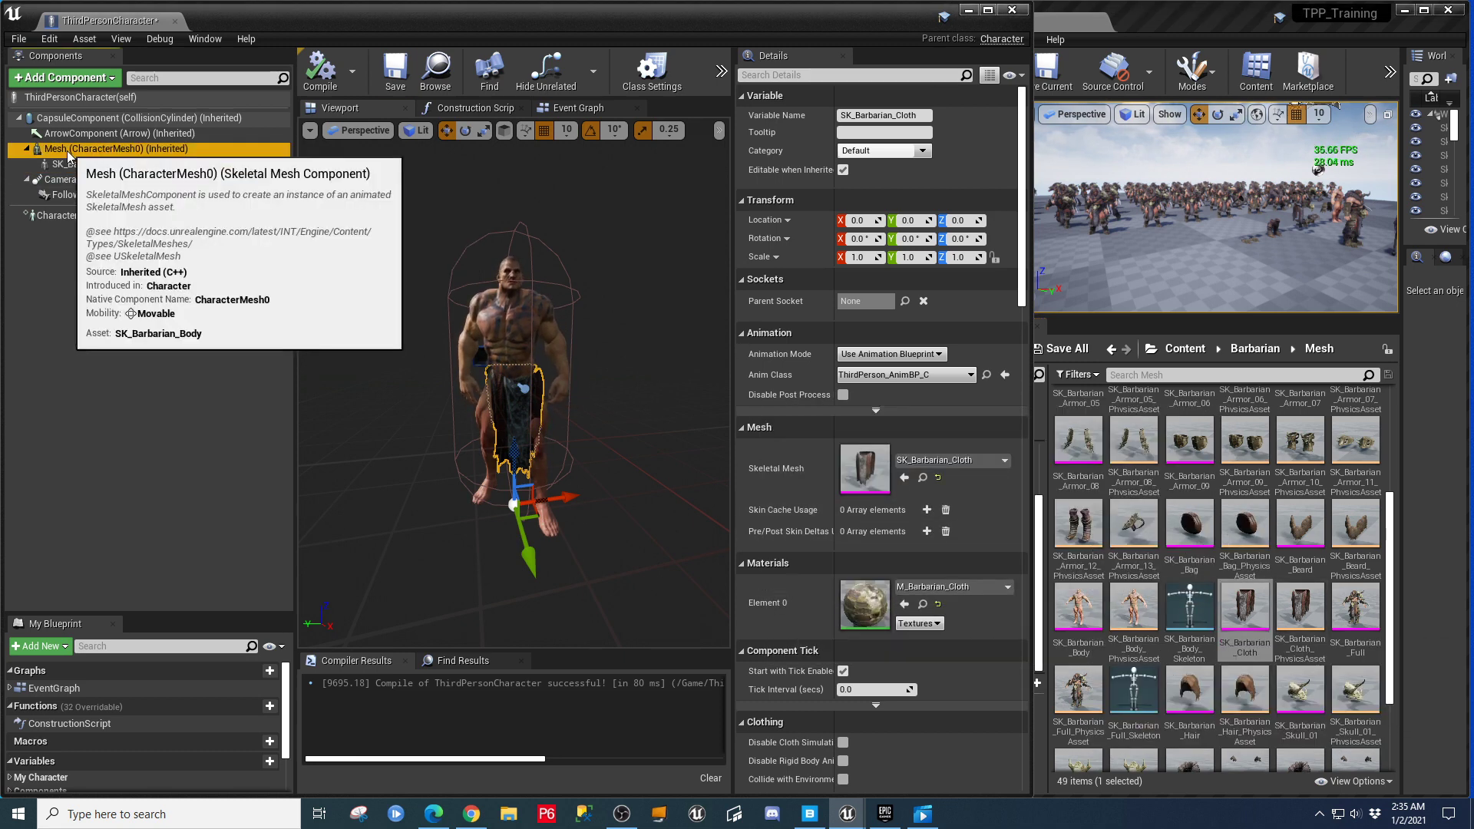
pyautogui.click(66, 164)
pyautogui.press('Delete')
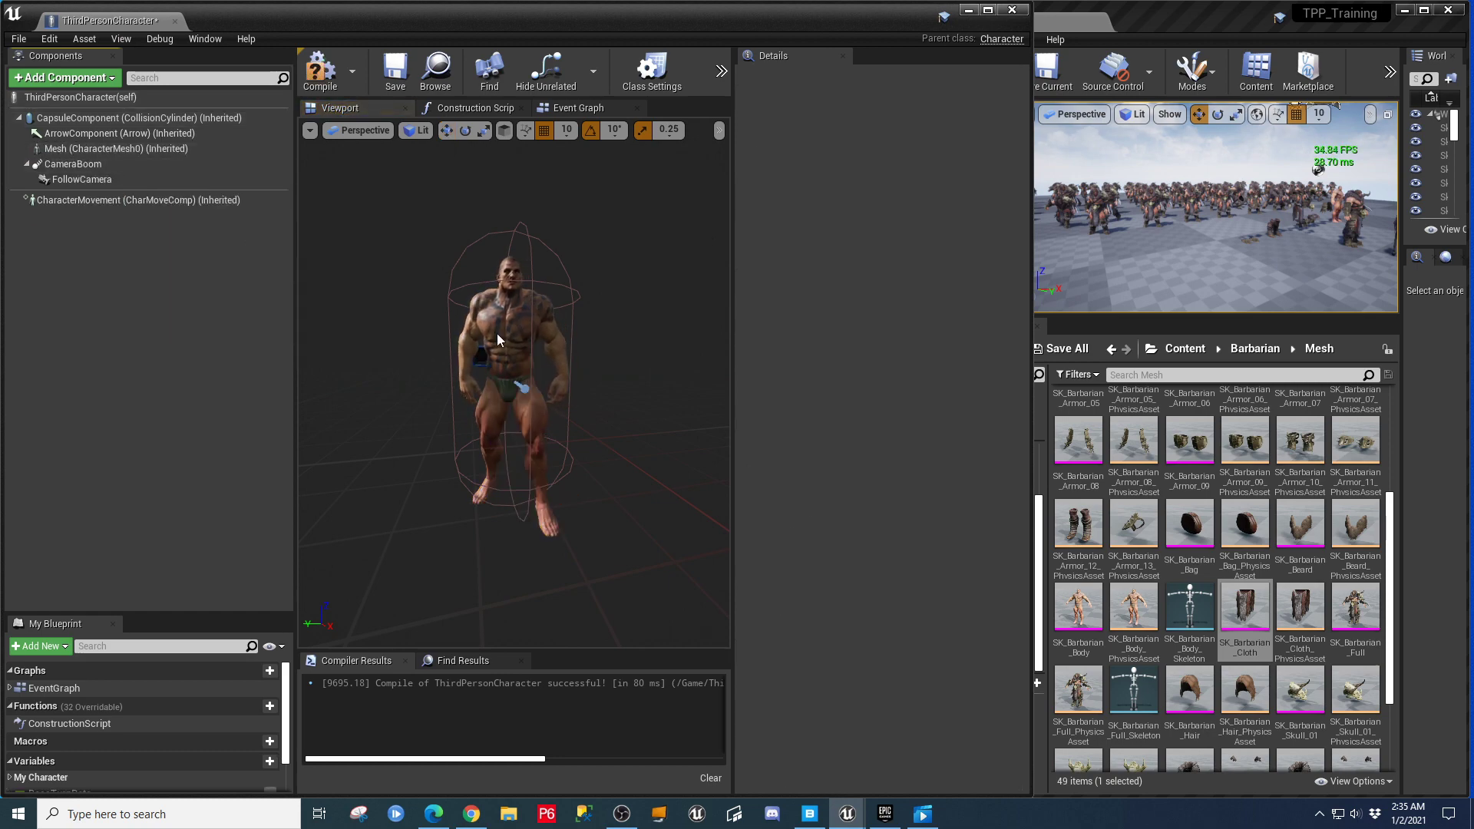
# Minimize the blueprint window and open the SK_Barbarian_Cloth skeletal mesh asset from the maximized level editor.
pyautogui.click(968, 11)
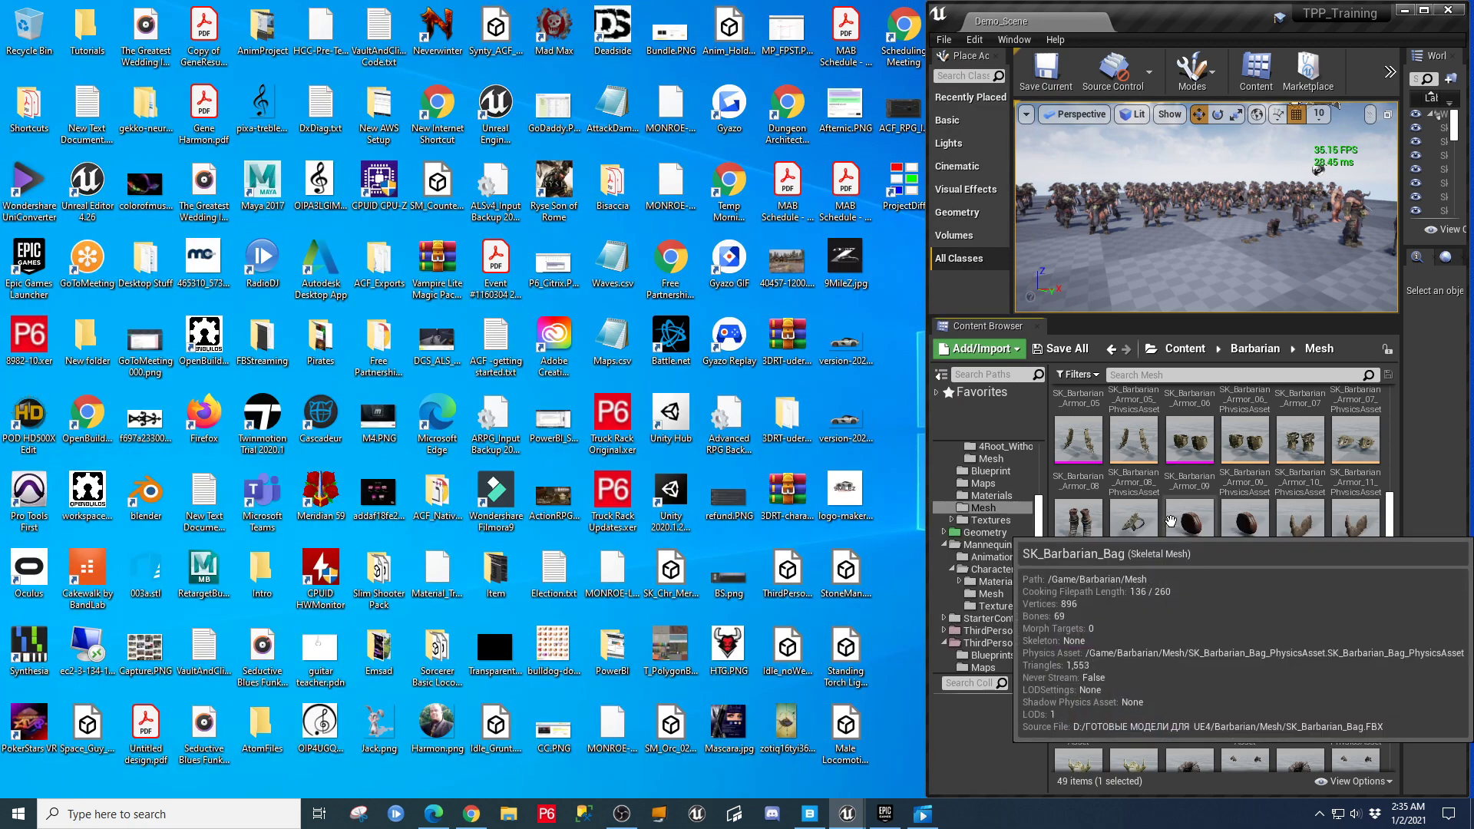
pyautogui.click(1424, 11)
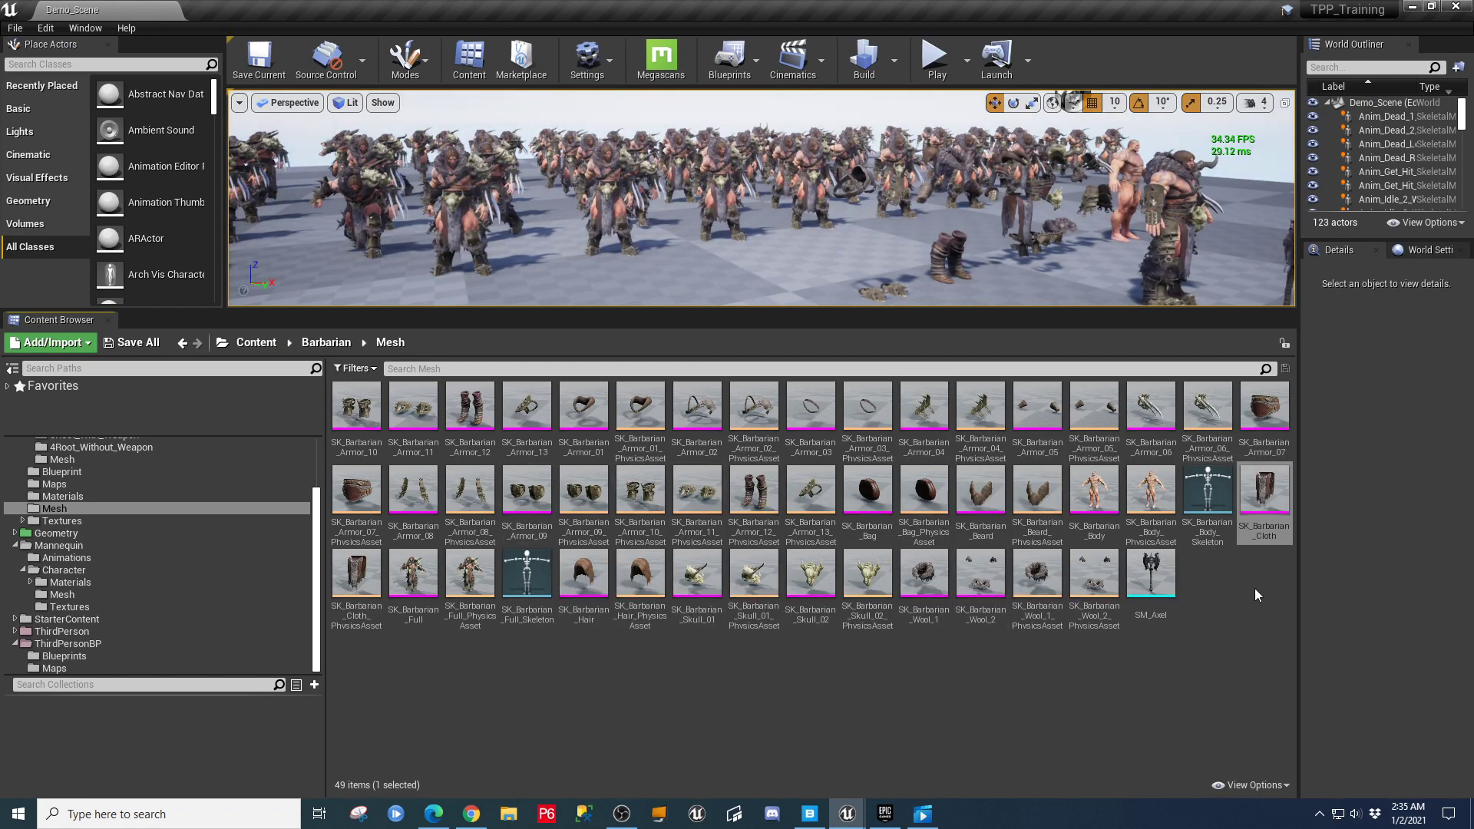
pyautogui.doubleClick(1263, 495)
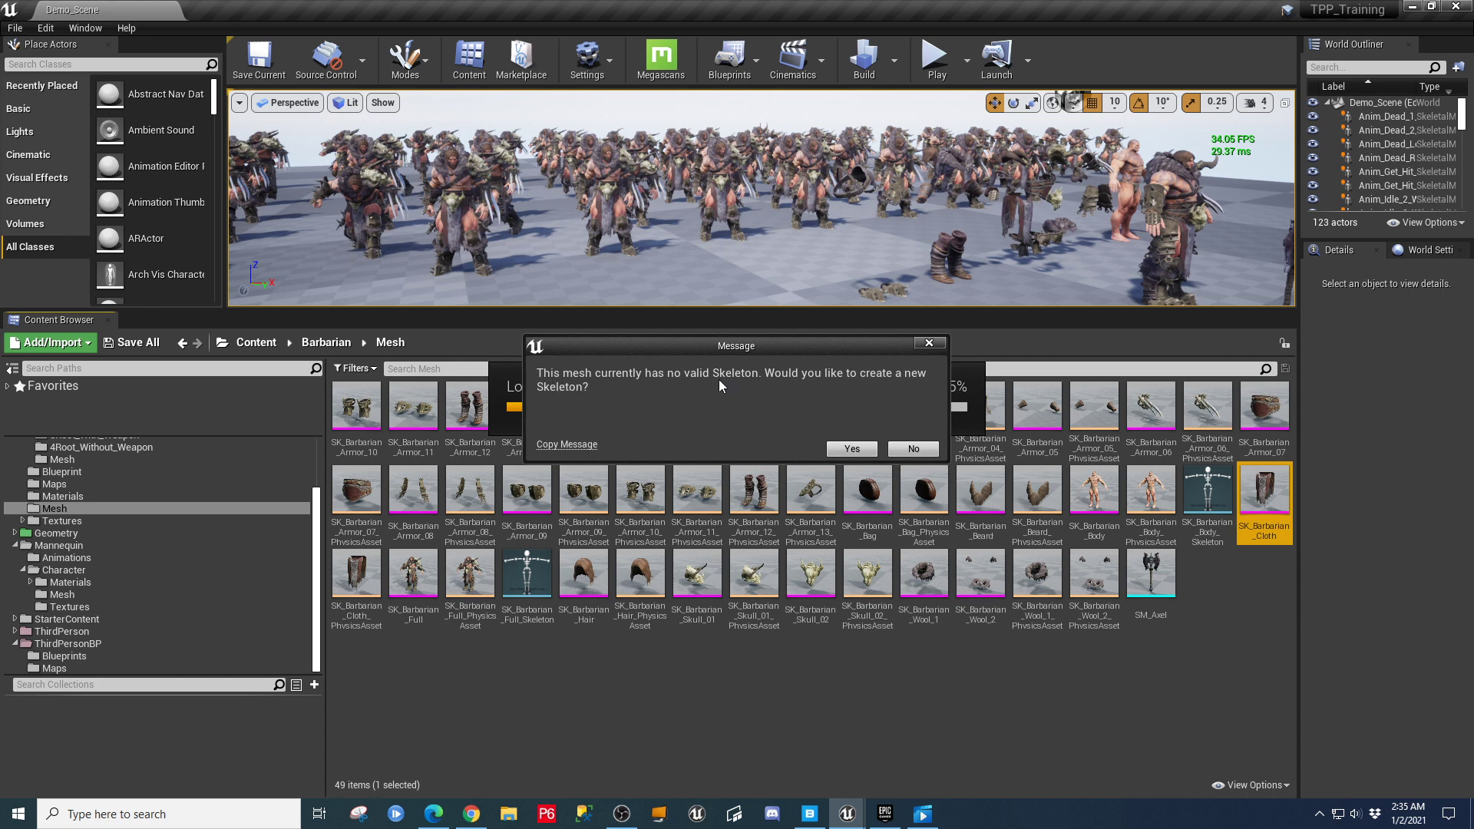
# Assign the existing UE4_Mannequin_Skeleton to SK_Barbarian_Cloth instead of creating a new skeleton, and save and close the mesh.
pyautogui.click(896, 451)
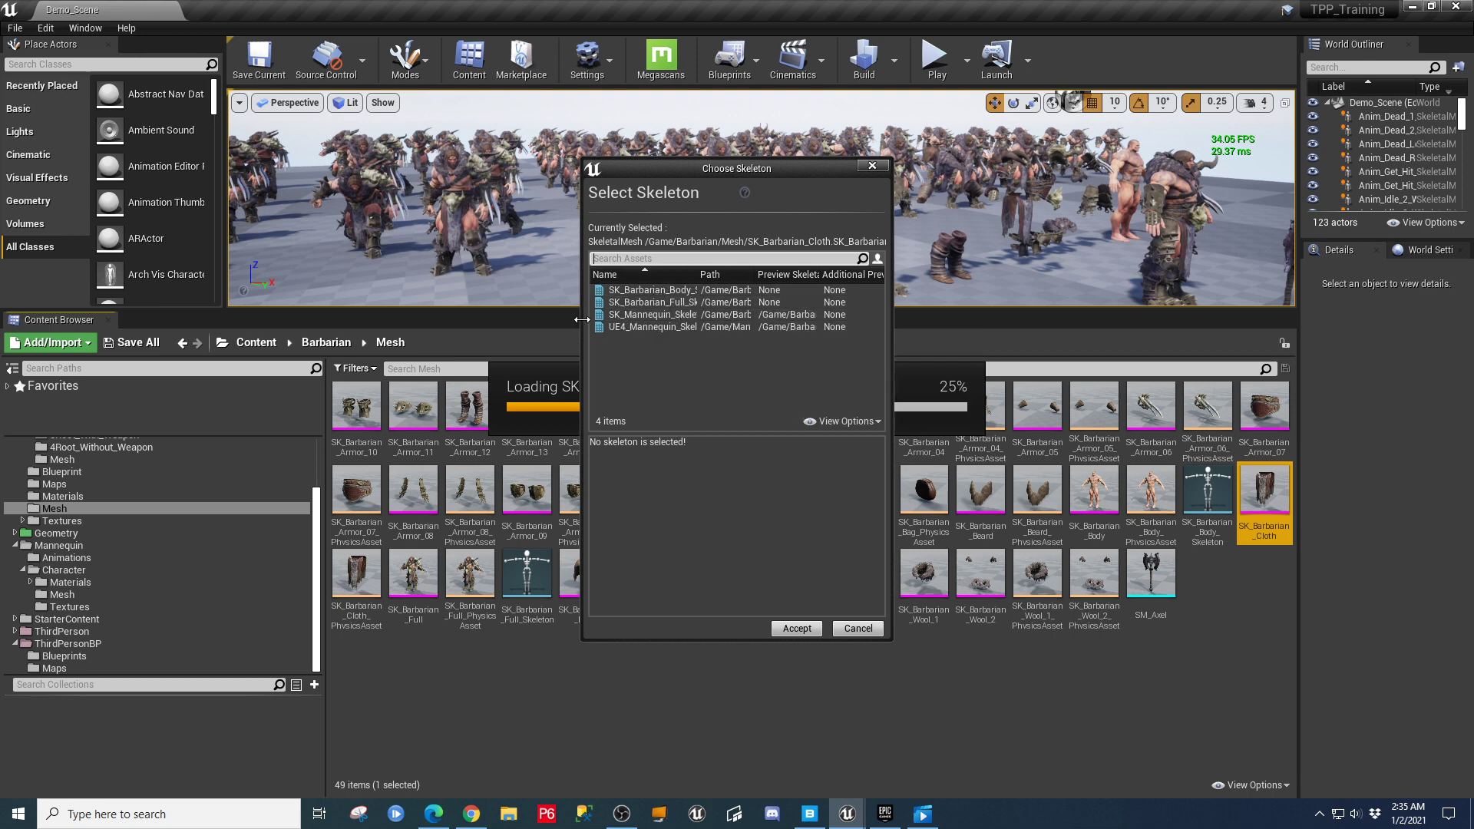
pyautogui.moveTo(581, 316); pyautogui.dragTo(403, 316)
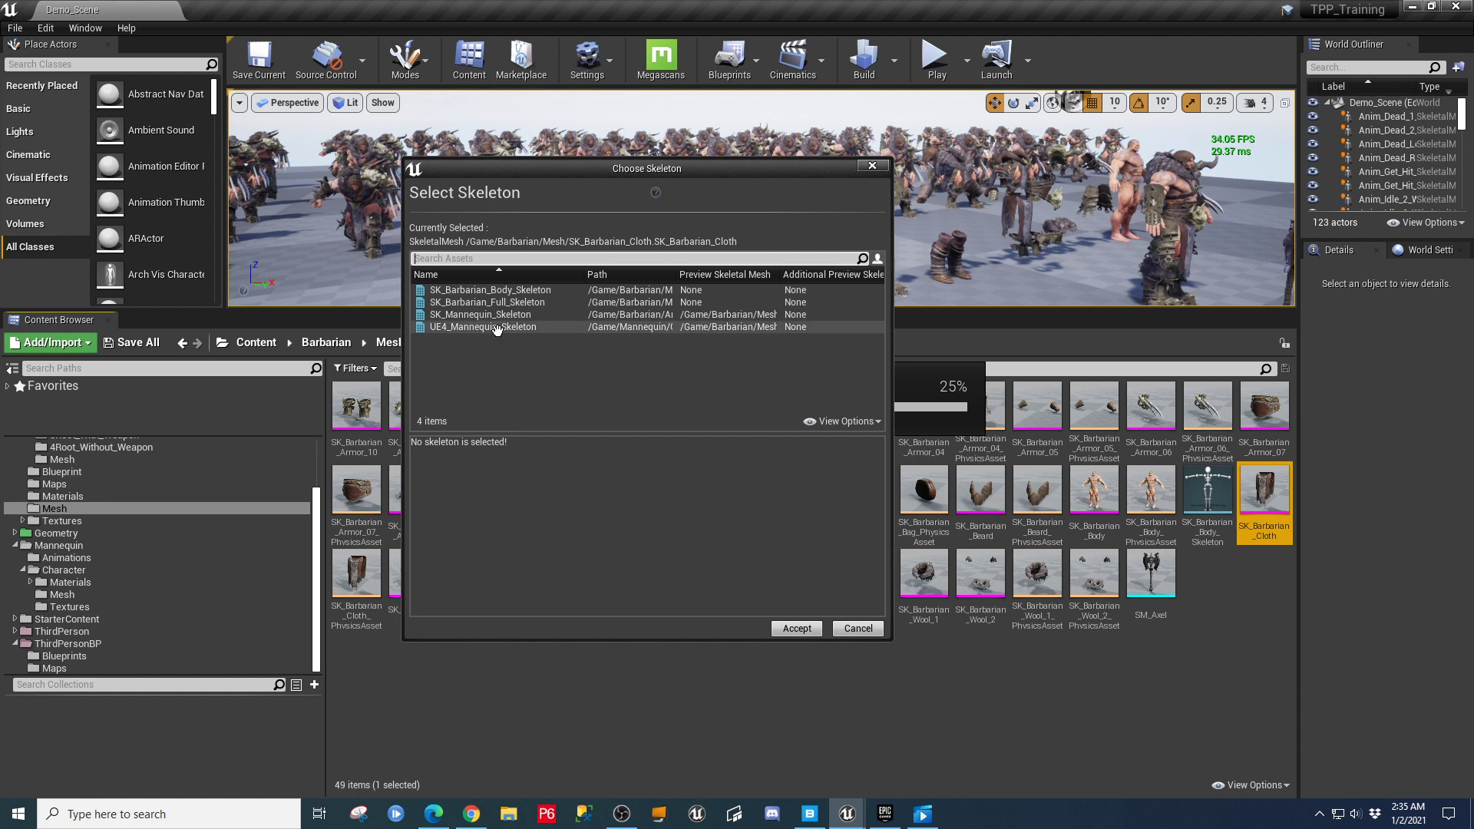
pyautogui.click(496, 327)
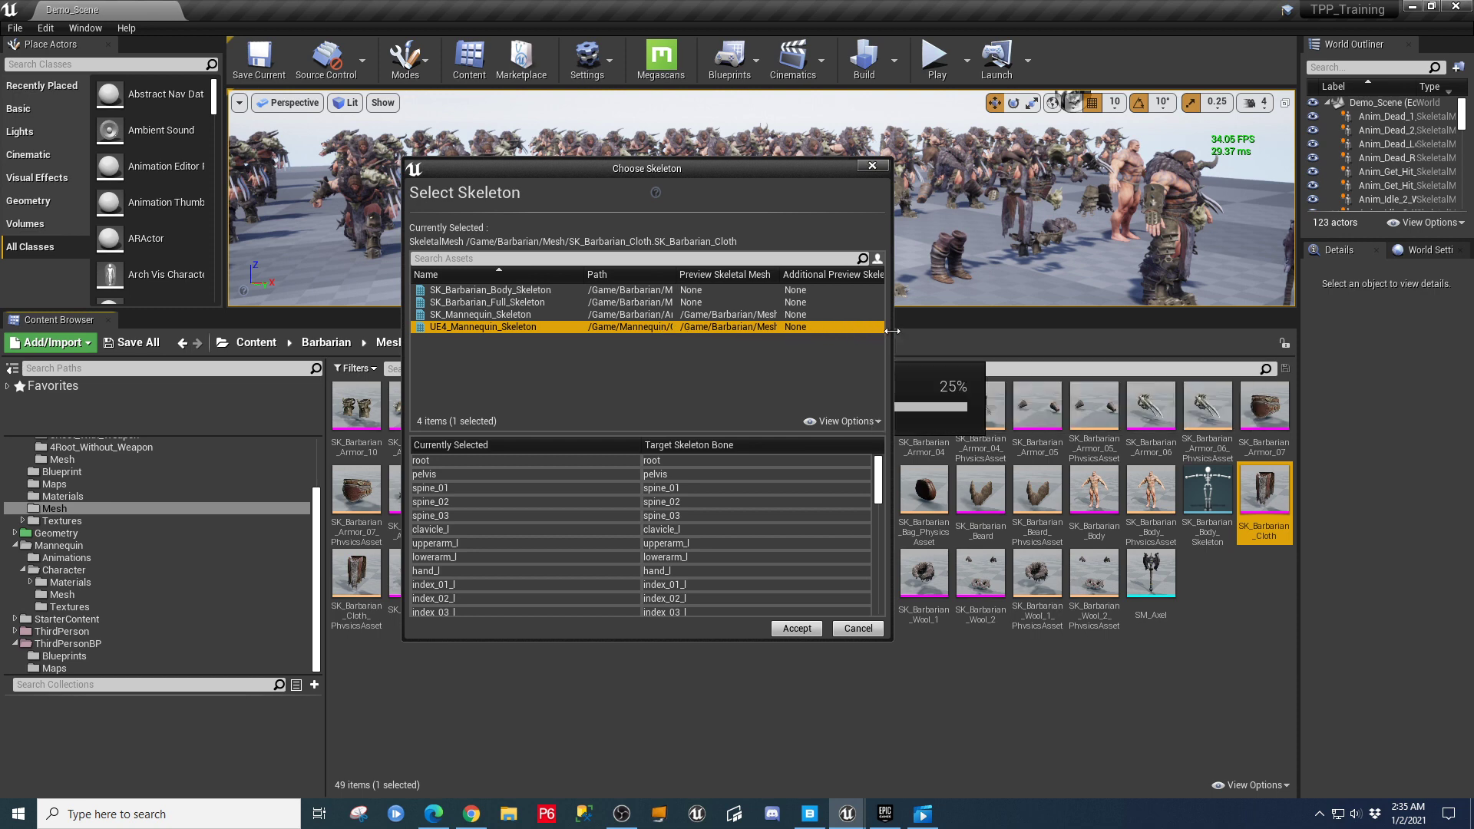
pyautogui.moveTo(891, 331); pyautogui.dragTo(1075, 331)
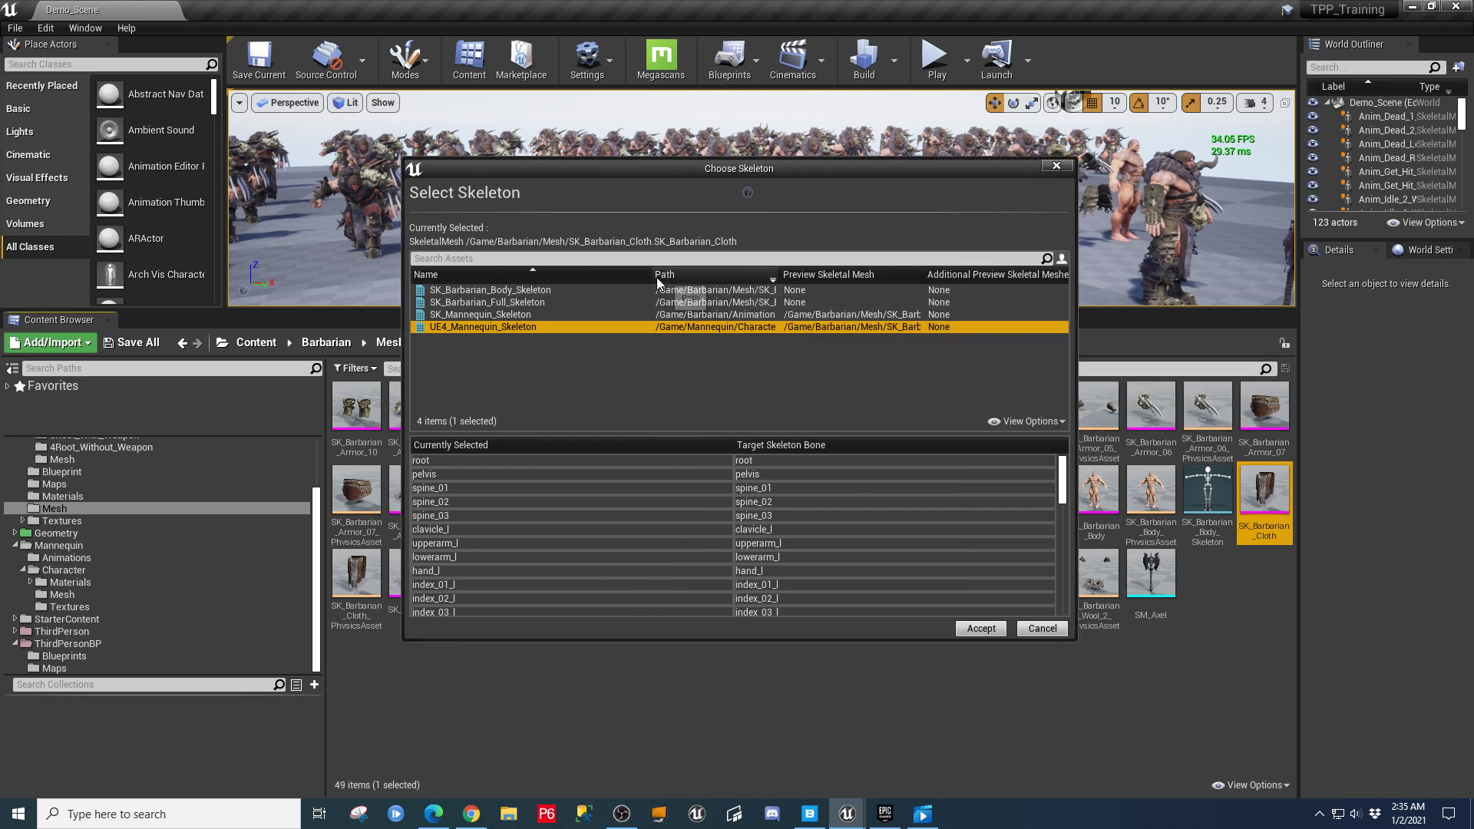
pyautogui.moveTo(656, 278); pyautogui.dragTo(583, 278)
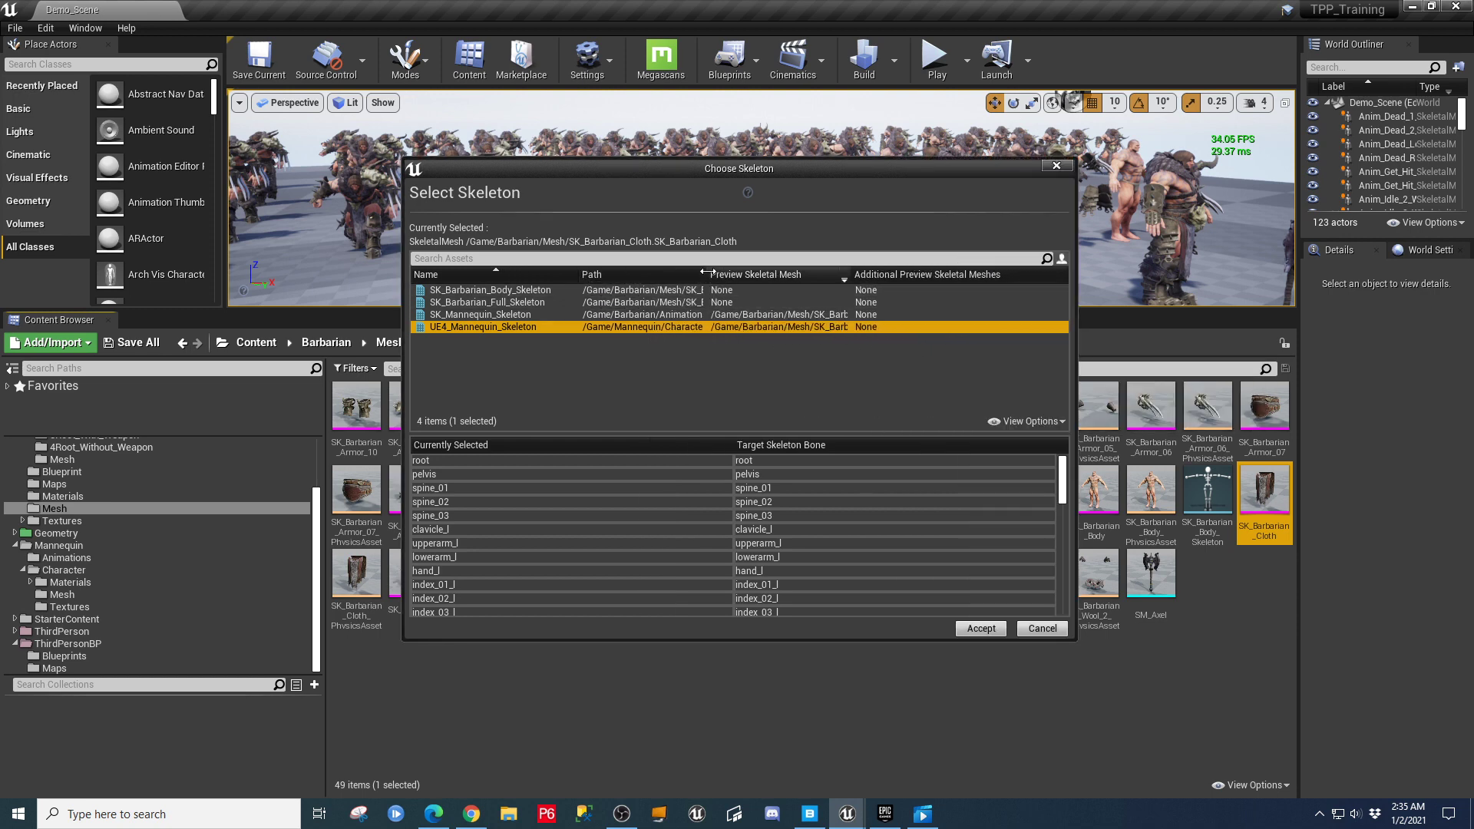
pyautogui.moveTo(707, 272); pyautogui.dragTo(857, 275)
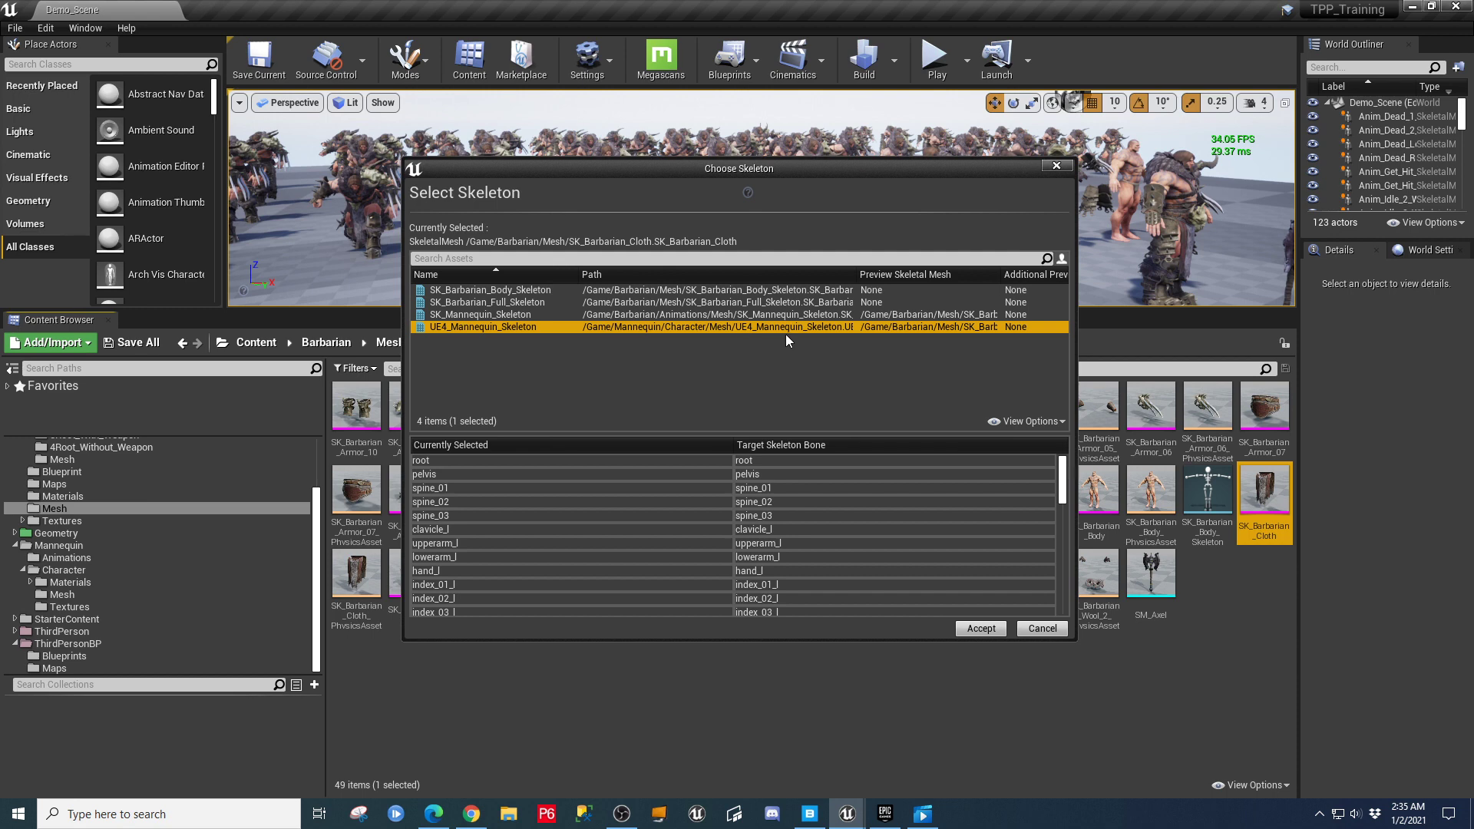
pyautogui.scroll(-8, 868, 485)
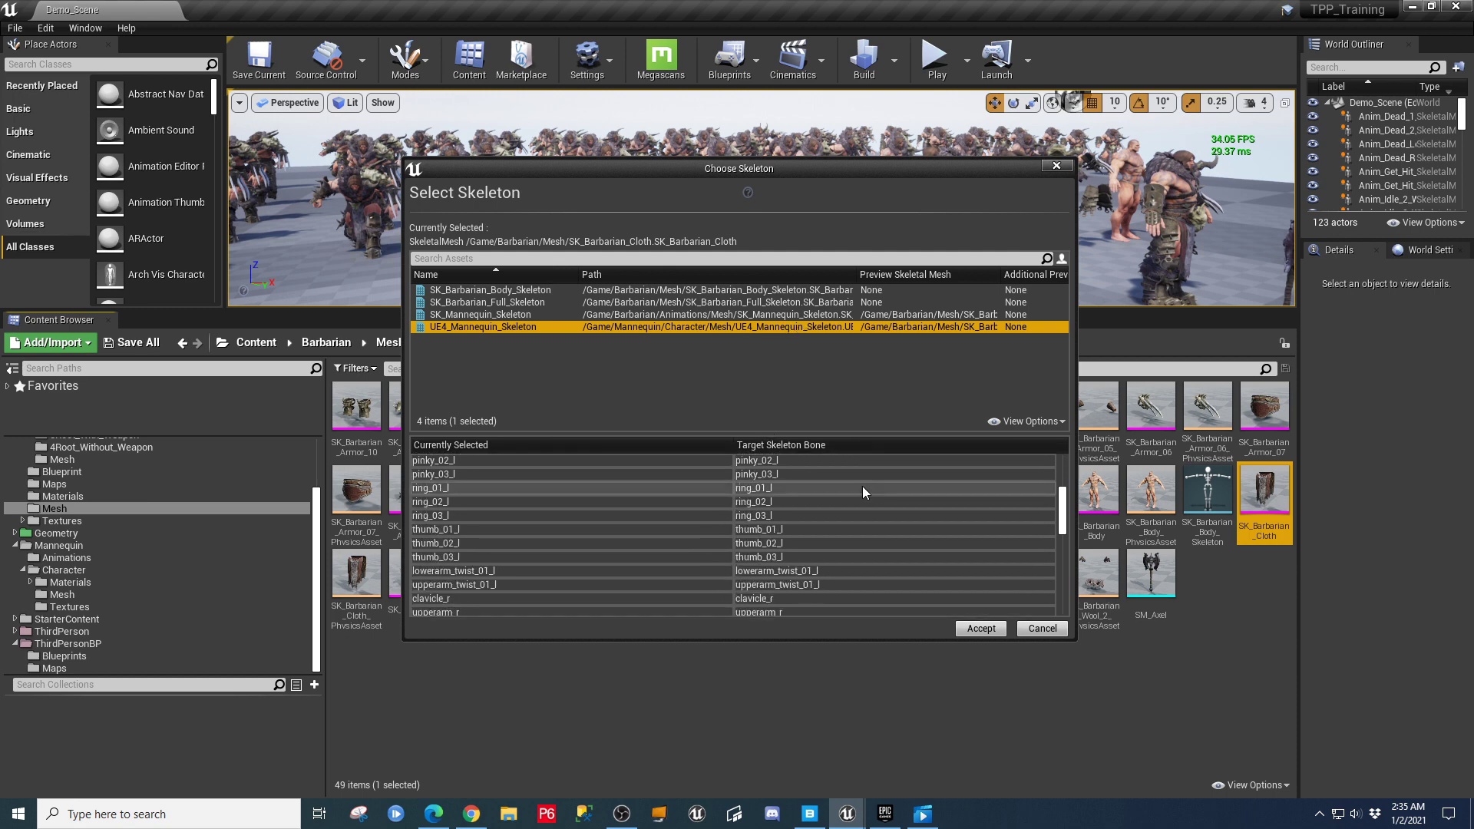
pyautogui.scroll(-7, 860, 485)
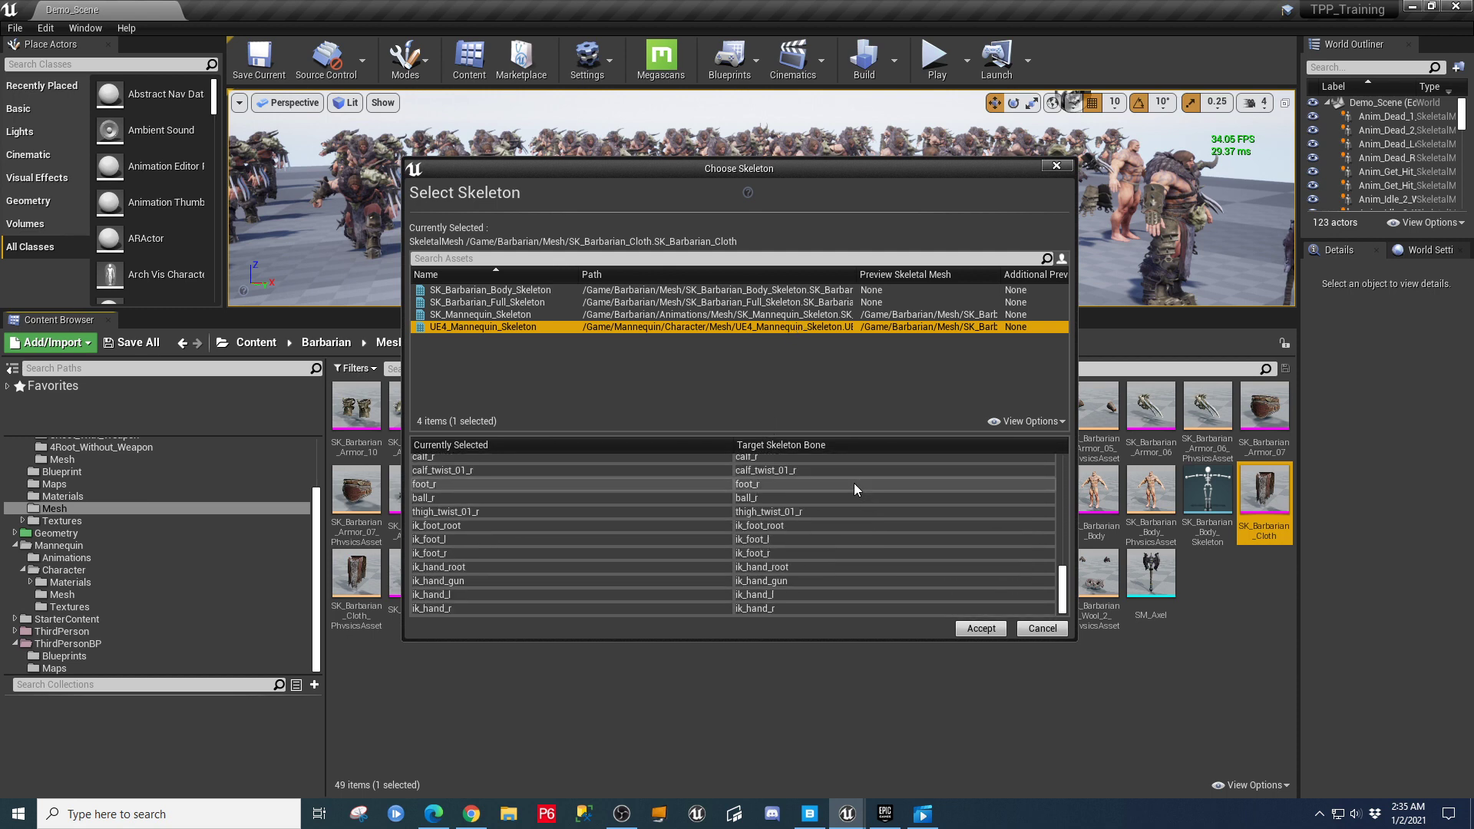
pyautogui.scroll(15, 856, 489)
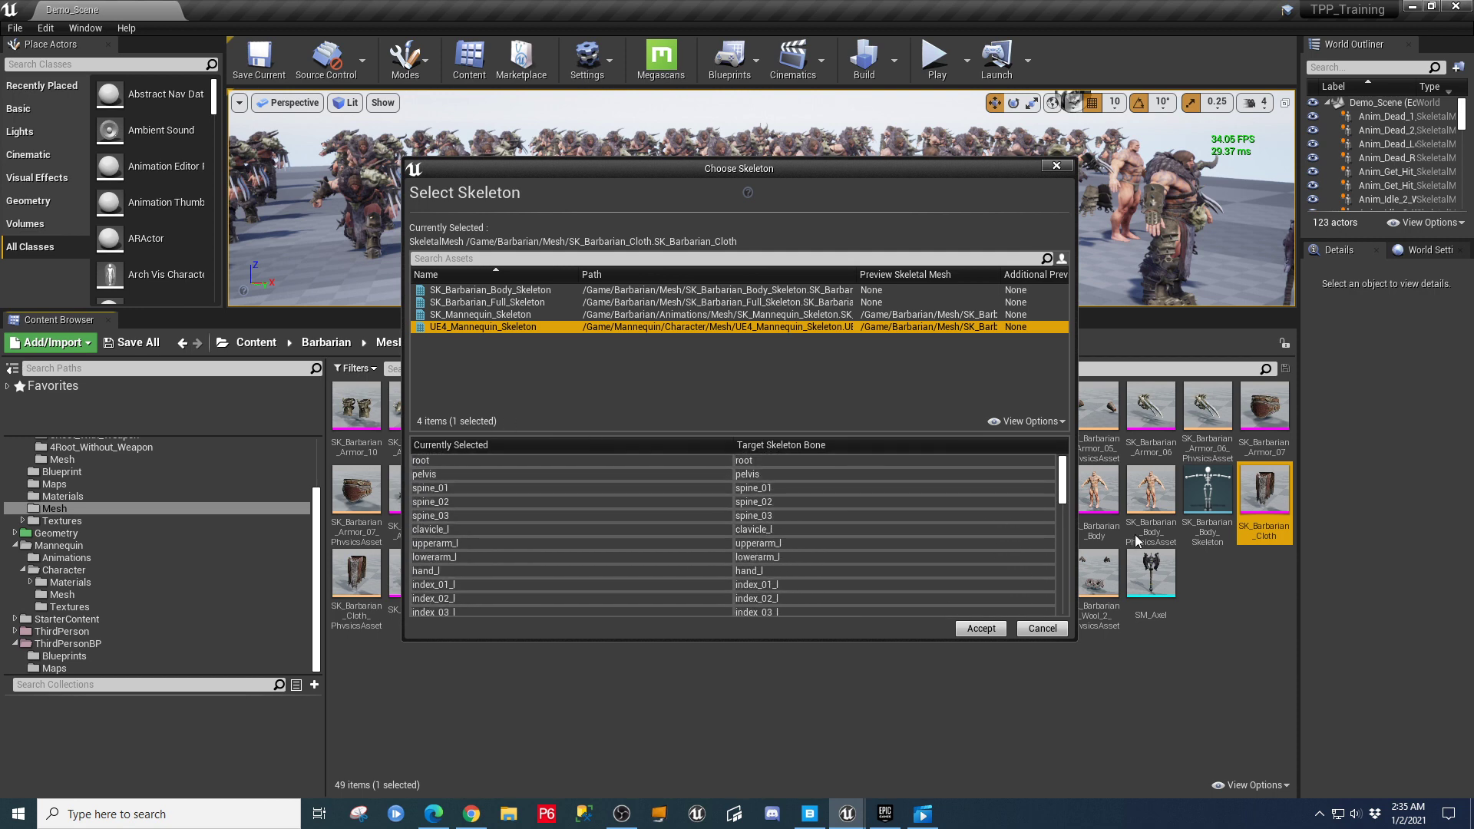
pyautogui.click(981, 629)
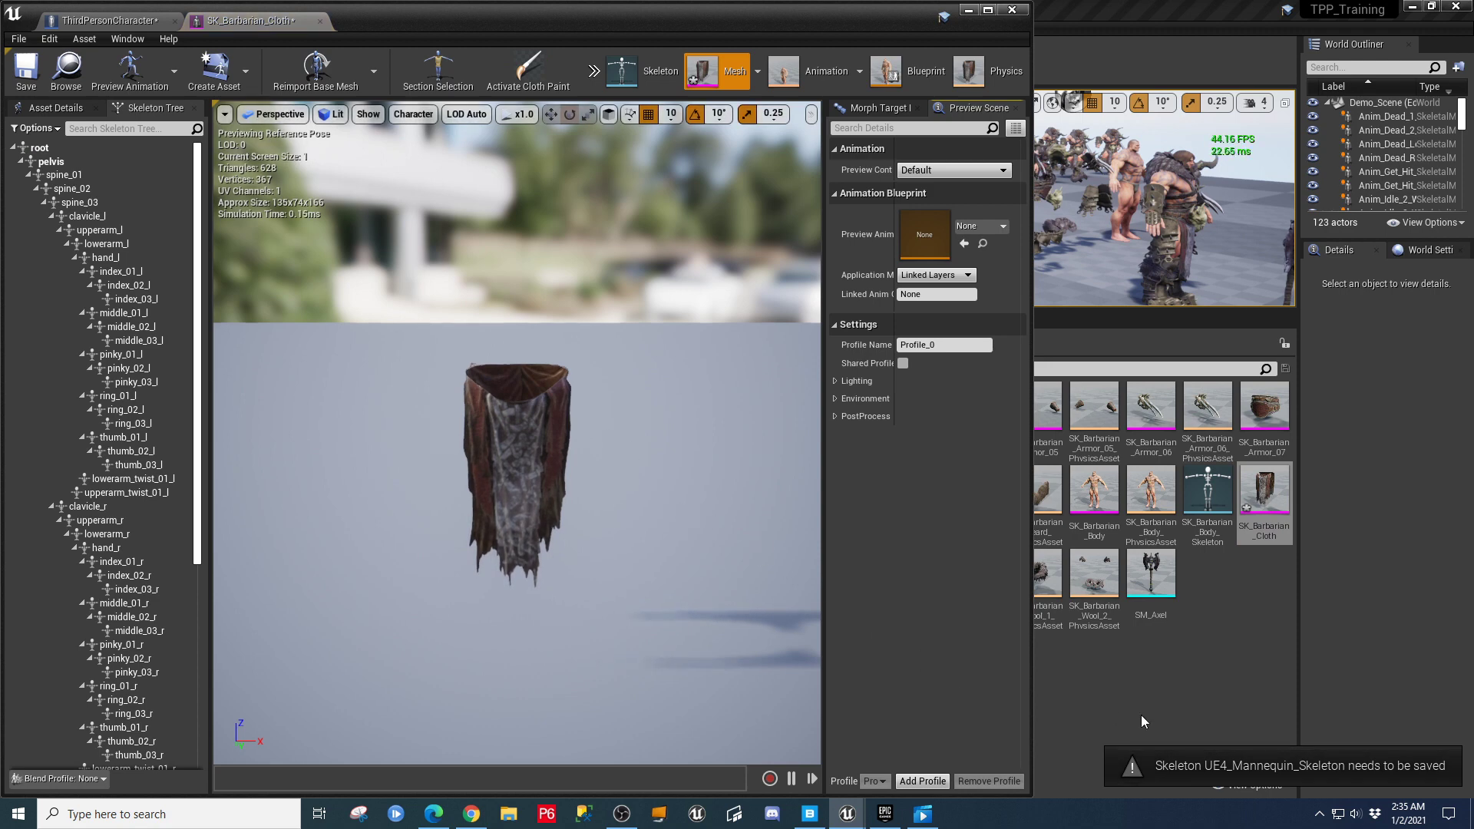
pyautogui.click(27, 73)
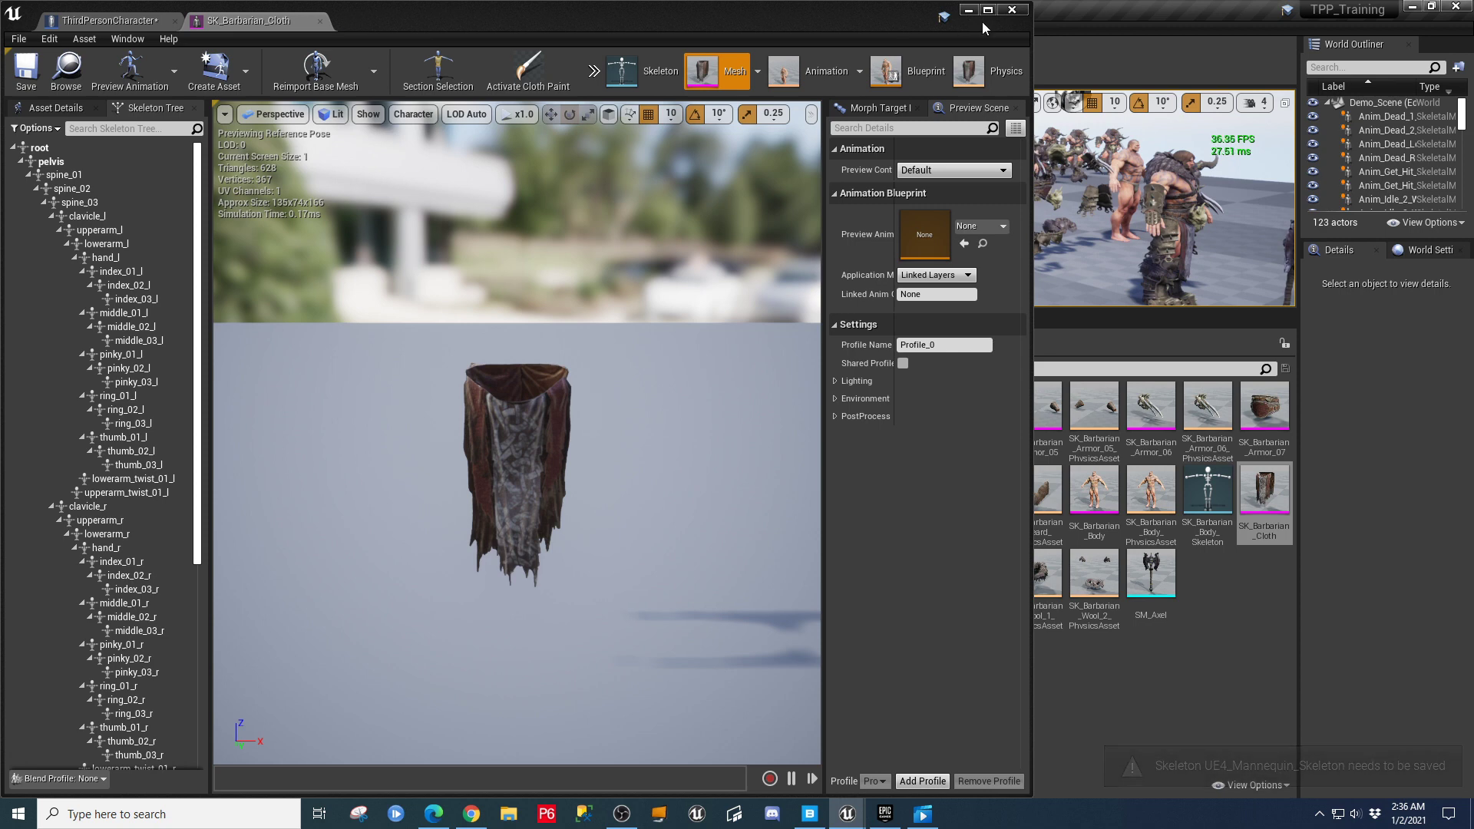
pyautogui.click(322, 23)
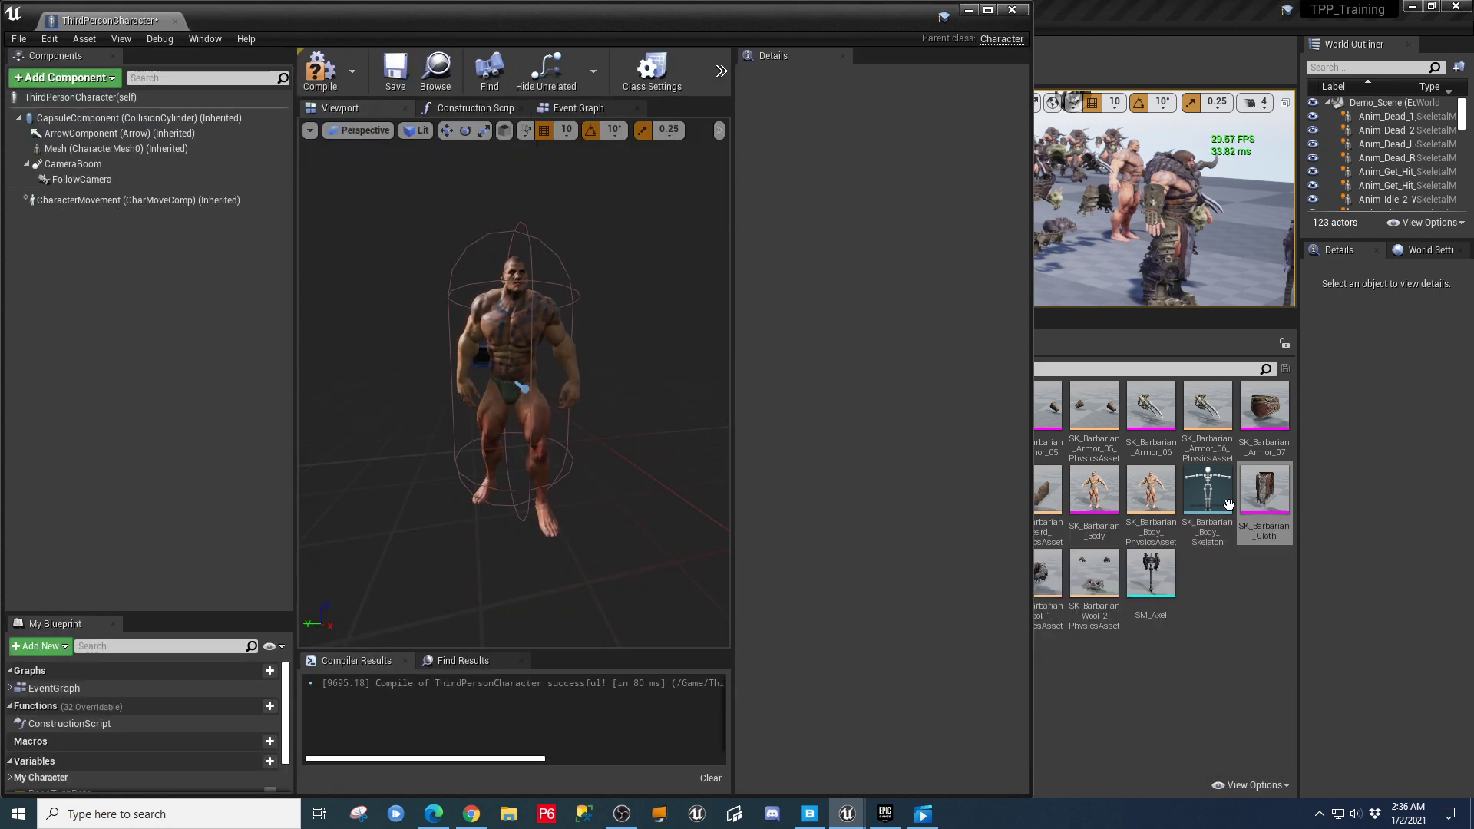
# Add SK_Barbarian_Cloth as a component of the ThirdPersonCharacter blueprint under CapsuleComponent and compile it.
pyautogui.moveTo(1267, 509); pyautogui.dragTo(75, 156)
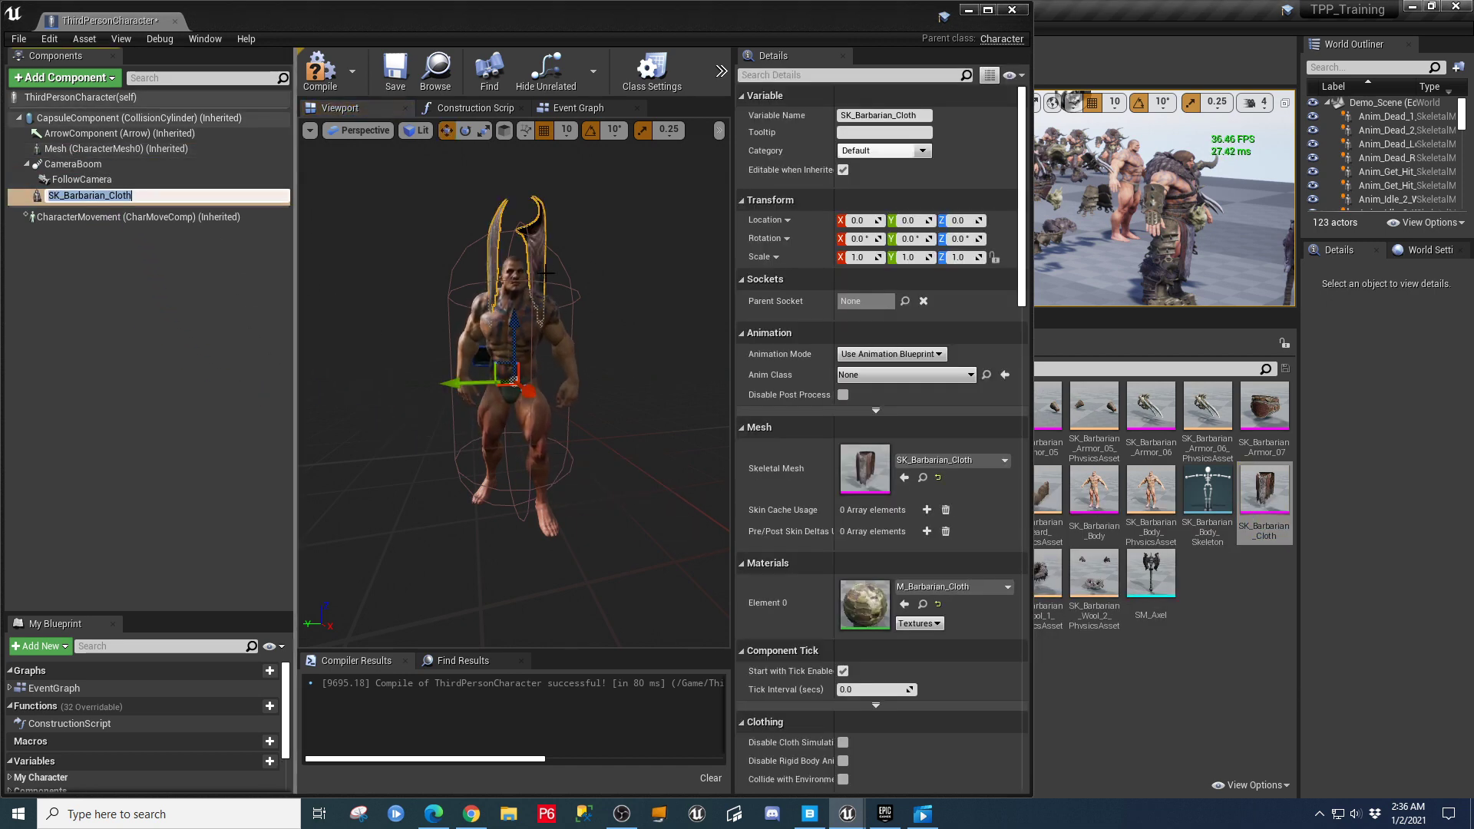
pyautogui.click(987, 10)
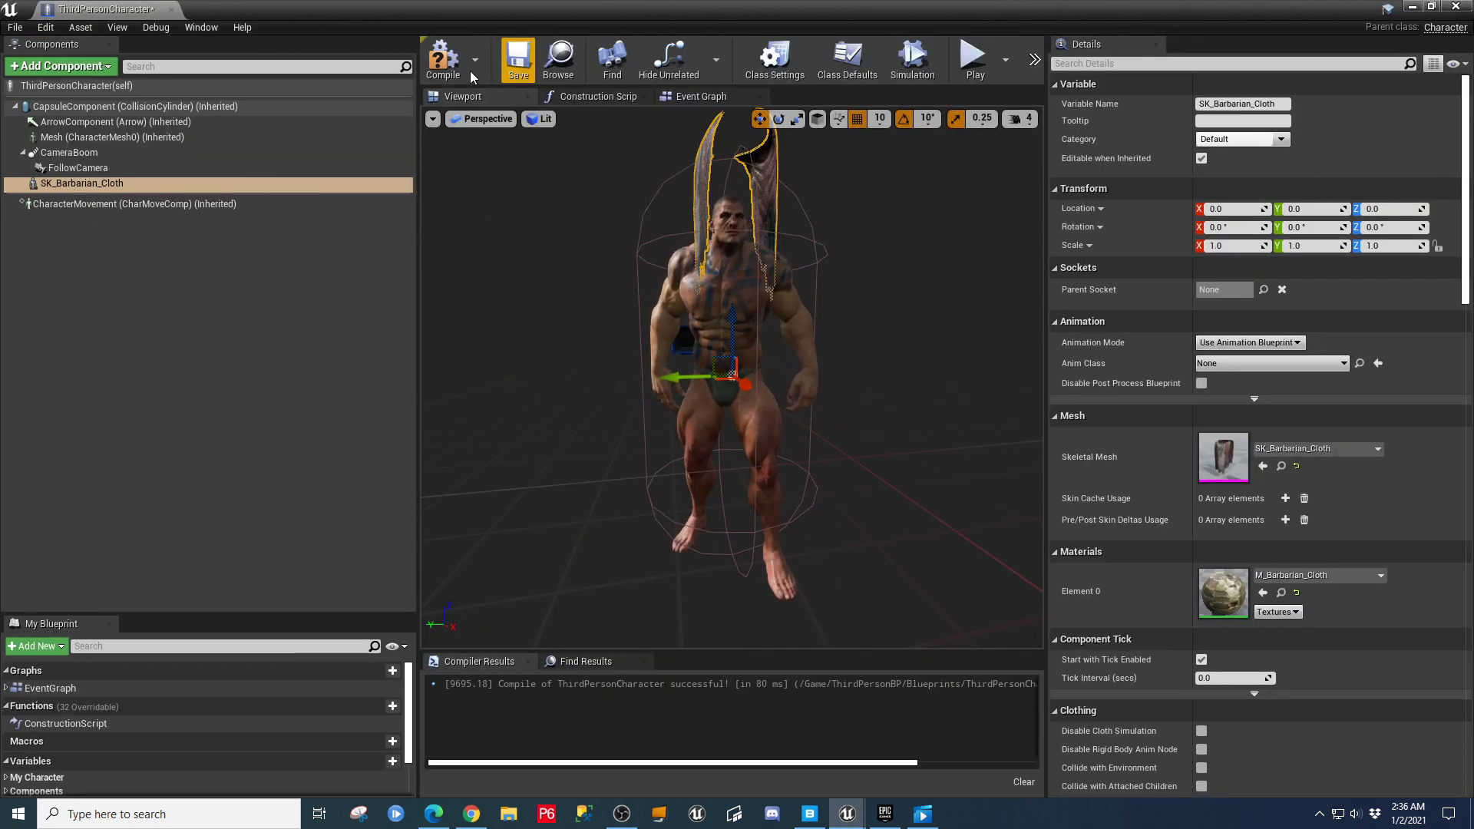
pyautogui.click(442, 58)
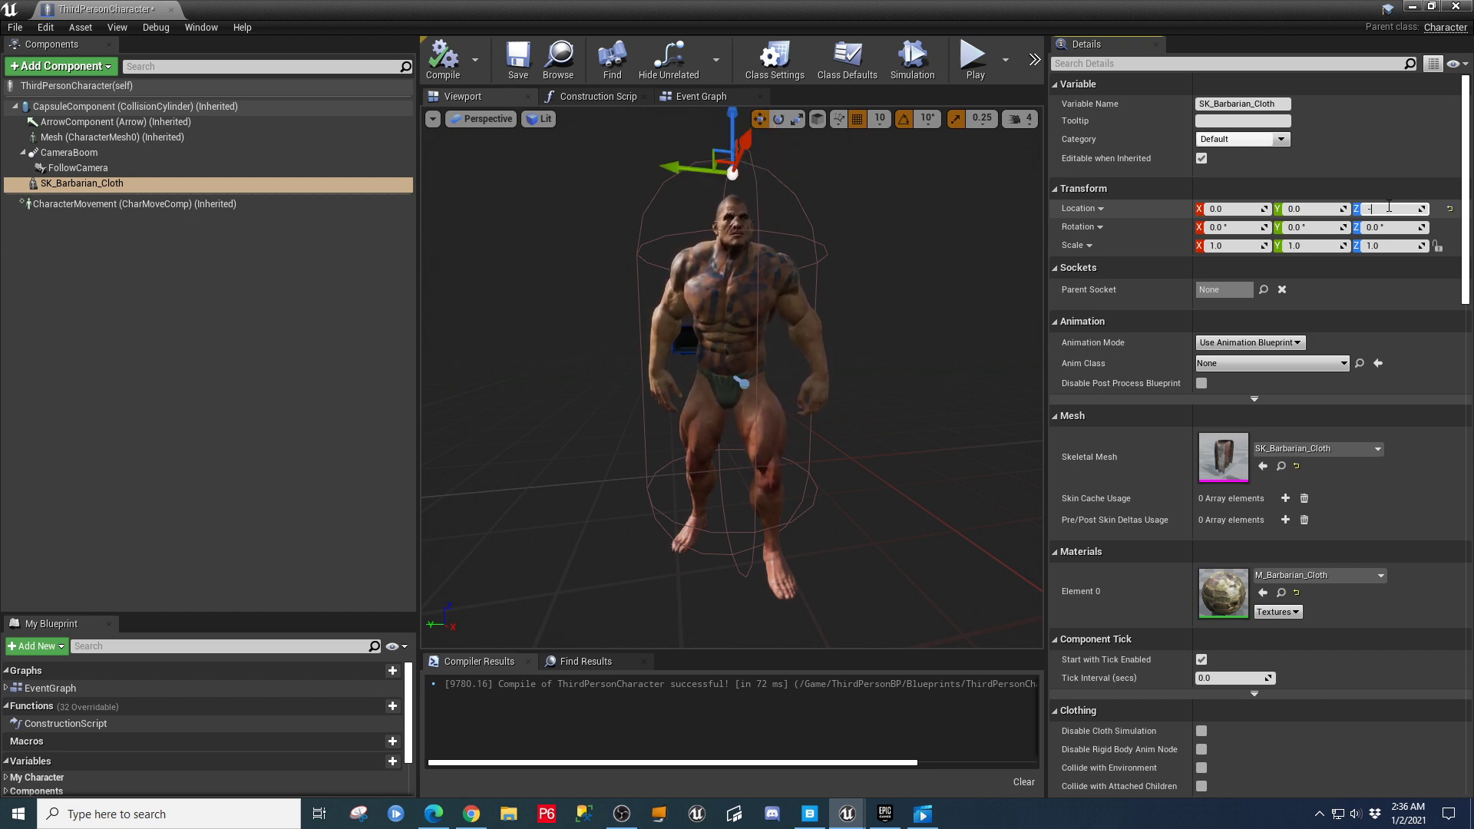
# Set the SK_Barbarian_Cloth component's Z location to -90 and its Z rotation to -90°.
pyautogui.press('Return')
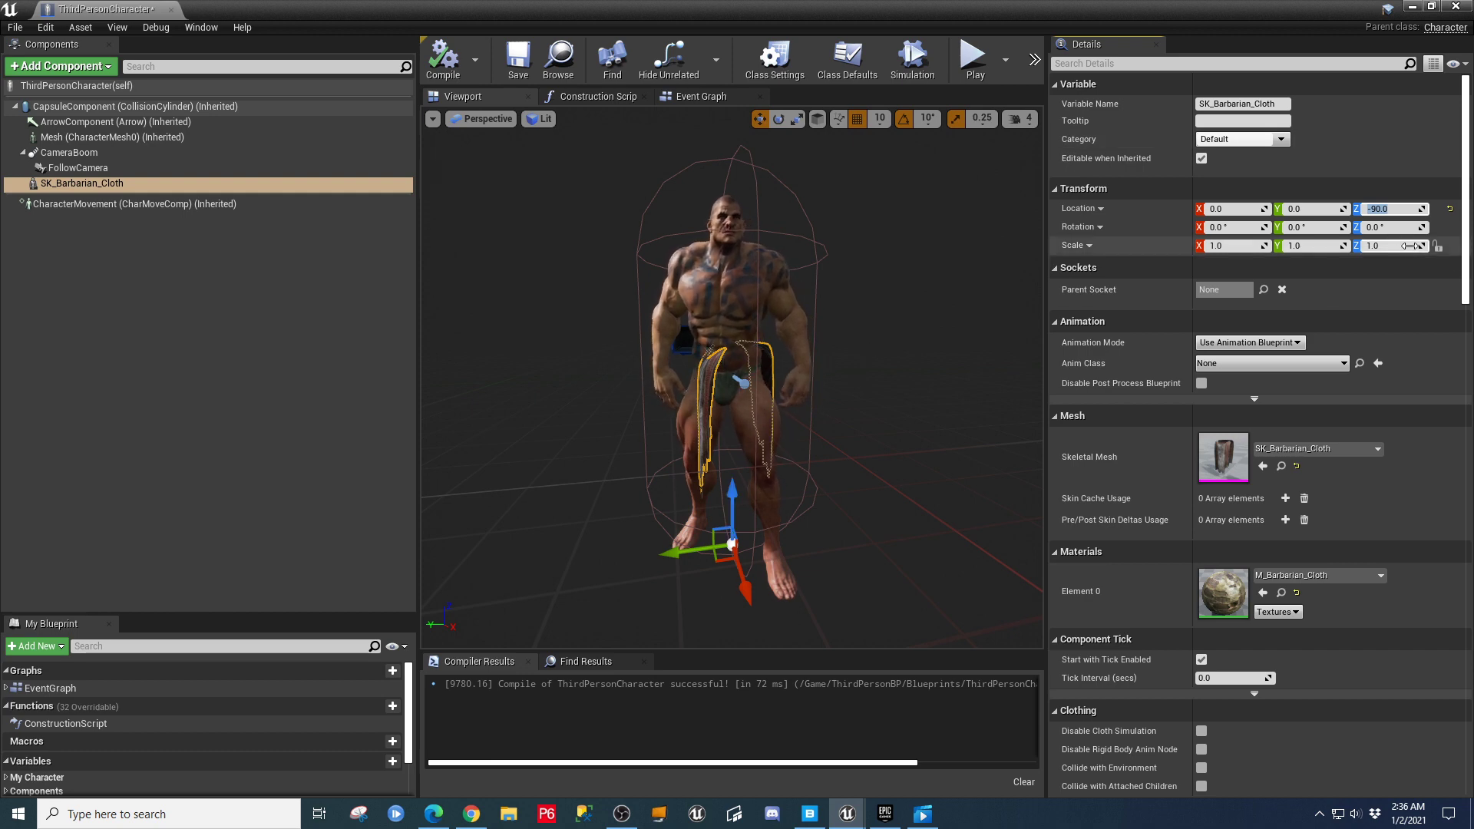
pyautogui.click(1382, 227)
pyautogui.write('-')
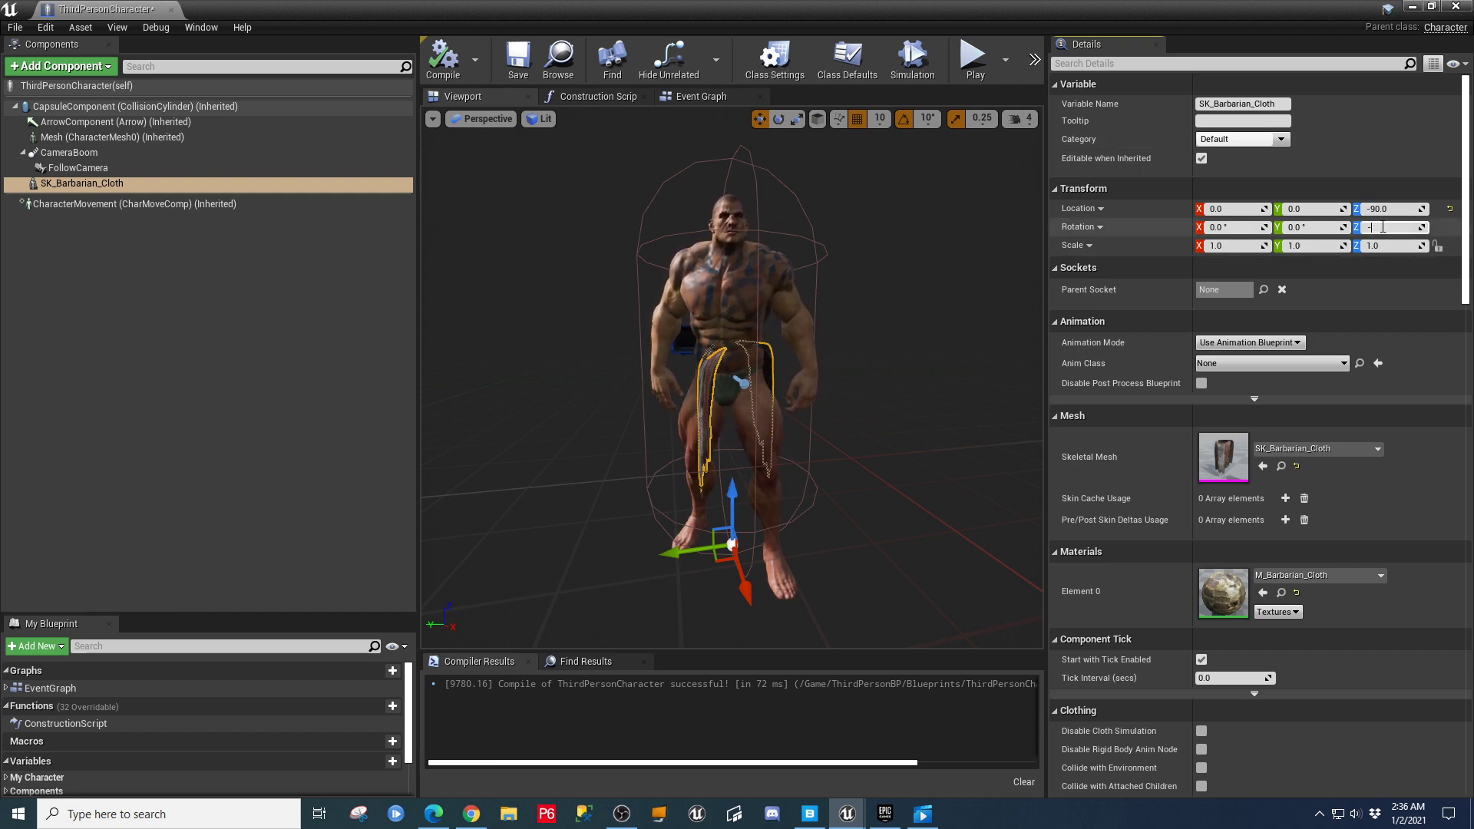
pyautogui.write('90')
pyautogui.press('Return')
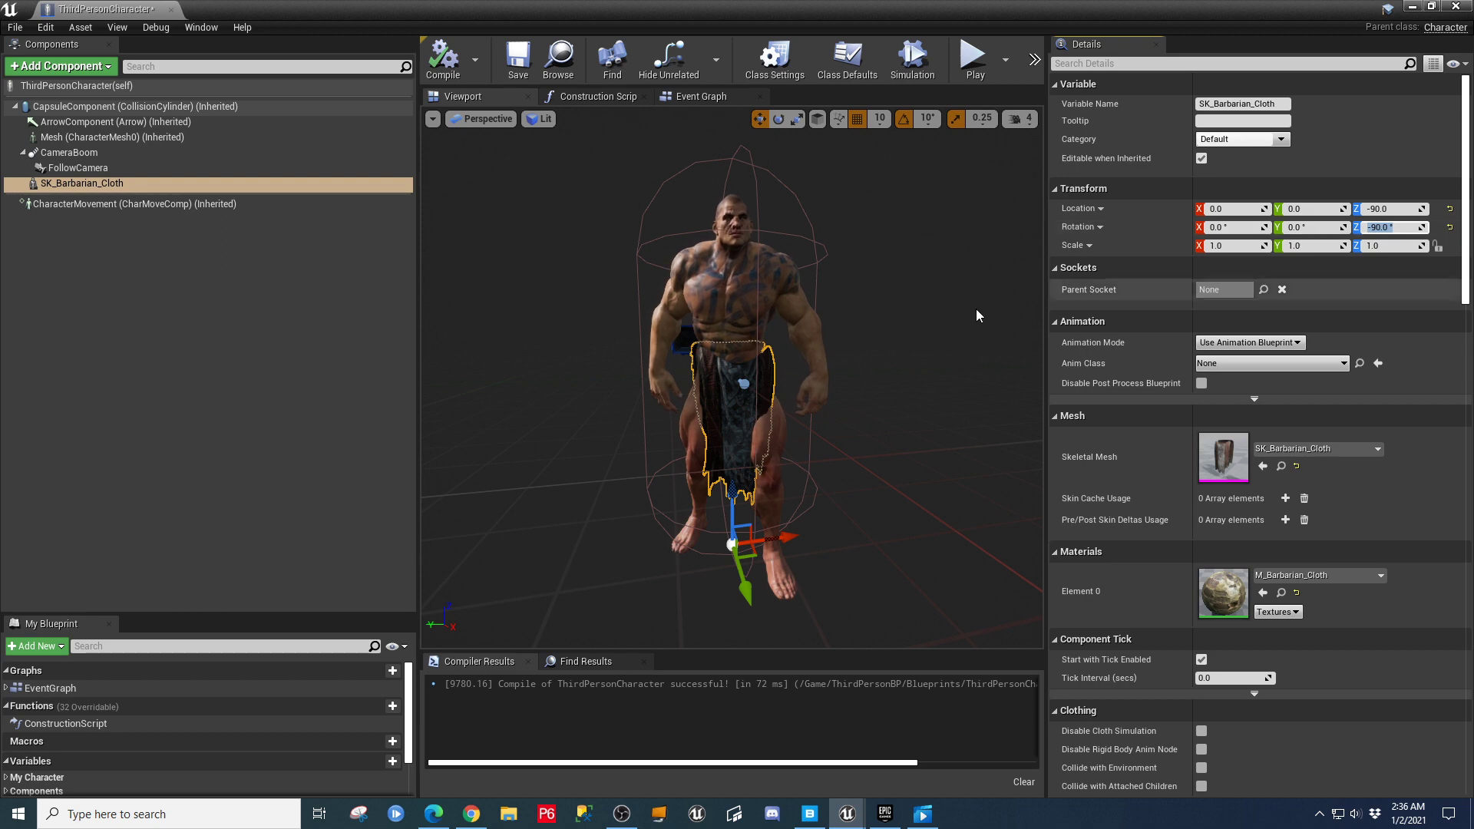
# Assign ThirdPerson_AnimBP as the cloth component's Anim Class, and compile and close the ThirdPersonCharacter blueprint.
pyautogui.click(1335, 366)
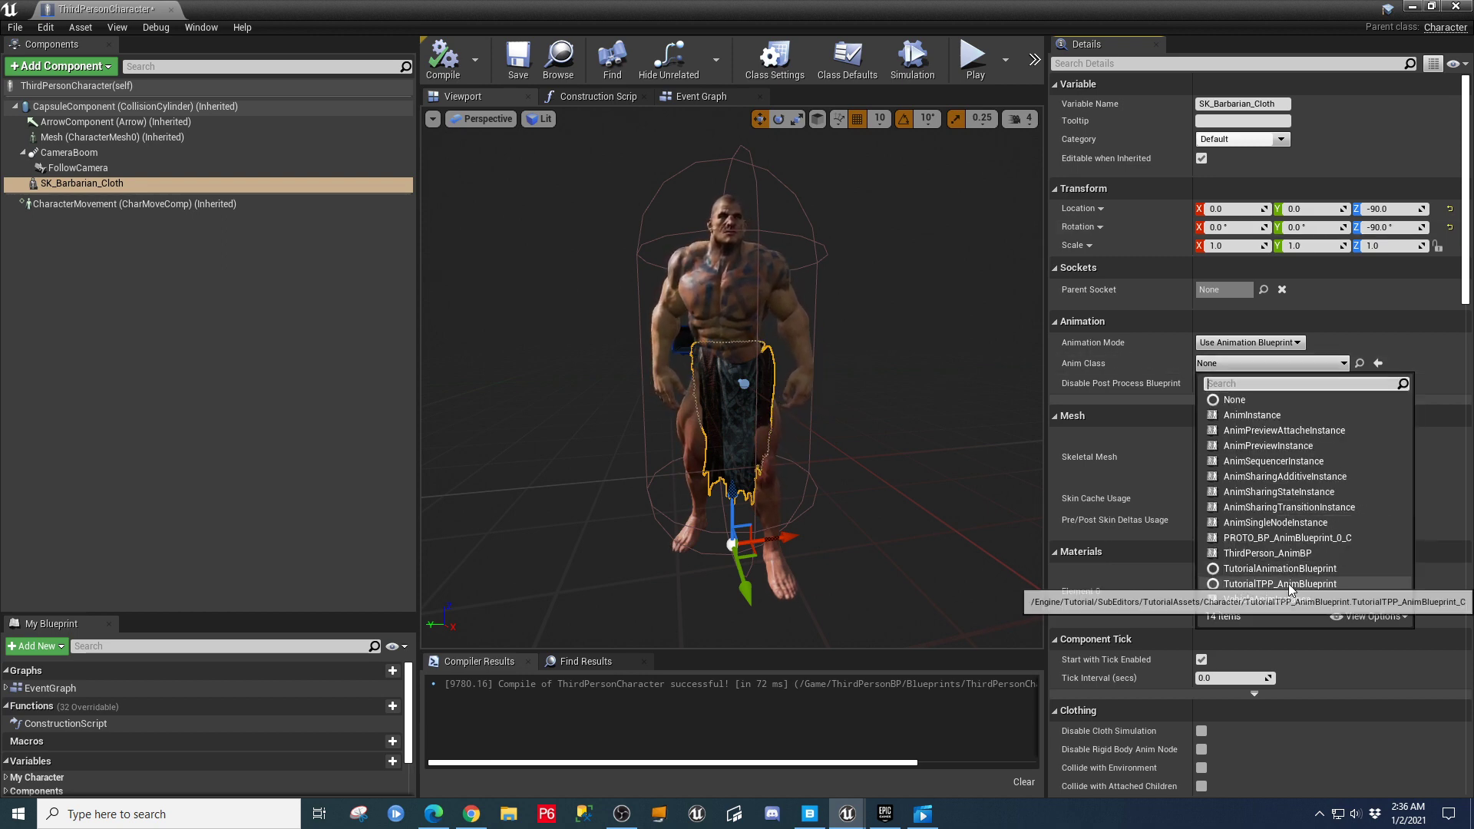
pyautogui.click(1280, 553)
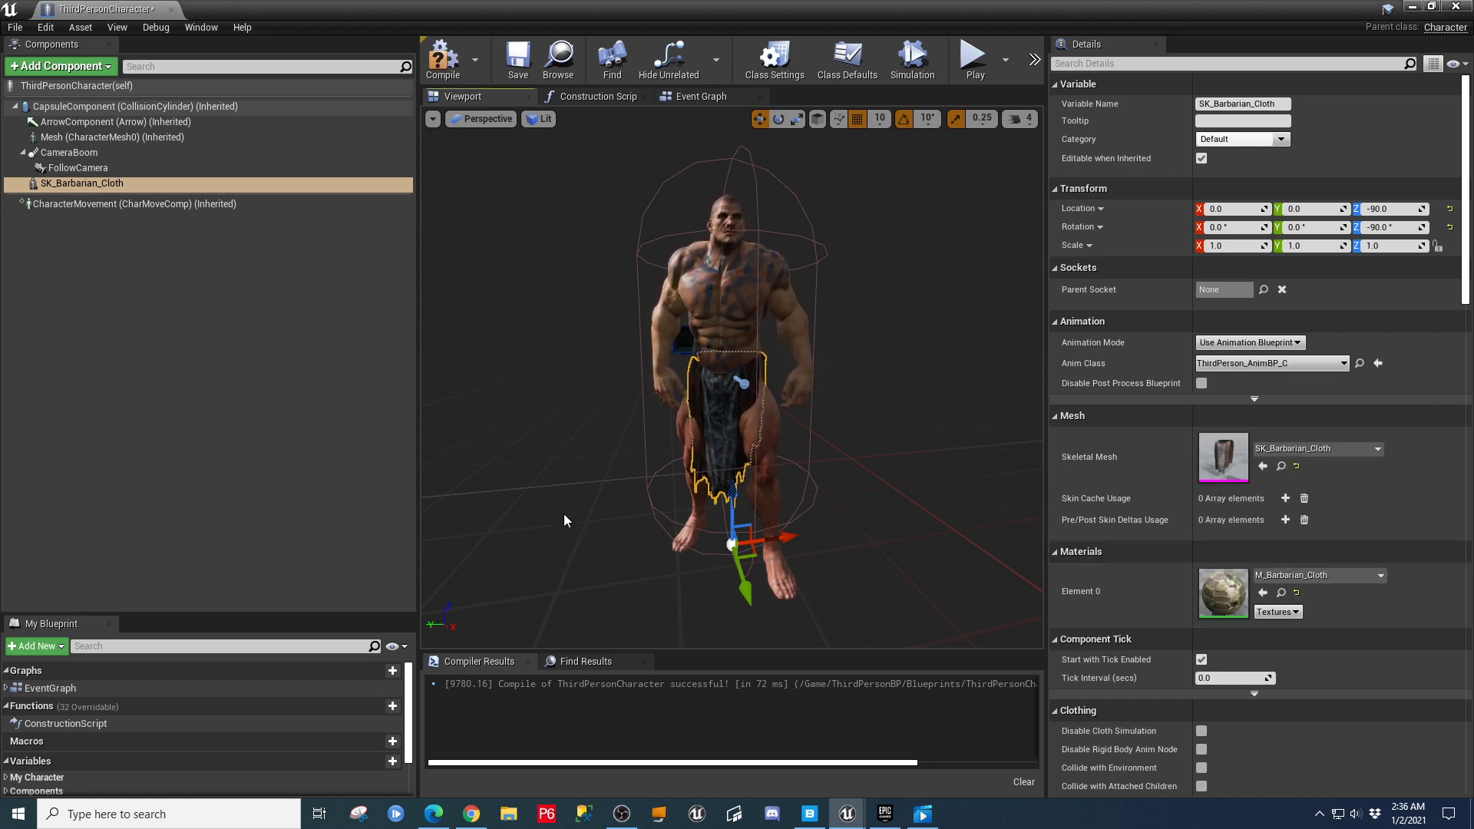
pyautogui.keyDown('alt'); pyautogui.moveTo(565, 515); pyautogui.dragTo(1221, 483); pyautogui.keyUp('alt')
pyautogui.press('f')
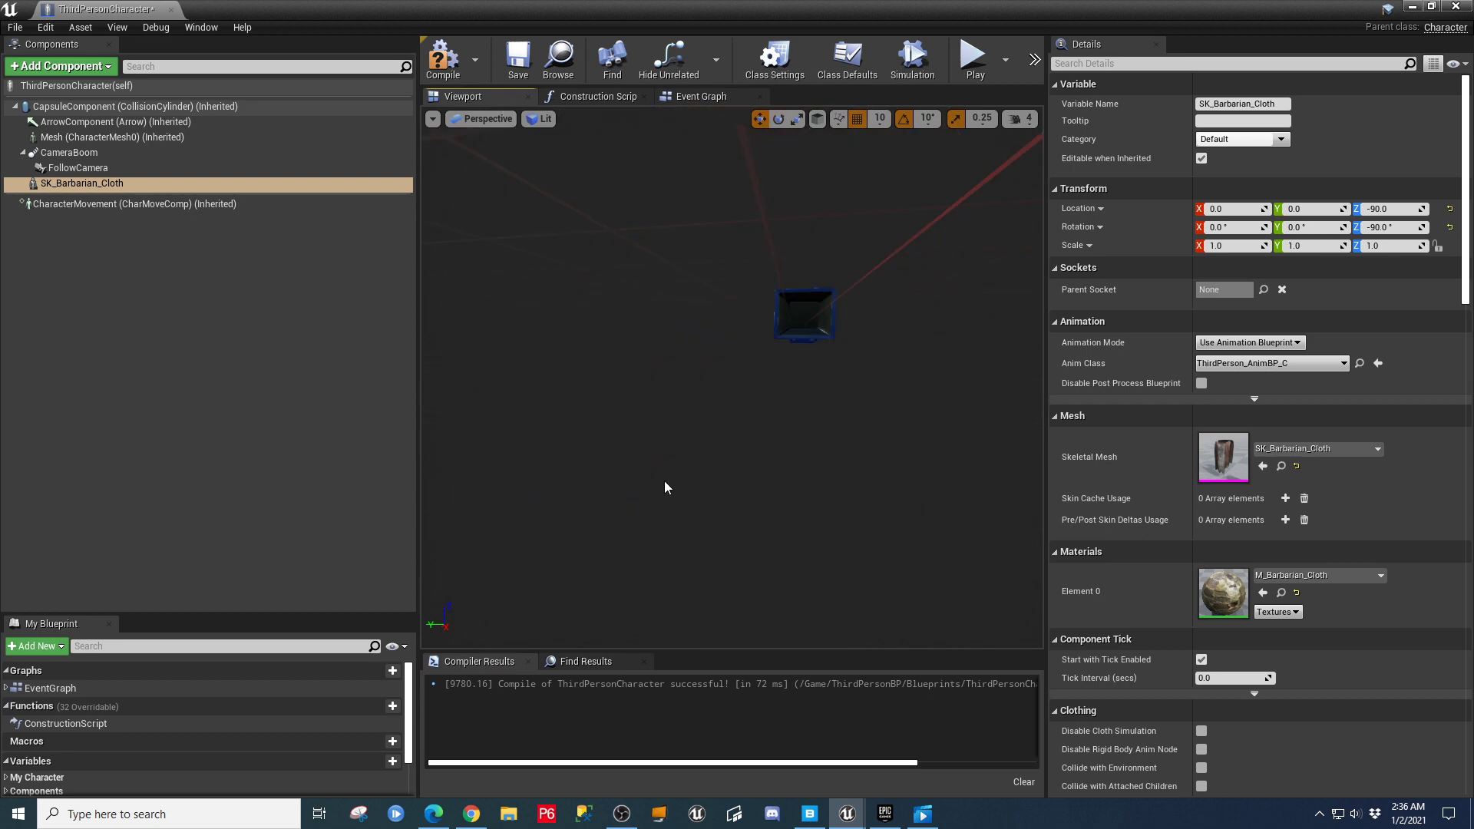
pyautogui.keyDown('alt'); pyautogui.moveTo(665, 492); pyautogui.dragTo(610, 529); pyautogui.keyUp('alt')
pyautogui.moveTo(665, 492); pyautogui.dragTo(783, 494, button='right')
pyautogui.press('f')
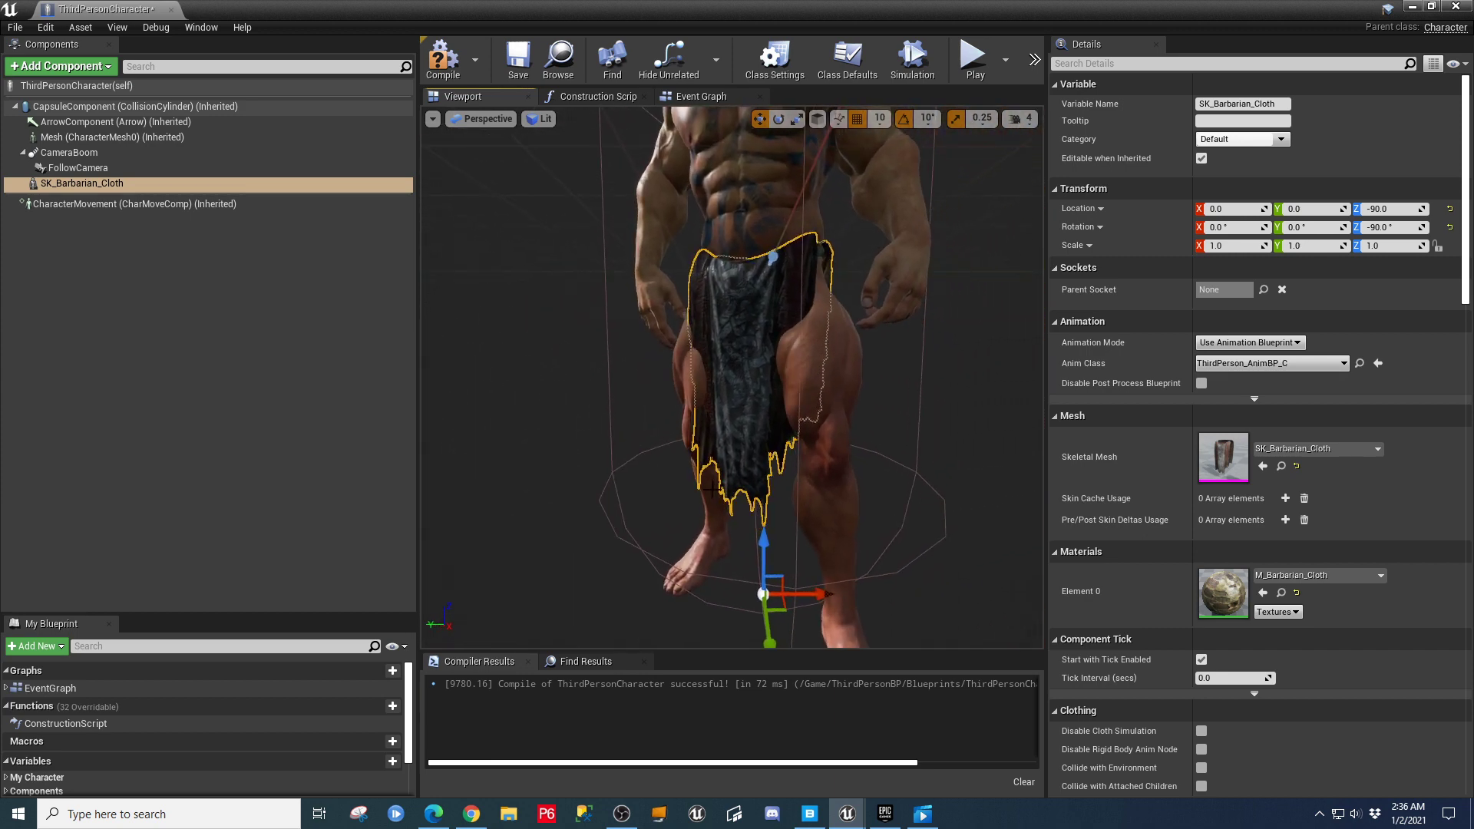
pyautogui.click(445, 61)
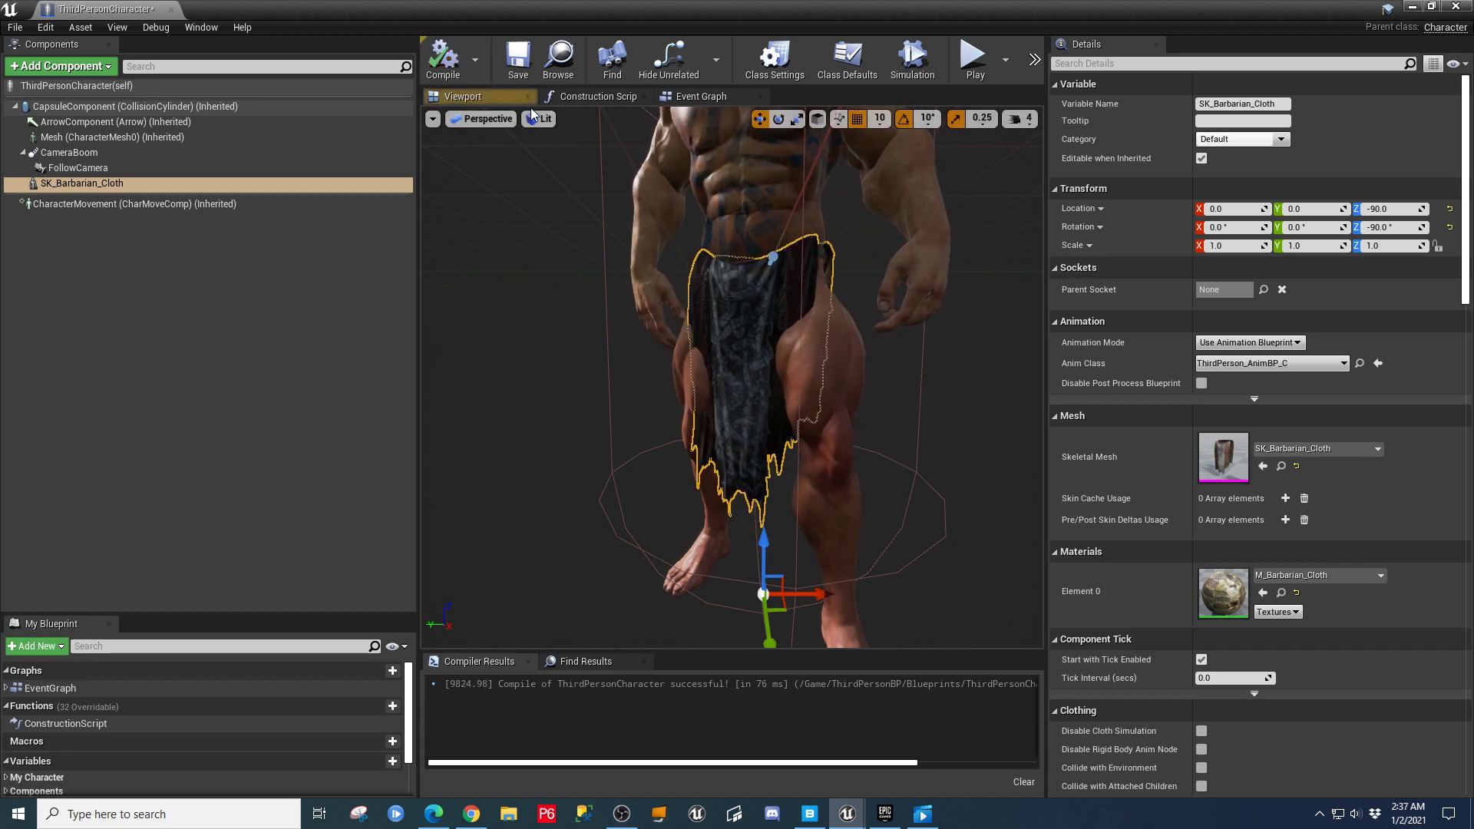
pyautogui.click(171, 9)
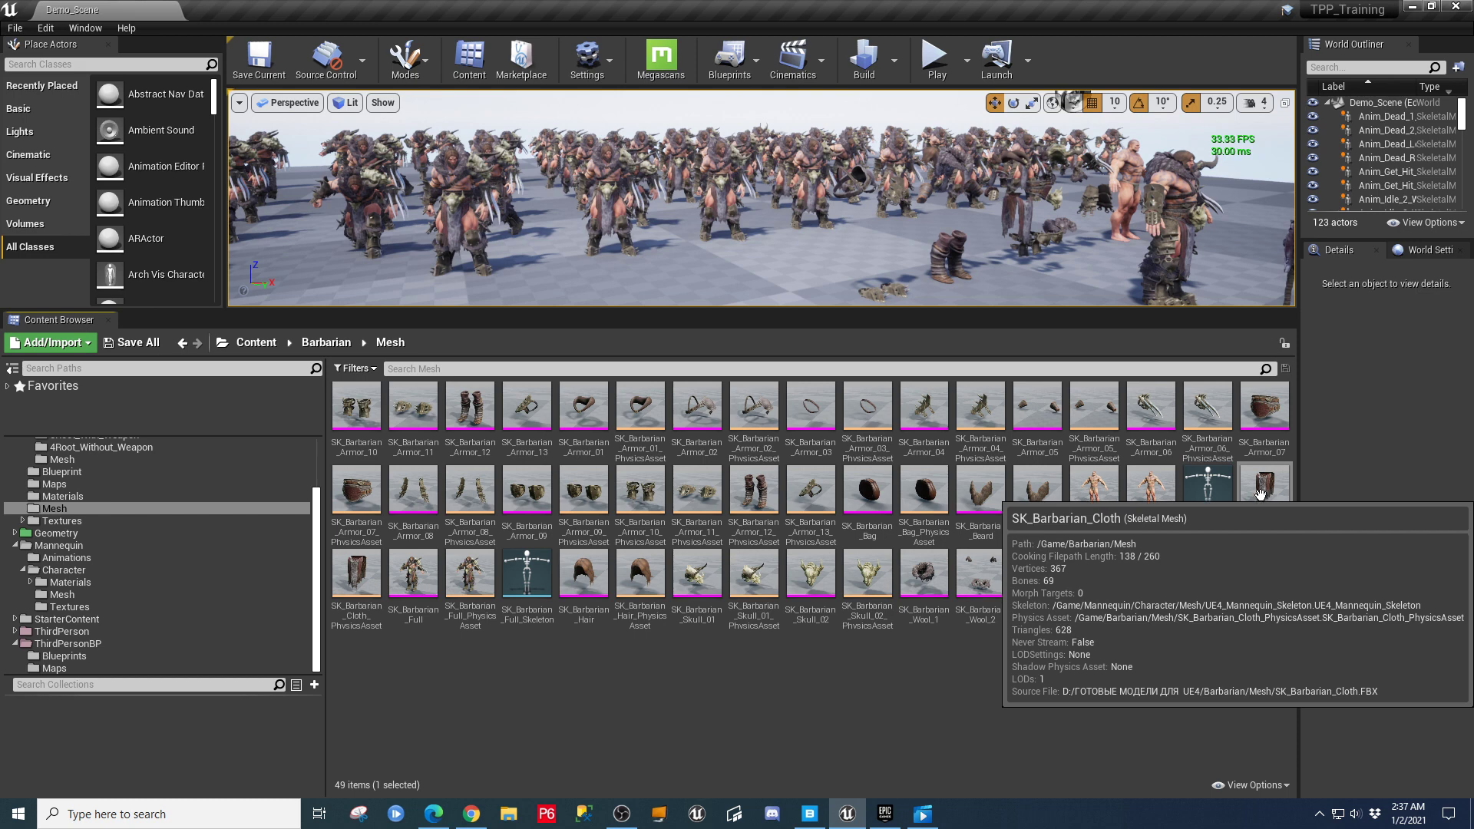
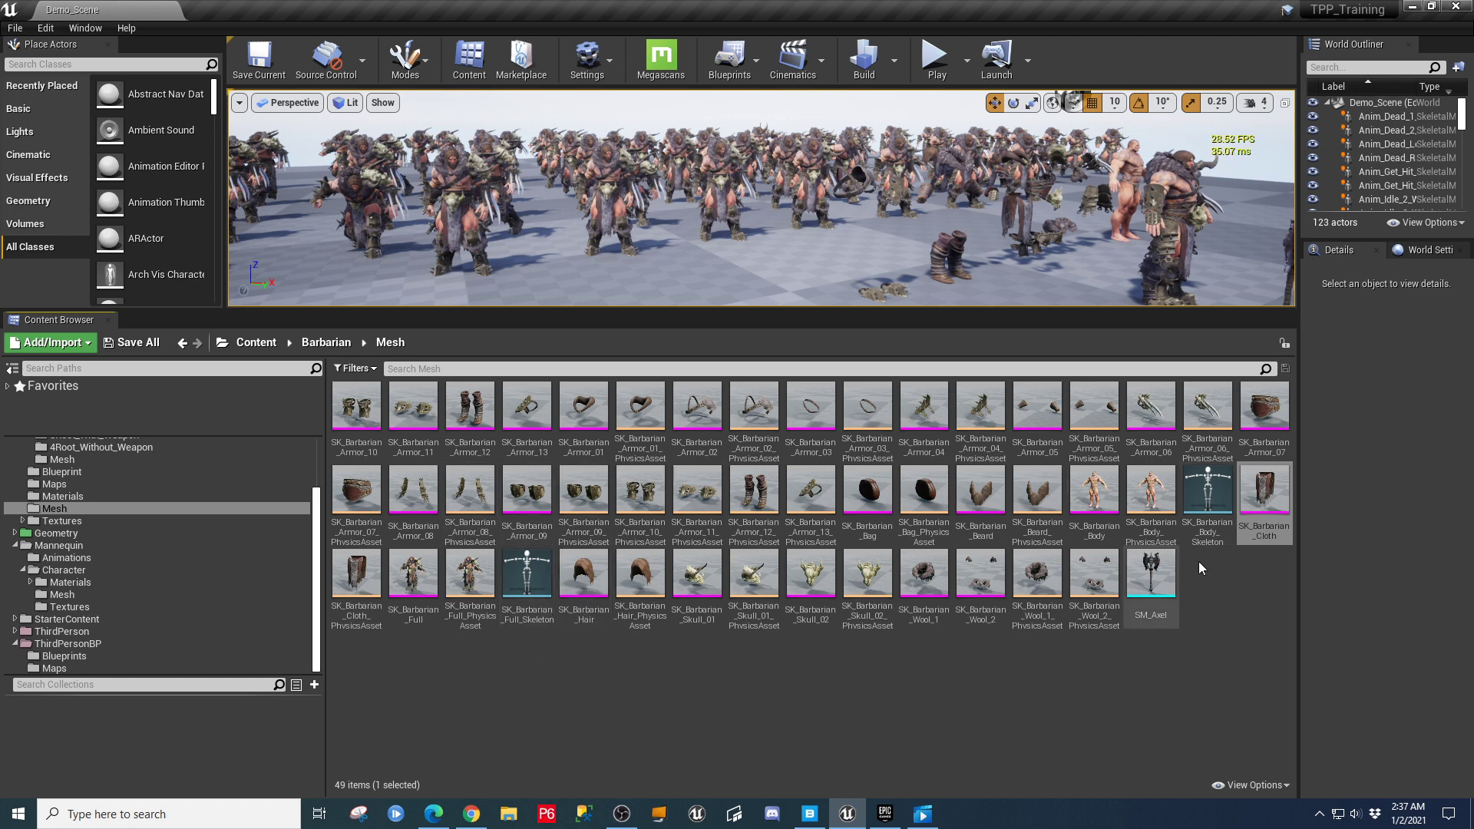
# Filter the Barbarian Mesh folder to show only Skeletal Mesh assets.
pyautogui.moveTo(1255, 484)
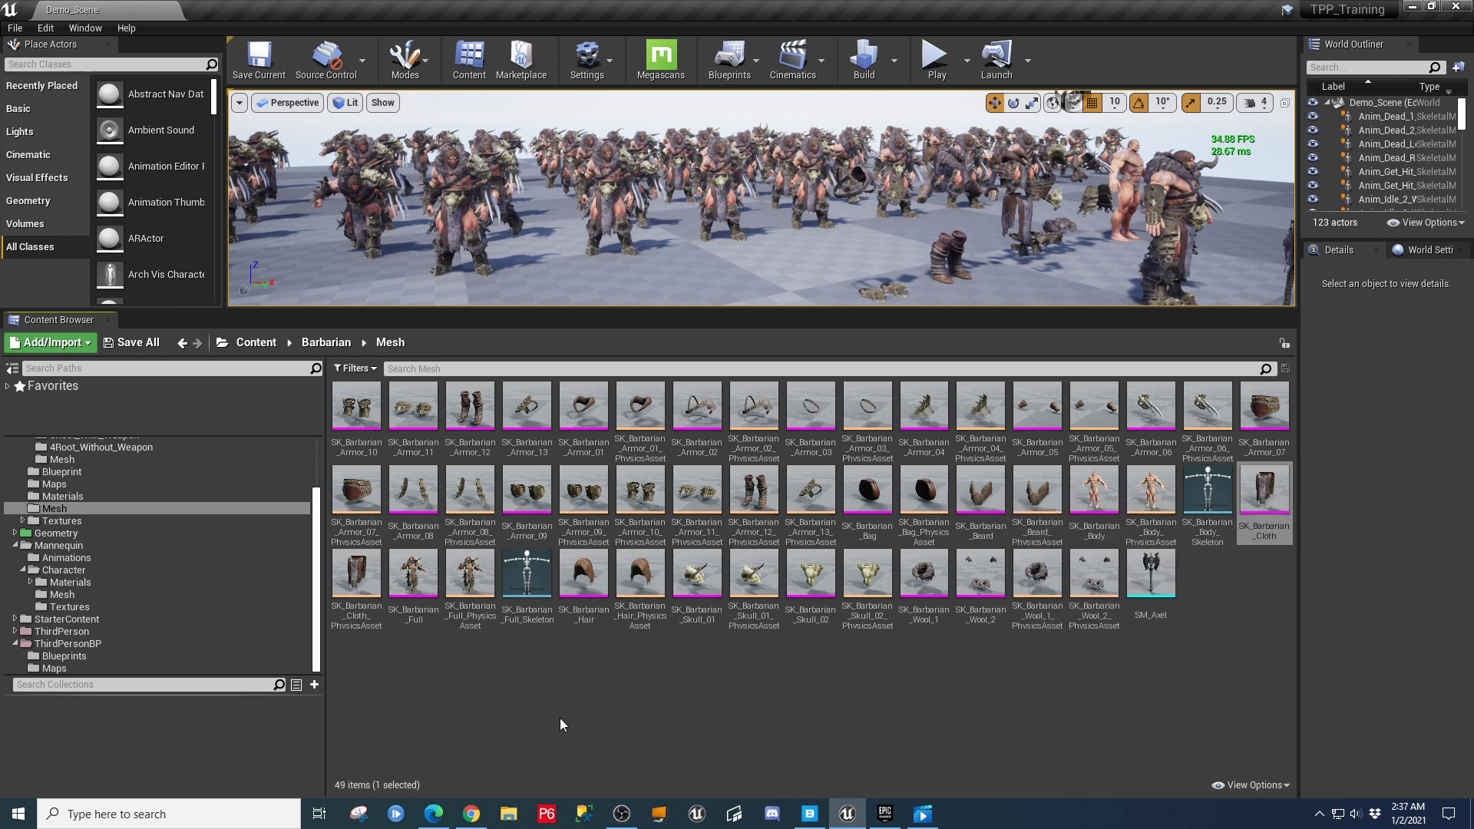
pyautogui.click(374, 369)
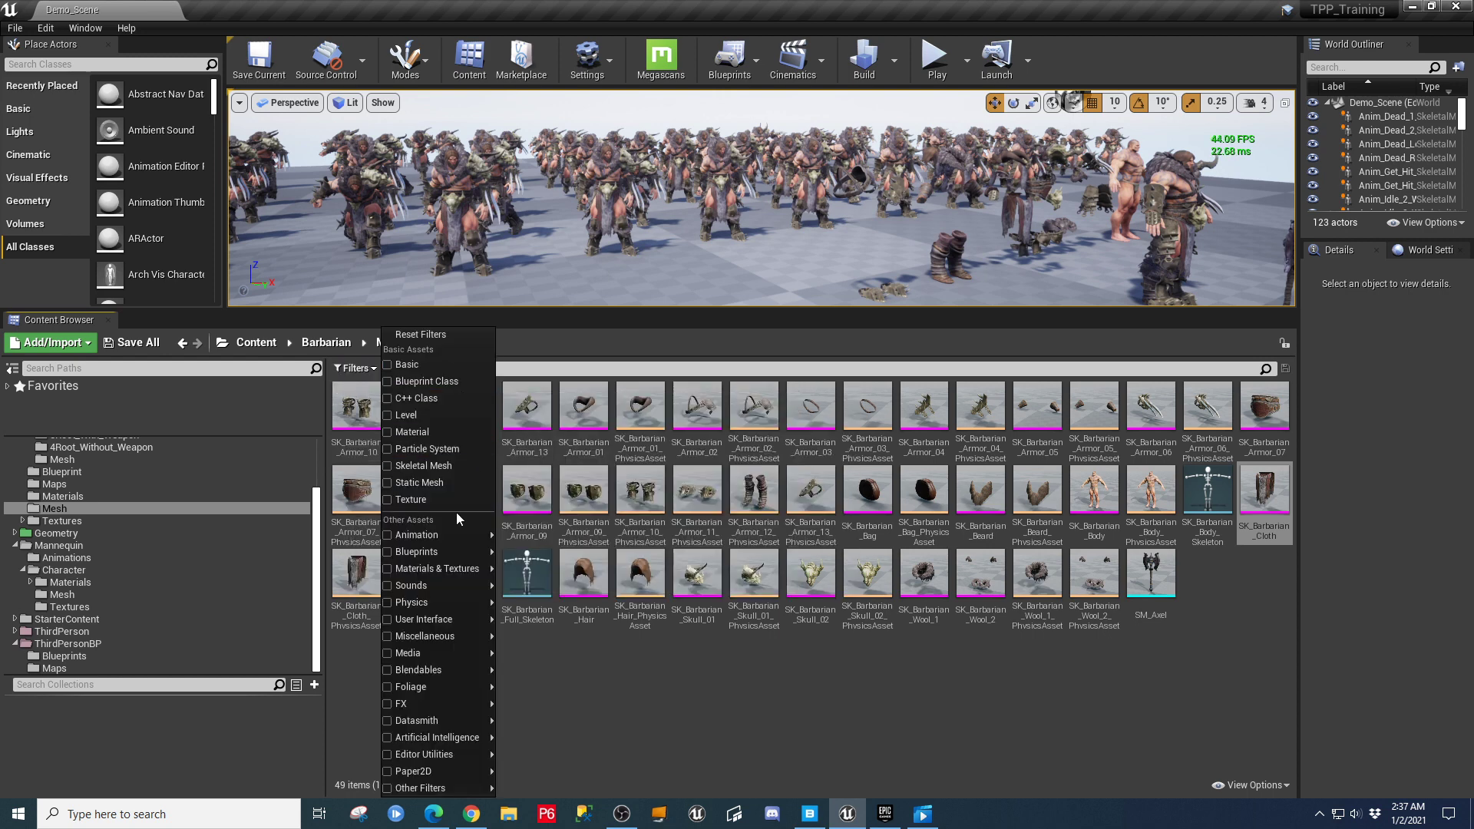
pyautogui.moveTo(453, 543)
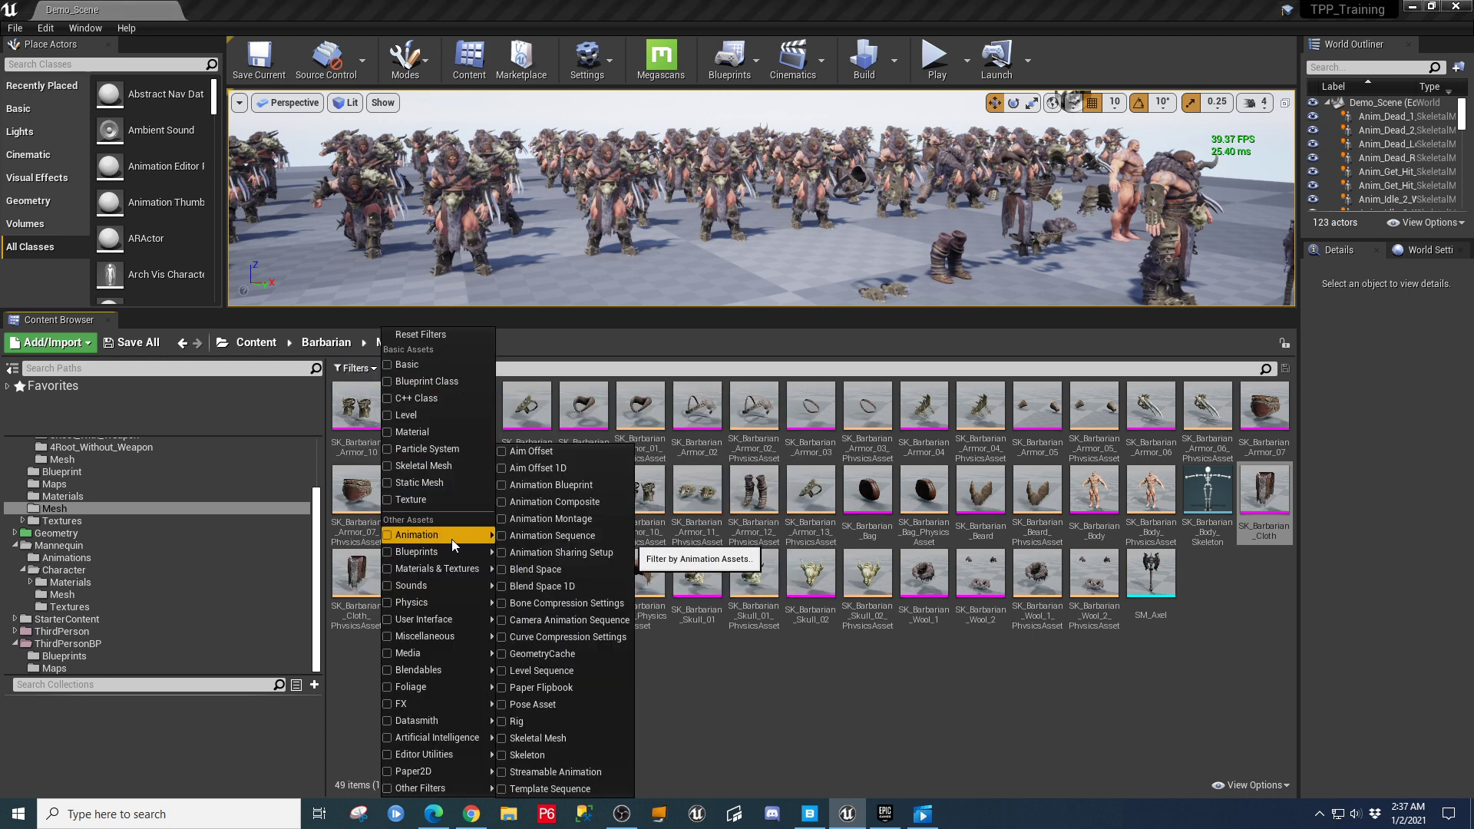
pyautogui.click(503, 739)
pyautogui.click(917, 702)
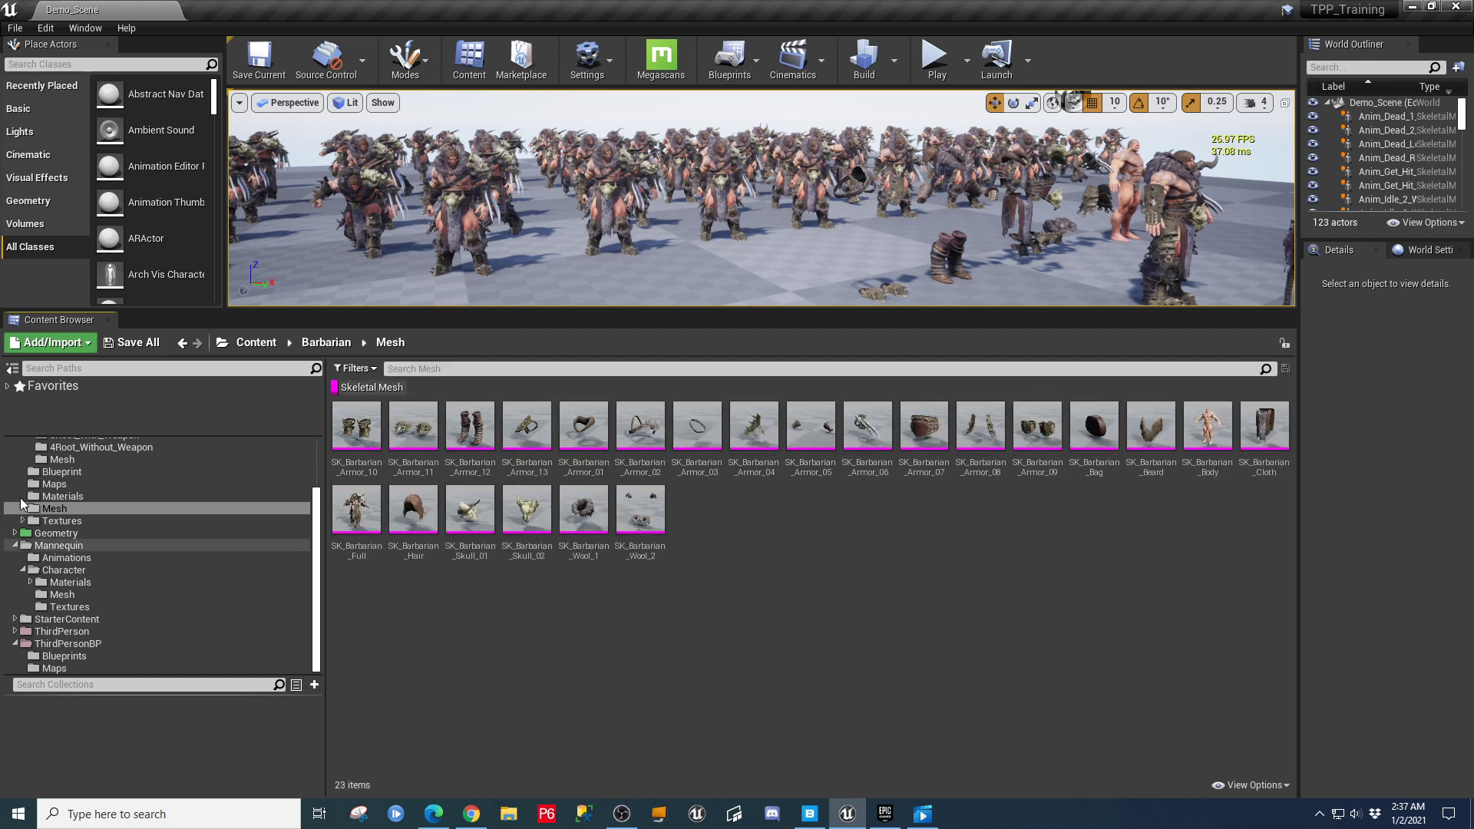
# Look through the Barbarian folder and its Materials, Maps, Blueprint and Animations/Mesh subfolders for skeletal meshes.
pyautogui.click(47, 497)
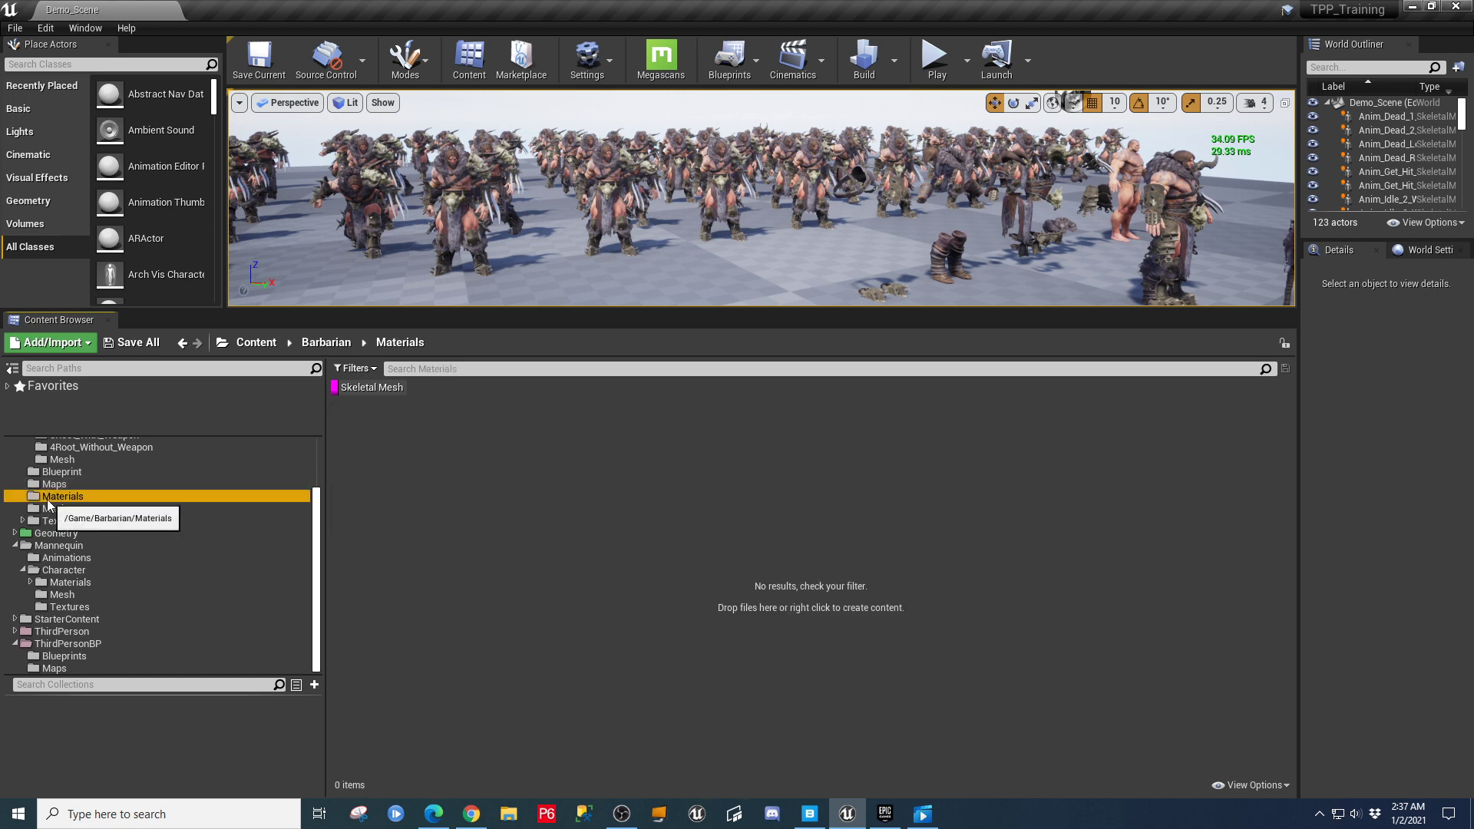
pyautogui.click(53, 484)
pyautogui.click(60, 471)
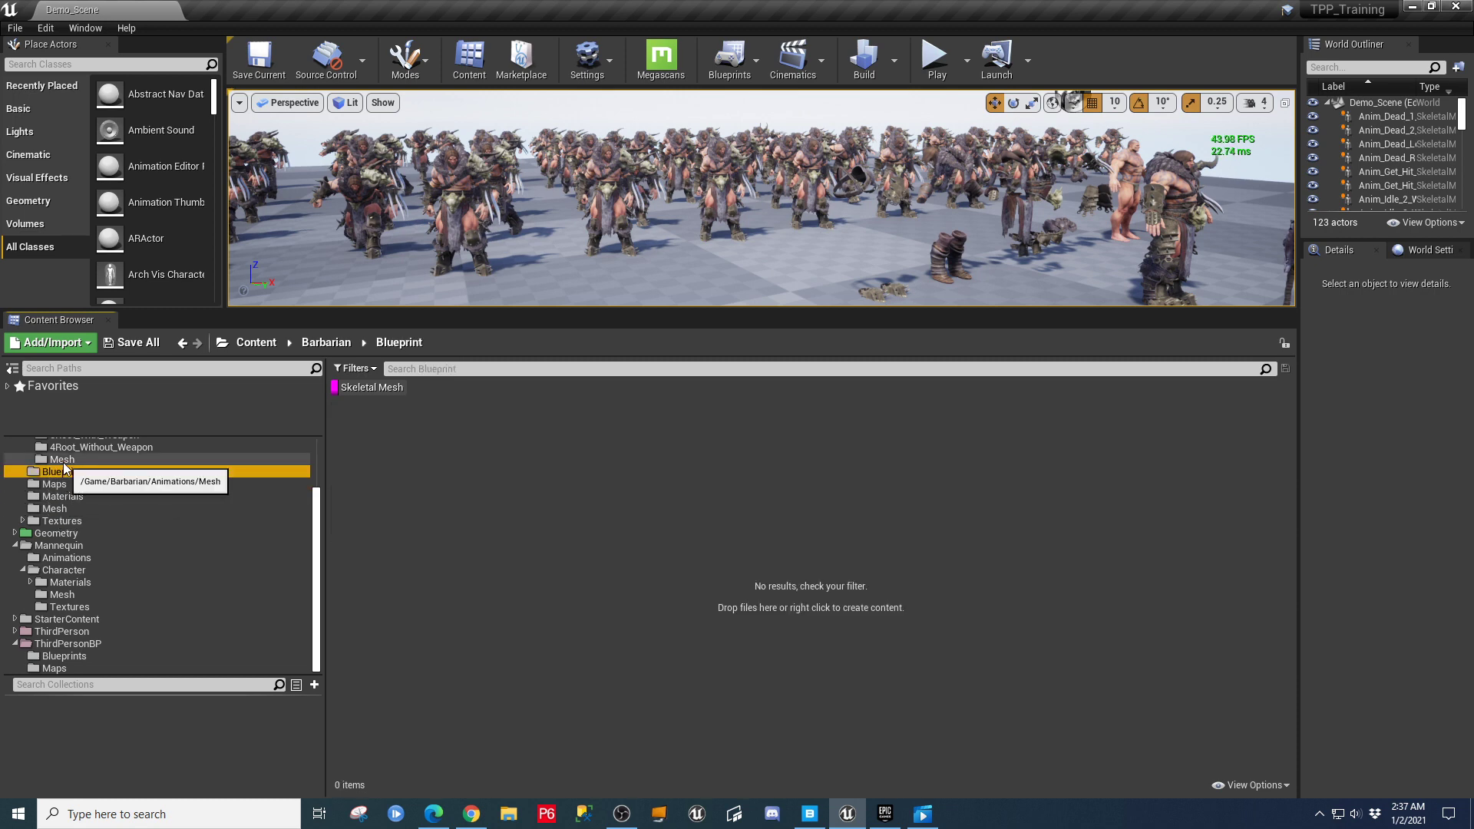
pyautogui.click(62, 459)
pyautogui.scroll(3, 117, 496)
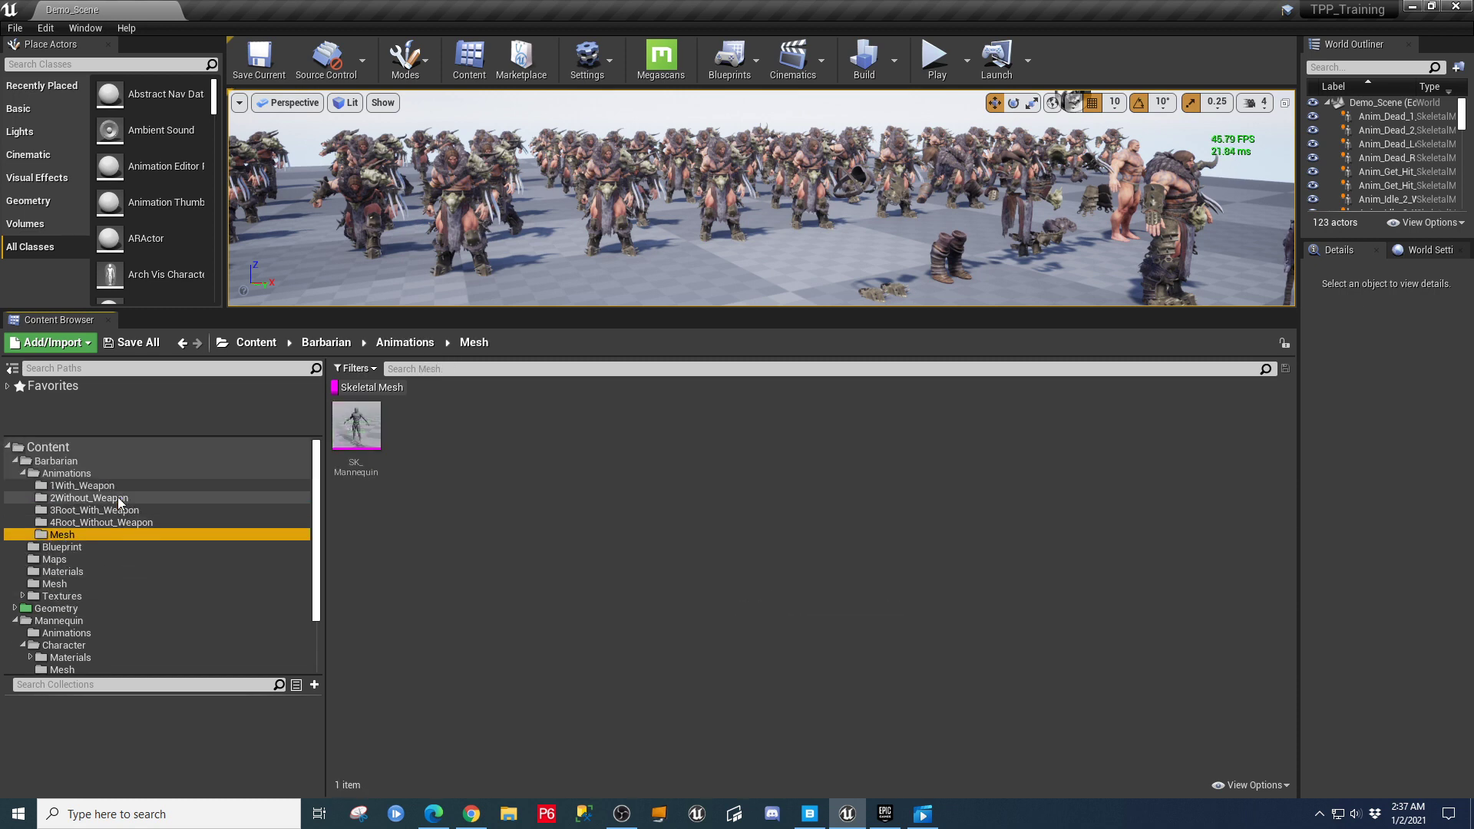
pyautogui.click(59, 460)
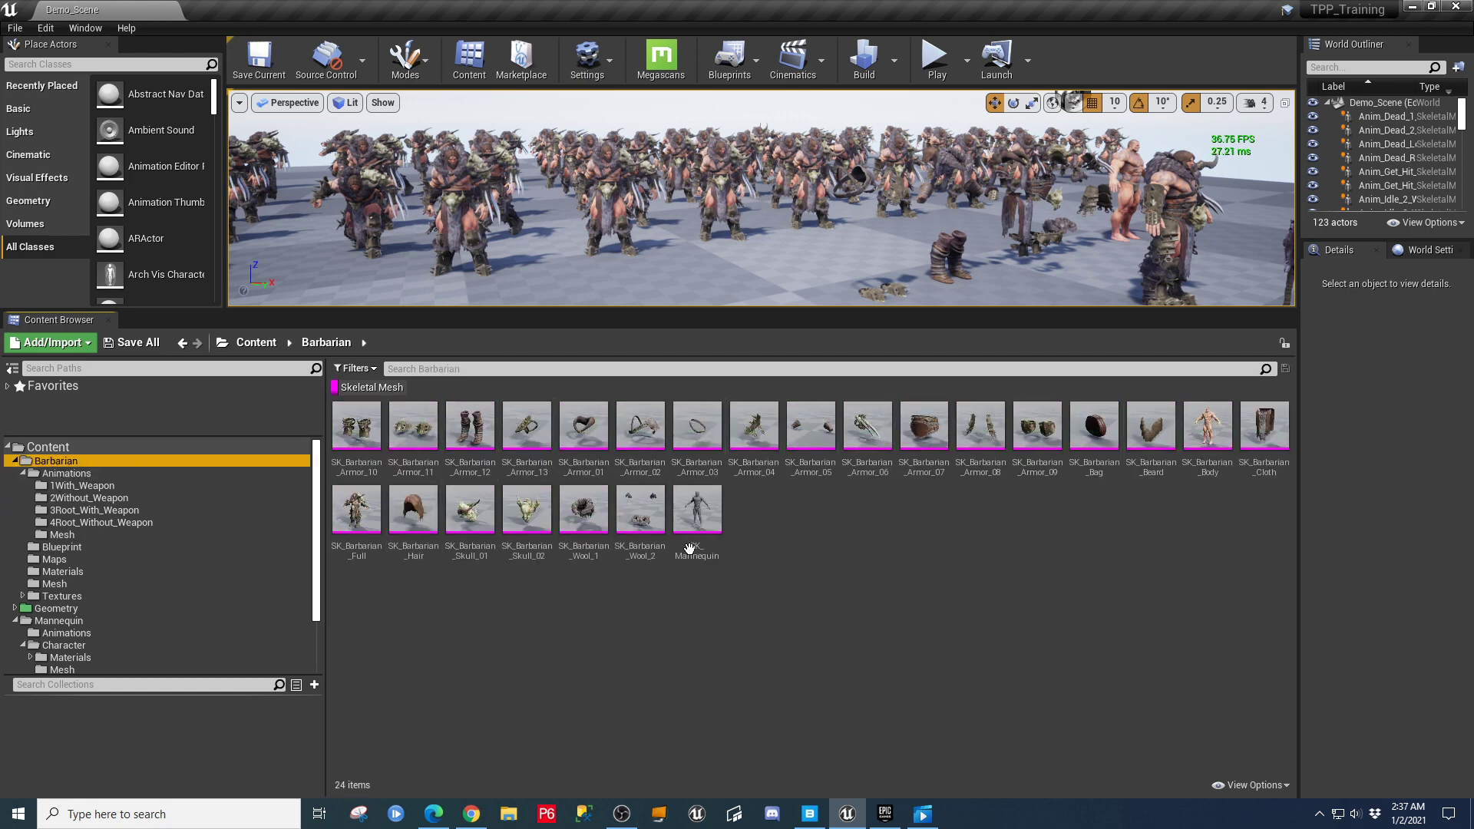
pyautogui.moveTo(691, 529)
# Return to the Barbarian Mesh folder and turn off the Skeletal Mesh filter.
pyautogui.click(59, 586)
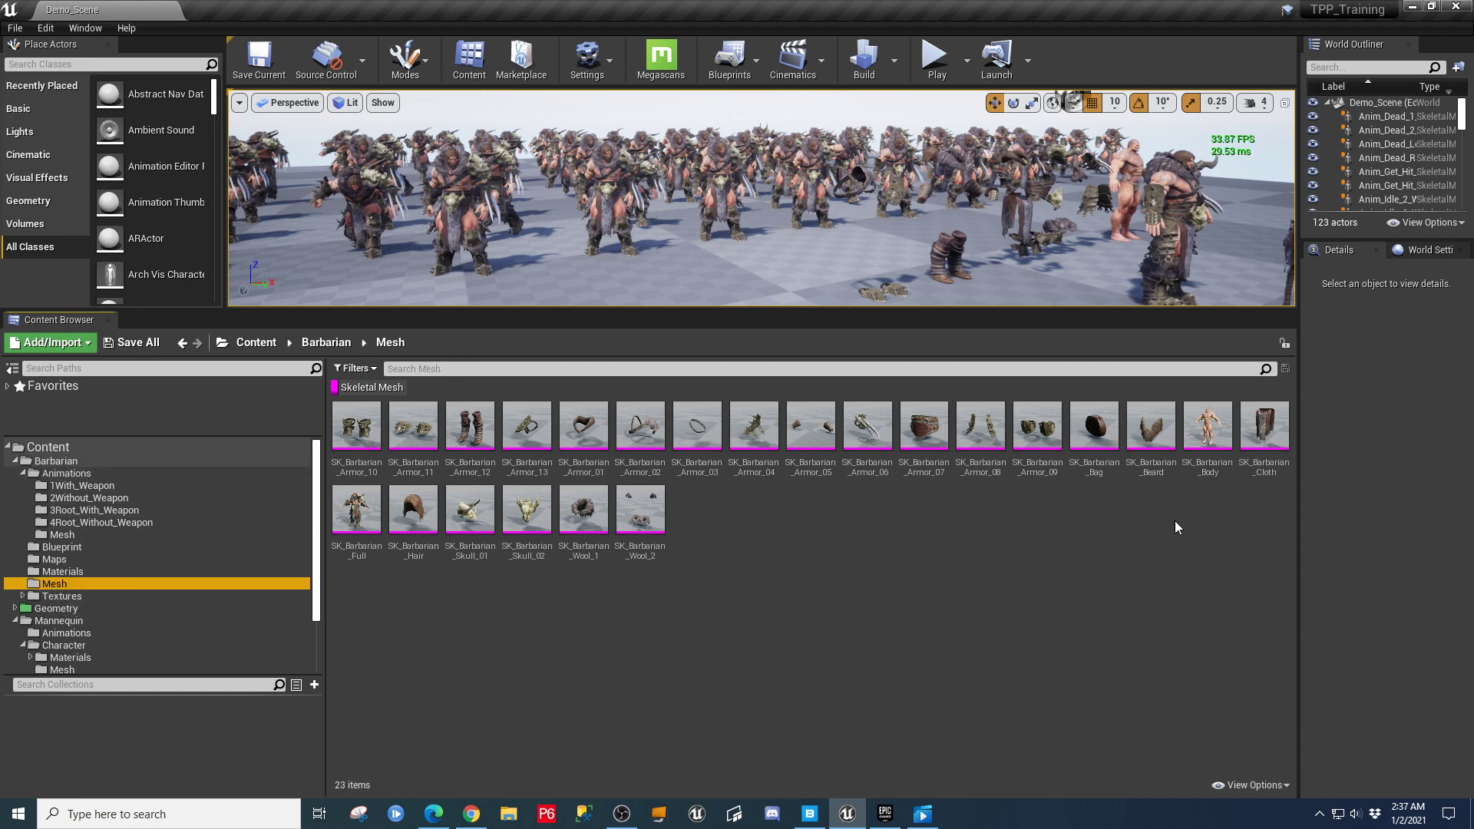
pyautogui.click(356, 389)
pyautogui.click(355, 389)
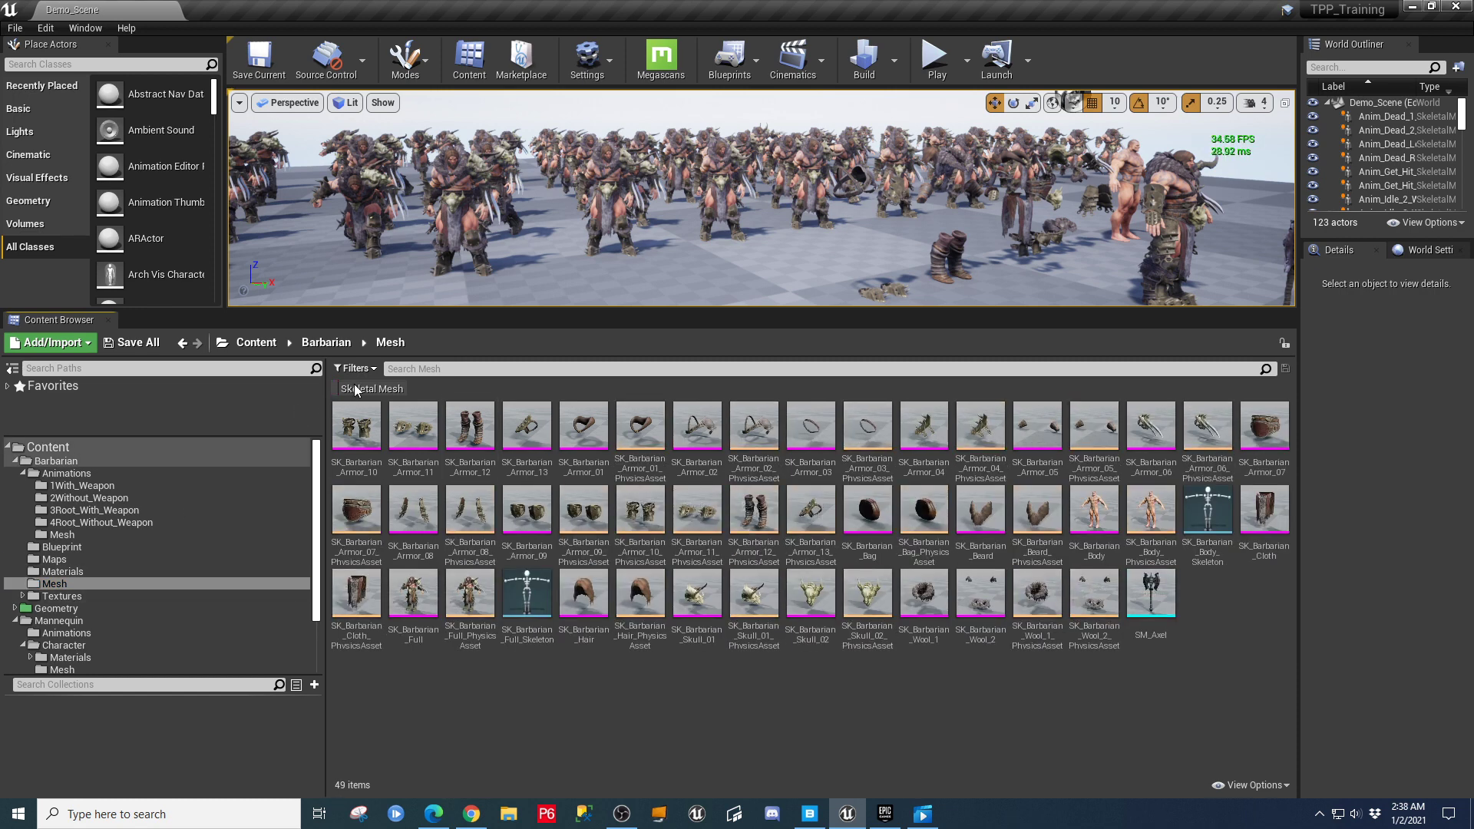
# Filter the Barbarian Mesh folder to Skeletal Mesh assets, widen the asset area, and check which skeleton SK_Barbarian_Cloth uses.
pyautogui.click(355, 388)
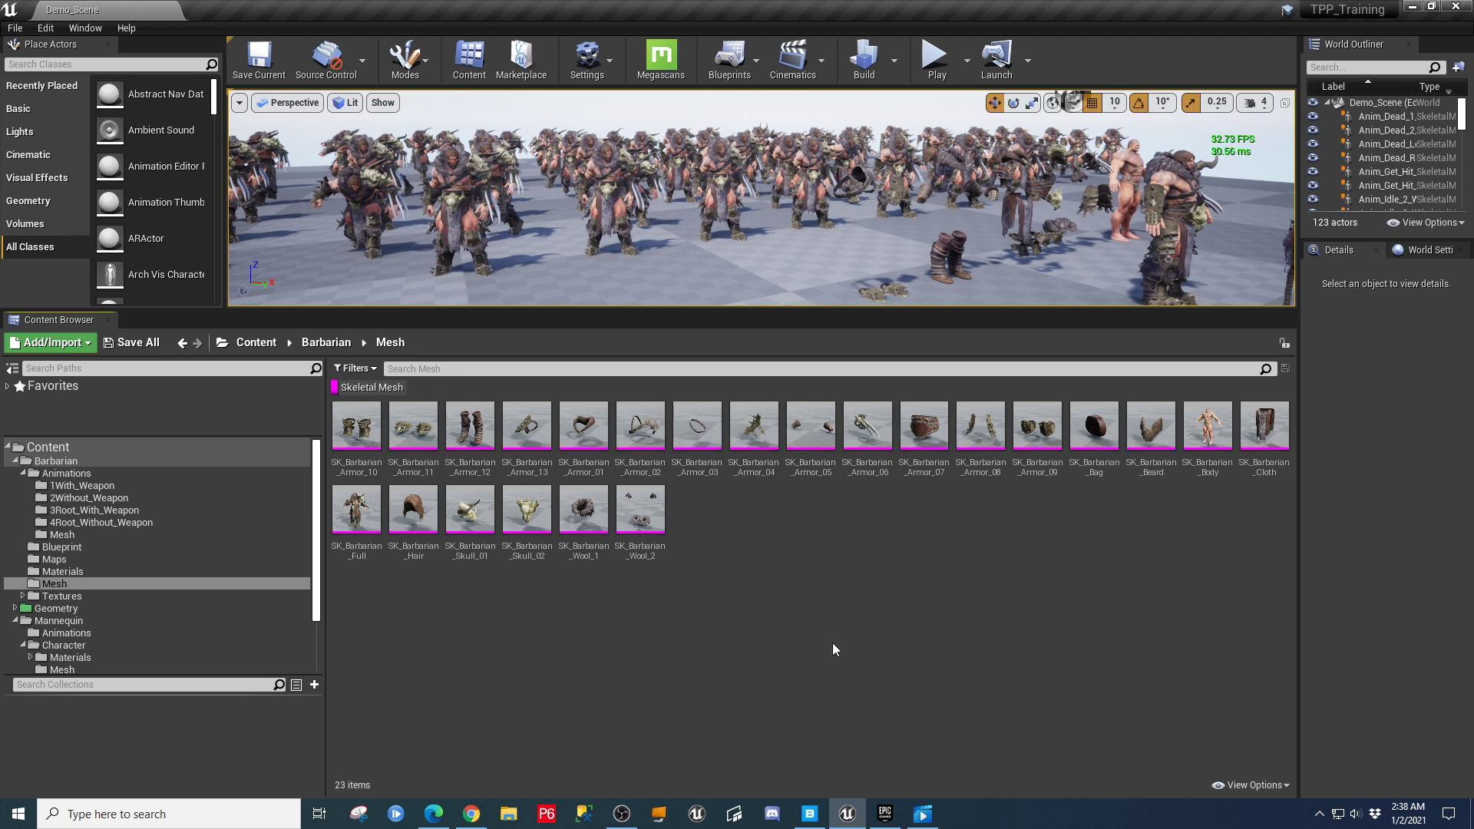
pyautogui.moveTo(326, 619); pyautogui.dragTo(247, 606)
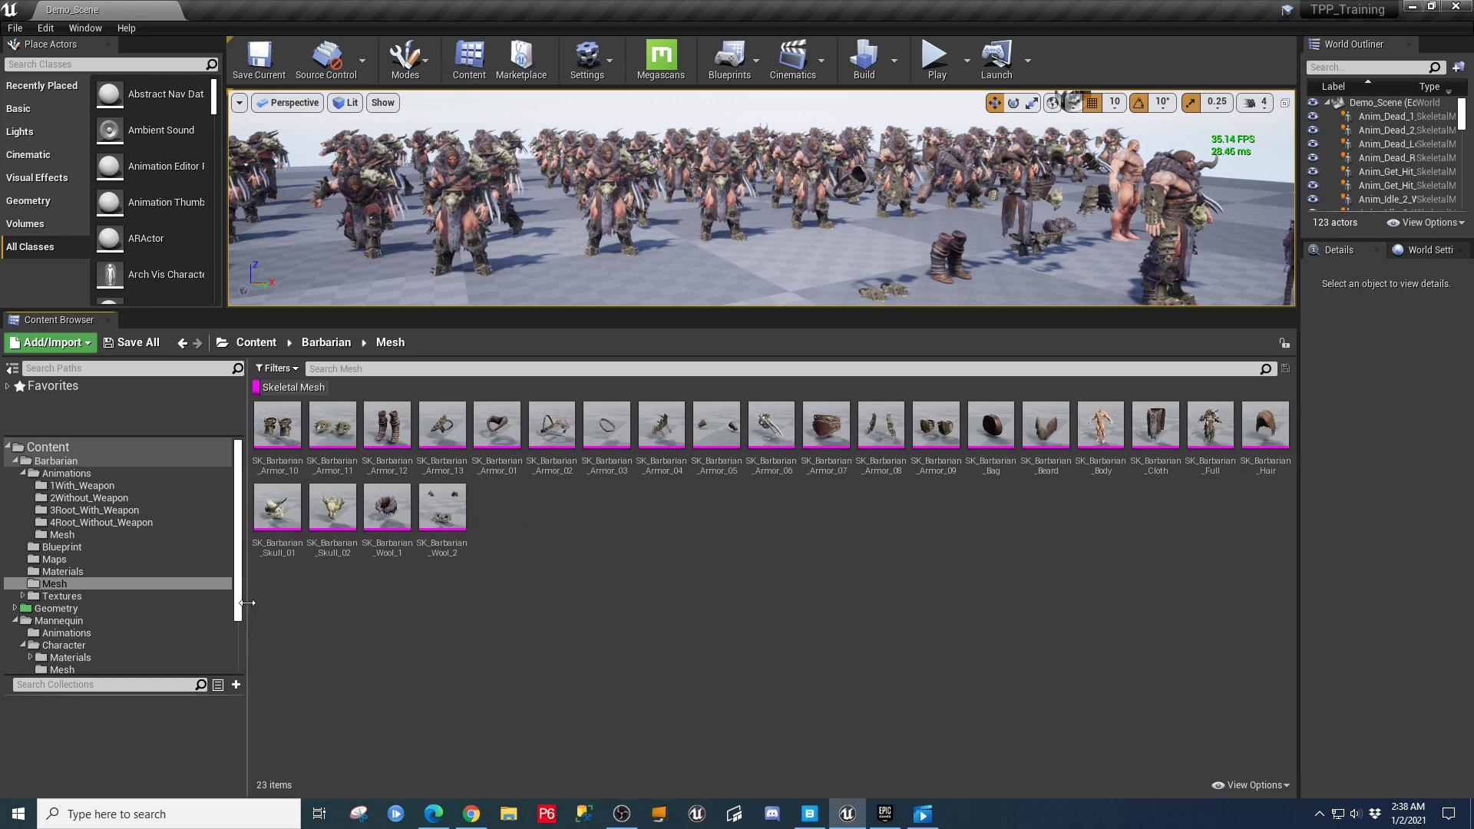
pyautogui.click(1210, 425)
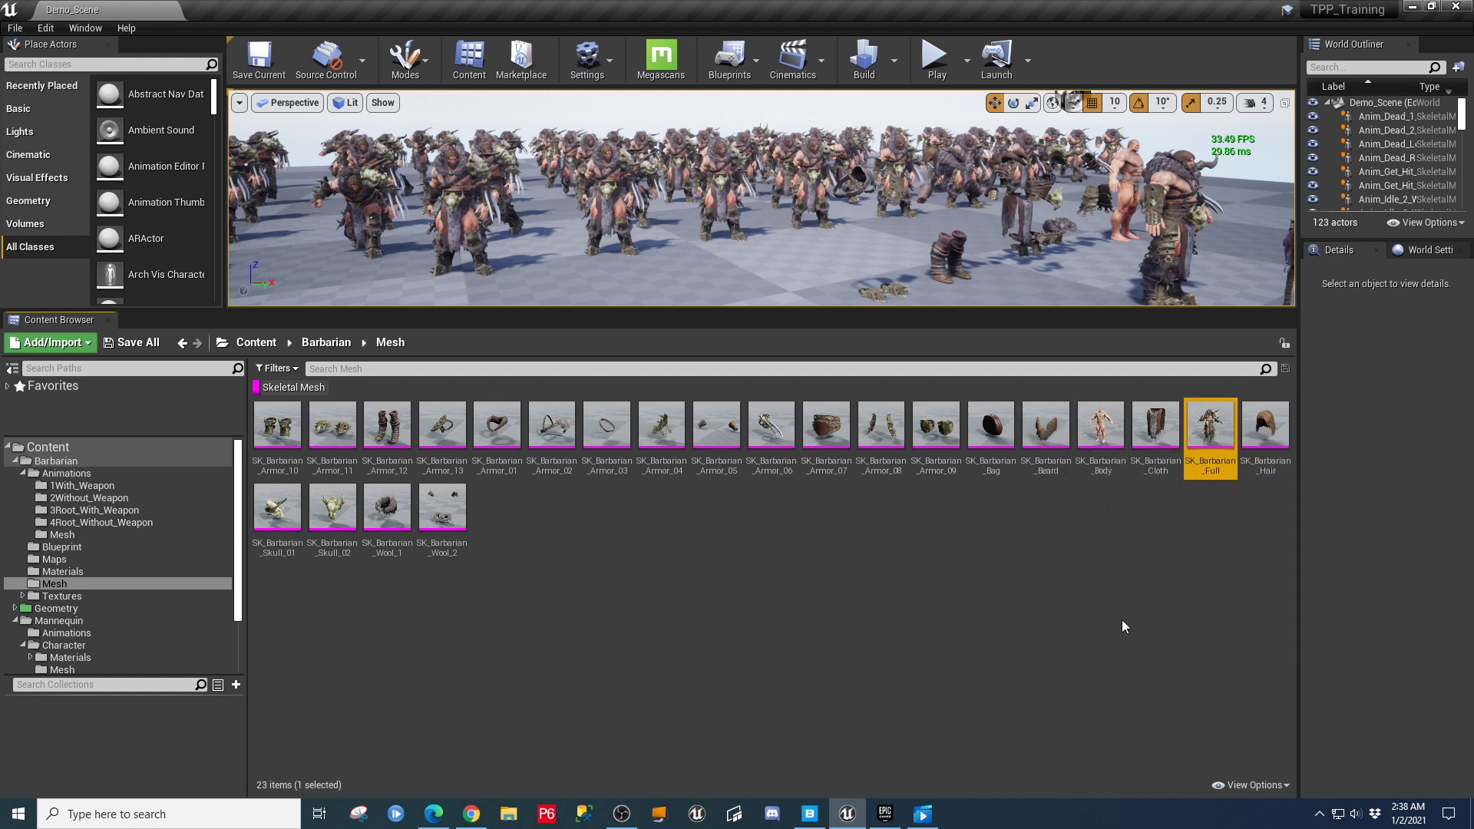
pyautogui.click(1155, 424)
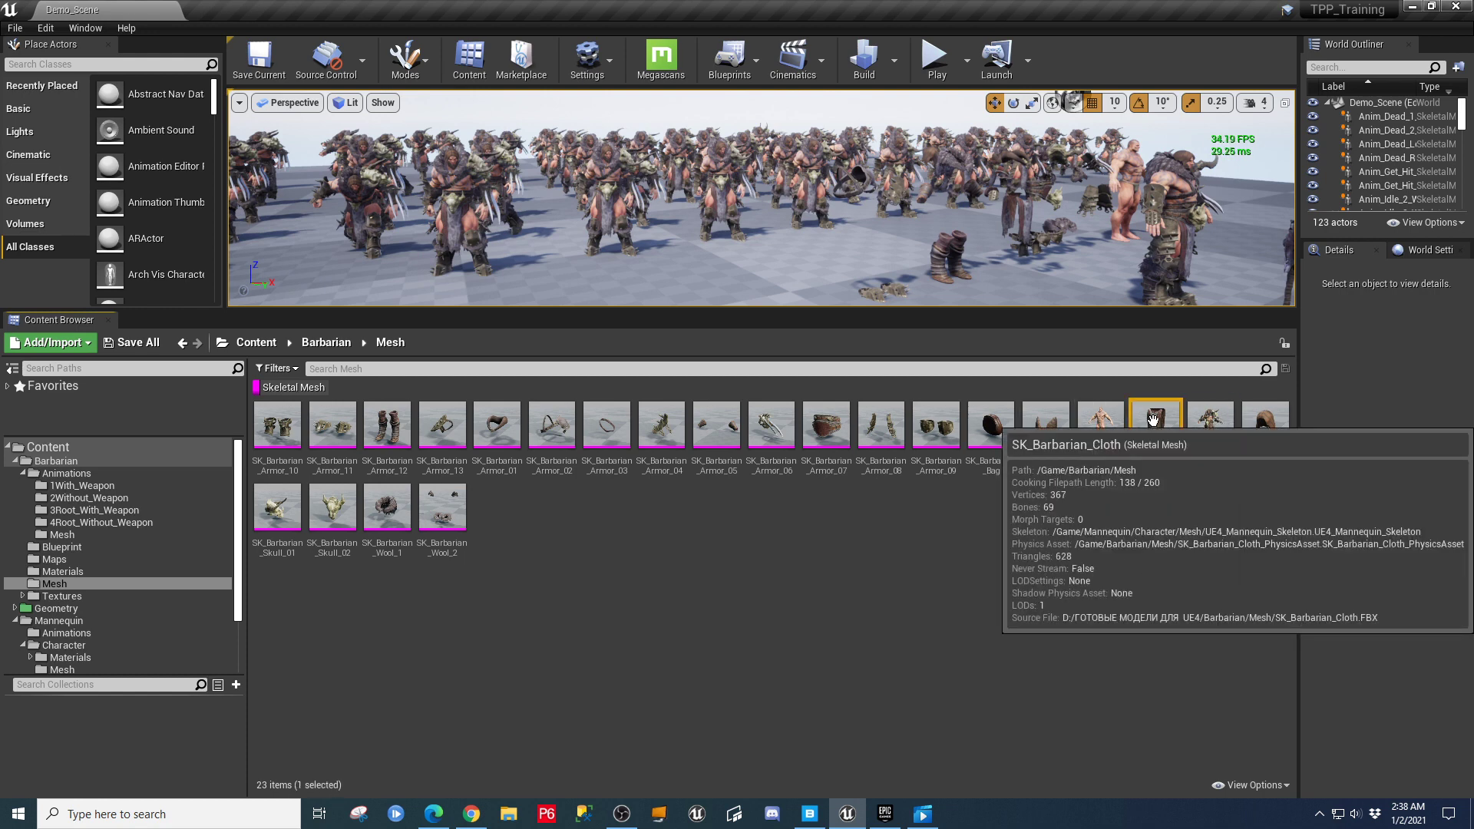
# Open all barbarian skeletal meshes except SK_Barbarian_Body, SK_Barbarian_Cloth and SK_Barbarian_Full for bulk editing in the Property Matrix.
pyautogui.click(277, 425)
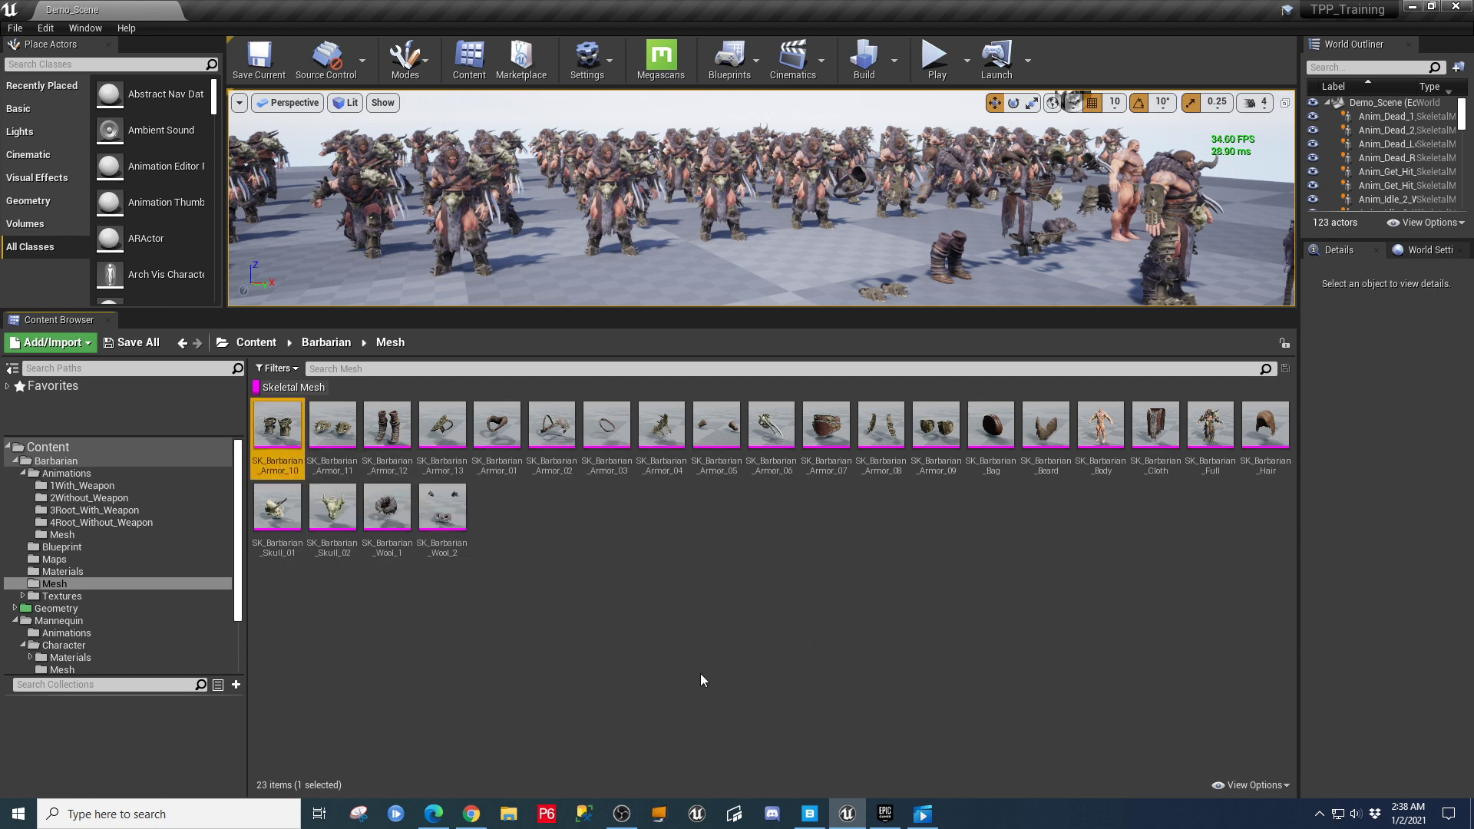
pyautogui.keyDown('shift'); pyautogui.click(449, 511); pyautogui.keyUp('shift')
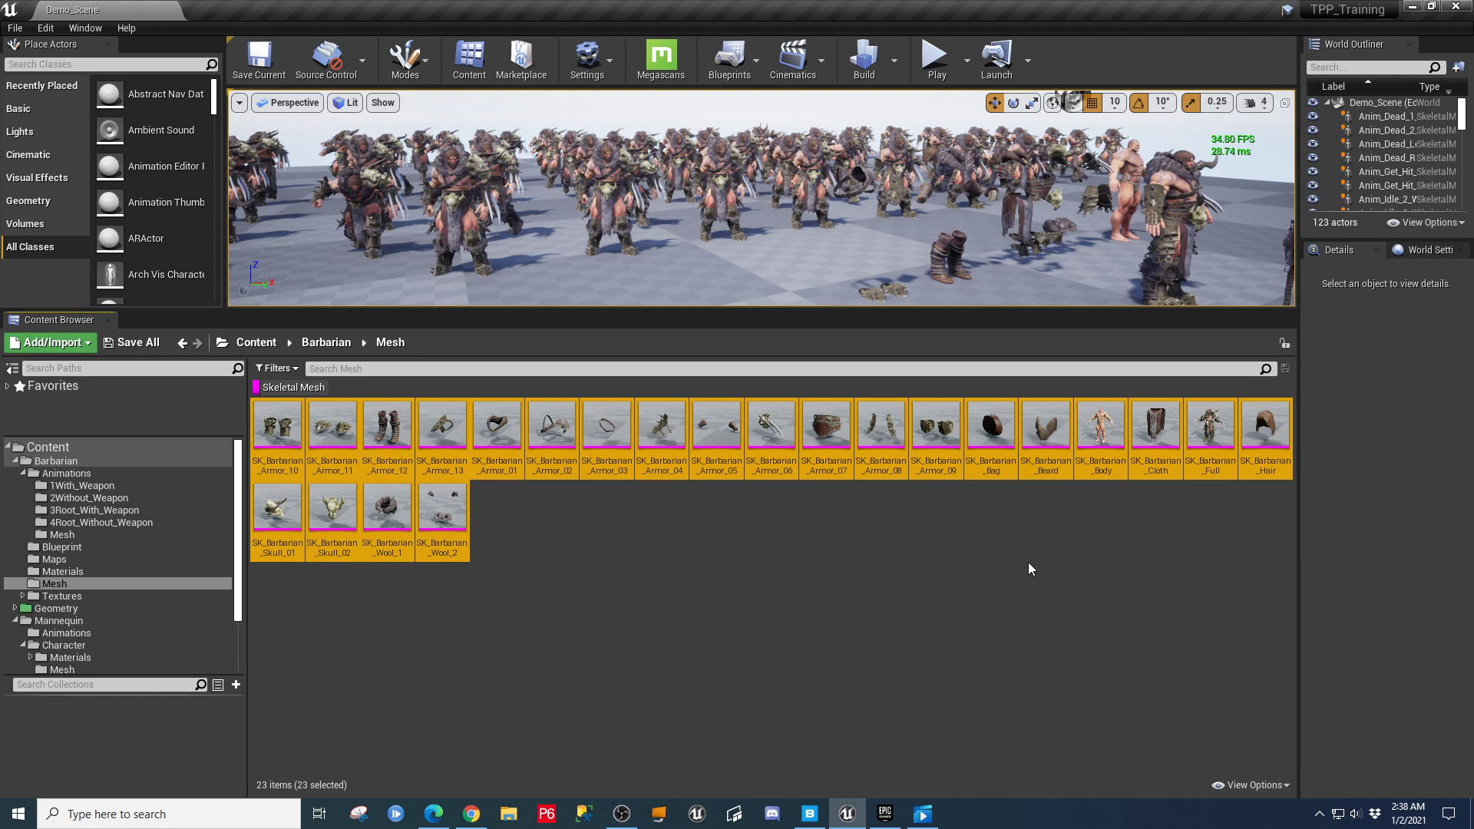
pyautogui.keyDown('ctrl'); pyautogui.click(1088, 470); pyautogui.keyUp('ctrl')
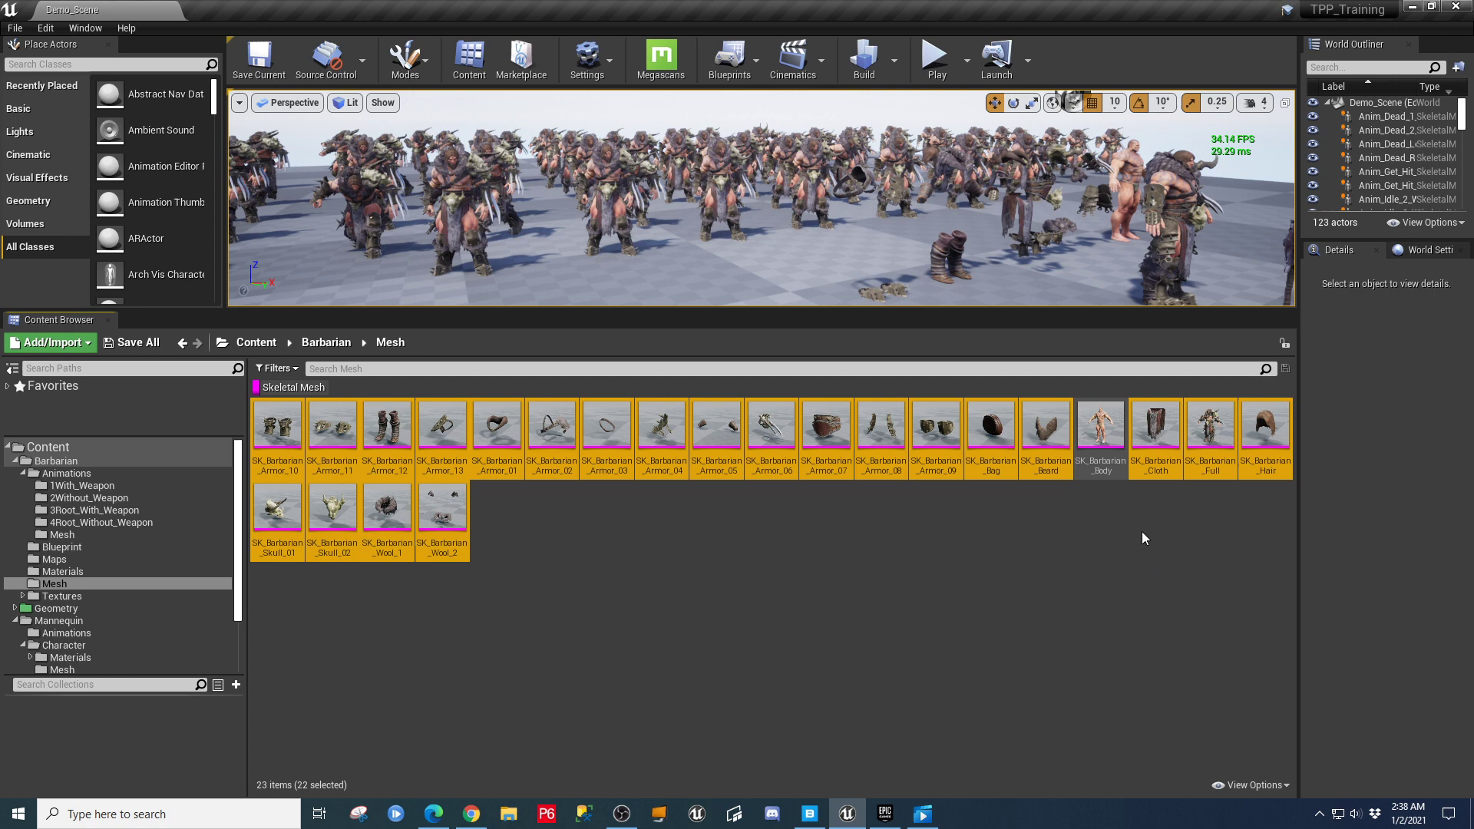
pyautogui.keyDown('ctrl'); pyautogui.click(1148, 459); pyautogui.keyUp('ctrl')
pyautogui.keyDown('ctrl'); pyautogui.click(1200, 454); pyautogui.keyUp('ctrl')
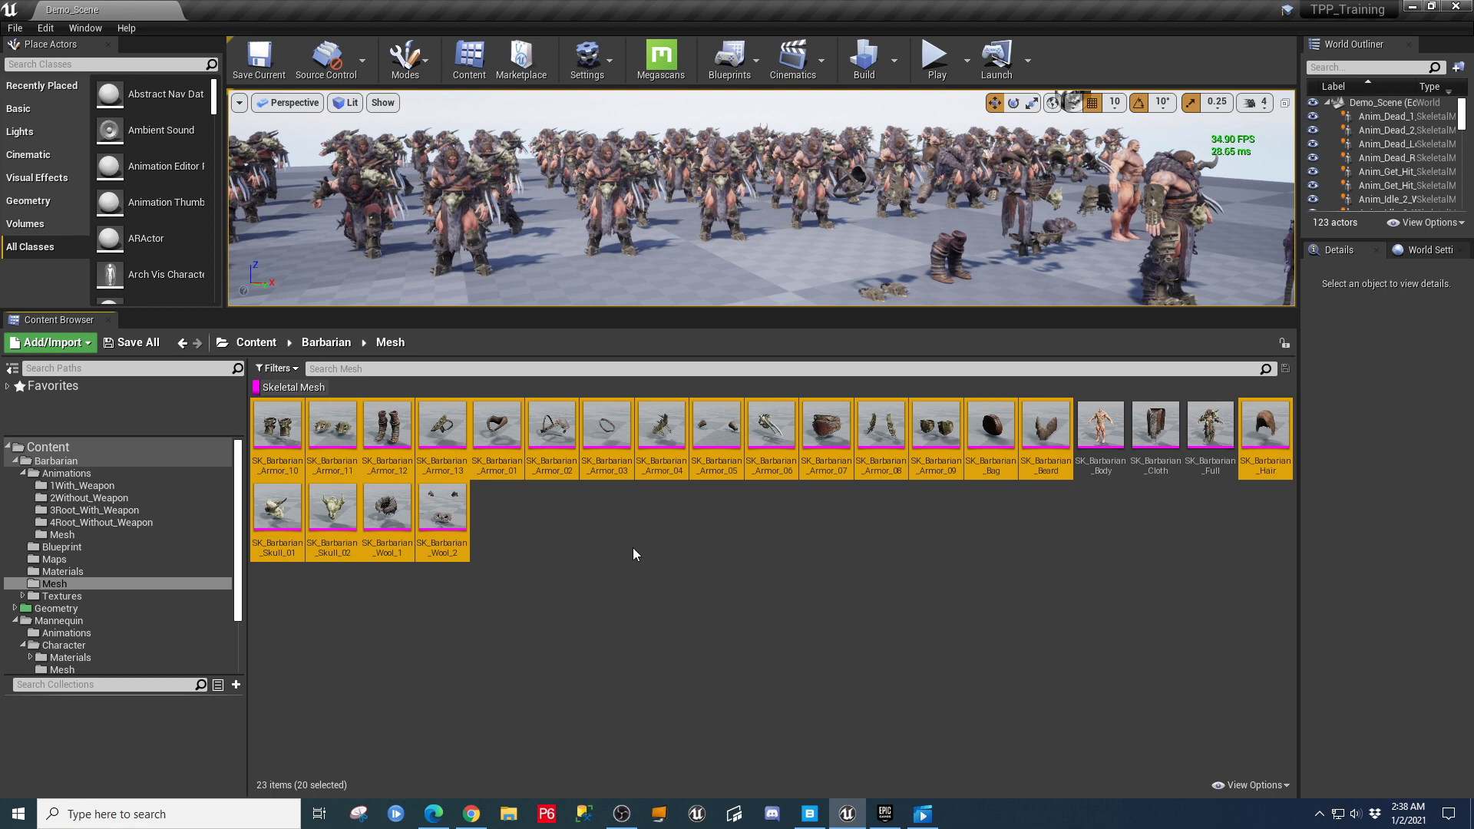
pyautogui.rightClick(276, 430)
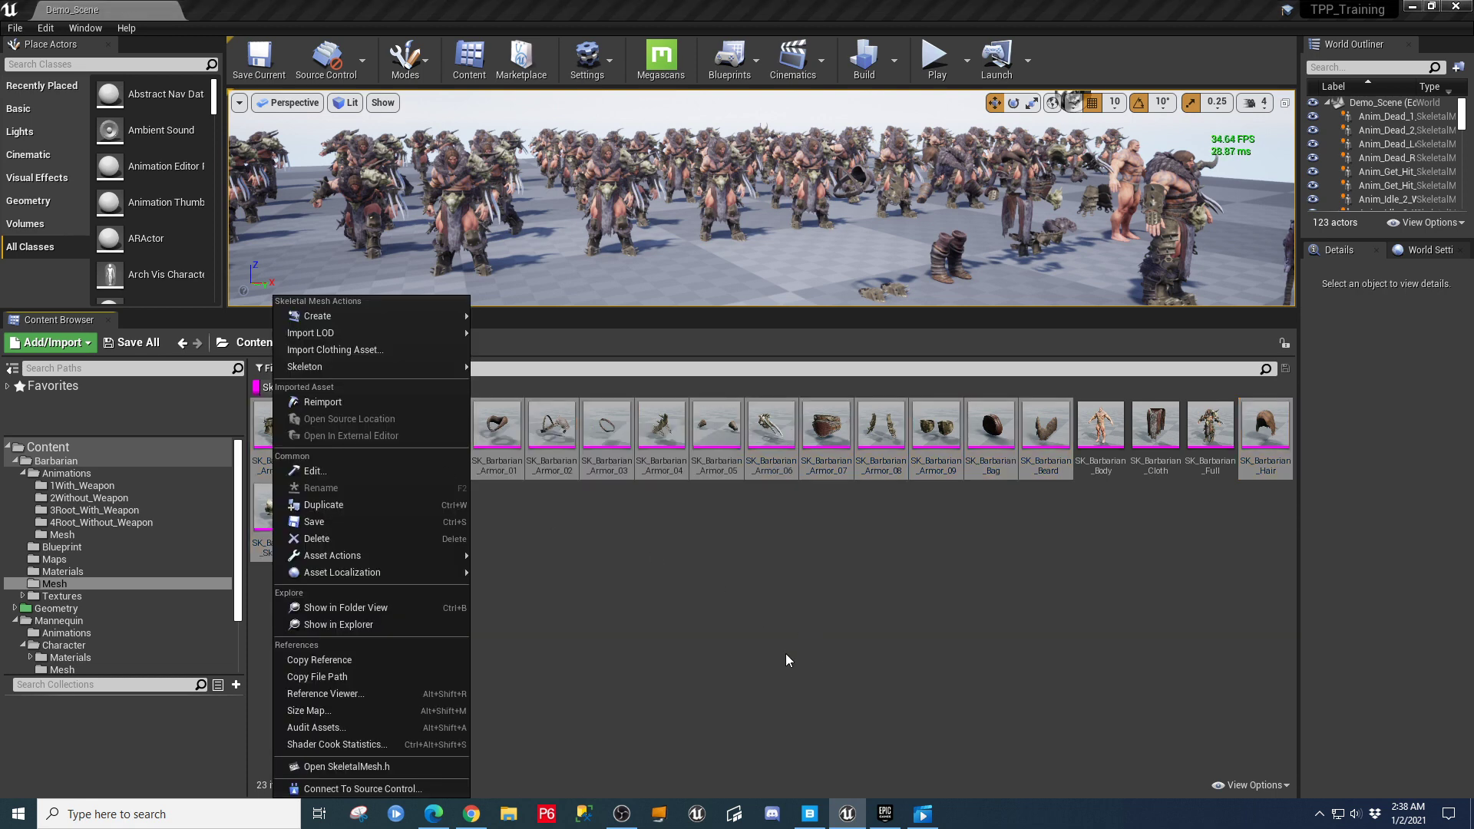
pyautogui.moveTo(379, 575)
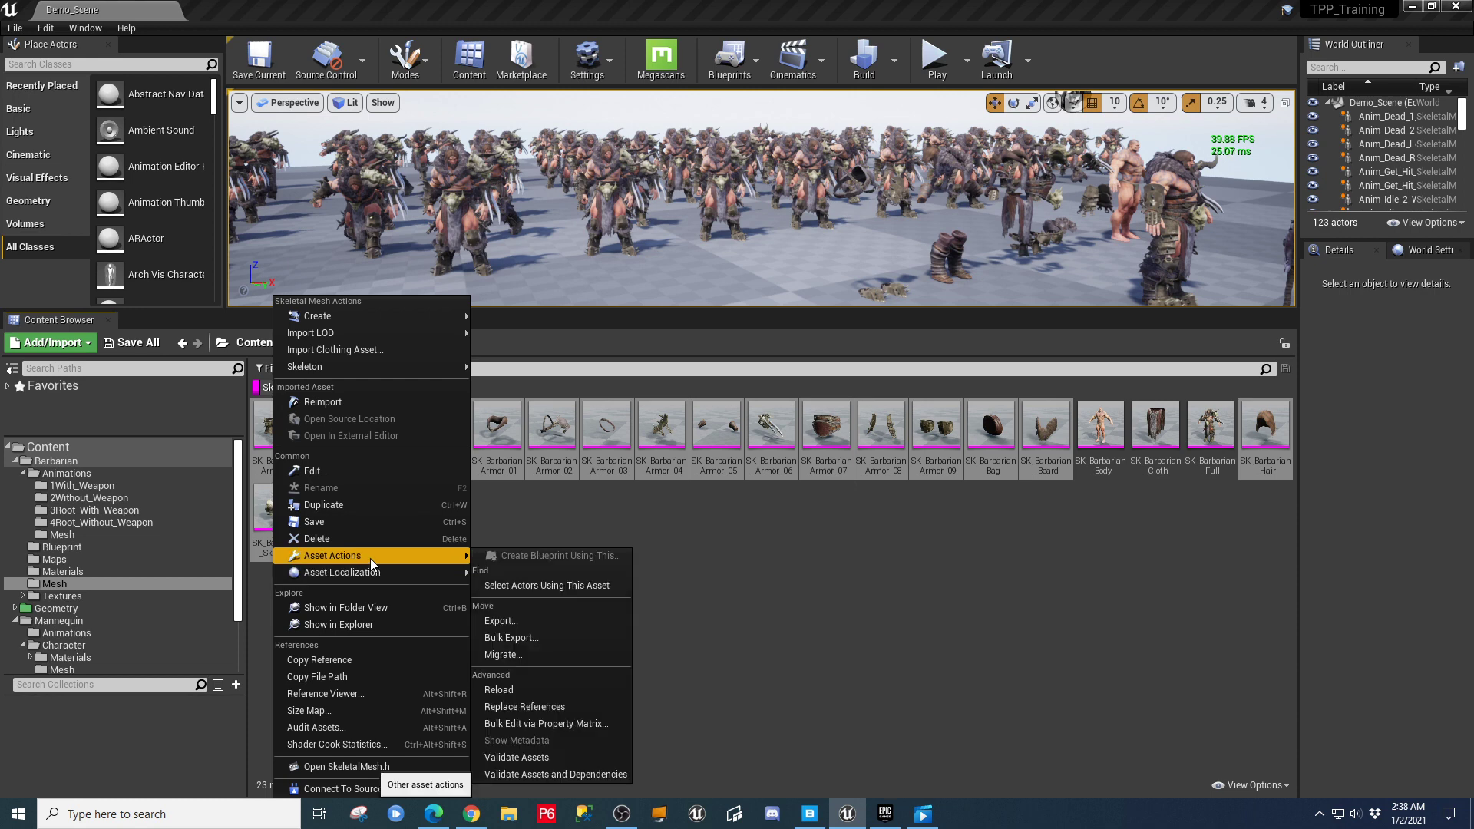
pyautogui.click(547, 723)
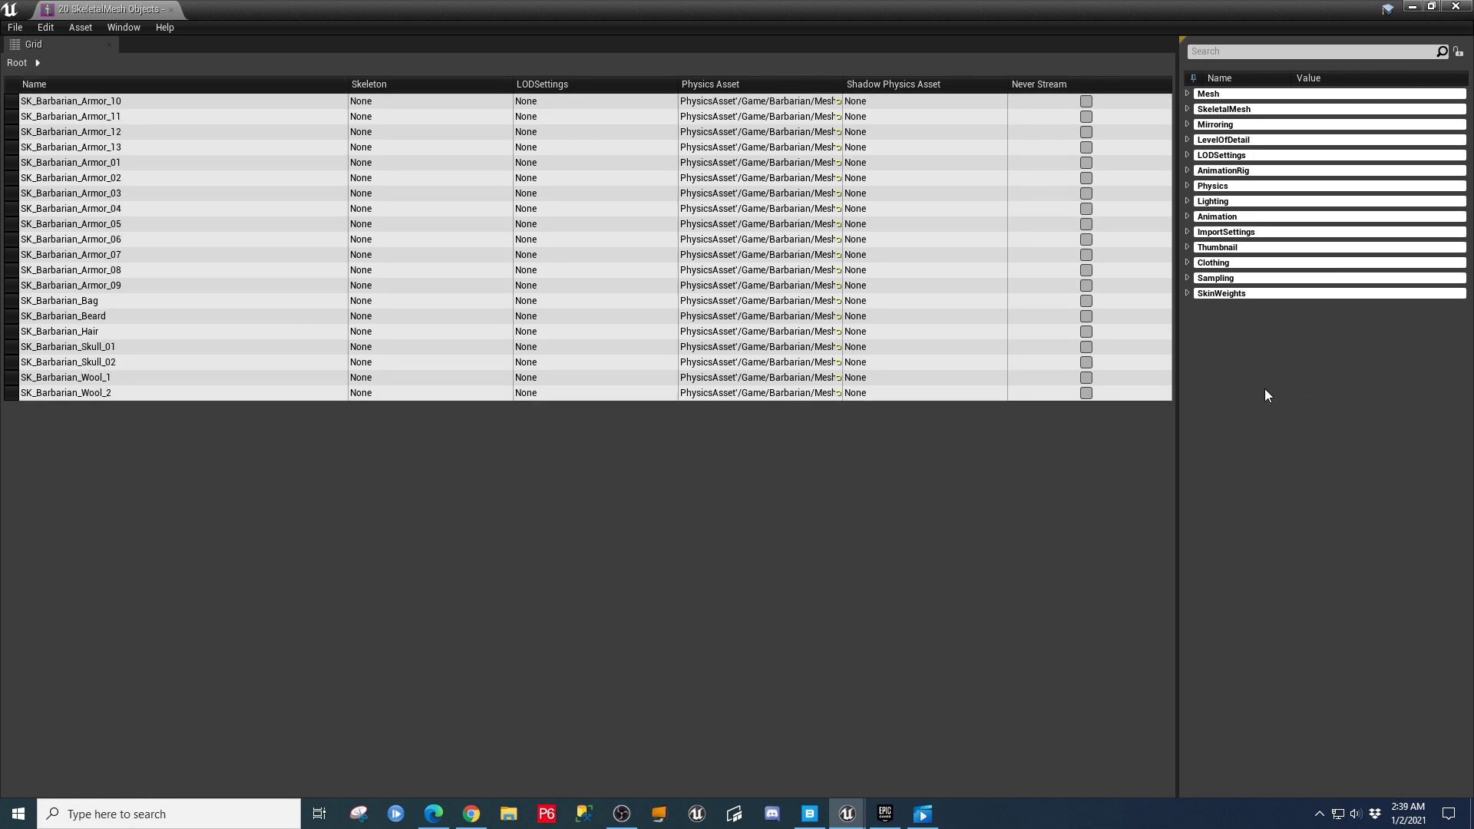
# Expand the SkeletalMesh and Mesh property categories and try to edit the shared Skeleton property.
pyautogui.click(1186, 109)
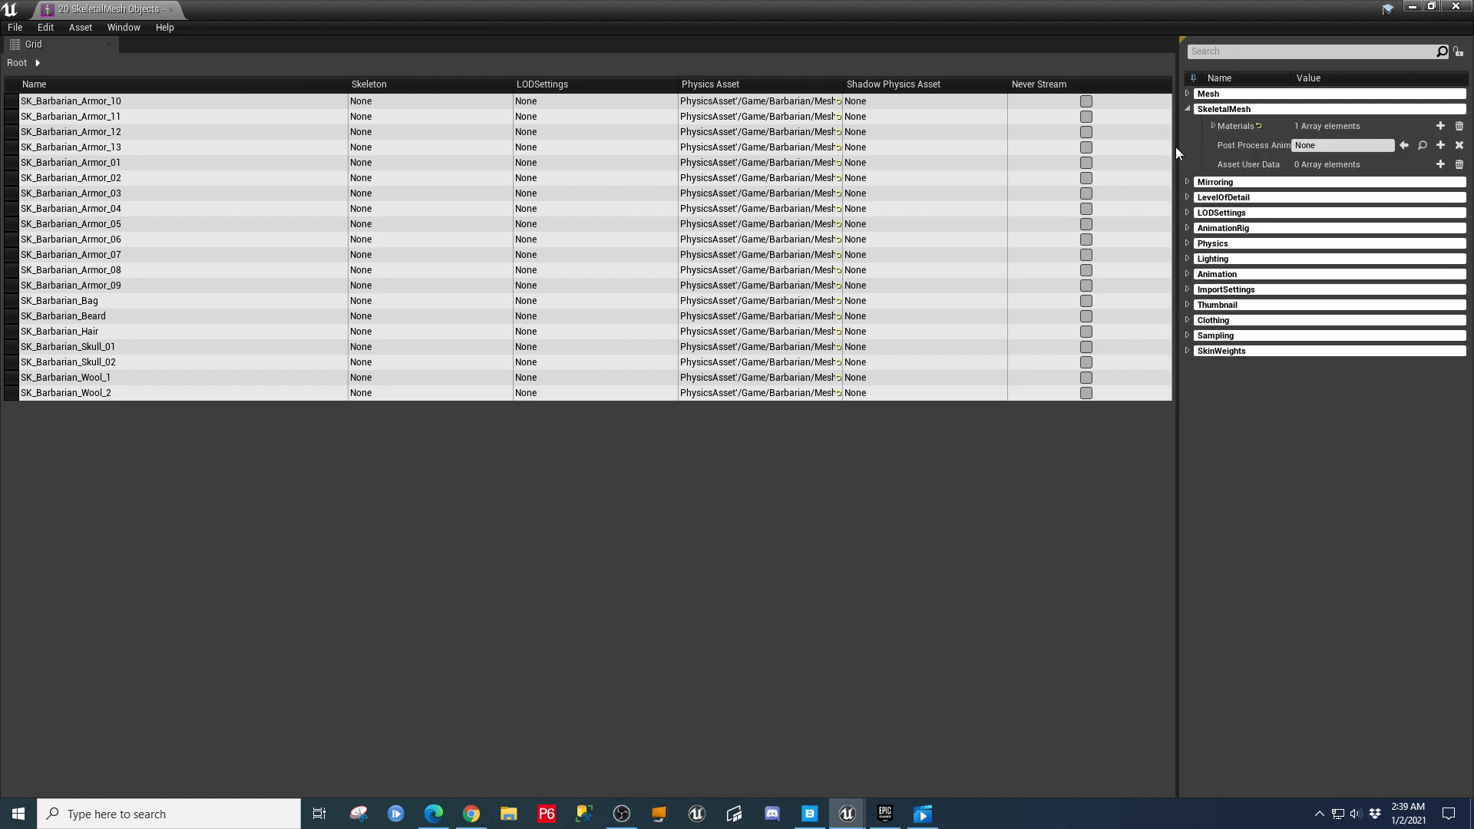
pyautogui.click(1187, 94)
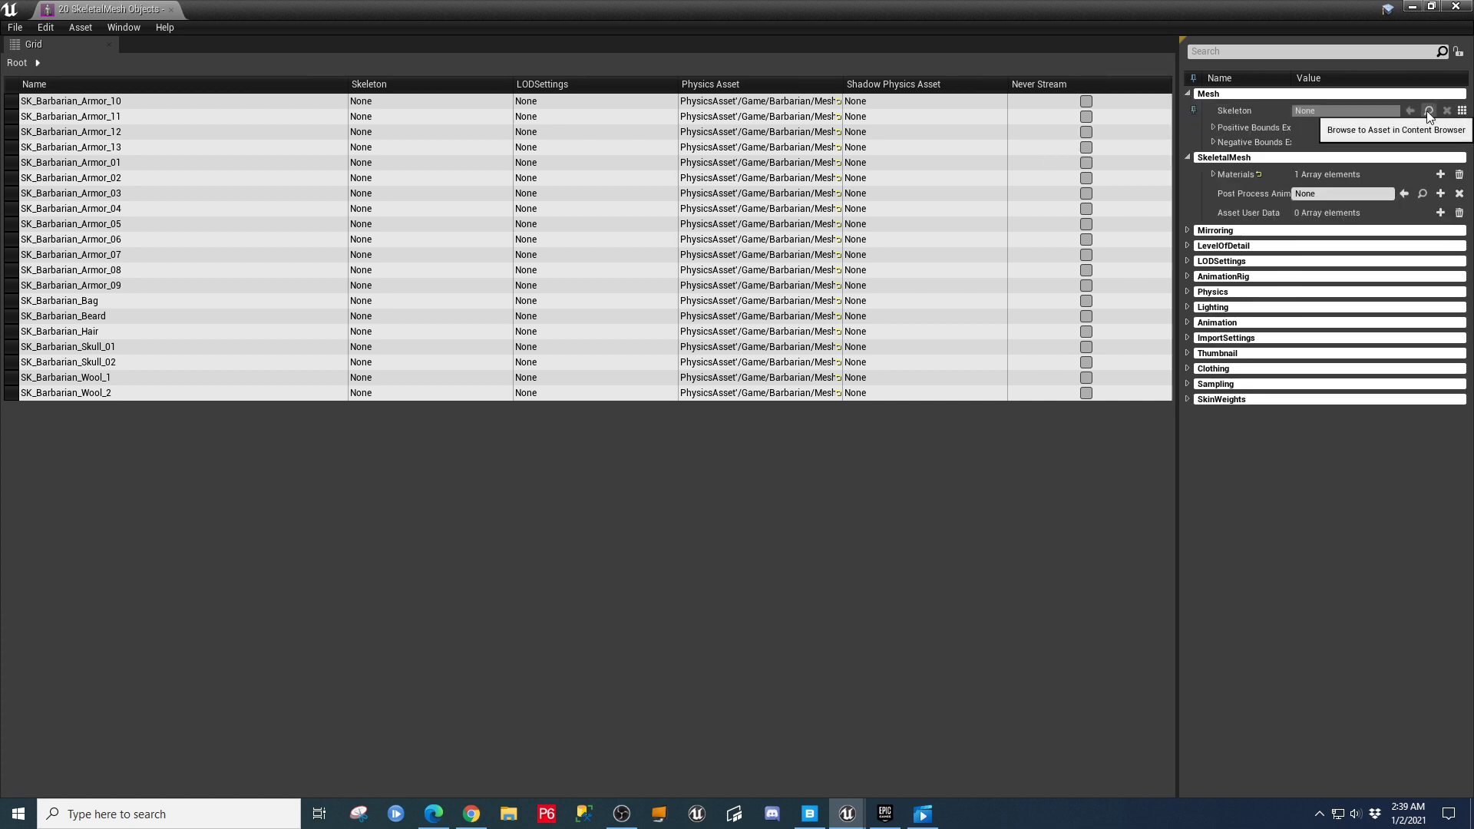
pyautogui.click(1346, 112)
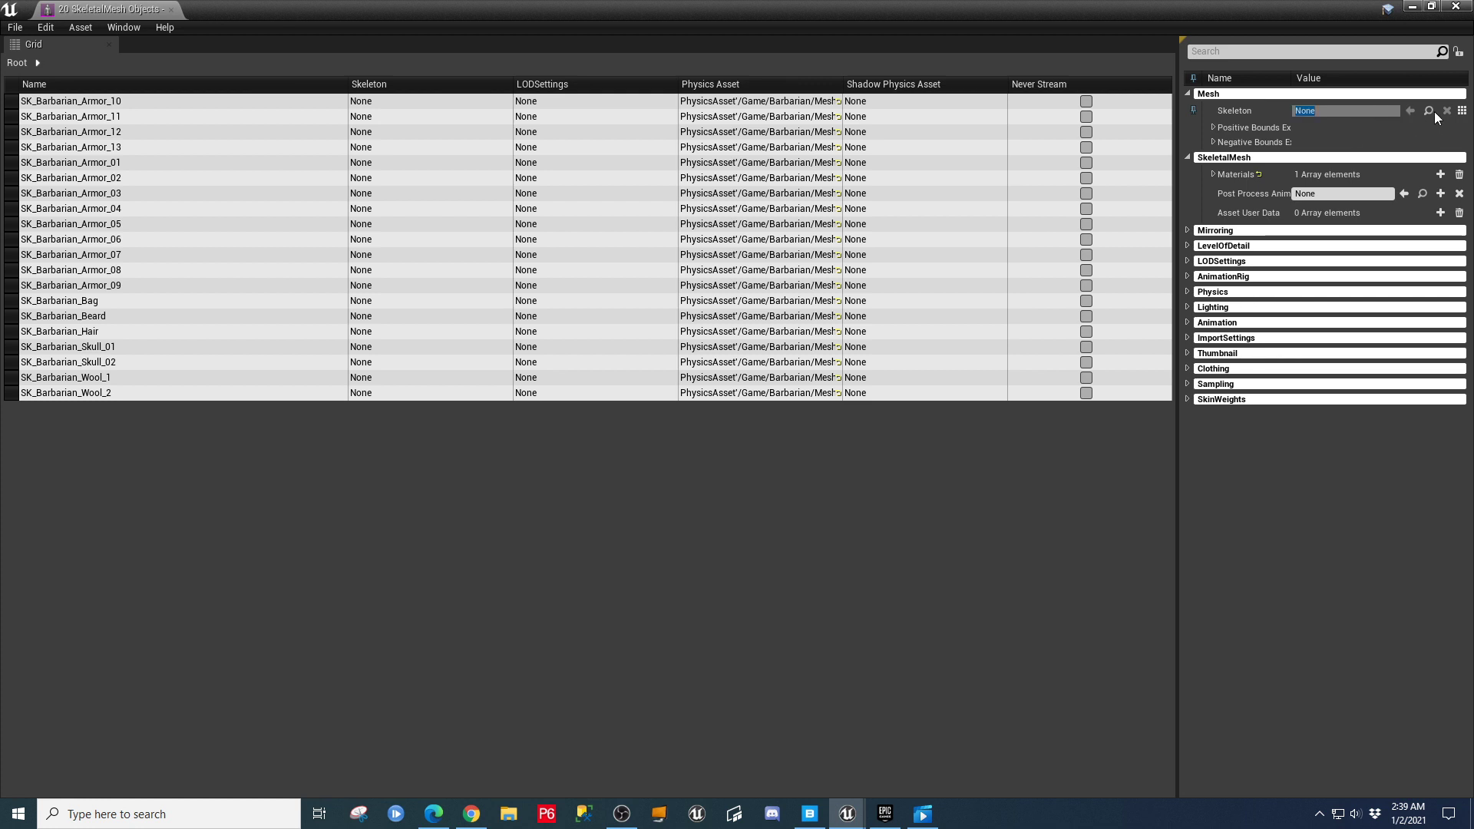
# Select UE4_Mannequin_Skeleton in the Mannequin Character Mesh folder, with the Skeletal Mesh filter turned off.
pyautogui.click(1412, 8)
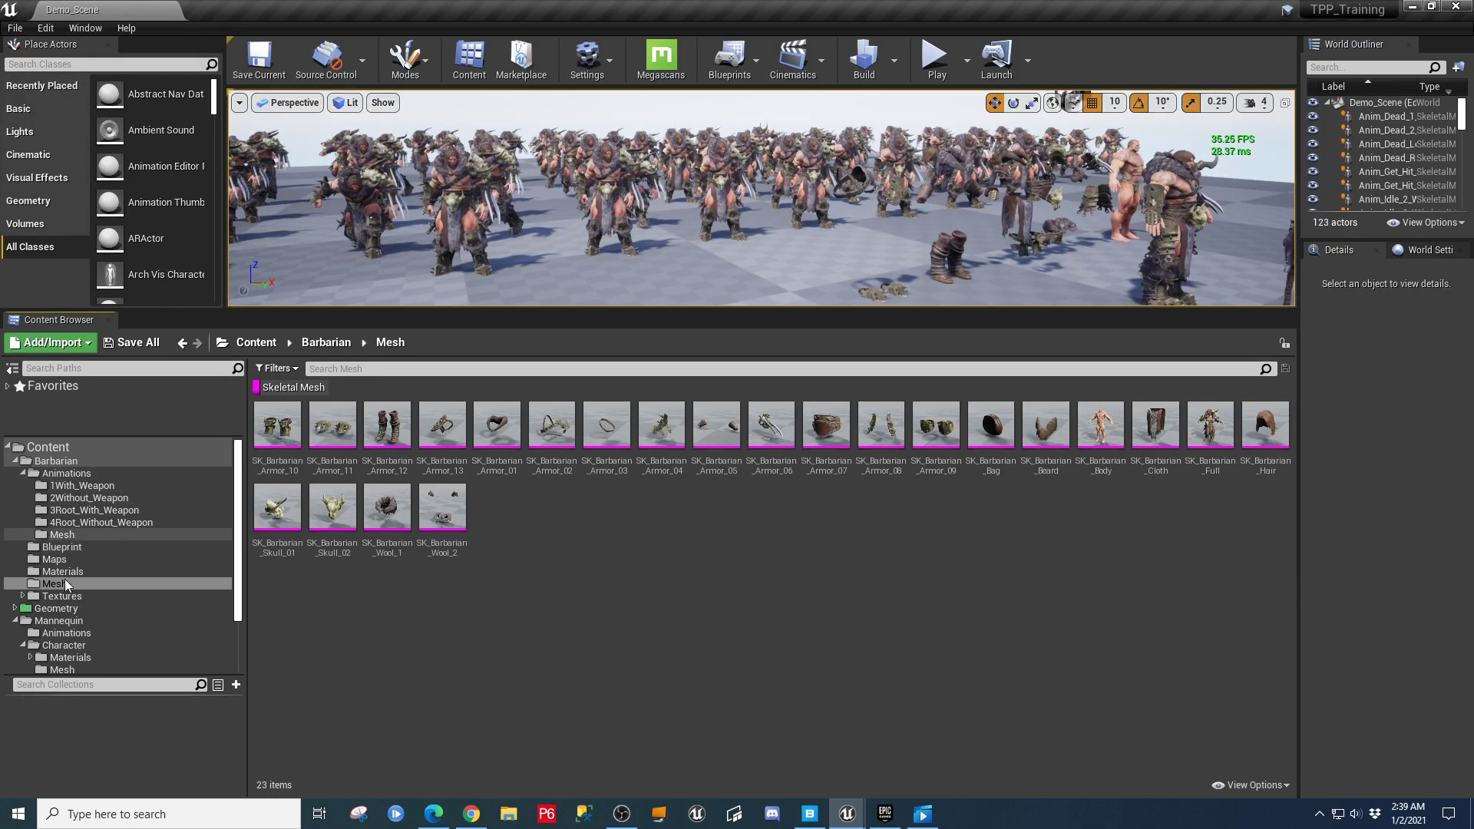
pyautogui.scroll(-3, 115, 598)
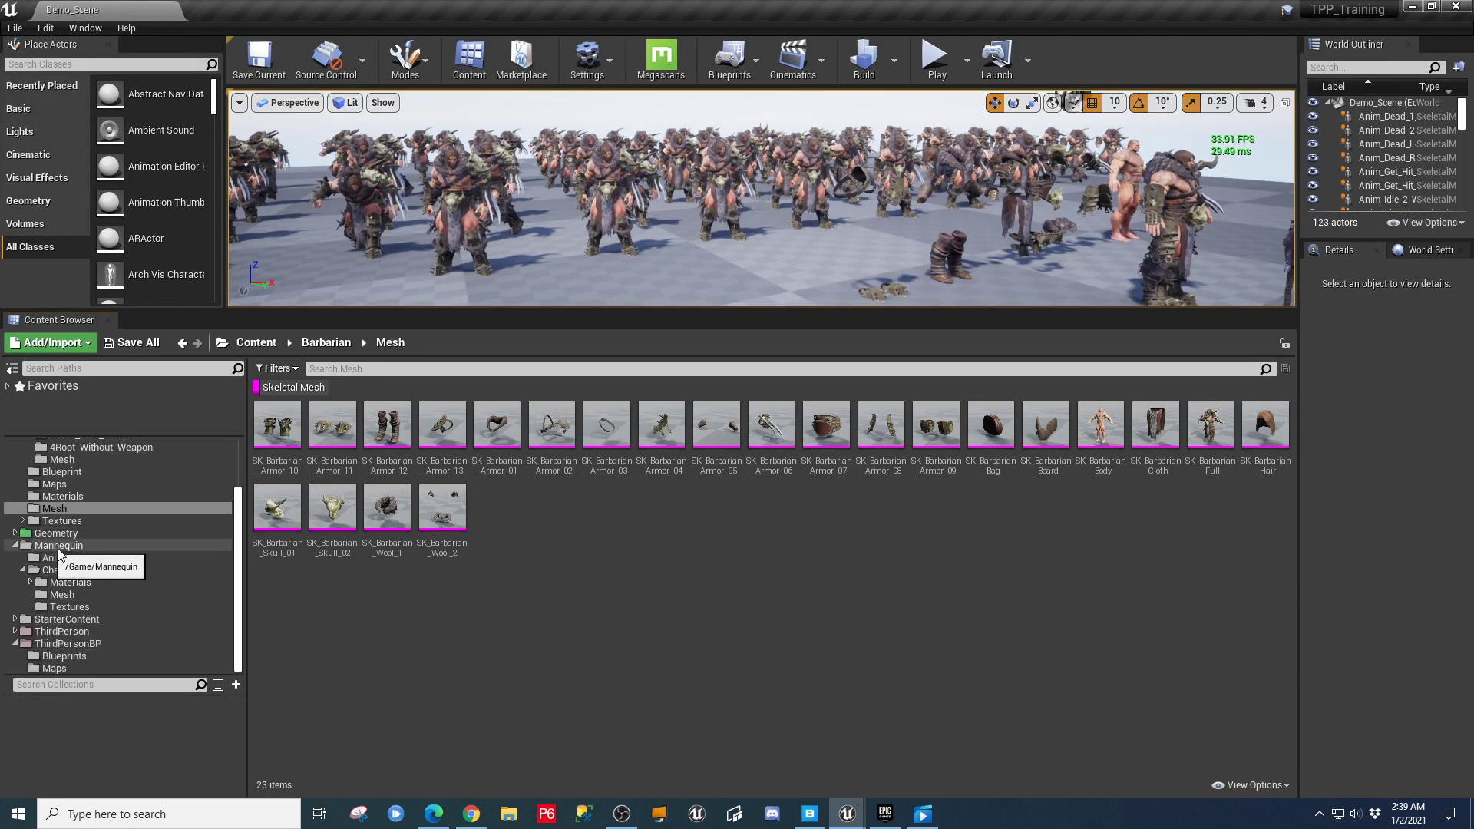
pyautogui.click(62, 595)
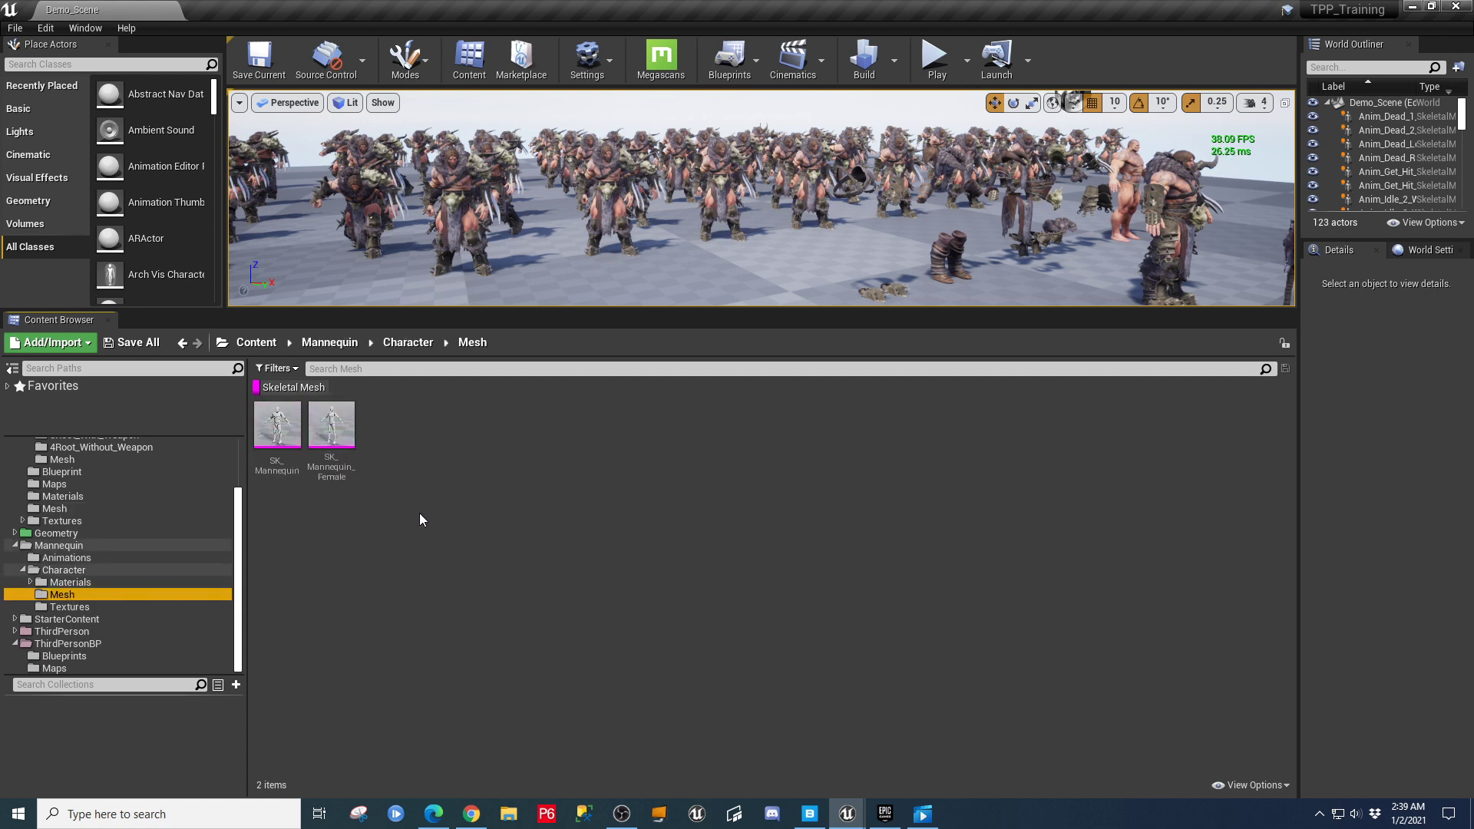
pyautogui.click(288, 387)
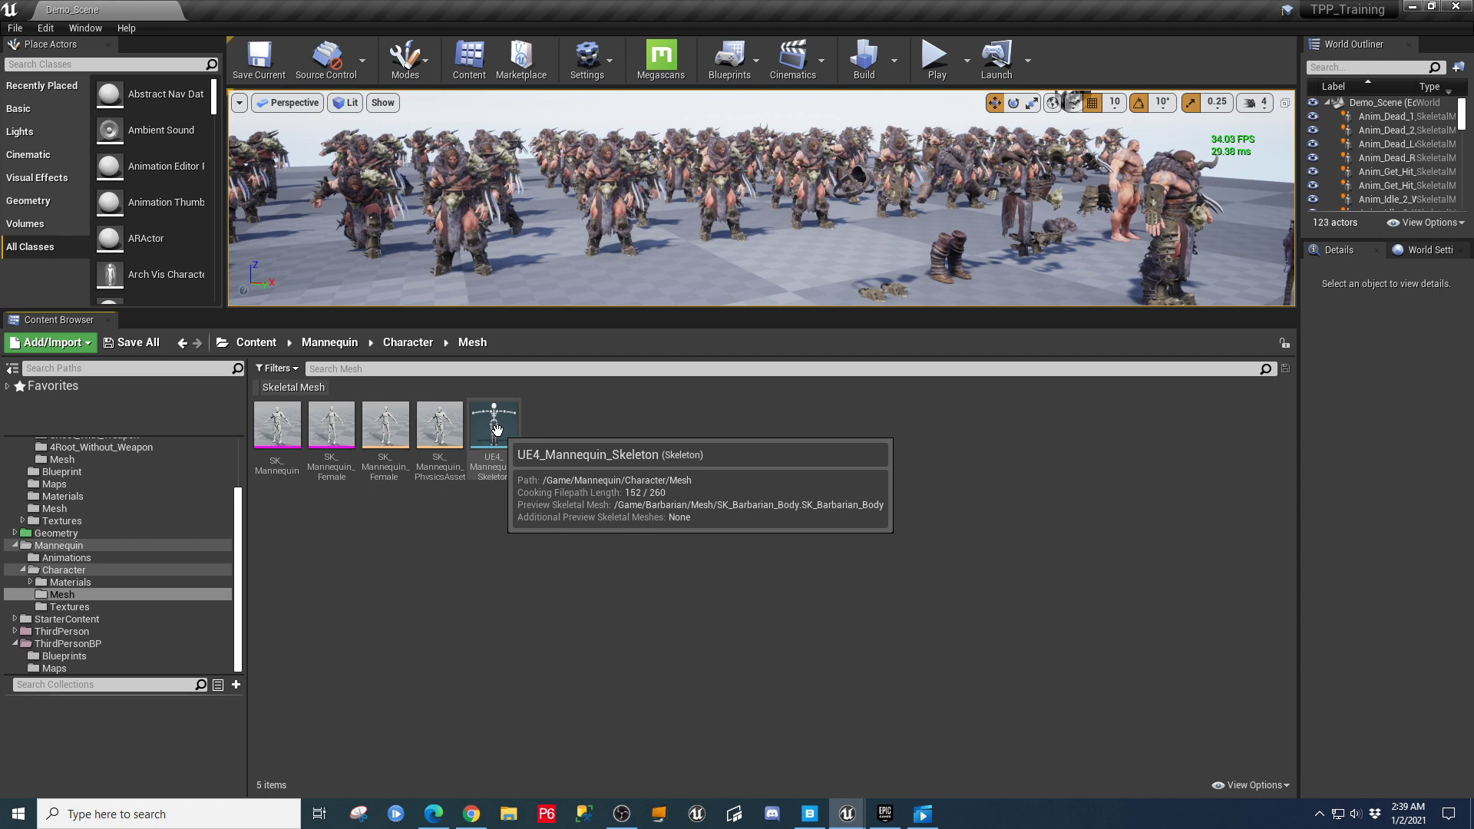
pyautogui.click(497, 429)
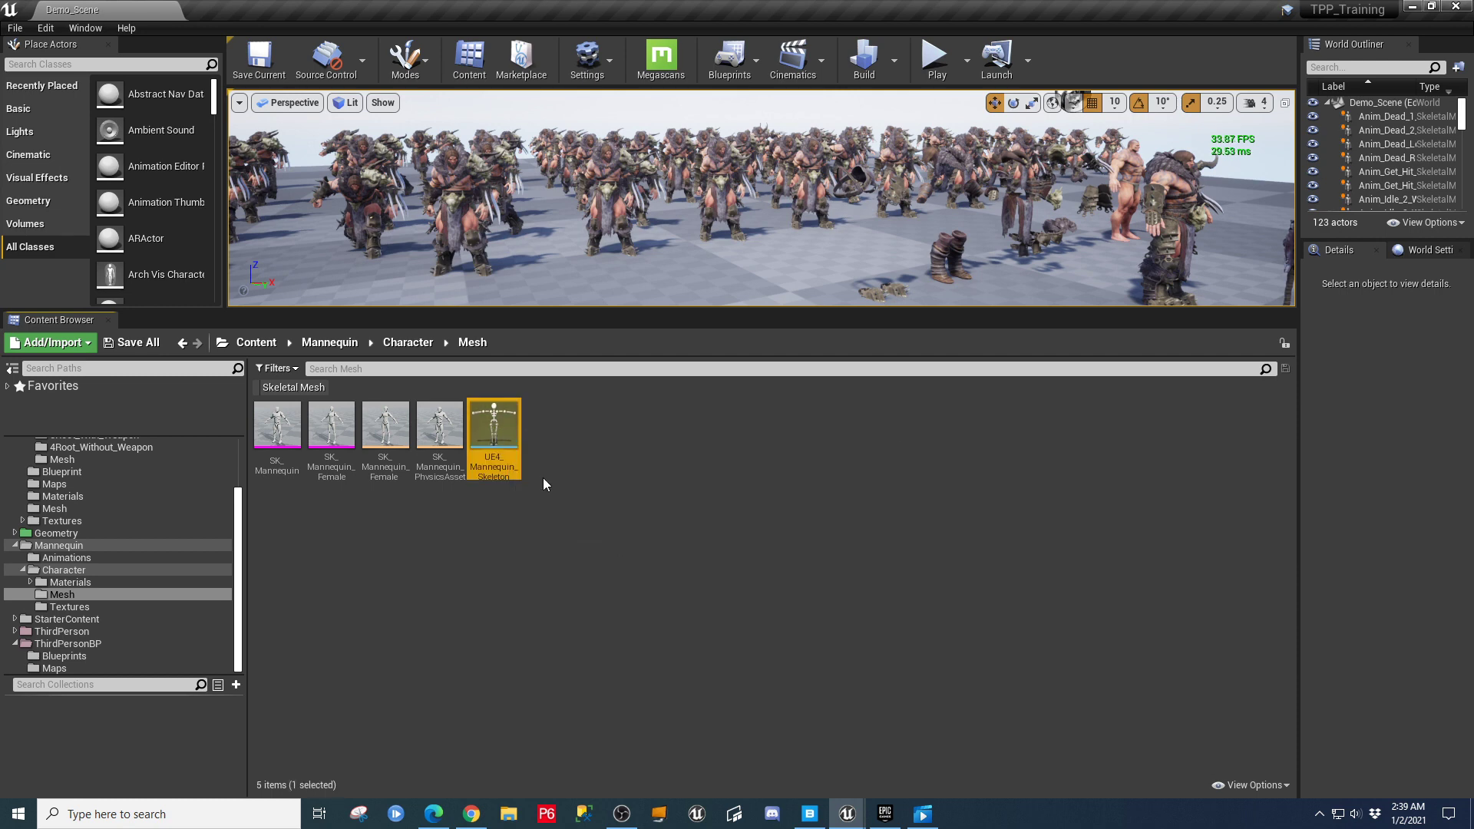
# Return to the Property Matrix and try to set the Skeleton property of all listed meshes.
pyautogui.moveTo(847, 815)
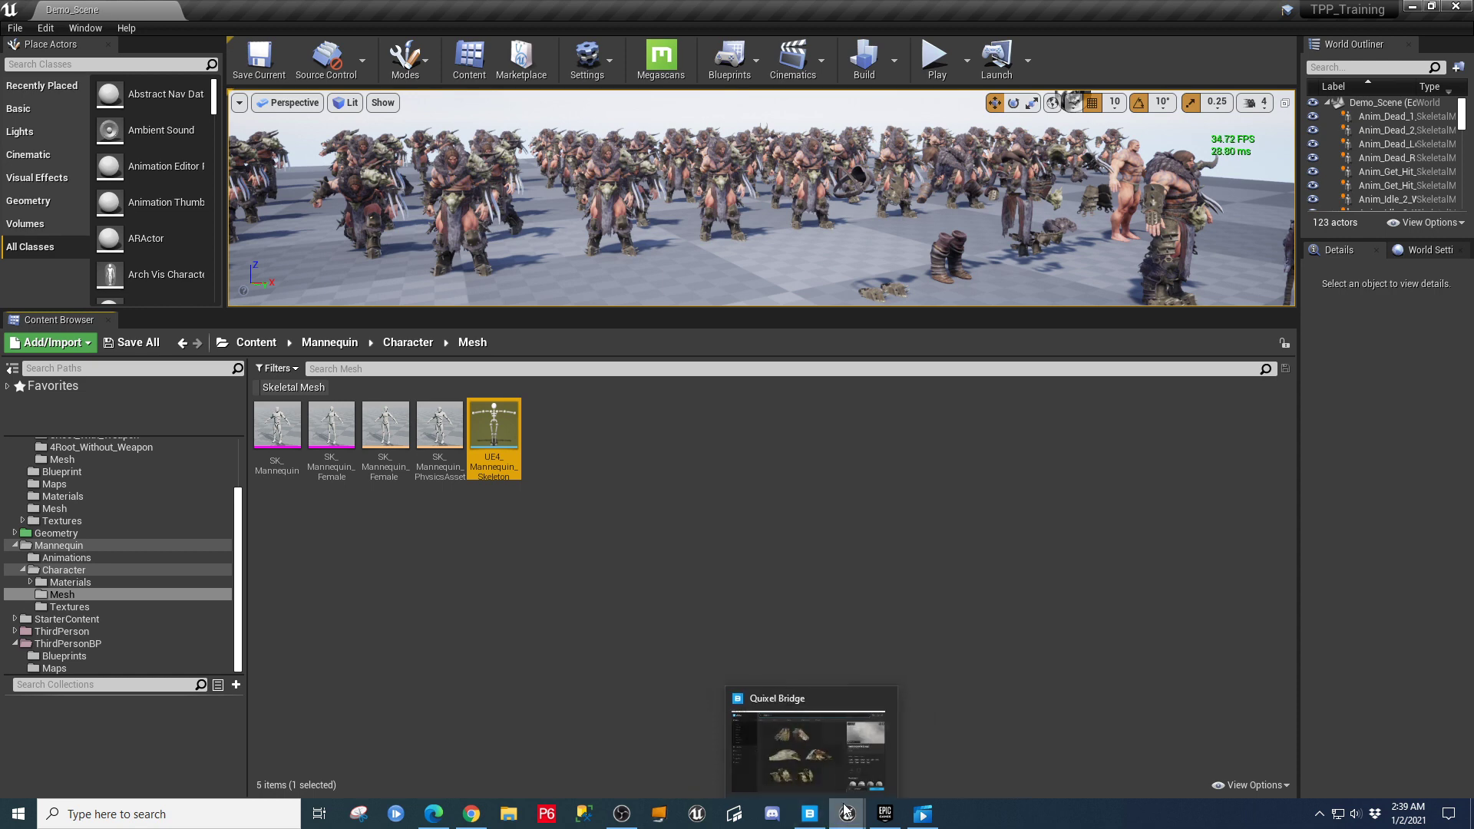
pyautogui.click(909, 695)
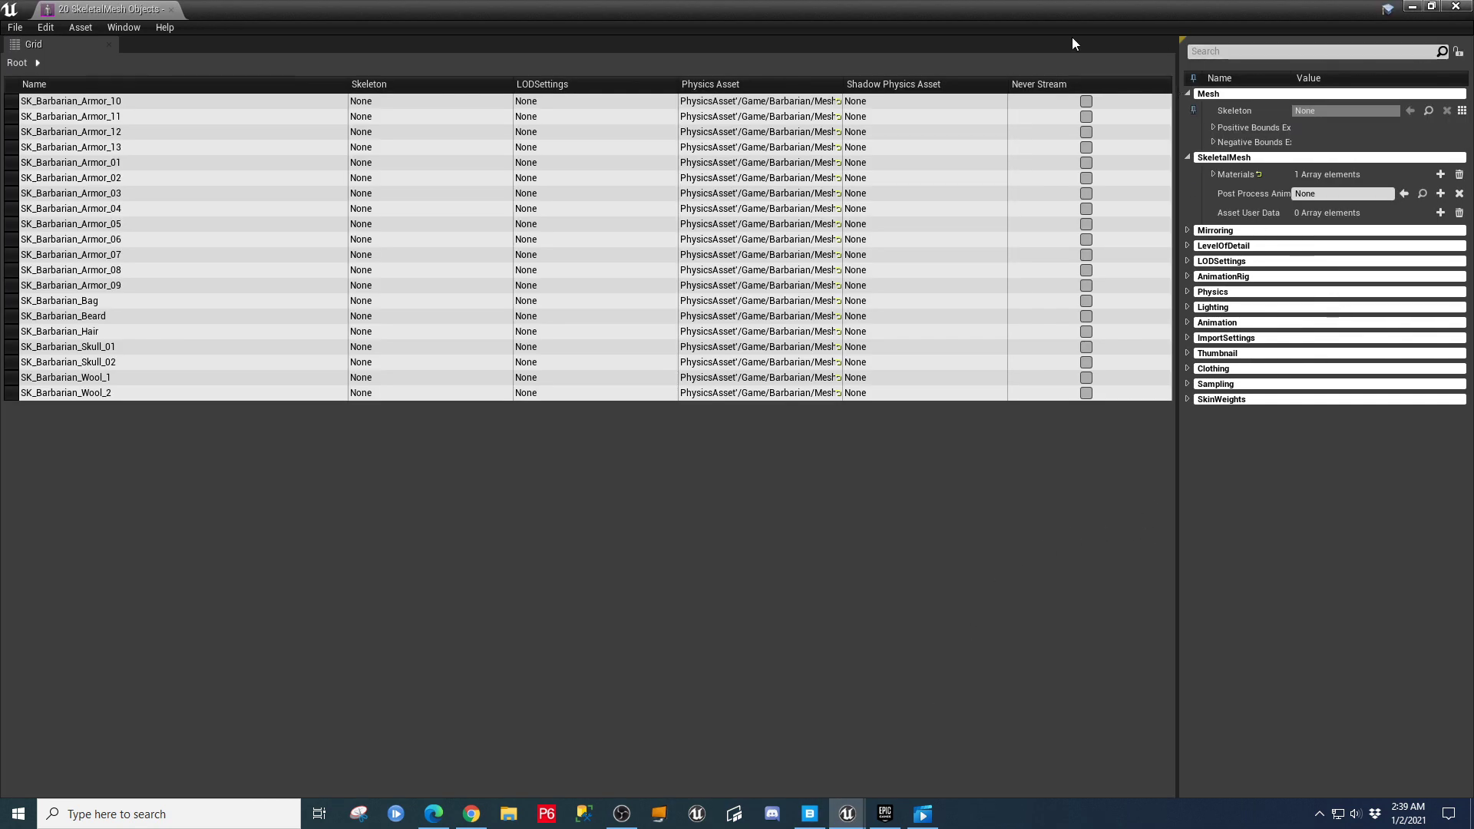
pyautogui.click(1432, 7)
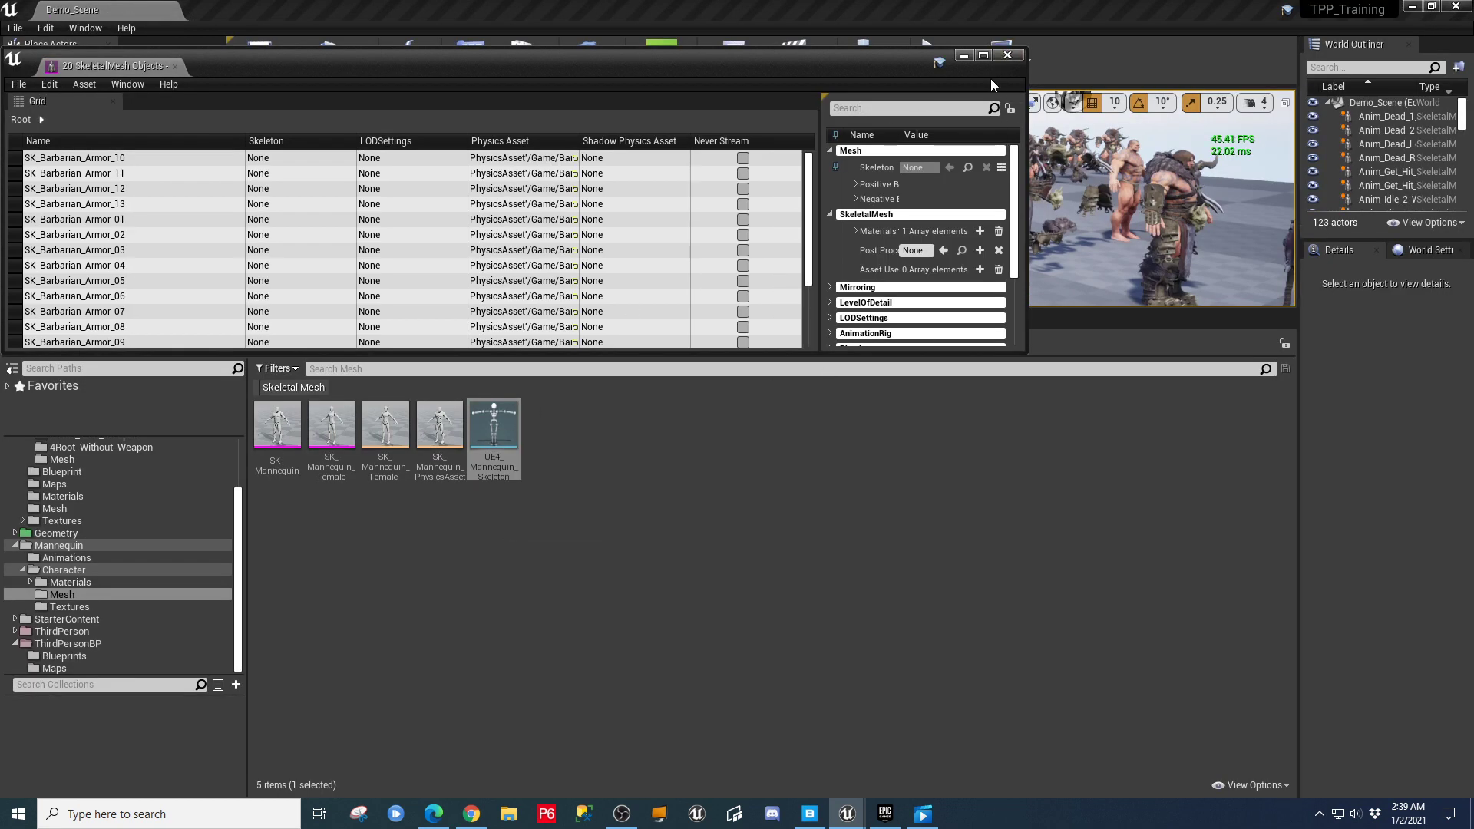
pyautogui.click(983, 54)
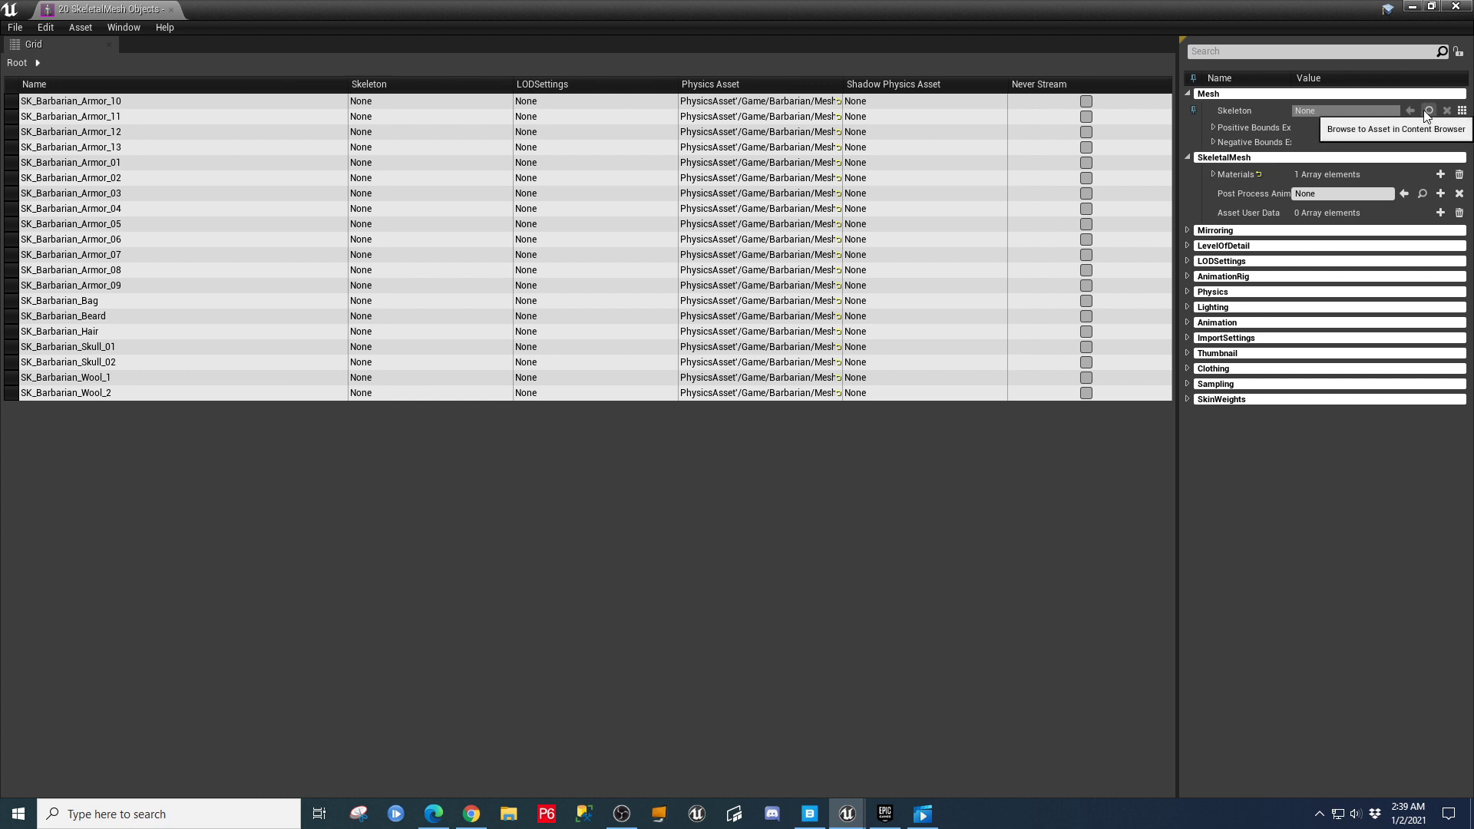
pyautogui.click(1326, 112)
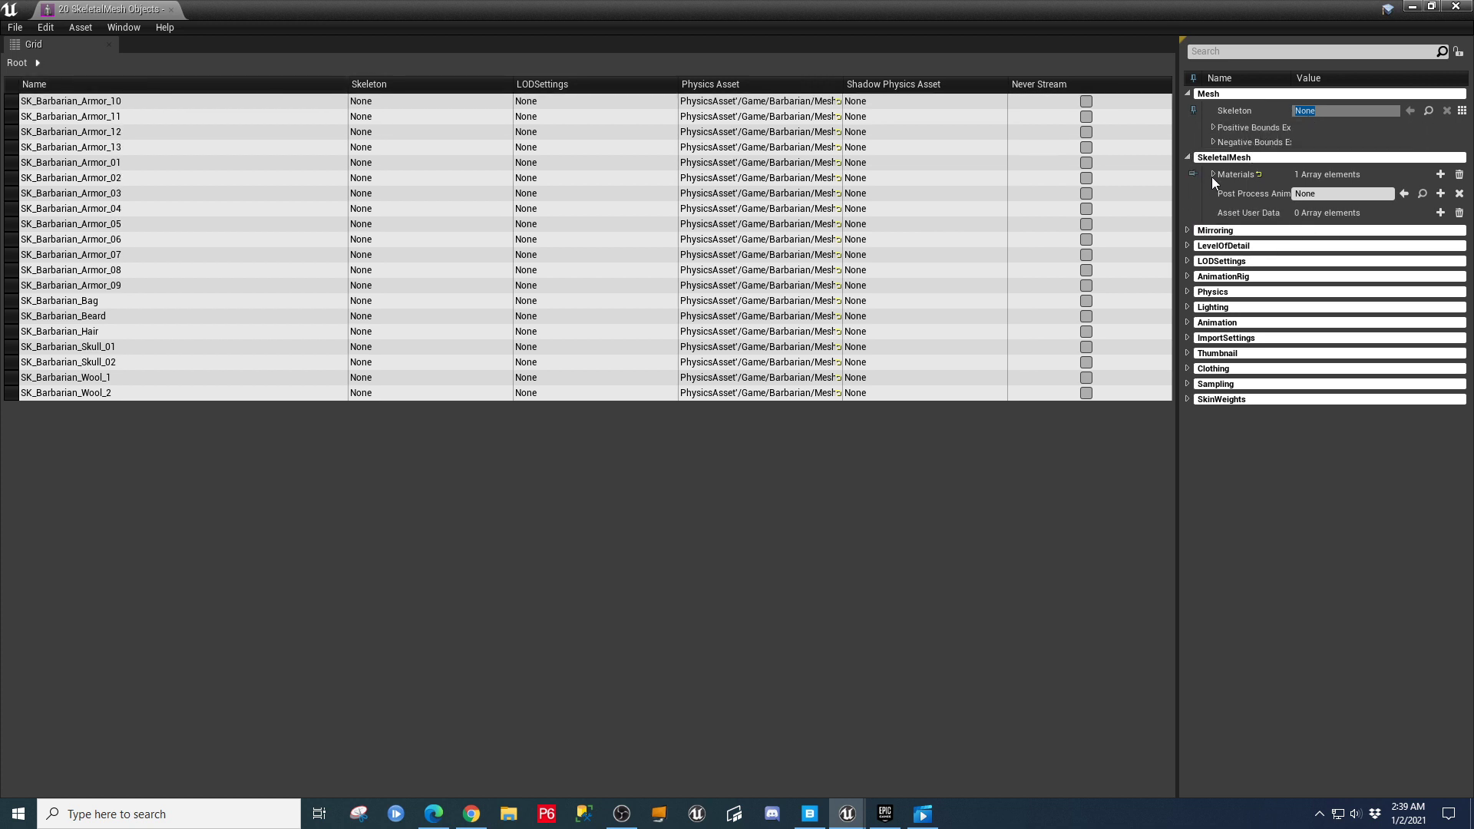
# Examine the positive and negative bounds and the Materials properties of the listed meshes, and close the Property Matrix.
pyautogui.click(1212, 128)
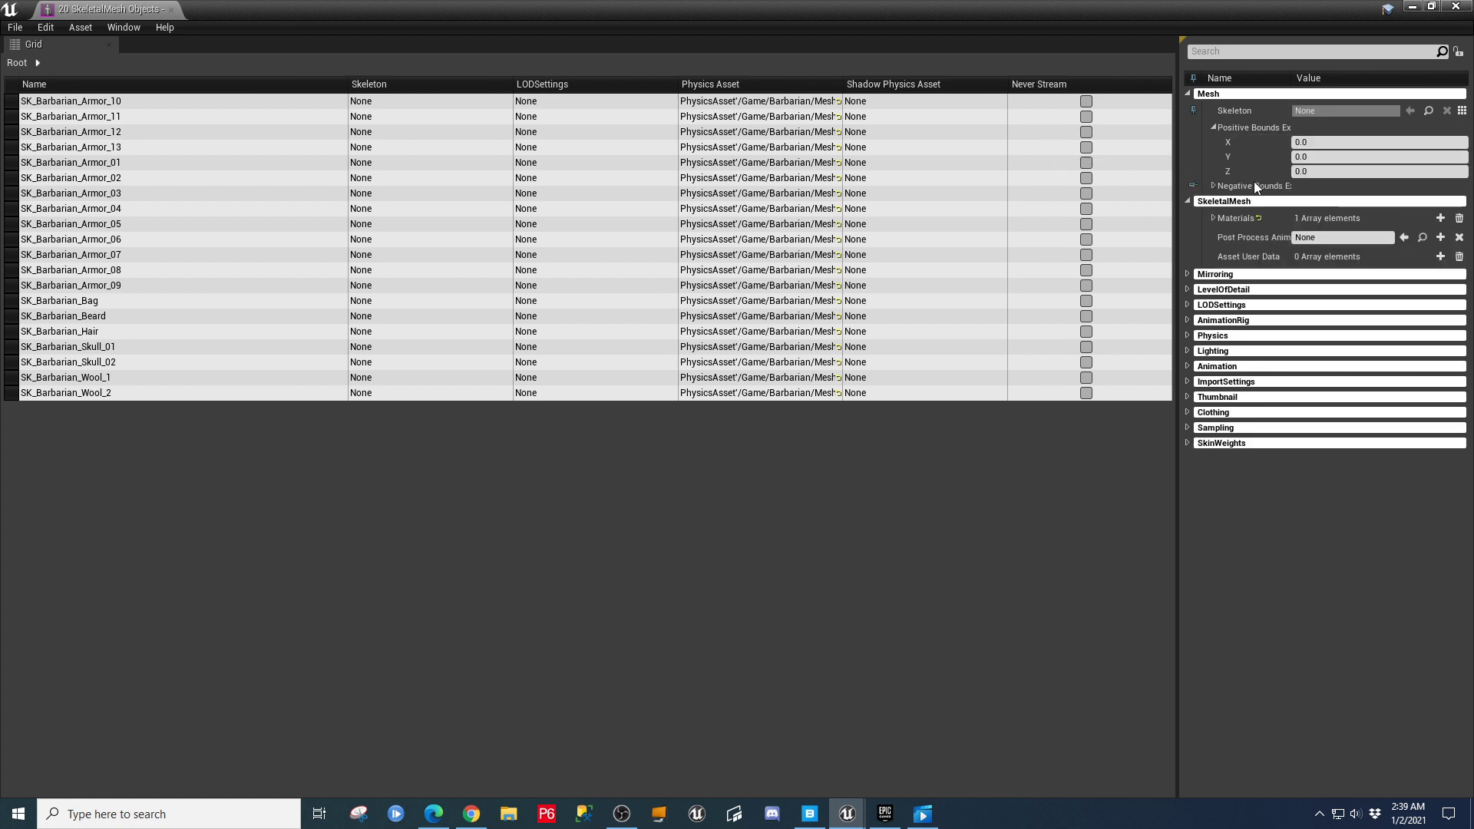
pyautogui.click(1214, 186)
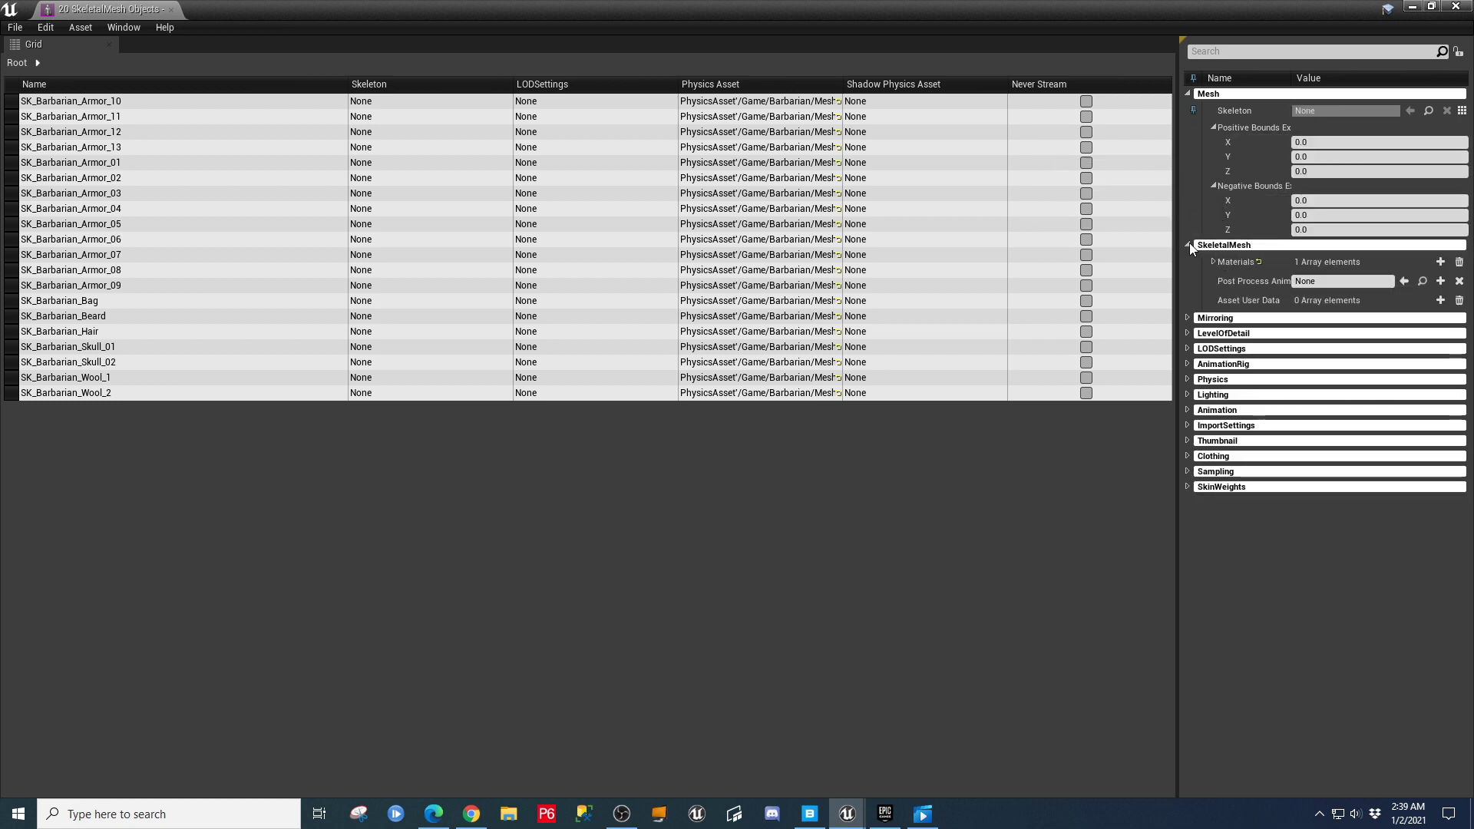
pyautogui.click(1212, 261)
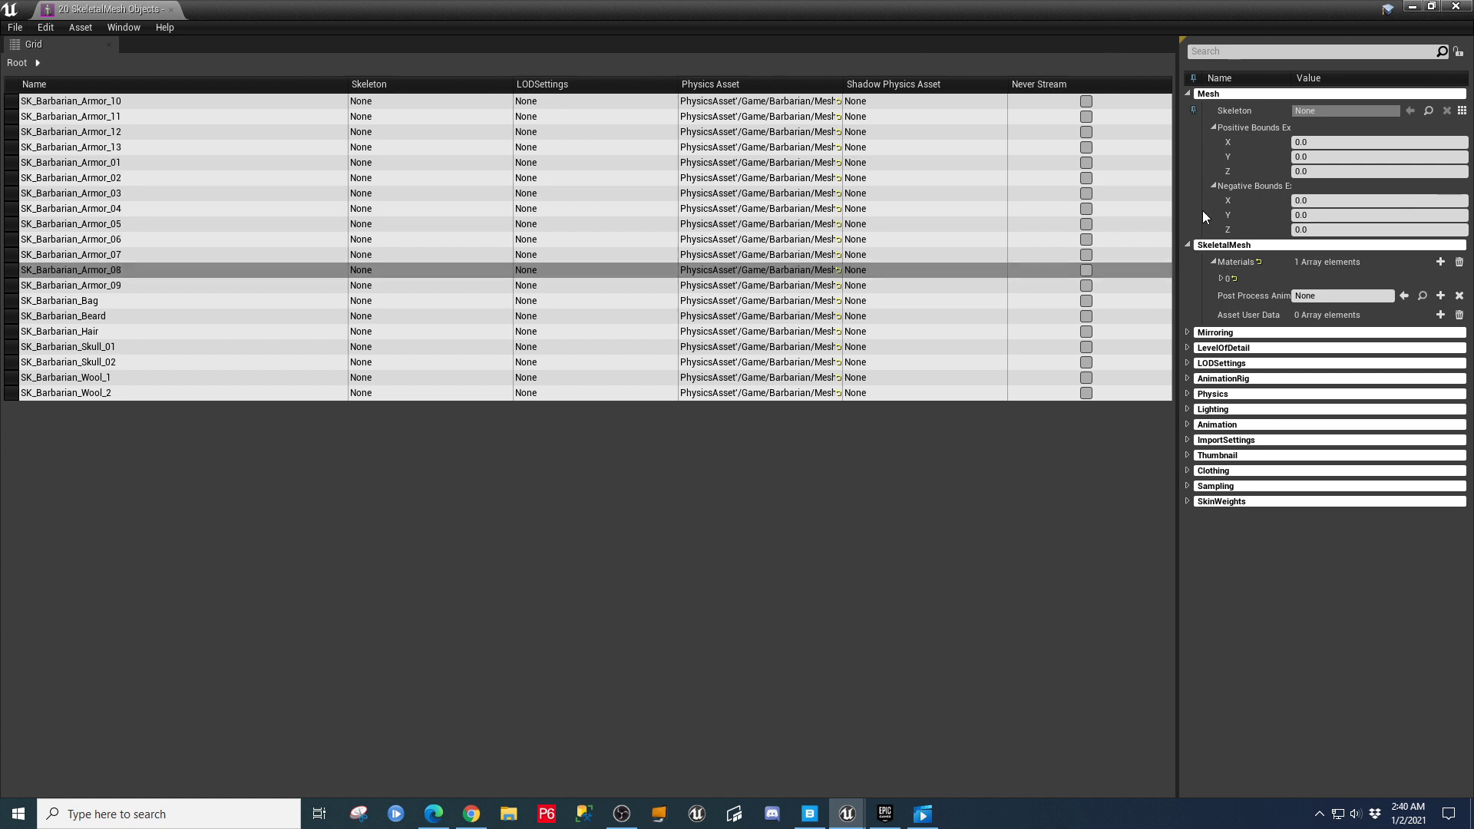
pyautogui.click(1187, 94)
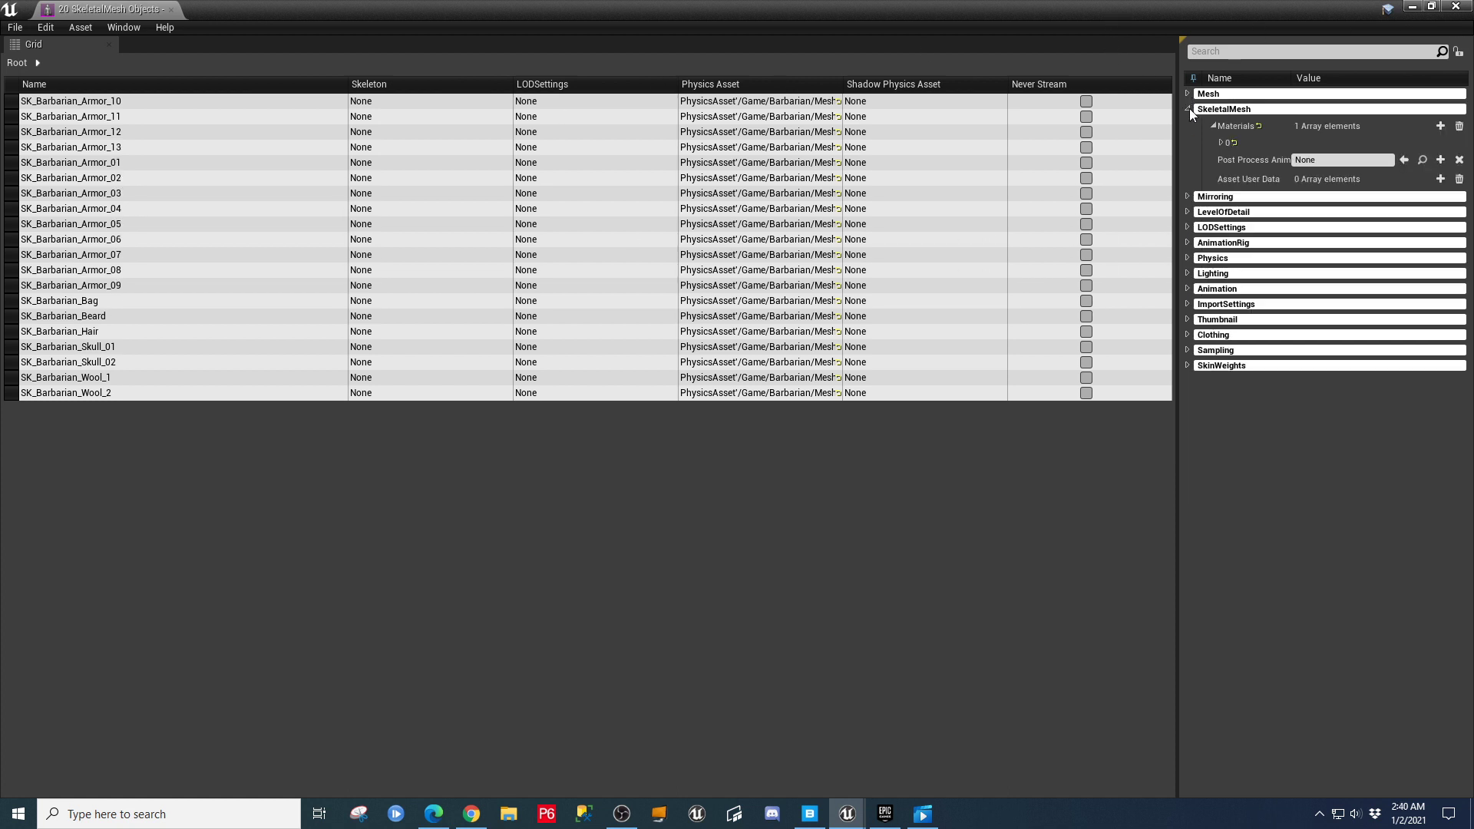
pyautogui.click(1188, 109)
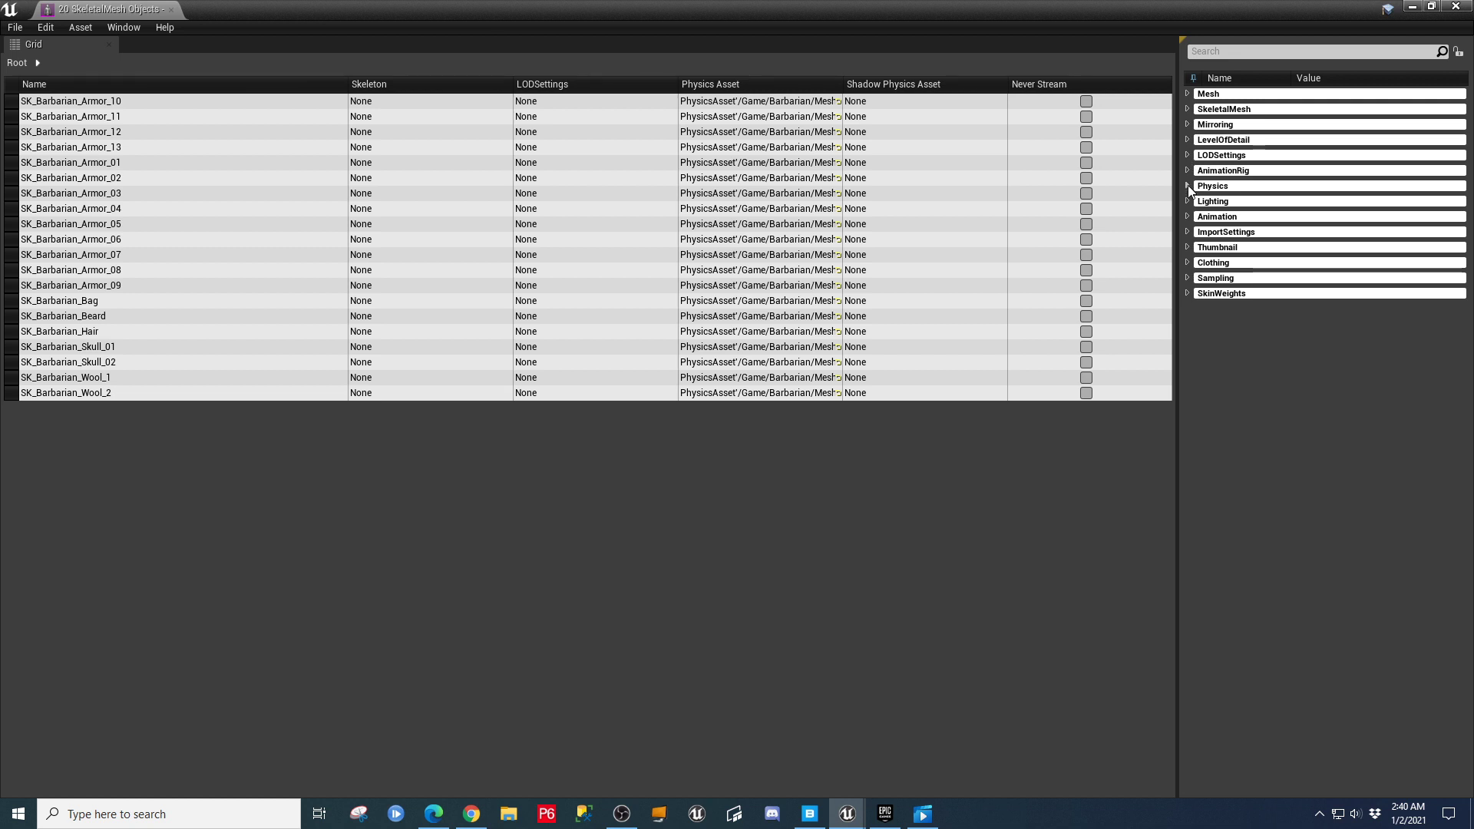
pyautogui.click(1187, 109)
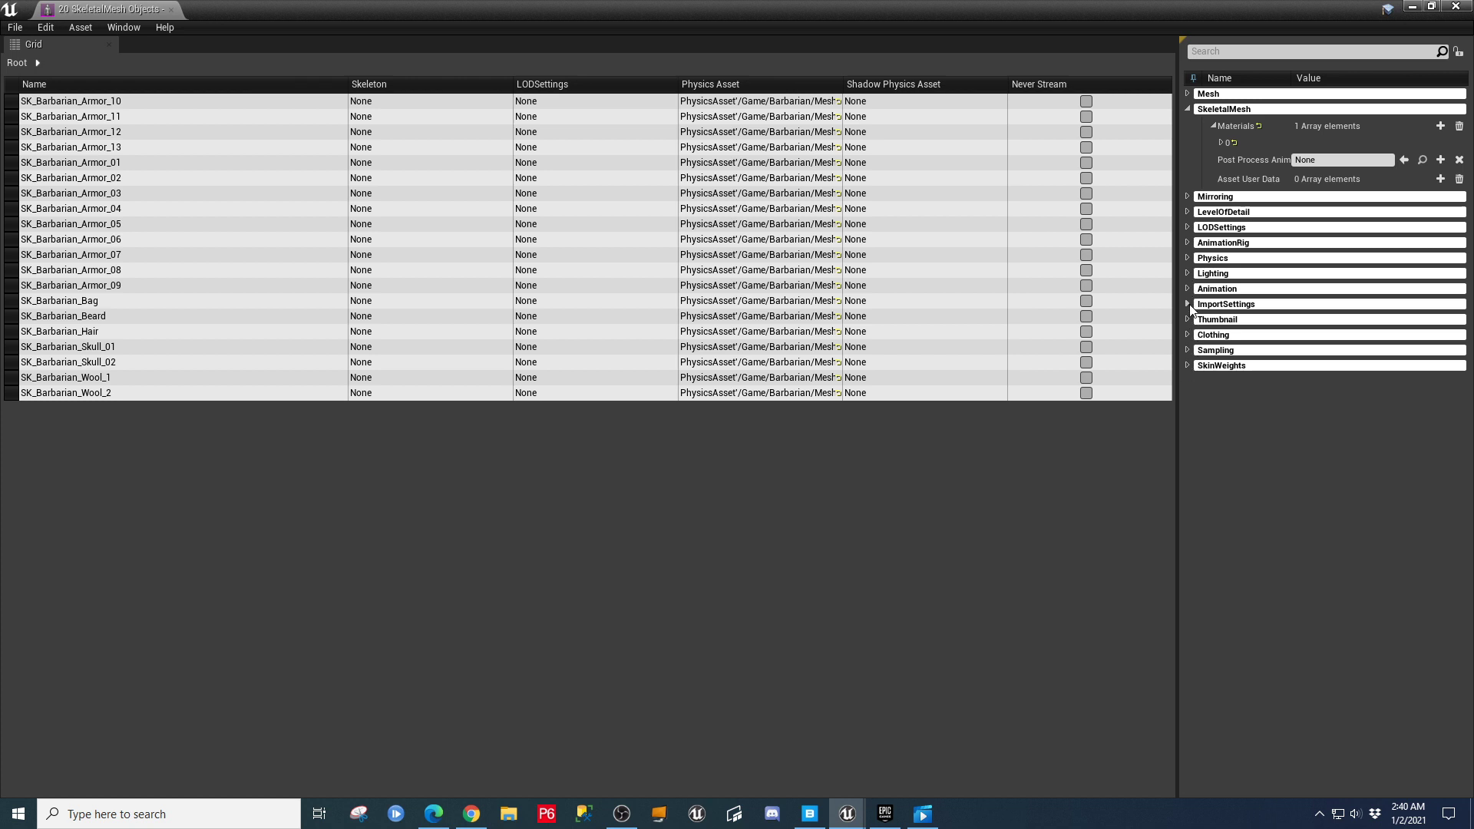
pyautogui.click(1454, 8)
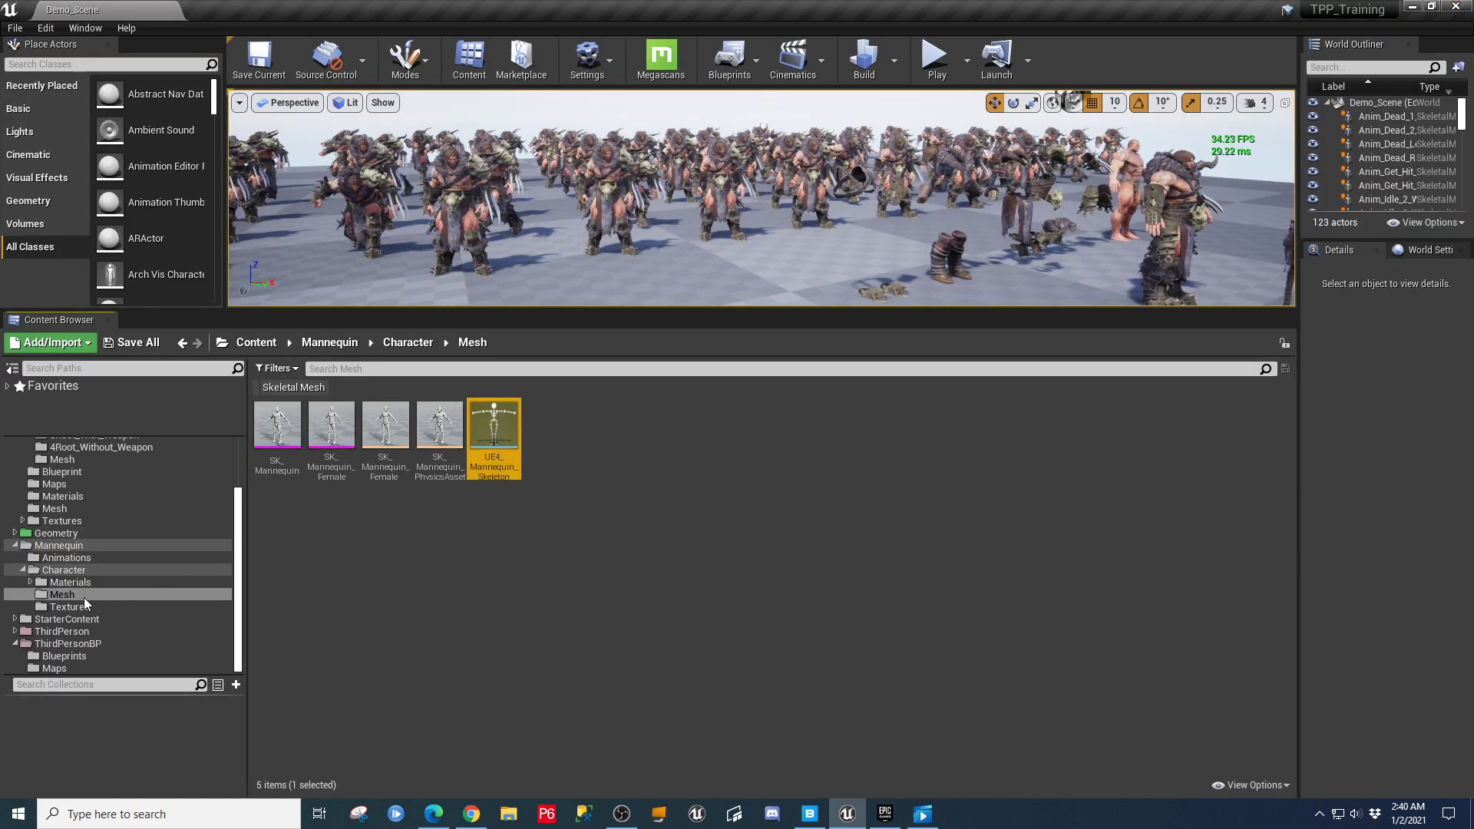
# In the Barbarian Mesh folder, filter to skeletal meshes and select all of them except SK_Barbarian_Body, SK_Barbarian_Cloth and SK_Barbarian_Full.
pyautogui.click(54, 509)
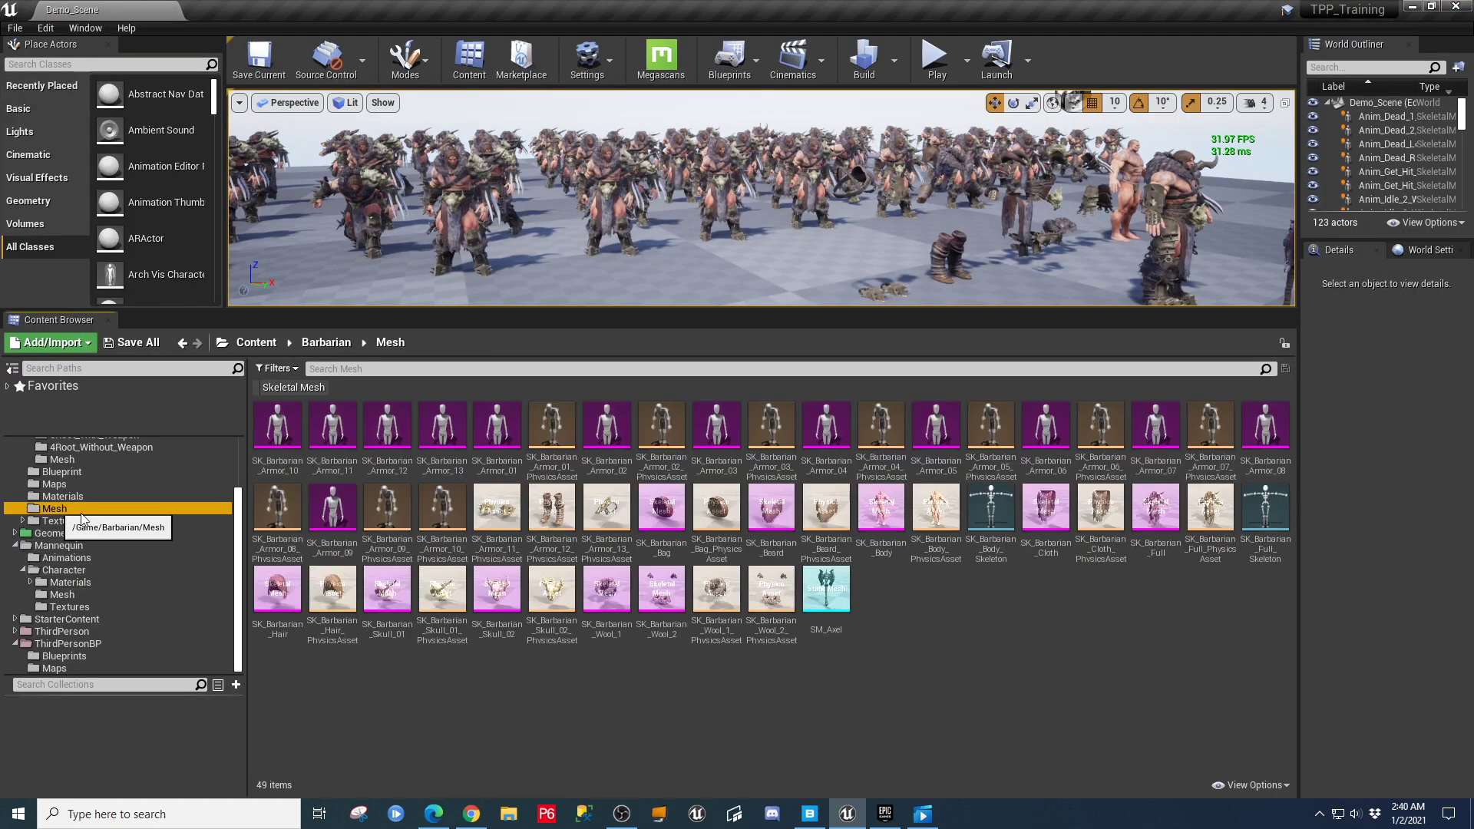
pyautogui.click(278, 388)
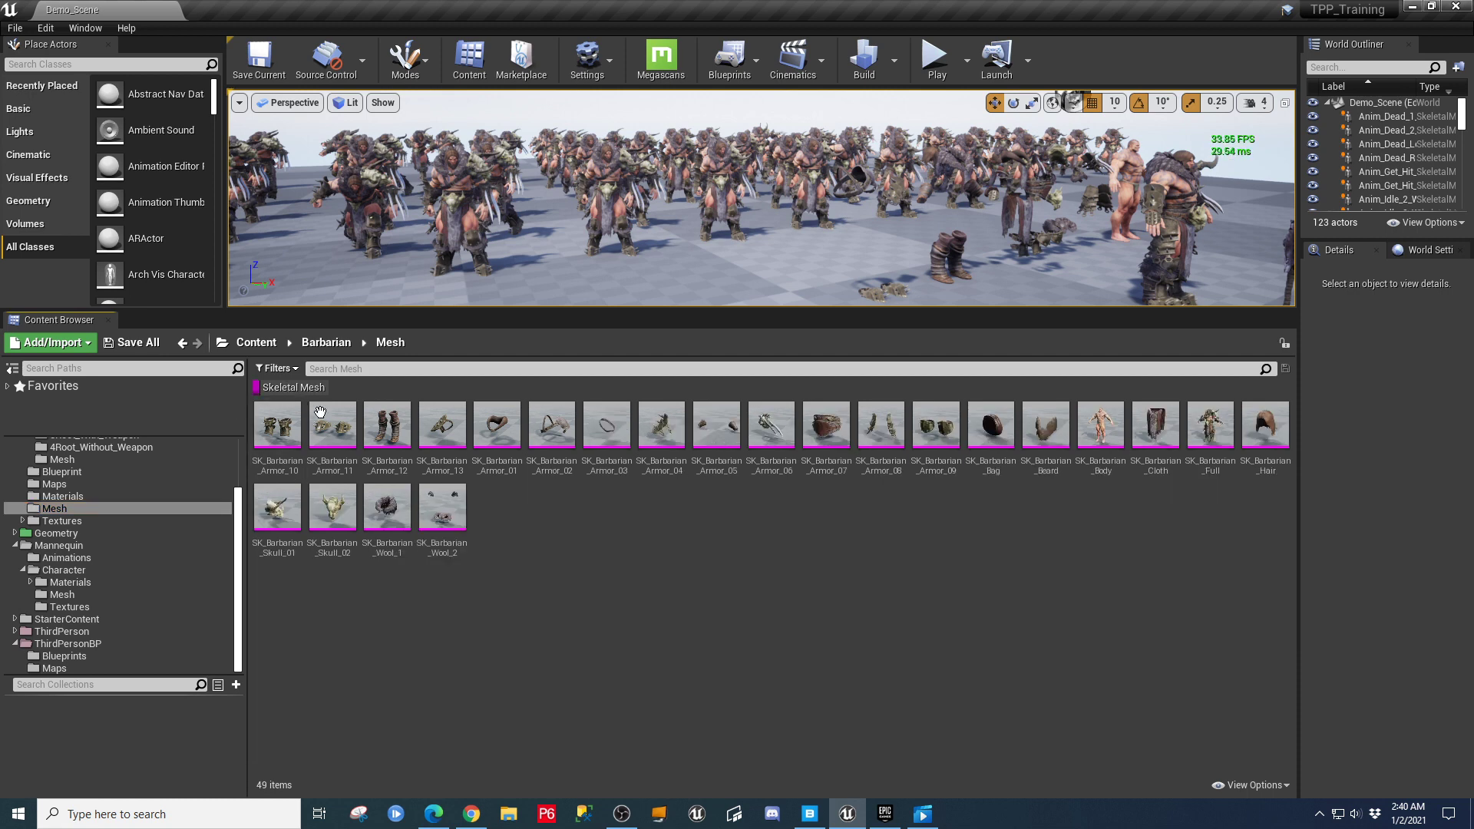
pyautogui.hotkey('ctrl', 'a')
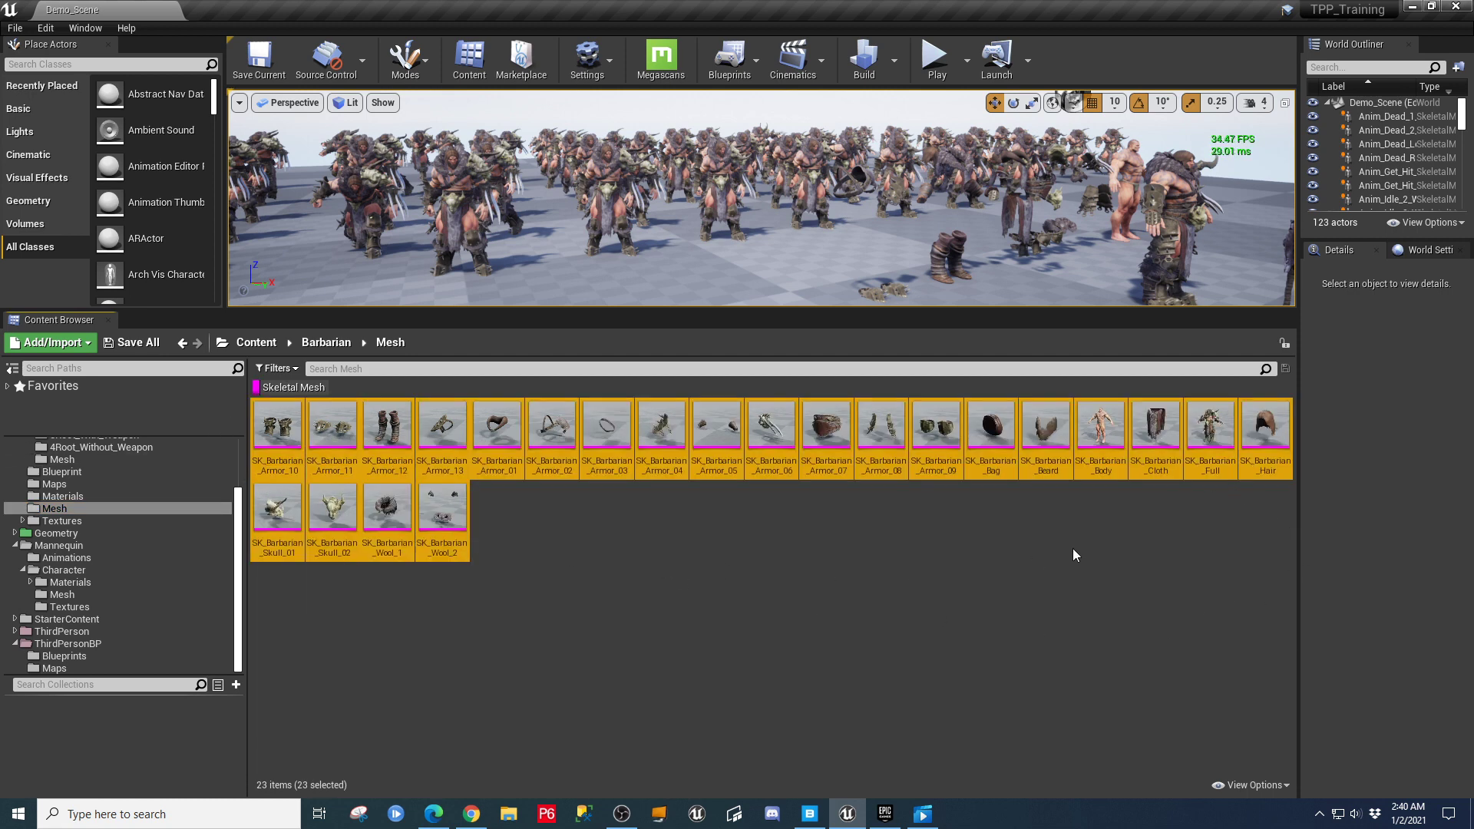
pyautogui.keyDown('ctrl'); pyautogui.click(1100, 422); pyautogui.keyUp('ctrl')
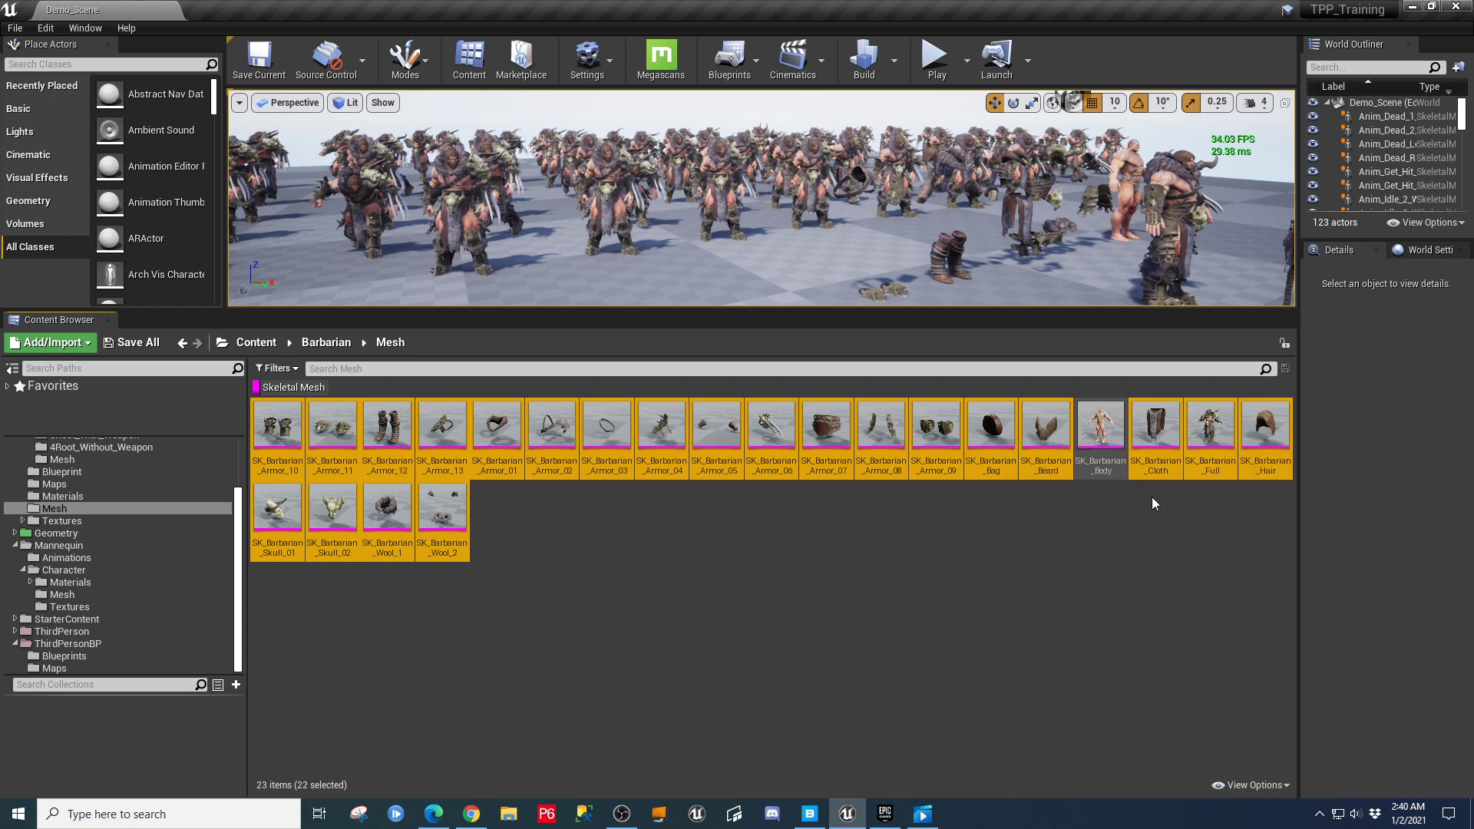
pyautogui.keyDown('ctrl'); pyautogui.click(1155, 422); pyautogui.keyUp('ctrl')
pyautogui.keyDown('ctrl'); pyautogui.click(1209, 428); pyautogui.keyUp('ctrl')
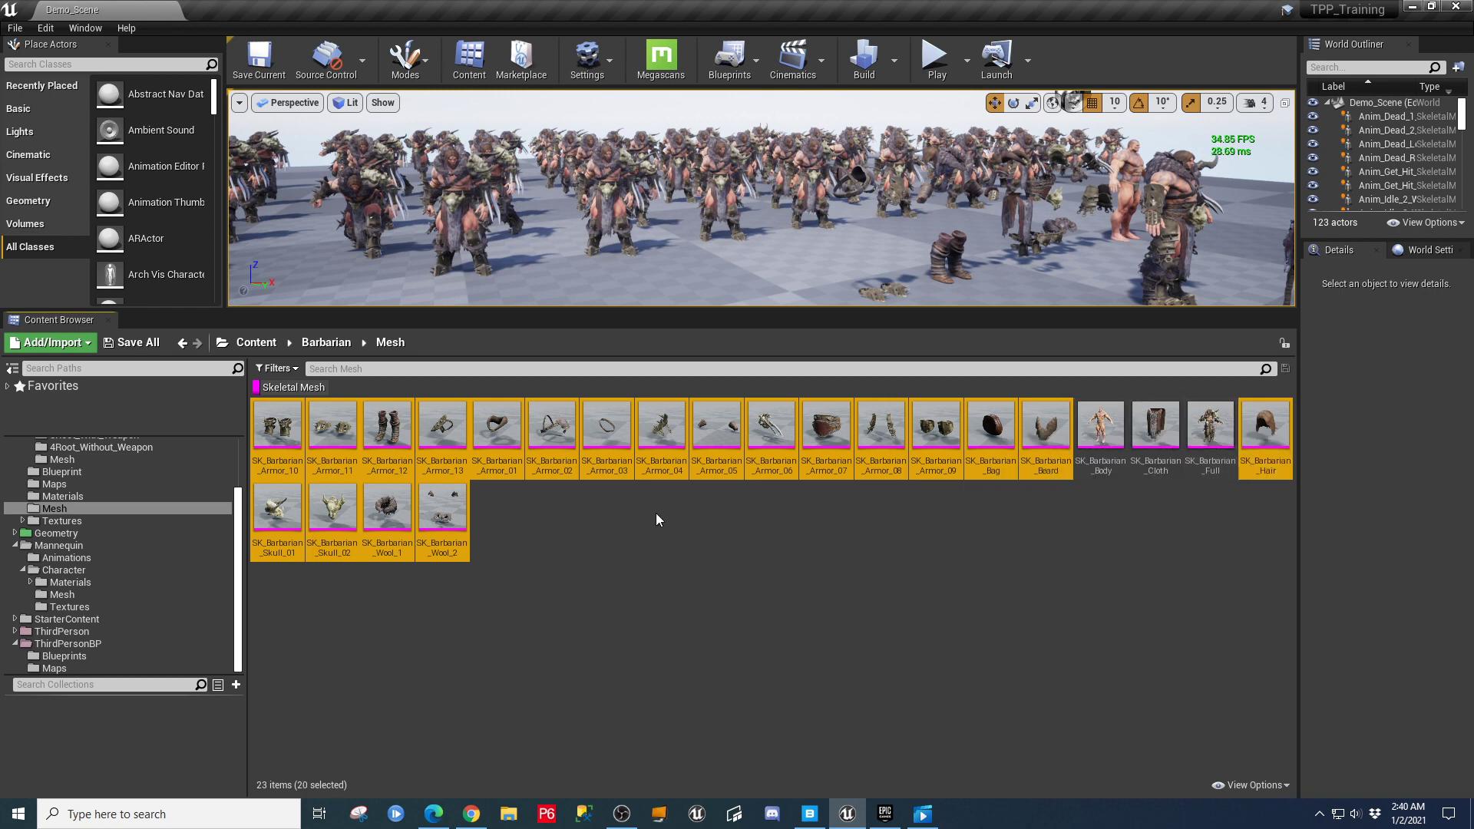
# Start Assign Skeleton for the selected meshes, review the bone mapping, and assign UE4_Mannequin_Skeleton to SK_Barbarian_Armor_10.
pyautogui.rightClick(278, 429)
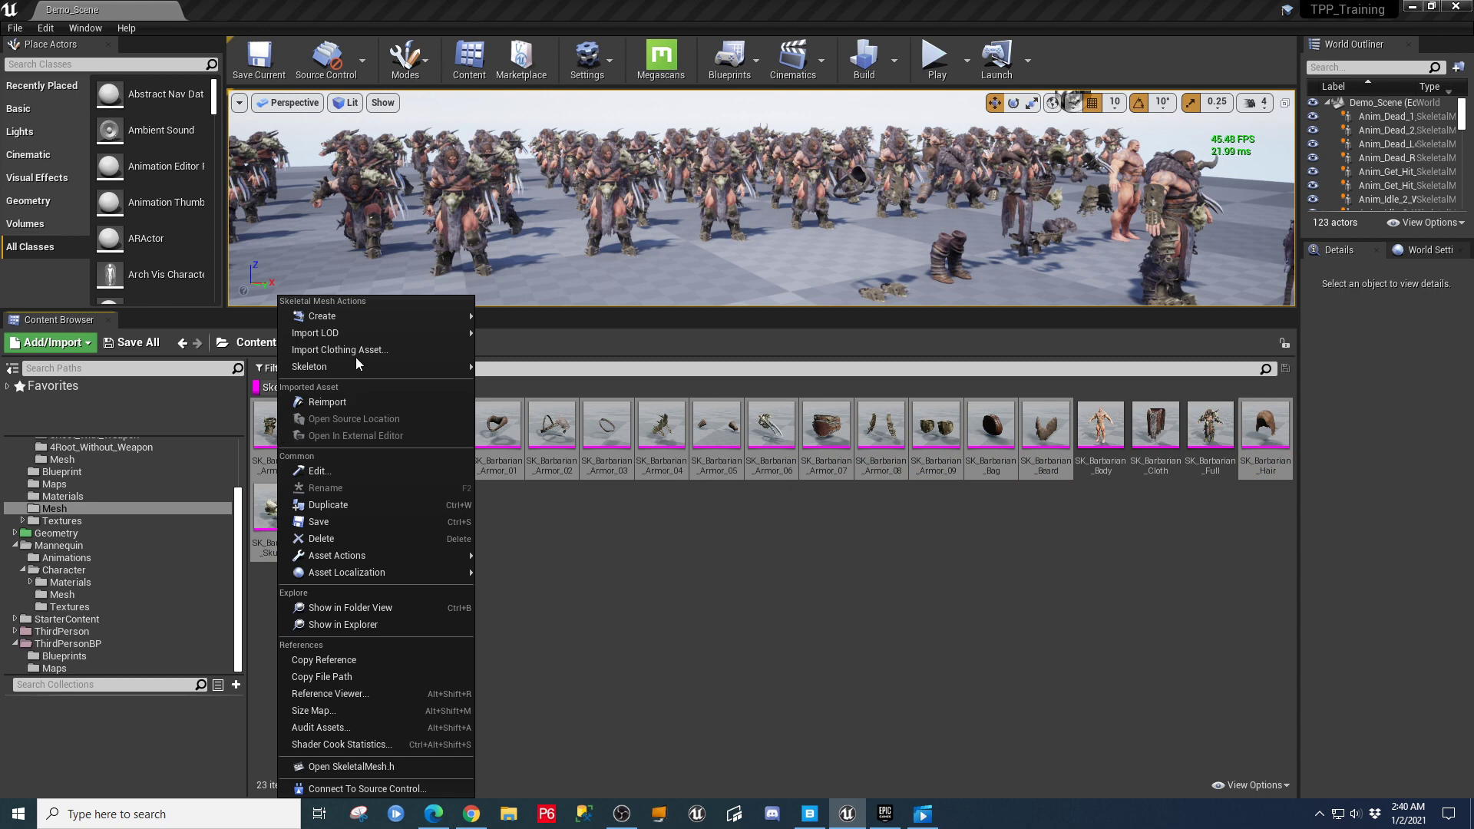
pyautogui.moveTo(354, 367)
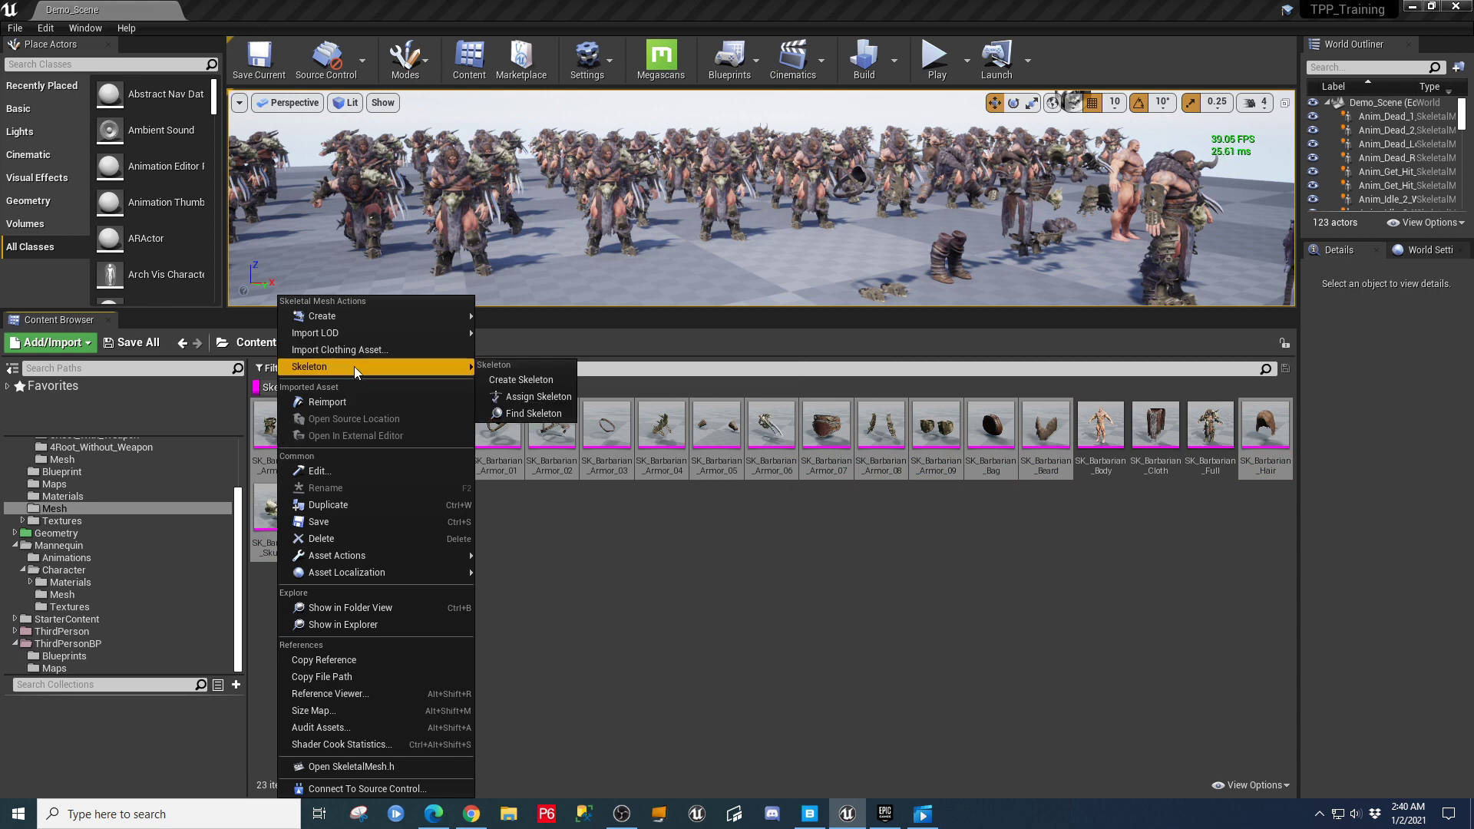
pyautogui.click(542, 397)
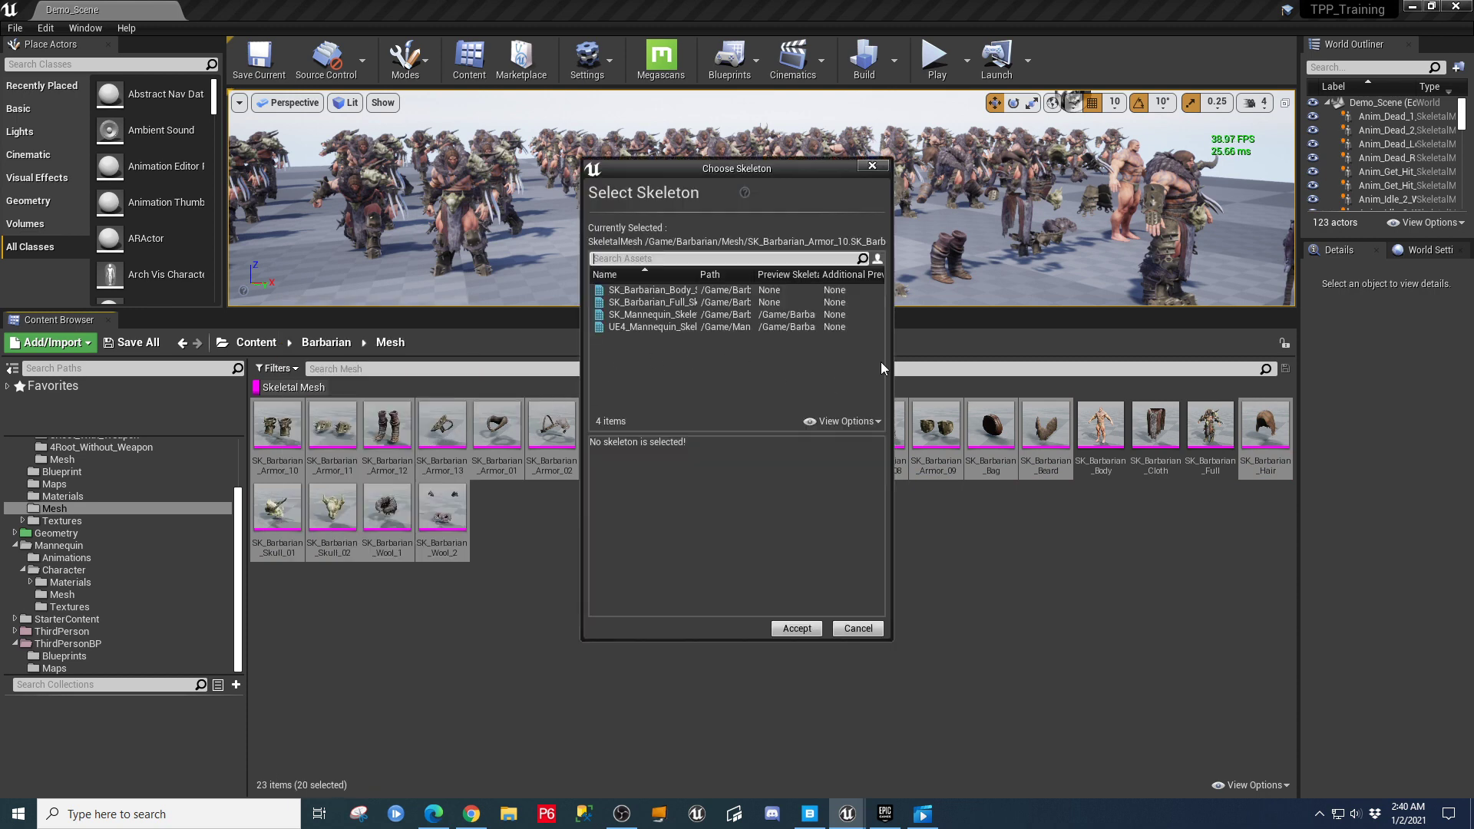
pyautogui.moveTo(892, 358); pyautogui.dragTo(1182, 357)
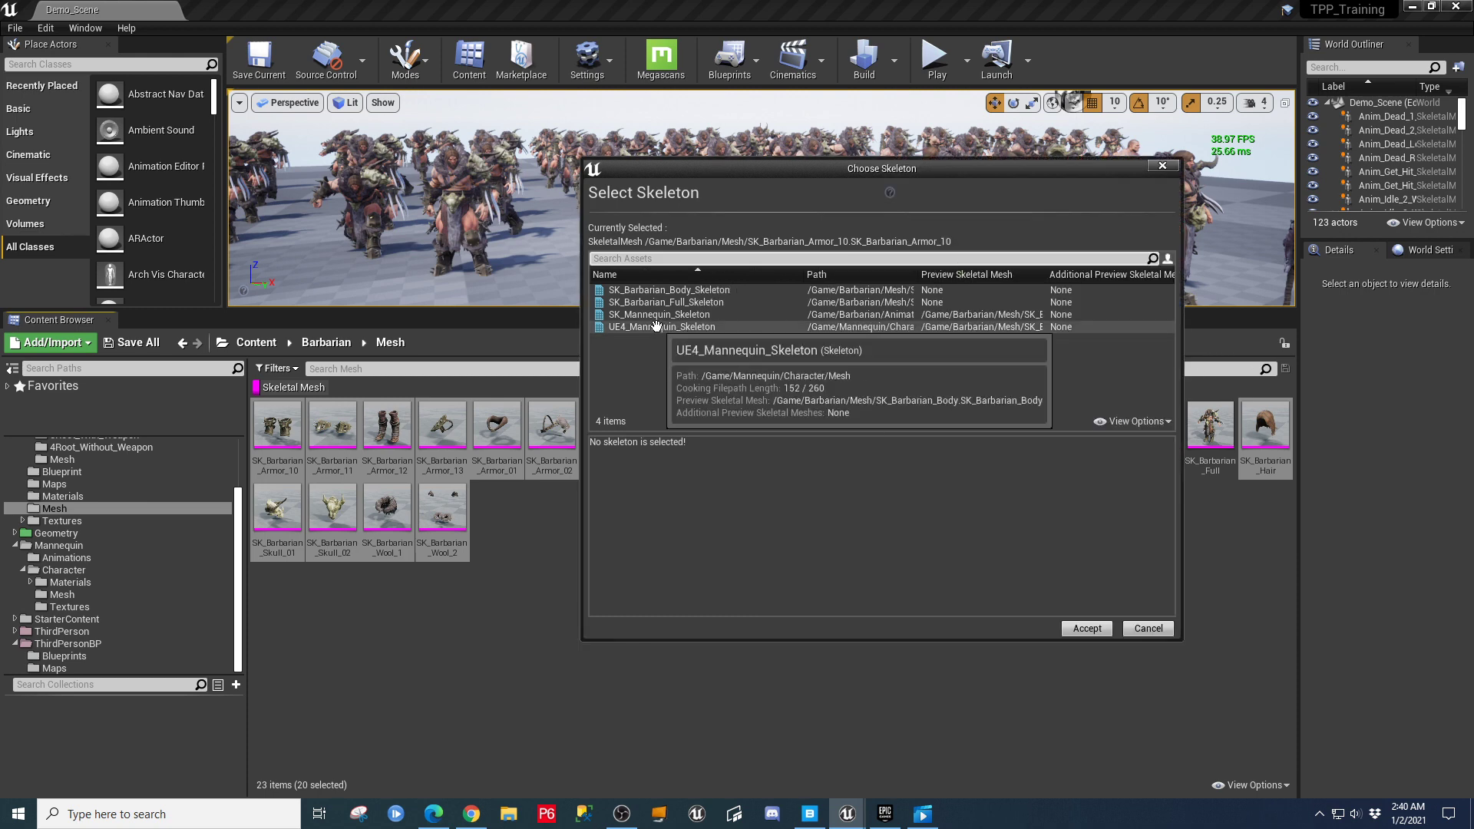
pyautogui.click(916, 327)
pyautogui.scroll(-10, 1044, 580)
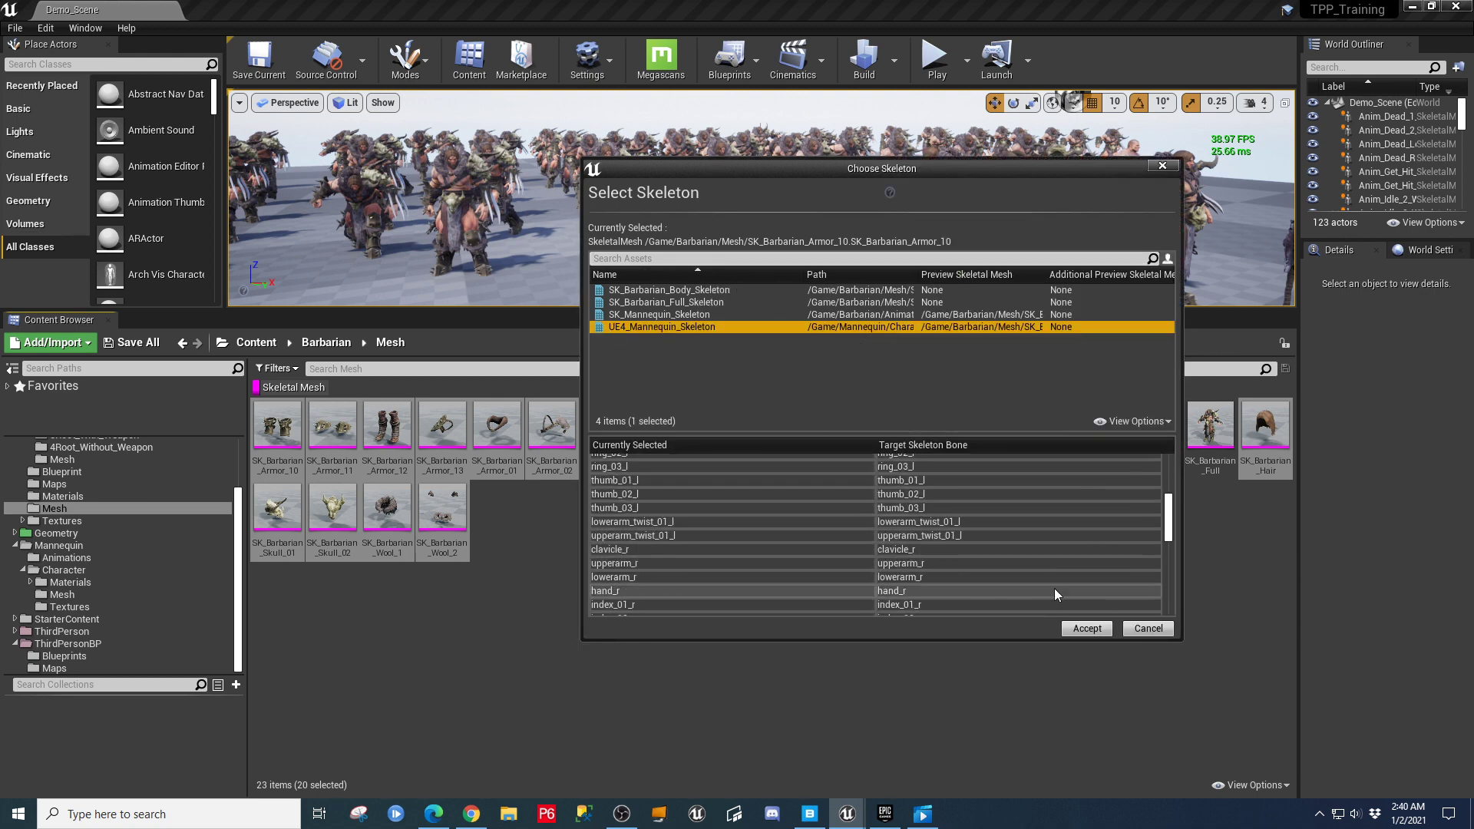
pyautogui.scroll(10, 1050, 591)
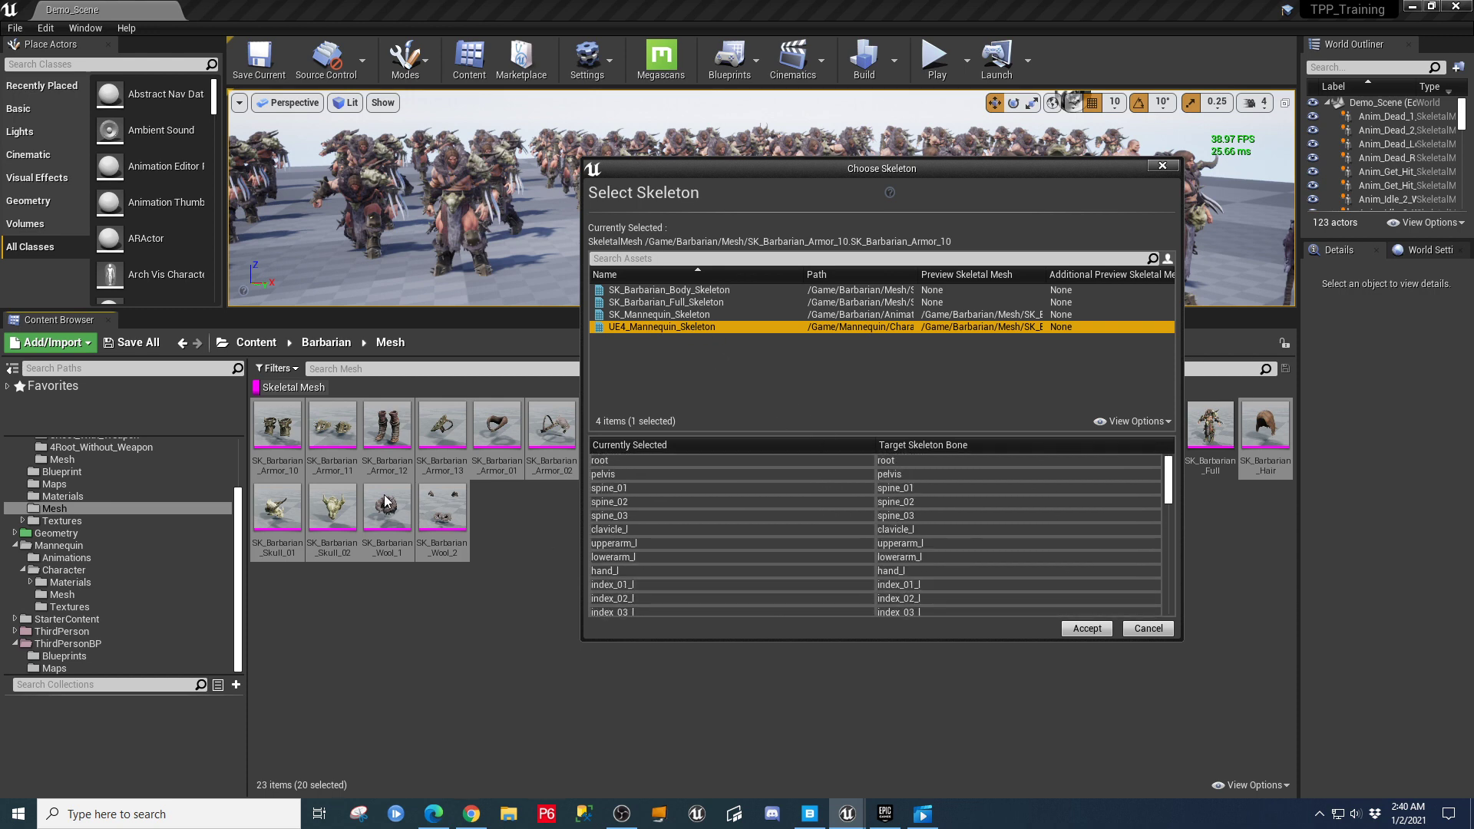
pyautogui.click(1083, 629)
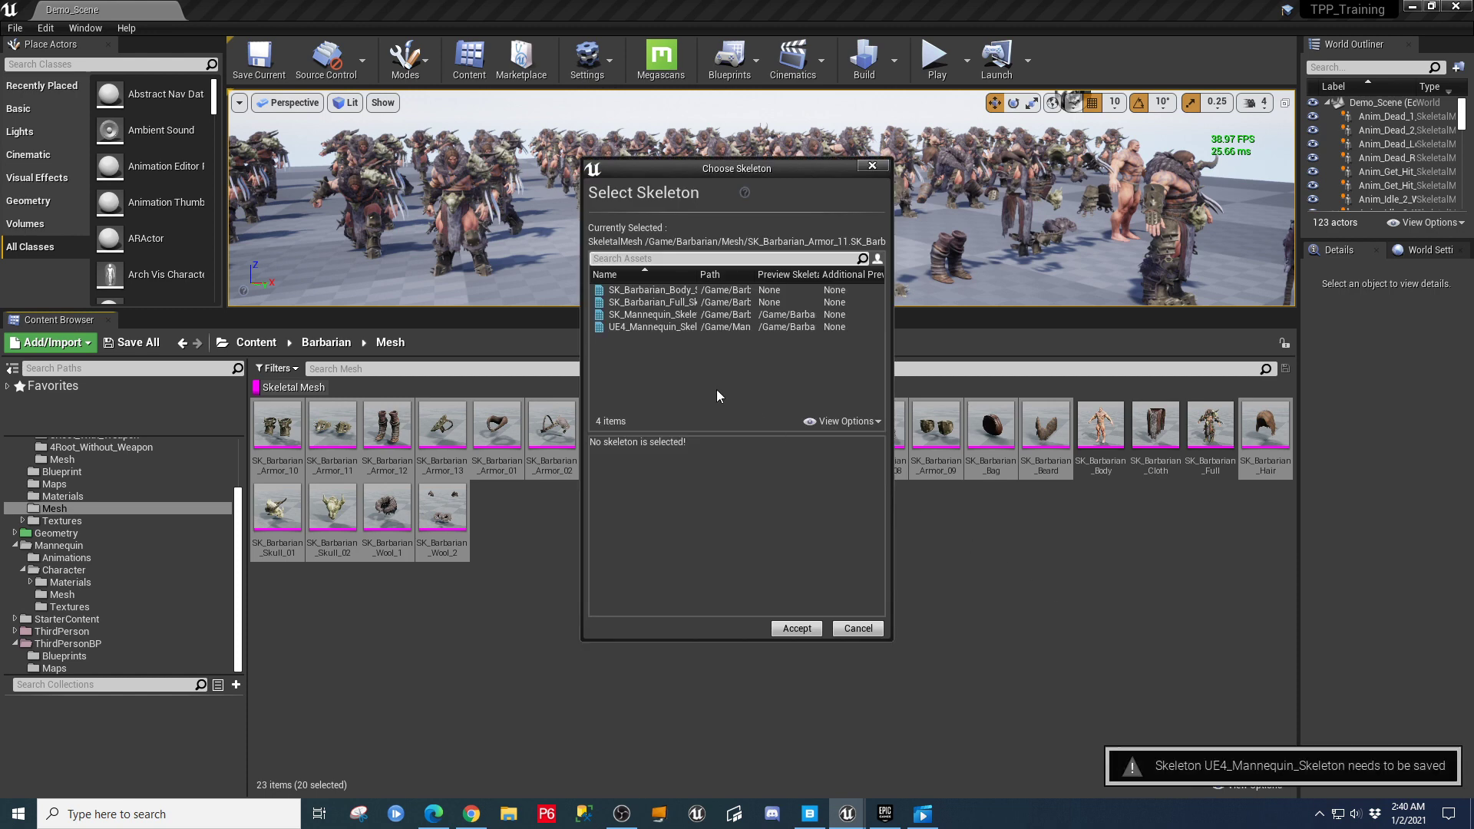
# Assign UE4_Mannequin_Skeleton to SK_Barbarian_Armor_11, Armor_12 and Armor_13.
pyautogui.click(659, 327)
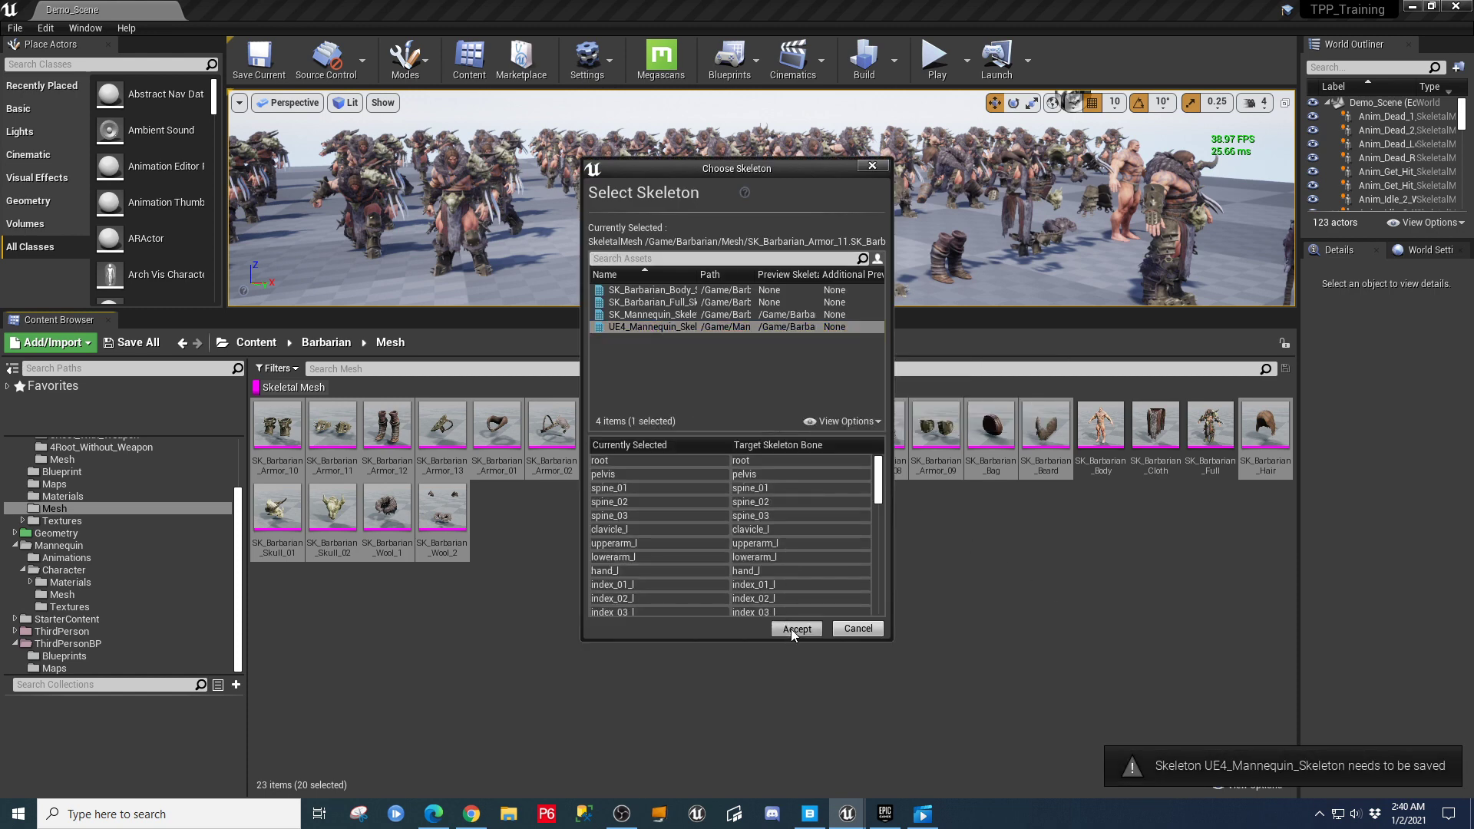
pyautogui.click(790, 628)
pyautogui.click(649, 327)
pyautogui.click(795, 628)
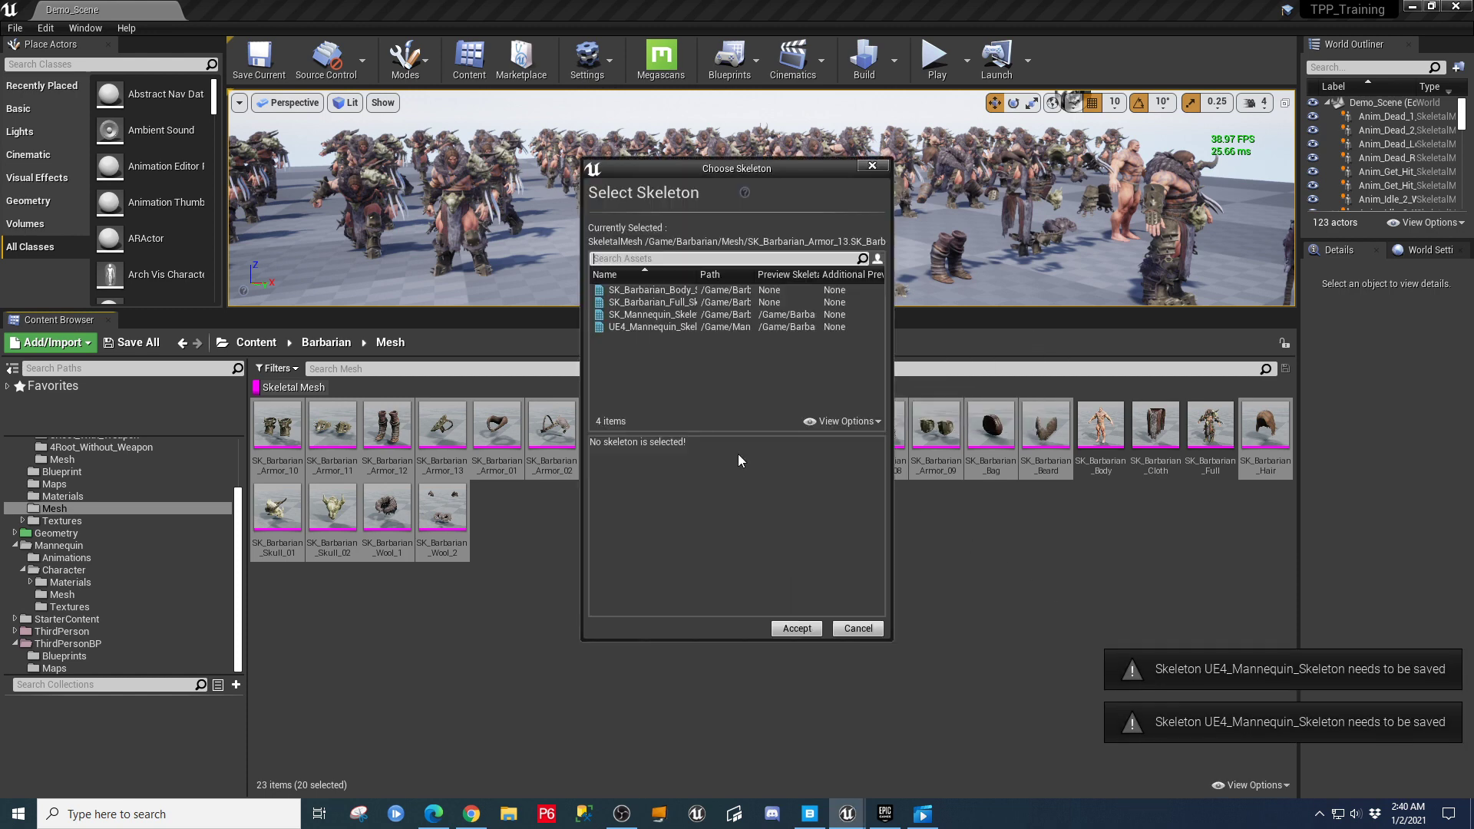
pyautogui.click(678, 327)
pyautogui.click(797, 628)
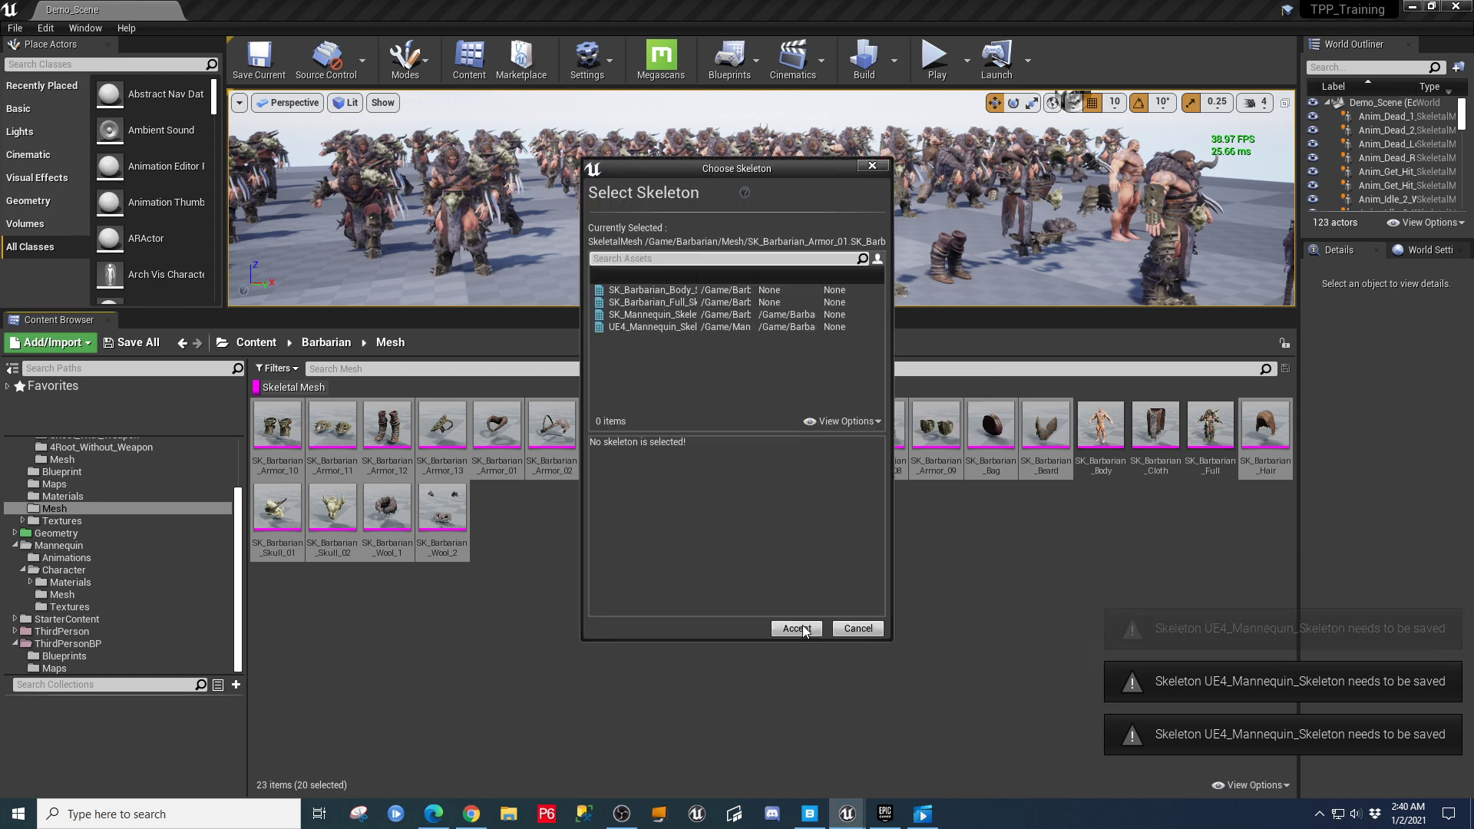
# Assign UE4_Mannequin_Skeleton to SK_Barbarian_Armor_01, Armor_02 and Armor_03.
pyautogui.click(659, 327)
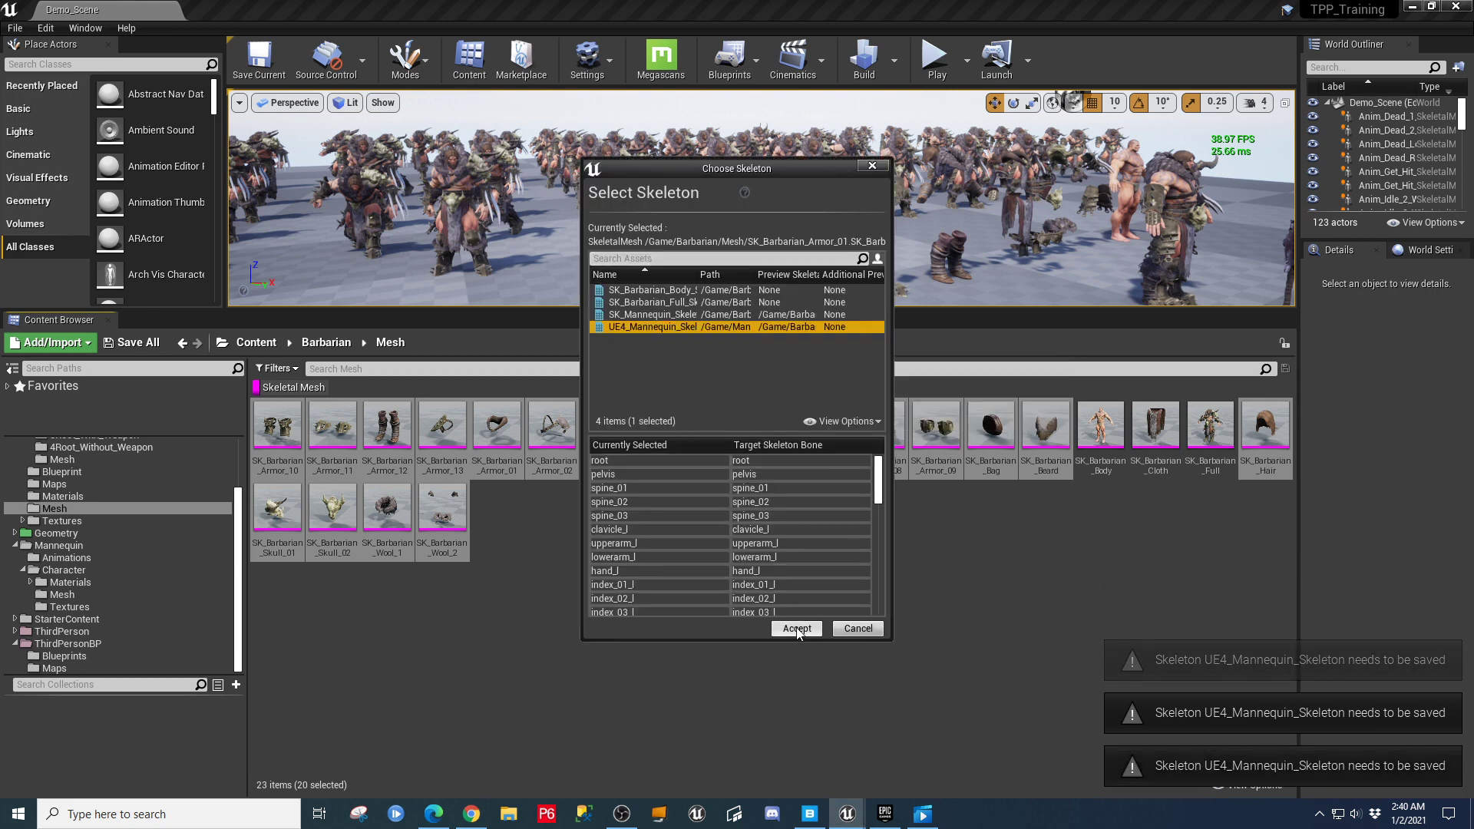
pyautogui.click(797, 628)
pyautogui.click(672, 327)
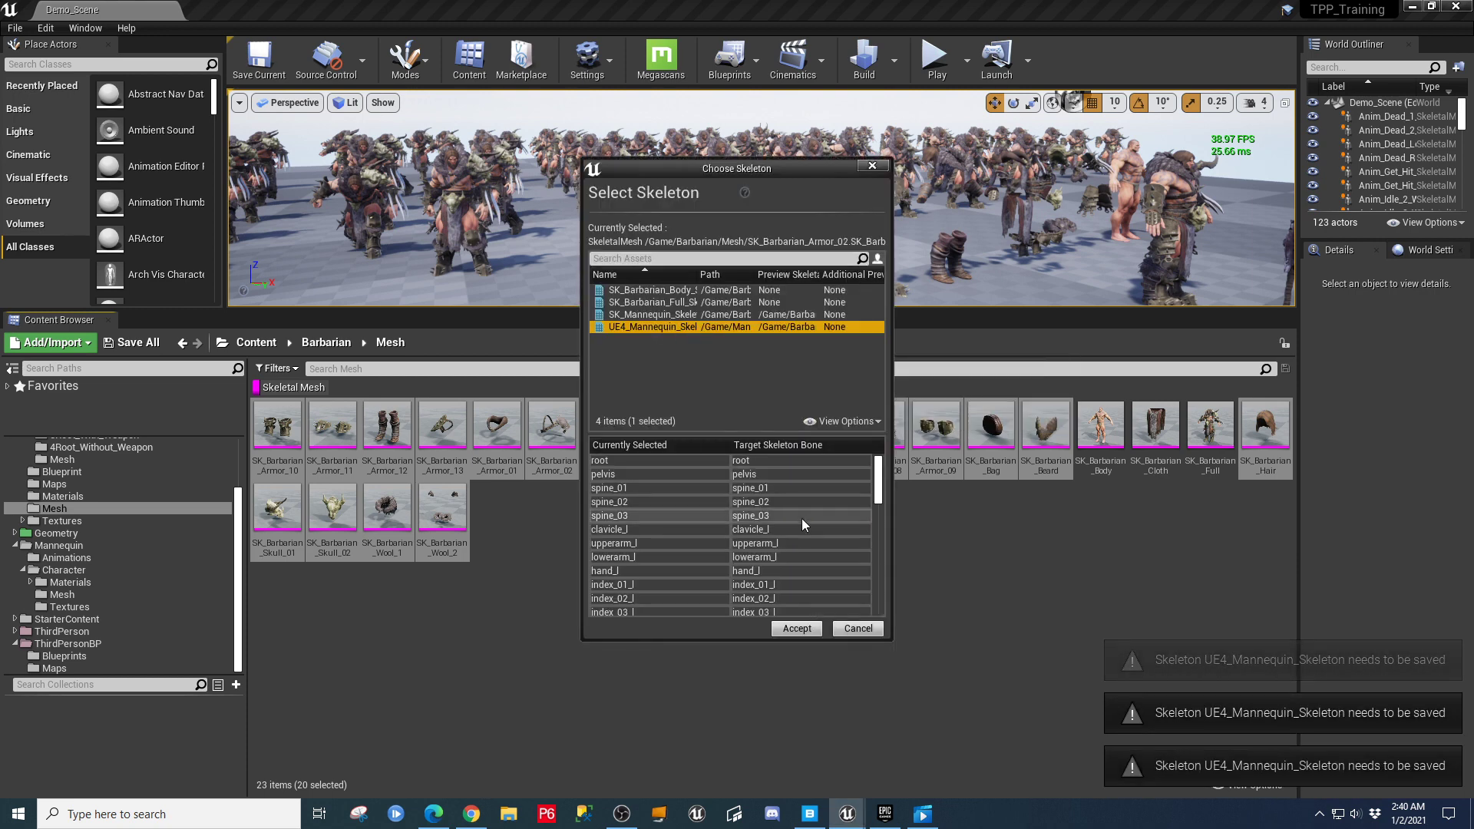
pyautogui.click(802, 629)
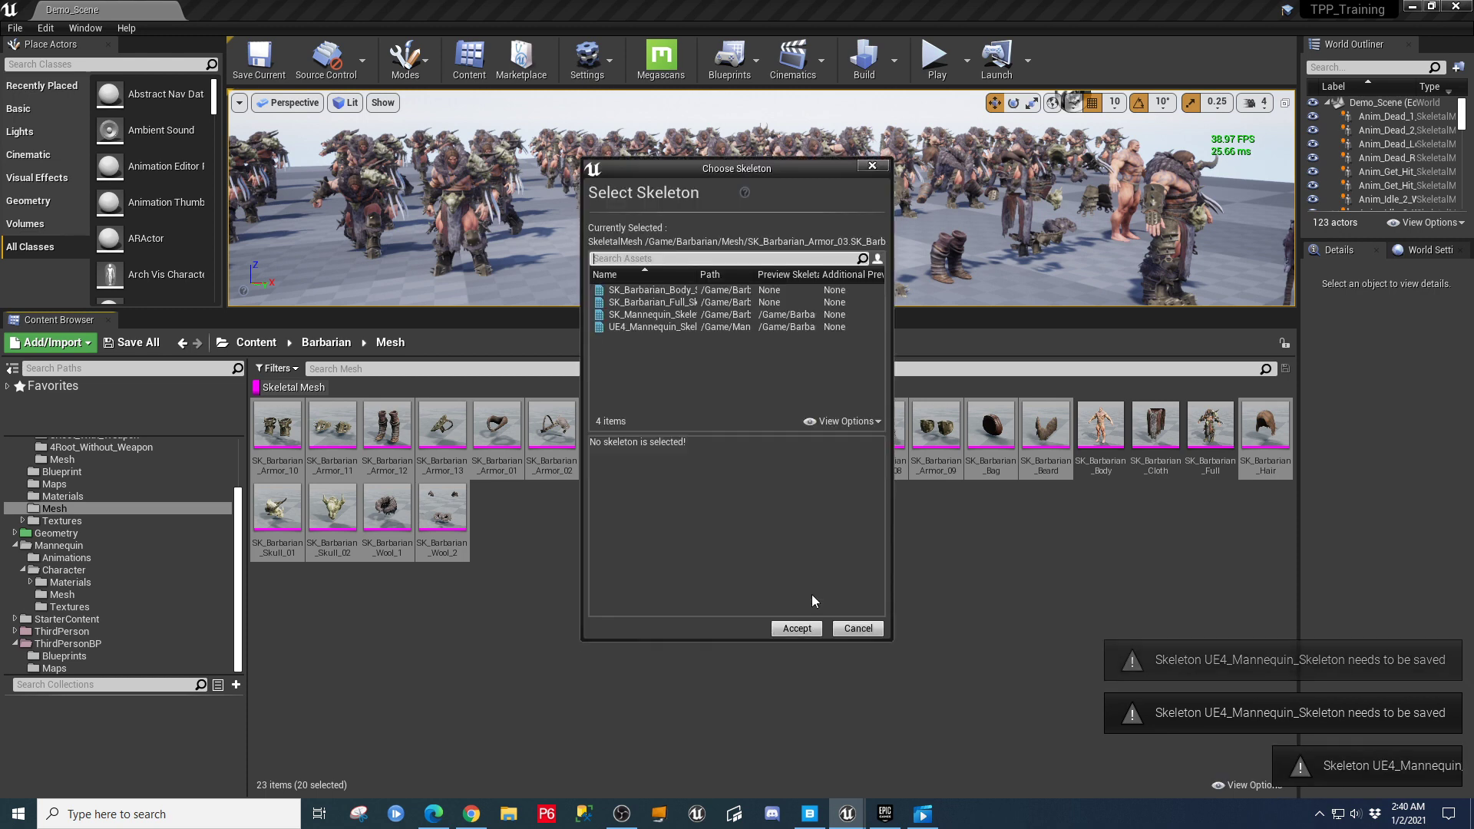
pyautogui.click(667, 327)
pyautogui.click(792, 631)
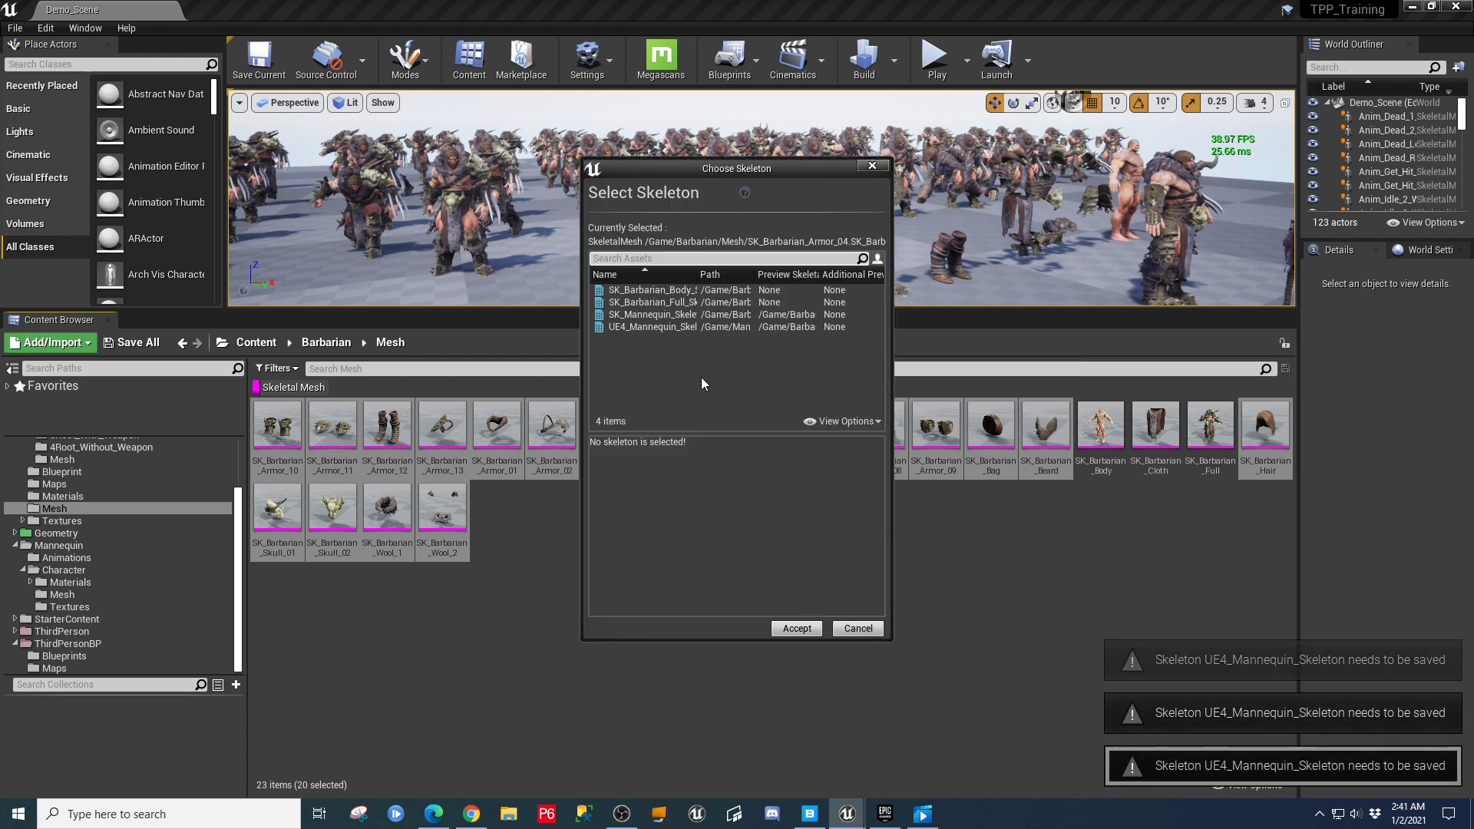
# Assign UE4_Mannequin_Skeleton to SK_Barbarian_Armor_04, Armor_05 and Armor_06.
pyautogui.click(729, 326)
pyautogui.click(805, 626)
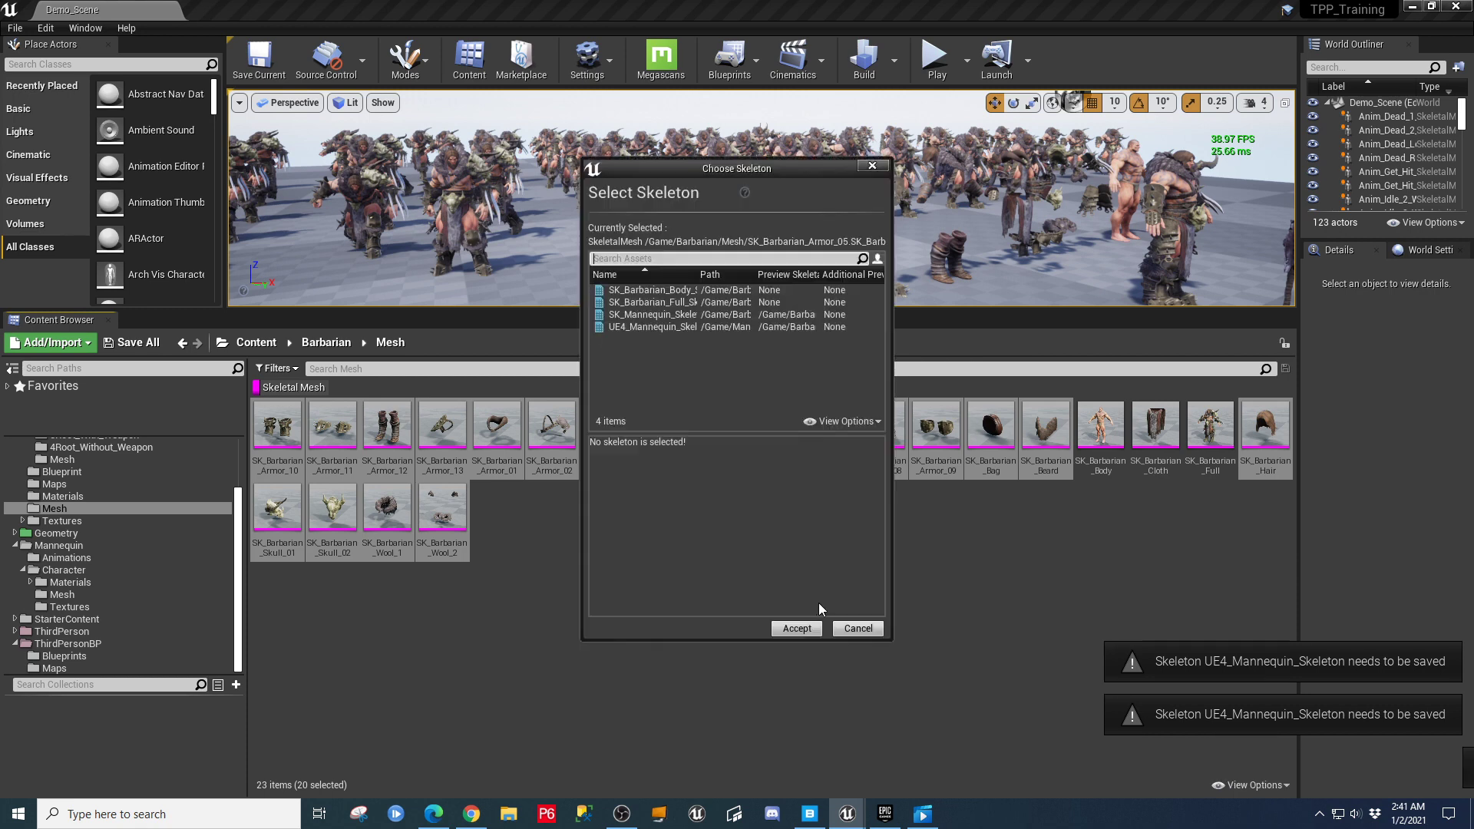
pyautogui.click(711, 327)
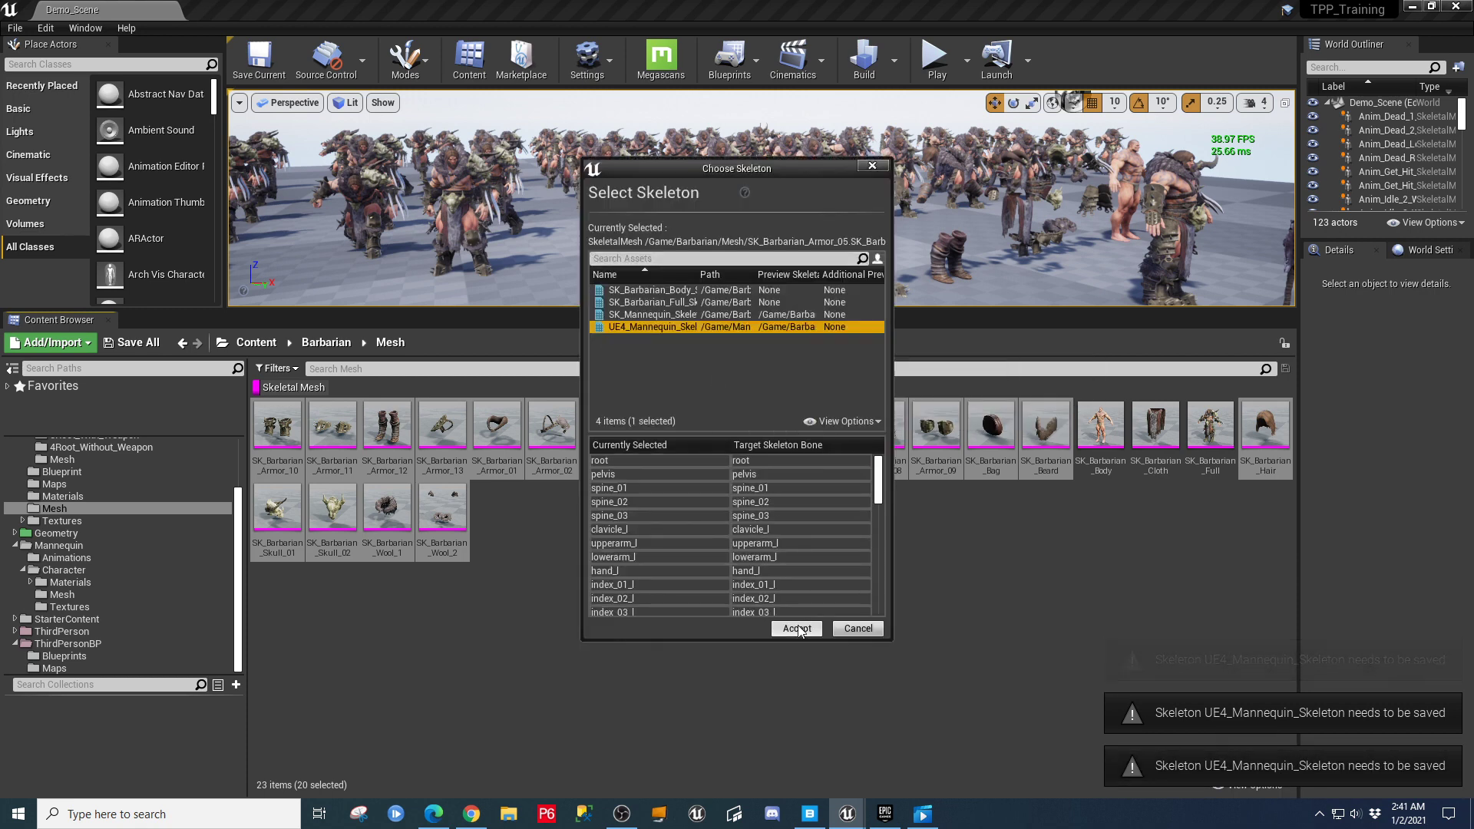
pyautogui.click(798, 630)
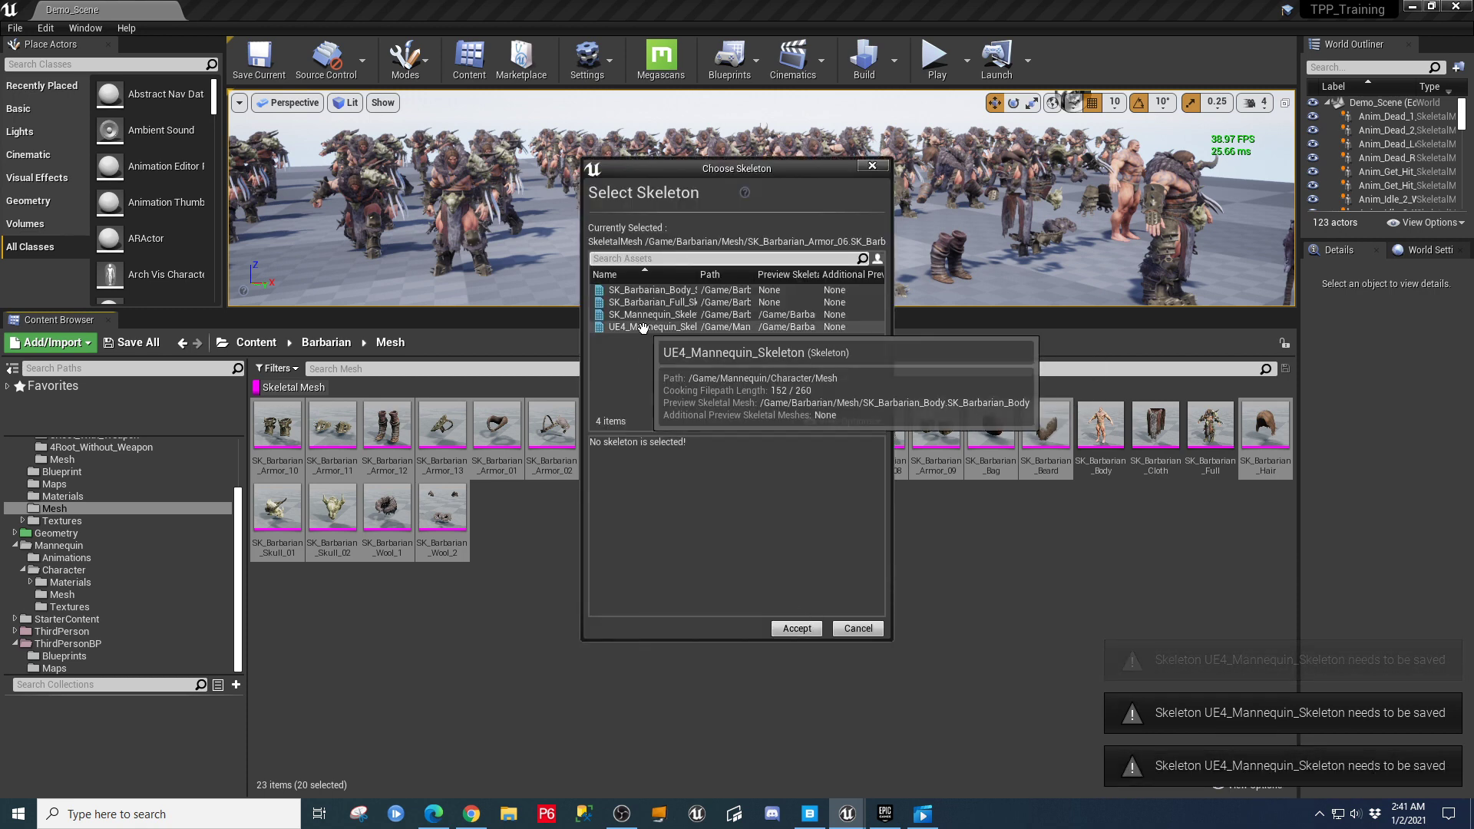
pyautogui.click(645, 327)
pyautogui.click(787, 629)
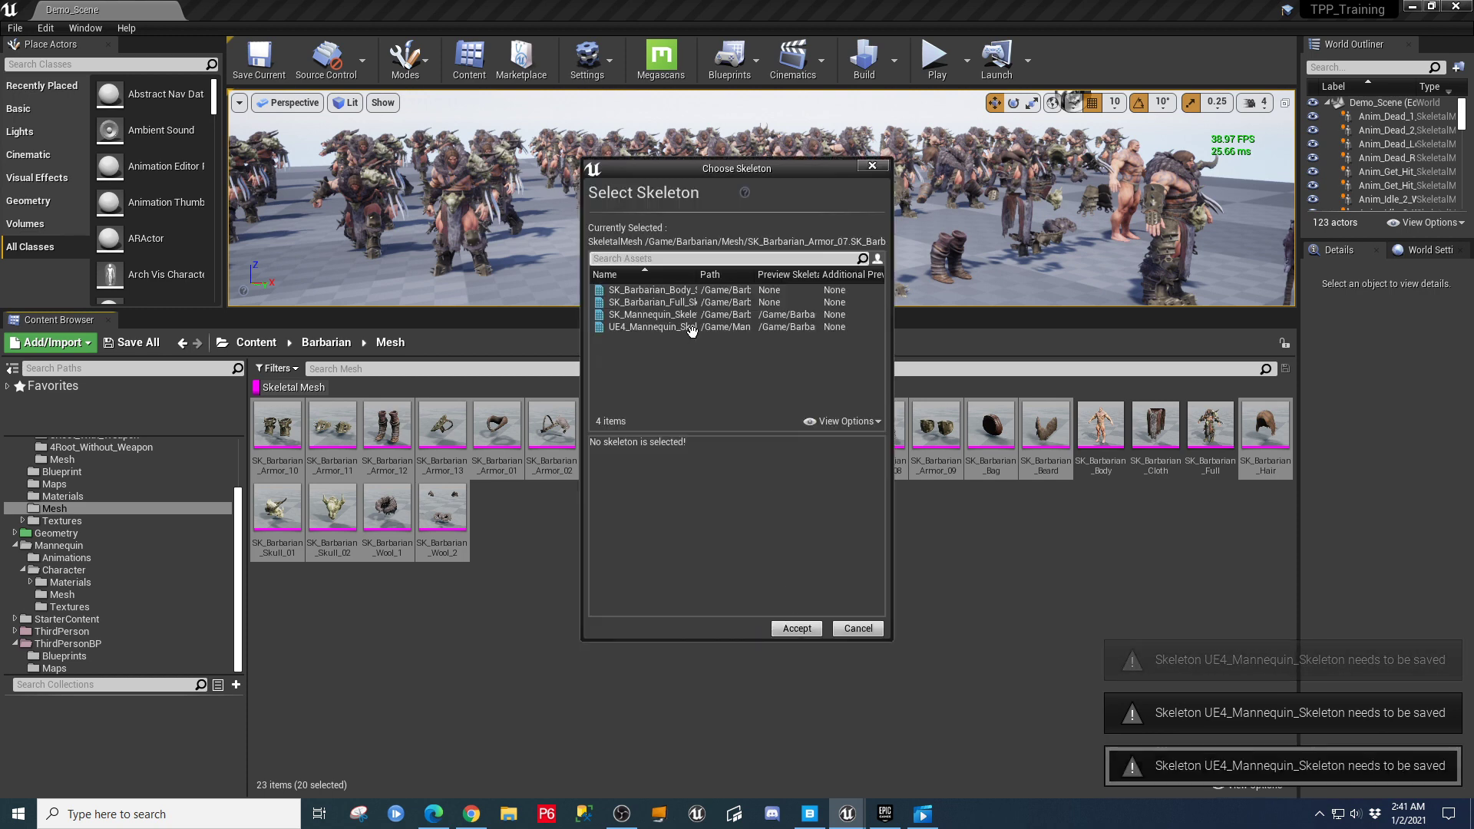
# Assign UE4_Mannequin_Skeleton to SK_Barbarian_Armor_07, Armor_08 and Armor_09.
pyautogui.click(652, 327)
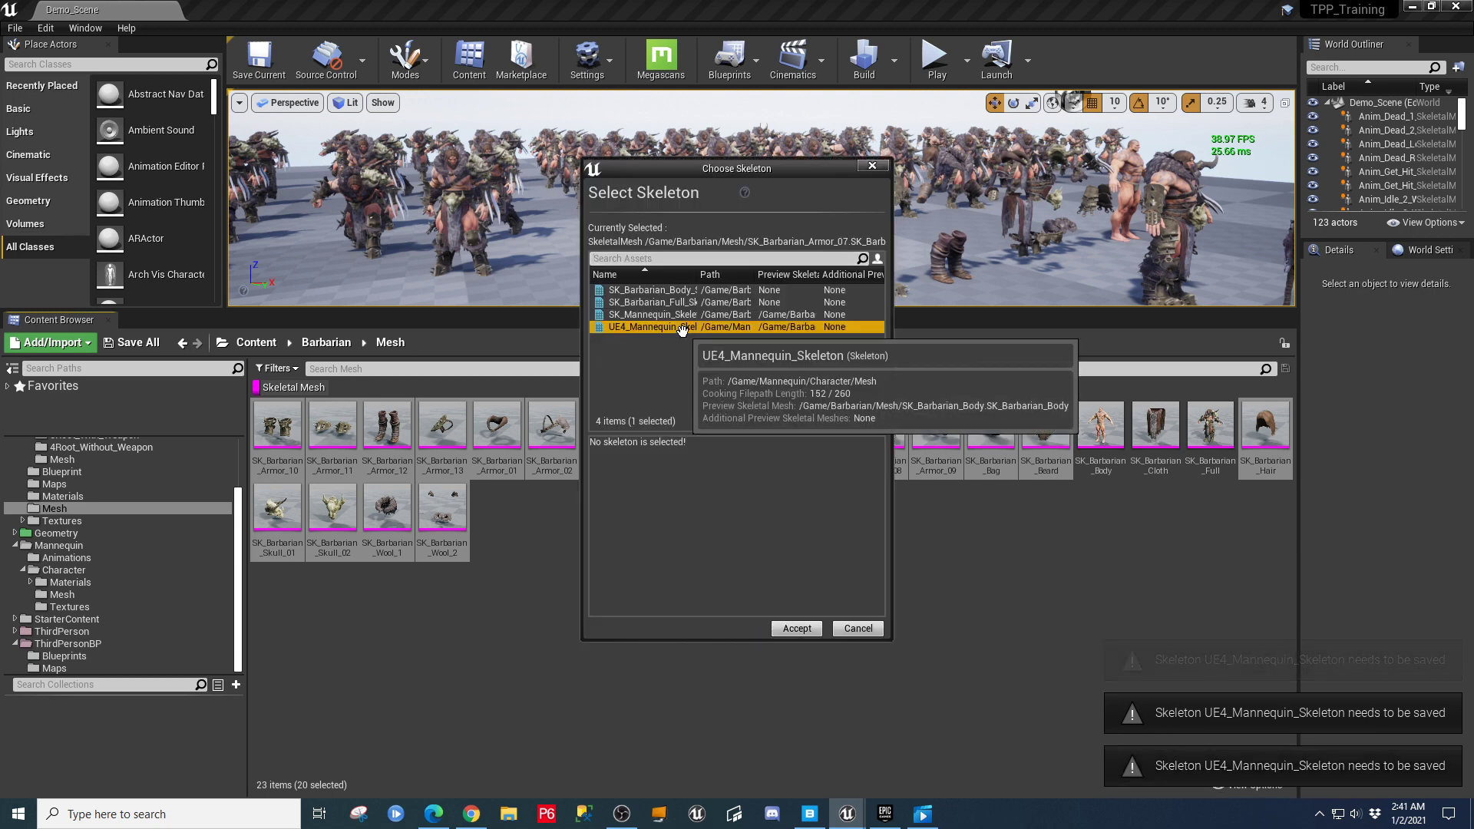
pyautogui.click(797, 629)
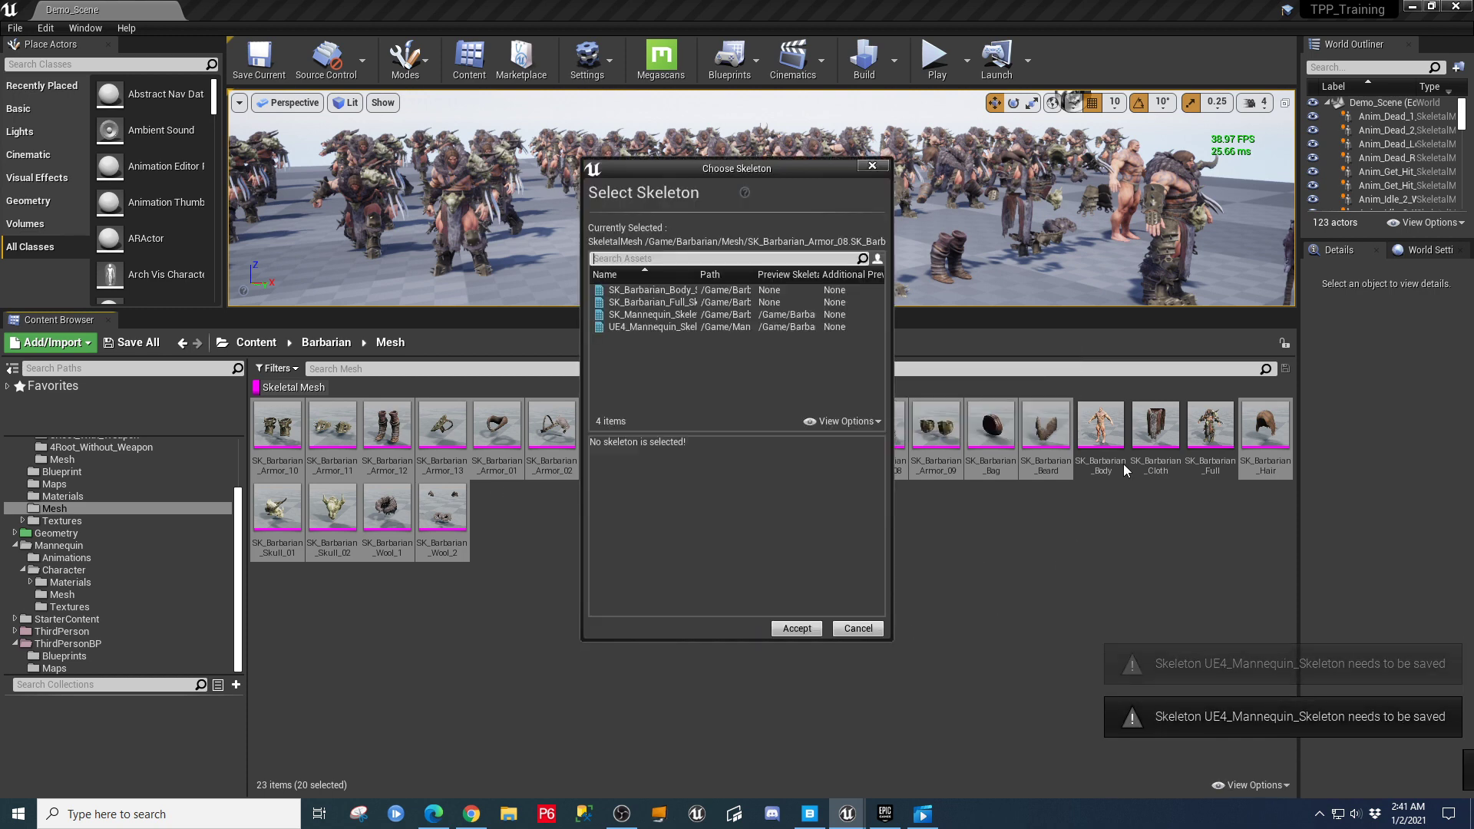
pyautogui.click(657, 326)
pyautogui.click(795, 629)
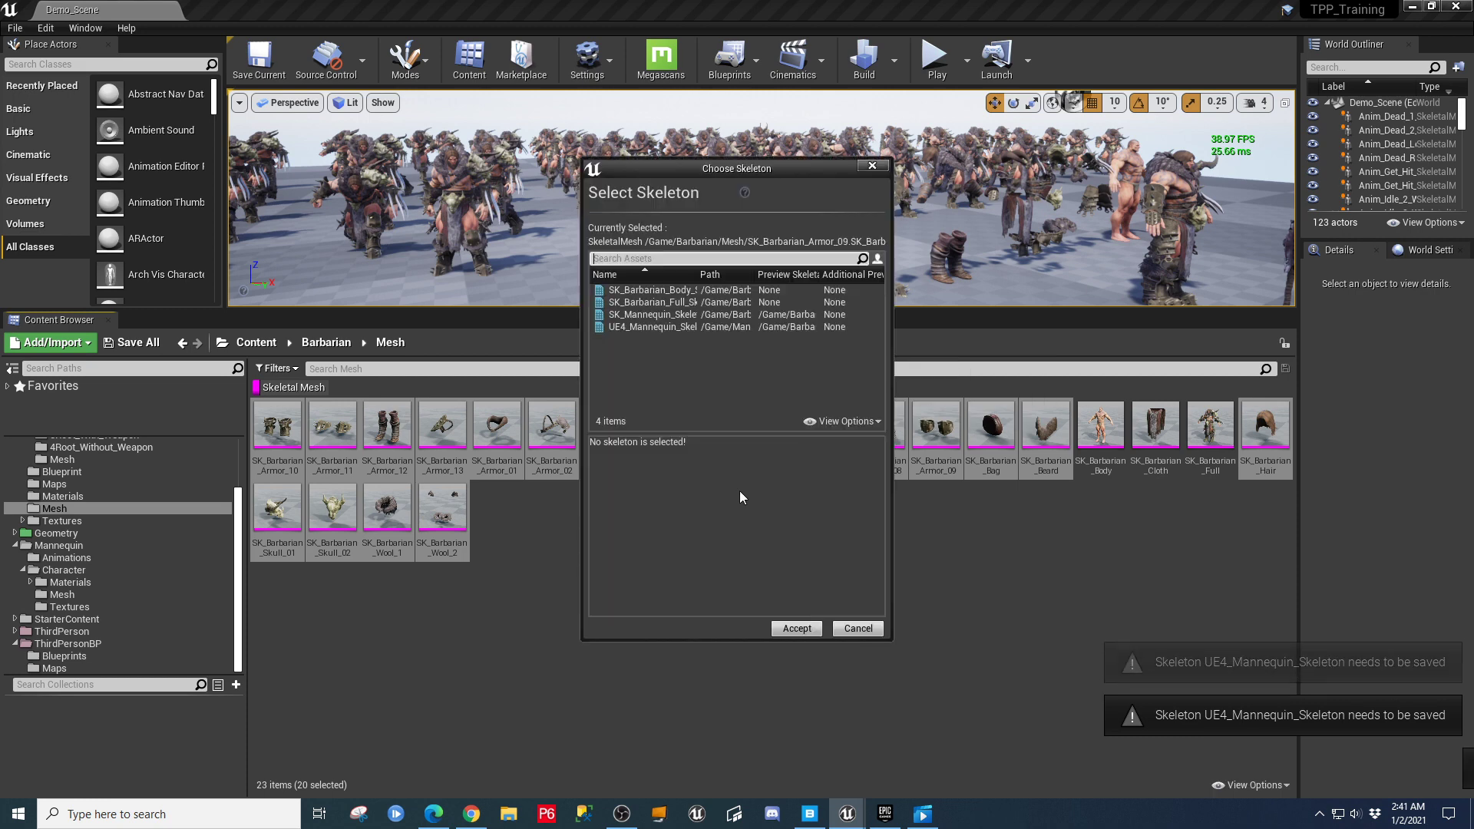
pyautogui.click(661, 326)
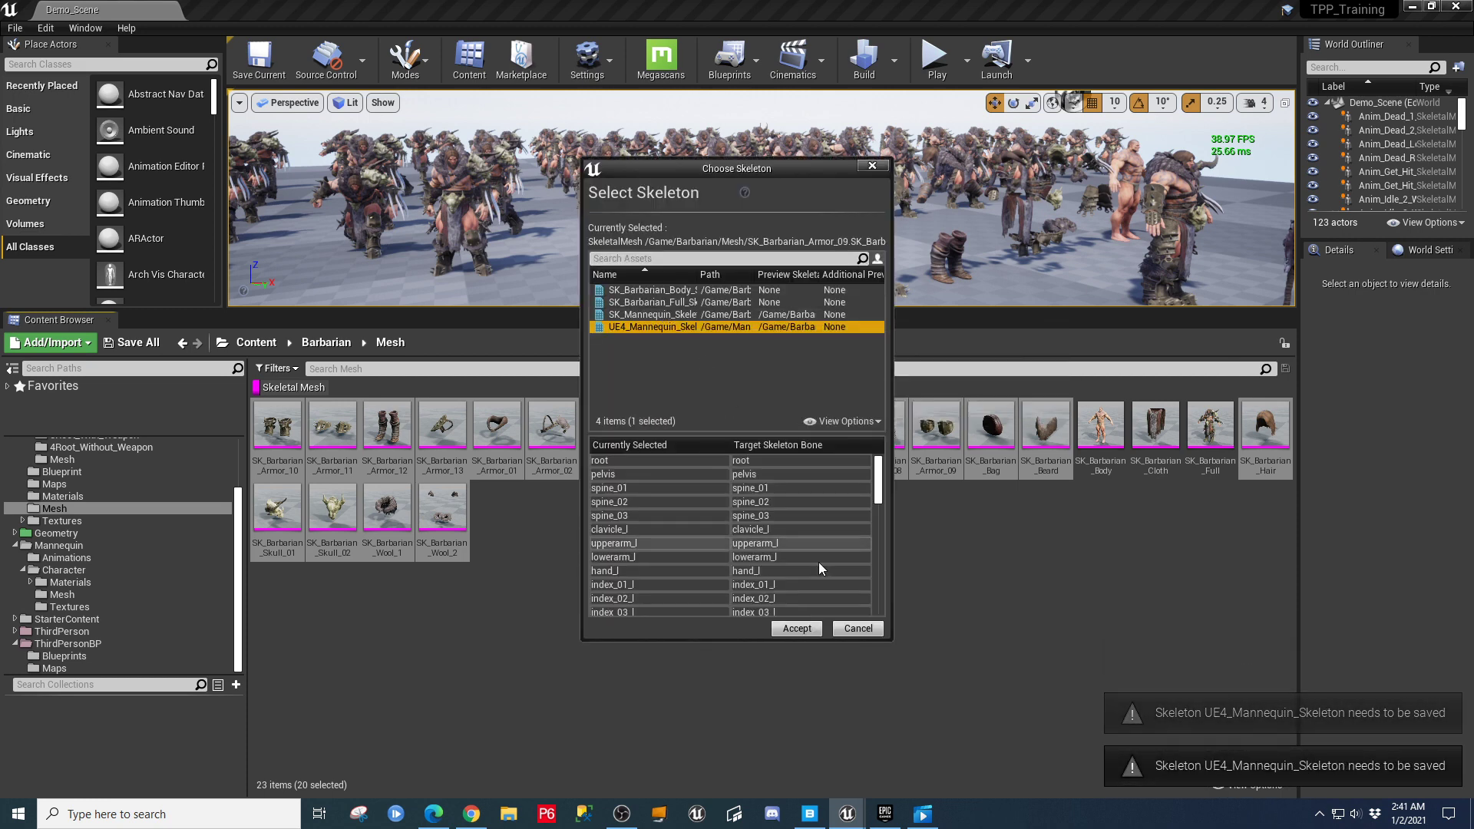
pyautogui.click(796, 629)
# Assign UE4_Mannequin_Skeleton to the SK_Barbarian_Bag, SK_Barbarian_Beard and SK_Barbarian_Hair meshes.
pyautogui.click(660, 326)
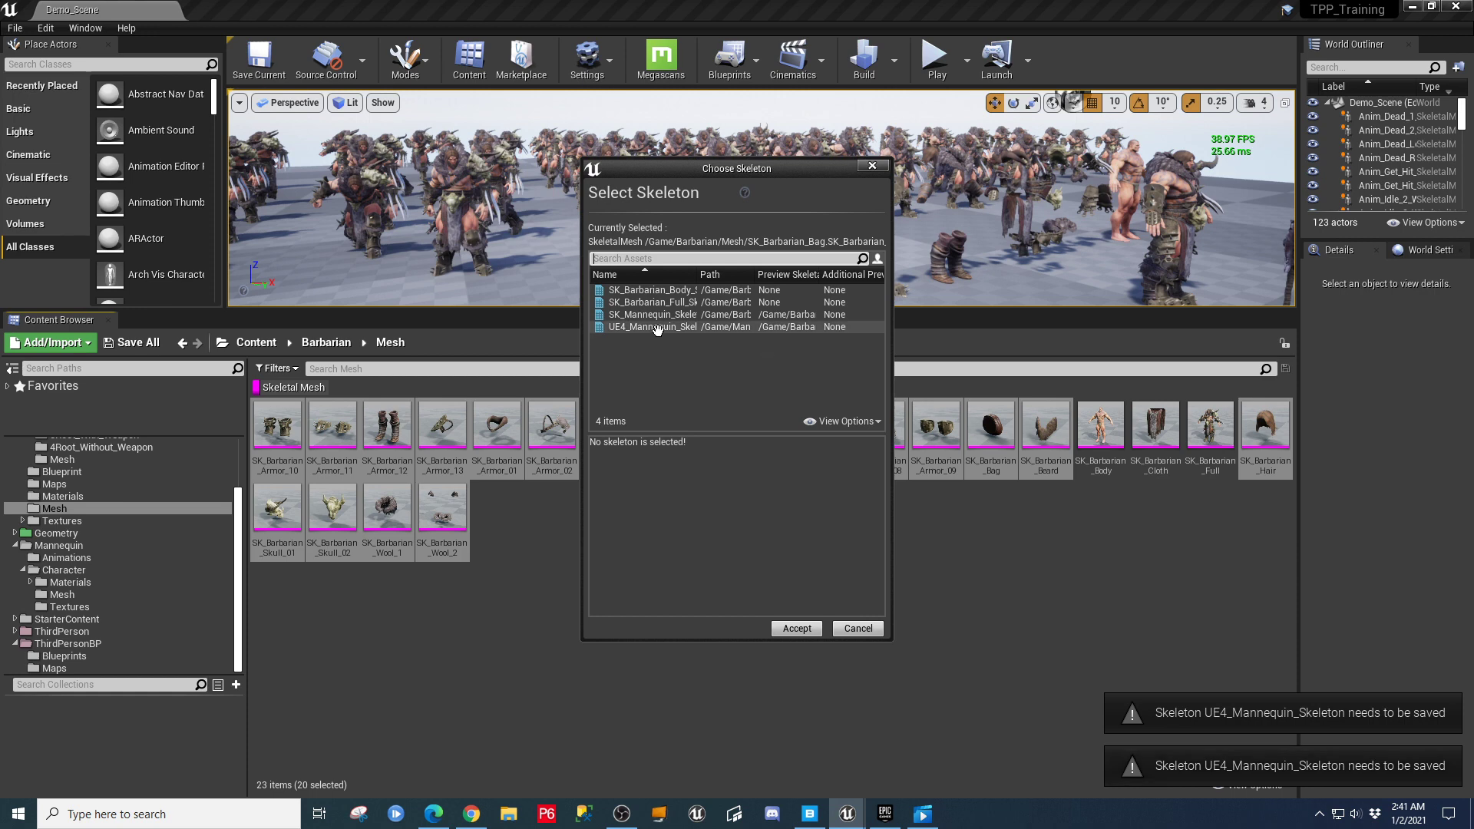
pyautogui.click(797, 629)
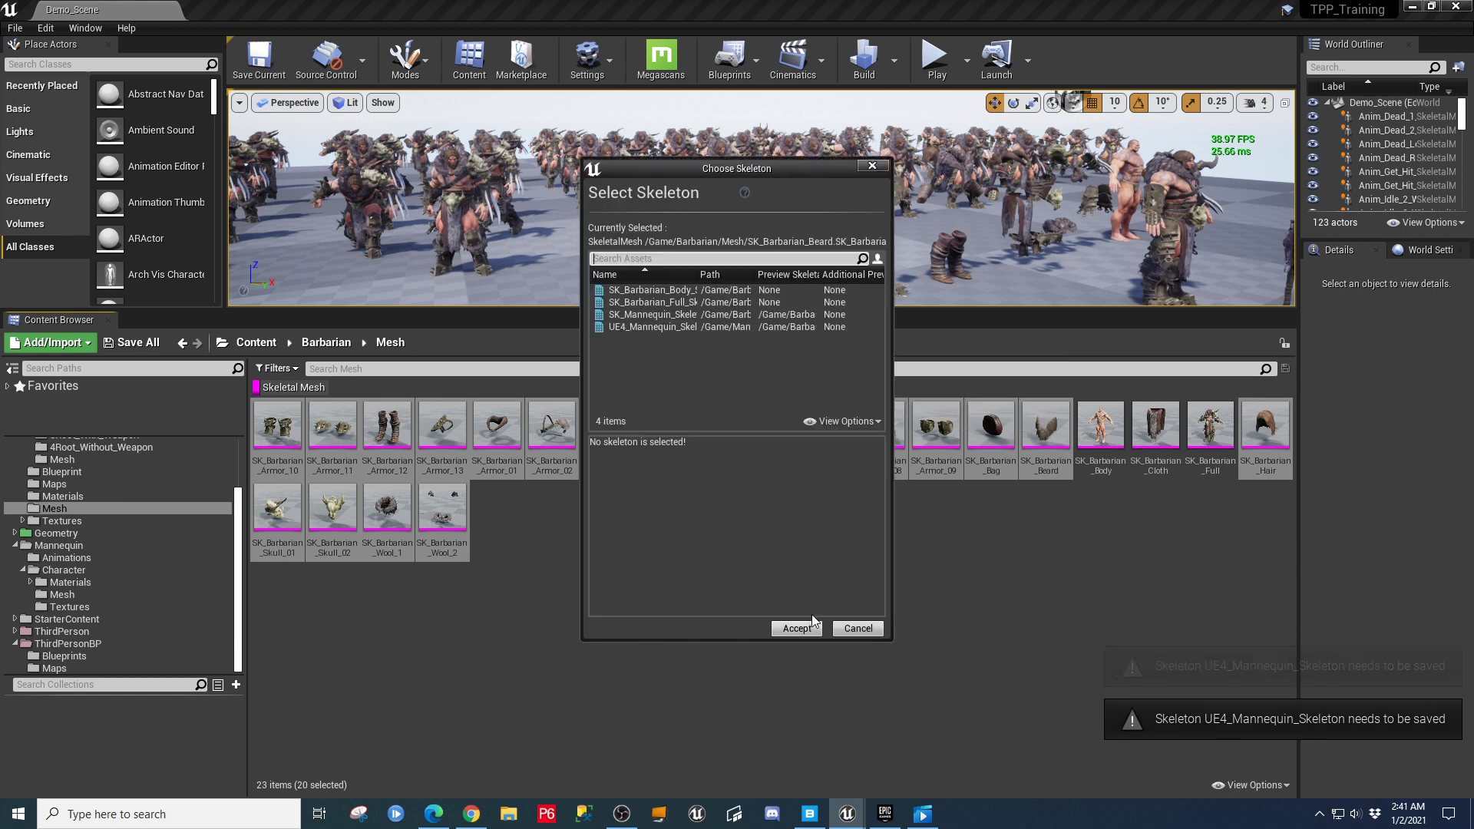
pyautogui.click(658, 326)
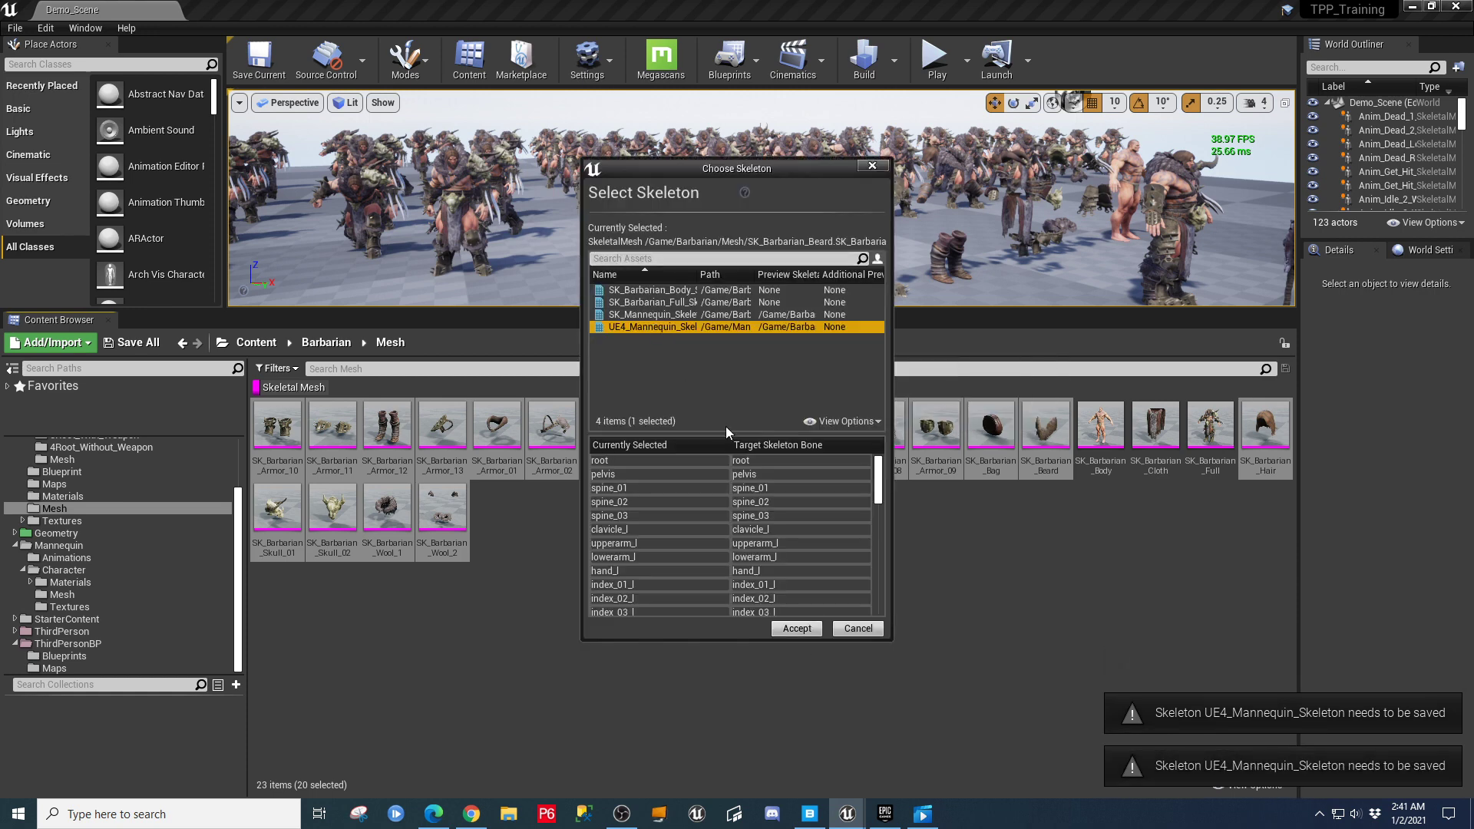
pyautogui.click(796, 628)
pyautogui.click(666, 326)
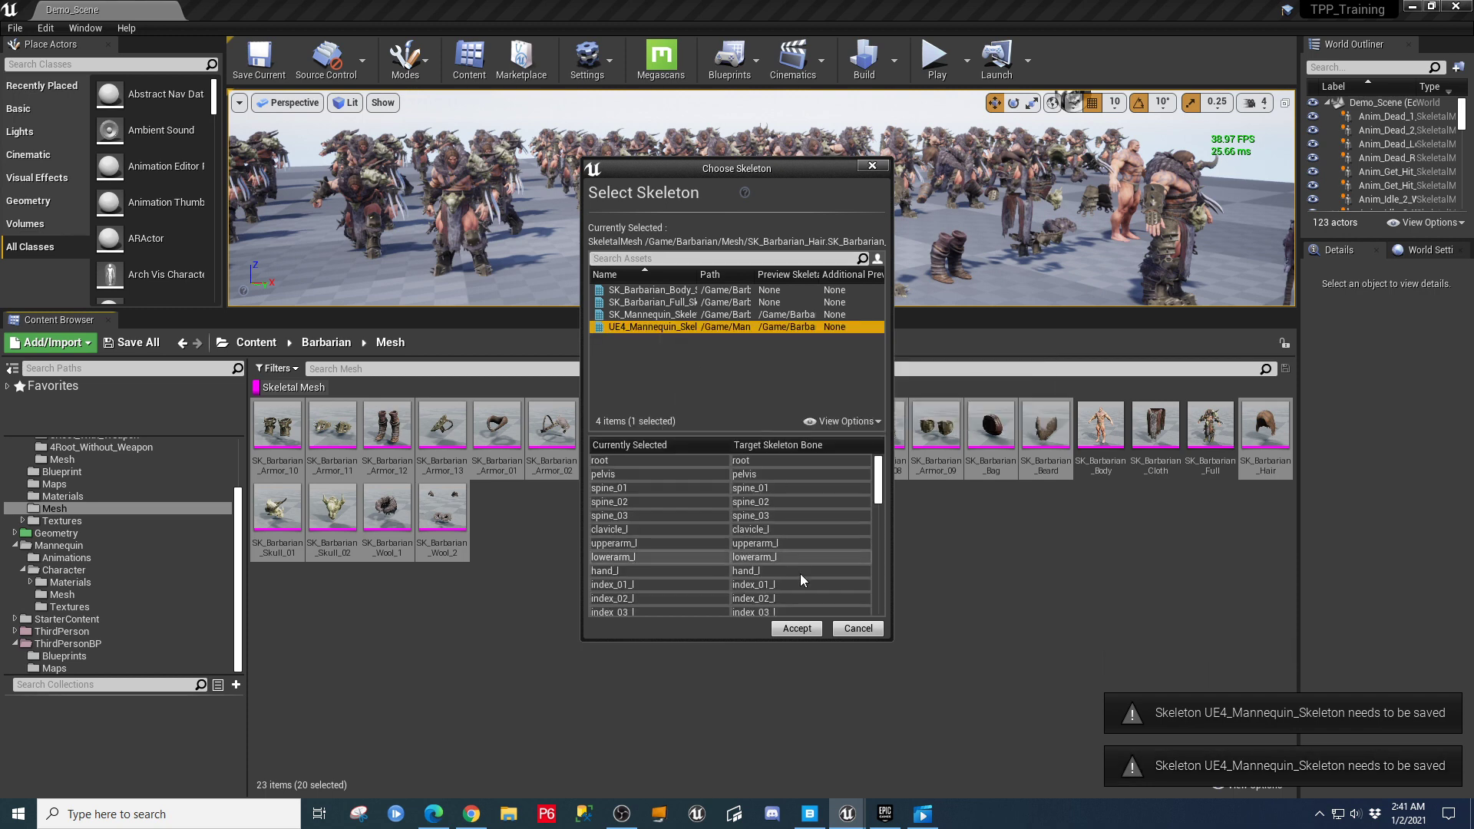
pyautogui.click(796, 629)
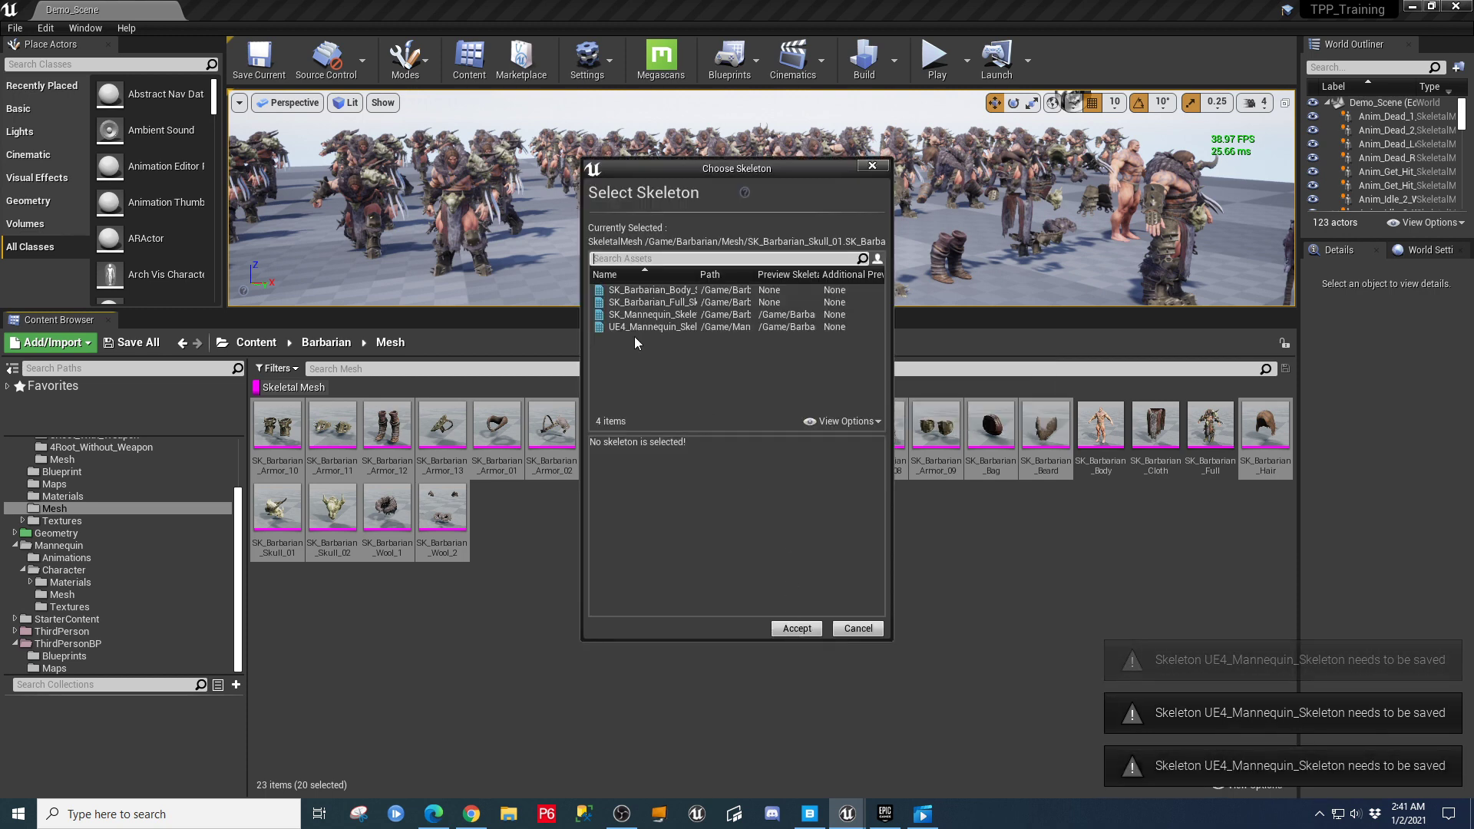
# Assign UE4_Mannequin_Skeleton to the SK_Barbarian_Skull_01, Skull_02, Wool_1 and Wool_2 meshes.
pyautogui.click(630, 326)
pyautogui.click(796, 629)
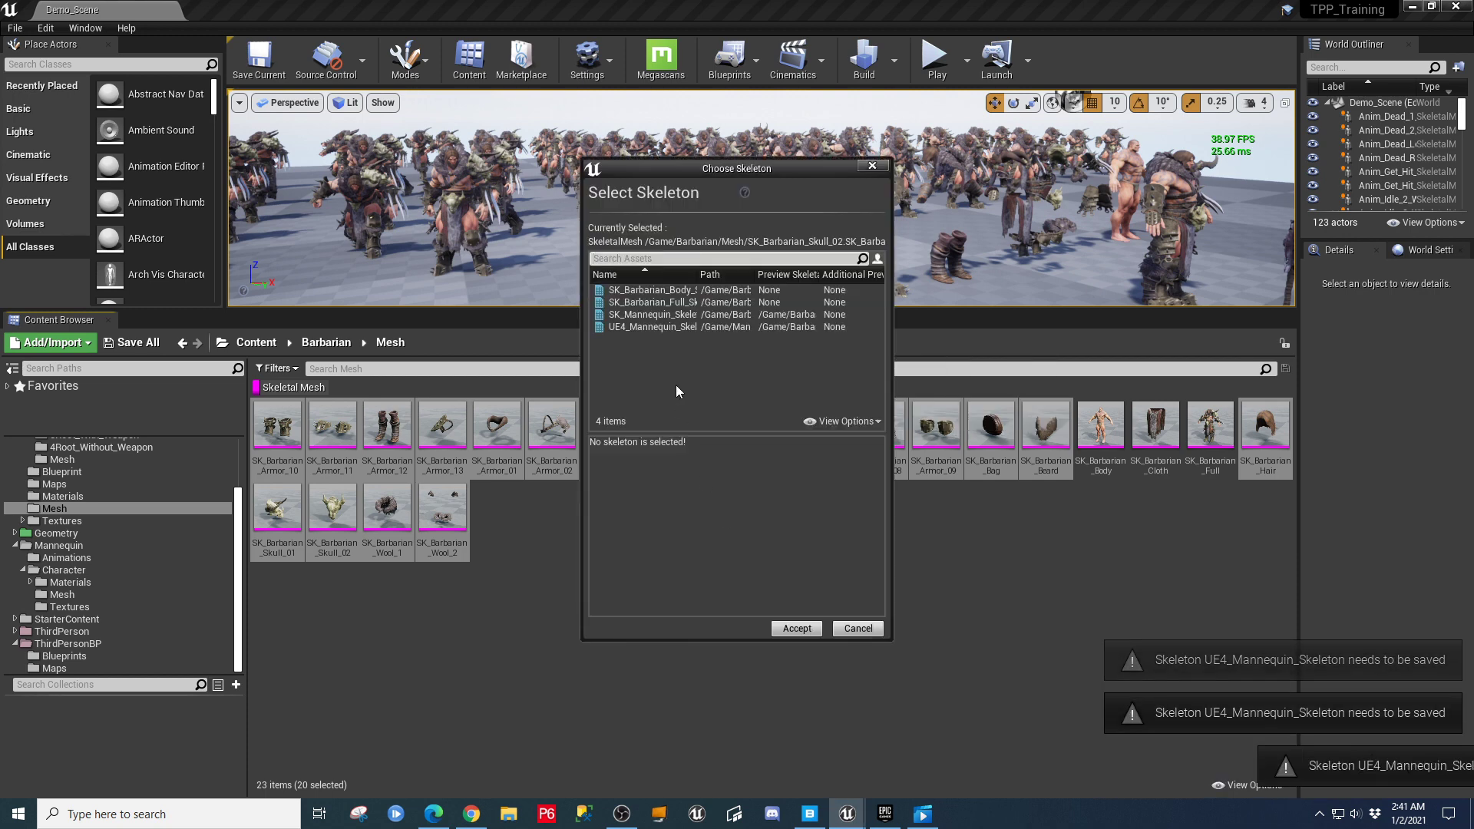
pyautogui.click(660, 326)
pyautogui.click(787, 633)
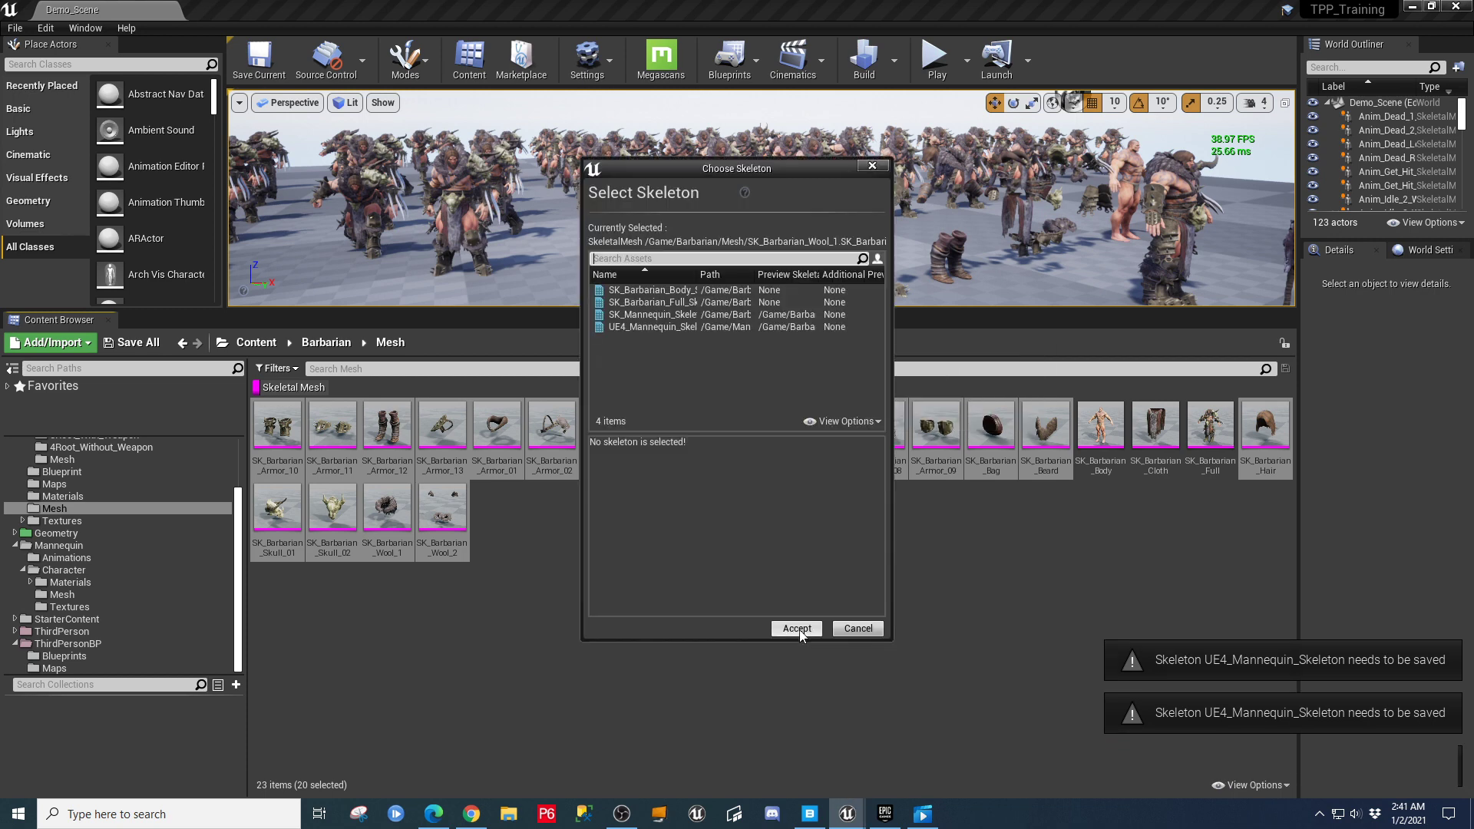
pyautogui.click(652, 327)
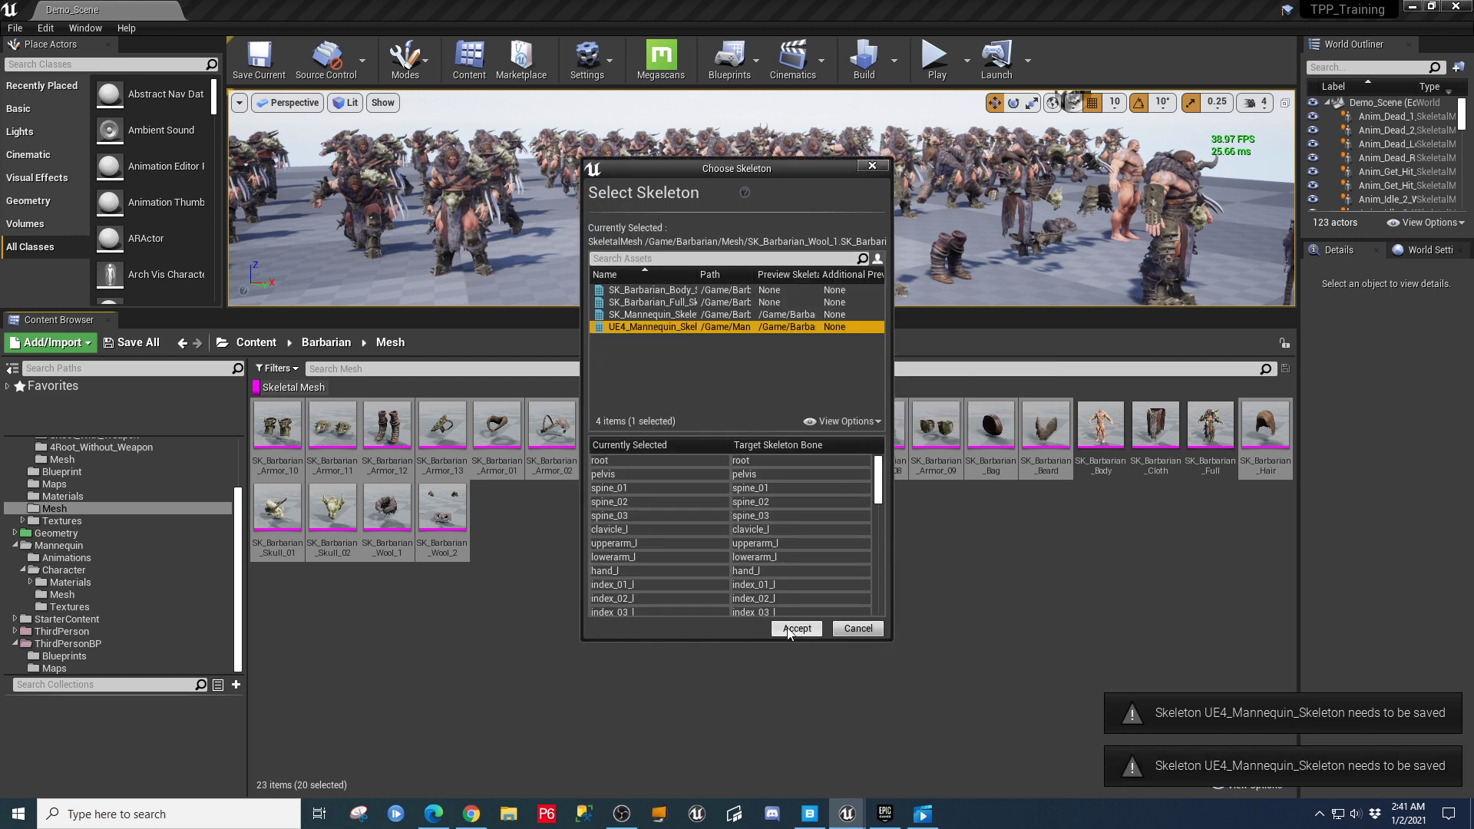
pyautogui.click(796, 629)
pyautogui.click(660, 327)
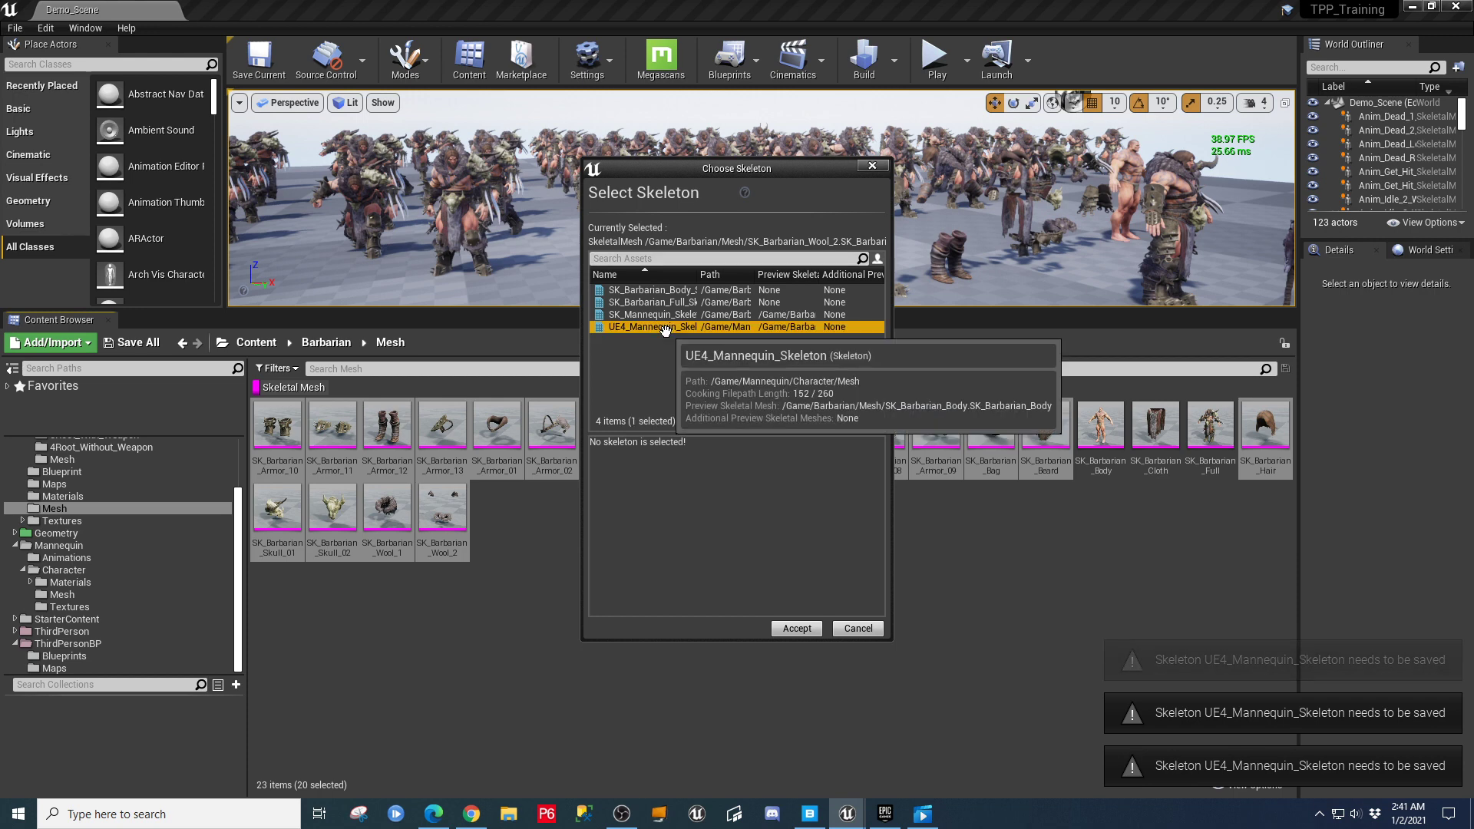
pyautogui.click(791, 627)
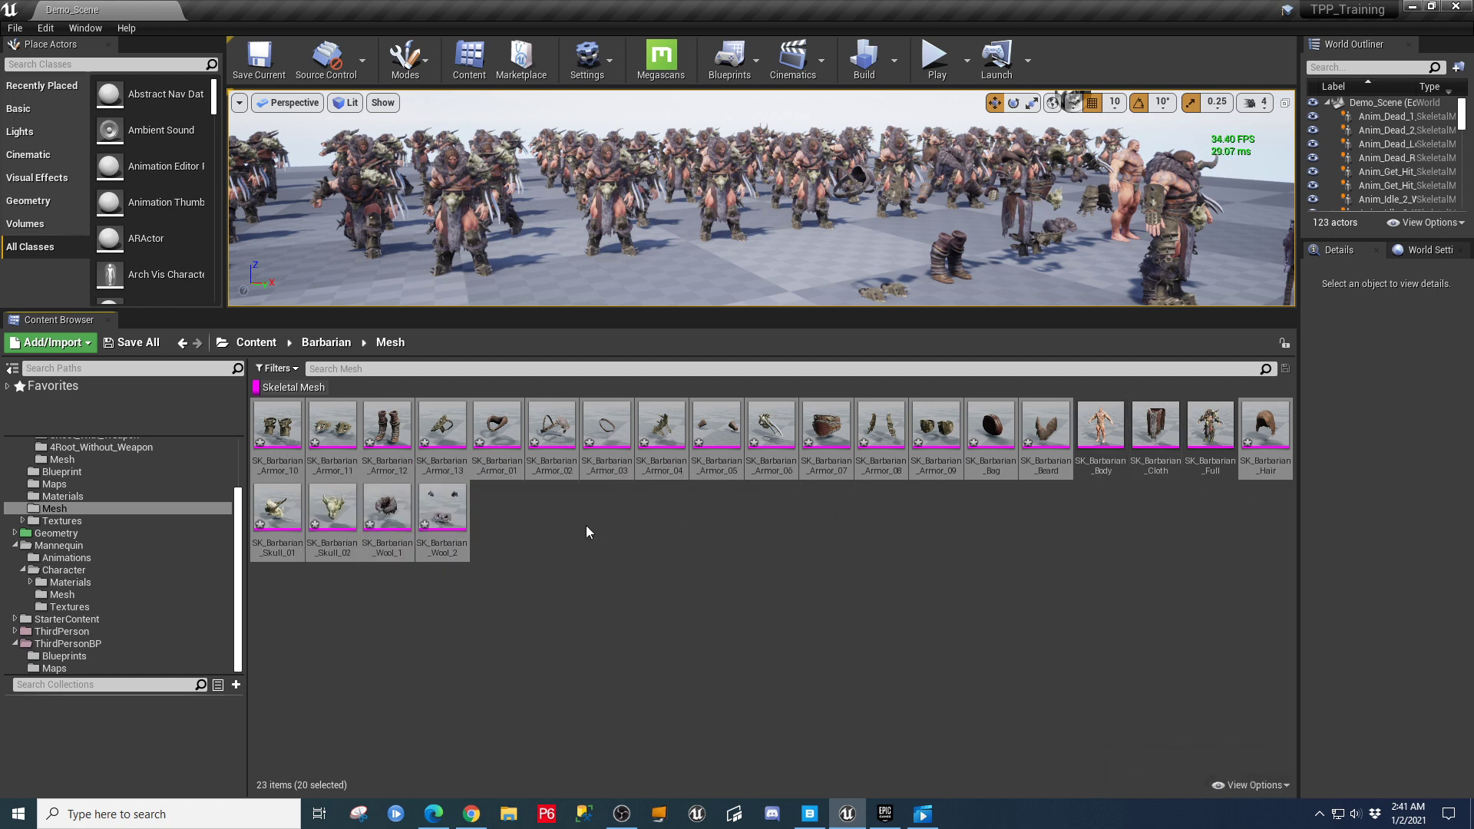
# Save all the modified barbarian mesh assets and clear the asset selection.
pyautogui.click(126, 348)
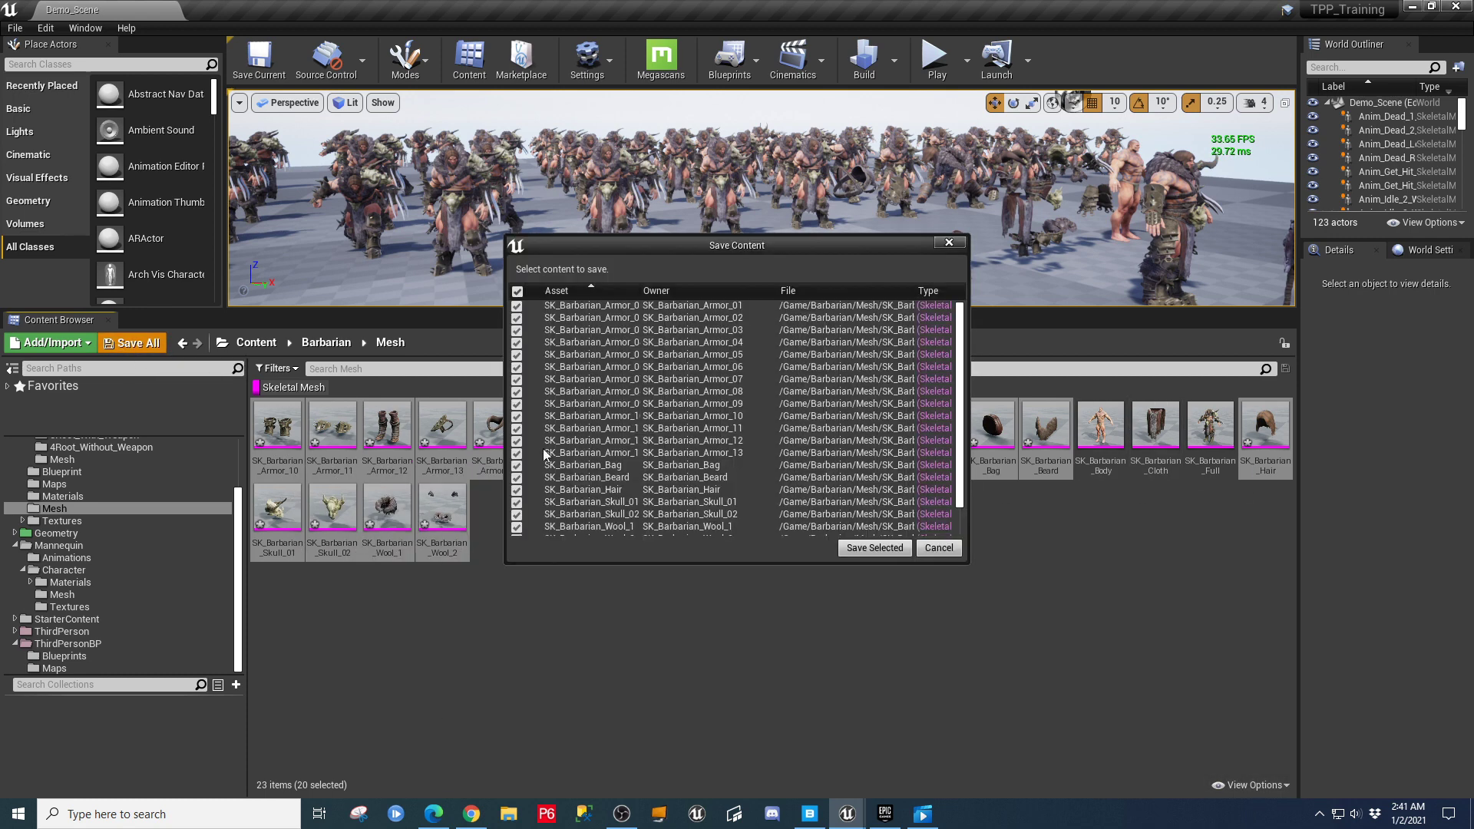
pyautogui.click(874, 548)
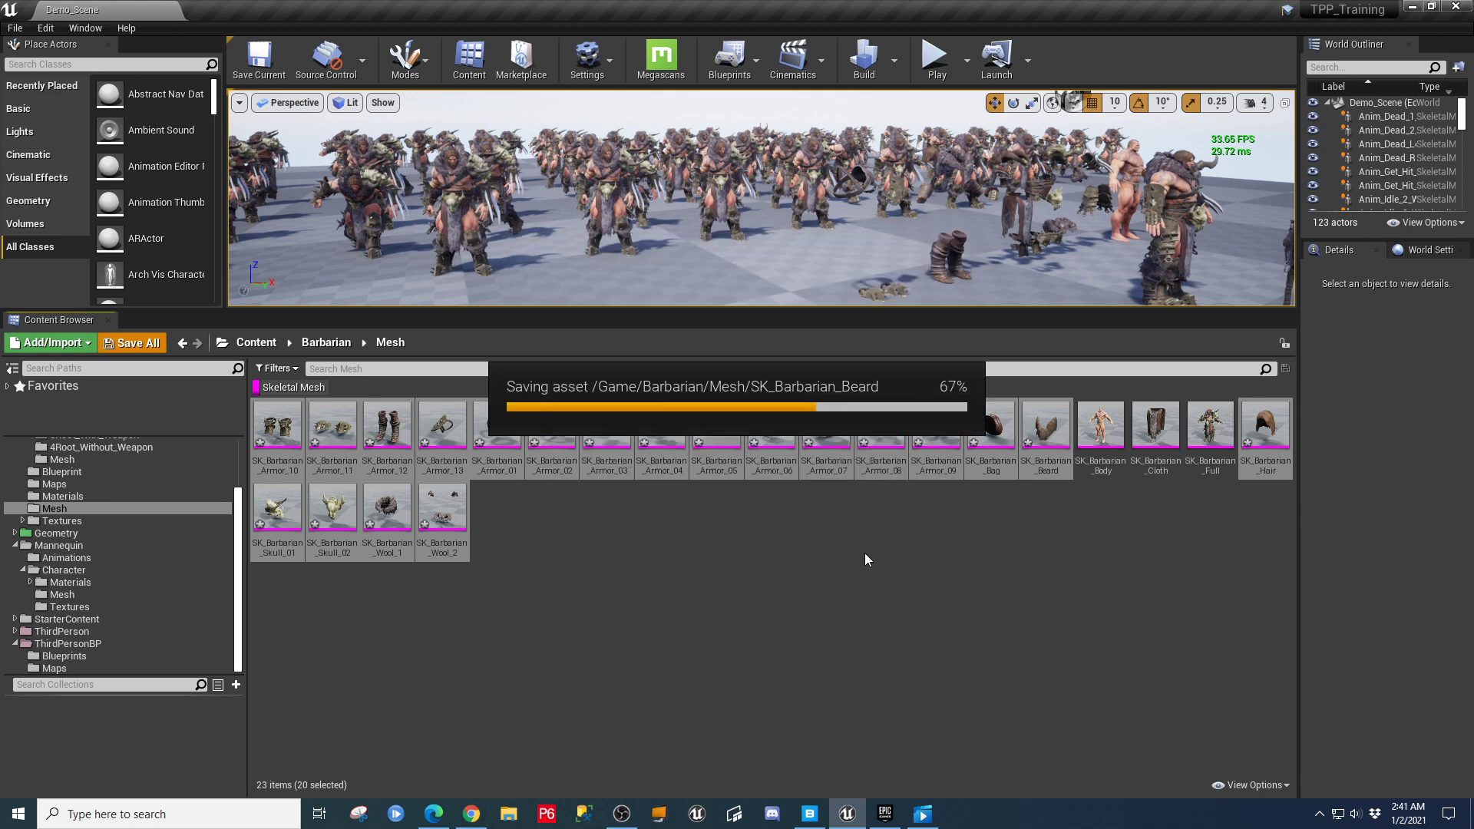
pyautogui.click(585, 536)
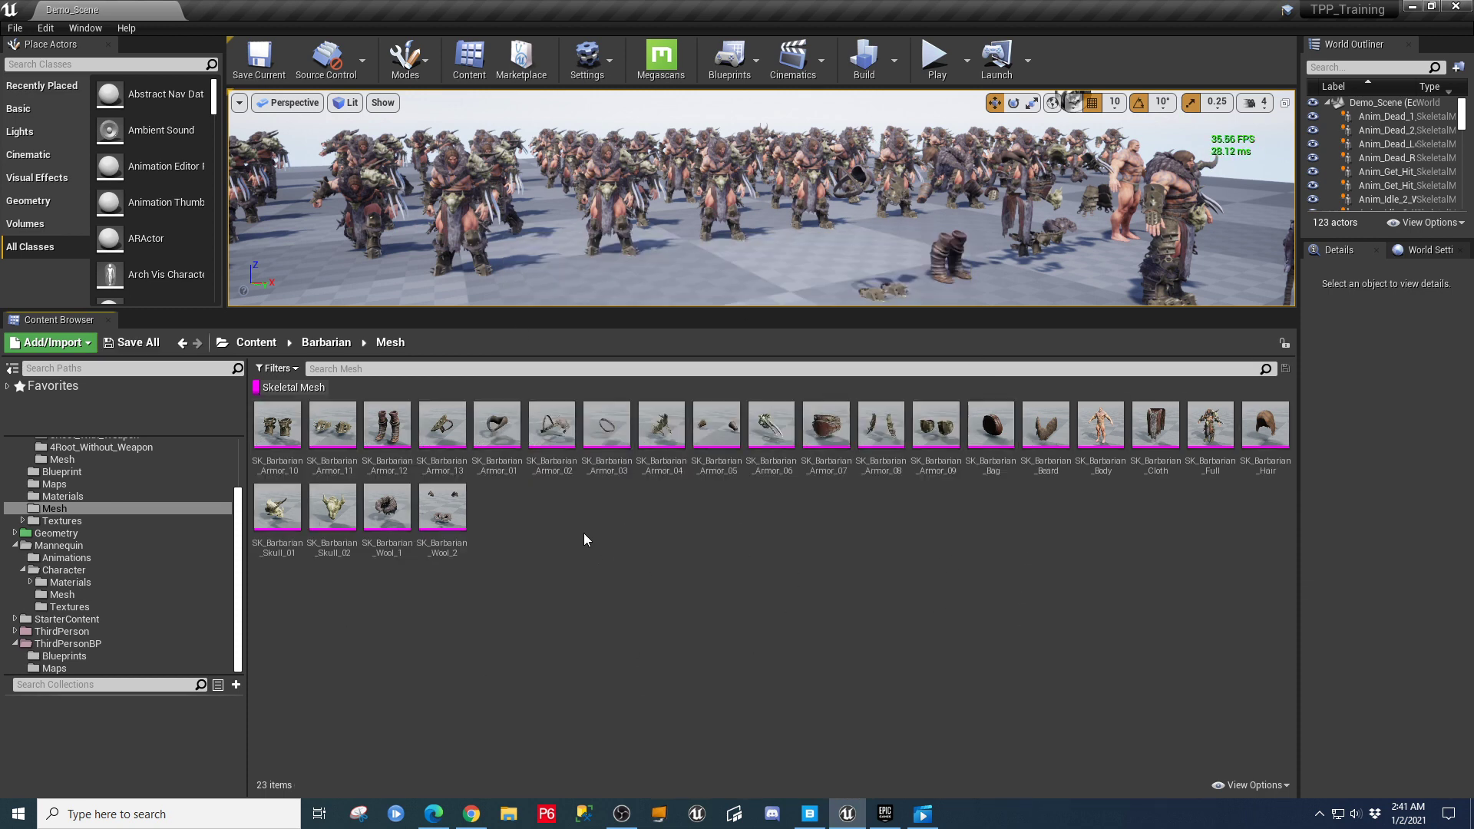
# Find the skeleton used by SK_Barbarian_Armor_12, and return to the Barbarian Mesh folder.
pyautogui.rightClick(387, 426)
pyautogui.moveTo(434, 353)
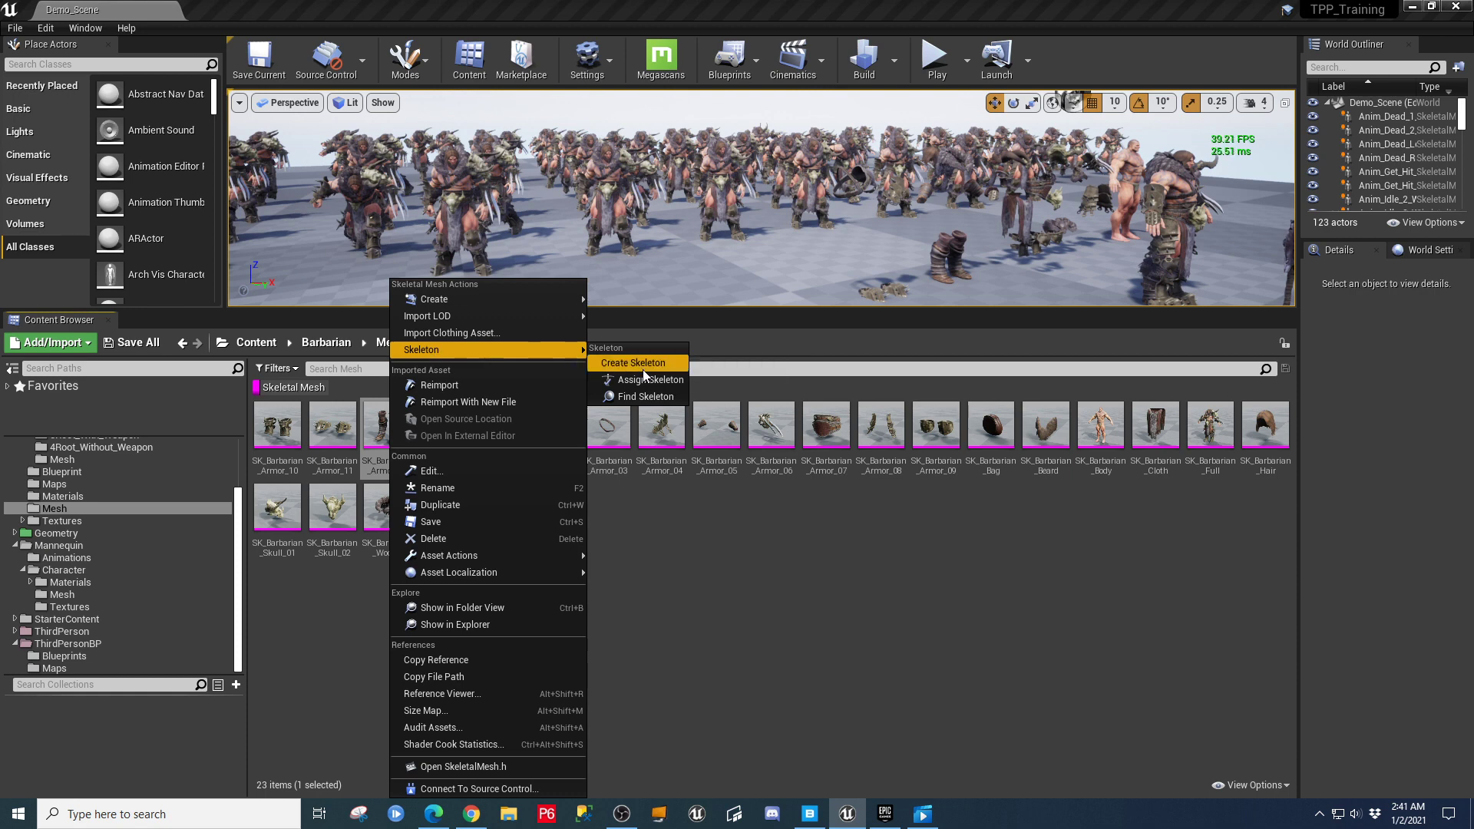
pyautogui.click(656, 398)
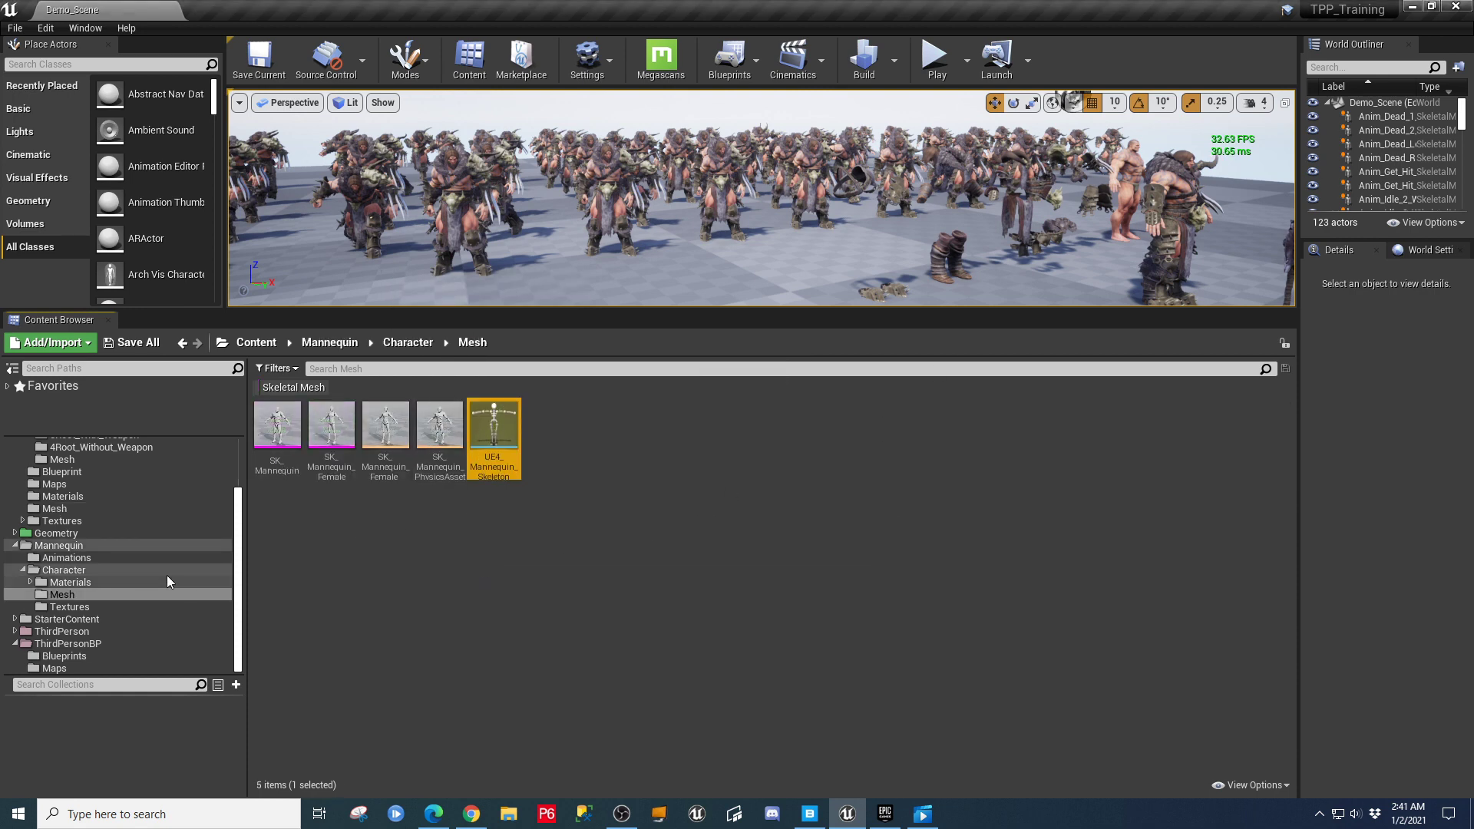
pyautogui.click(54, 508)
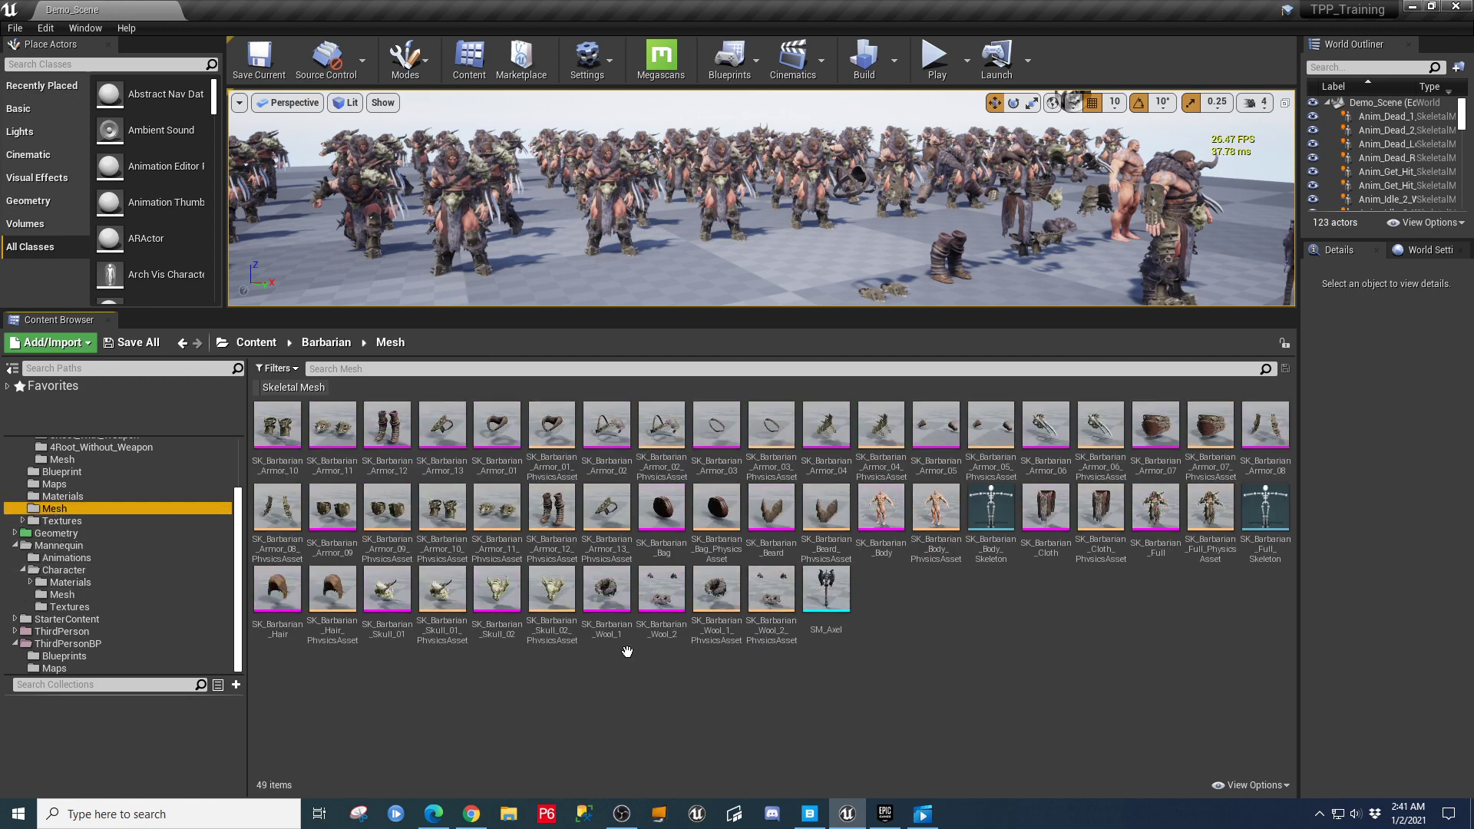
# Restore the maximized level editor window and widen it to about half the desktop.
pyautogui.click(1432, 8)
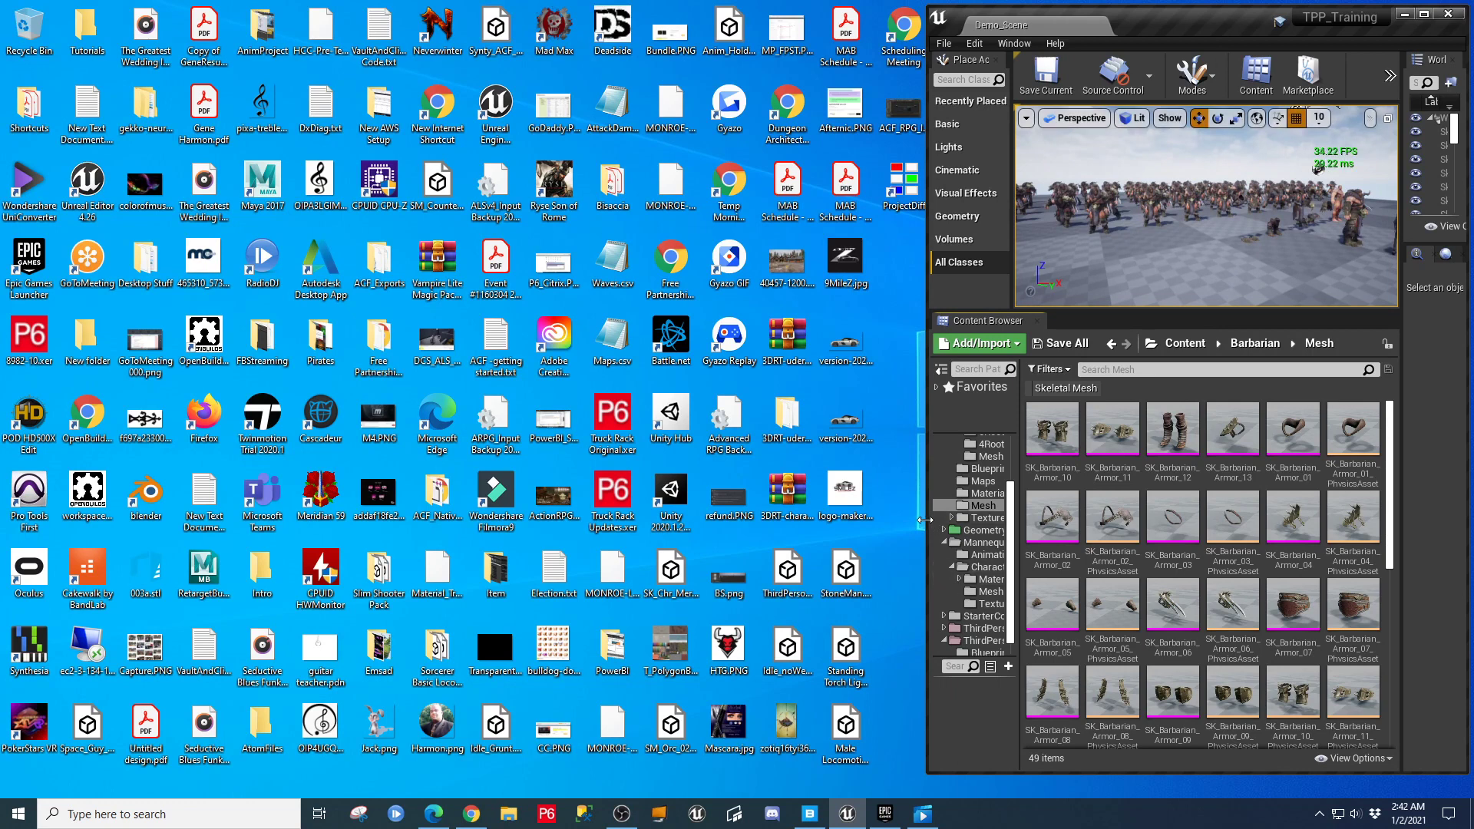
pyautogui.moveTo(924, 519); pyautogui.dragTo(814, 525)
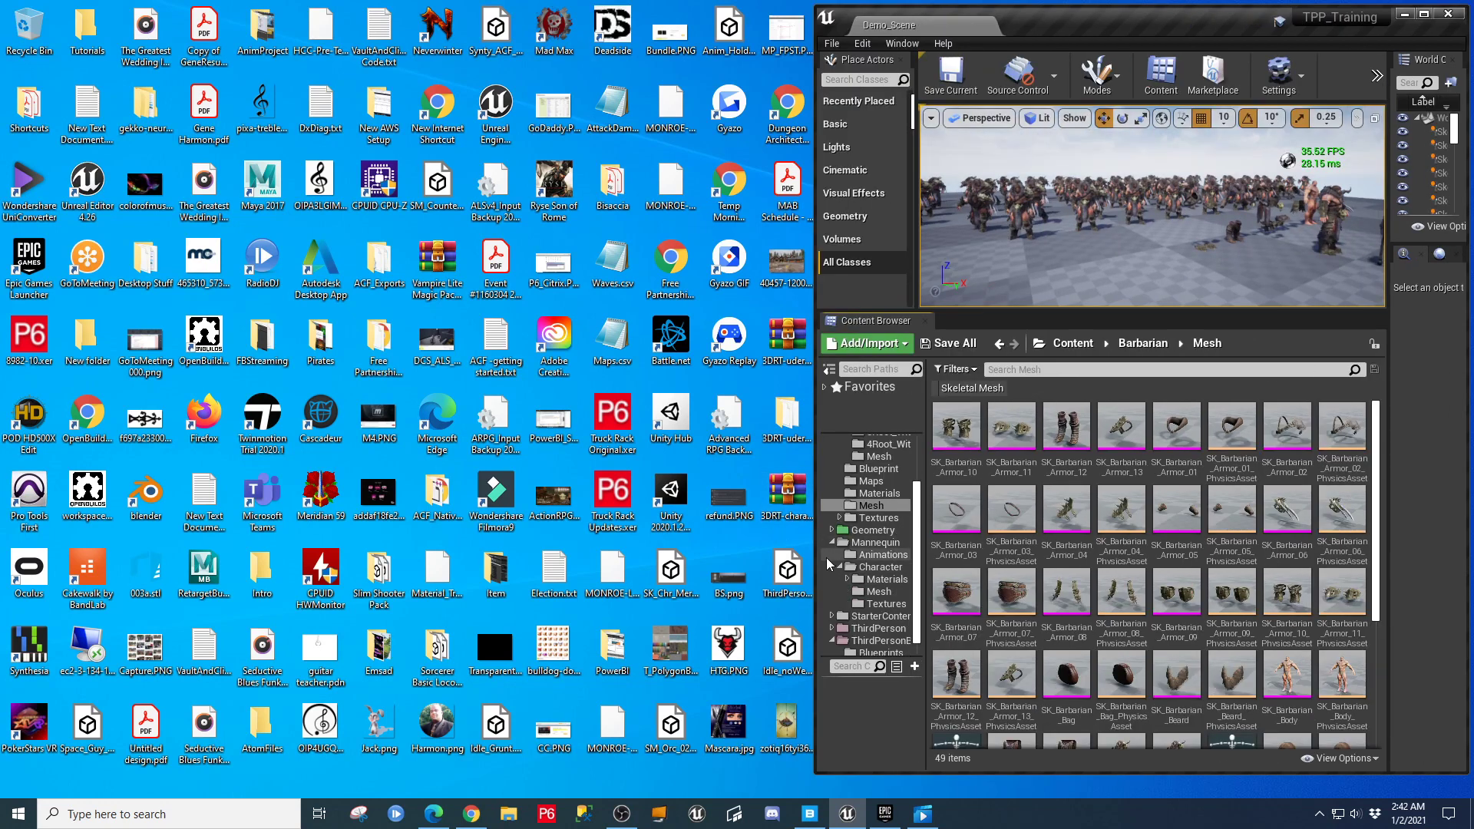
pyautogui.moveTo(815, 562); pyautogui.dragTo(712, 568)
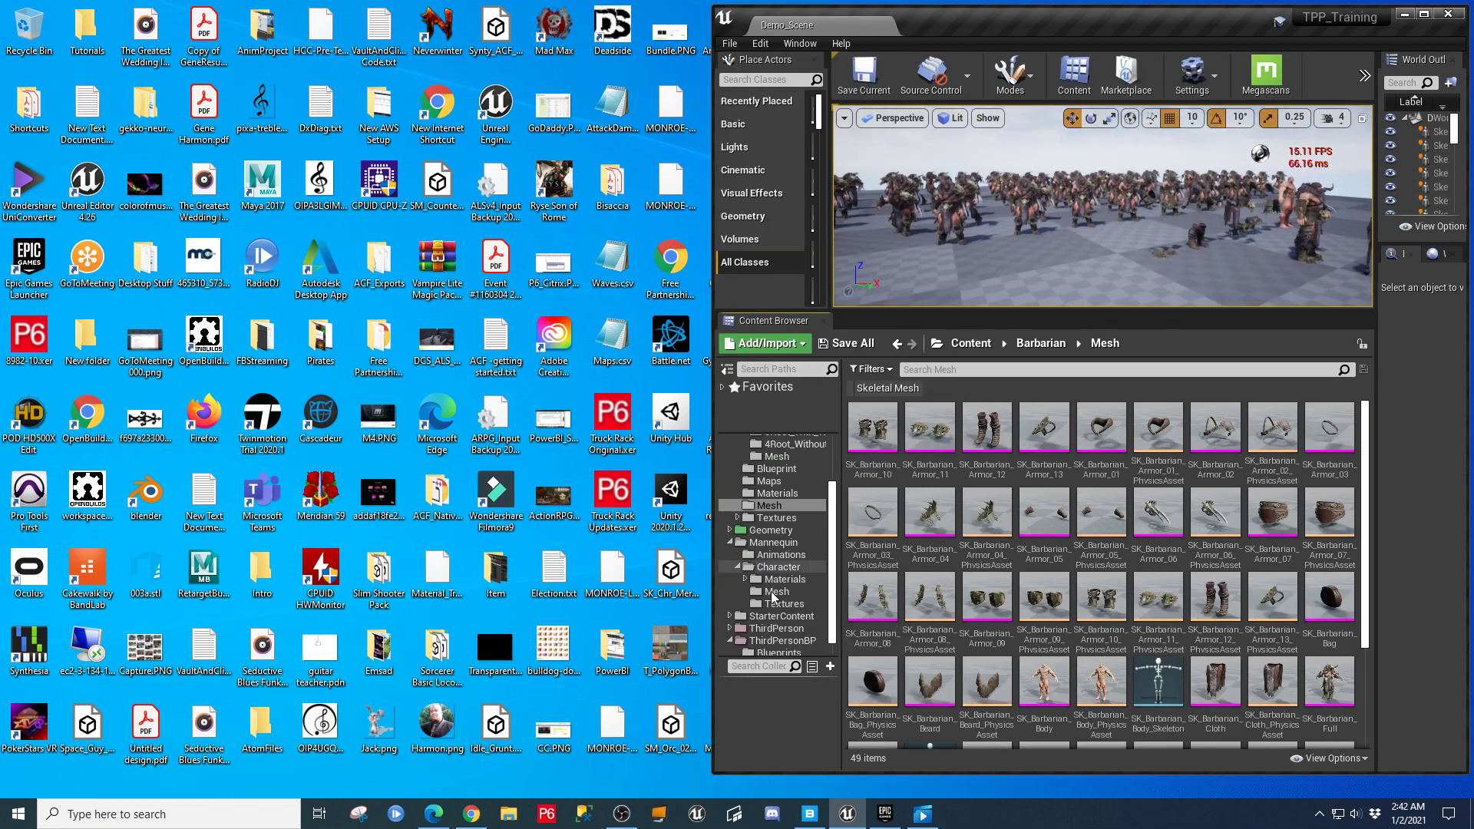
# Open the ThirdPersonCharacter blueprint from ThirdPersonBP/Blueprints and fit its window at full height beside the level editor.
pyautogui.click(773, 637)
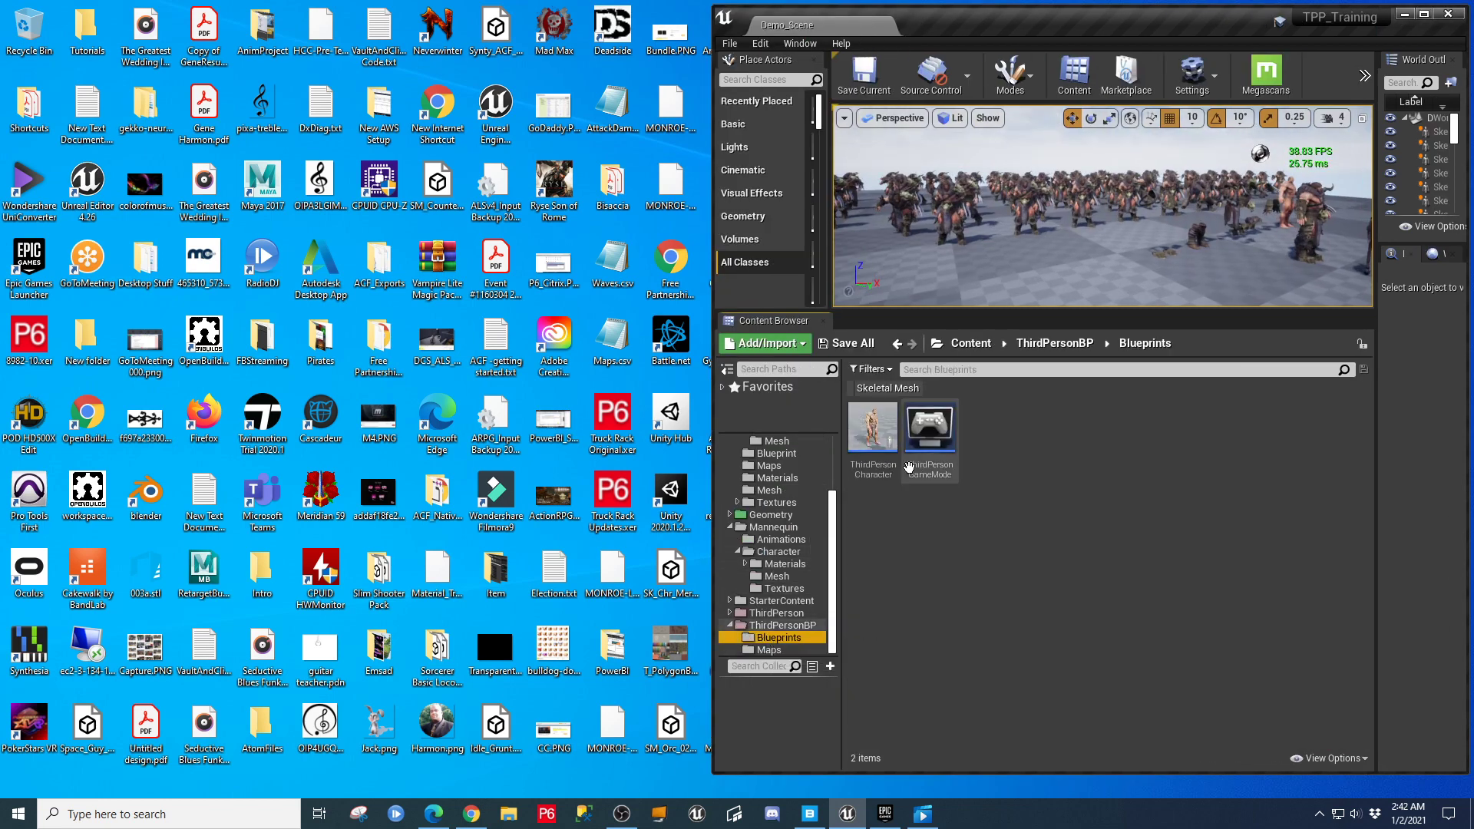
pyautogui.click(873, 434)
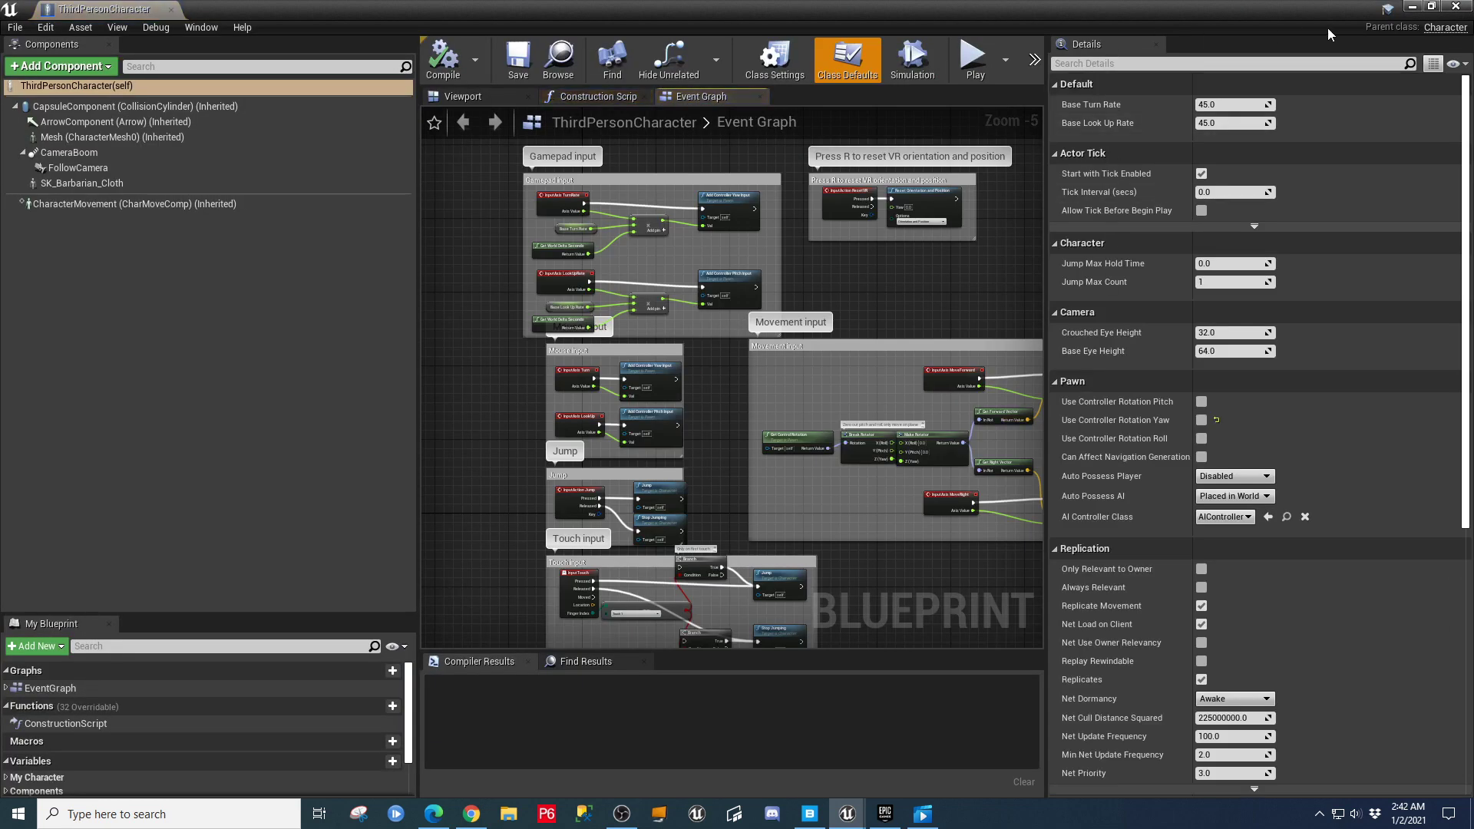
pyautogui.click(1427, 8)
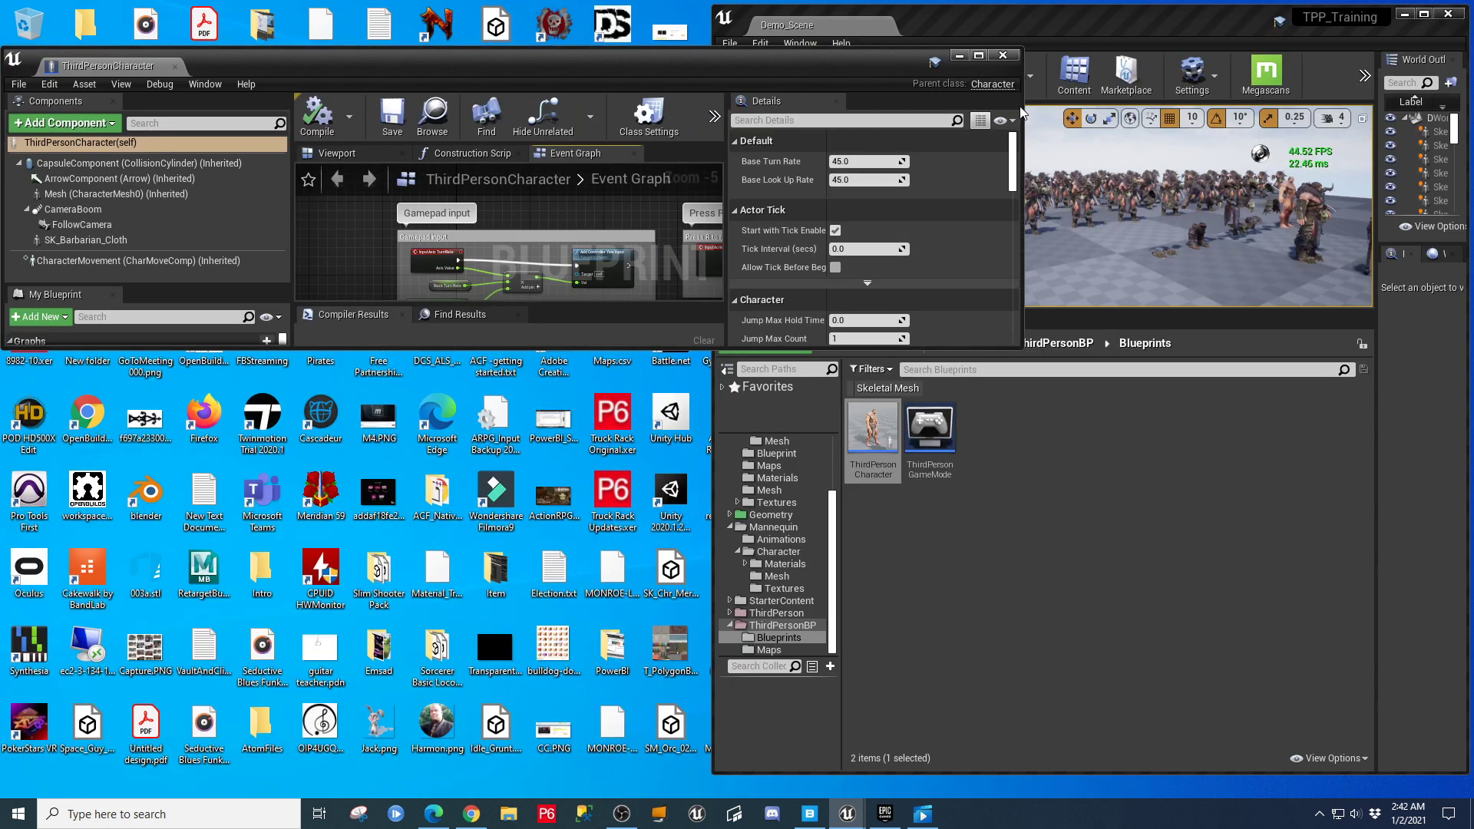
pyautogui.moveTo(1024, 104); pyautogui.dragTo(914, 116)
pyautogui.moveTo(706, 123); pyautogui.dragTo(704, 123)
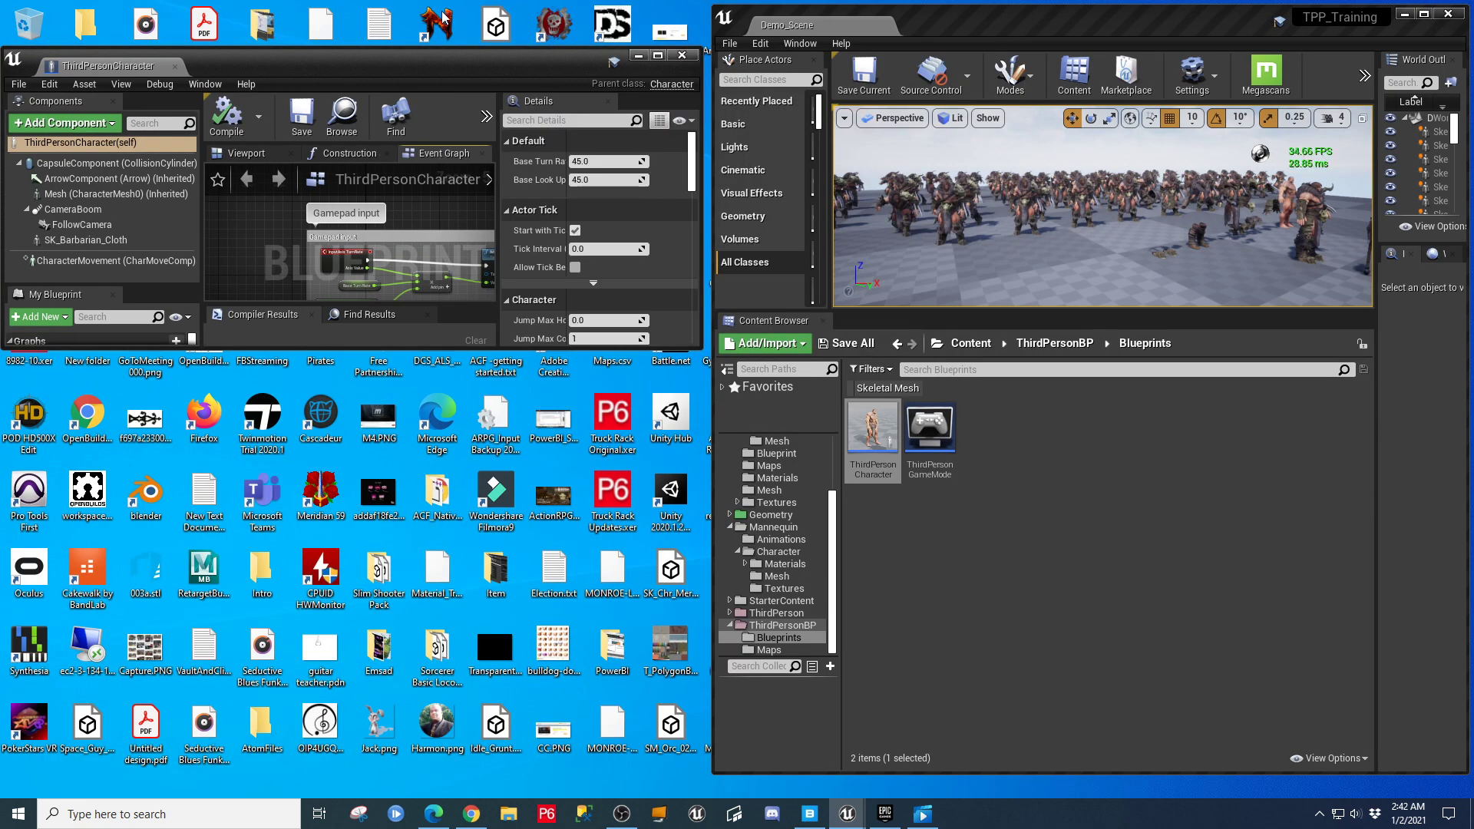
pyautogui.doubleClick(386, 48)
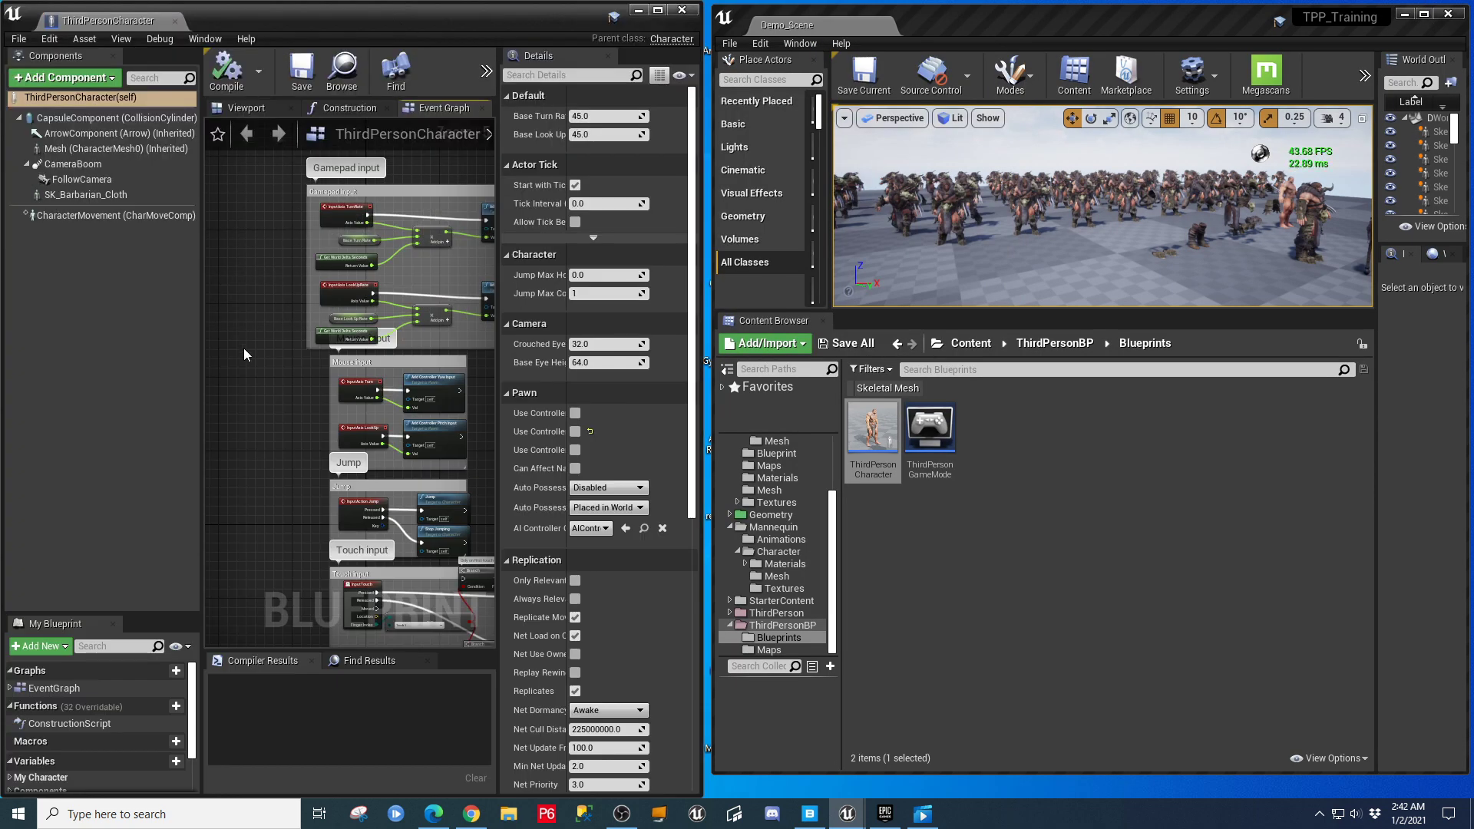
# Add SK_Barbarian_Armor_10 from the Barbarian Mesh folder as a child of the character's inherited Mesh component.
pyautogui.click(257, 109)
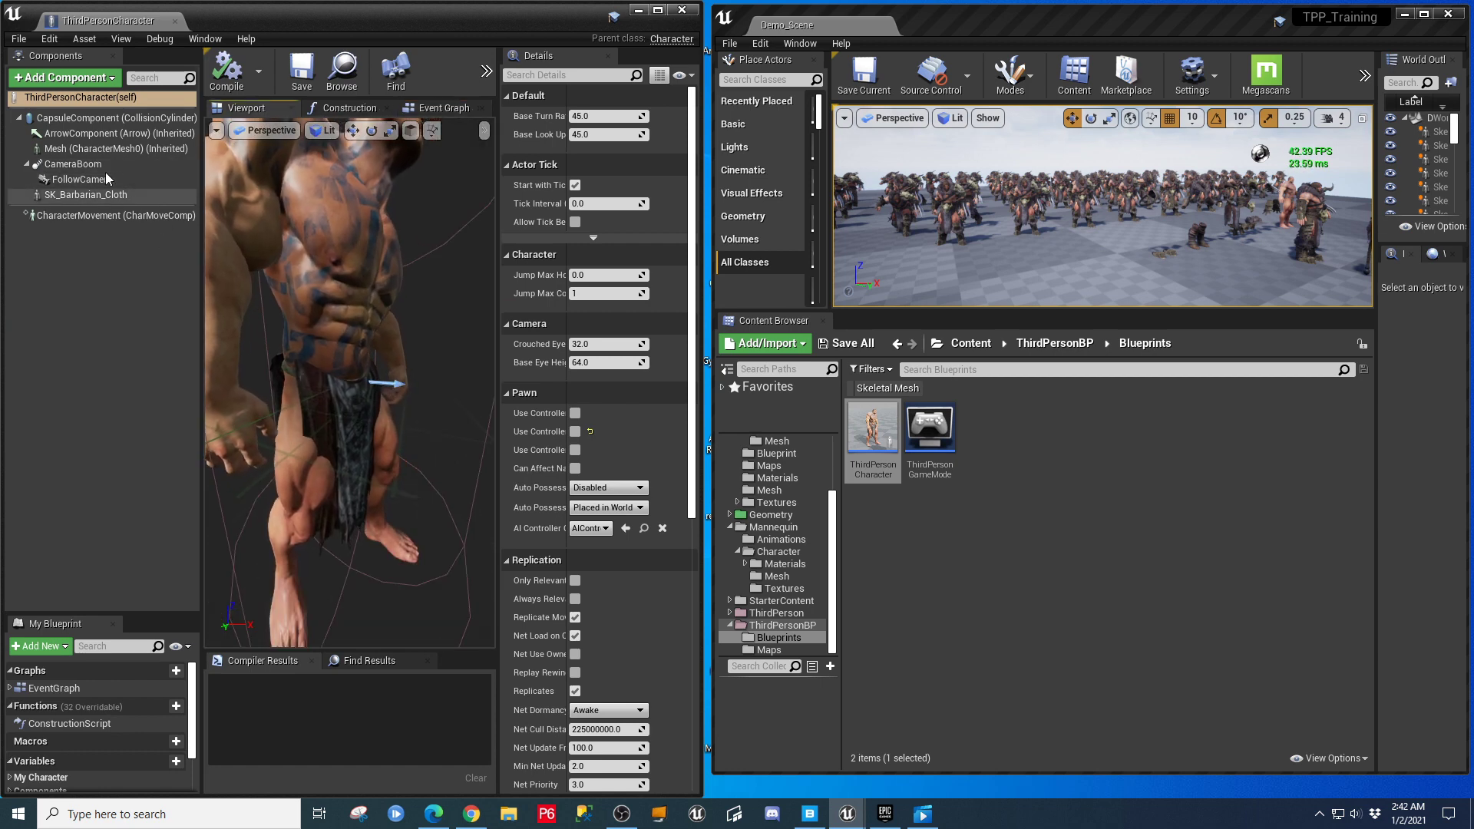
pyautogui.click(99, 148)
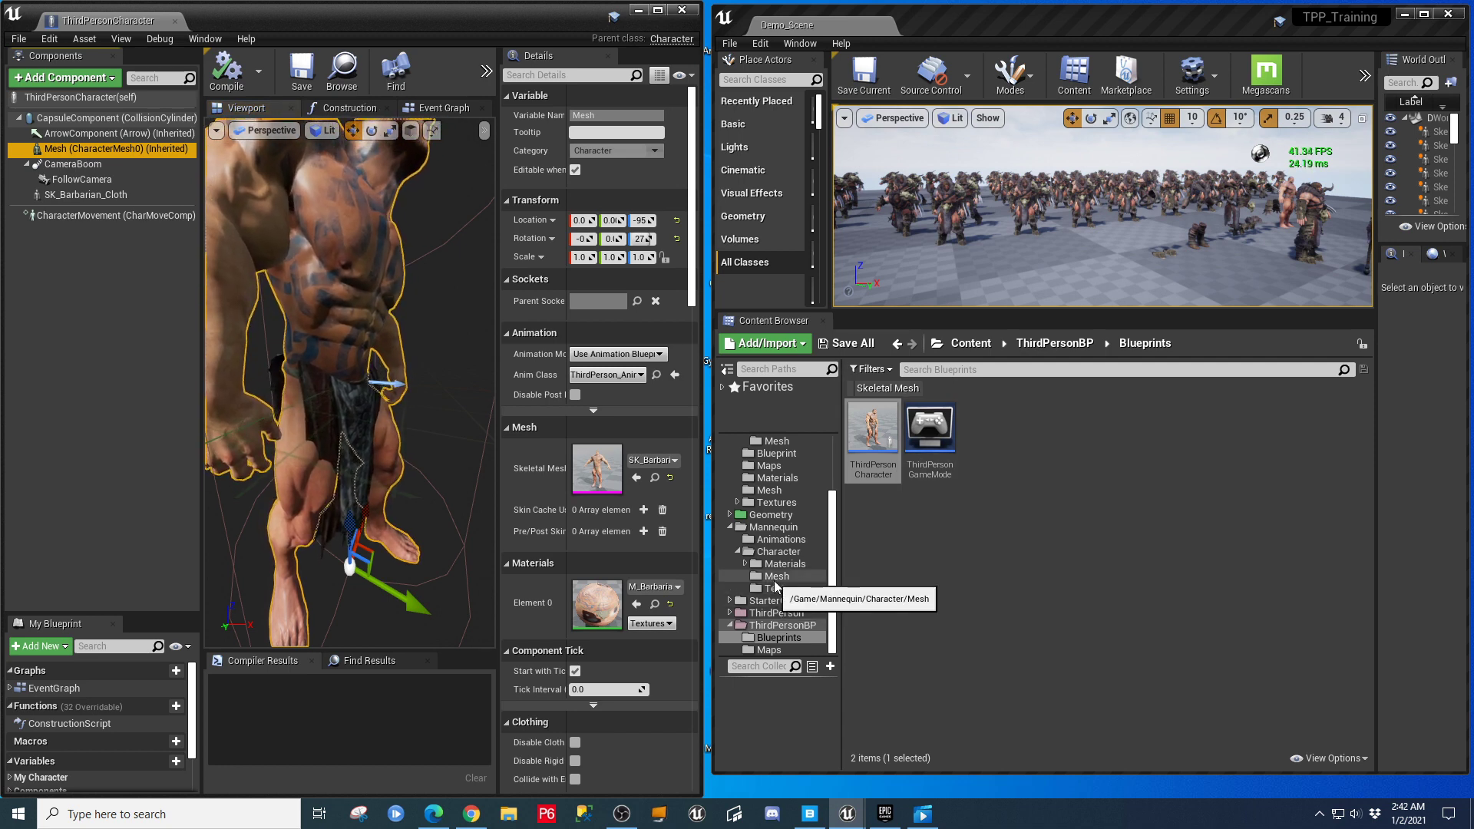
pyautogui.click(776, 578)
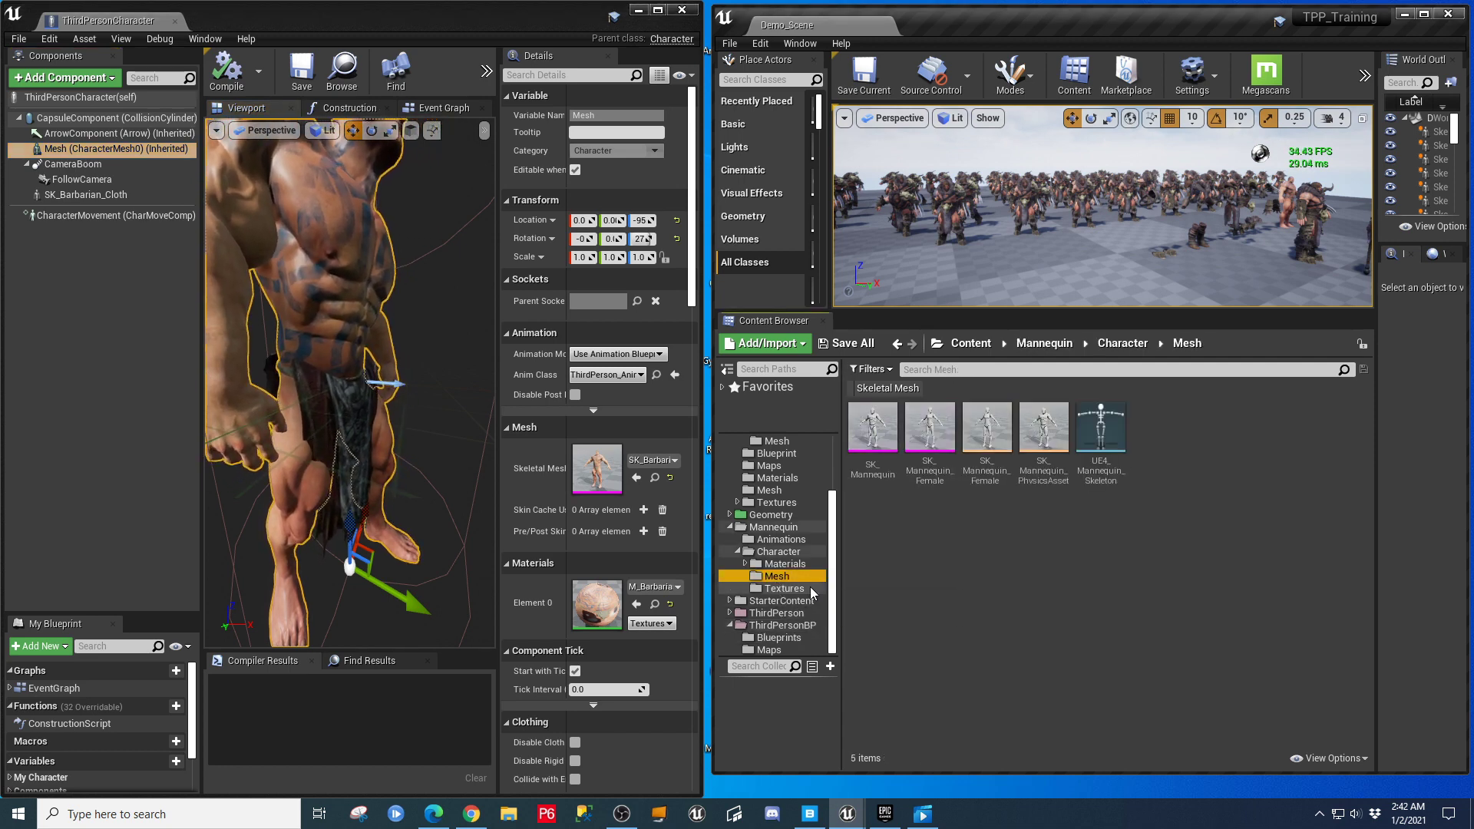
pyautogui.click(768, 493)
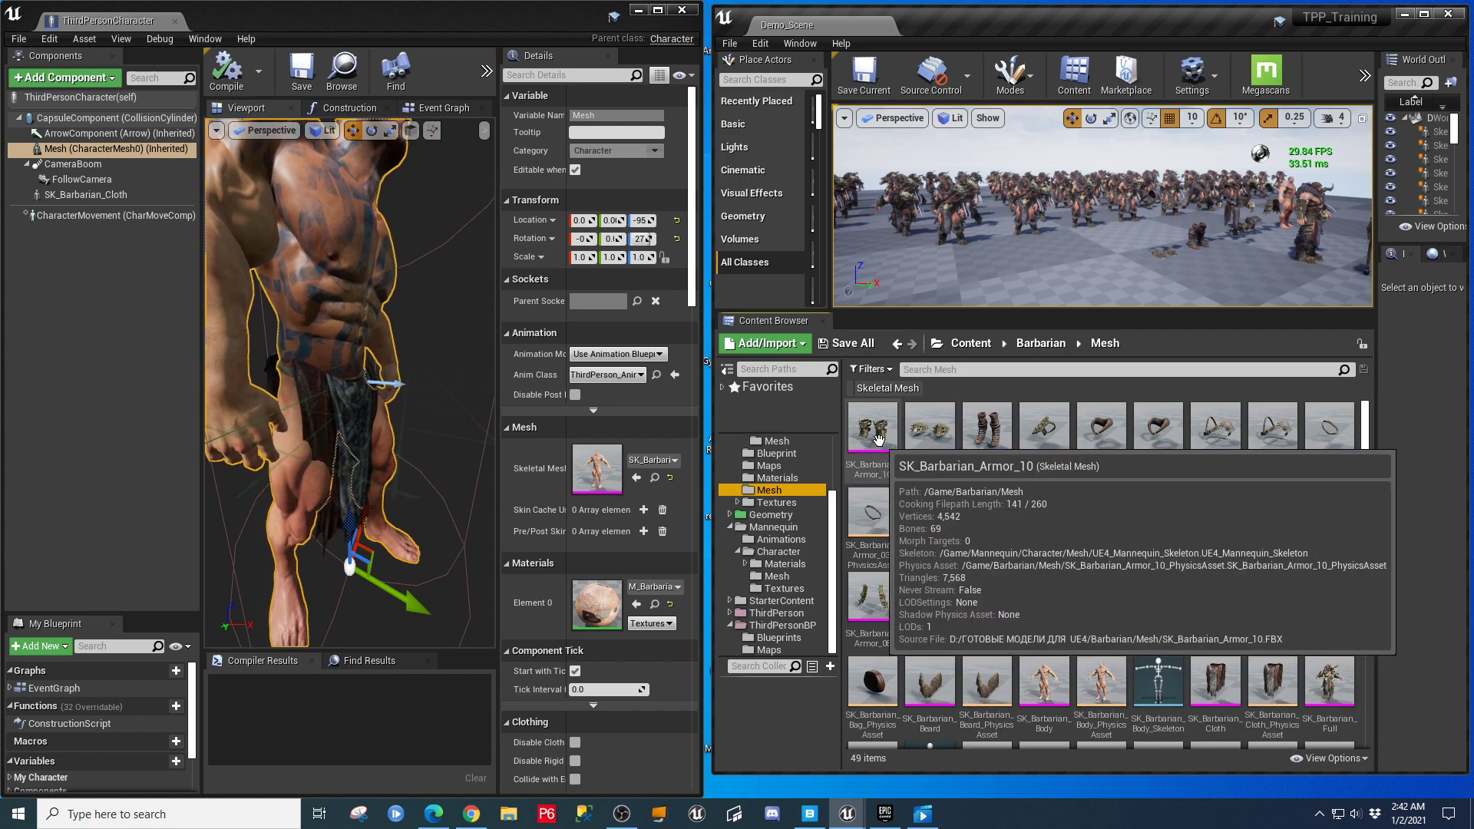
pyautogui.moveTo(878, 439); pyautogui.dragTo(118, 172)
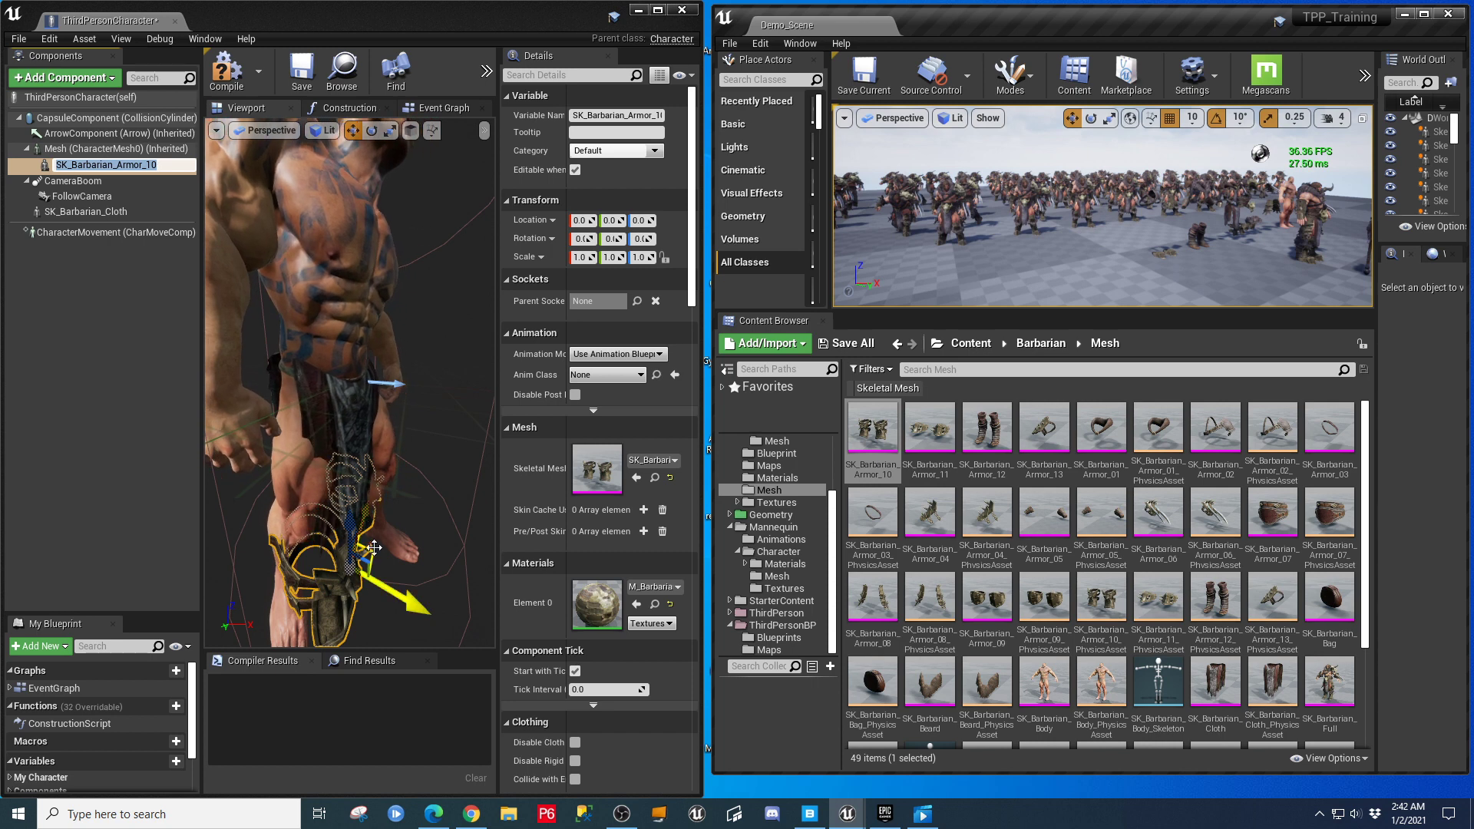
# Try to align SK_Barbarian_Armor_10 with a Z location of -90 and a Z rotation of -90 degrees.
pyautogui.click(642, 222)
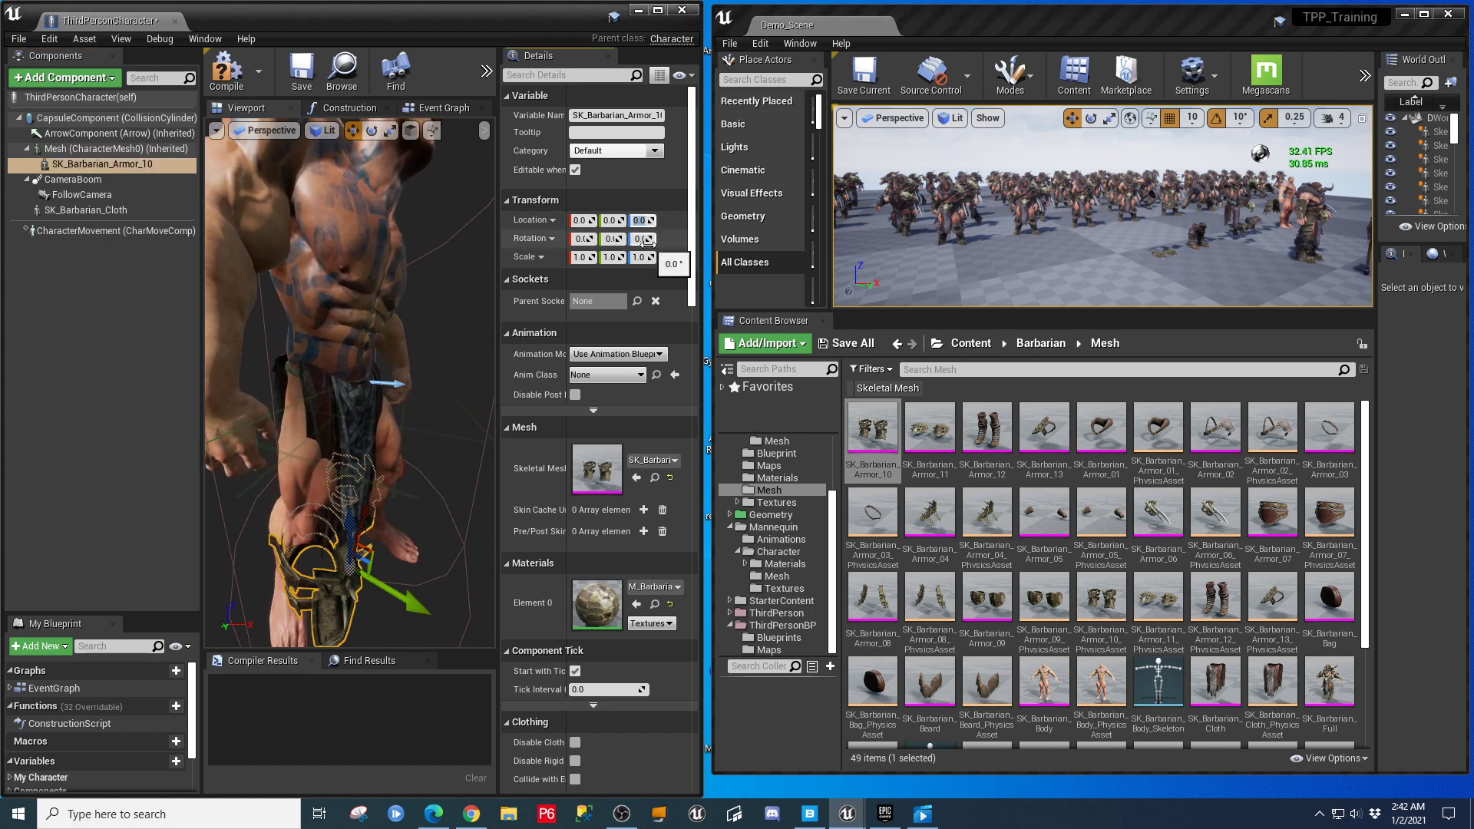
pyautogui.write('-90')
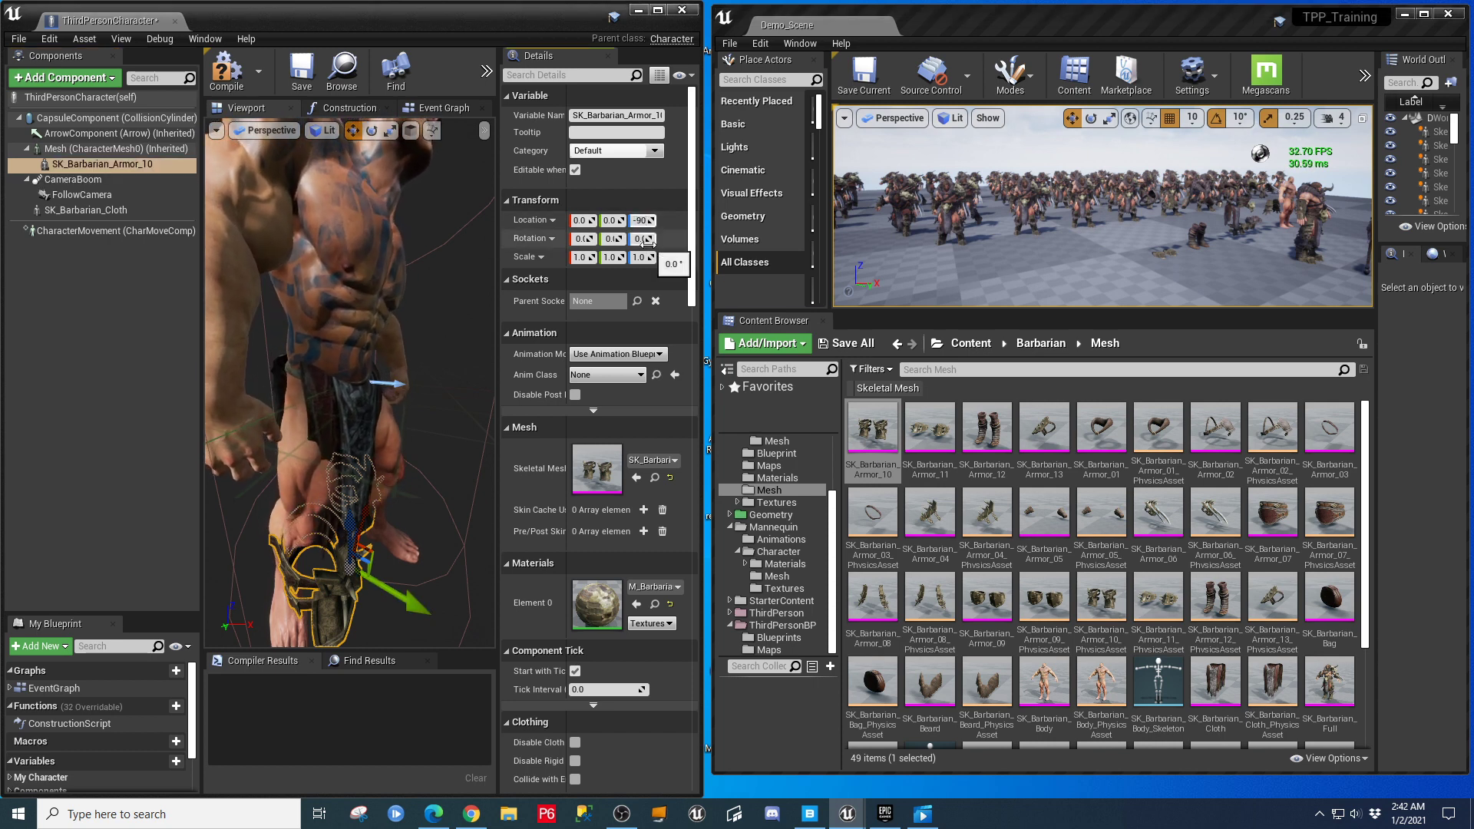
pyautogui.press('Return')
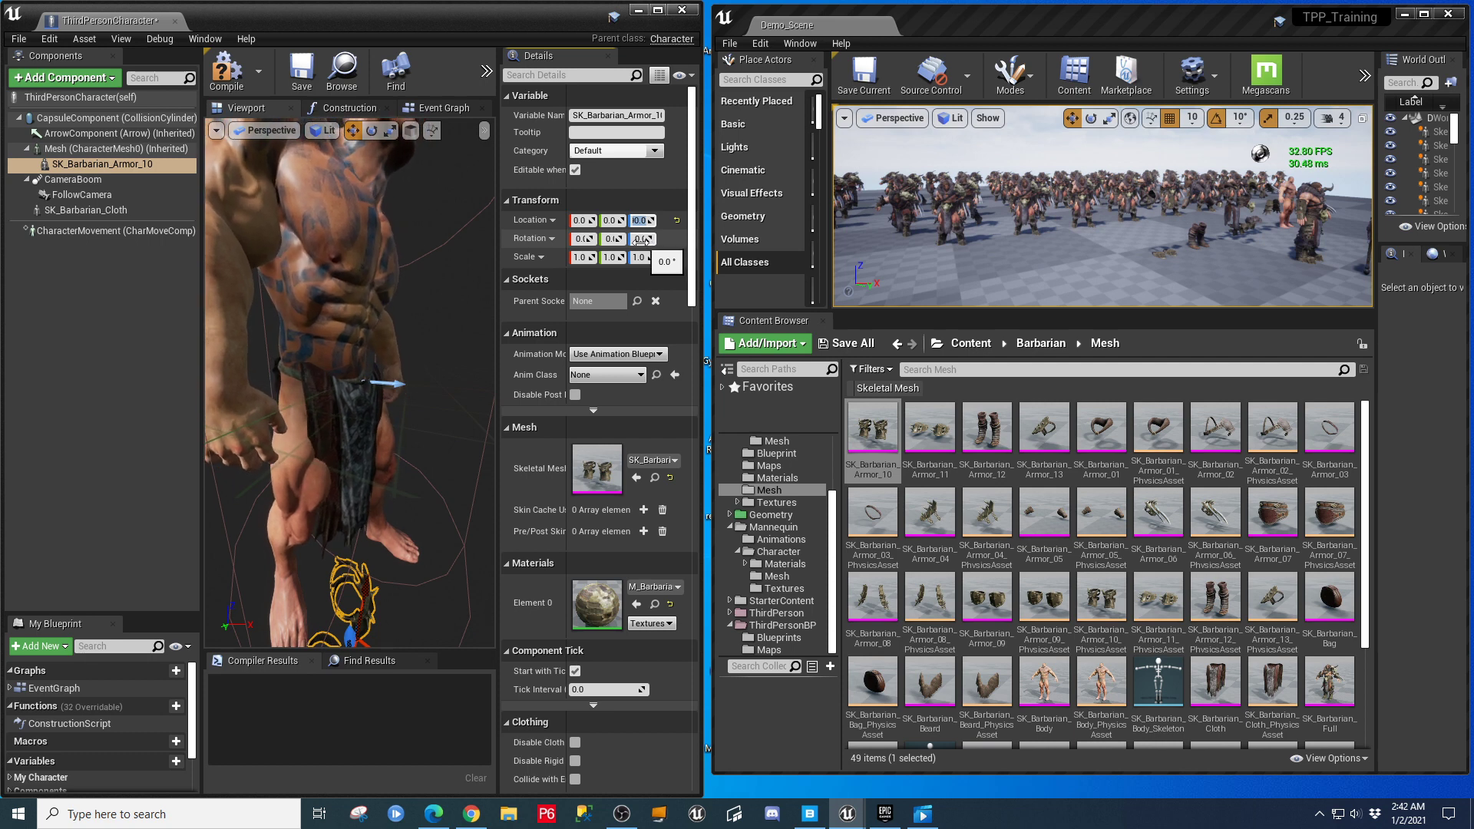
pyautogui.click(640, 242)
pyautogui.write('-90')
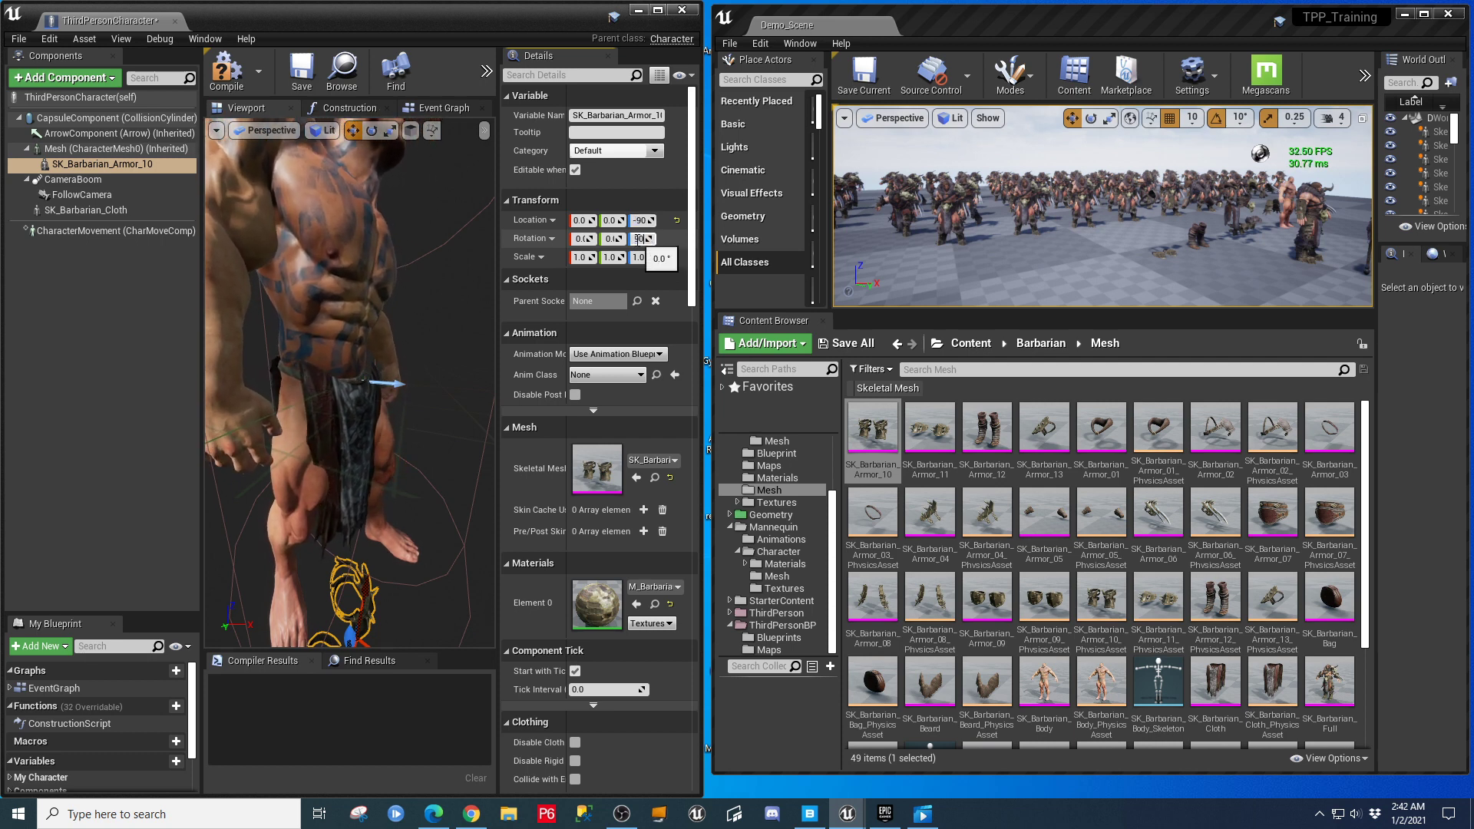
pyautogui.press('Return')
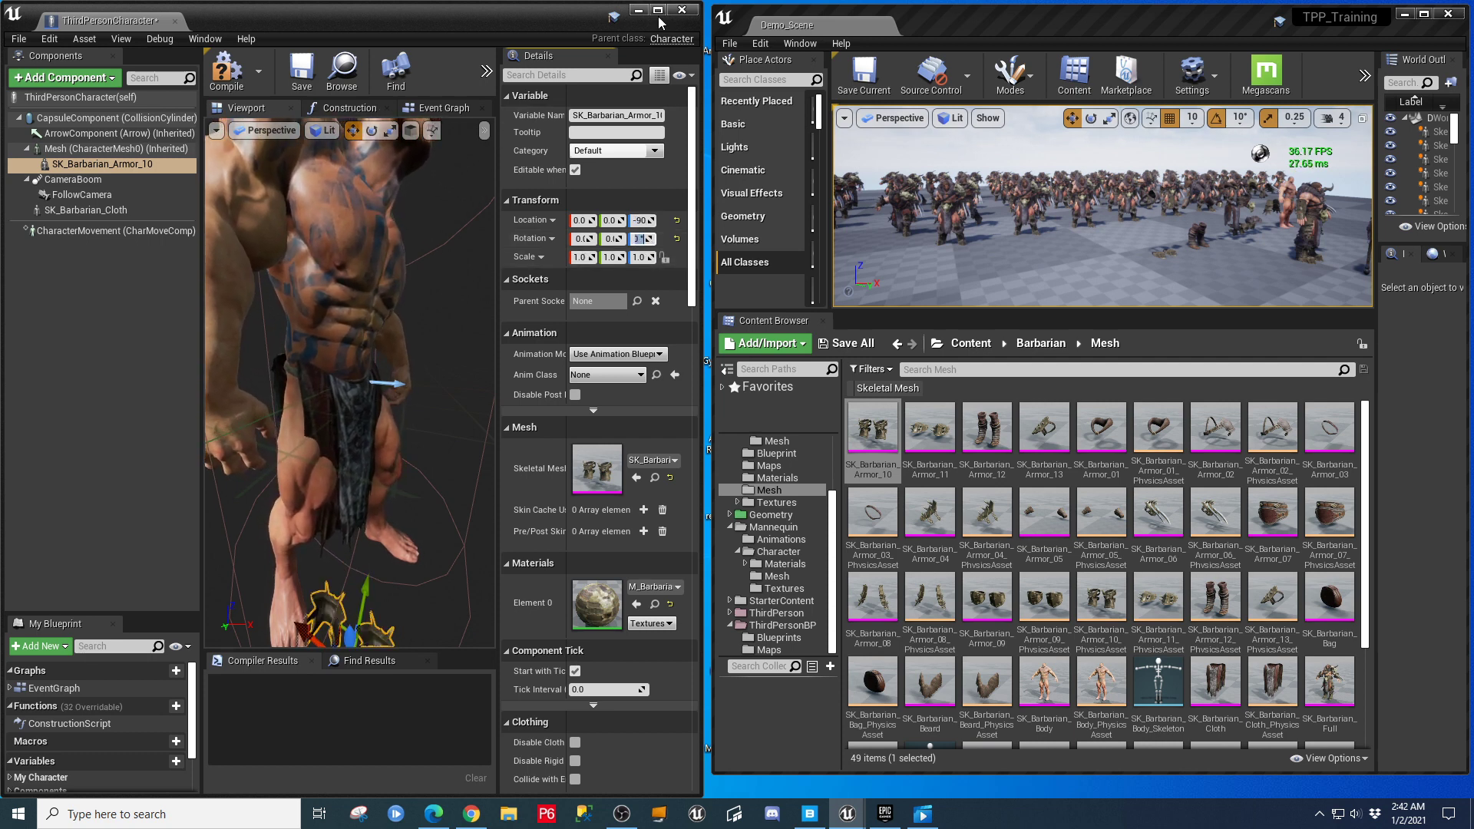
# Maximize the blueprint editor and reset SK_Barbarian_Armor_10's Z location and Z rotation to 0.
pyautogui.doubleClick(539, 11)
pyautogui.scroll(-10, 767, 440)
pyautogui.scroll(4, 767, 436)
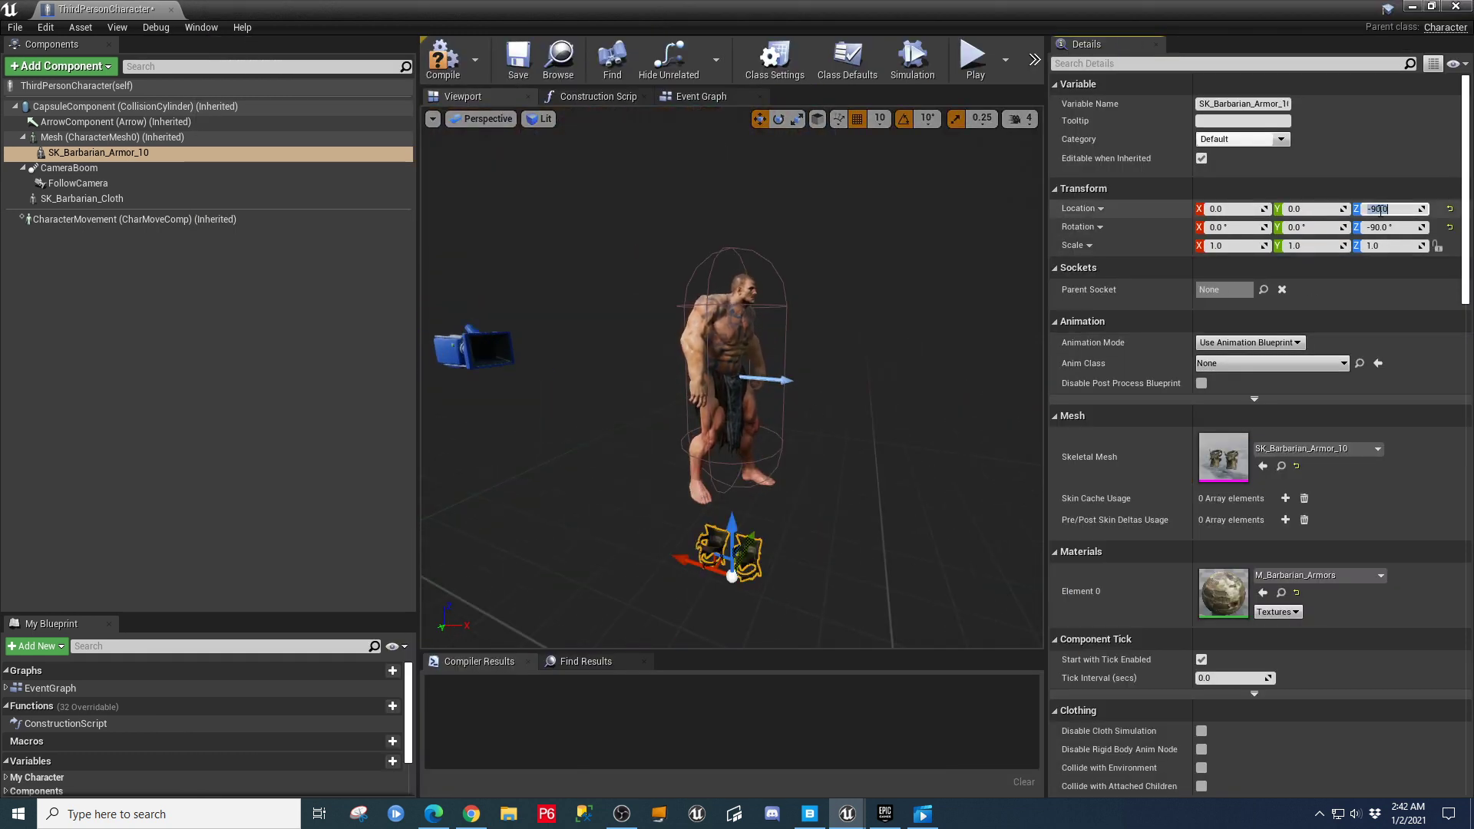
pyautogui.write('0')
pyautogui.press('Return')
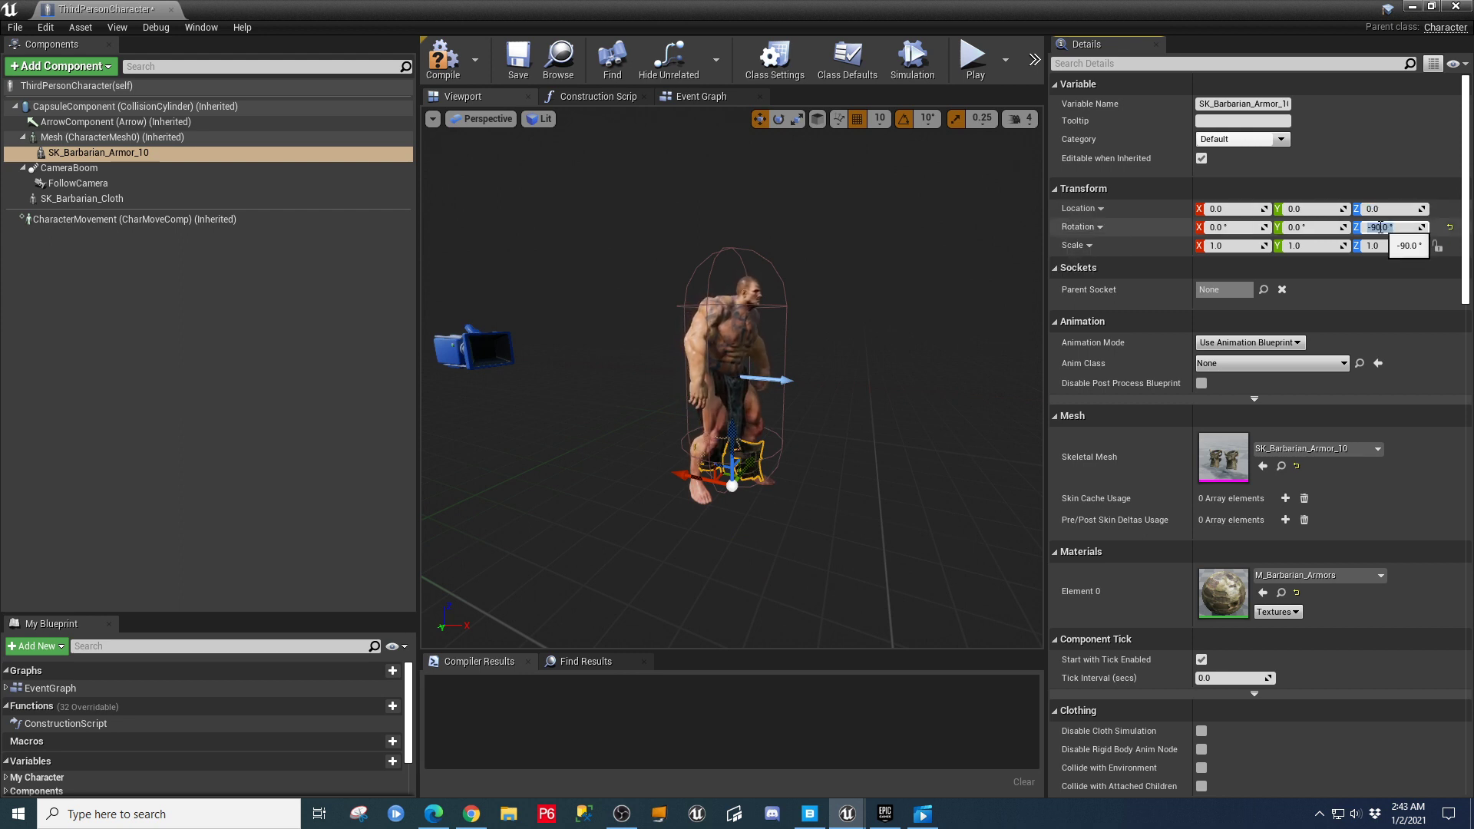
pyautogui.write('0')
pyautogui.press('Return')
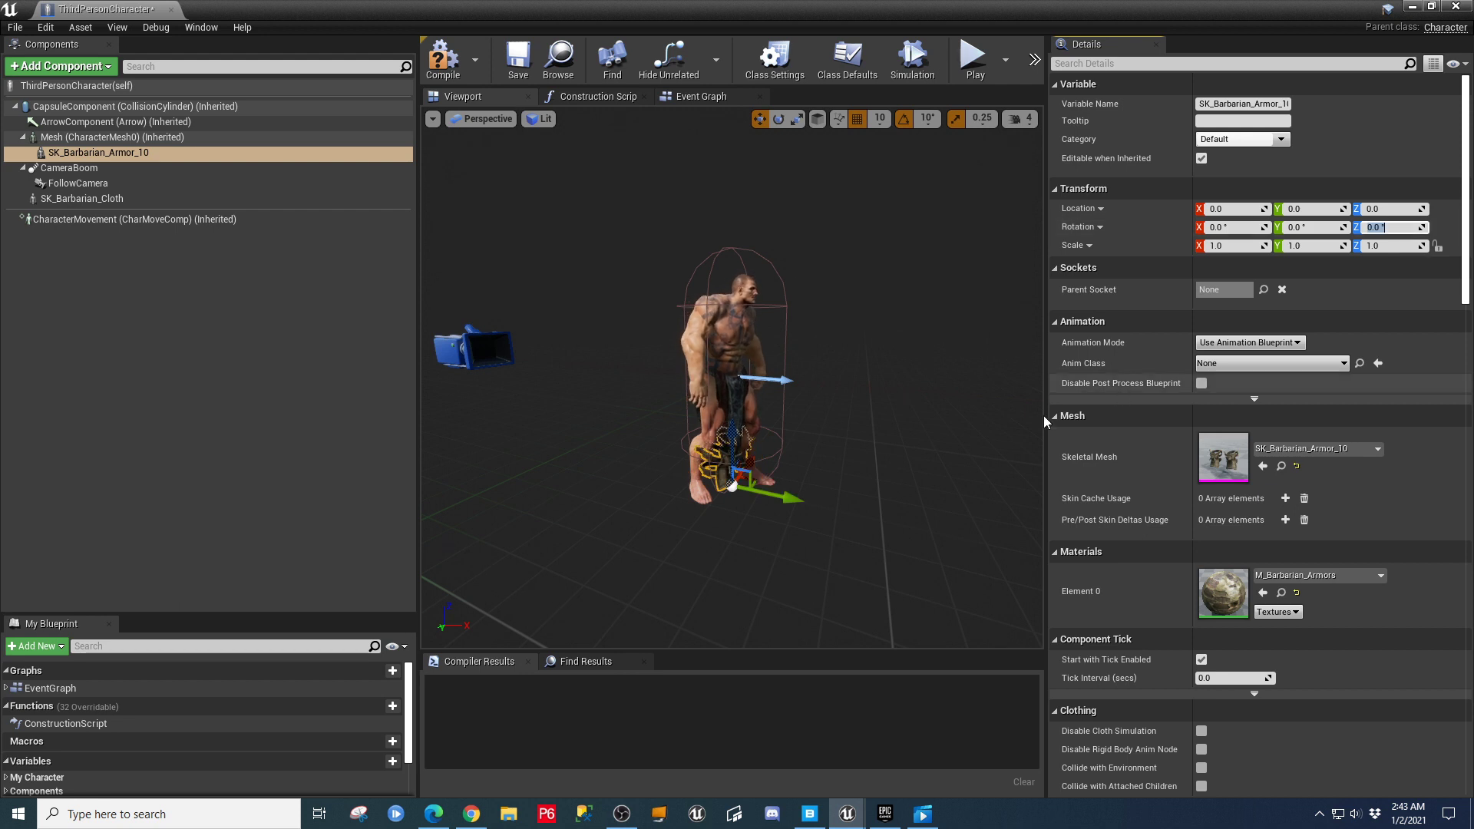
# Set the Anim Class of SK_Barbarian_Armor_10 to ThirdPerson_AnimBP.
pyautogui.scroll(3, 861, 459)
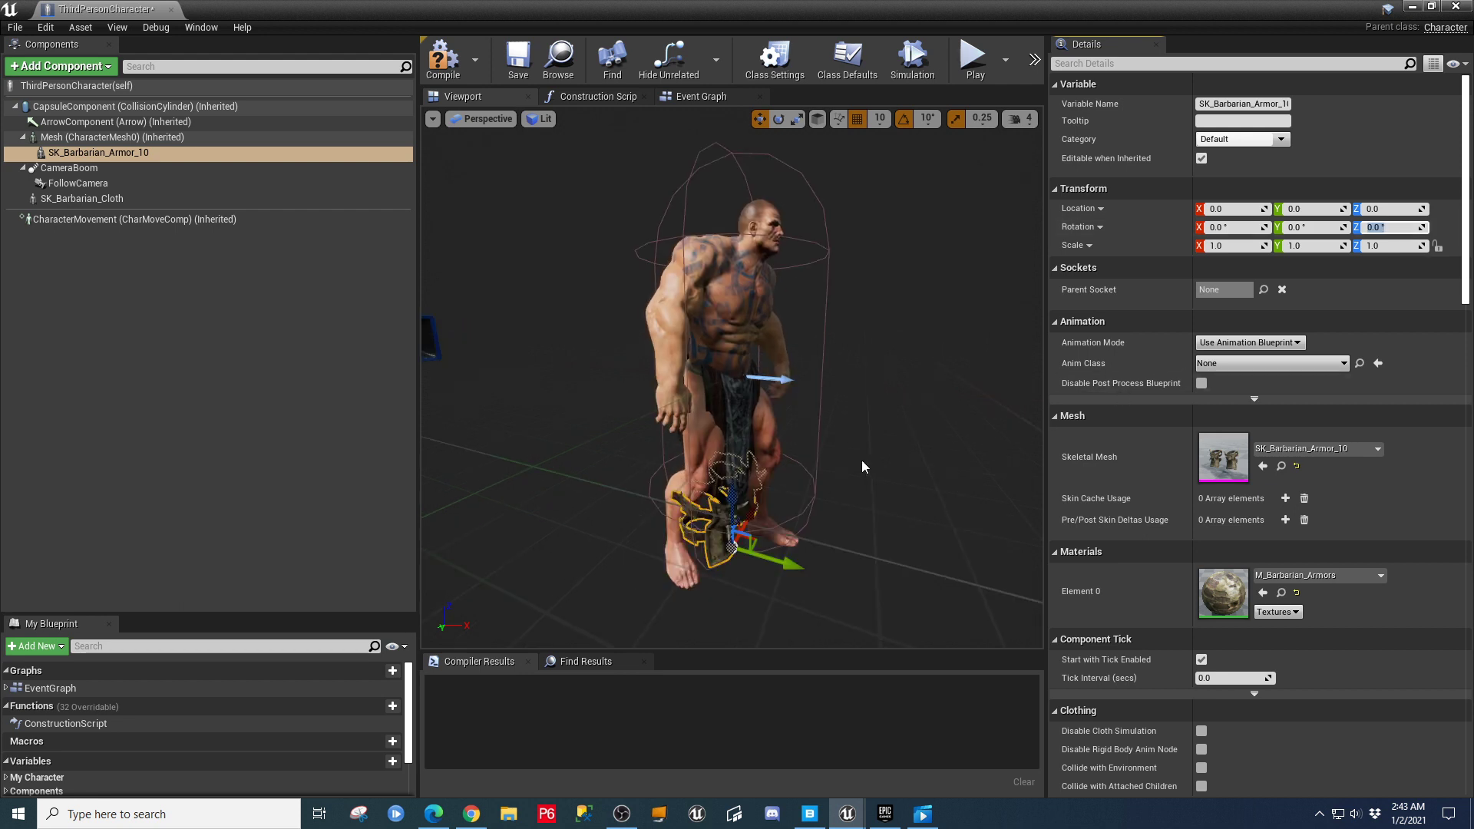
pyautogui.click(1338, 364)
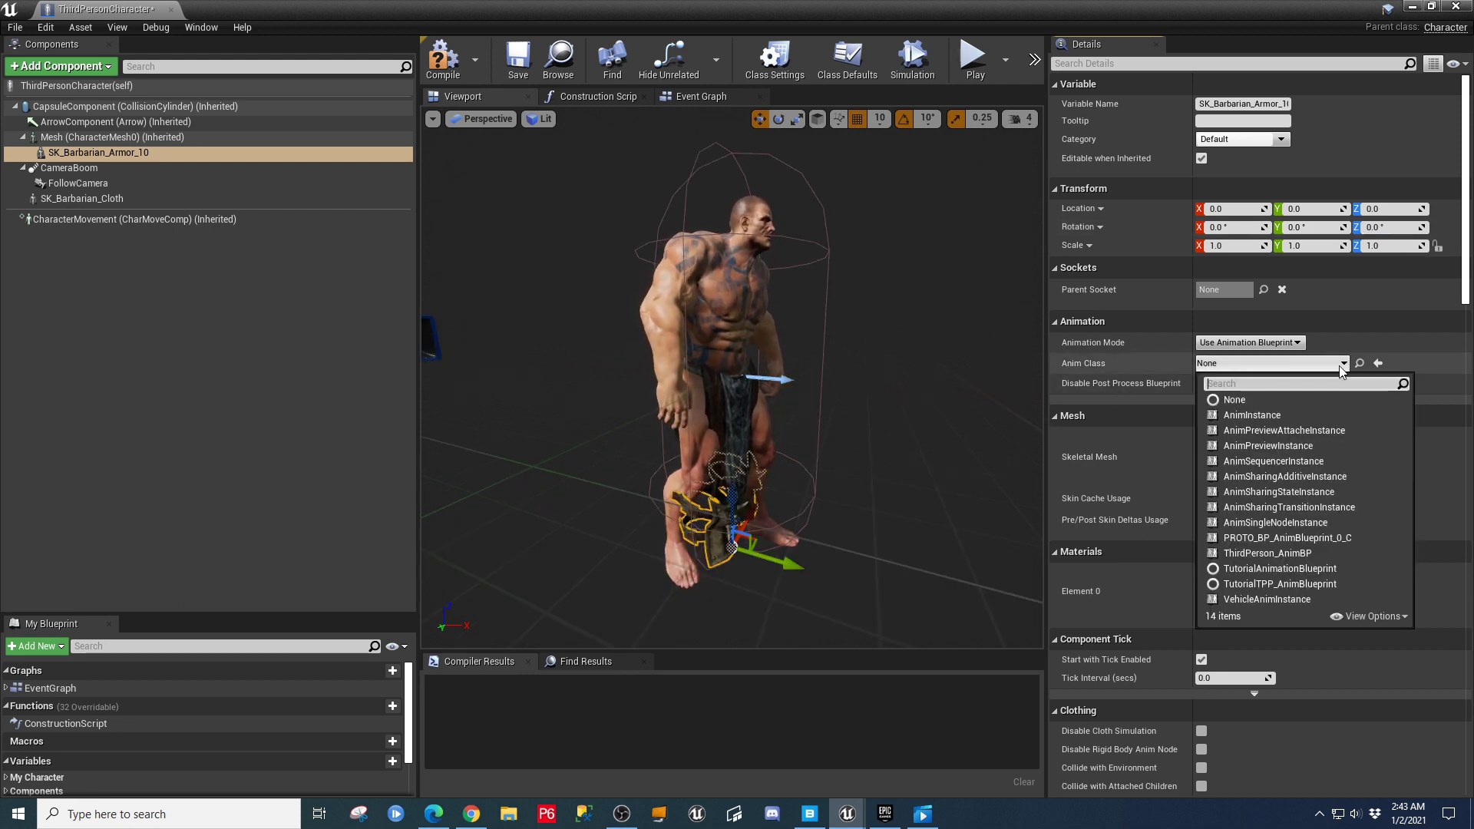
pyautogui.click(1265, 556)
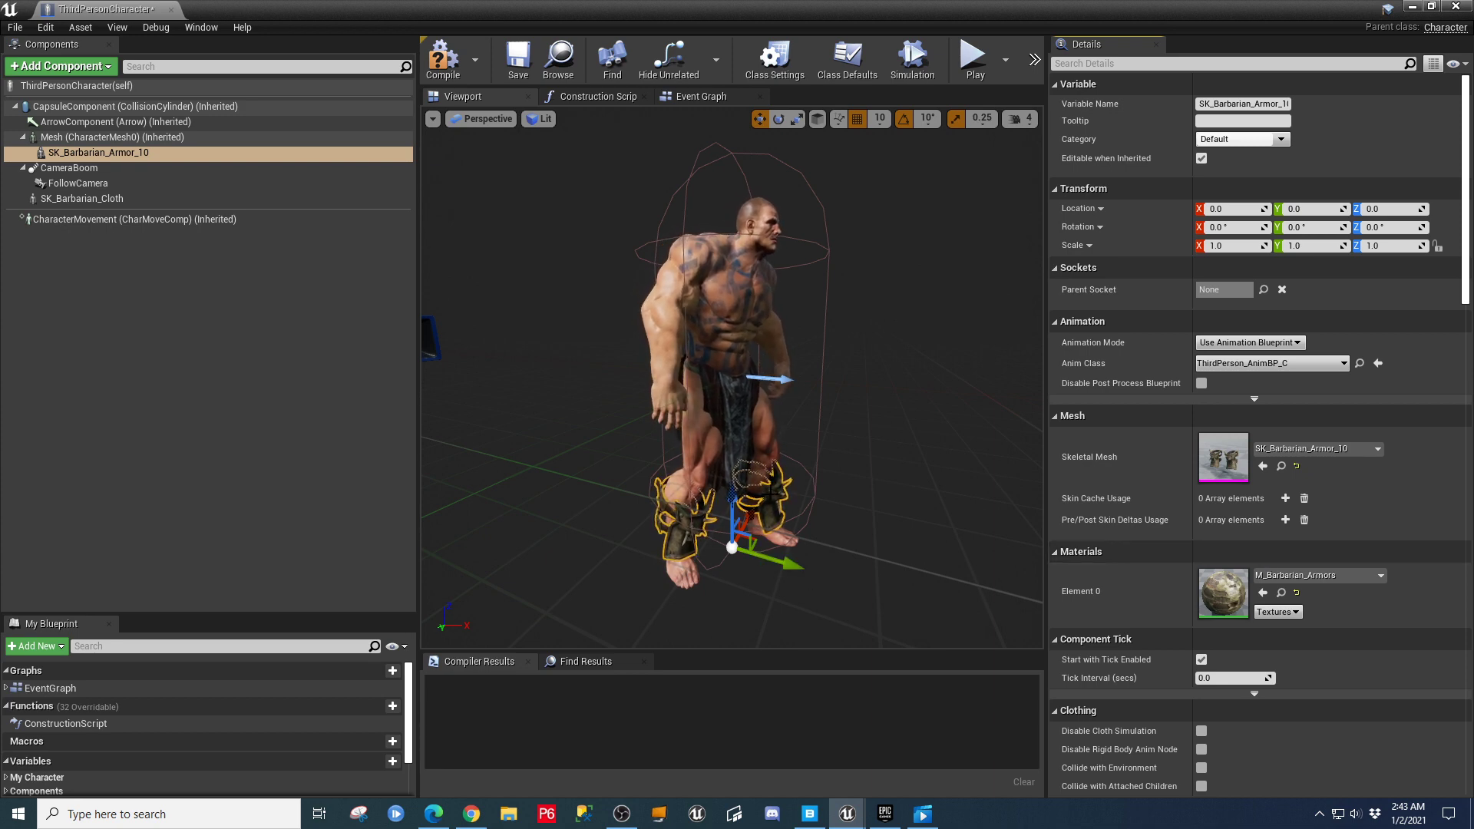
# Compile the ThirdPersonCharacter blueprint and widen the viewport by narrowing the component list area.
pyautogui.scroll(4, 824, 539)
pyautogui.scroll(-4, 824, 537)
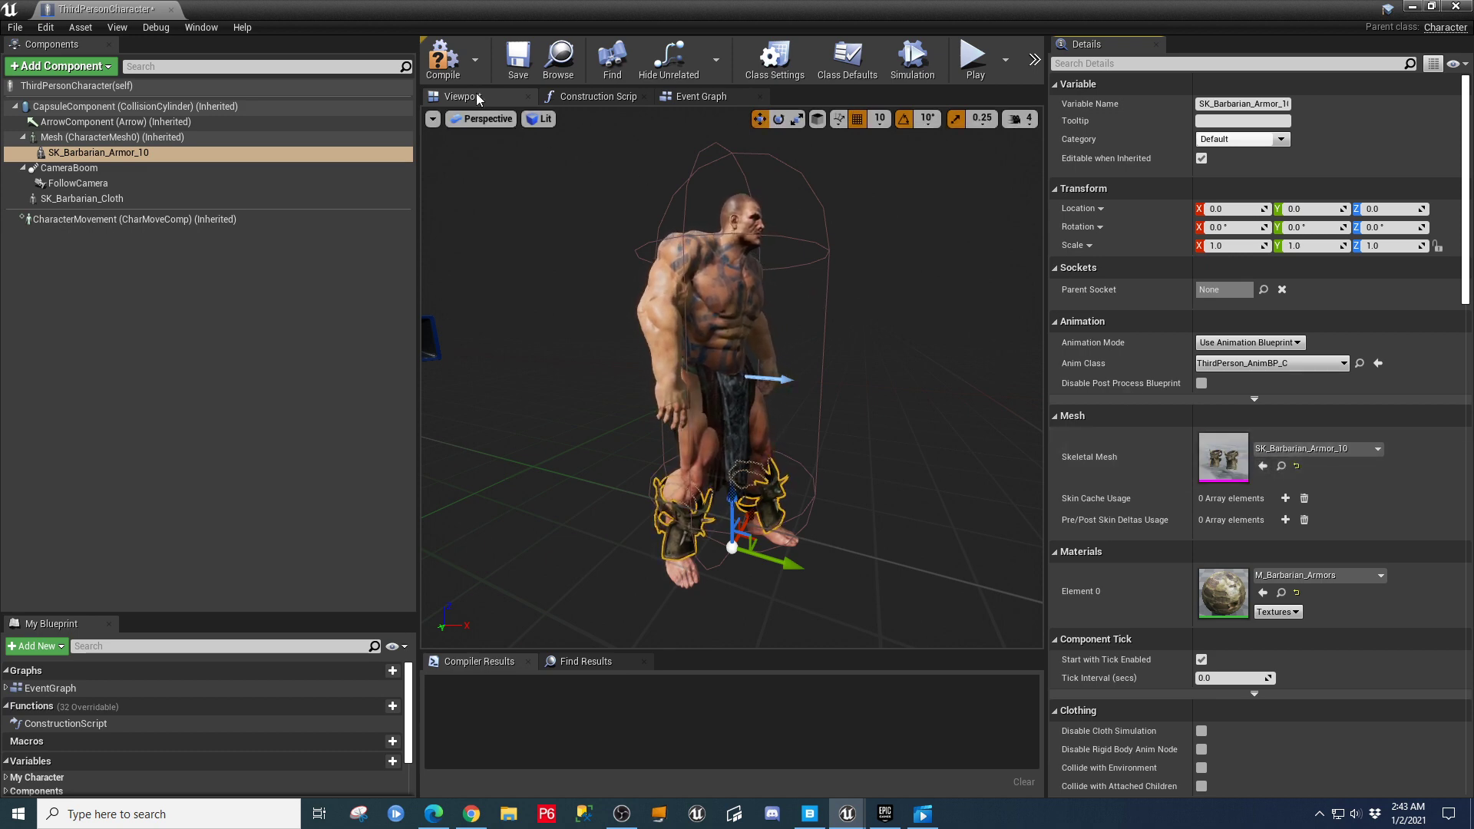
pyautogui.click(440, 64)
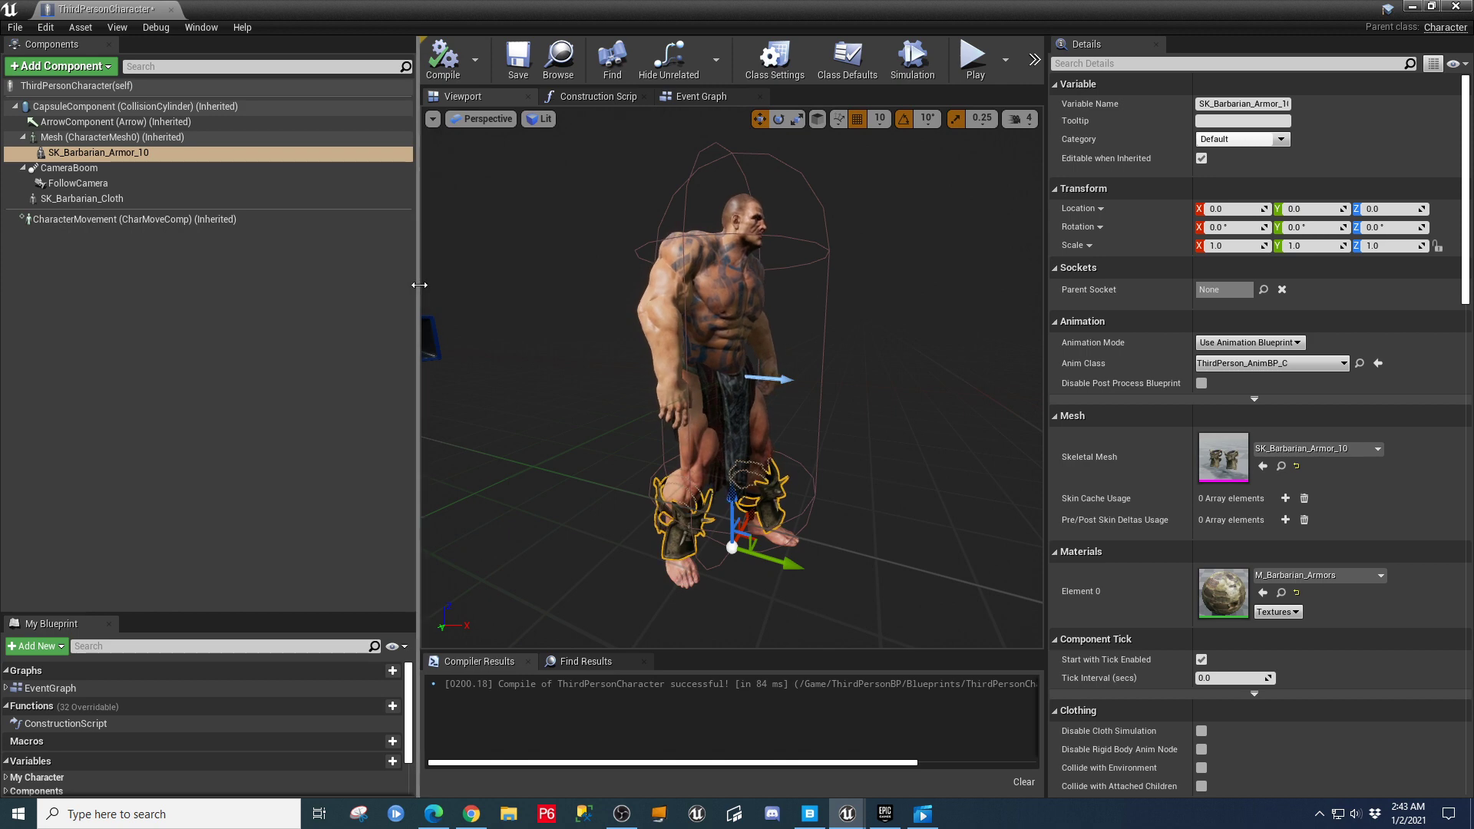
pyautogui.moveTo(418, 287); pyautogui.dragTo(263, 267)
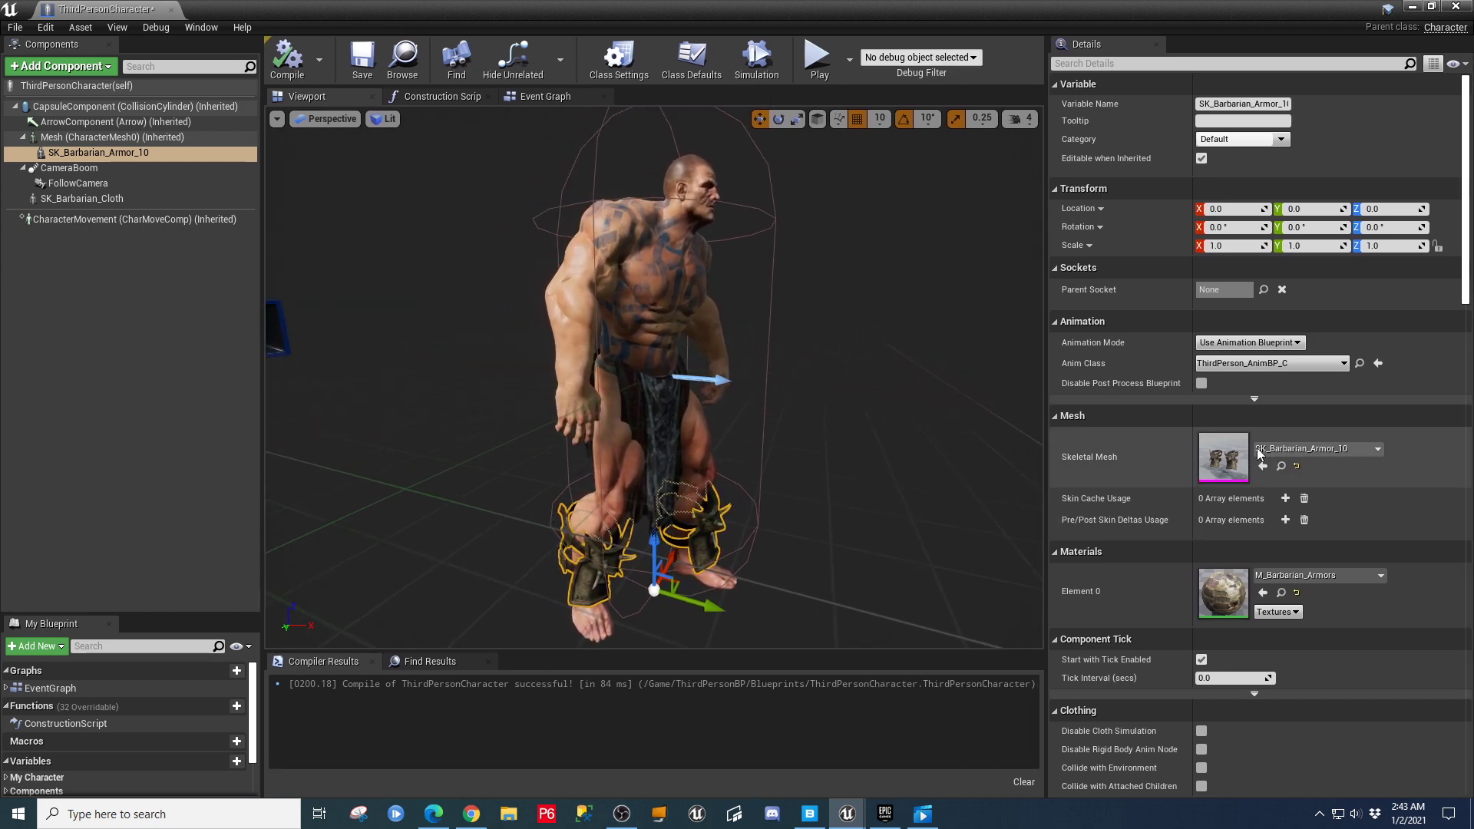
# Reparent SK_Barbarian_Cloth under the inherited Mesh component and compile the blueprint.
pyautogui.click(85, 139)
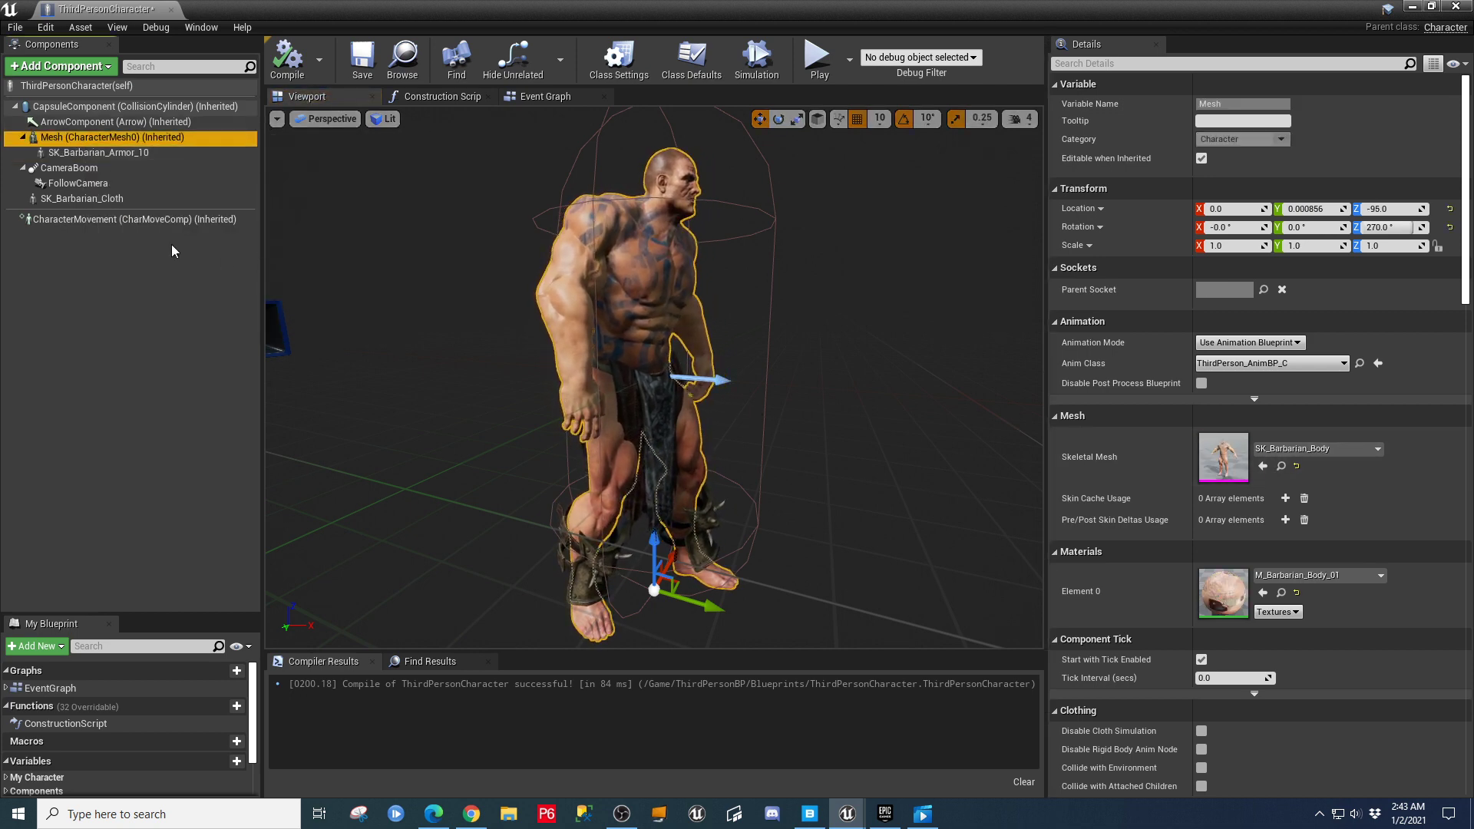
pyautogui.moveTo(62, 201); pyautogui.dragTo(74, 140)
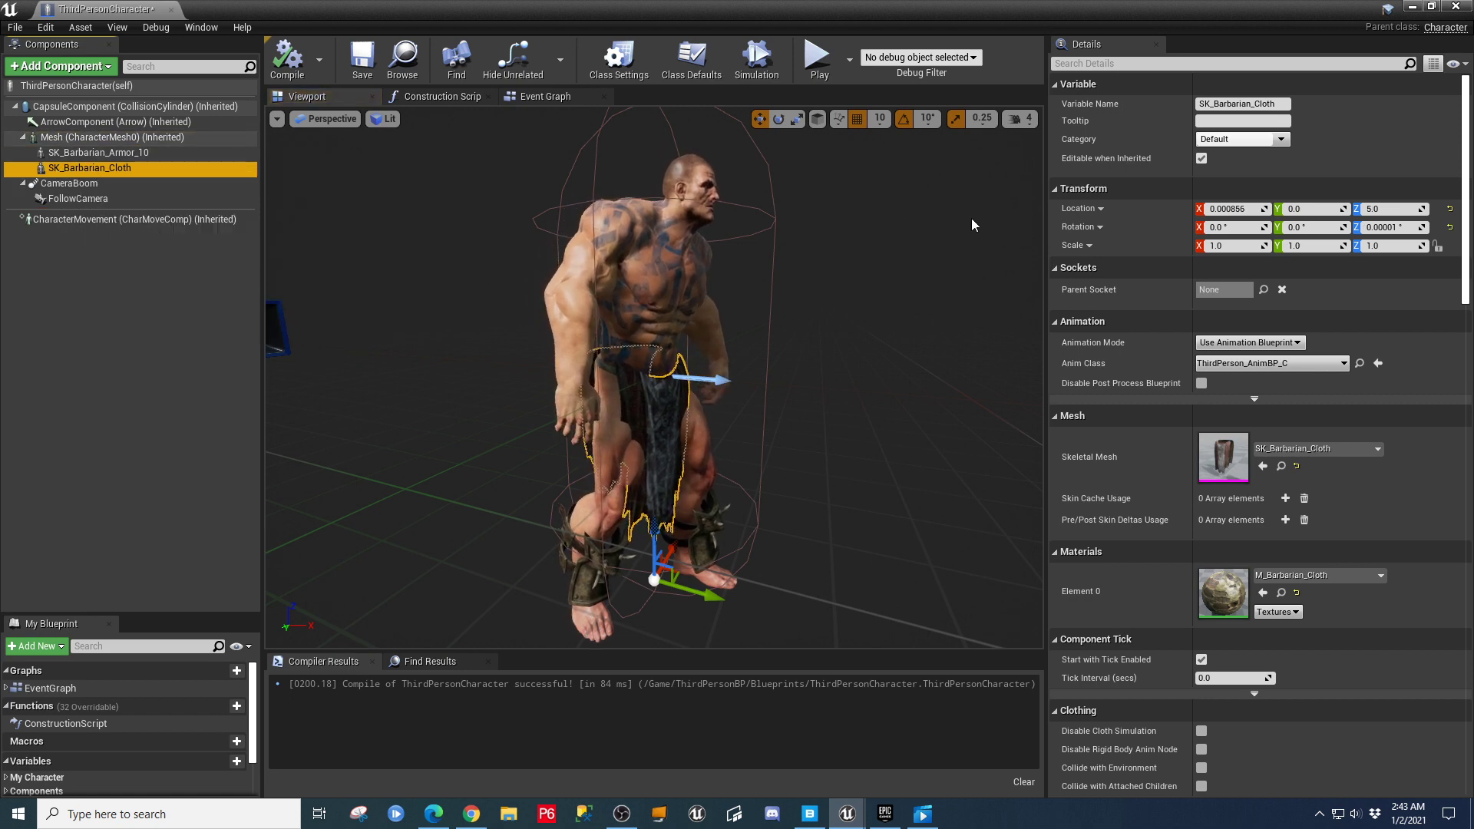
pyautogui.click(292, 57)
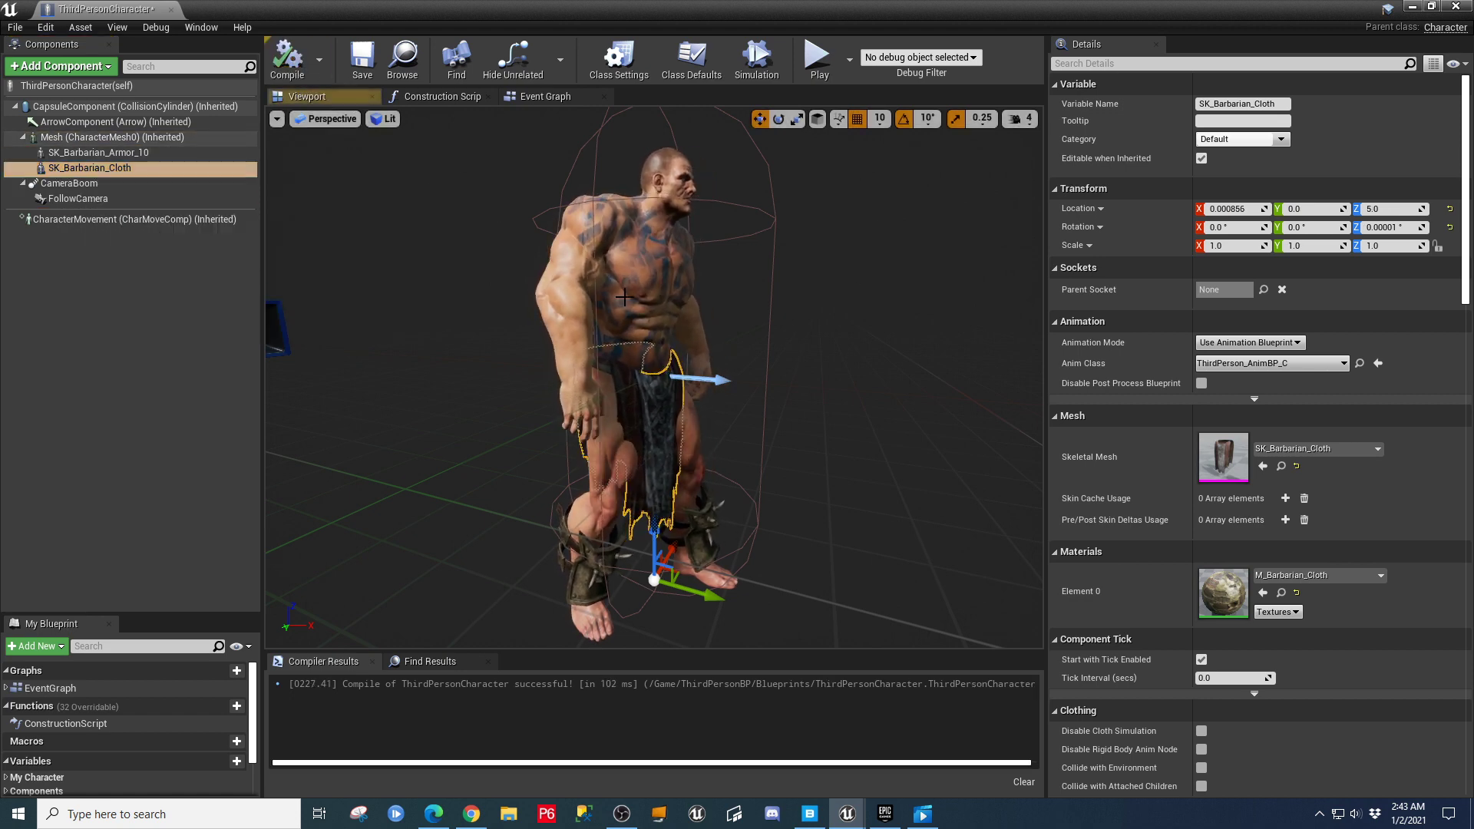
# Arrange the blueprint editor beside the Content Browser and add SK_Barbarian_Beard from the Barbarian Mesh folder as a component under SK_Barbarian_Cloth.
pyautogui.click(1430, 6)
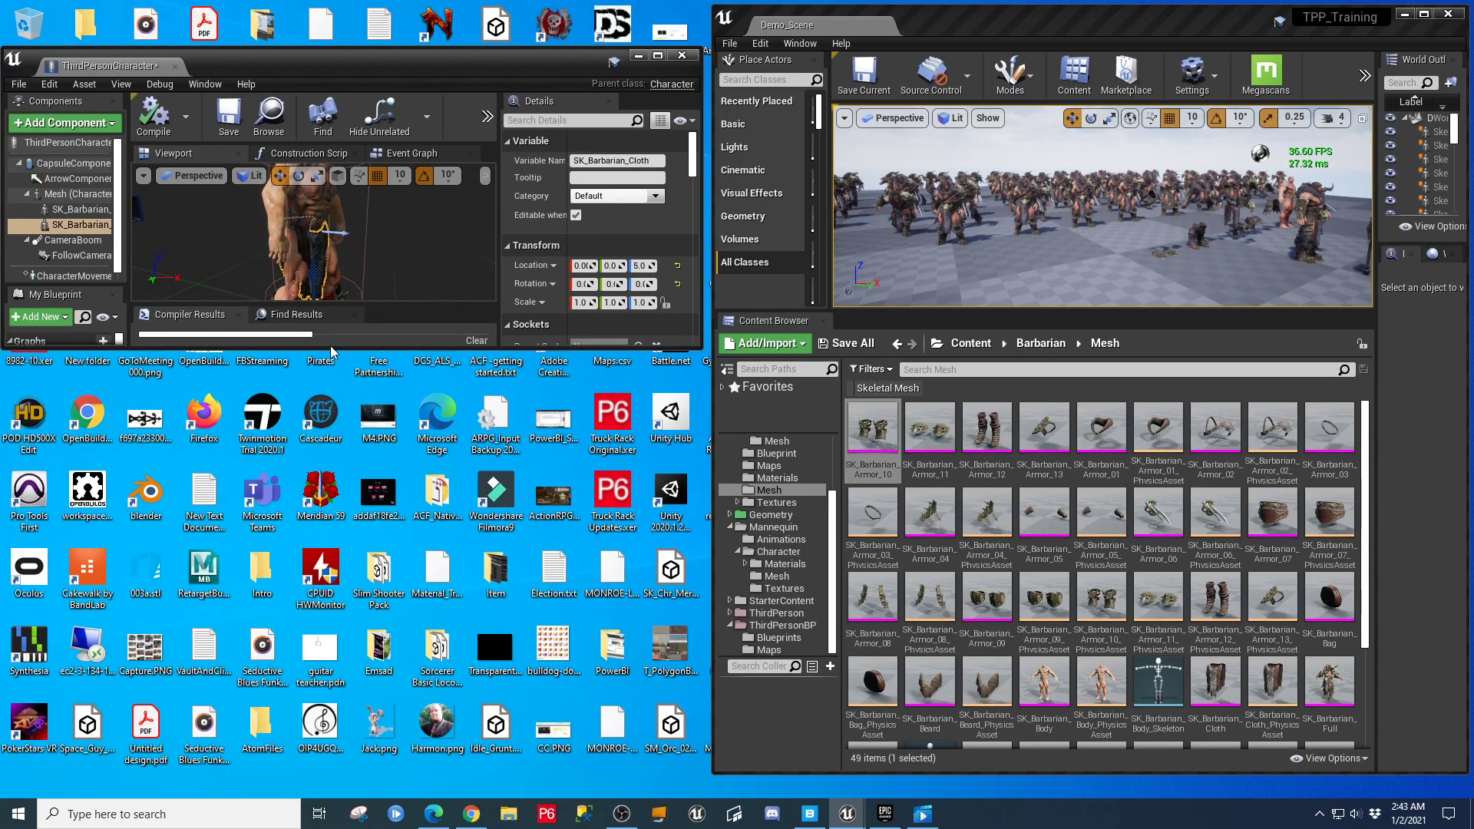
pyautogui.moveTo(333, 350); pyautogui.dragTo(319, 593)
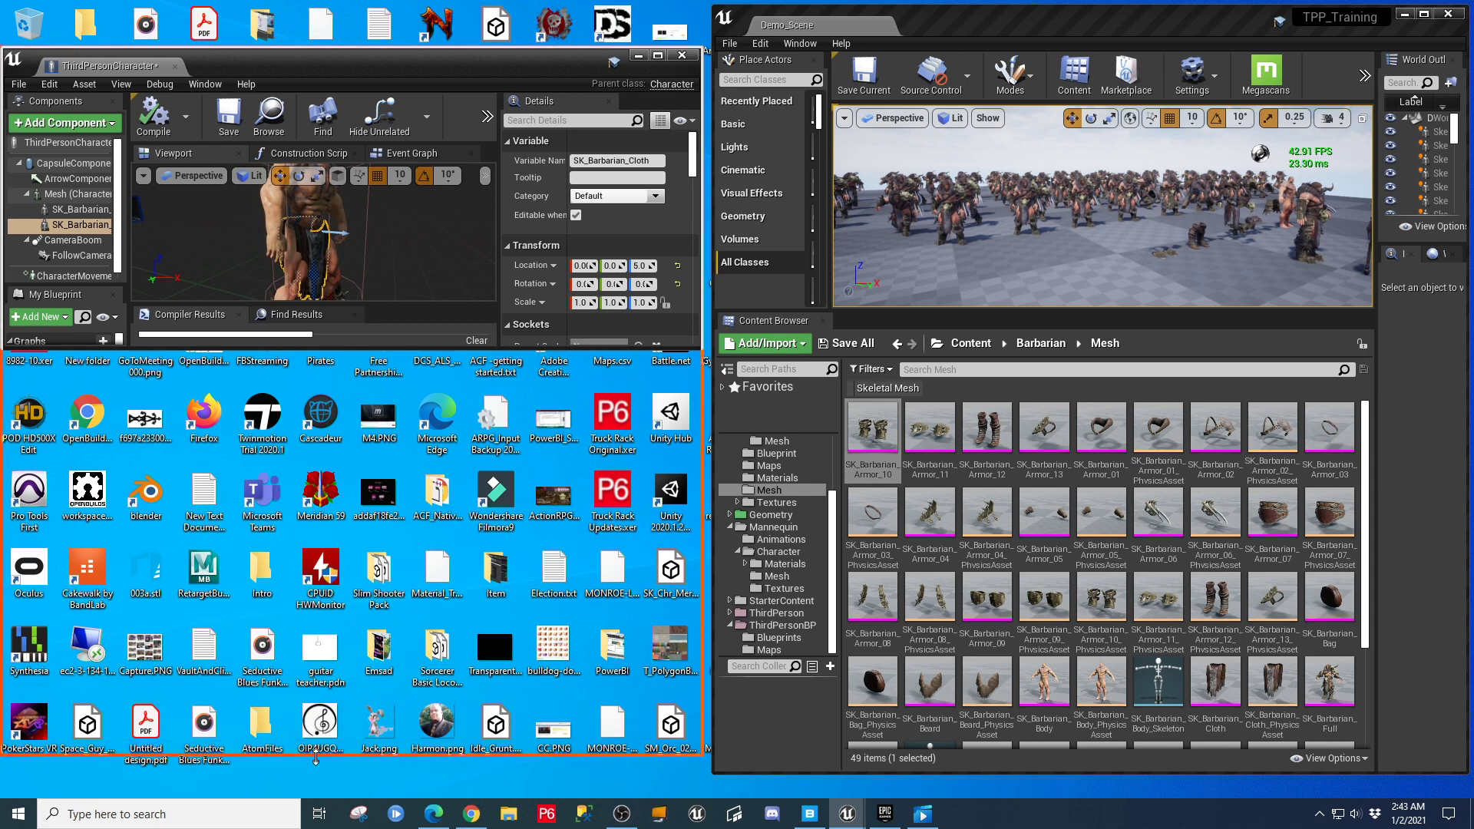
pyautogui.moveTo(315, 756); pyautogui.dragTo(317, 757)
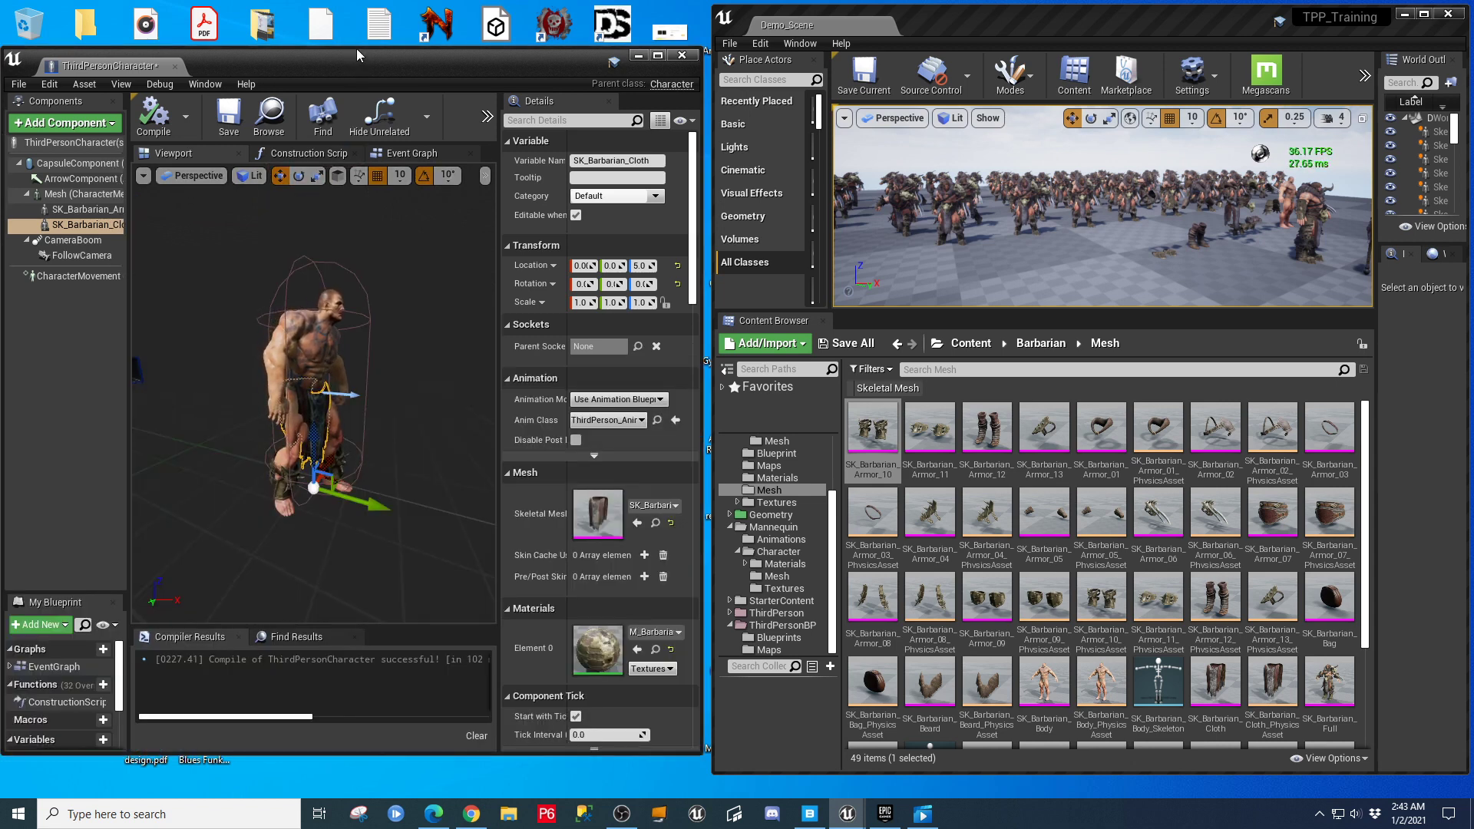
pyautogui.moveTo(356, 49); pyautogui.dragTo(356, 10)
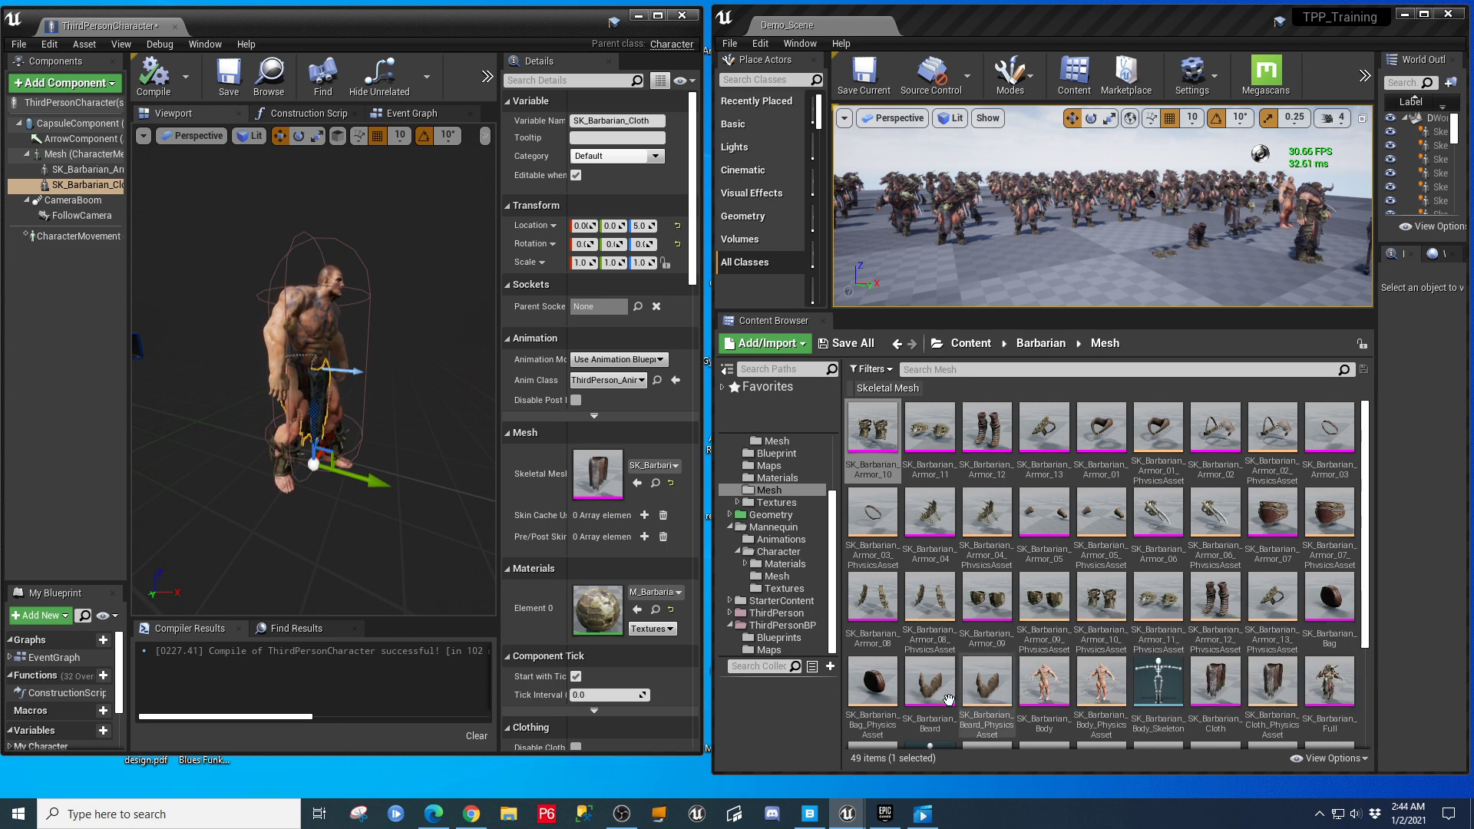
pyautogui.moveTo(934, 693); pyautogui.dragTo(86, 161)
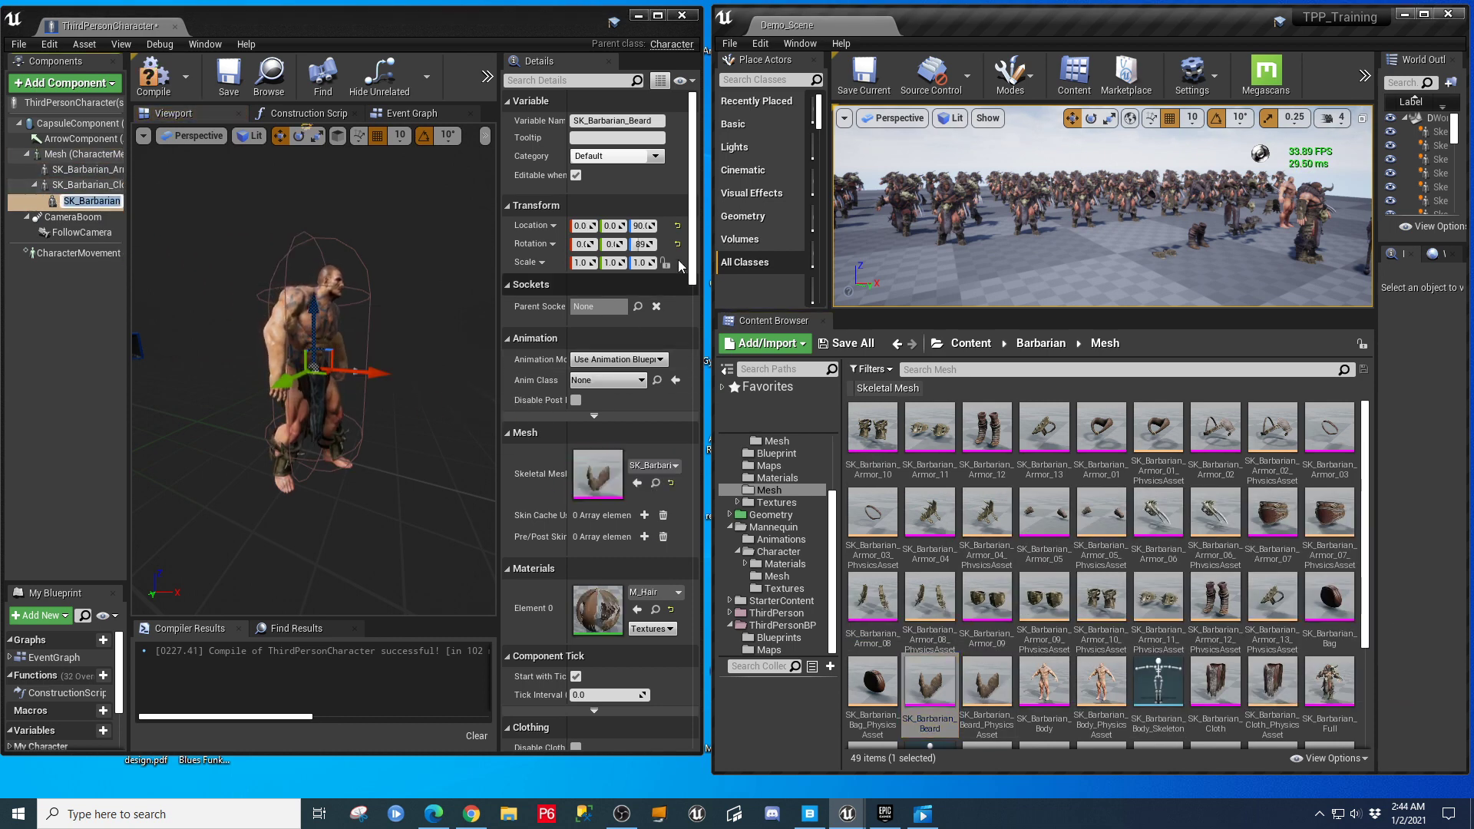
# Set SK_Barbarian_Beard's Z location and Z rotation to 0 and its Anim Class to ThirdPerson_AnimBP.
pyautogui.click(642, 226)
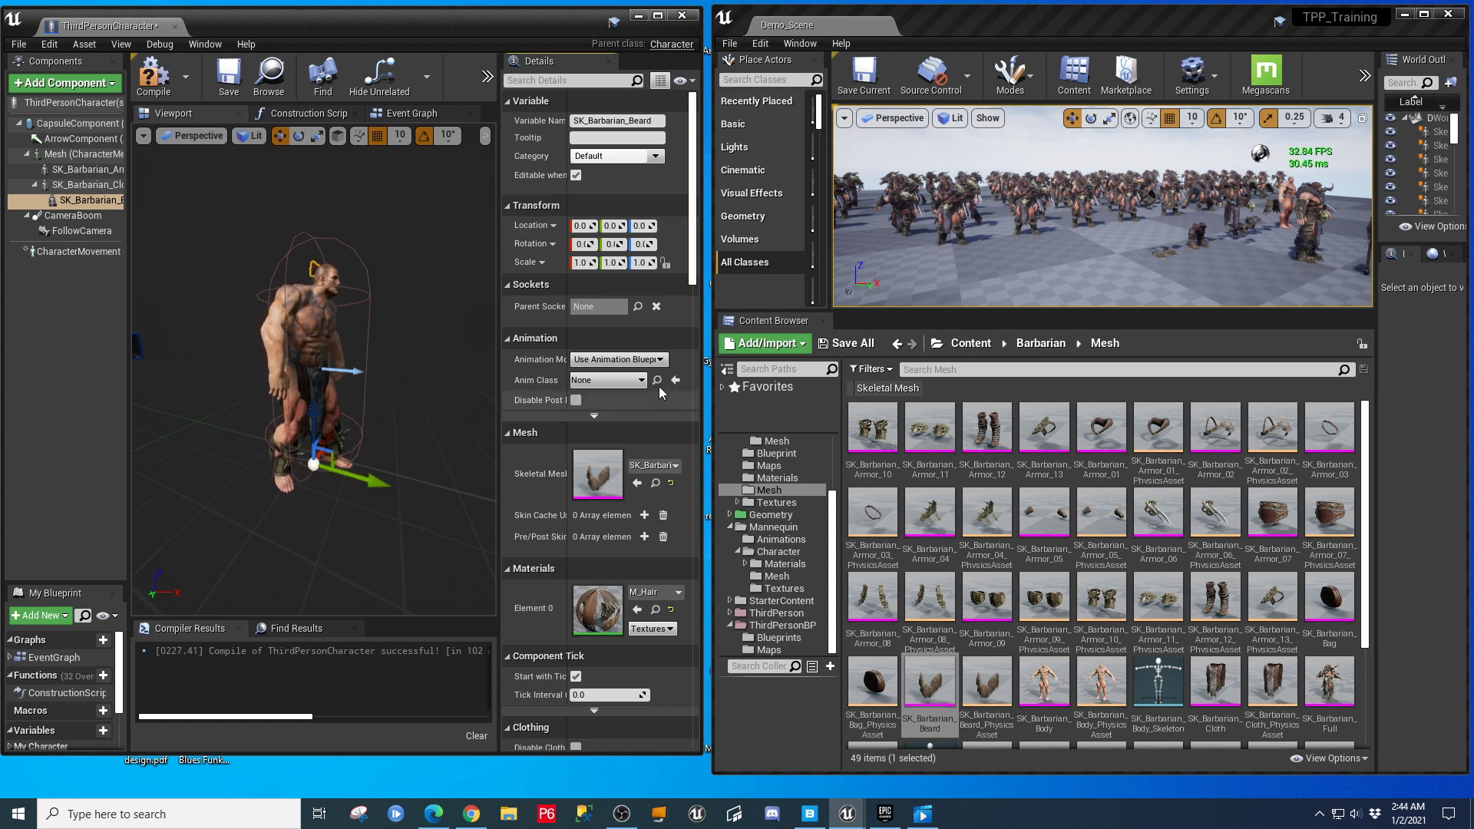
pyautogui.click(634, 380)
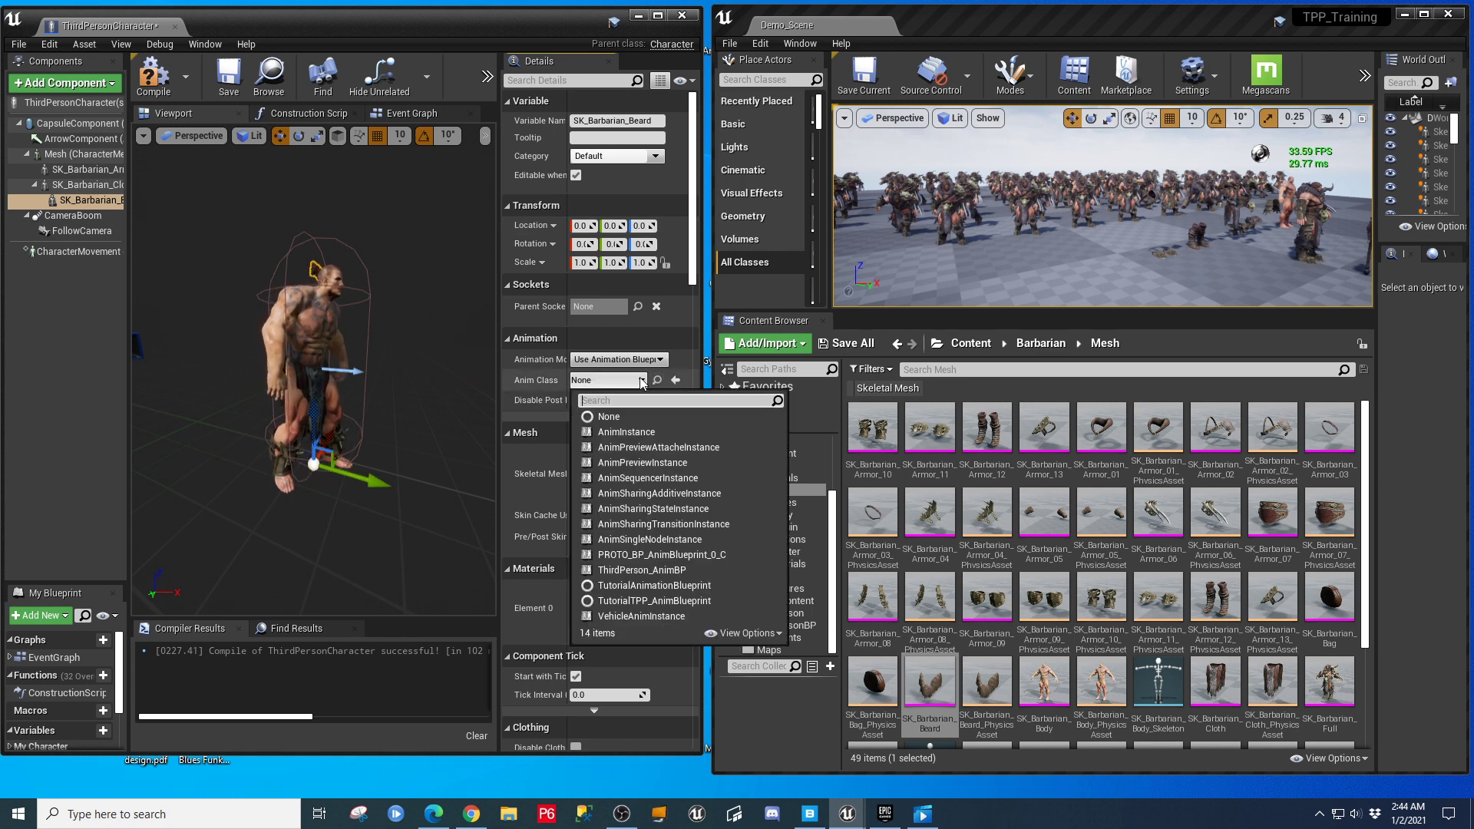
pyautogui.click(643, 570)
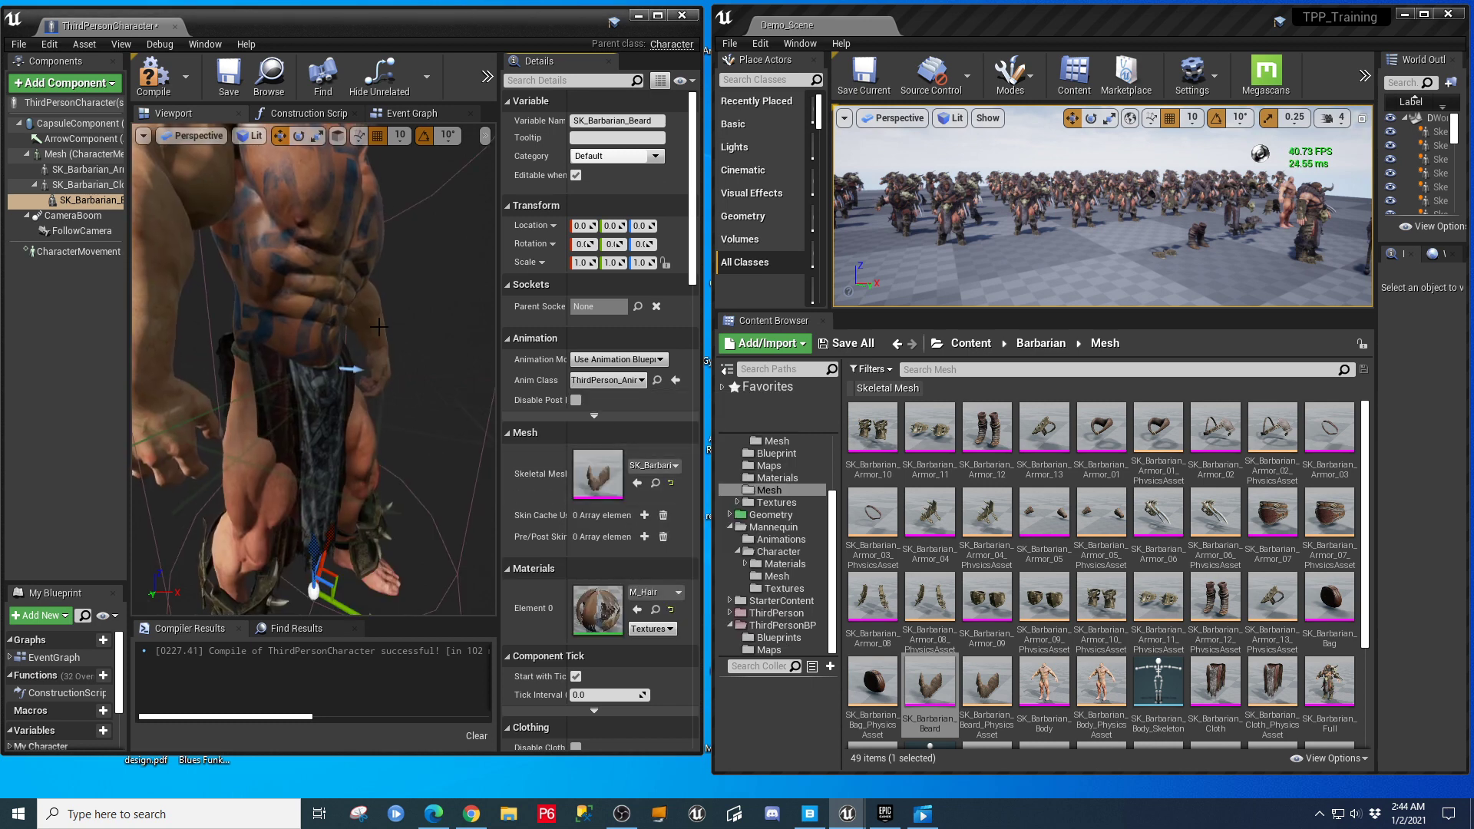
# Maximize the blueprint editor and reparent SK_Barbarian_Beard from SK_Barbarian_Cloth to the inherited Mesh component.
pyautogui.click(658, 15)
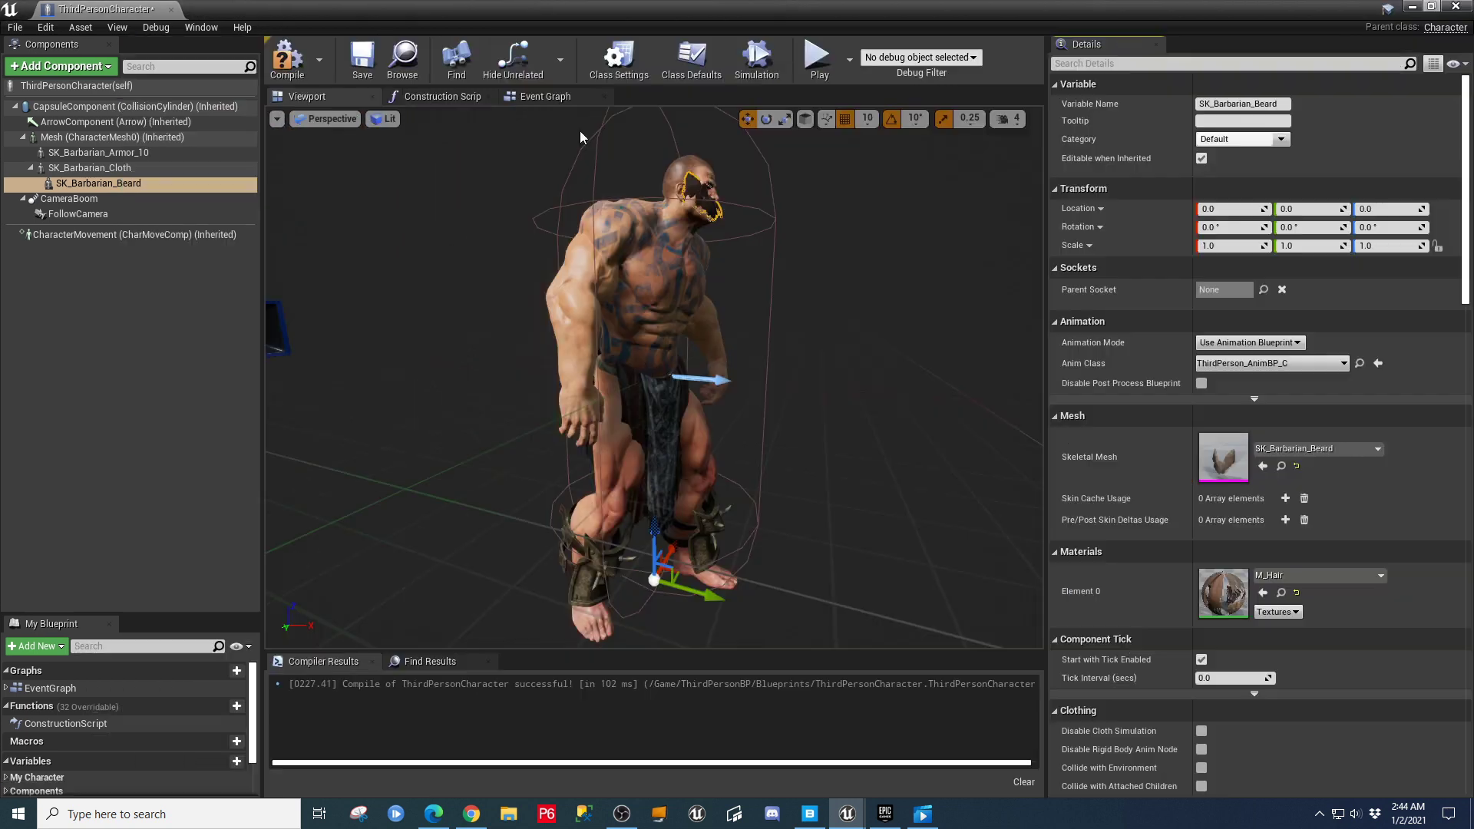
pyautogui.moveTo(578, 130); pyautogui.dragTo(541, 224)
pyautogui.click(90, 169)
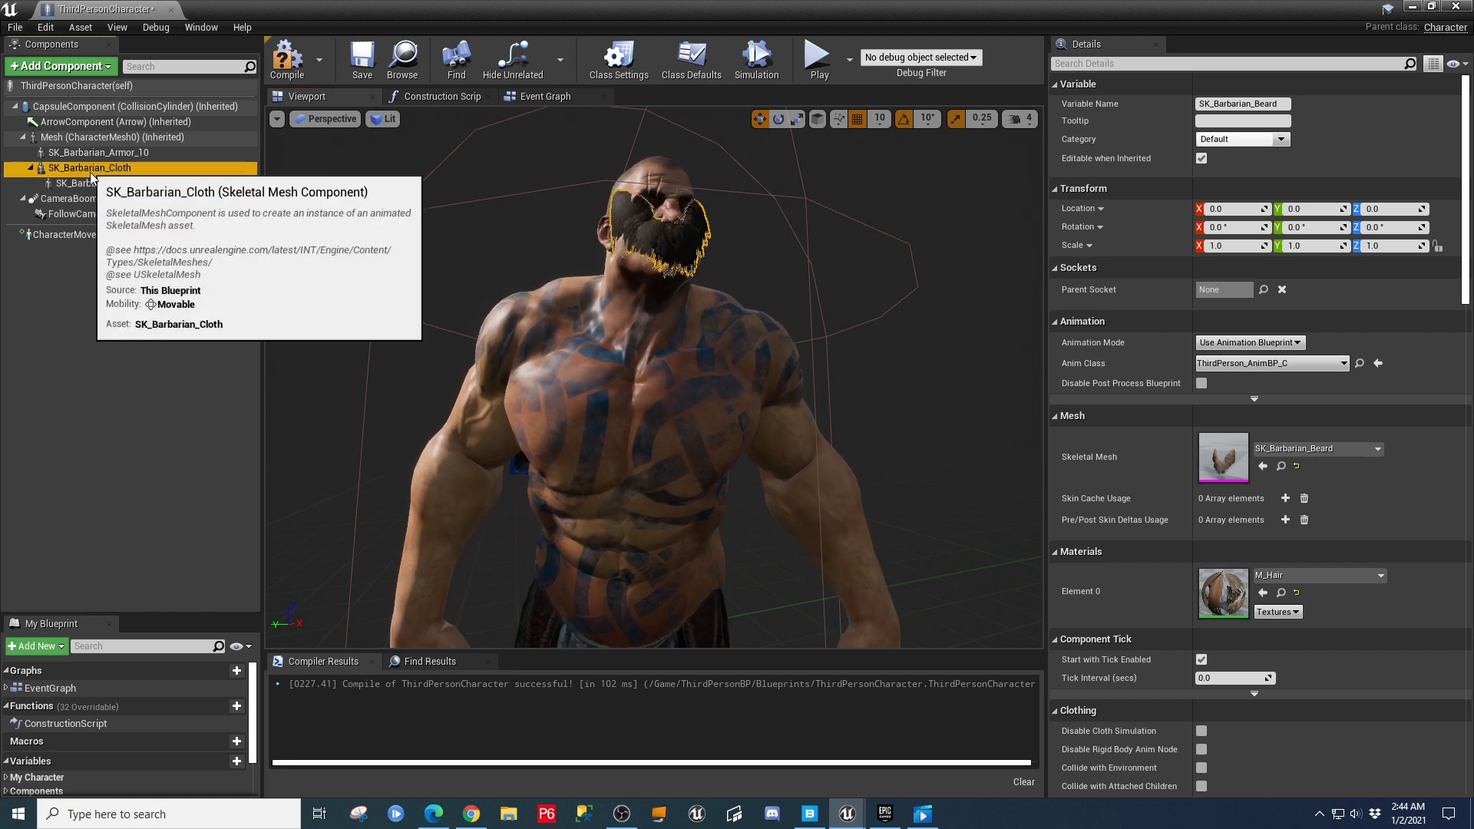
pyautogui.moveTo(92, 182); pyautogui.dragTo(64, 140)
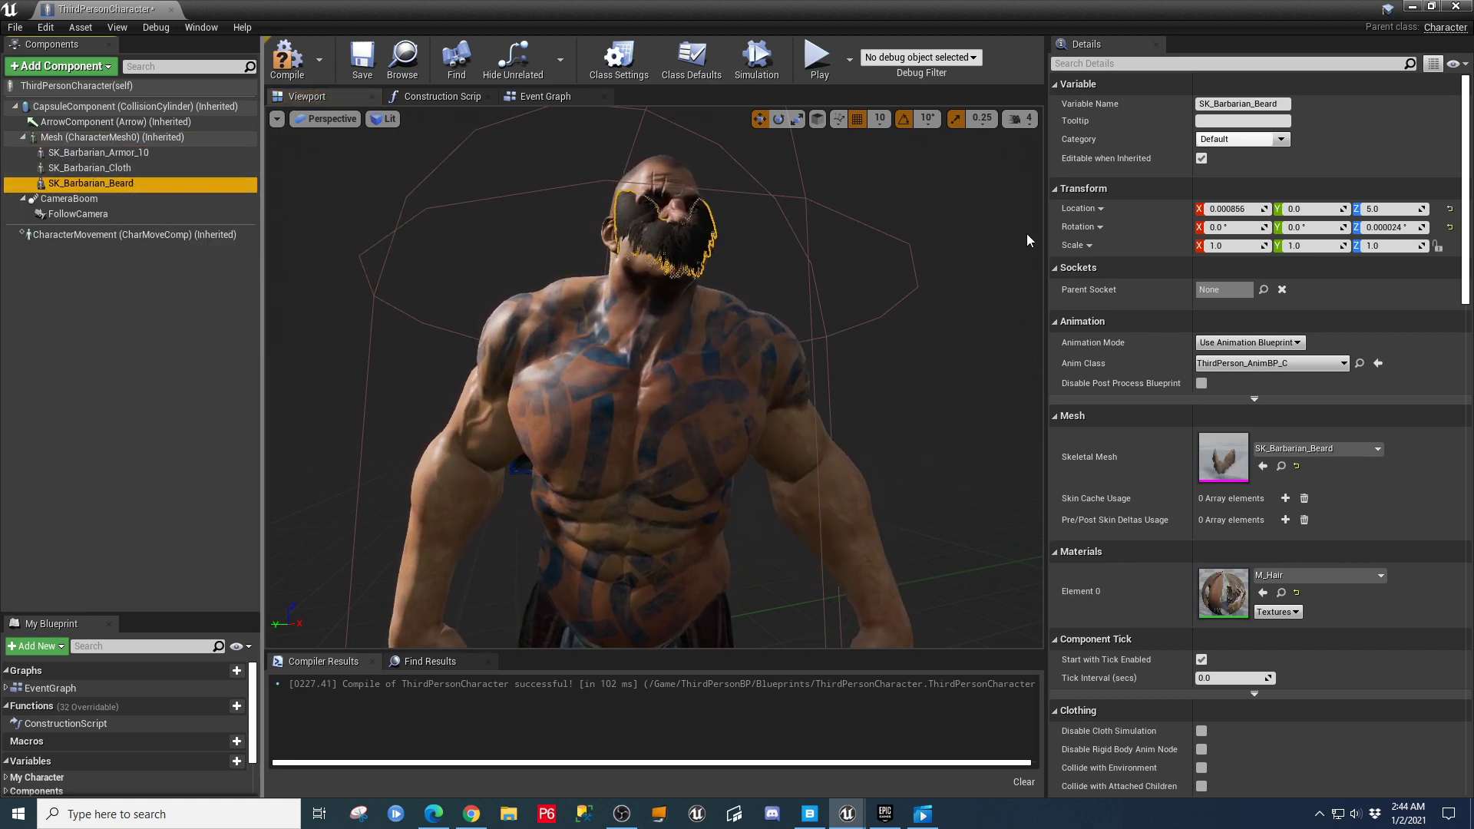
# Reset the reparented beard's Z location and Z rotation to 0 and compile the blueprint.
pyautogui.click(1381, 211)
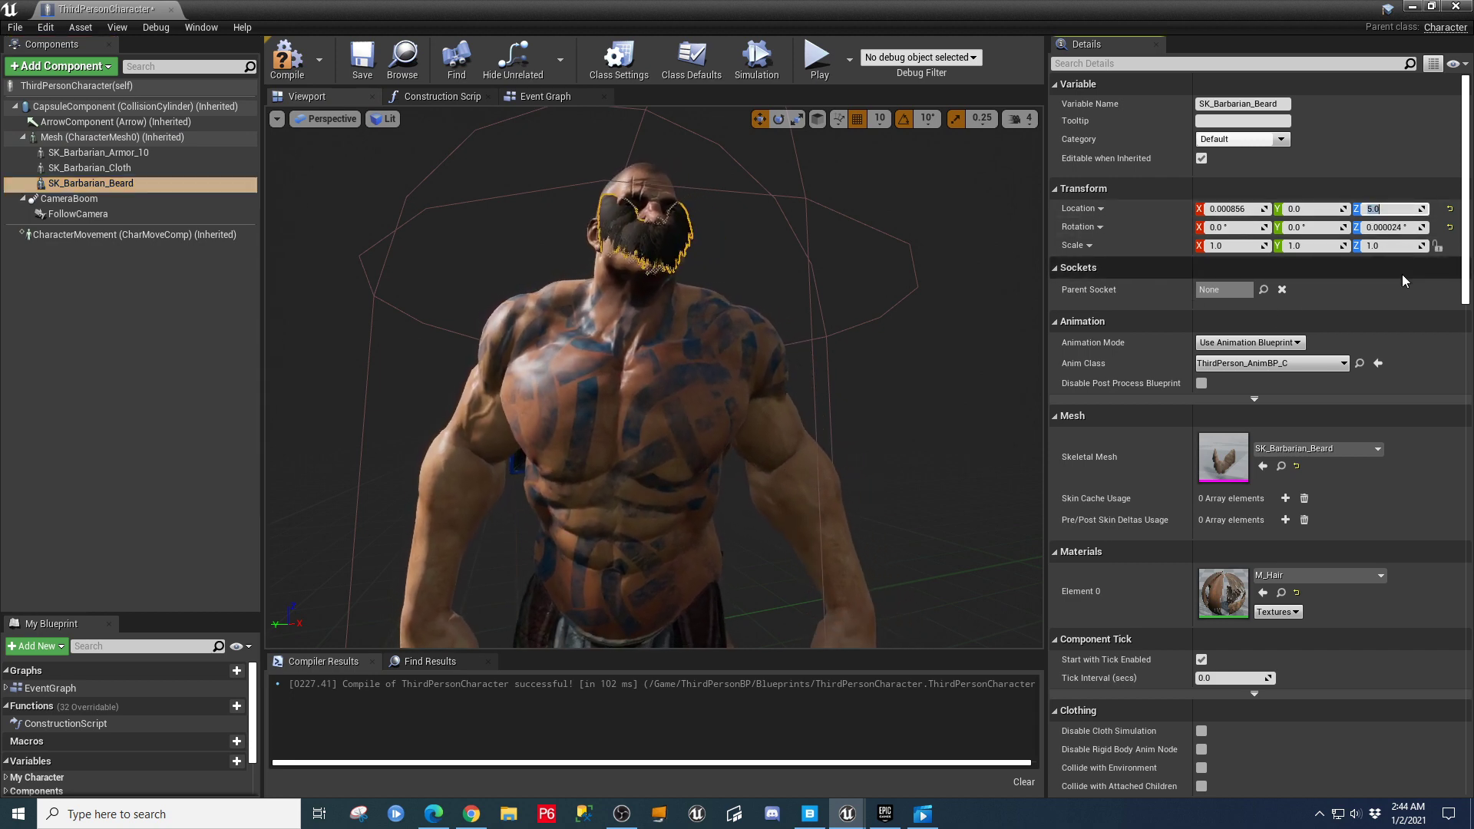
pyautogui.write('0')
pyautogui.press('Return')
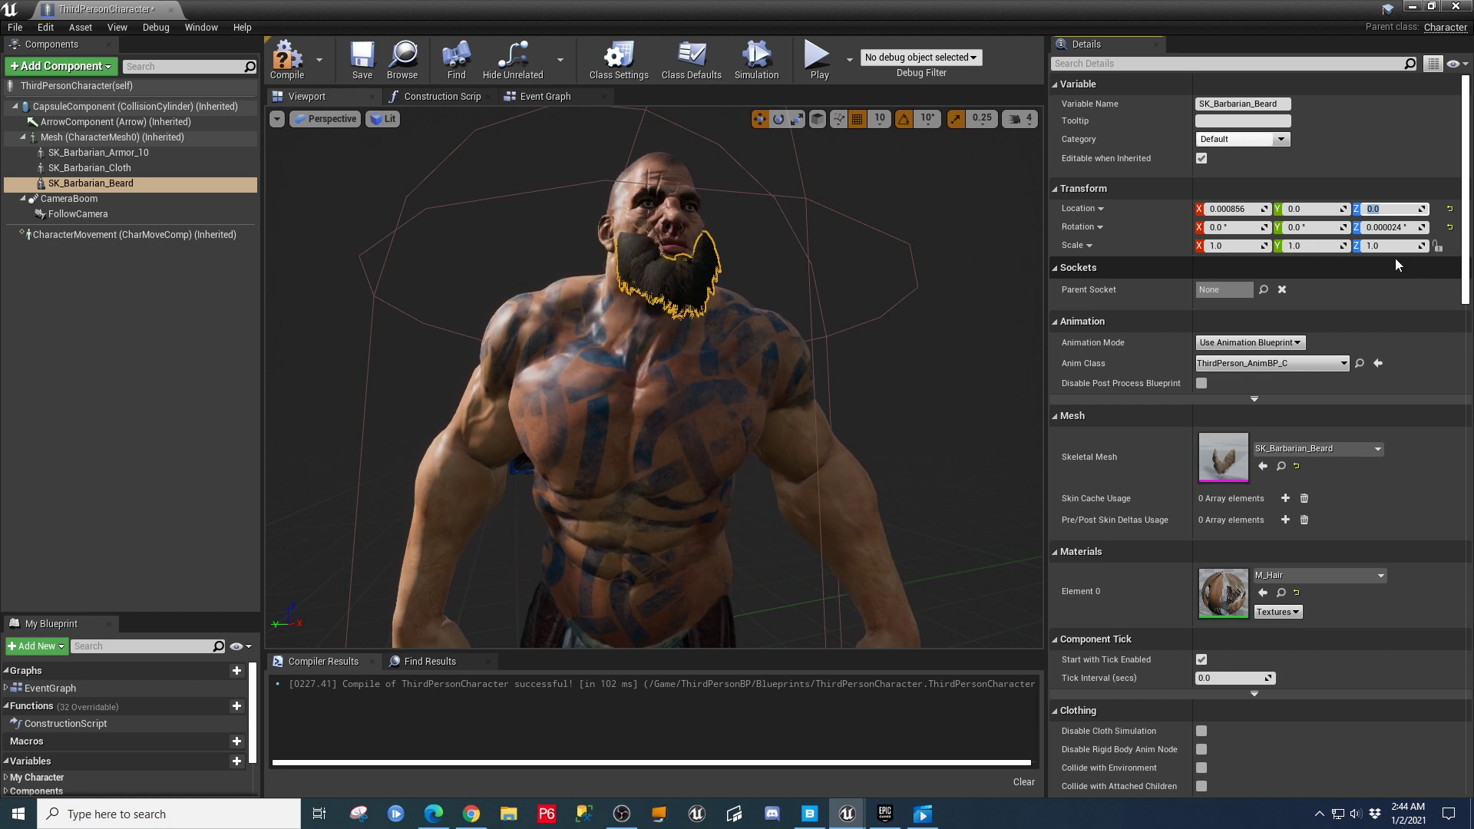
pyautogui.click(1389, 228)
pyautogui.write('0')
pyautogui.press('Return')
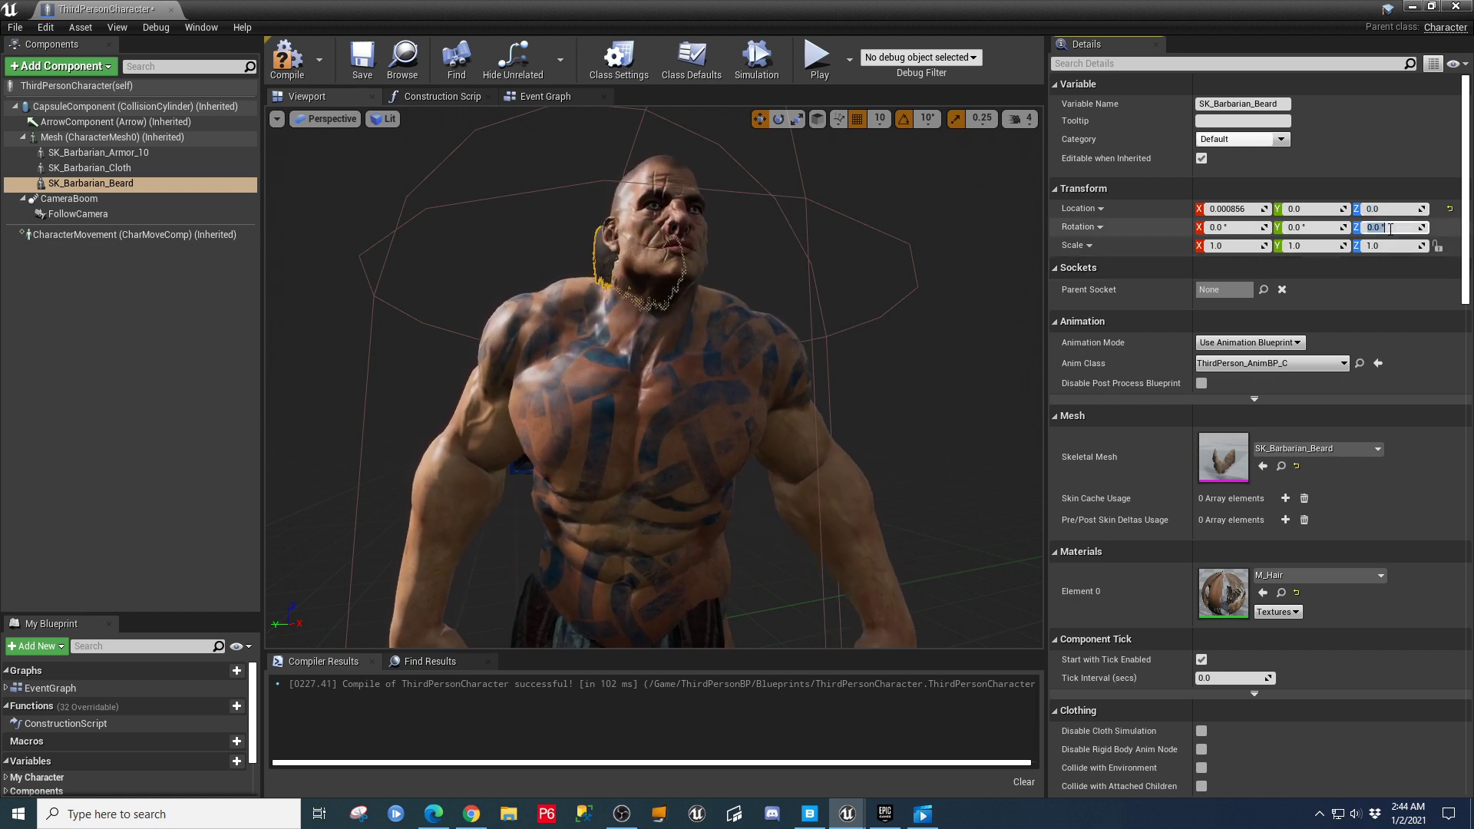
pyautogui.click(297, 75)
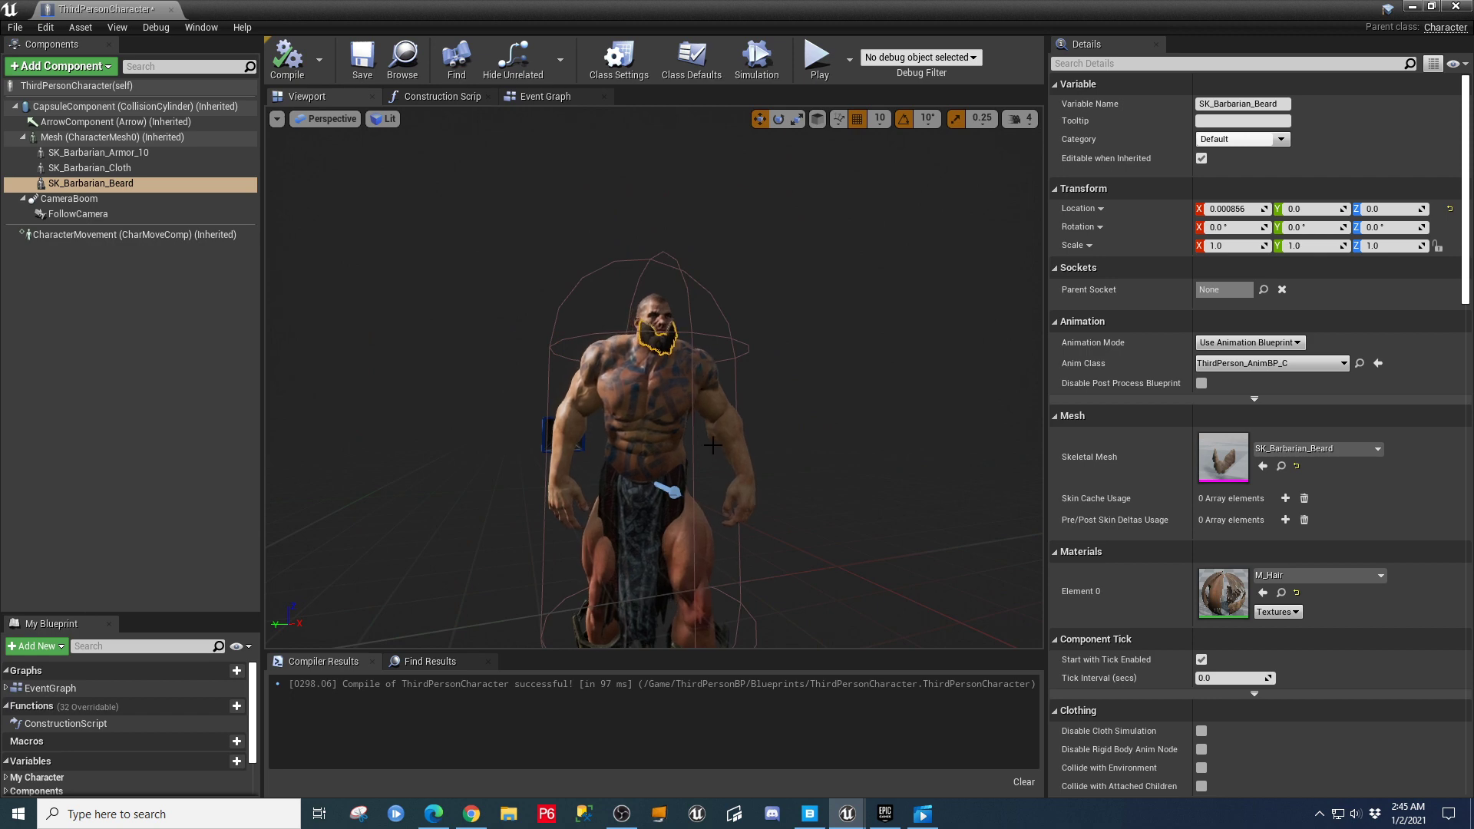
# Restore the blueprint editor beside the Content Browser and filter the Barbarian Mesh folder to show only skeletal meshes.
pyautogui.click(1431, 6)
pyautogui.scroll(-3, 1244, 652)
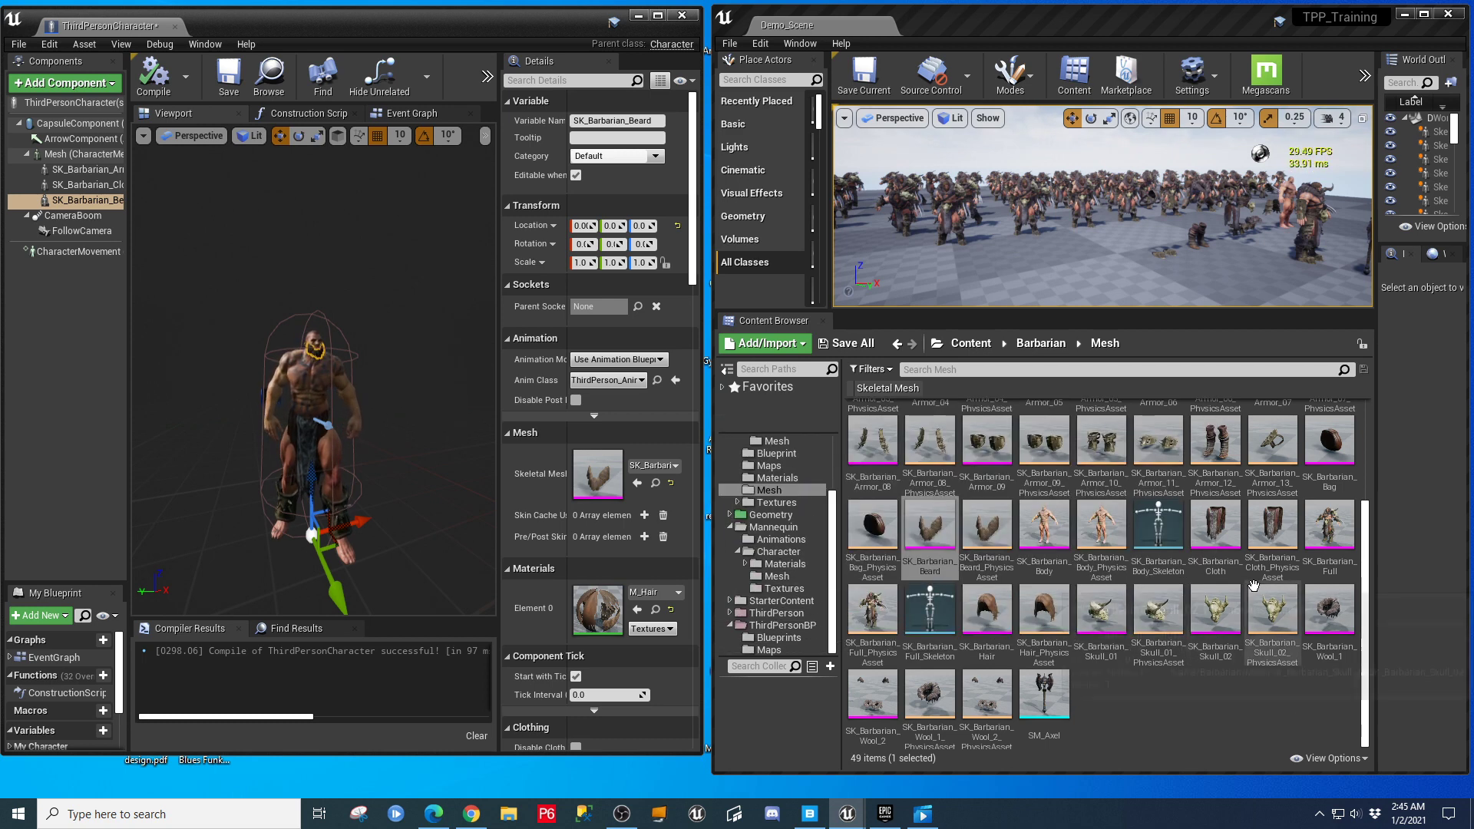
pyautogui.scroll(1, 1250, 586)
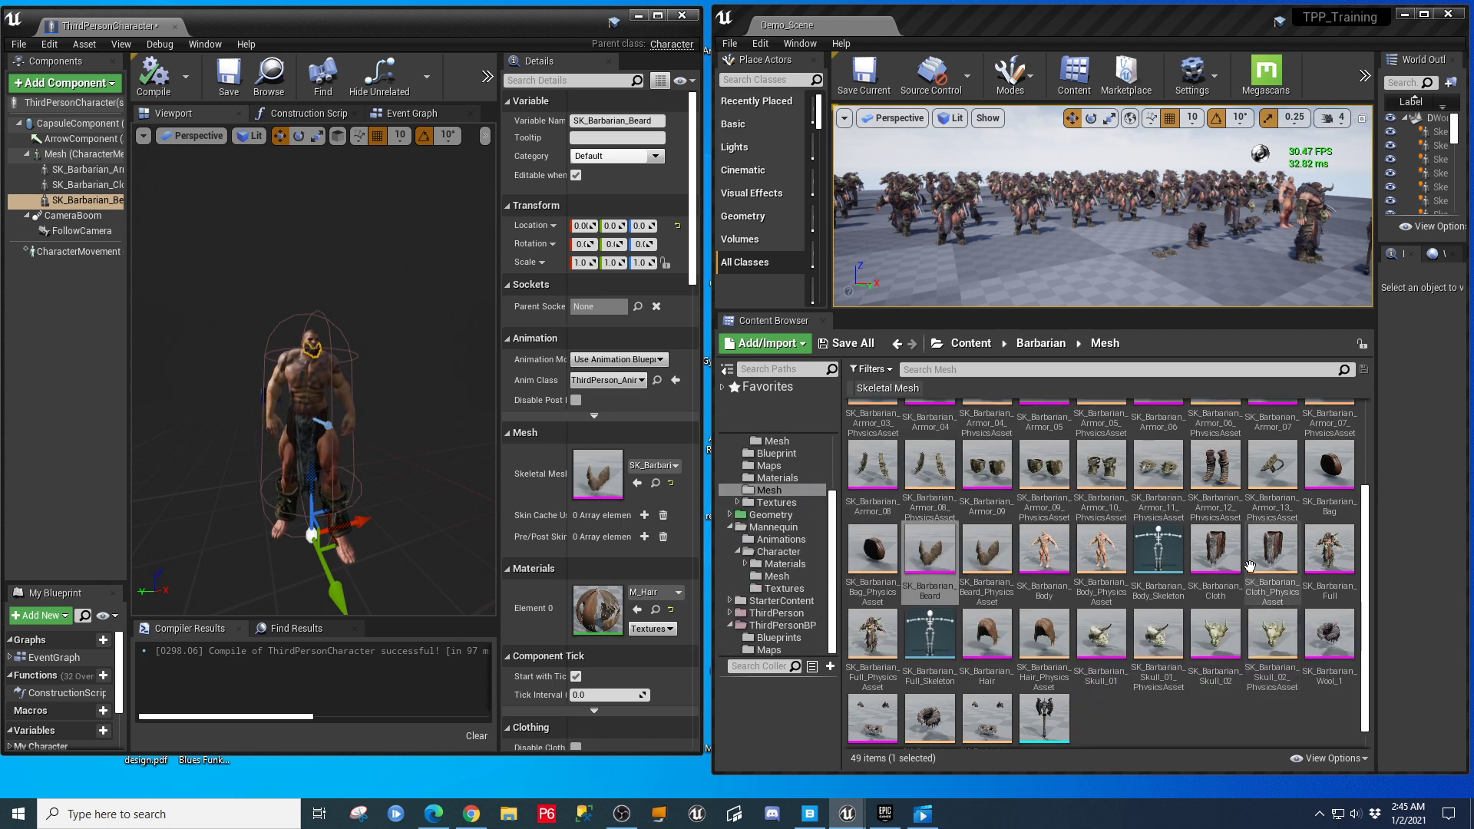
pyautogui.scroll(1, 959, 460)
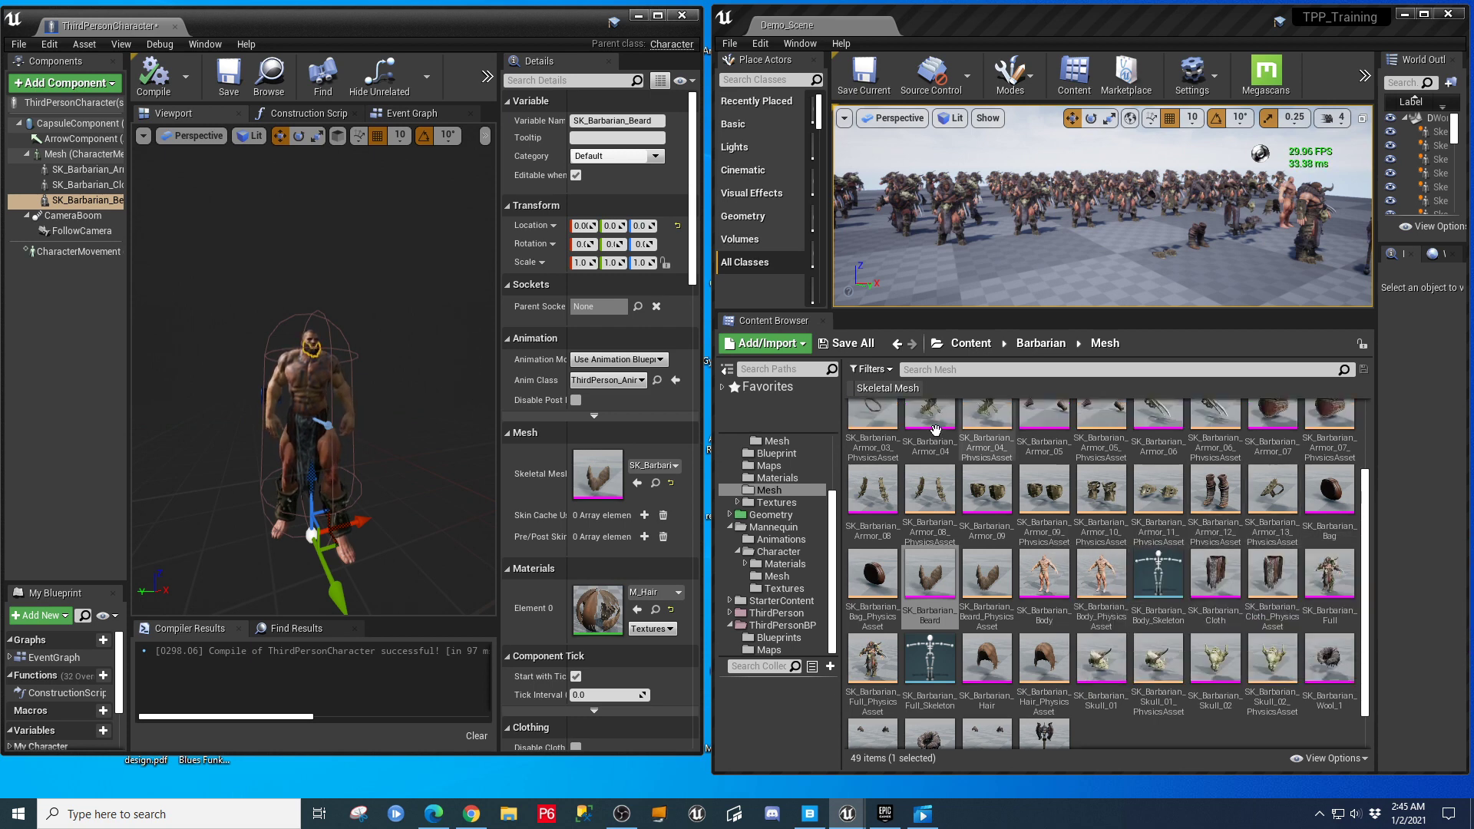
pyautogui.click(883, 388)
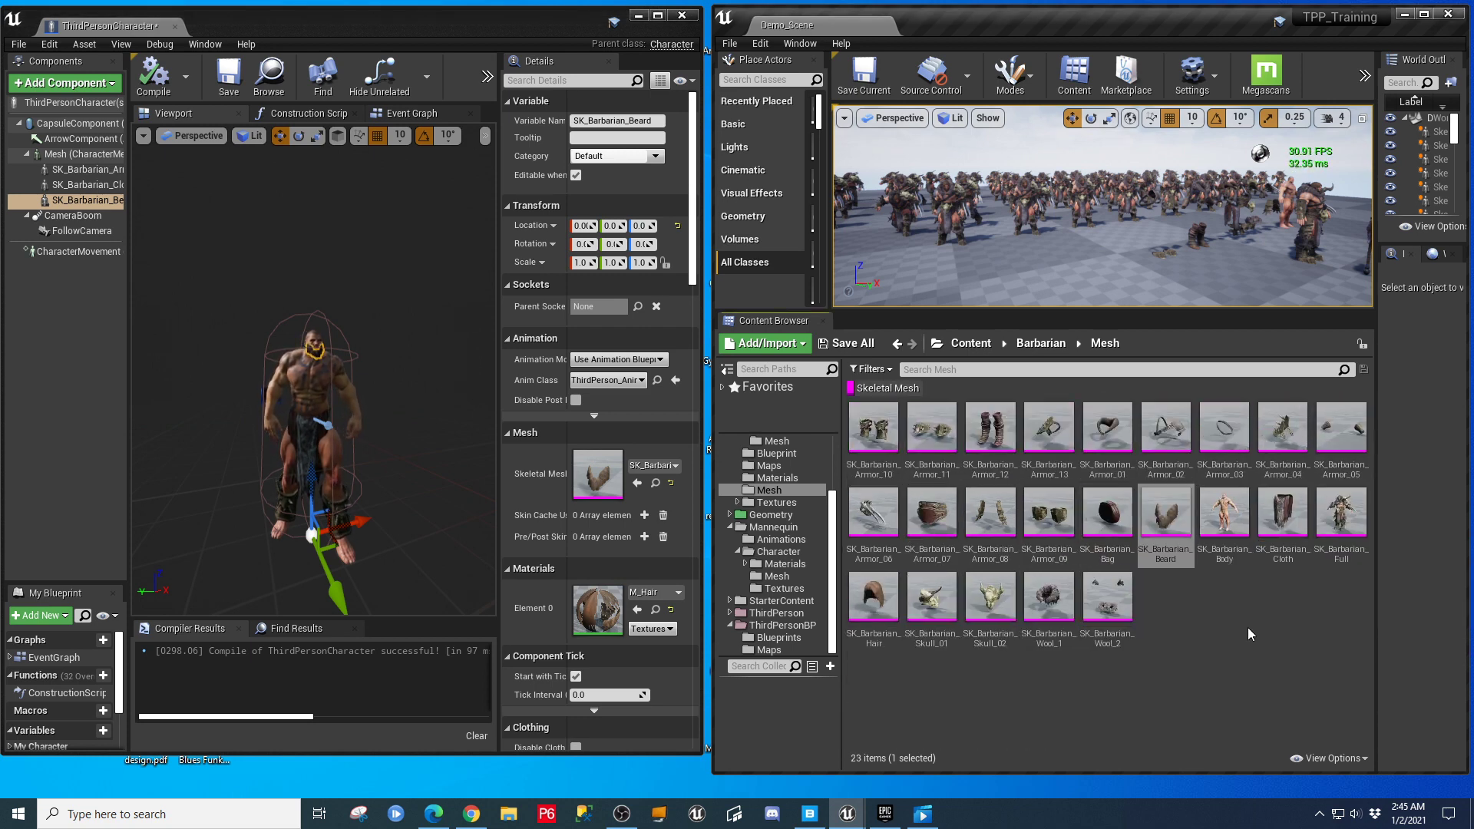
# Add SK_Barbarian_Armor_12 as a child of Mesh at zero location and rotation, with Anim Class ThirdPerson_AnimBP.
pyautogui.click(989, 440)
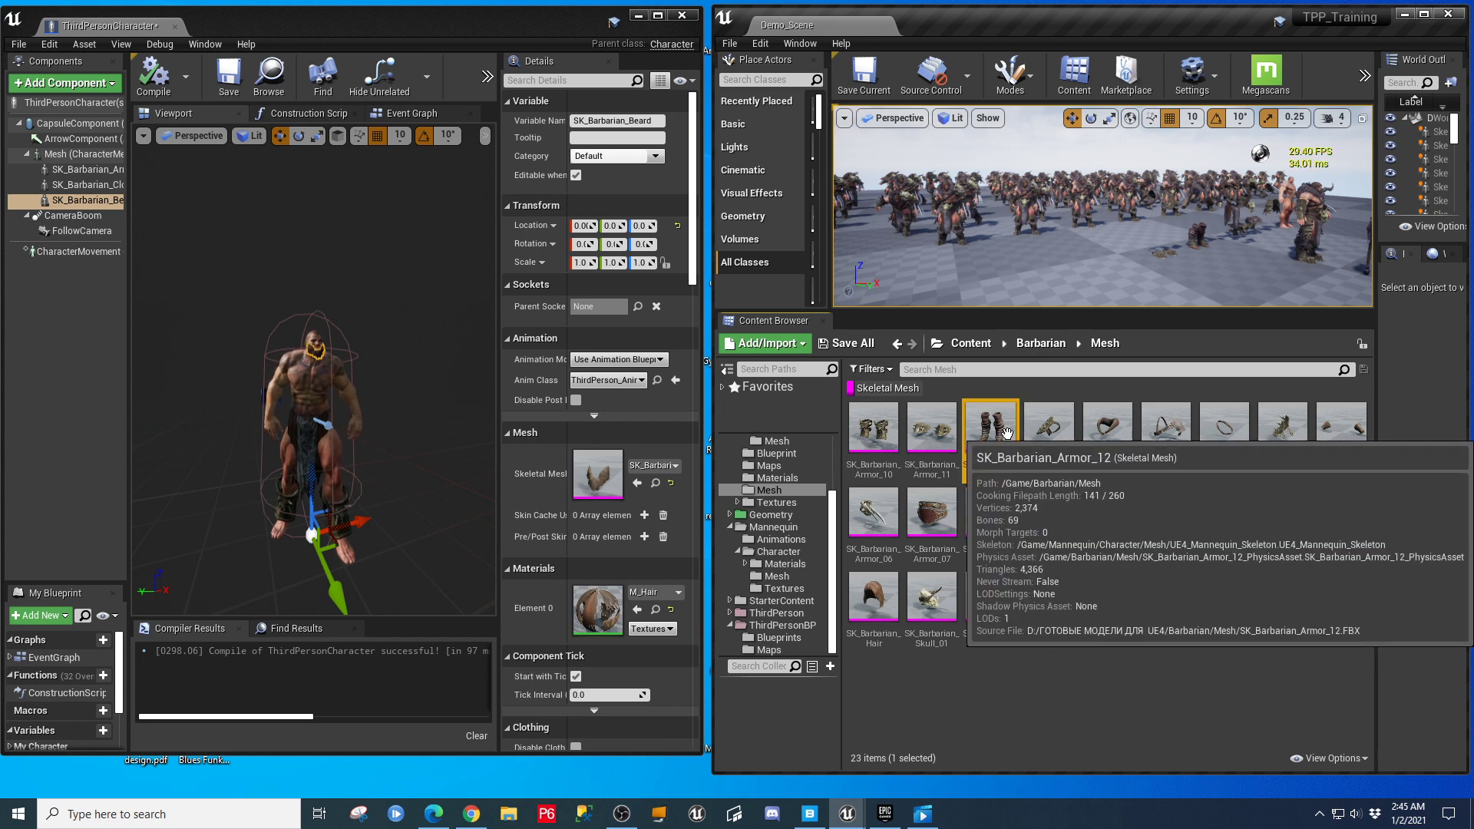
pyautogui.moveTo(989, 440); pyautogui.dragTo(40, 155)
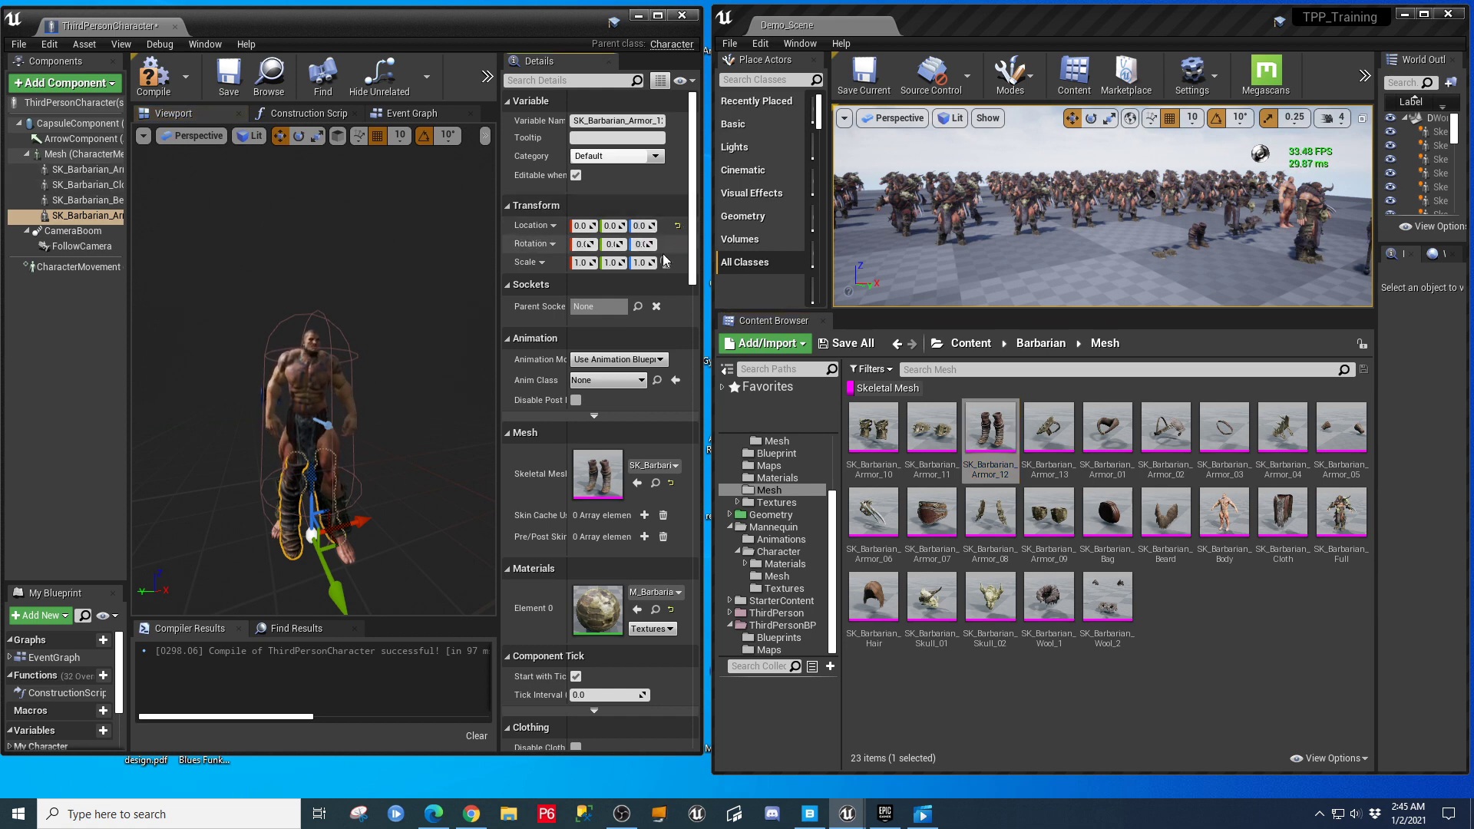
pyautogui.click(608, 380)
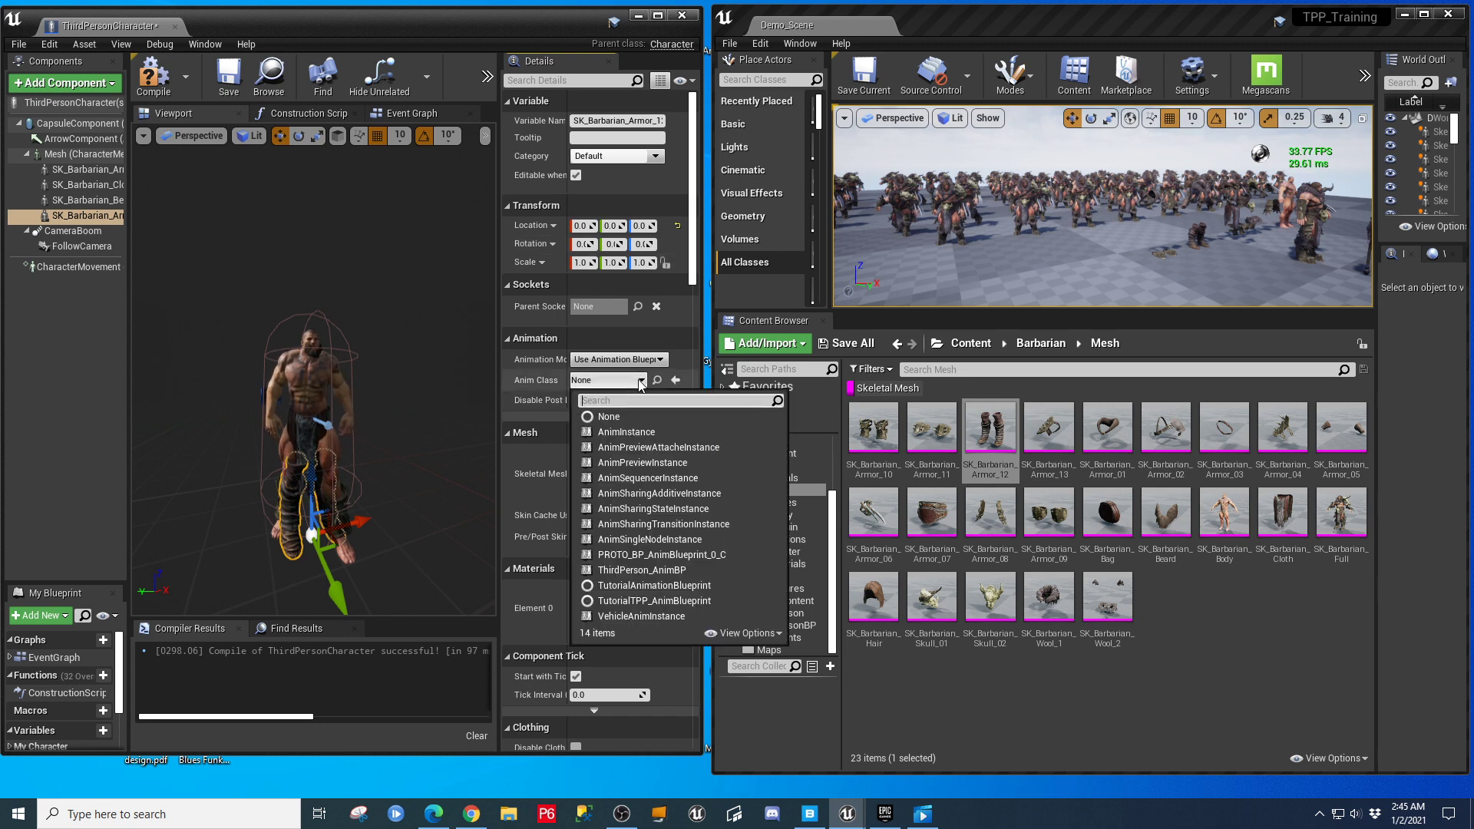
pyautogui.click(645, 570)
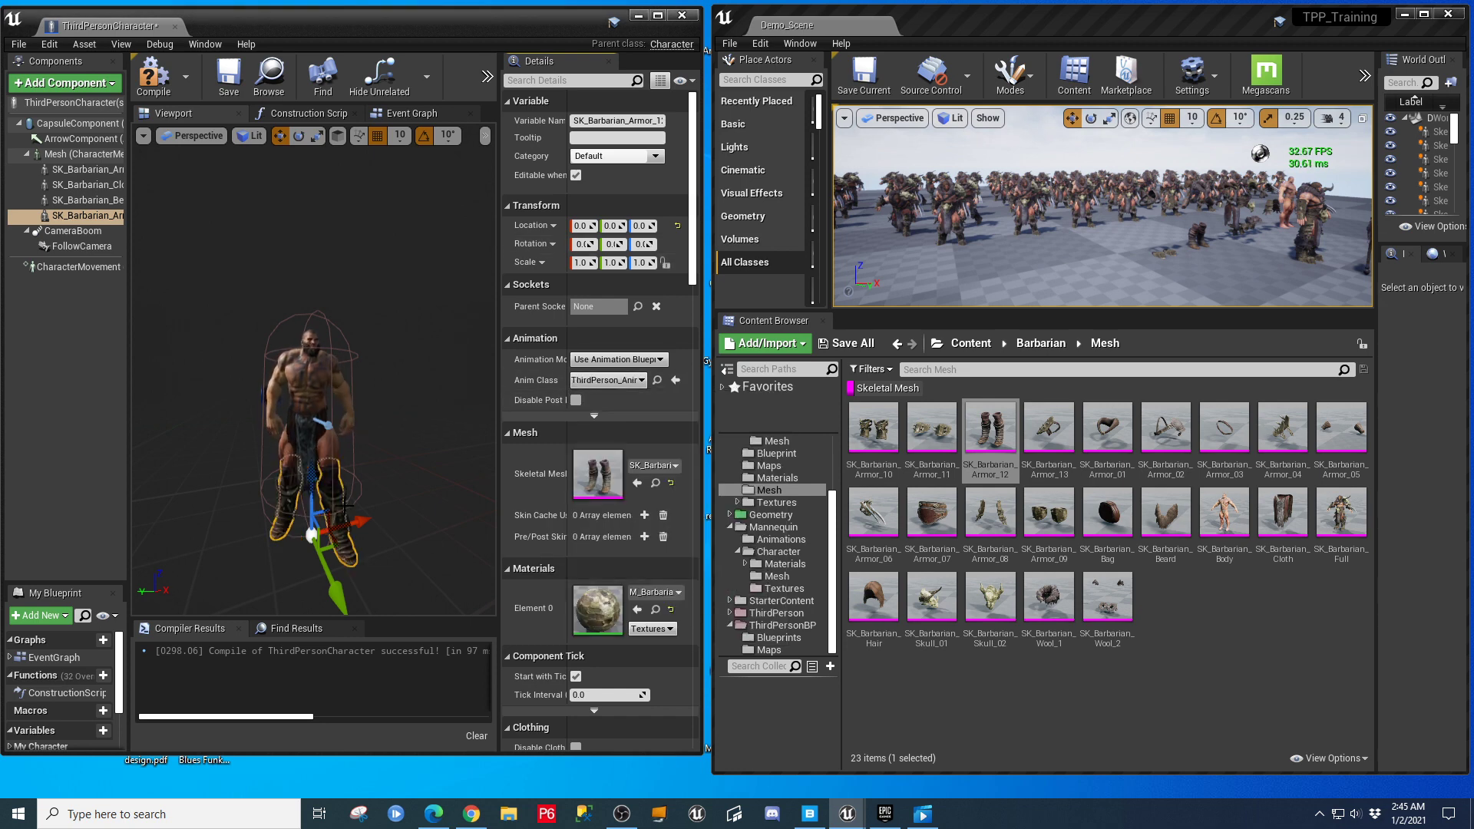
# Compile and save the blueprint, and maximize the editor to inspect the boots on the character from the side.
pyautogui.click(154, 77)
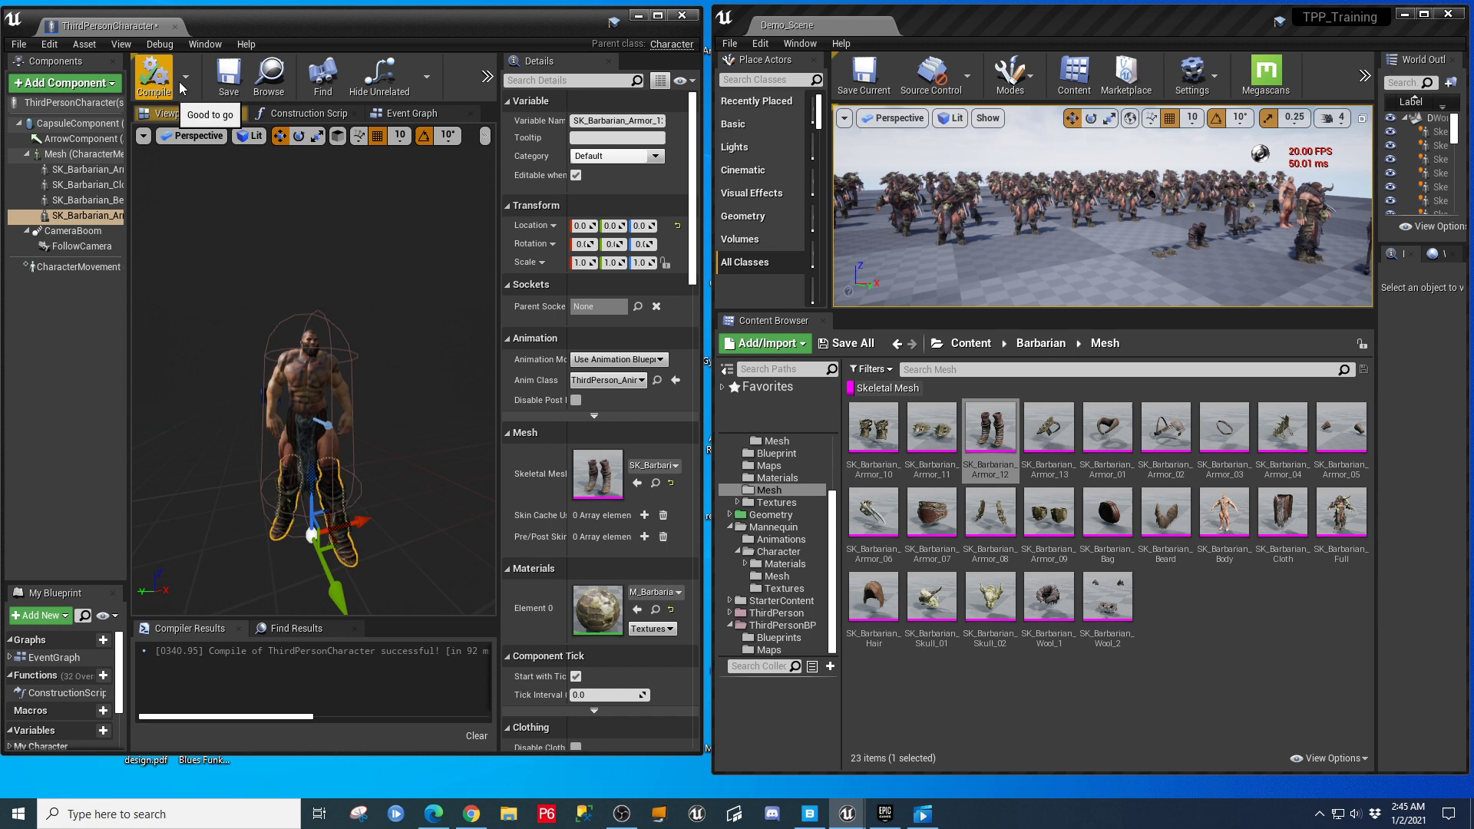
pyautogui.click(228, 77)
pyautogui.click(658, 16)
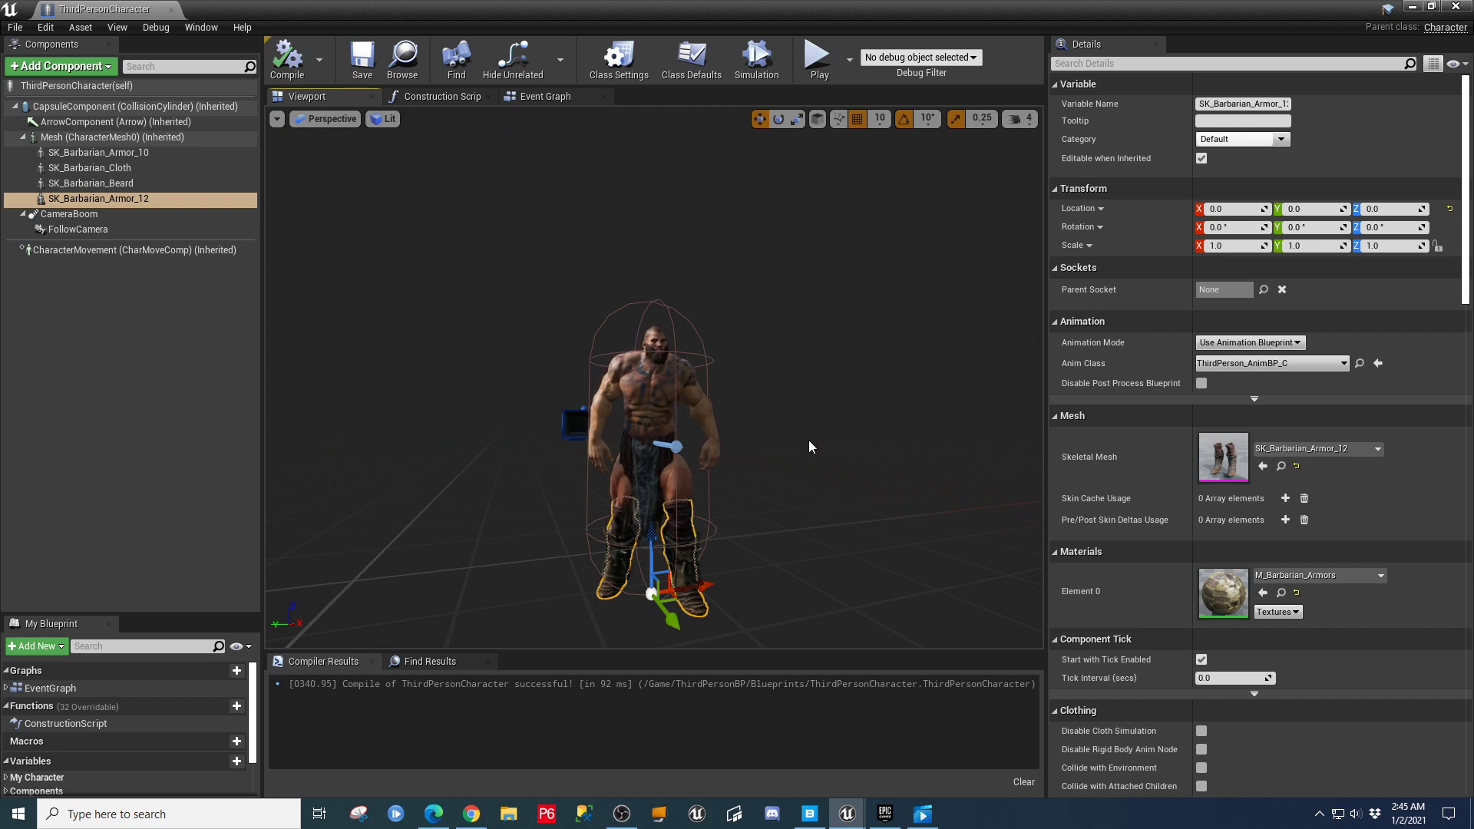
pyautogui.keyDown('alt'); pyautogui.moveTo(450, 464); pyautogui.dragTo(591, 491); pyautogui.keyUp('alt')
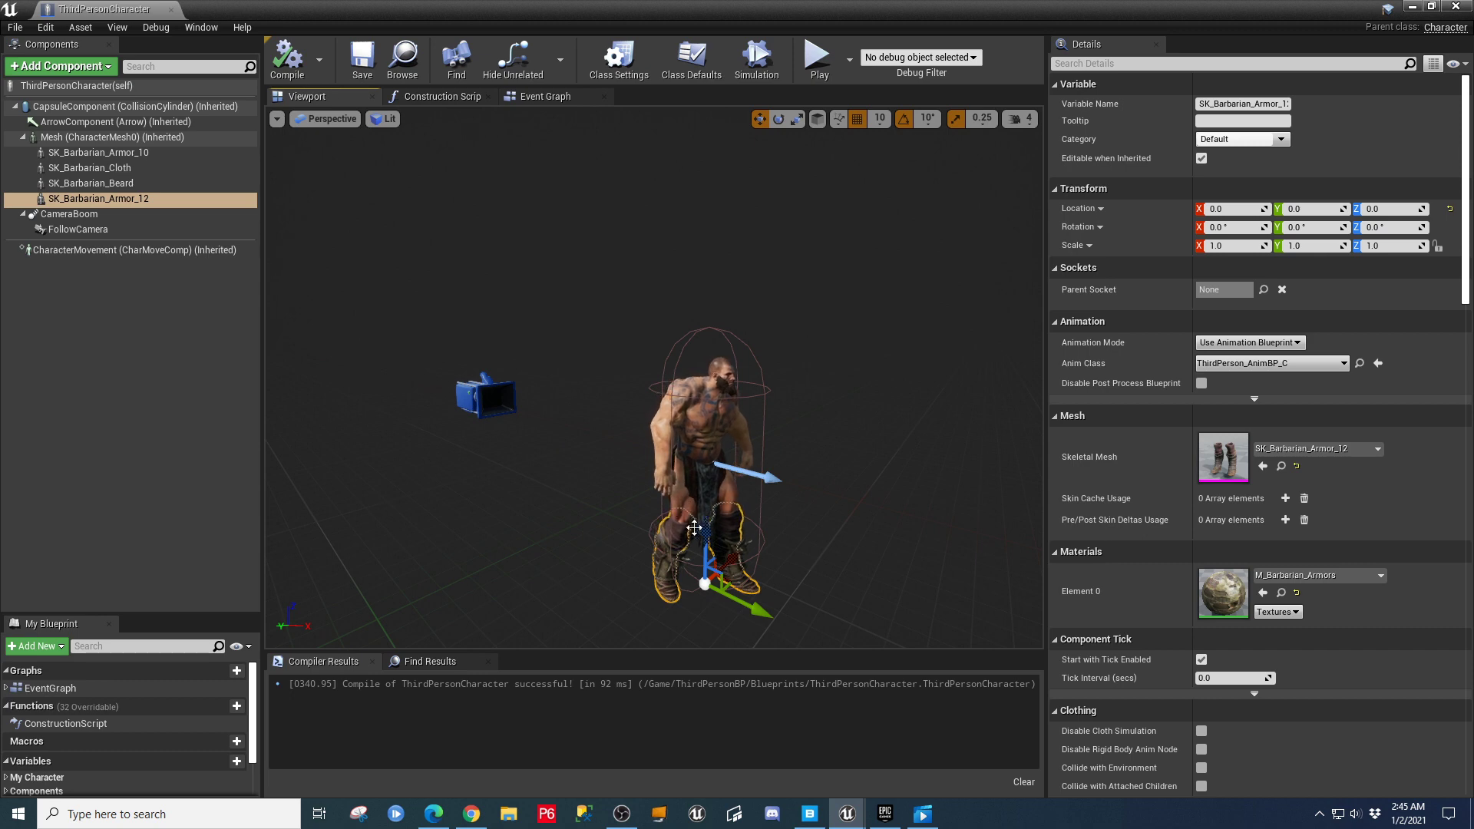
# Add a Set Master Pose Component node targeting SK_Barbarian_Cloth, run from the Construction Script's entry node, and tidy the node layout.
pyautogui.click(428, 96)
pyautogui.moveTo(603, 360); pyautogui.dragTo(415, 234)
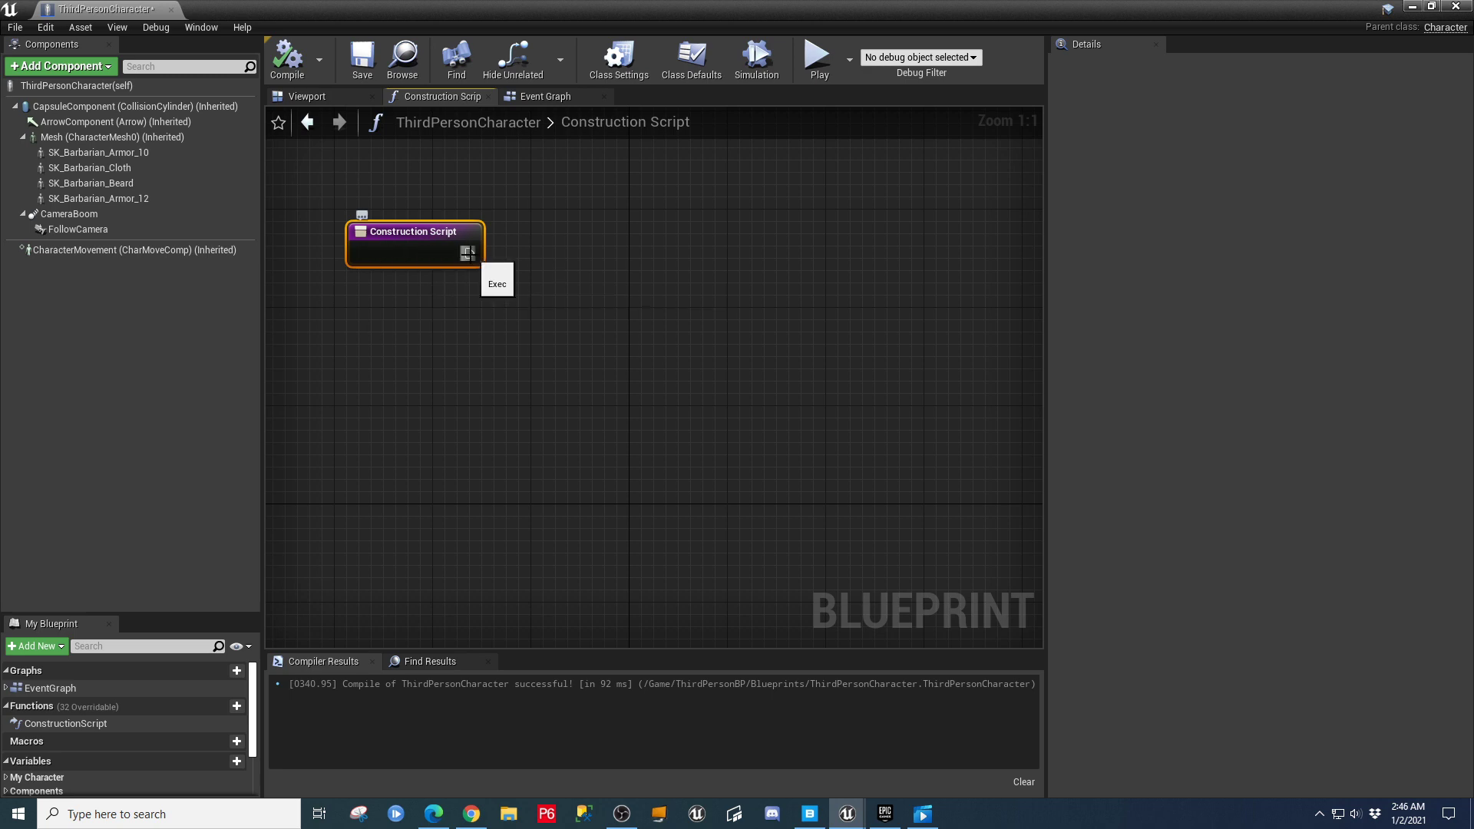
pyautogui.moveTo(742, 248); pyautogui.dragTo(642, 253)
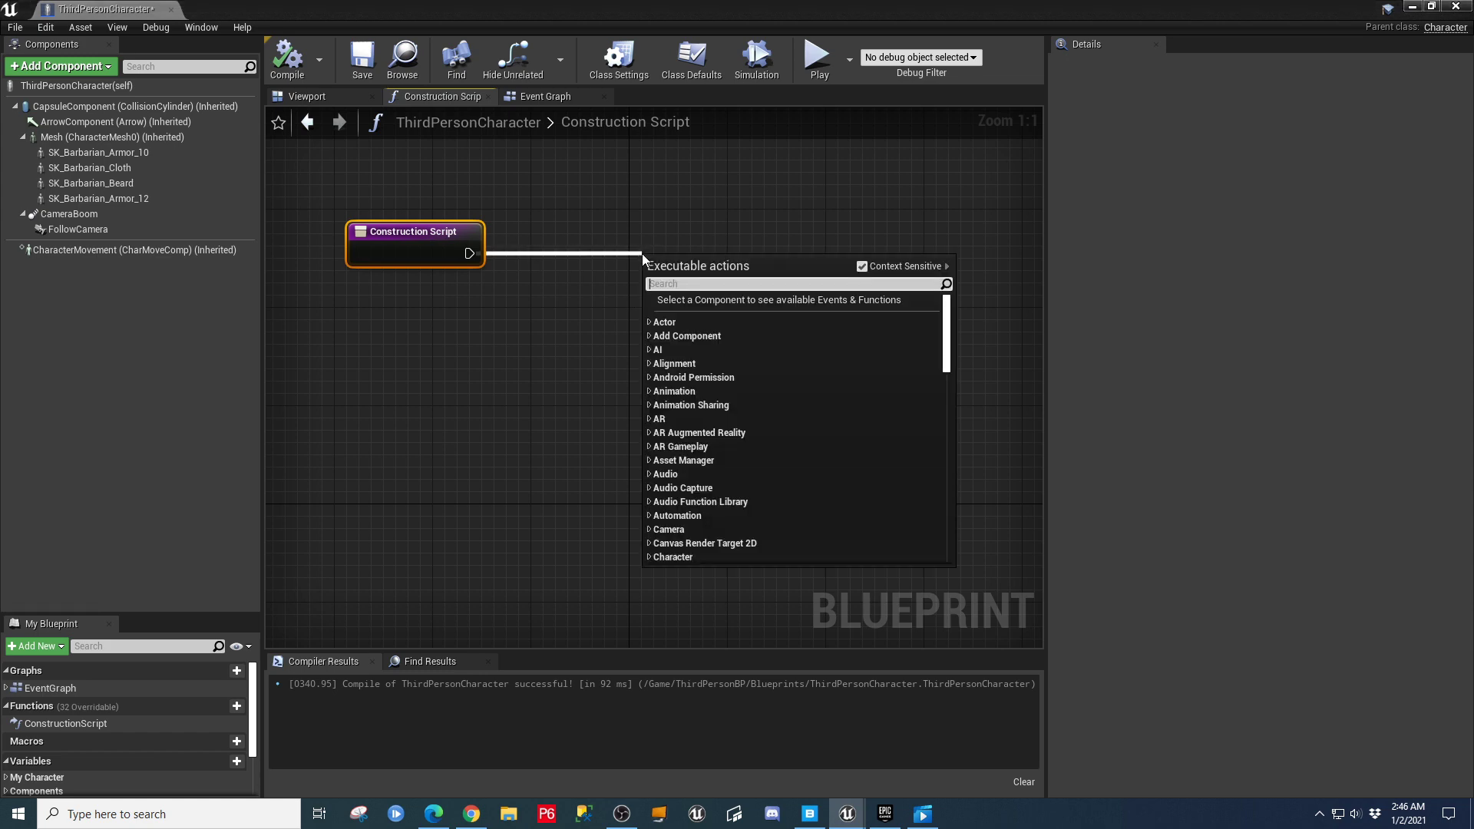
pyautogui.write('set master po')
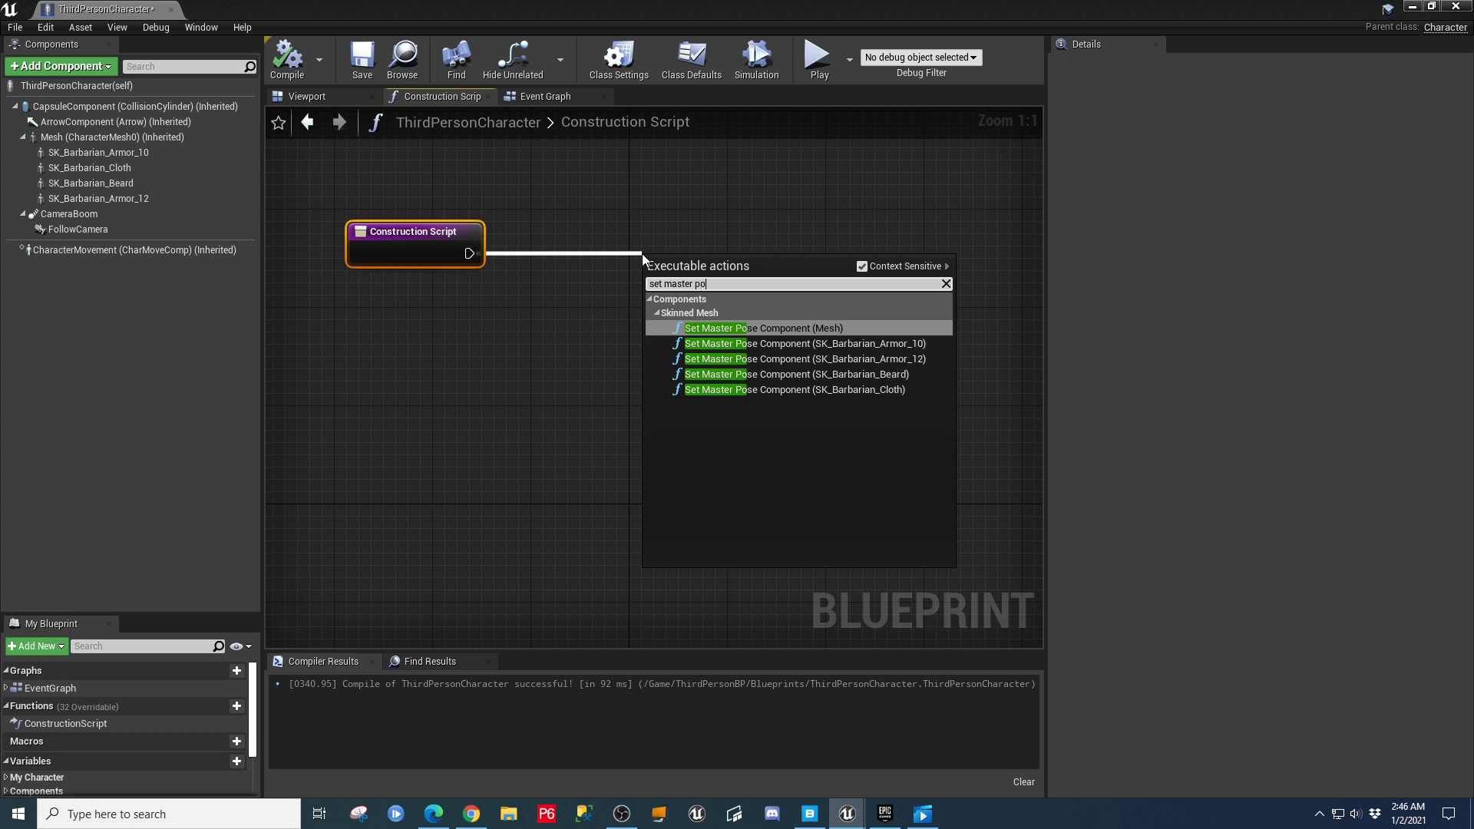
pyautogui.write('se com')
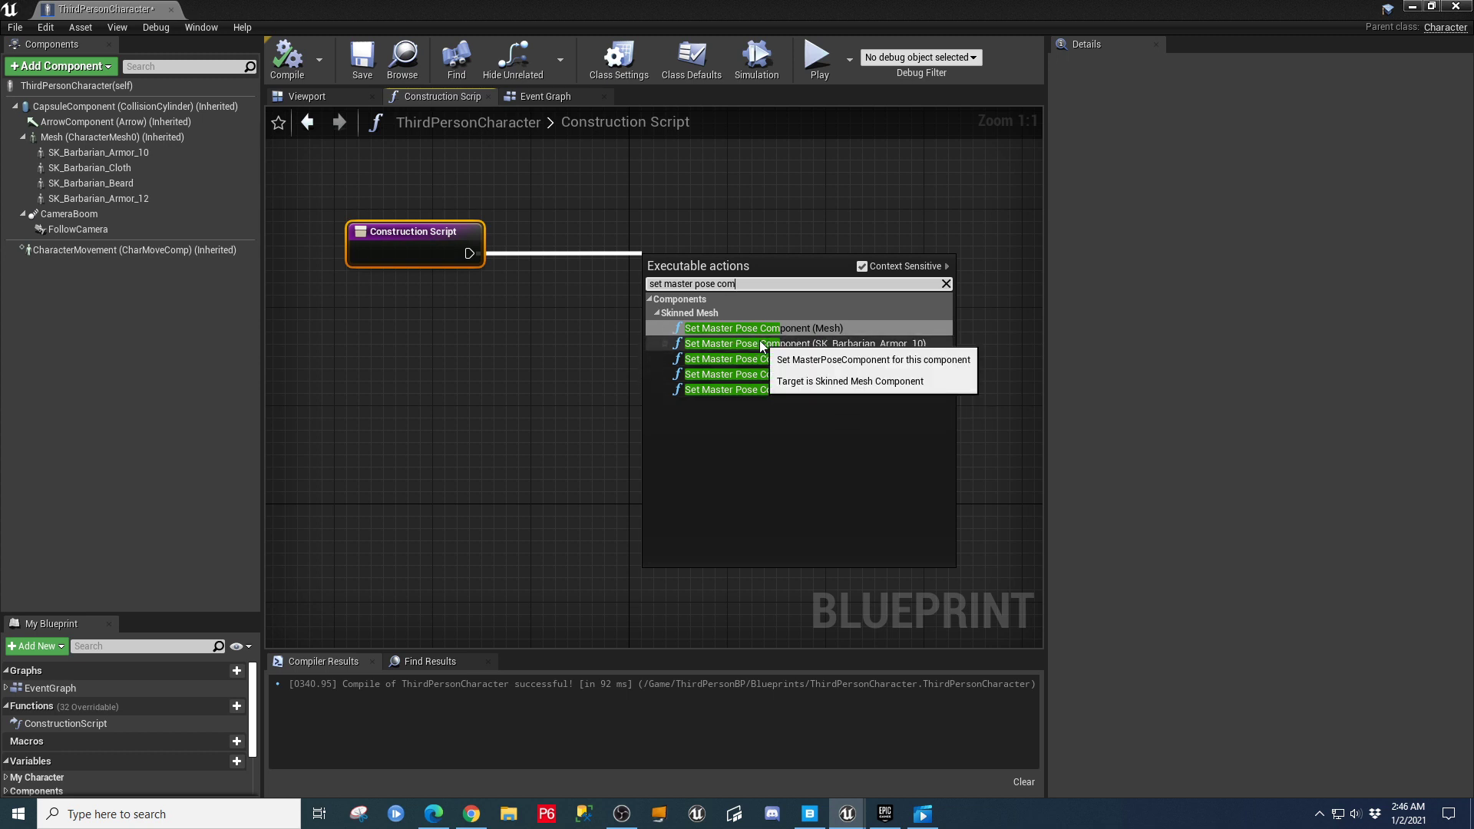
pyautogui.click(753, 389)
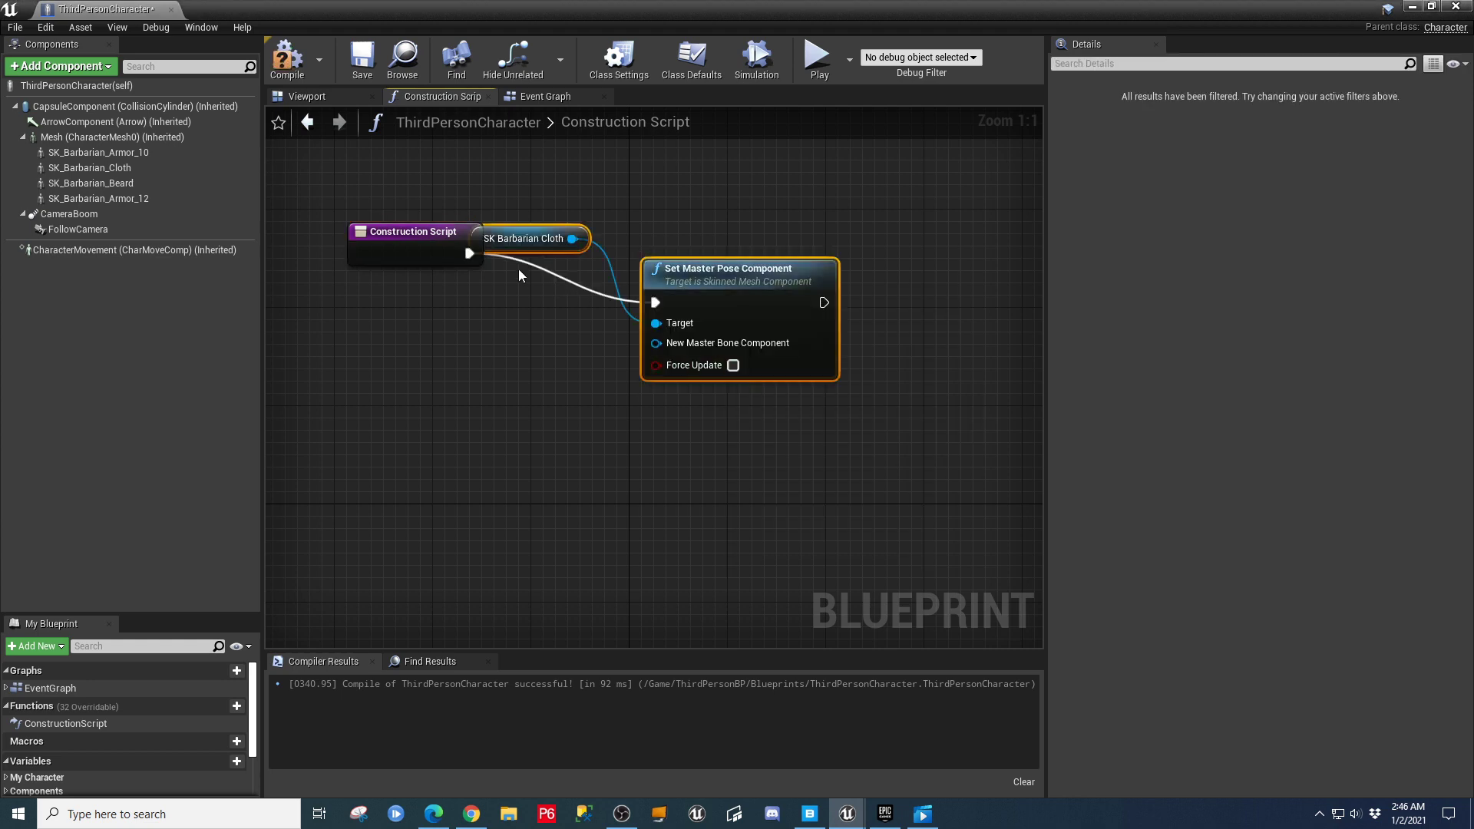
pyautogui.moveTo(502, 240); pyautogui.dragTo(457, 383)
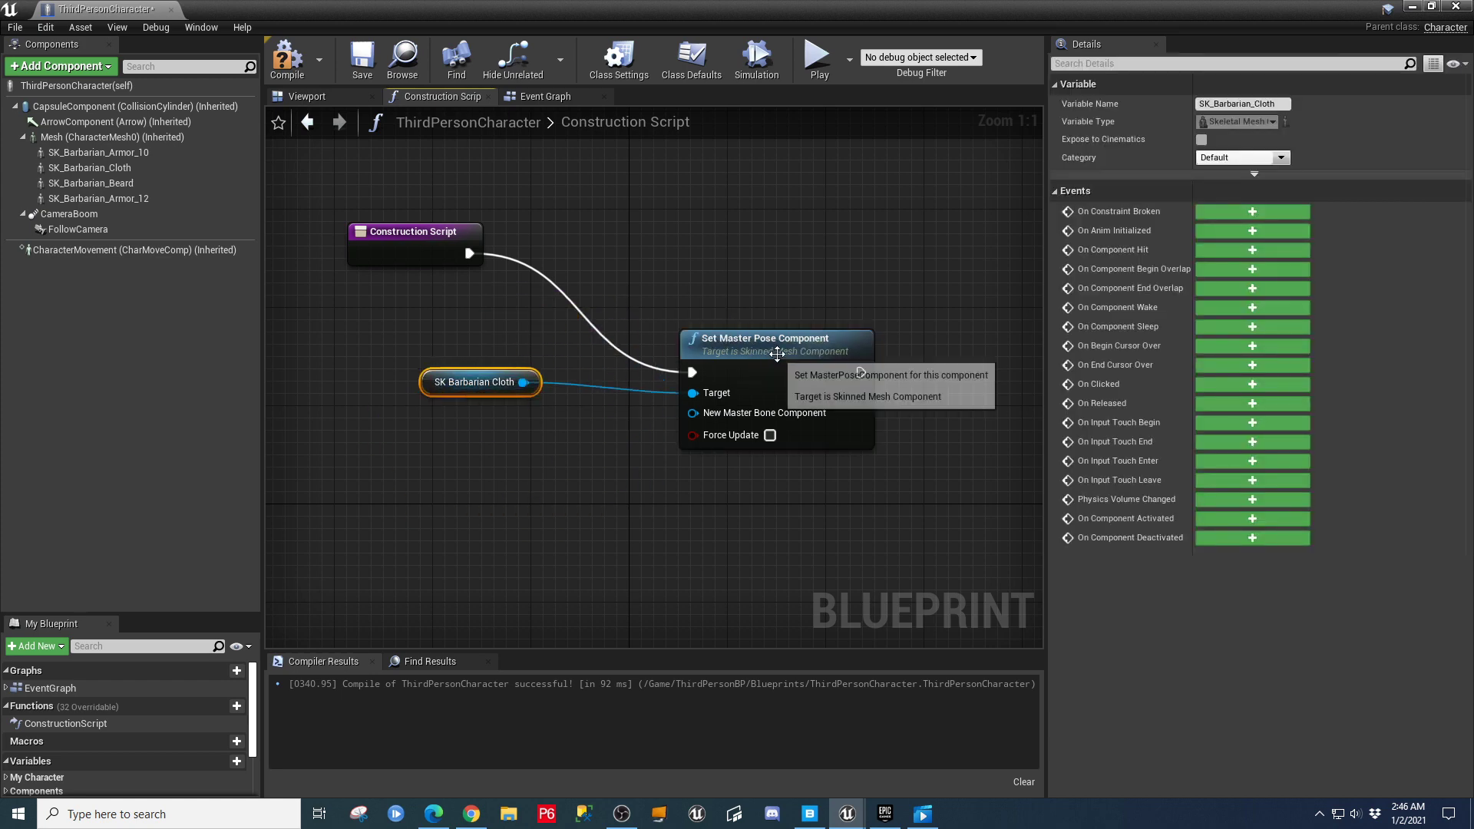
pyautogui.moveTo(762, 315); pyautogui.dragTo(749, 220)
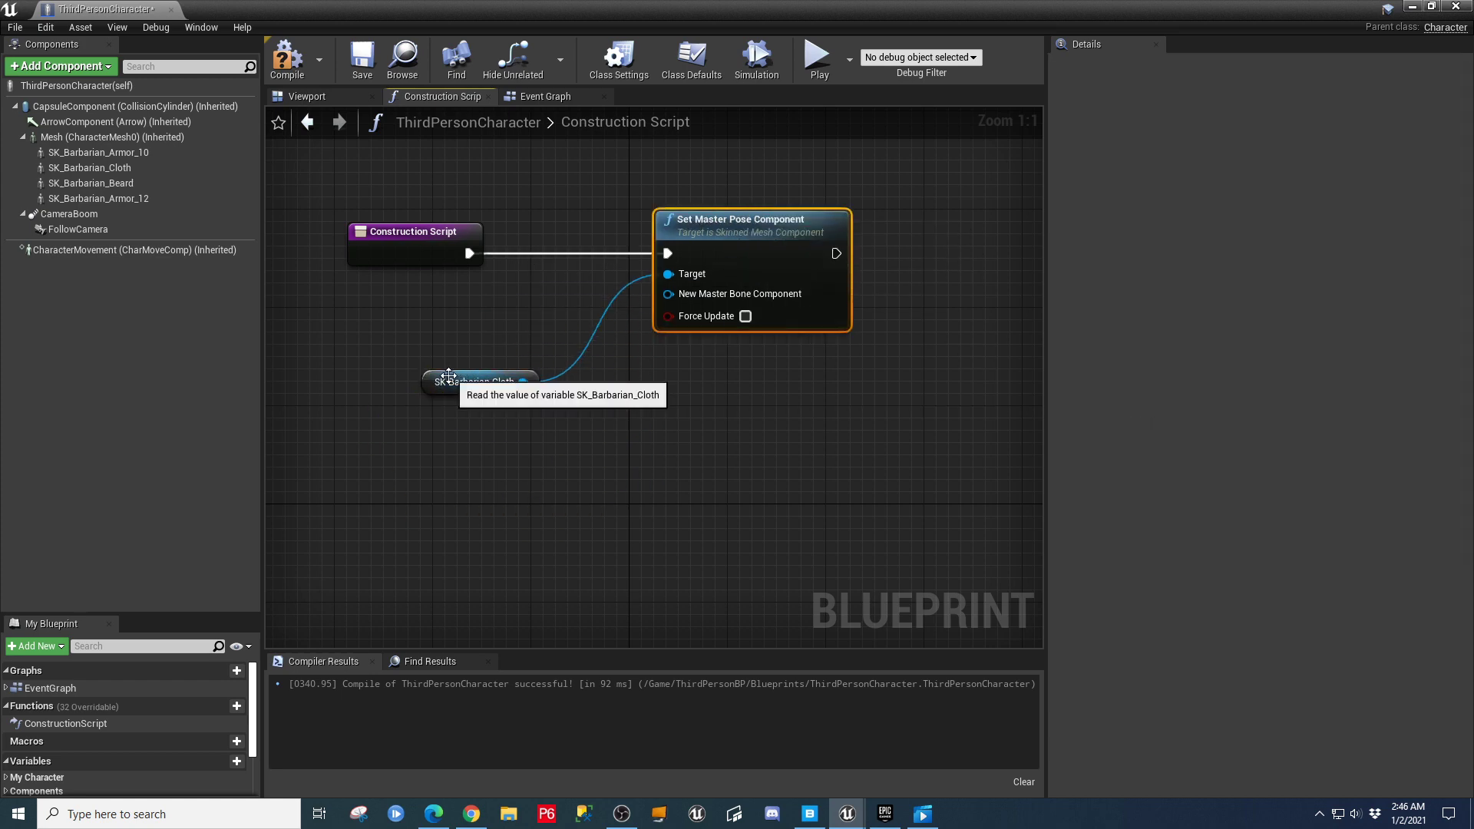
pyautogui.moveTo(444, 383); pyautogui.dragTo(490, 298)
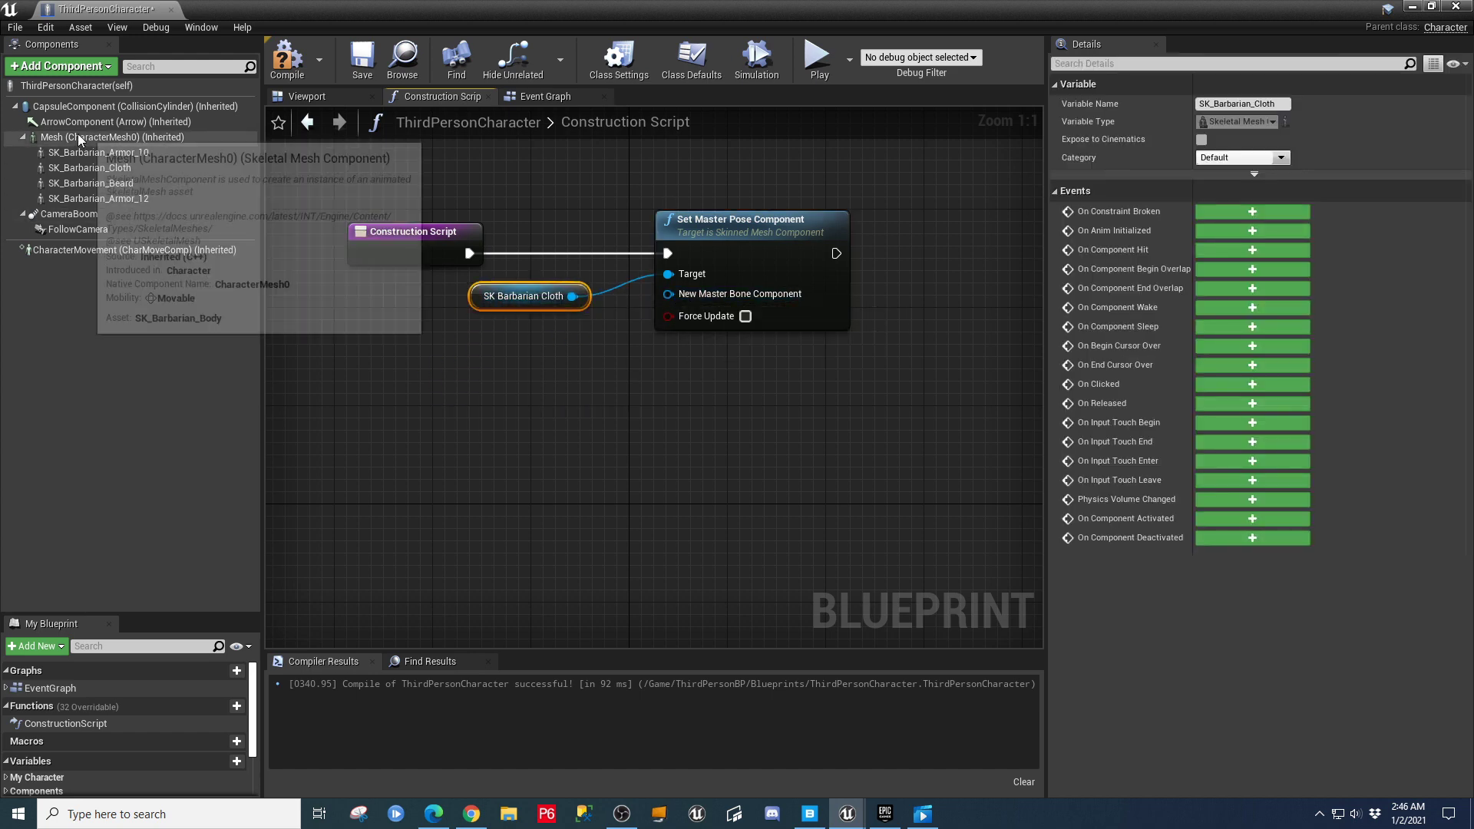
# Add a reference to the character's Mesh, connect it to New Master Bone Component, and place it well below the cloth node.
pyautogui.moveTo(77, 137); pyautogui.dragTo(379, 402)
pyautogui.moveTo(520, 386); pyautogui.dragTo(628, 357)
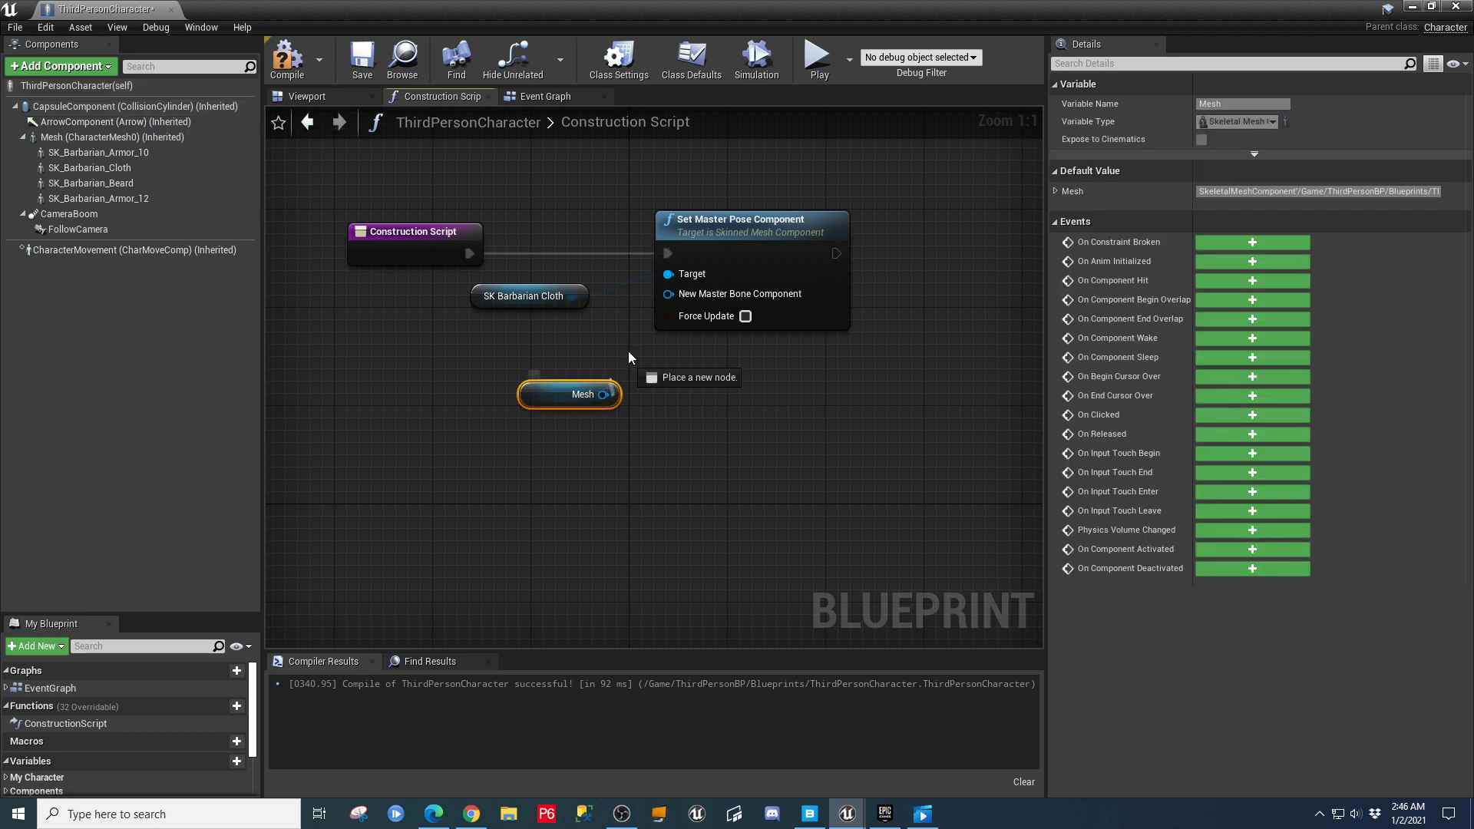
pyautogui.moveTo(654, 298); pyautogui.dragTo(664, 296)
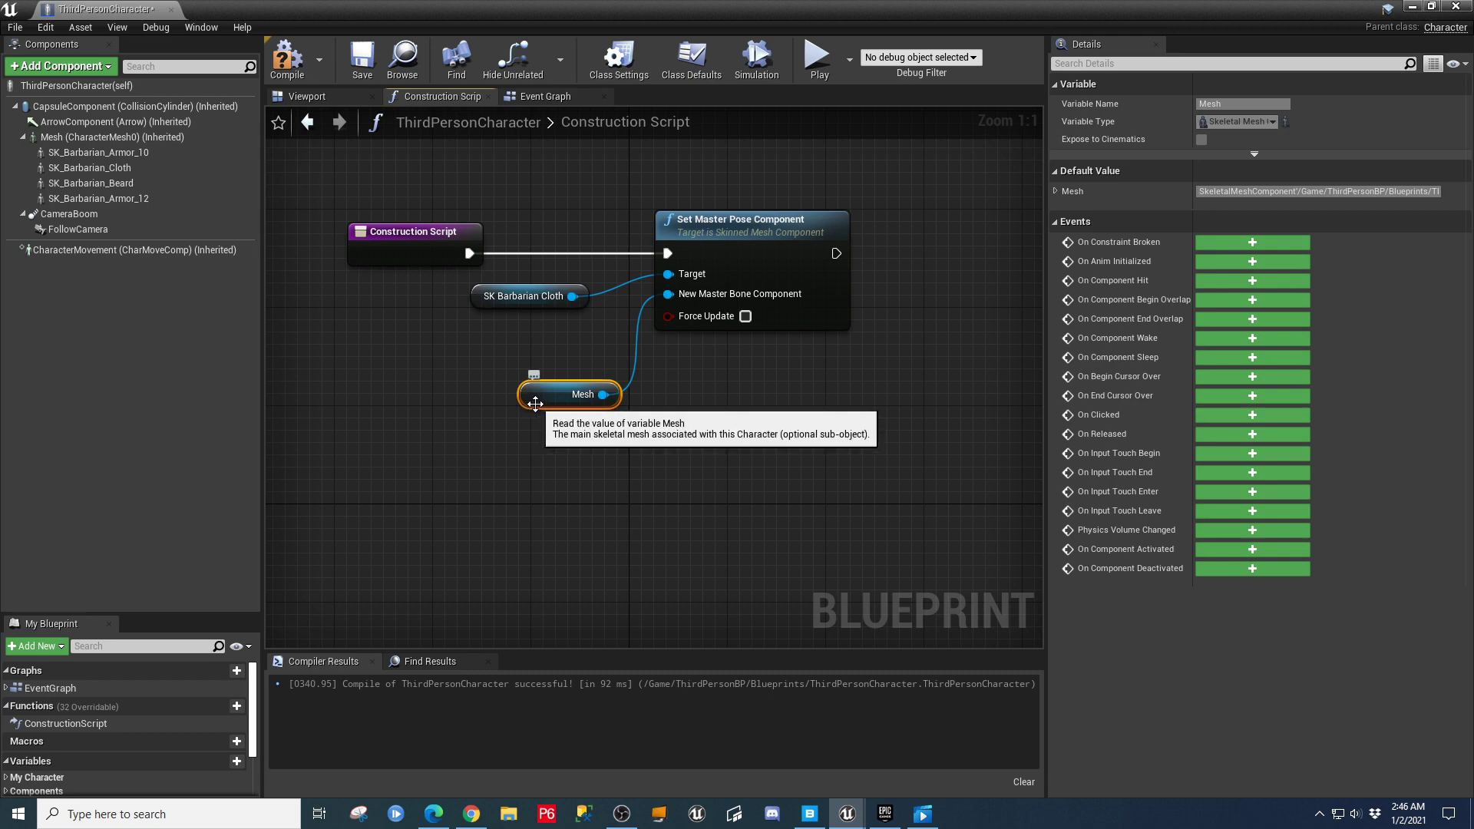
pyautogui.moveTo(528, 405); pyautogui.dragTo(549, 402)
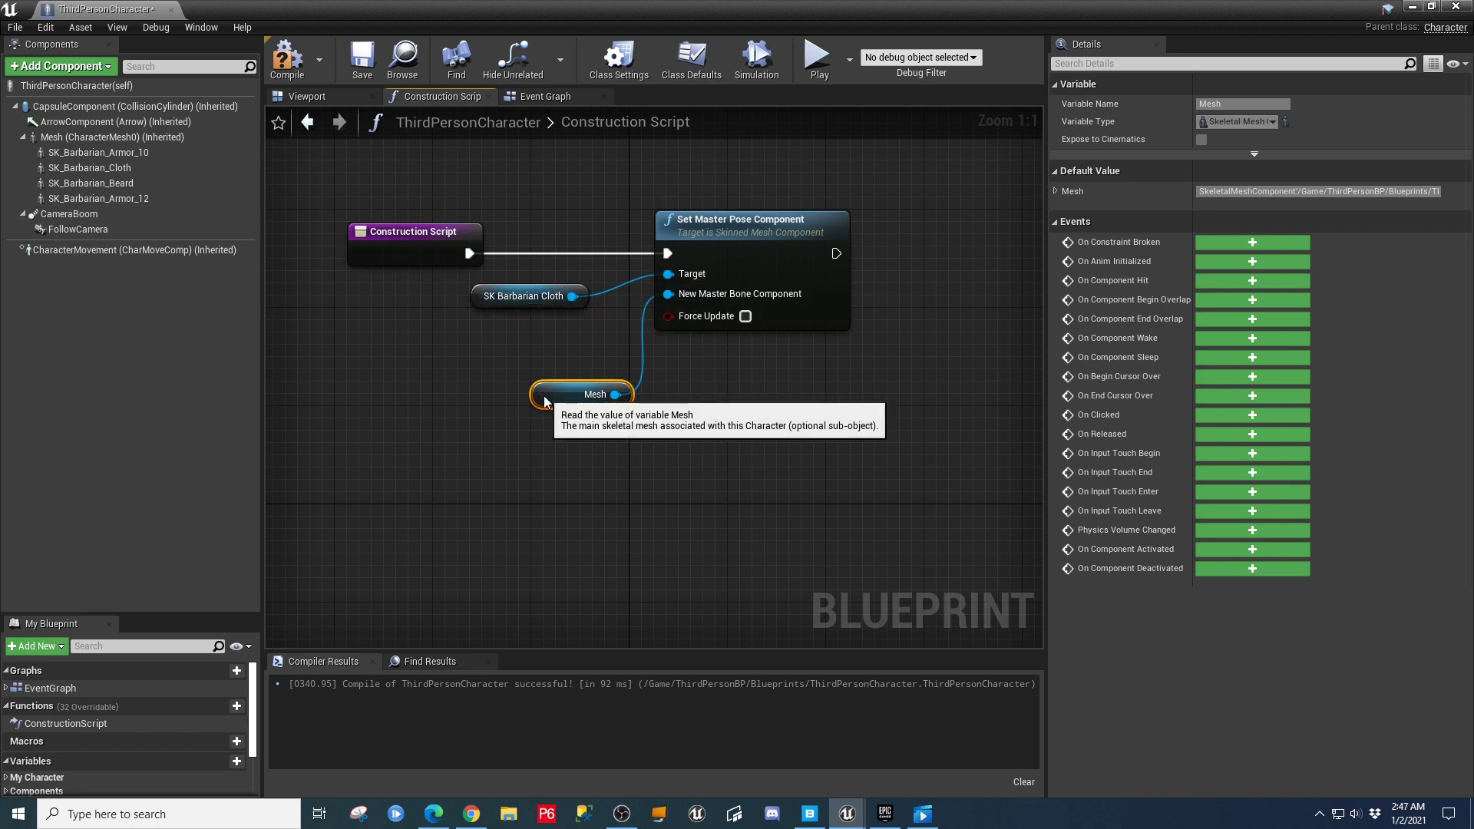
pyautogui.moveTo(538, 396); pyautogui.dragTo(526, 494)
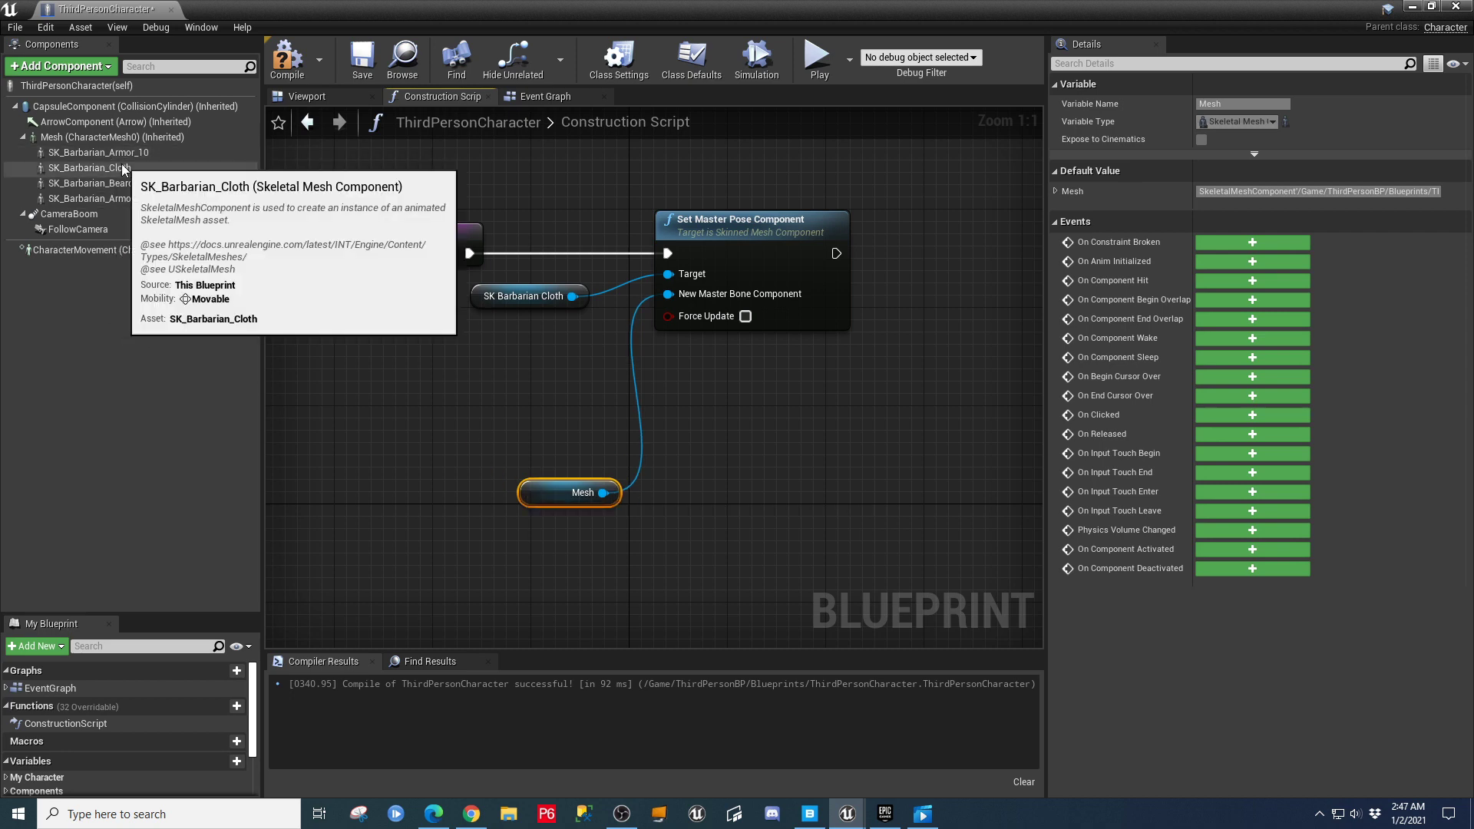
# Add references to SK_Barbarian_Armor_10, SK_Barbarian_Beard and SK_Barbarian_Armor_12 and connect each to the Set Master Pose Component node's Target.
pyautogui.moveTo(100, 152); pyautogui.dragTo(447, 337)
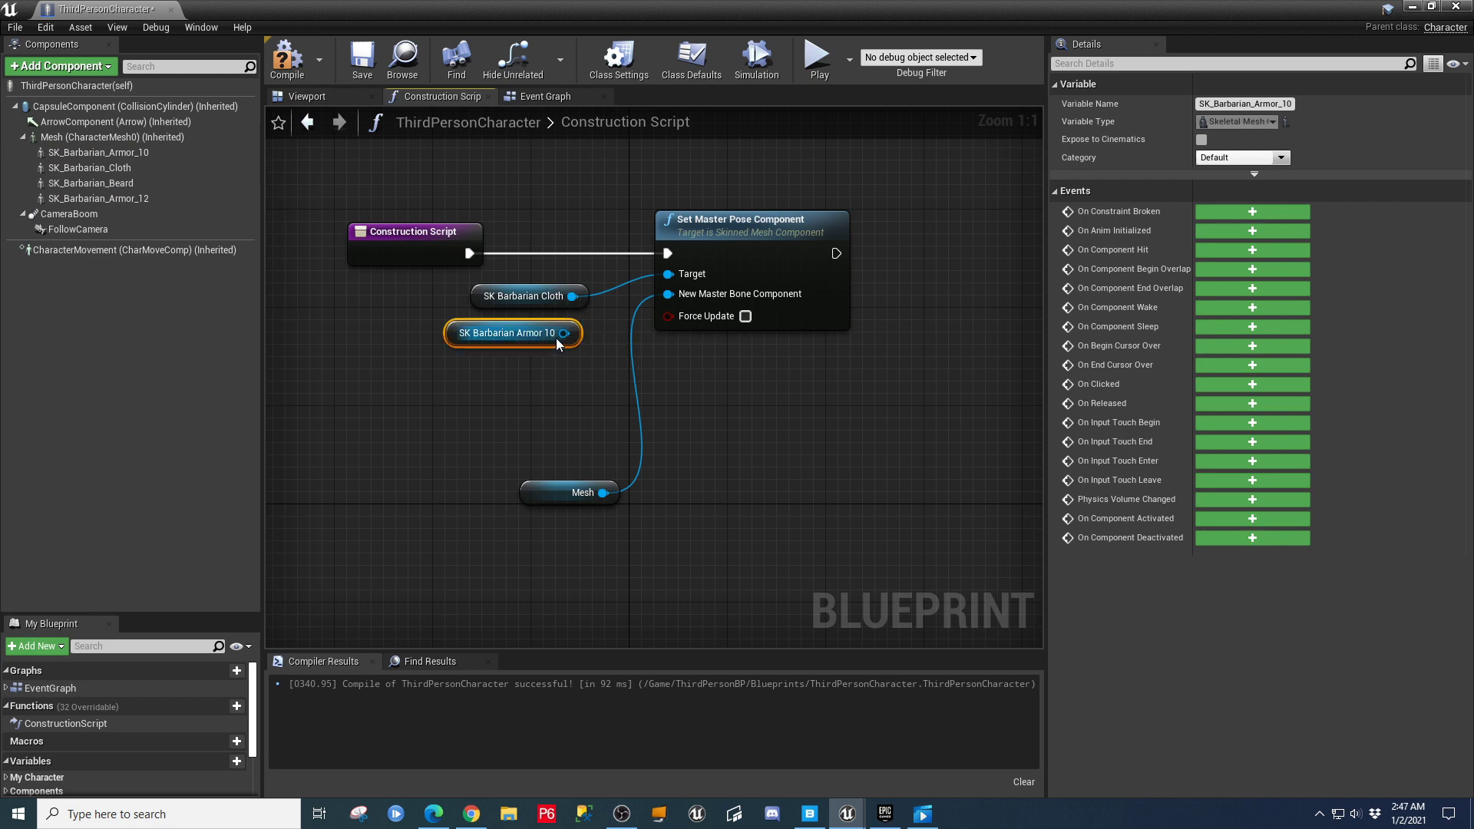
pyautogui.moveTo(564, 333); pyautogui.dragTo(668, 277)
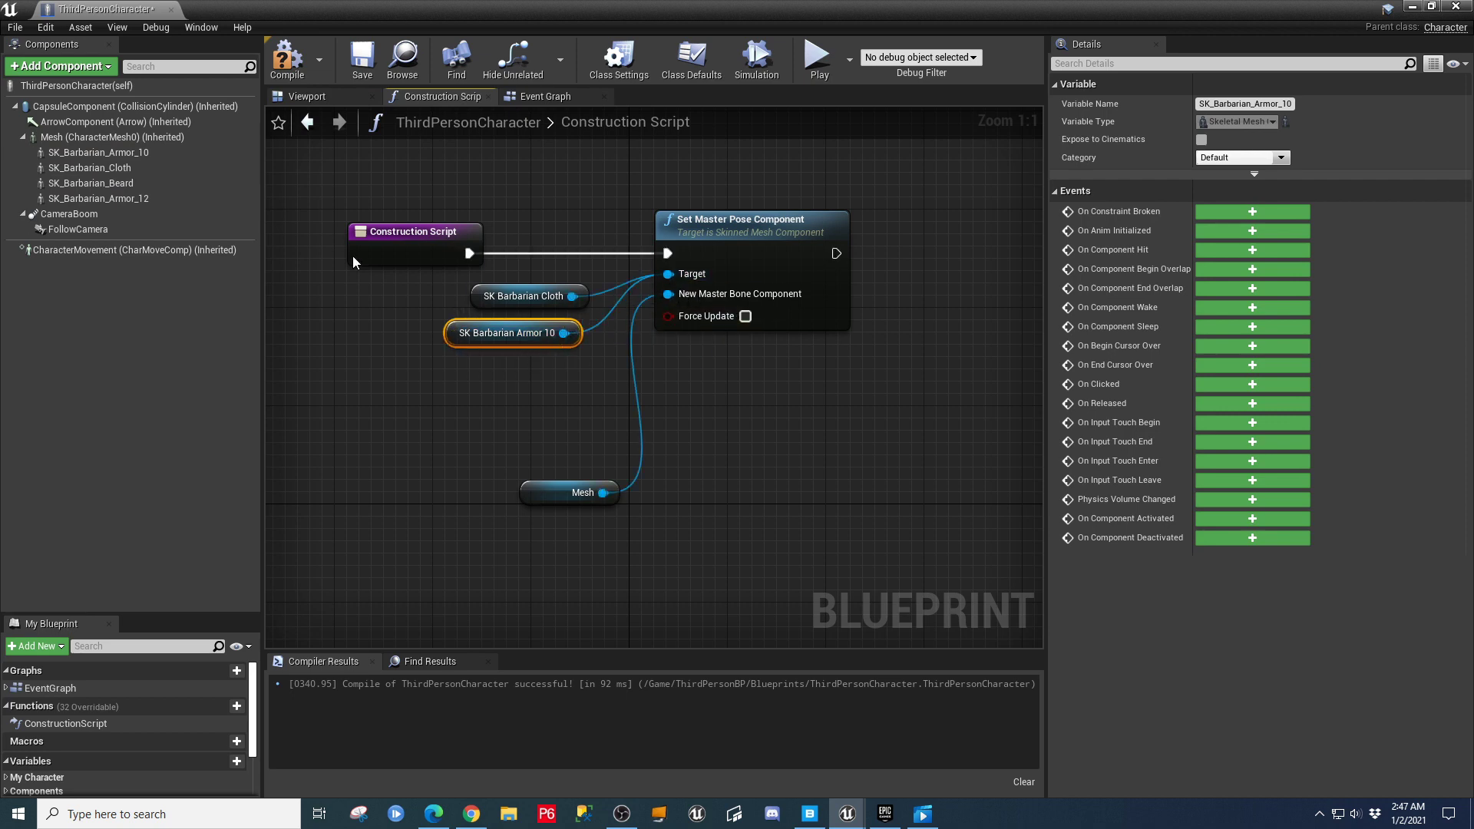
pyautogui.click(89, 171)
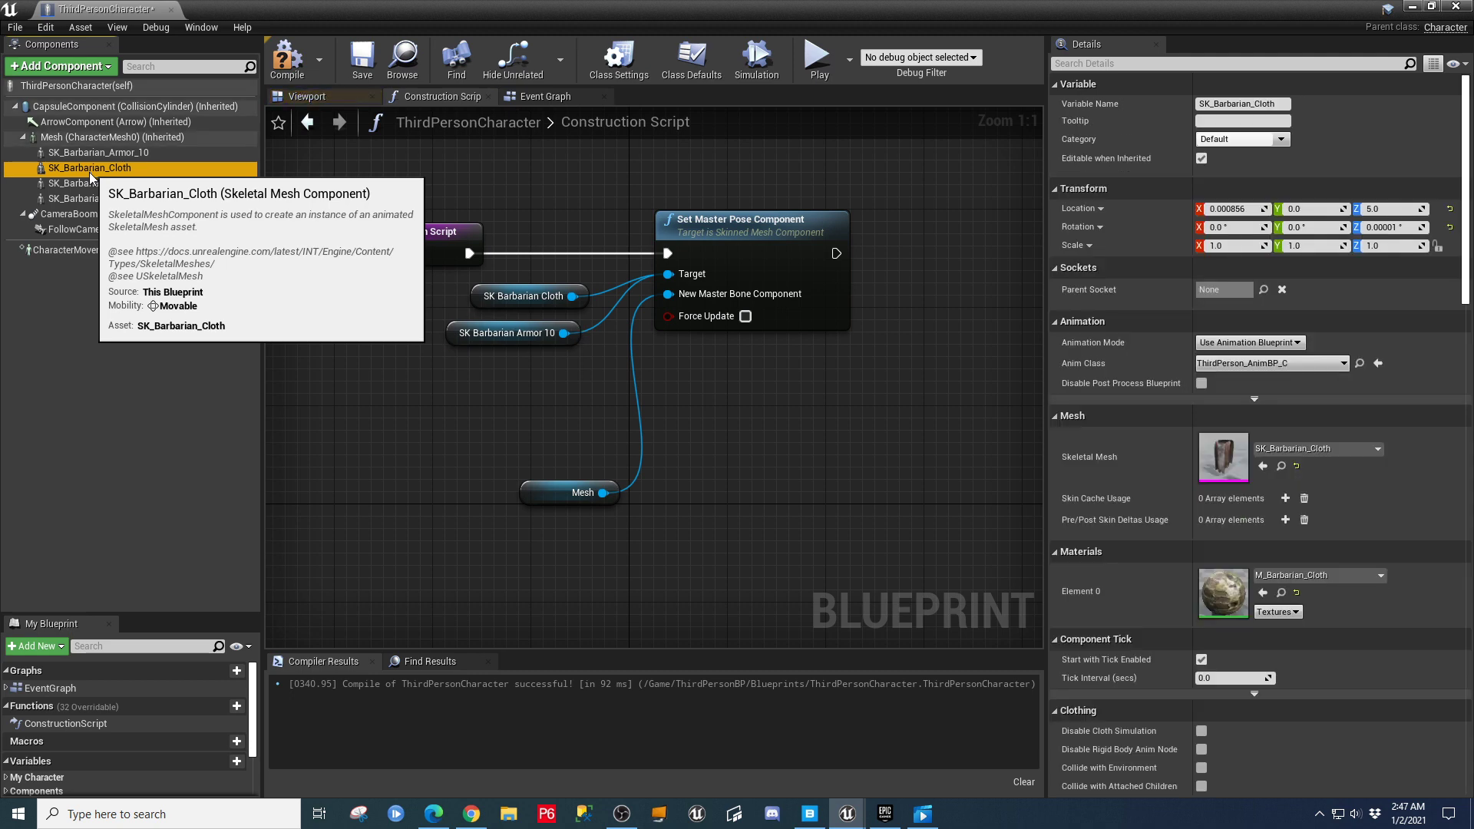
pyautogui.moveTo(88, 184); pyautogui.dragTo(470, 374)
pyautogui.moveTo(574, 382); pyautogui.dragTo(664, 287)
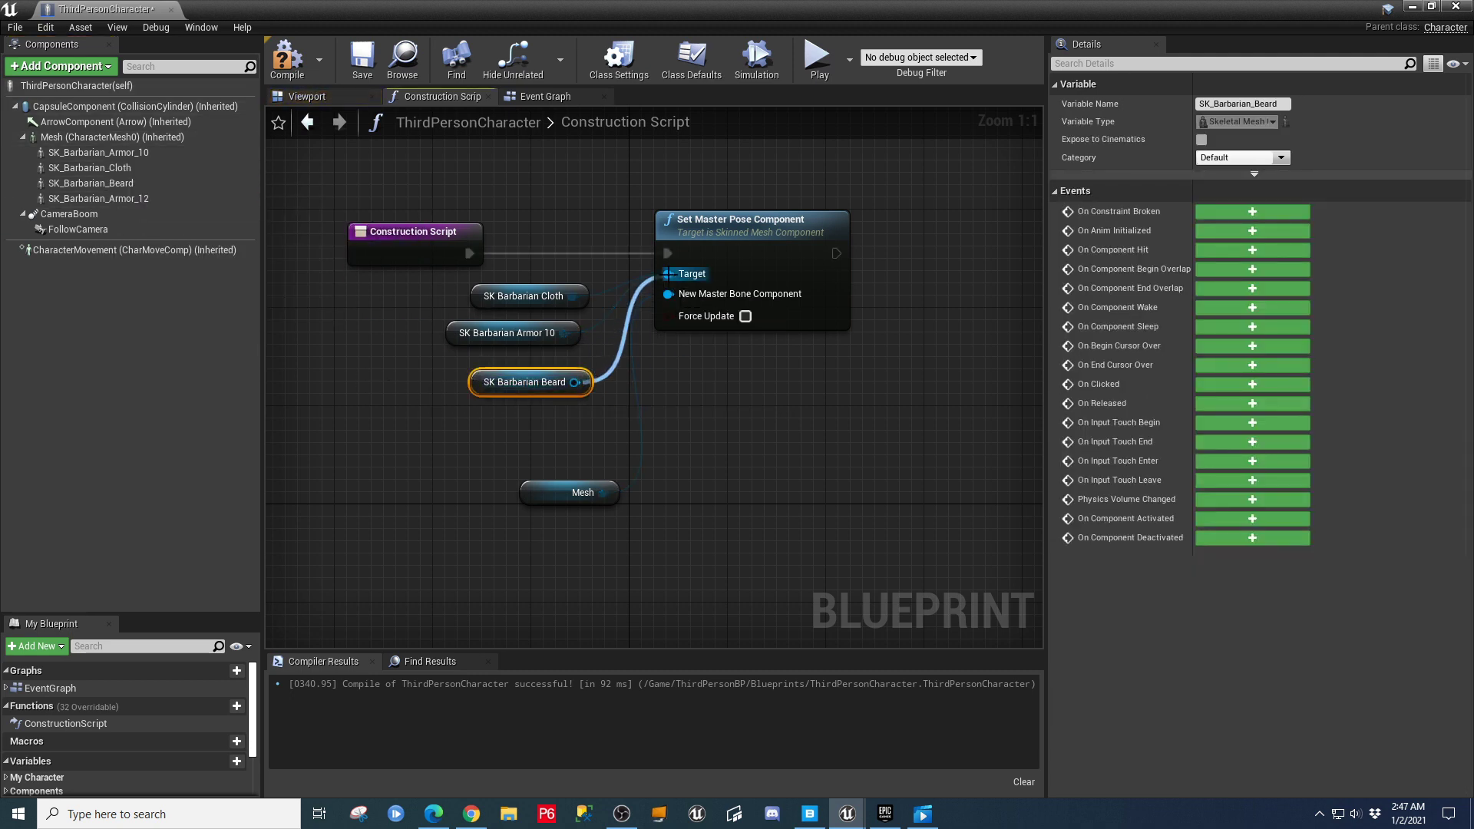
pyautogui.moveTo(80, 200); pyautogui.dragTo(459, 418)
pyautogui.moveTo(576, 431); pyautogui.dragTo(610, 345)
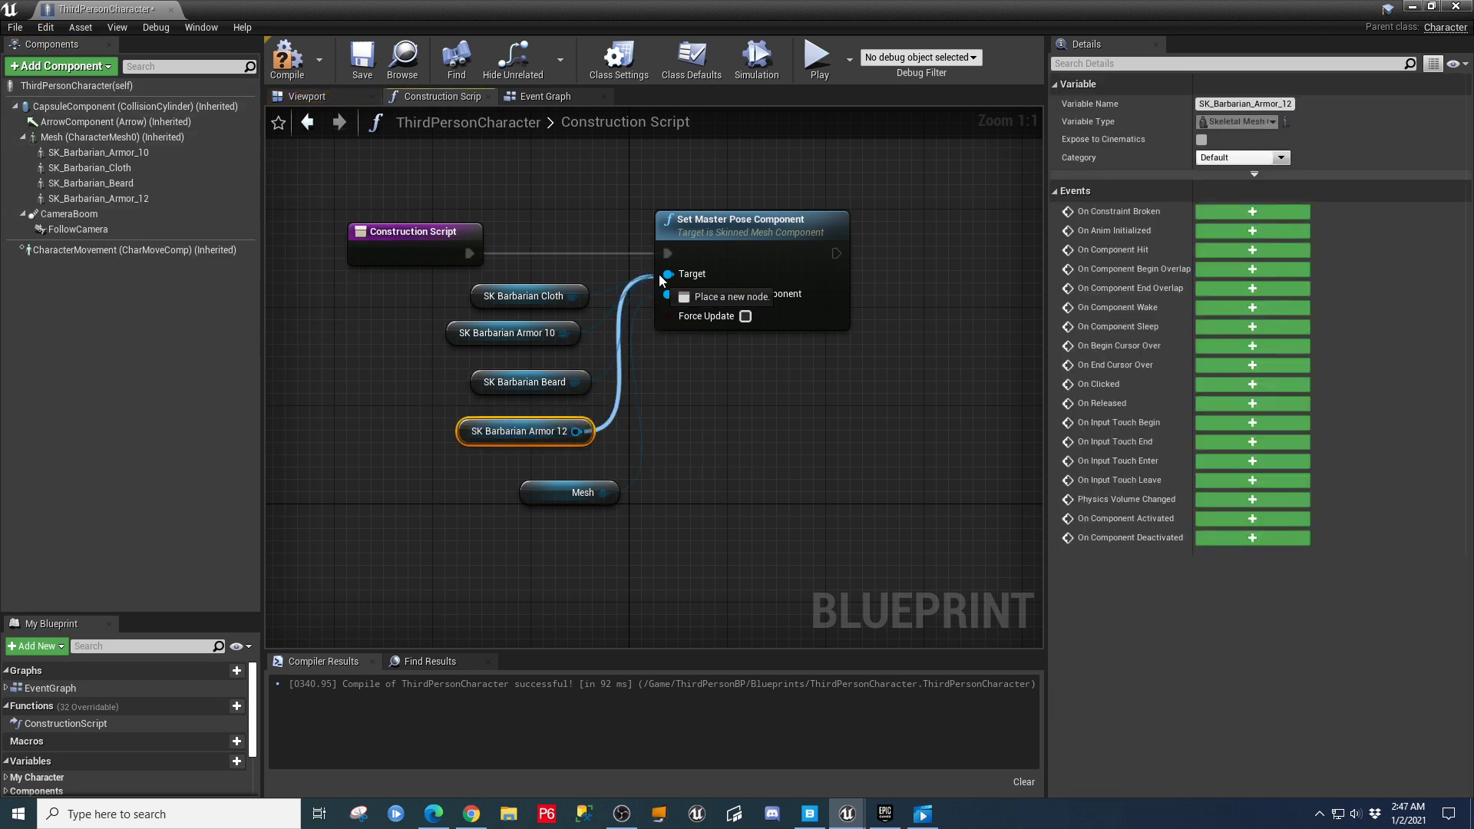
# Compile the blueprint and check both the character preview and the Construction Script graph.
pyautogui.click(298, 95)
pyautogui.click(287, 60)
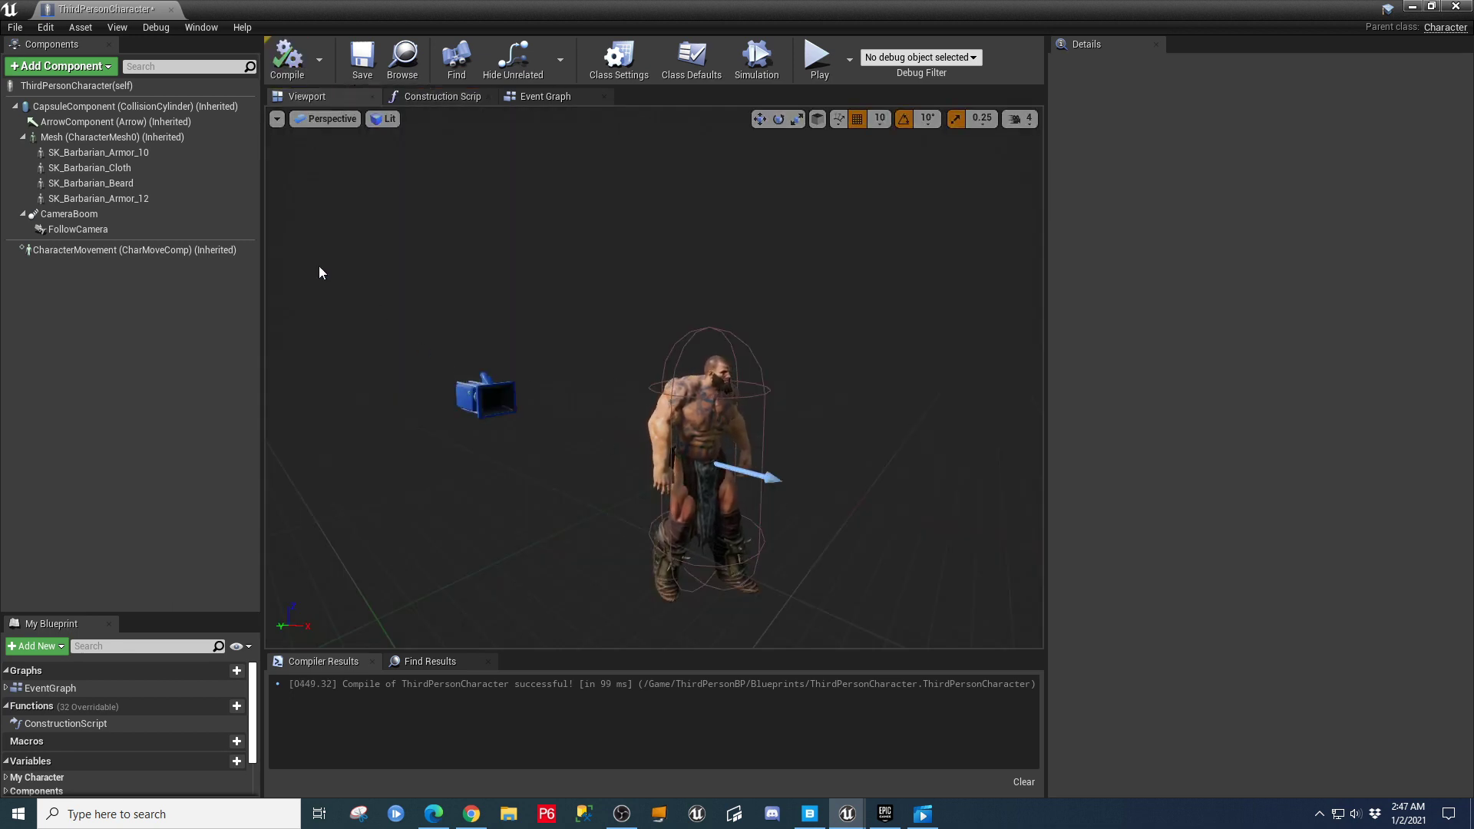
pyautogui.click(444, 96)
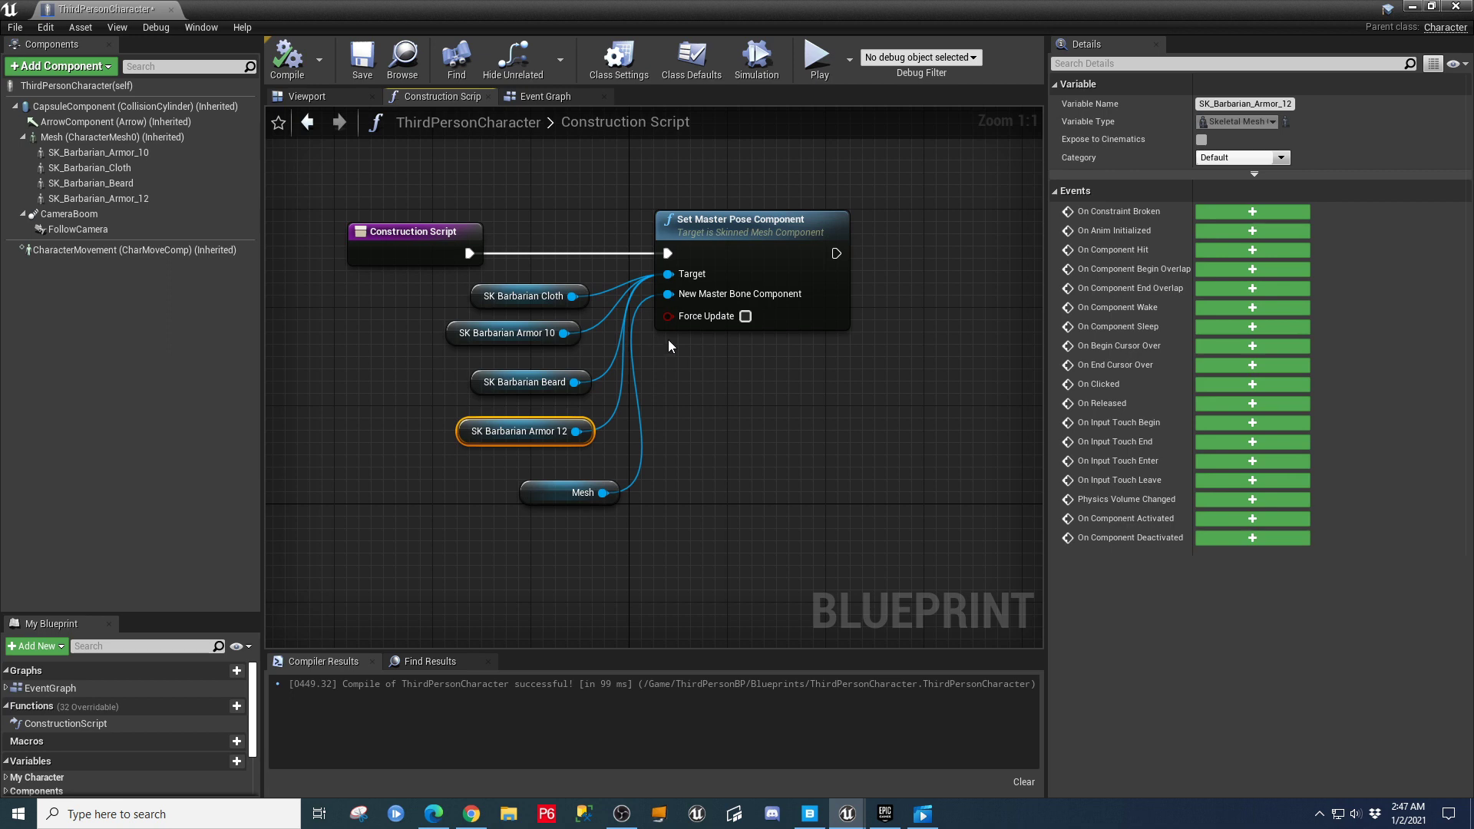
pyautogui.click(296, 97)
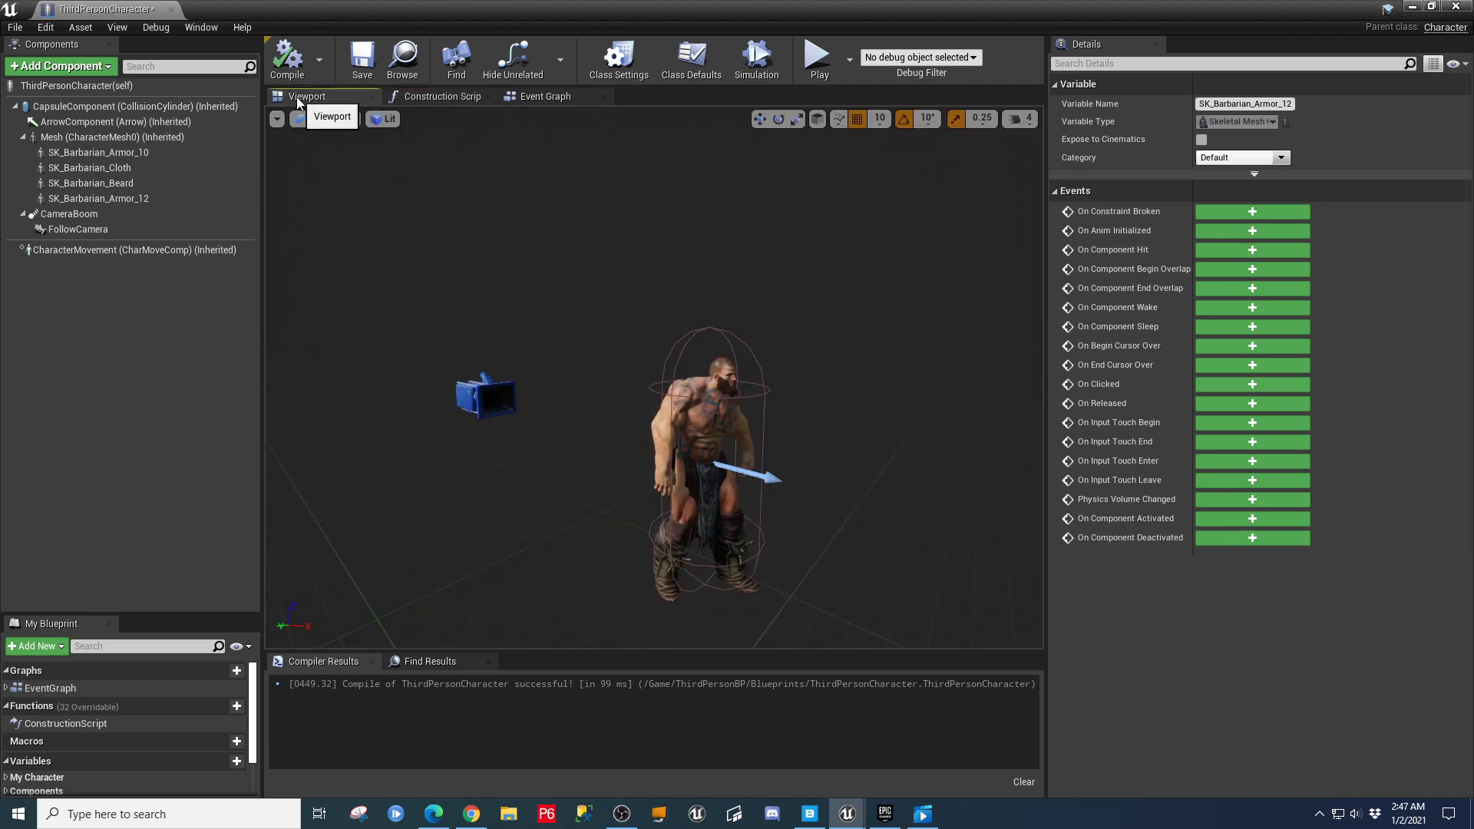
# Set the Anim Class of SK_Barbarian_Armor_10 and SK_Barbarian_Cloth to None.
pyautogui.click(103, 154)
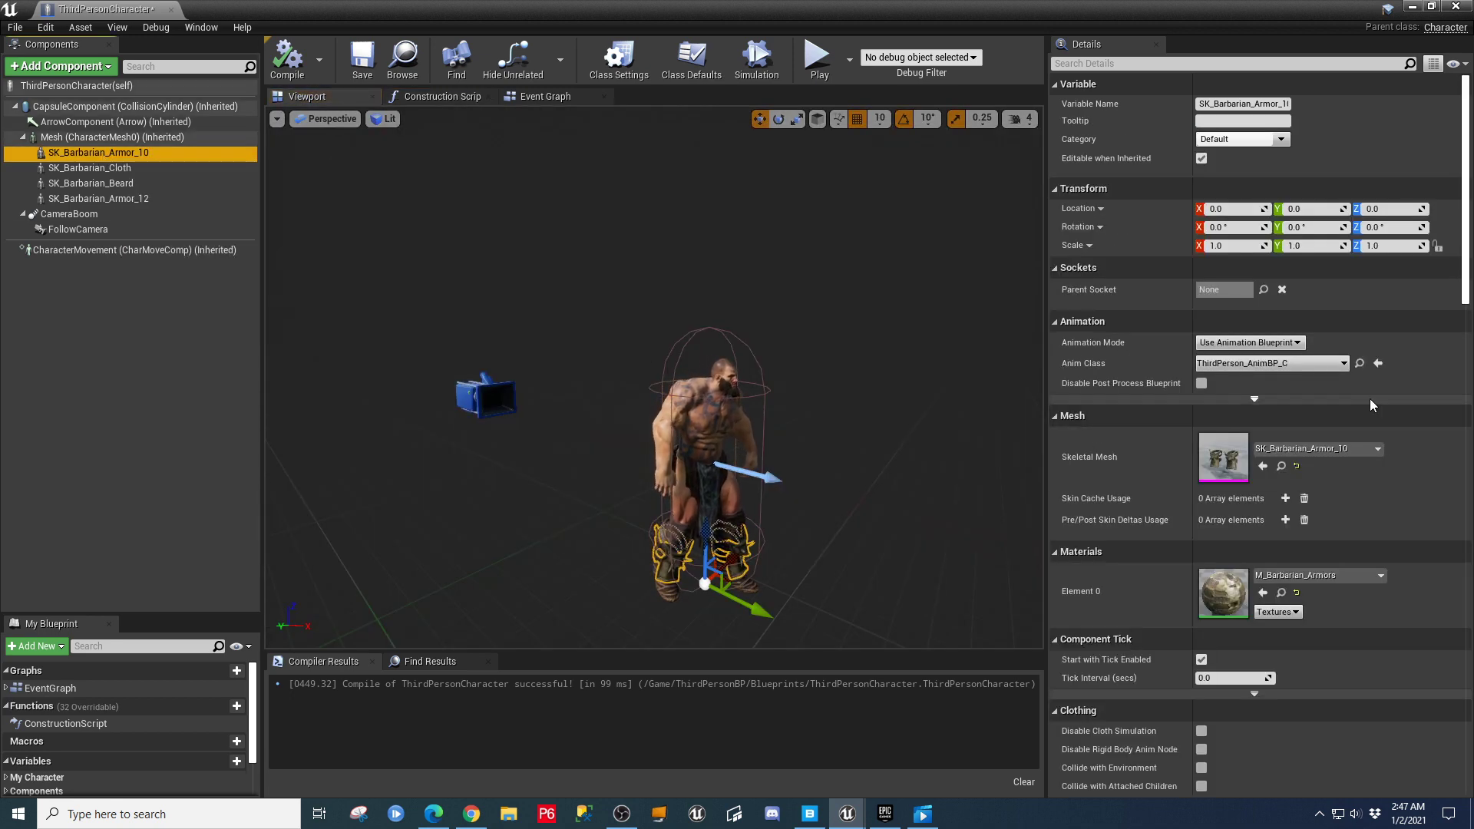
pyautogui.click(1341, 362)
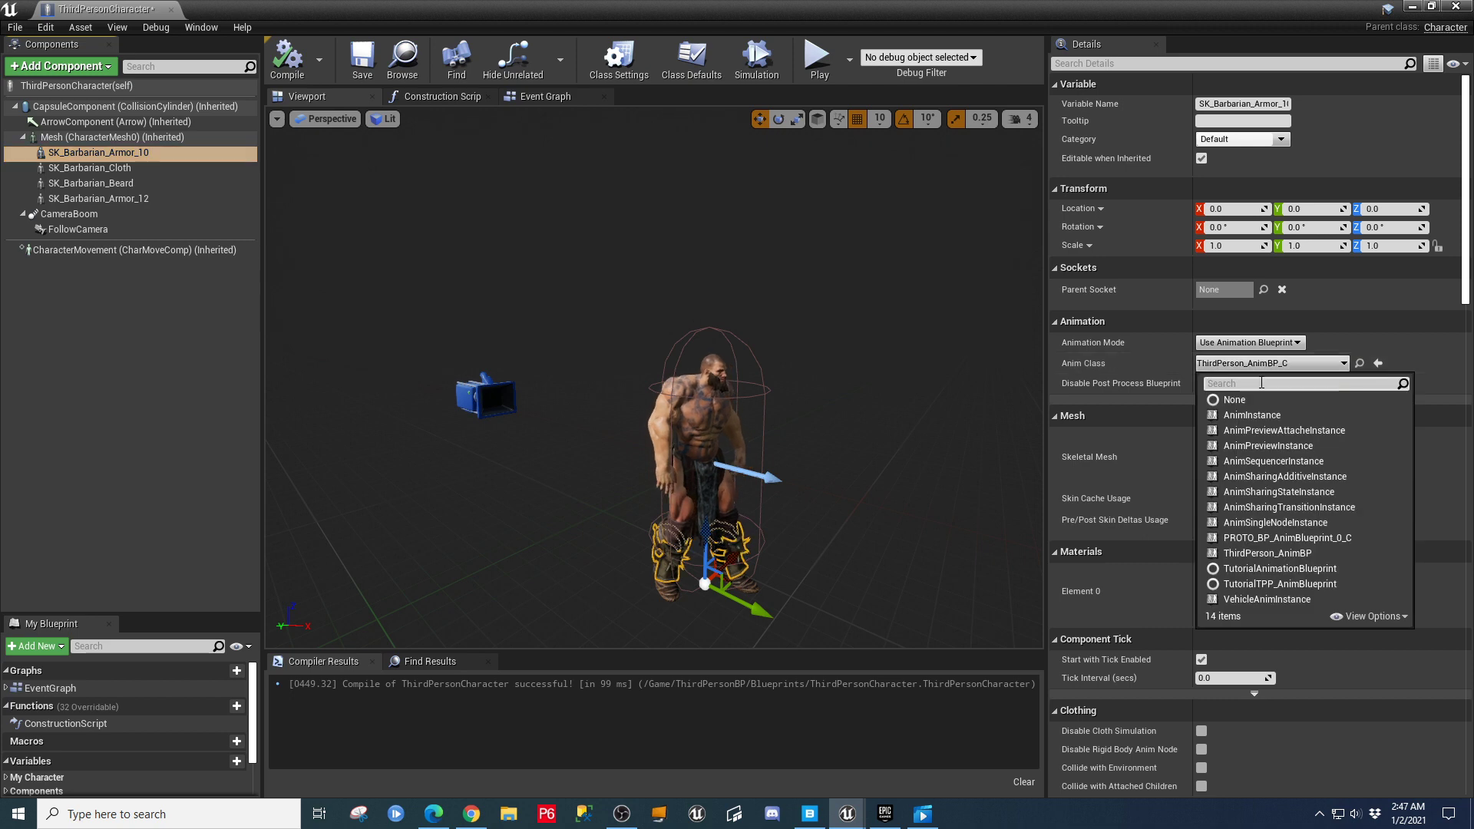
pyautogui.click(1228, 406)
pyautogui.click(89, 168)
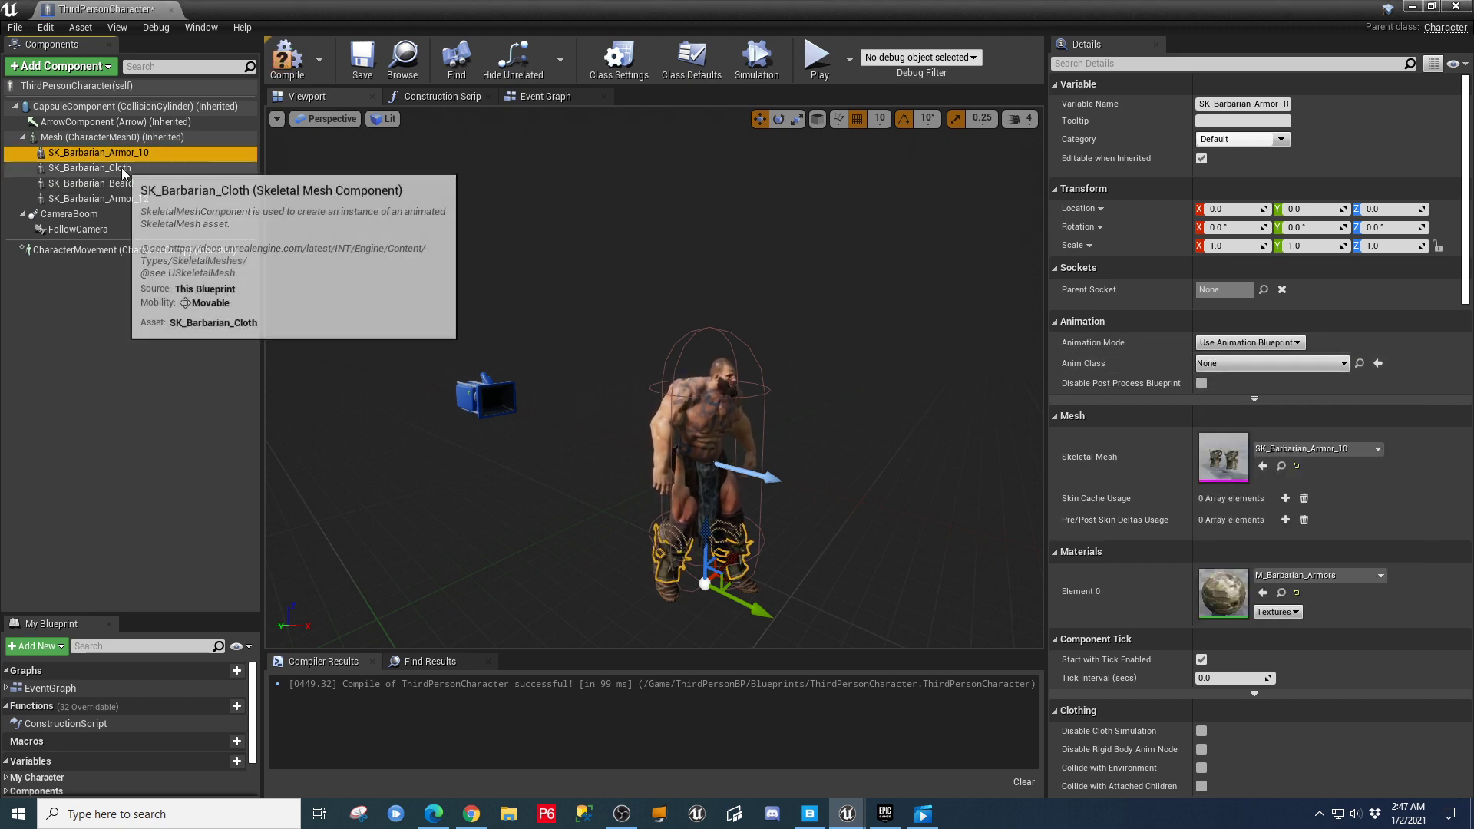
pyautogui.click(1335, 363)
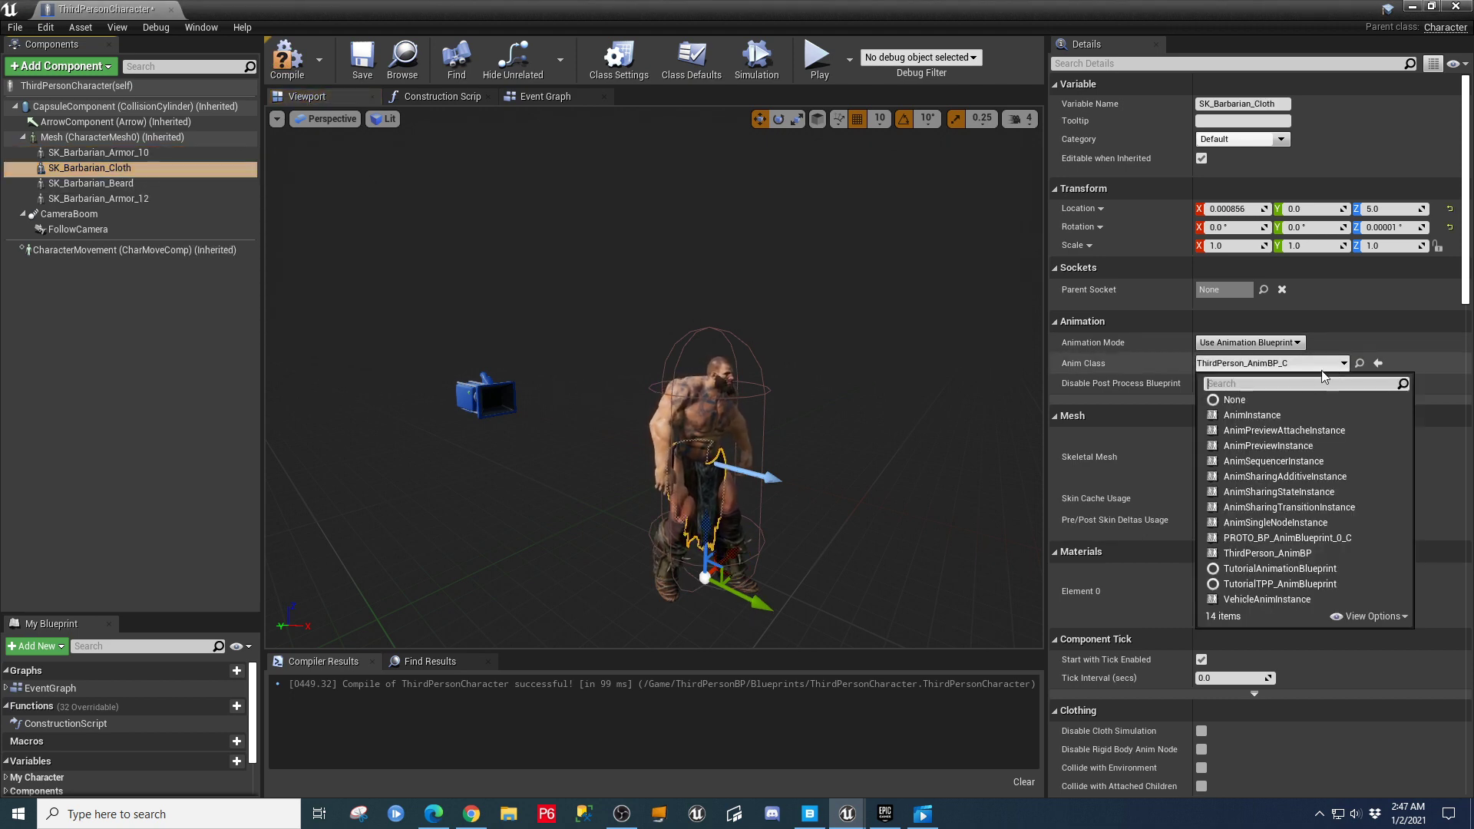
pyautogui.click(1246, 399)
# Set the Anim Class of SK_Barbarian_Beard and SK_Barbarian_Armor_12 to None.
pyautogui.click(90, 183)
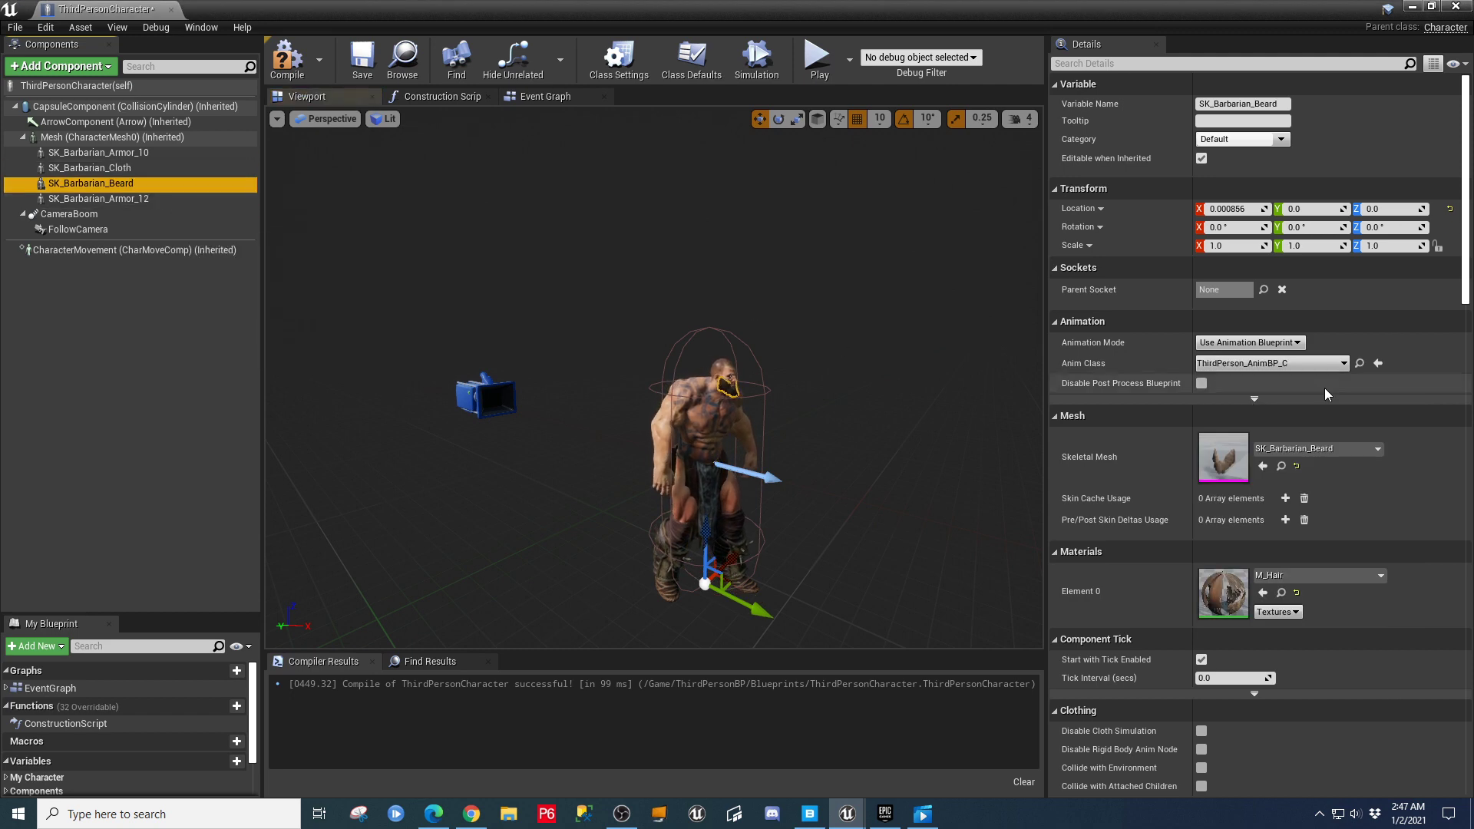
pyautogui.click(1339, 363)
pyautogui.click(1254, 403)
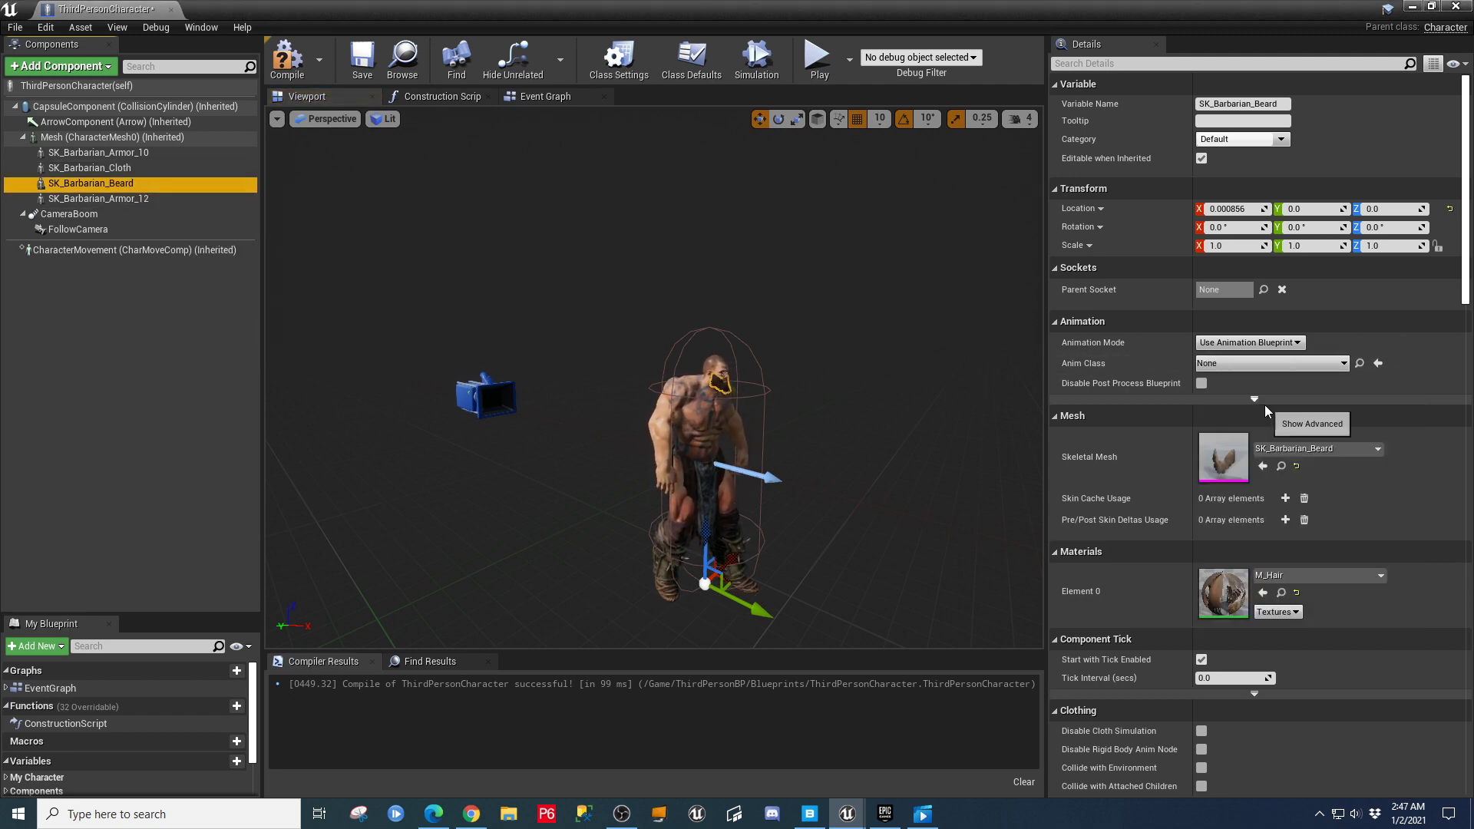
pyautogui.click(107, 199)
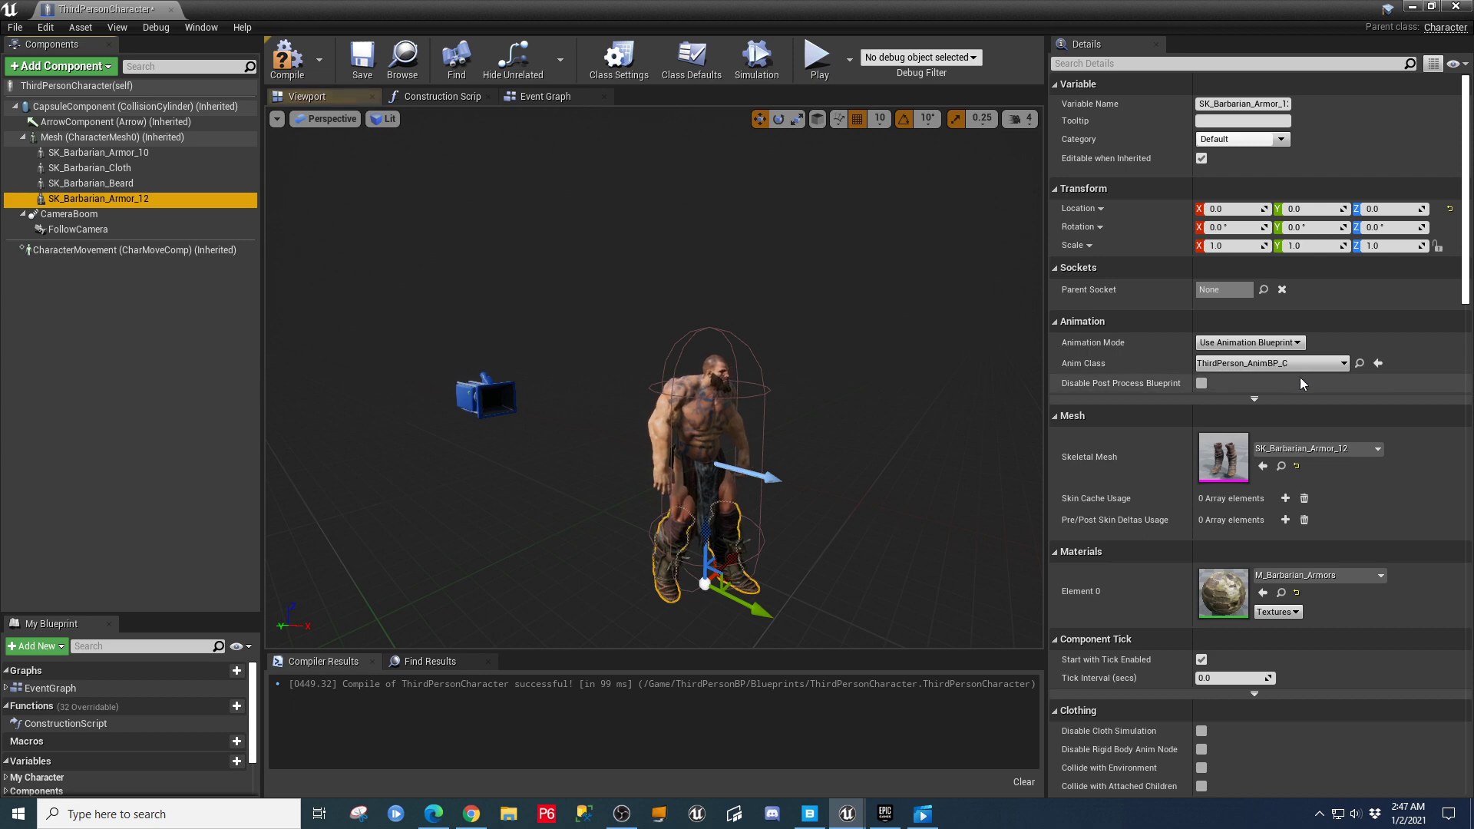
pyautogui.click(1309, 367)
pyautogui.click(1251, 403)
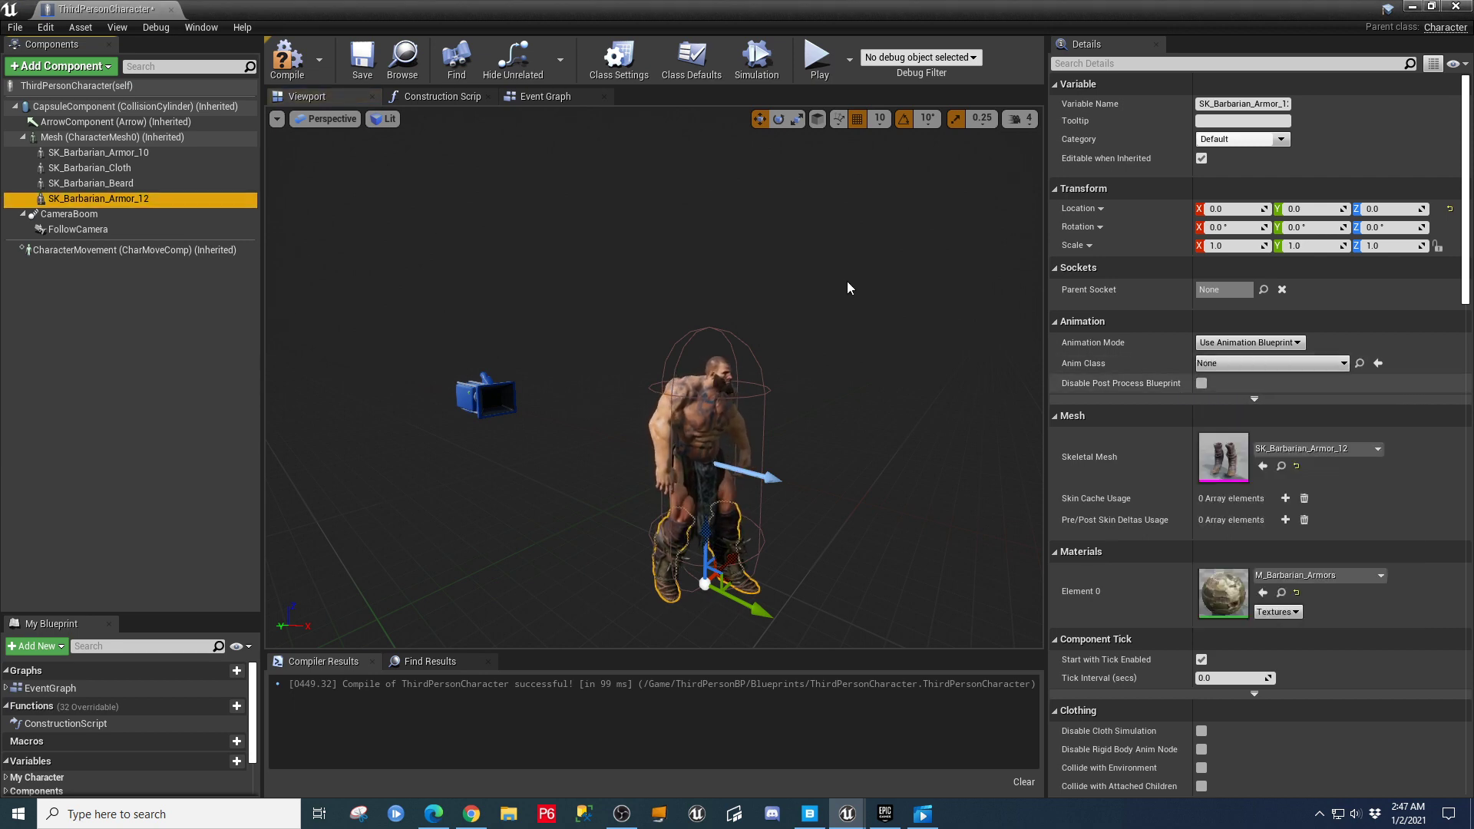
# Check the parent Mesh's Anim Class, compile the blueprint, and inspect the character's attached parts in the preview.
pyautogui.click(102, 136)
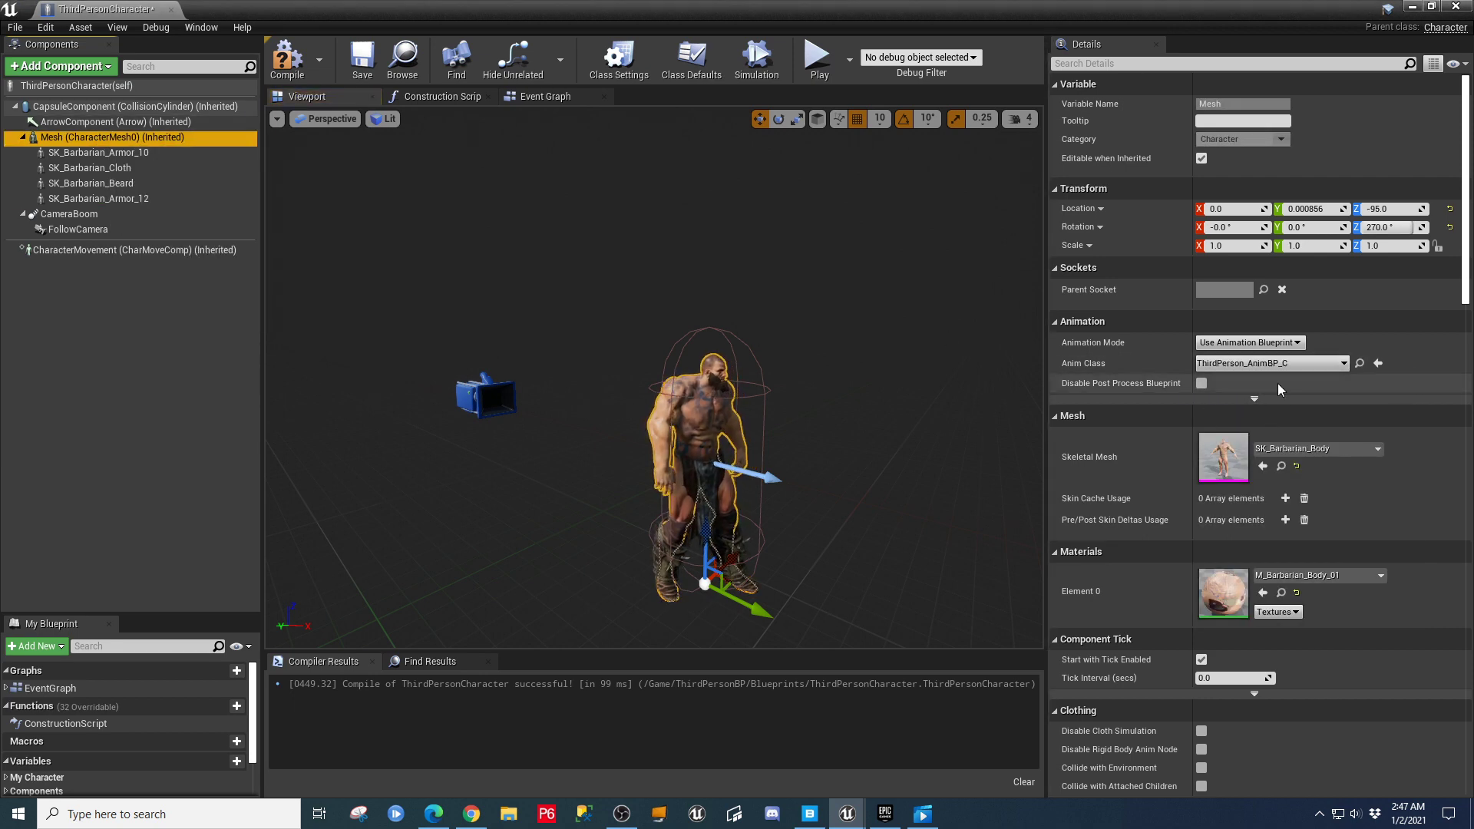
pyautogui.click(290, 61)
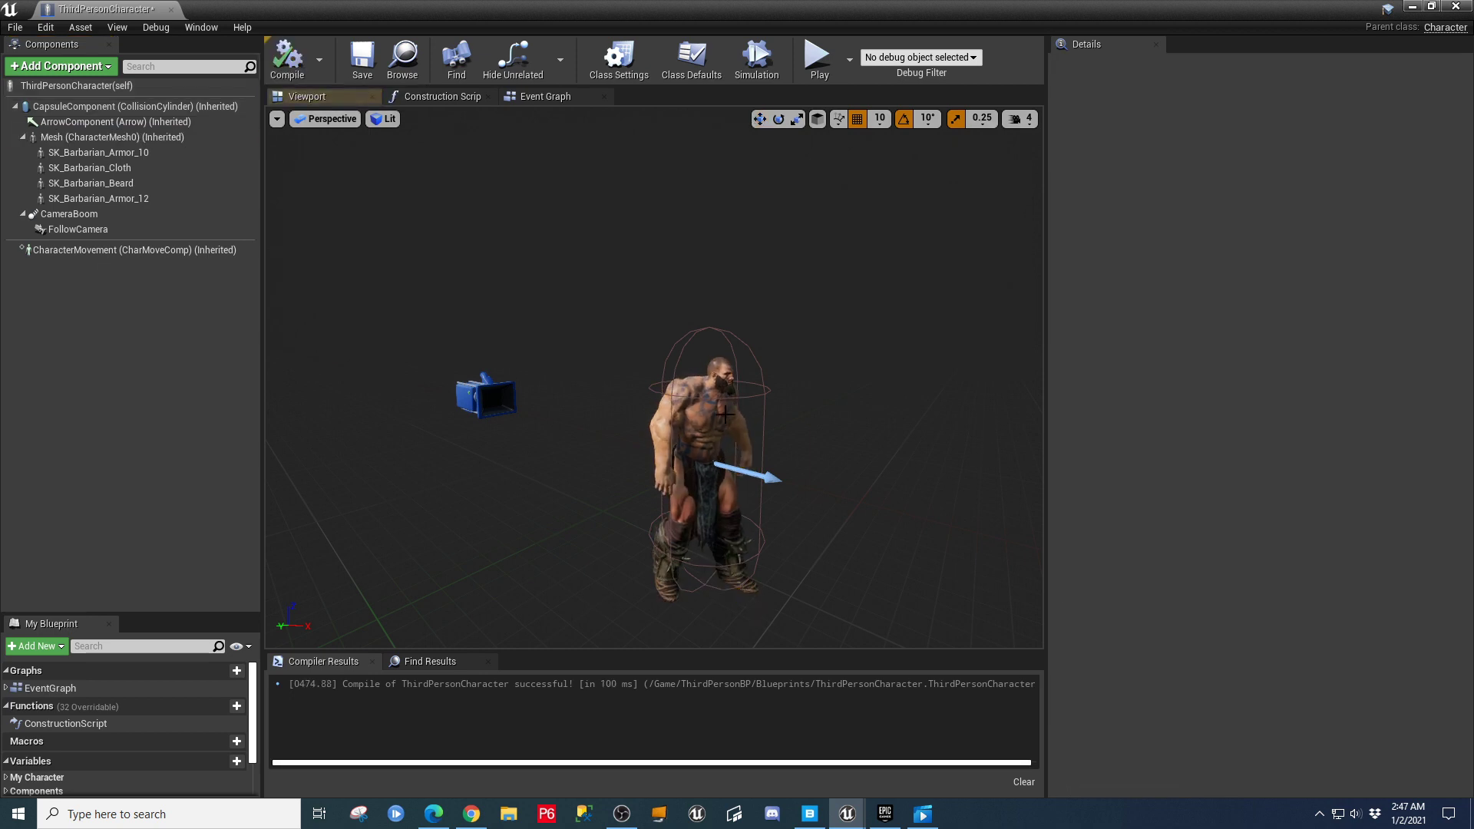
pyautogui.scroll(2, 781, 434)
pyautogui.scroll(-2, 802, 532)
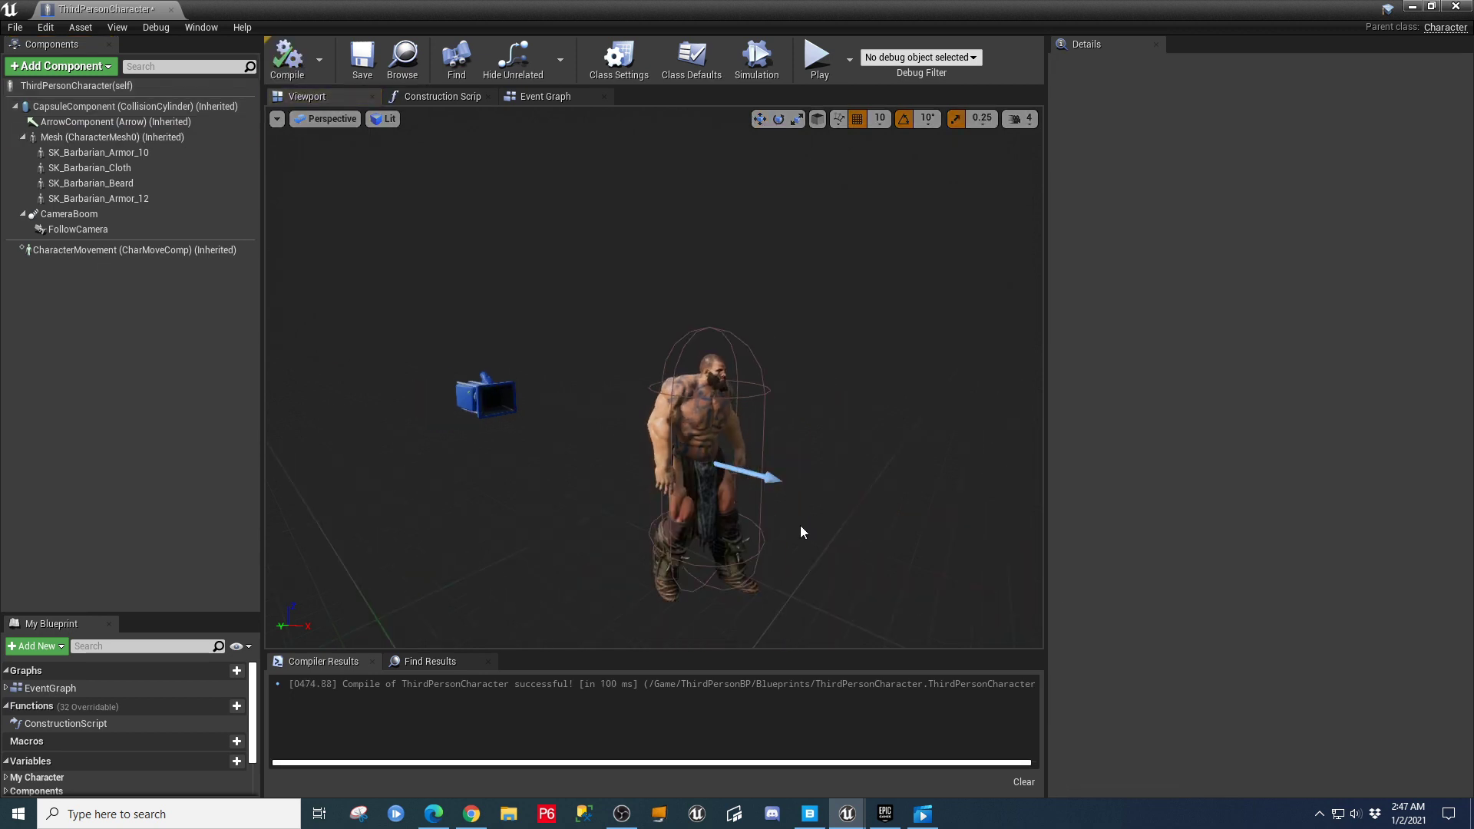
# Break the execution link from the Construction Script to Set Master Pose Component, compile, and inspect the character without it.
pyautogui.click(439, 95)
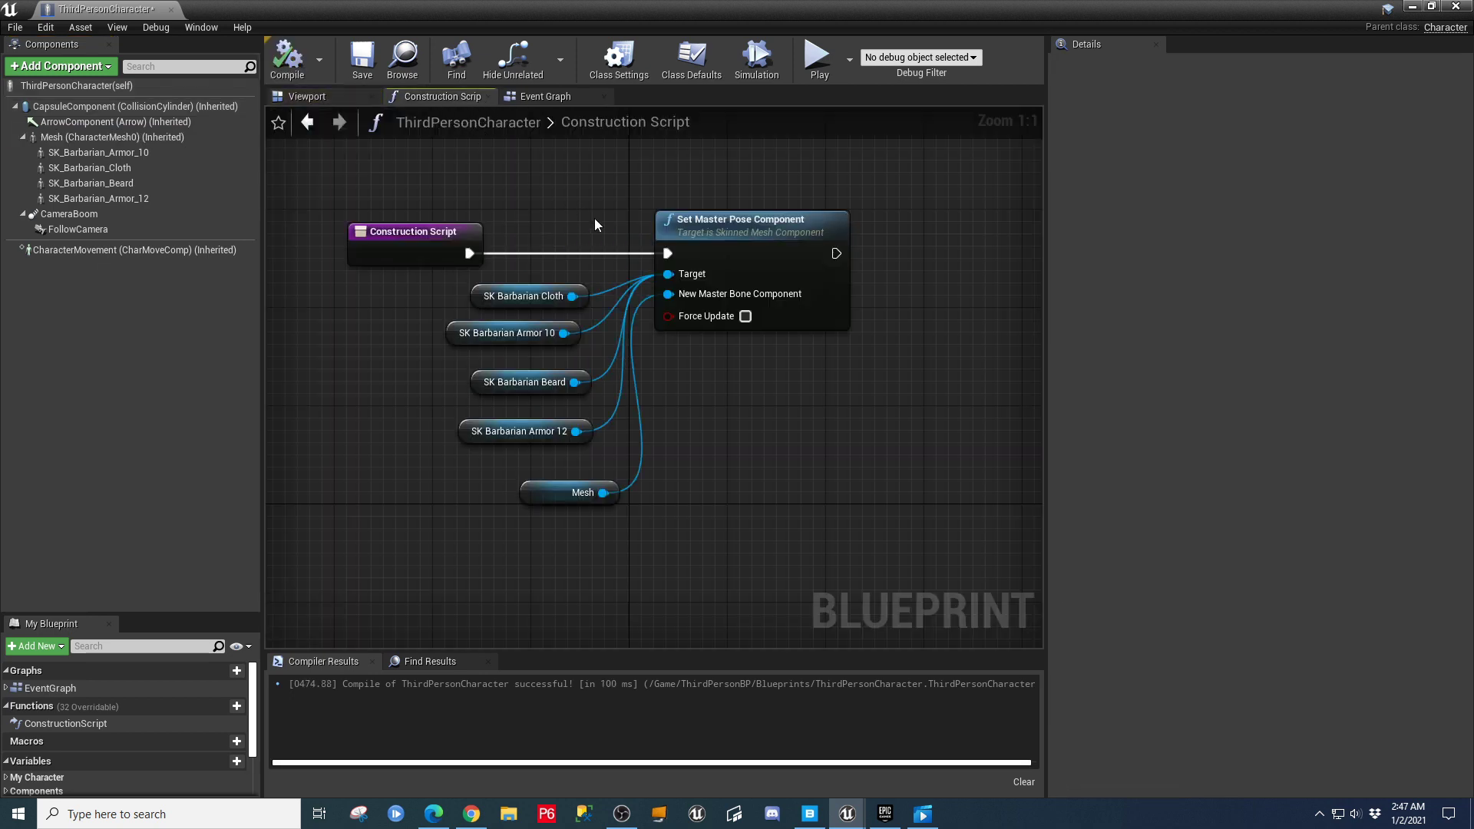
pyautogui.click(571, 253)
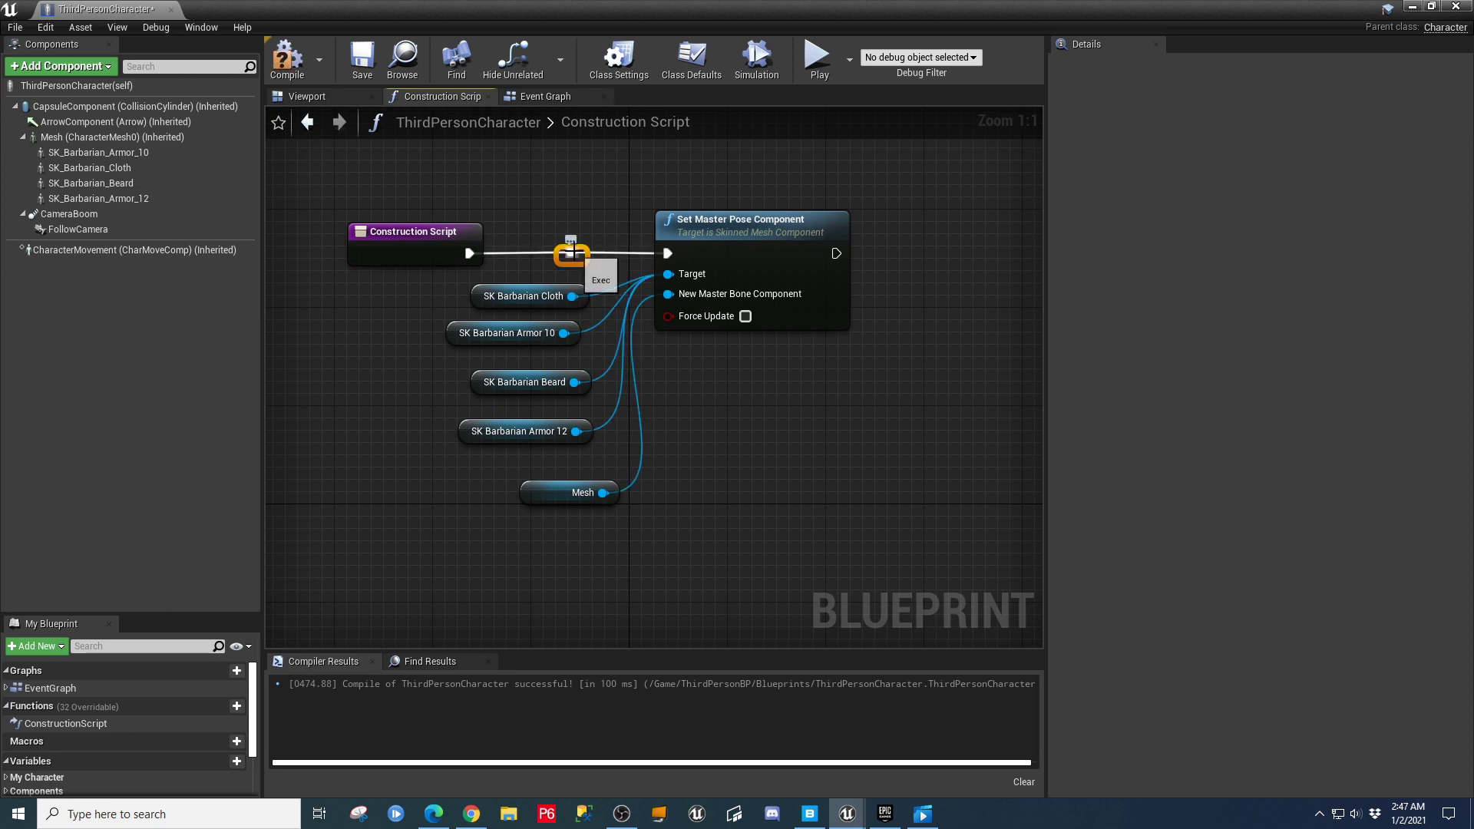
pyautogui.click(284, 66)
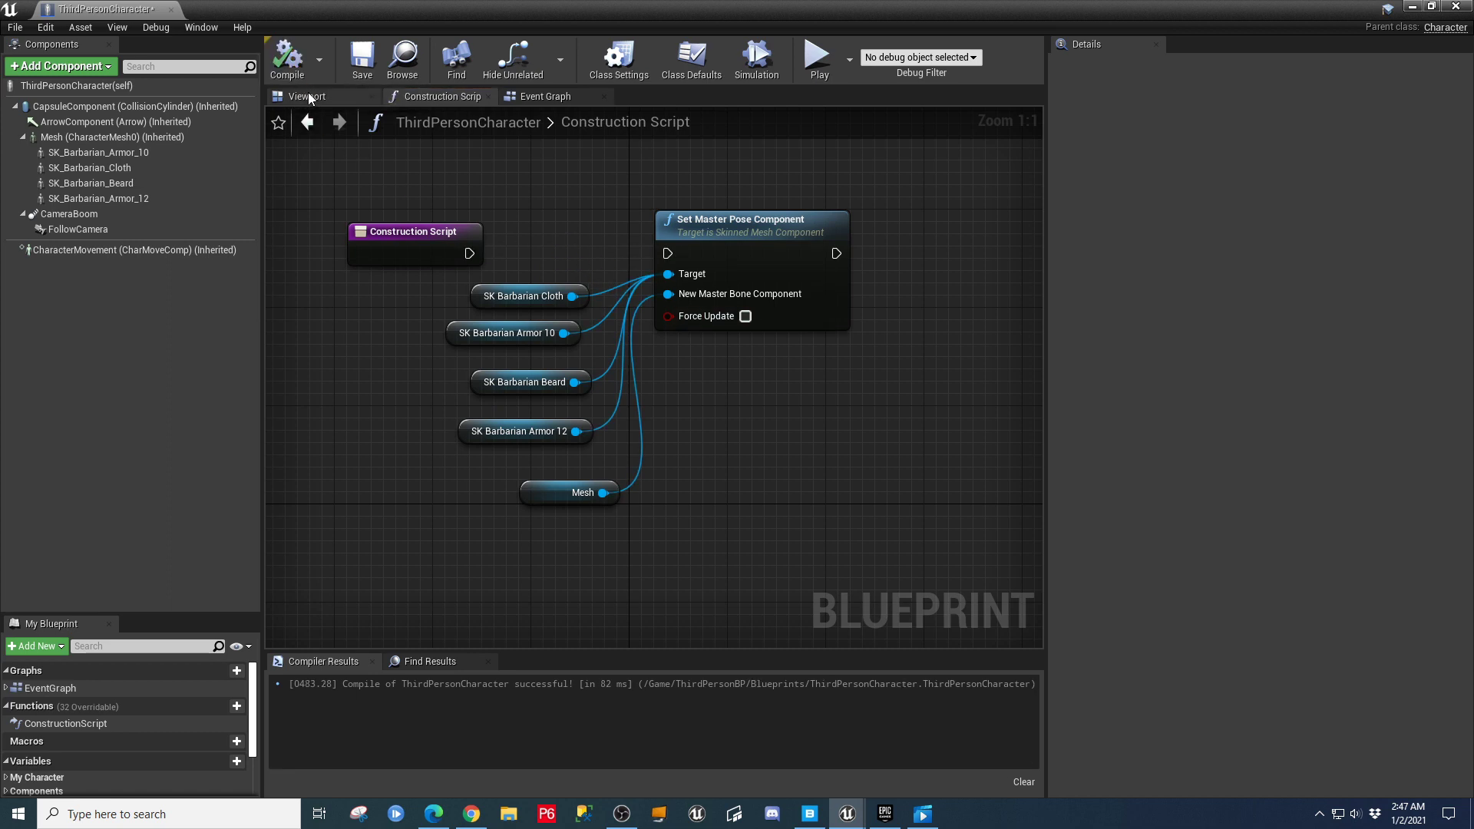
pyautogui.click(307, 95)
pyautogui.scroll(3, 820, 453)
pyautogui.scroll(-5, 819, 452)
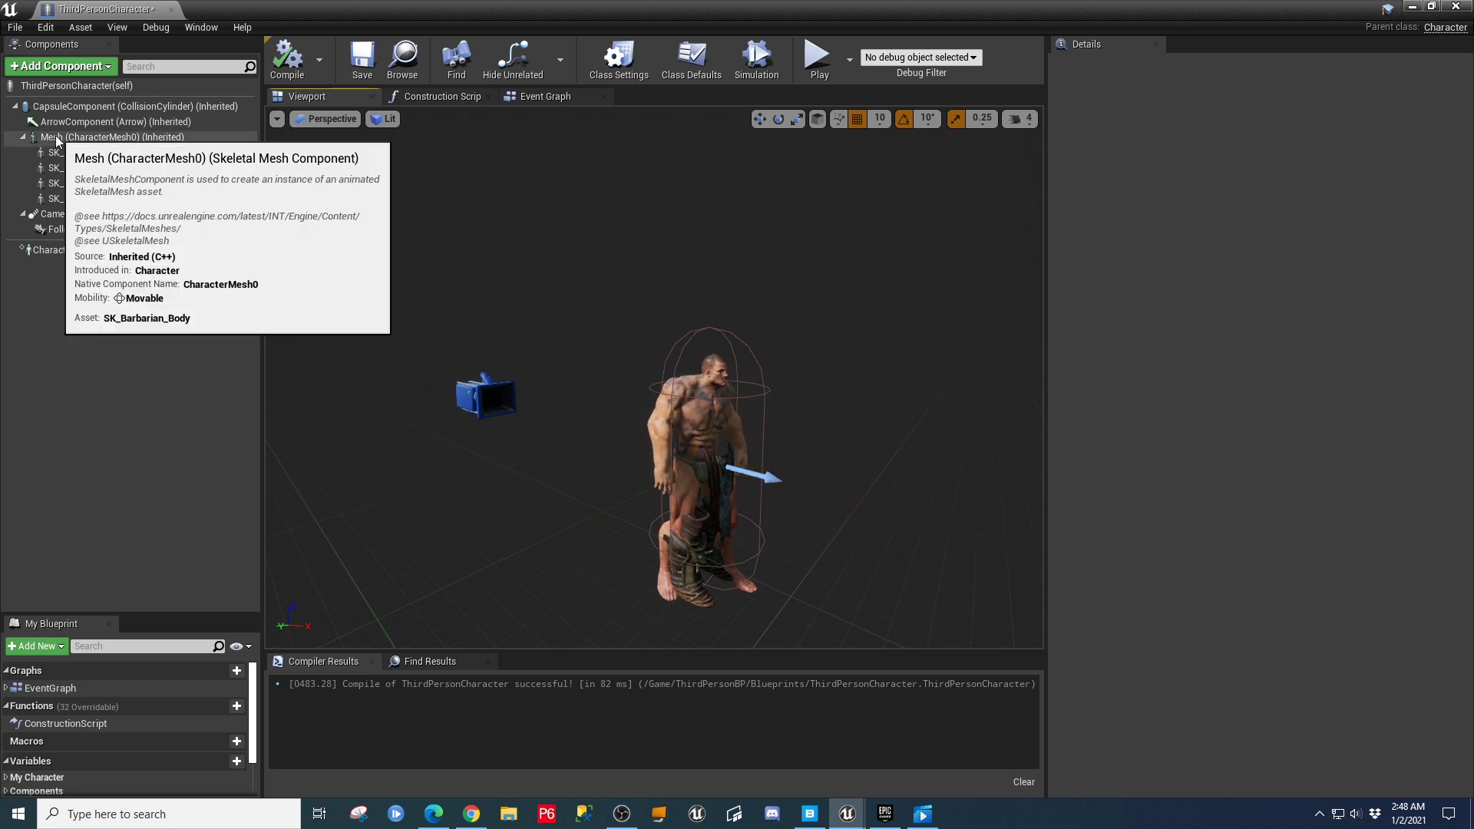
# Reconnect the Construction Script's execution output to Set Master Pose Component, compile, and view the character in the preview.
pyautogui.click(445, 97)
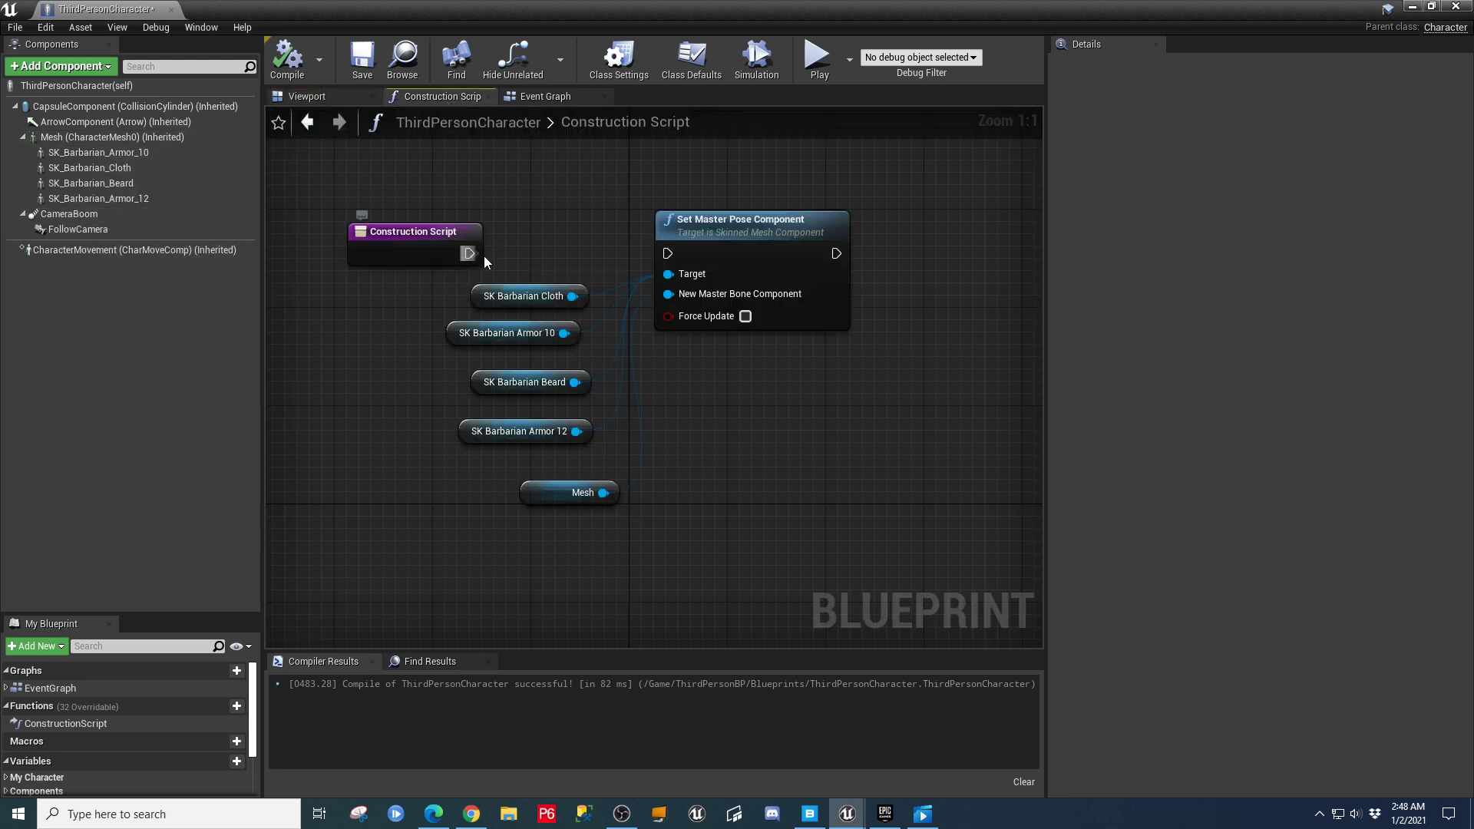
pyautogui.moveTo(671, 256); pyautogui.dragTo(669, 254)
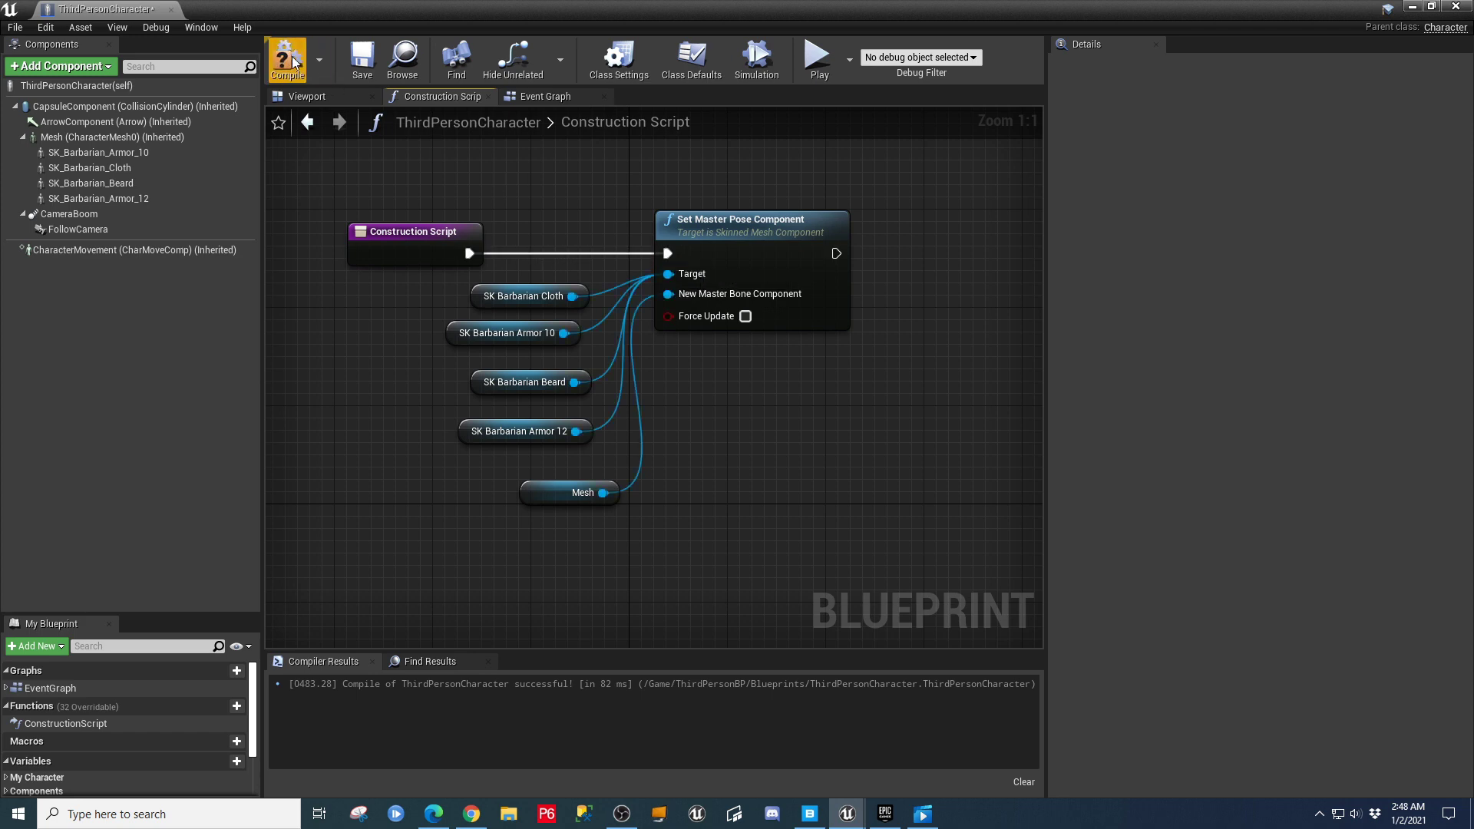
pyautogui.click(323, 98)
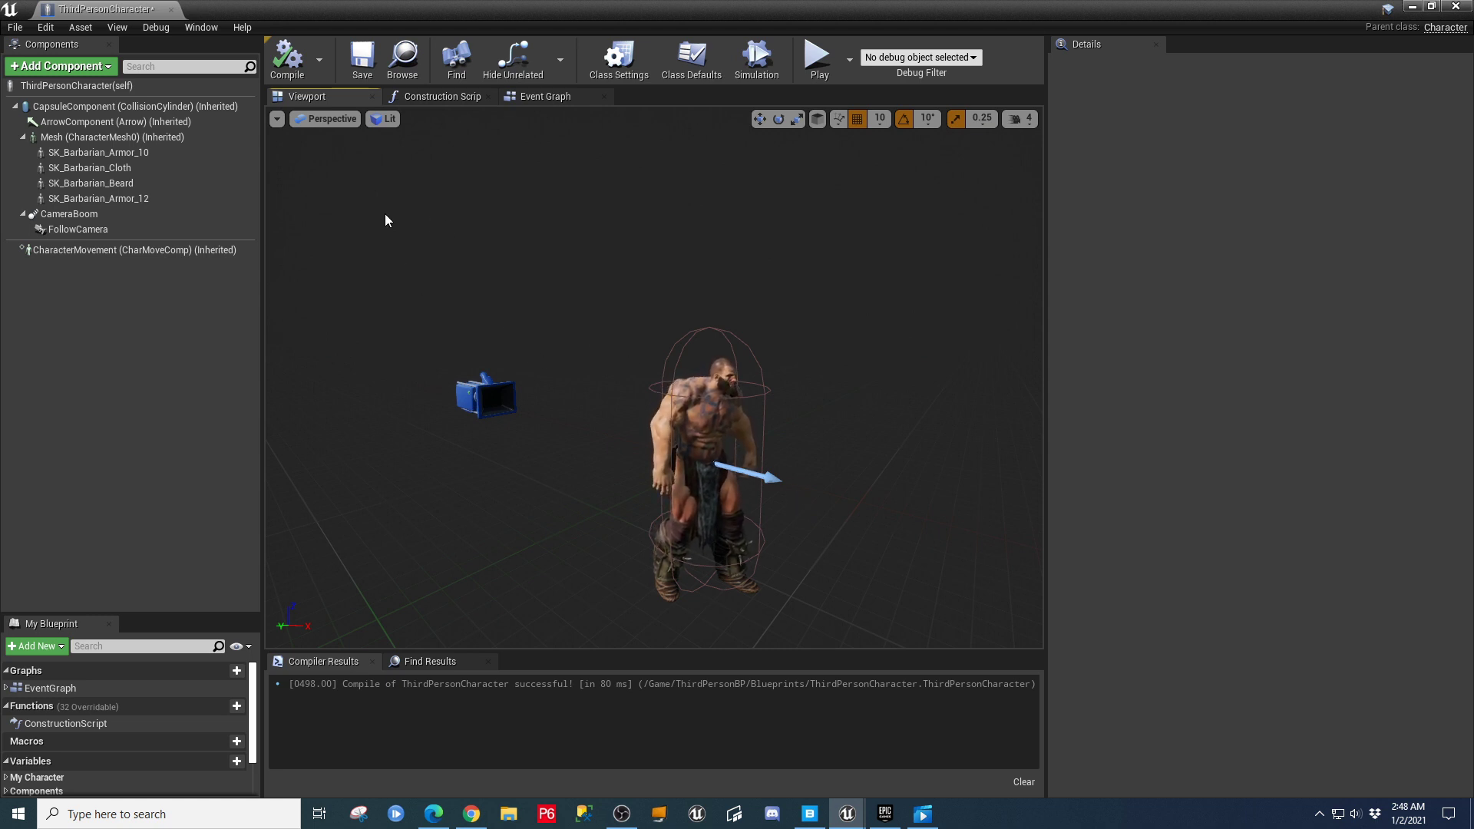
# Add SK_Barbarian_Armor_07 from the Barbarian/Mesh folder to the ThirdPersonCharacter components and parent it under Mesh.
pyautogui.click(1430, 8)
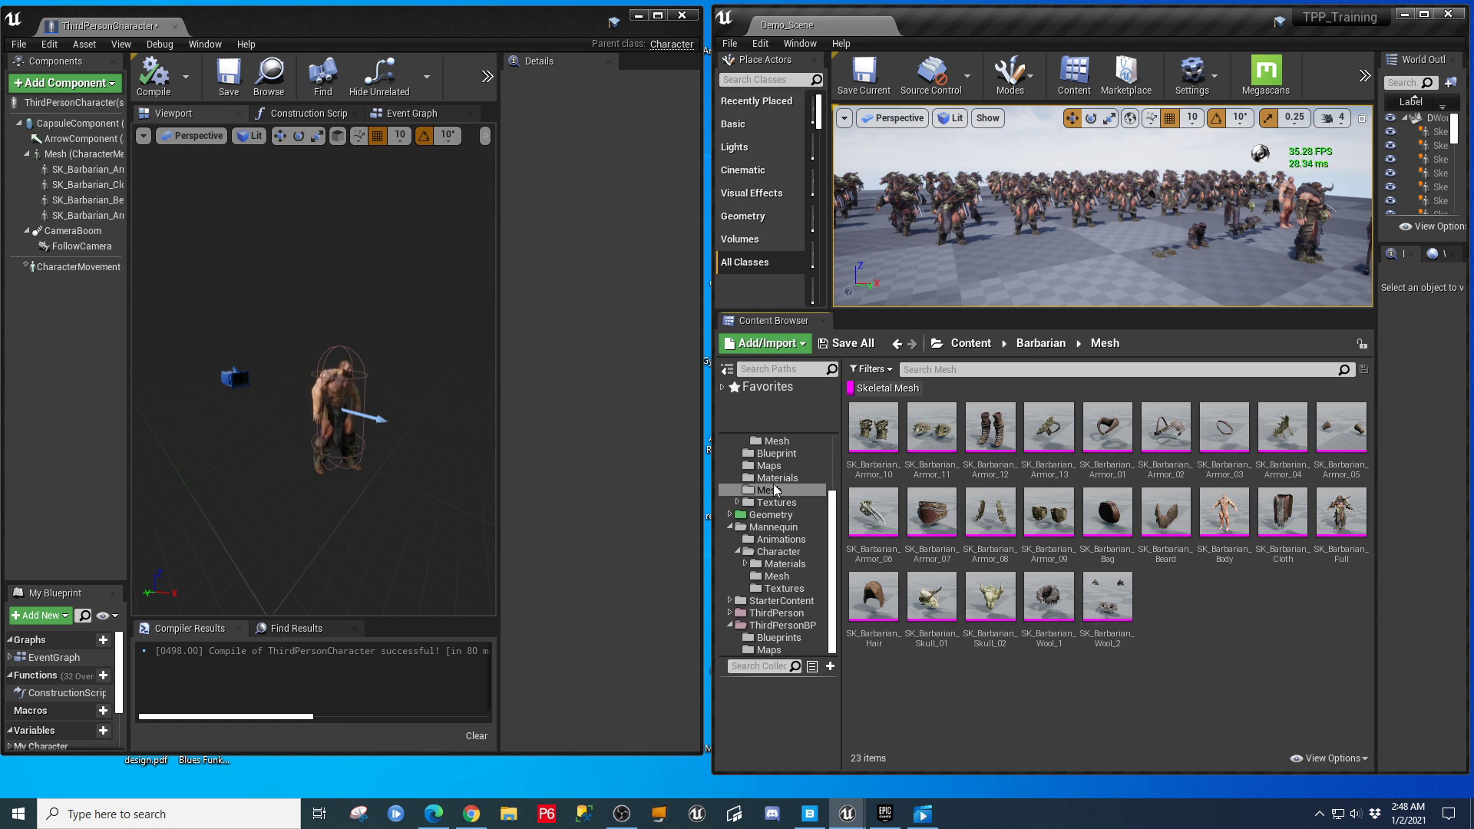
pyautogui.moveTo(933, 510)
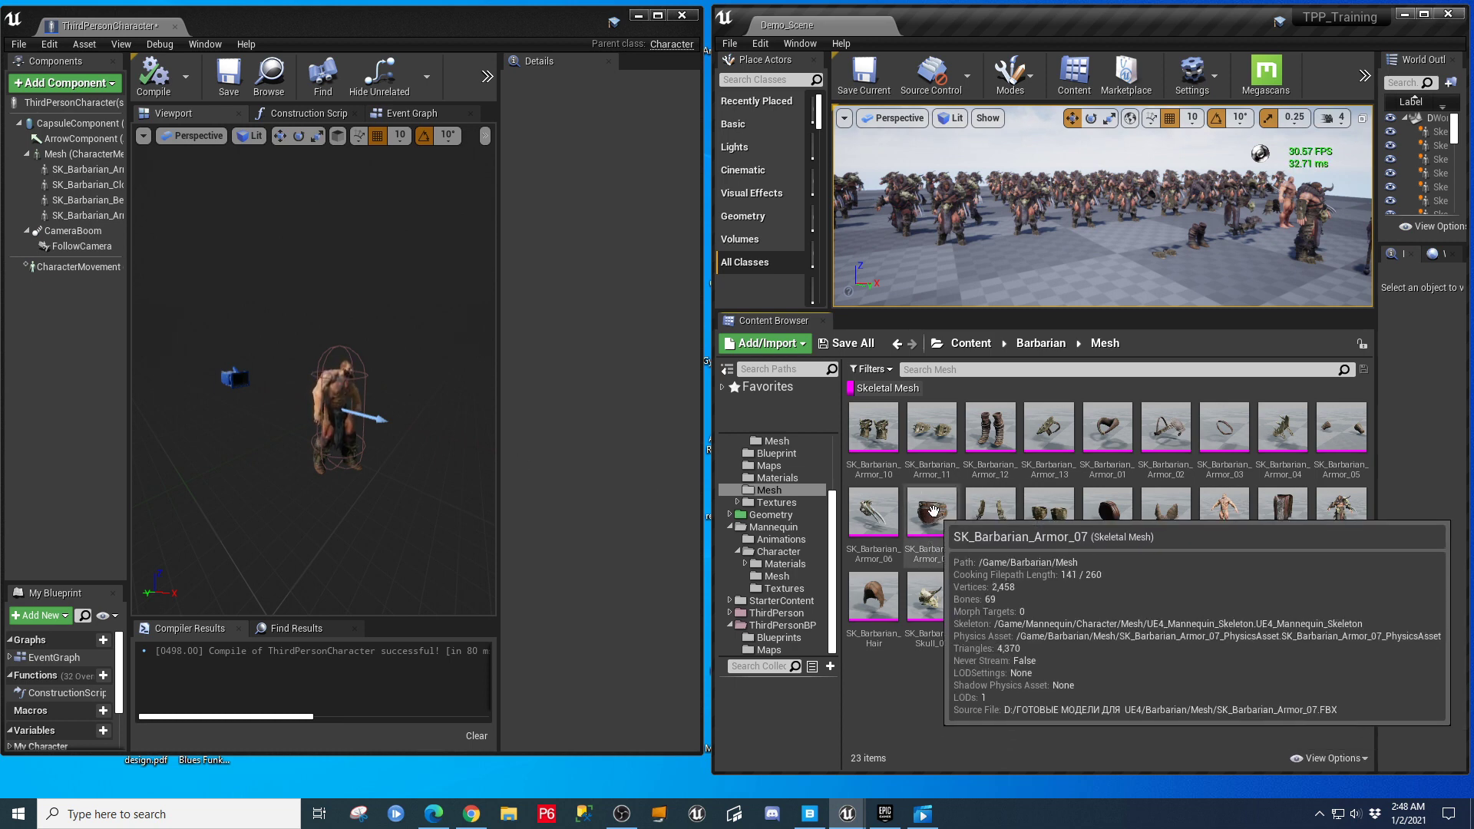
pyautogui.moveTo(933, 510); pyautogui.dragTo(64, 157)
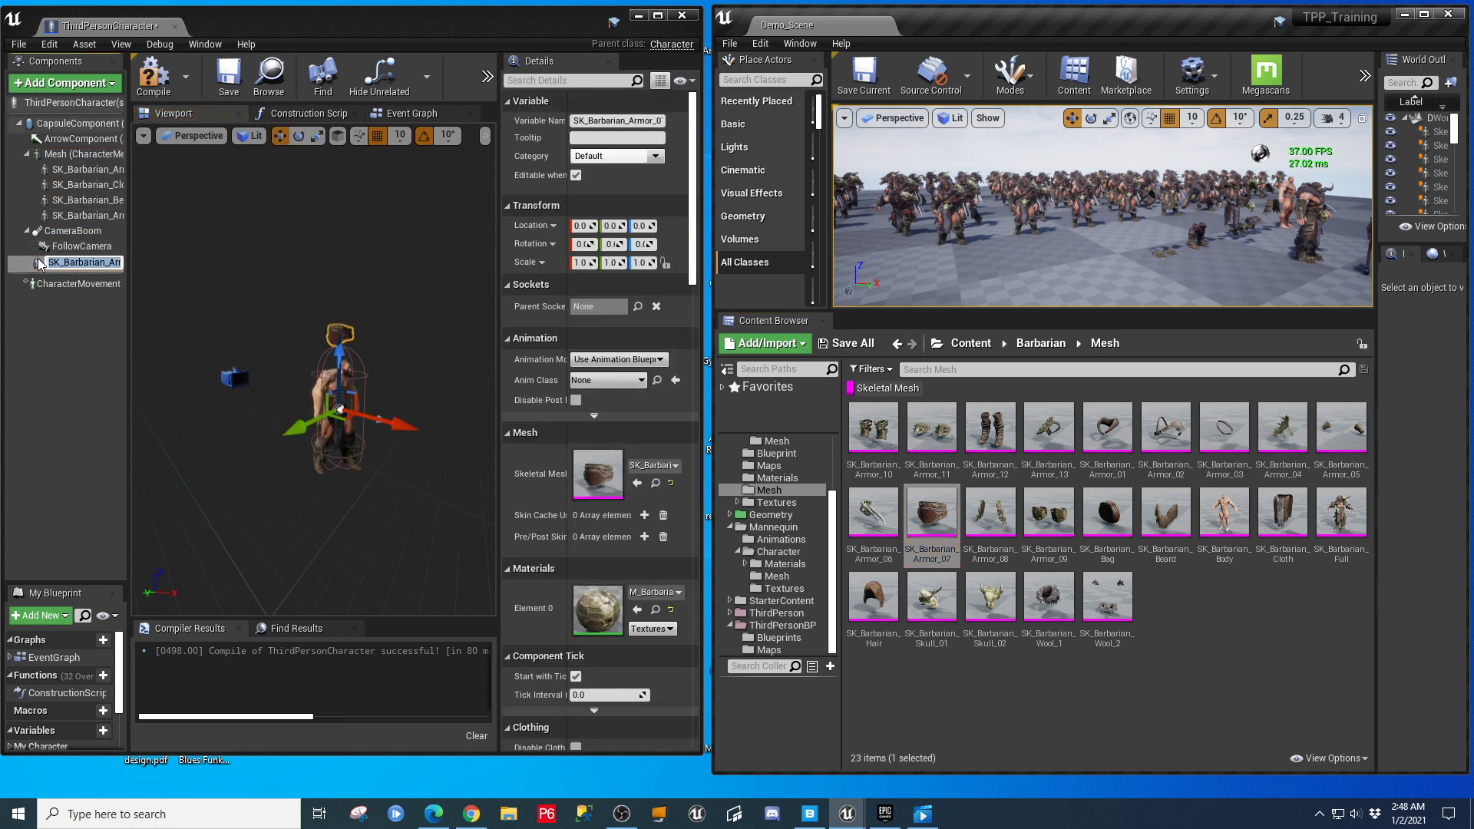
pyautogui.moveTo(76, 261); pyautogui.dragTo(44, 152)
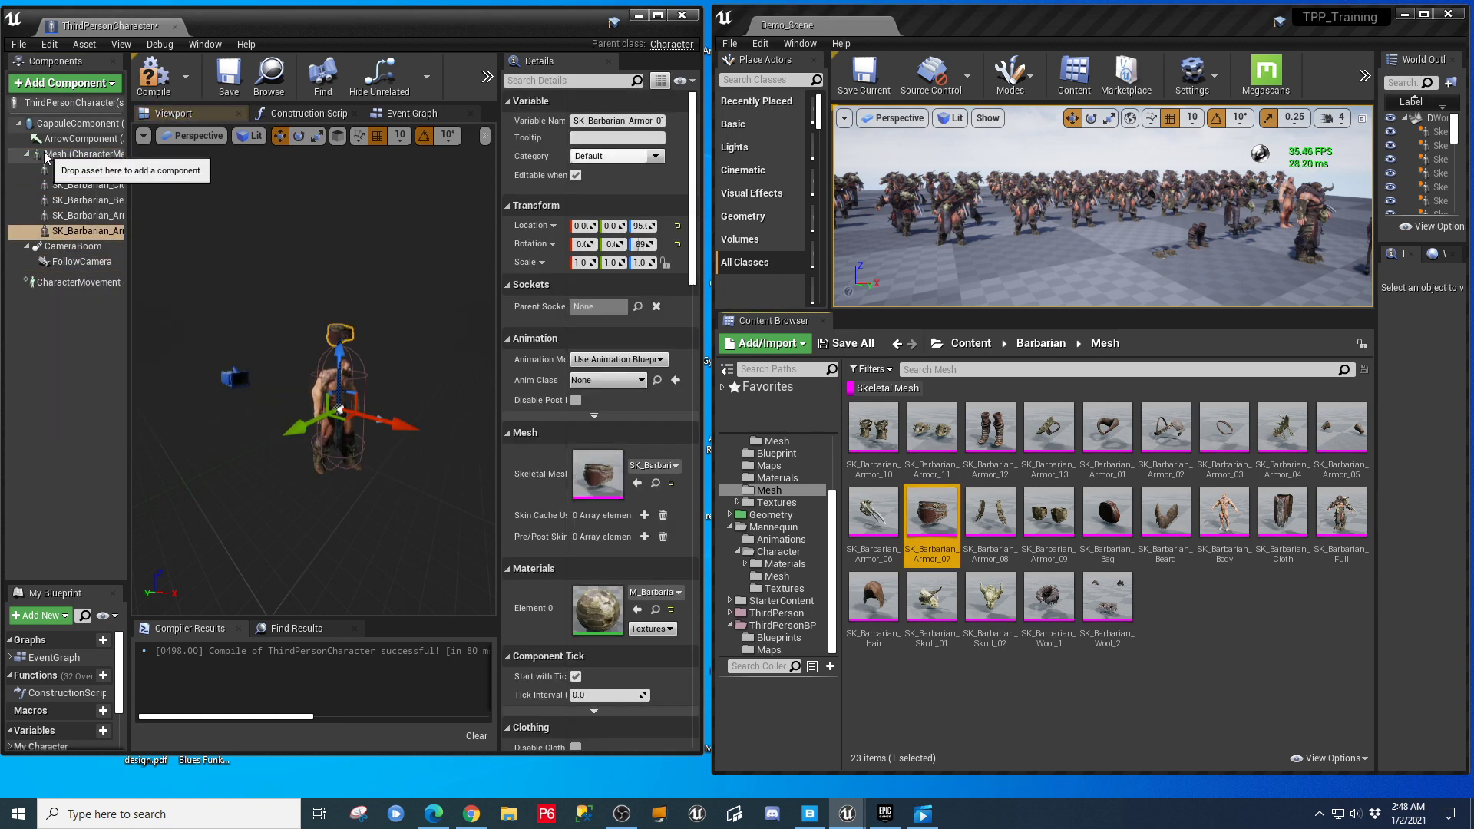
# Add an SK Barbarian Armor 07 reference to the Construction Script, wire it to Set Master Pose Component's Target, and move the Mesh node below it.
pyautogui.click(288, 115)
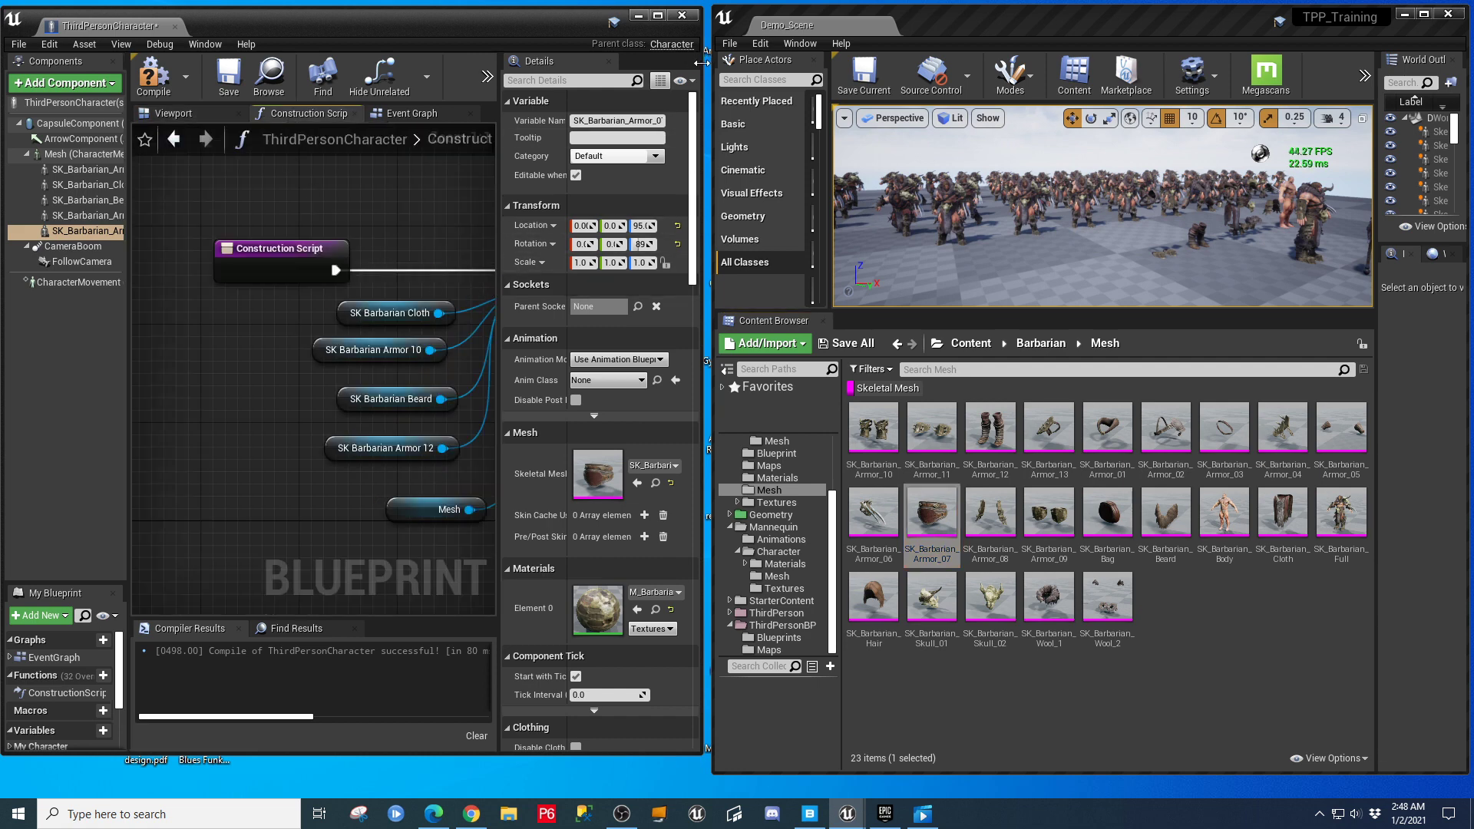
pyautogui.moveTo(701, 63); pyautogui.dragTo(1181, 63)
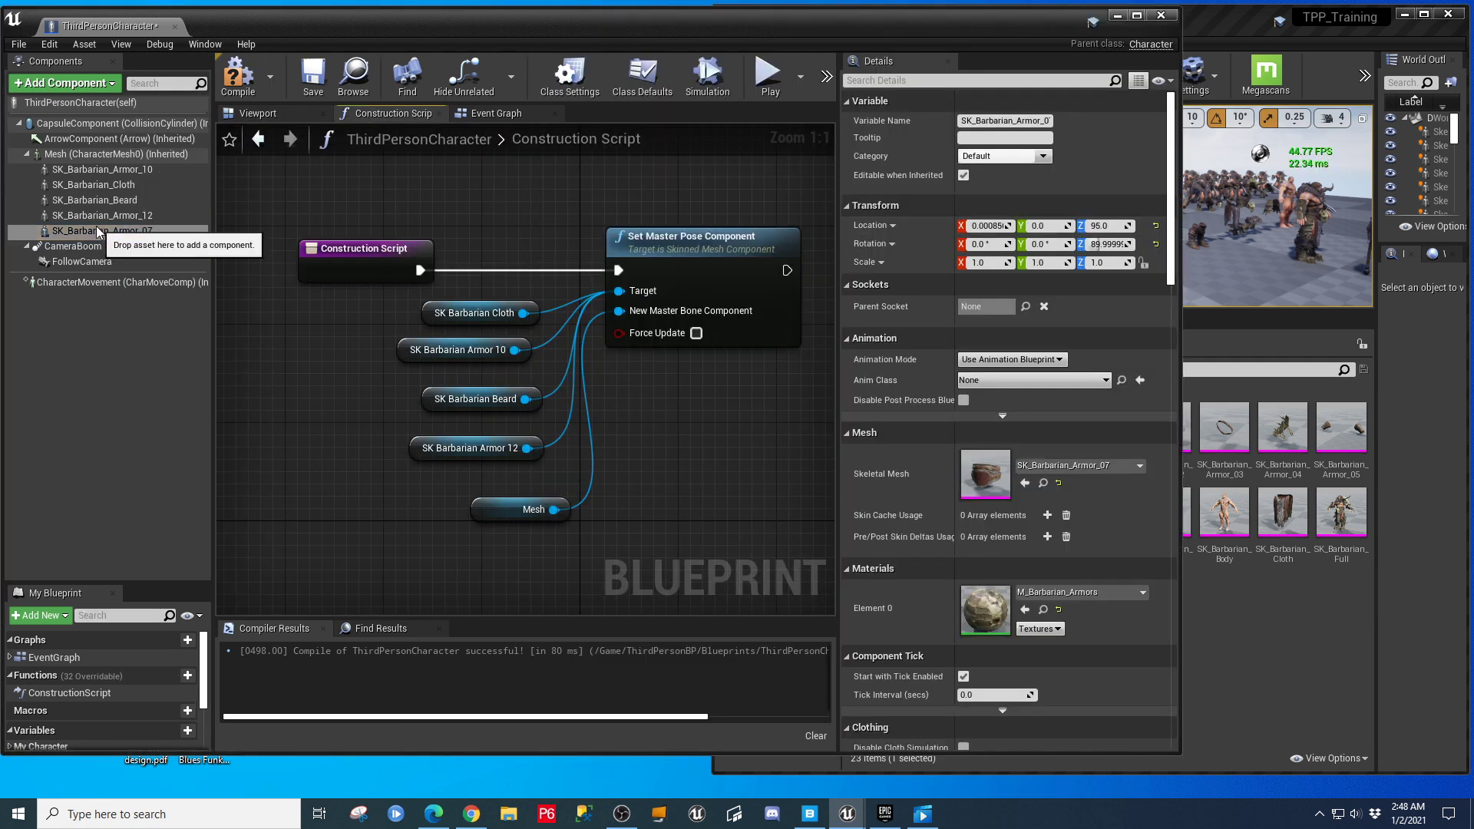
pyautogui.moveTo(412, 483); pyautogui.dragTo(412, 484)
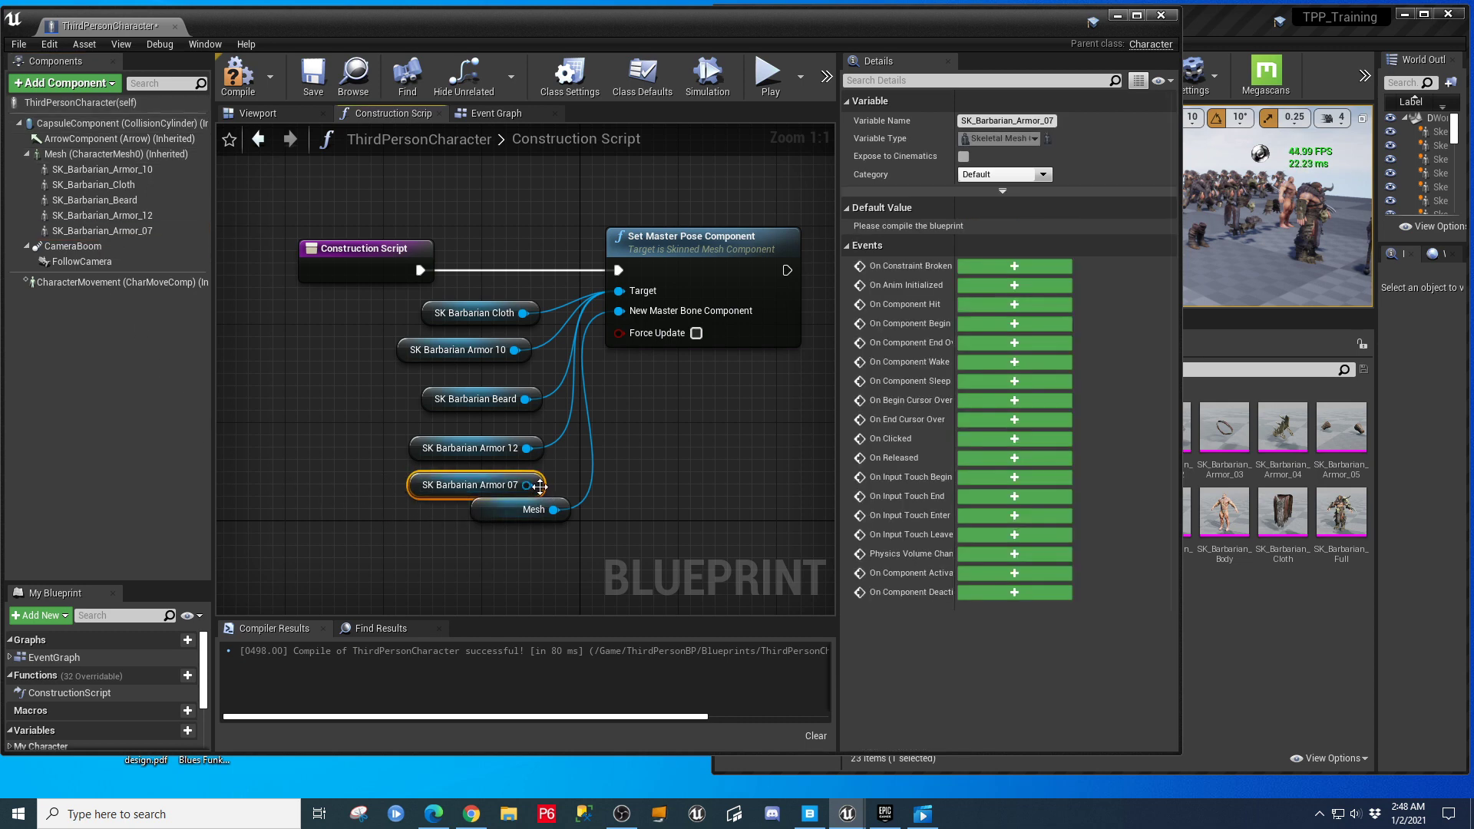
pyautogui.moveTo(537, 485); pyautogui.dragTo(597, 334)
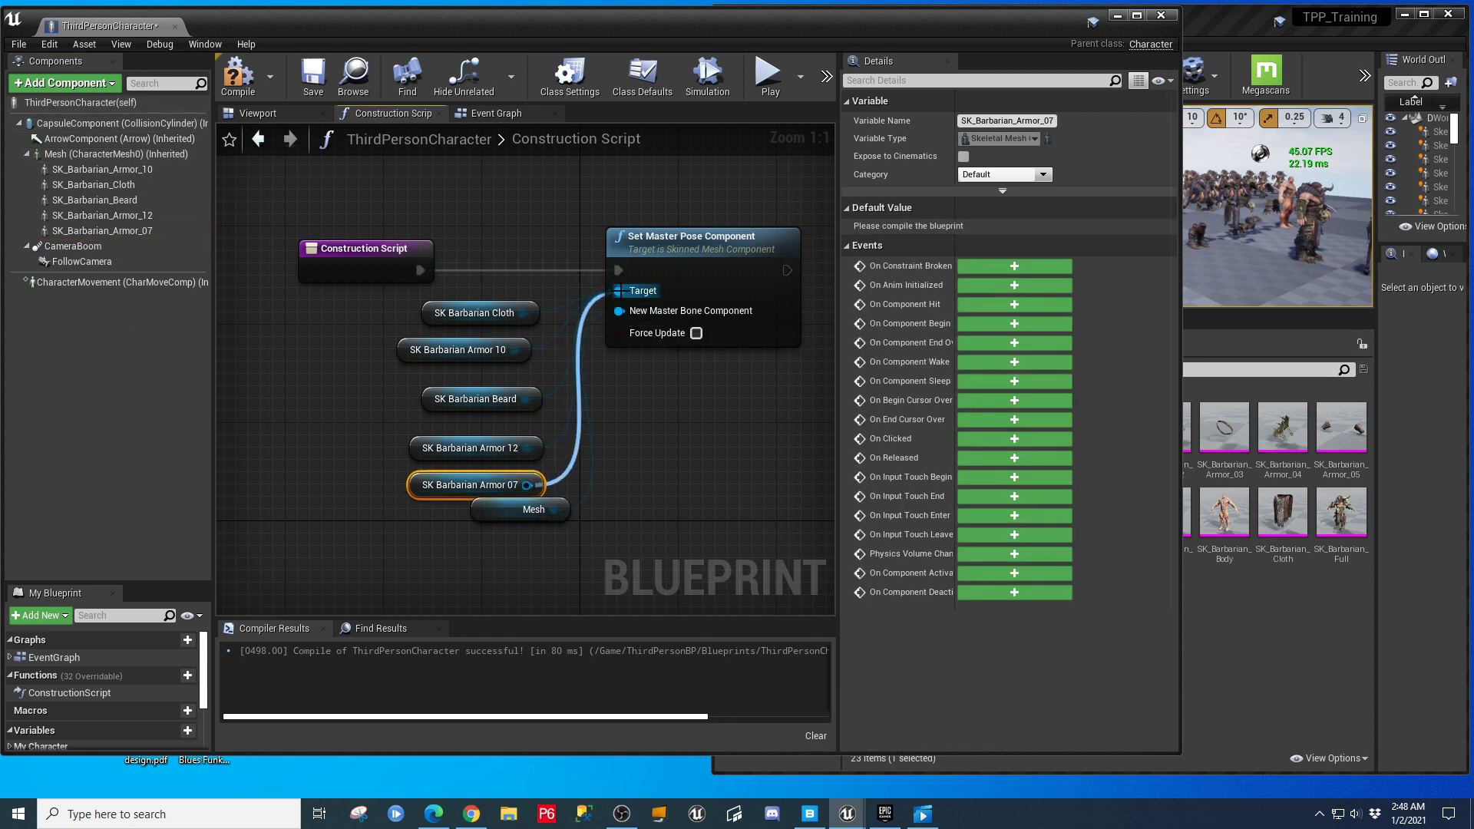
pyautogui.moveTo(530, 510); pyautogui.dragTo(579, 571)
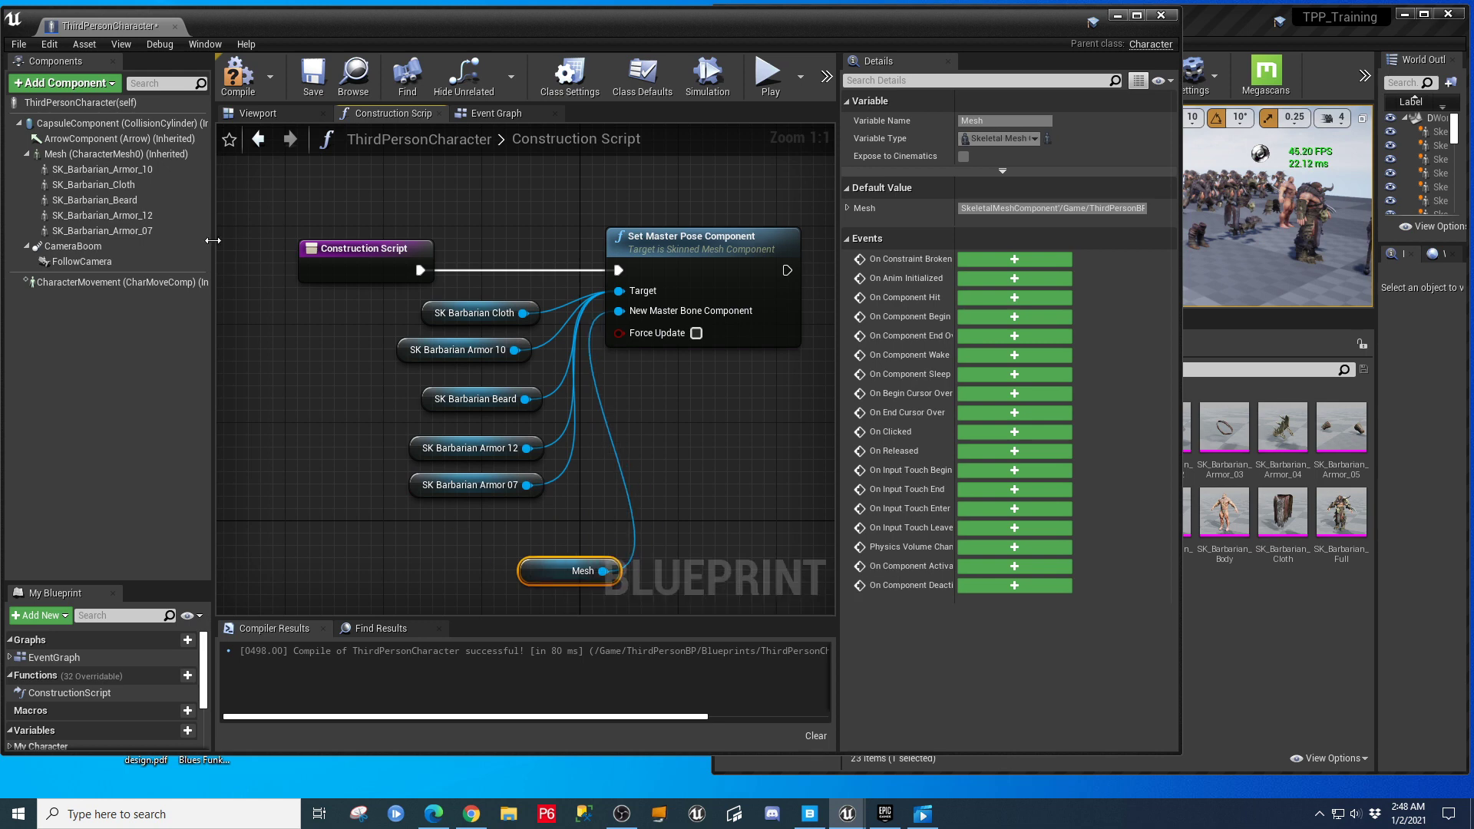
# Set SK_Barbarian_Armor_07's Z location to 0 and its rotation to 0 on all axes, and compile the blueprint.
pyautogui.click(261, 116)
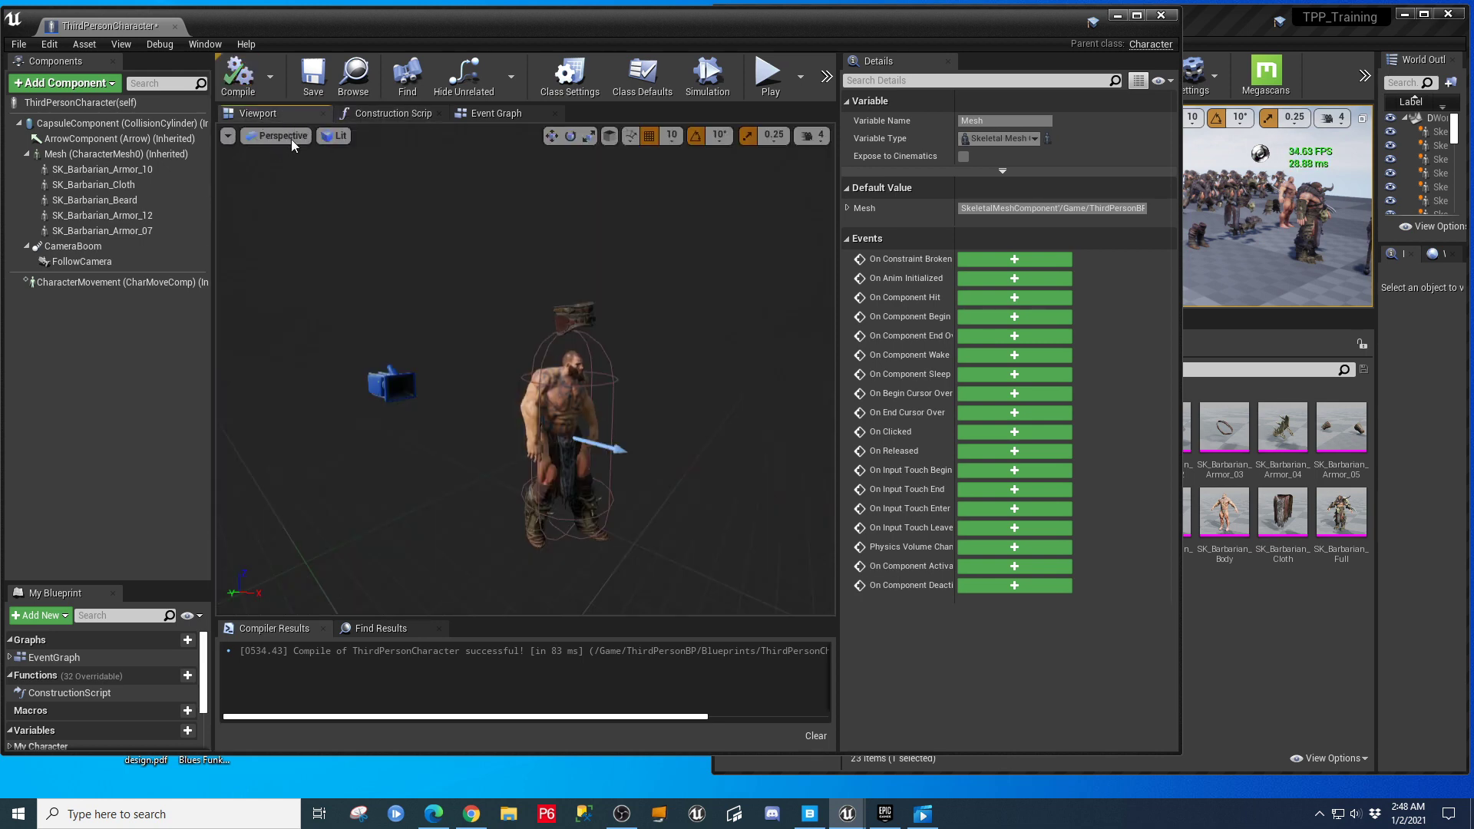
pyautogui.click(96, 230)
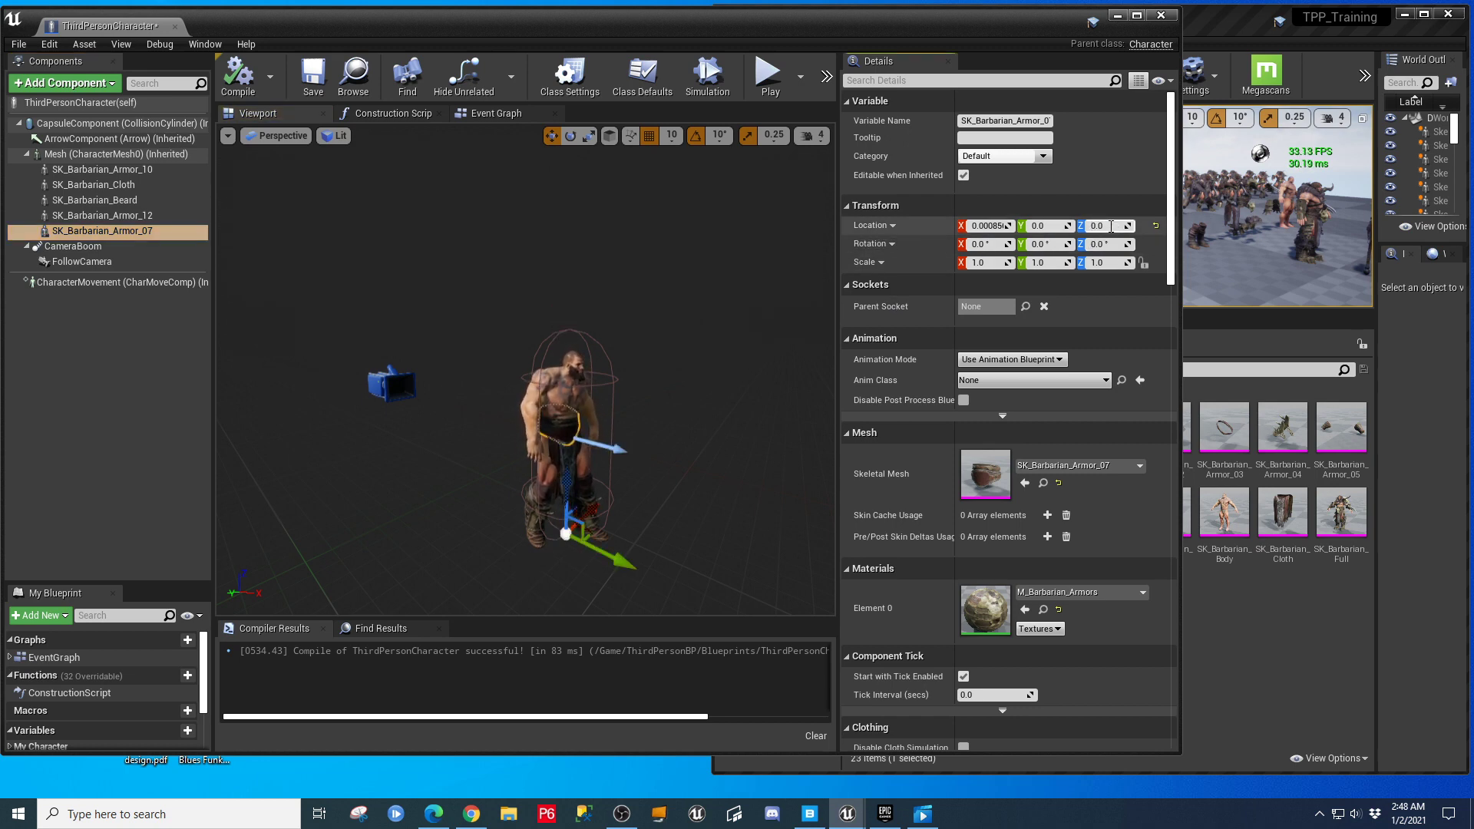
pyautogui.click(230, 80)
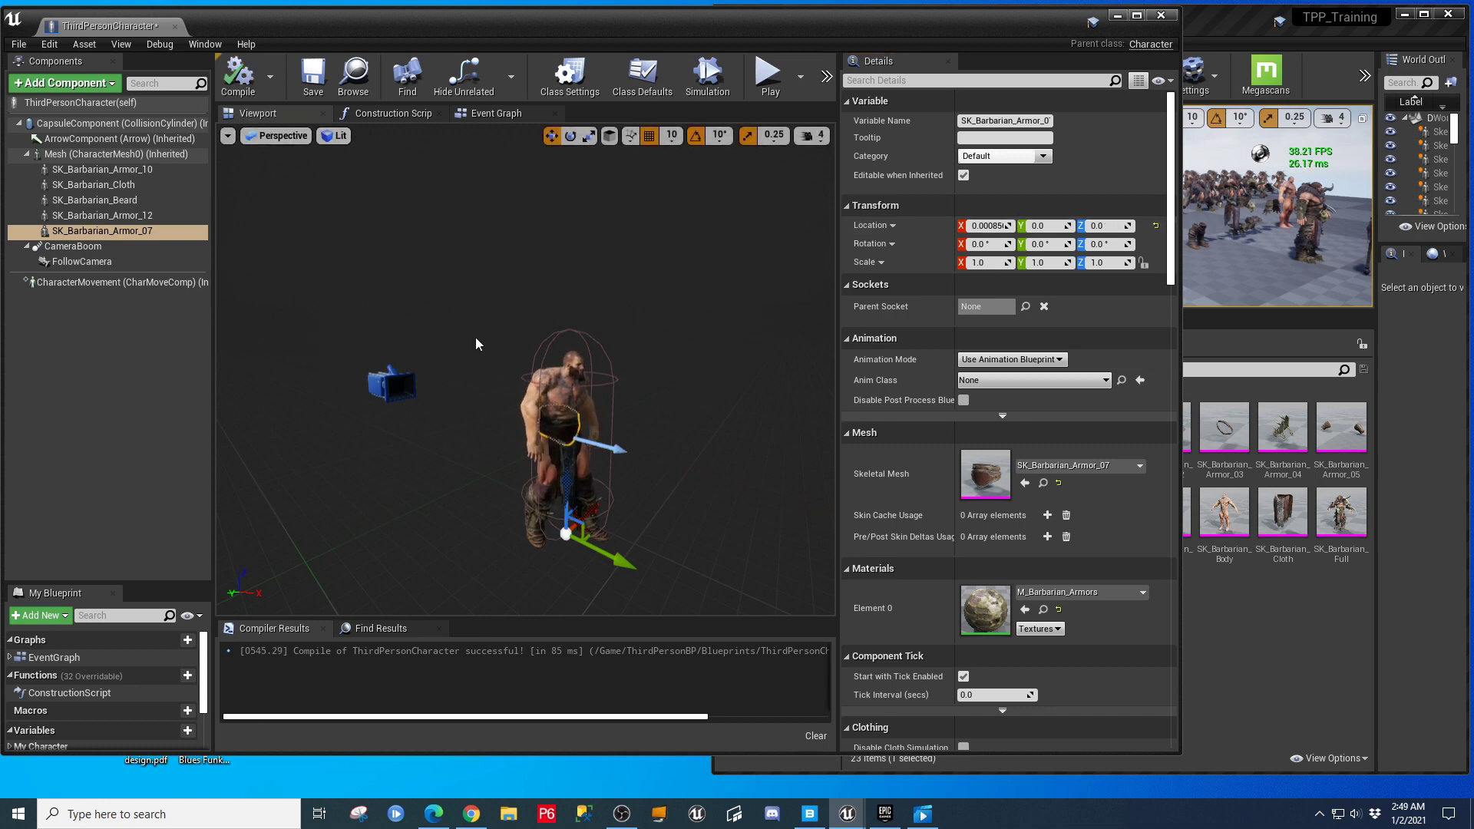
# Inspect the barbarian's attached armor, cloth and beard from the side and front in the preview, and check the parent Mesh's settings.
pyautogui.scroll(3, 631, 448)
pyautogui.scroll(3, 635, 466)
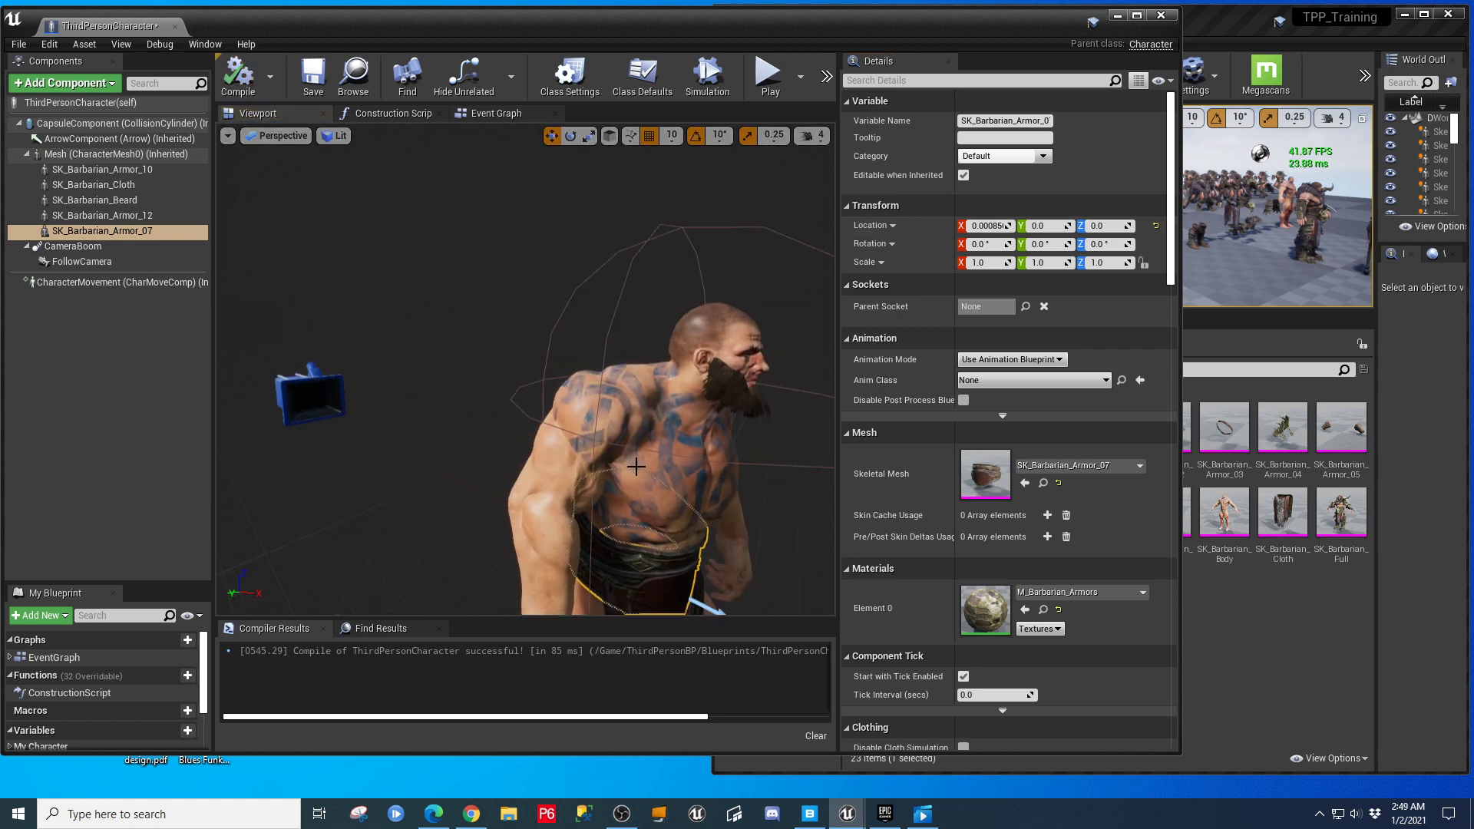
pyautogui.scroll(-3, 635, 466)
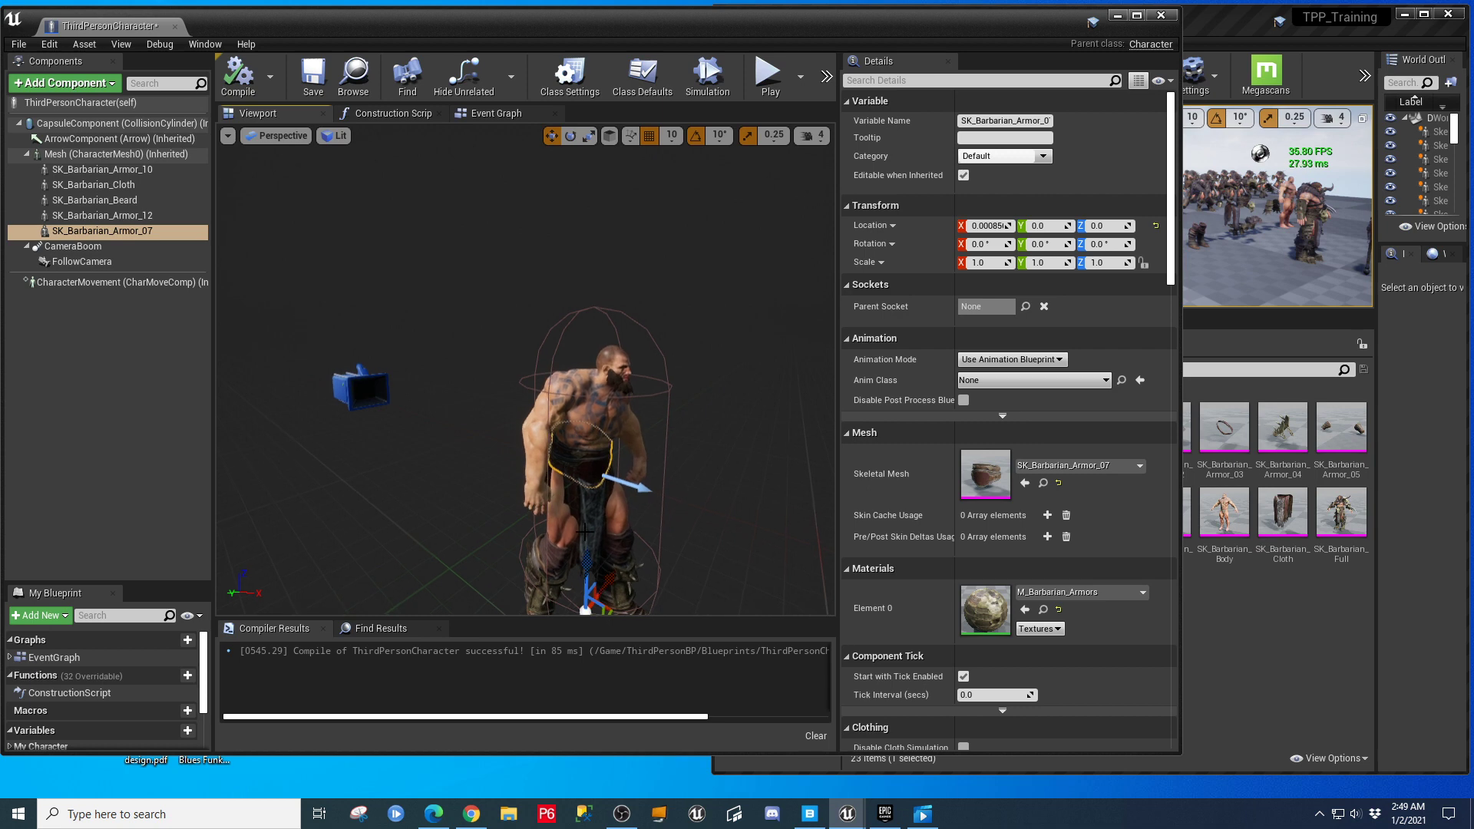
pyautogui.click(589, 510)
pyautogui.scroll(3, 637, 527)
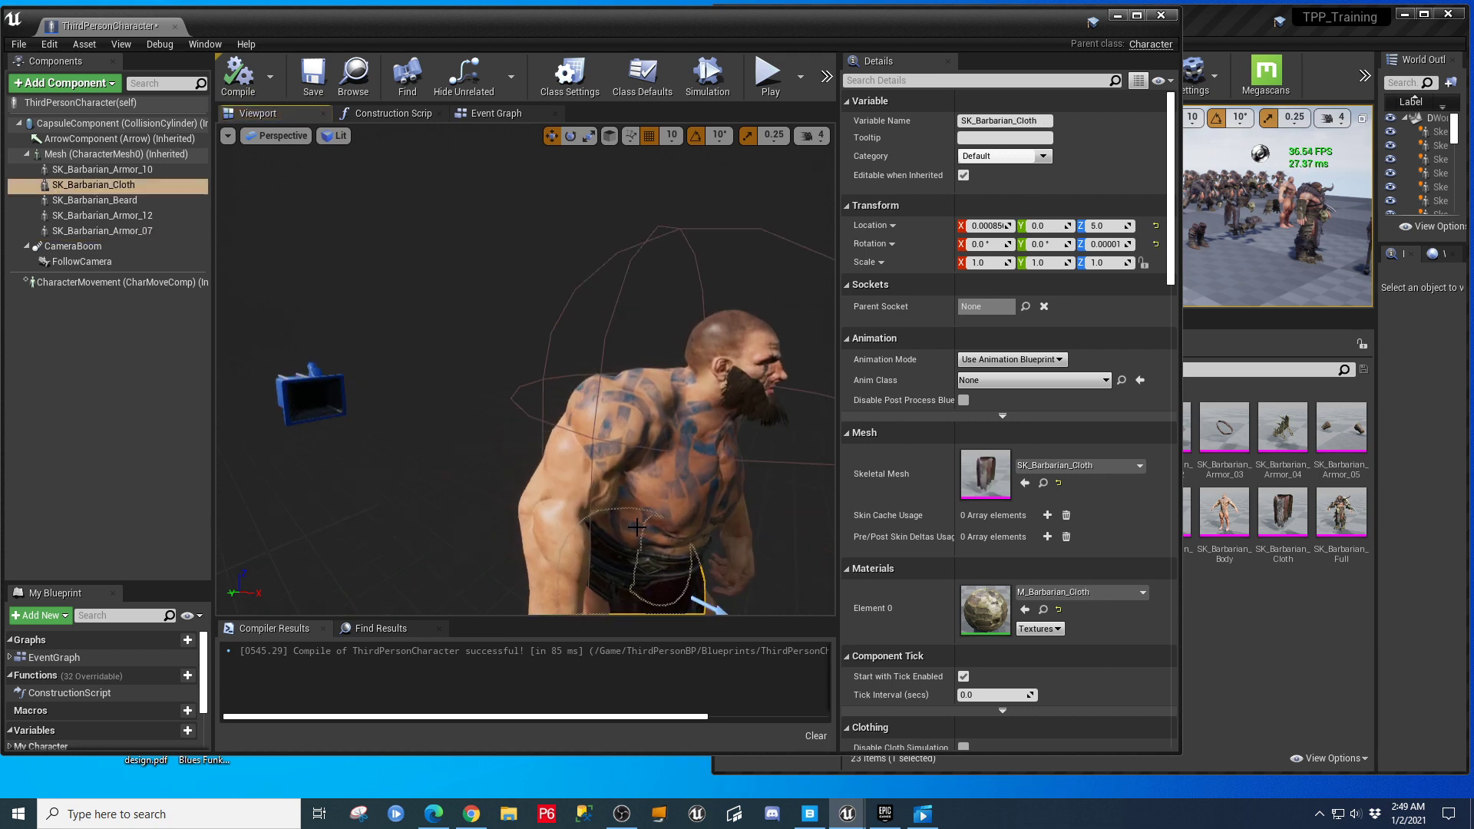
pyautogui.moveTo(637, 526)
pyautogui.mouseDown(button='right')
pyautogui.moveTo(572, 530)
pyautogui.moveTo(480, 577)
pyautogui.moveTo(485, 542)
pyautogui.moveTo(460, 567)
pyautogui.moveTo(760, 529)
pyautogui.moveTo(882, 544)
pyautogui.moveTo(675, 522)
pyautogui.moveTo(748, 513)
pyautogui.moveTo(628, 537)
pyautogui.moveTo(676, 561)
pyautogui.moveTo(636, 500)
pyautogui.mouseUp(button='right')
pyautogui.press('w')
pyautogui.press('a')
pyautogui.press('w')
pyautogui.press('s')
pyautogui.press('a')
pyautogui.press('w')
pyautogui.press('s')
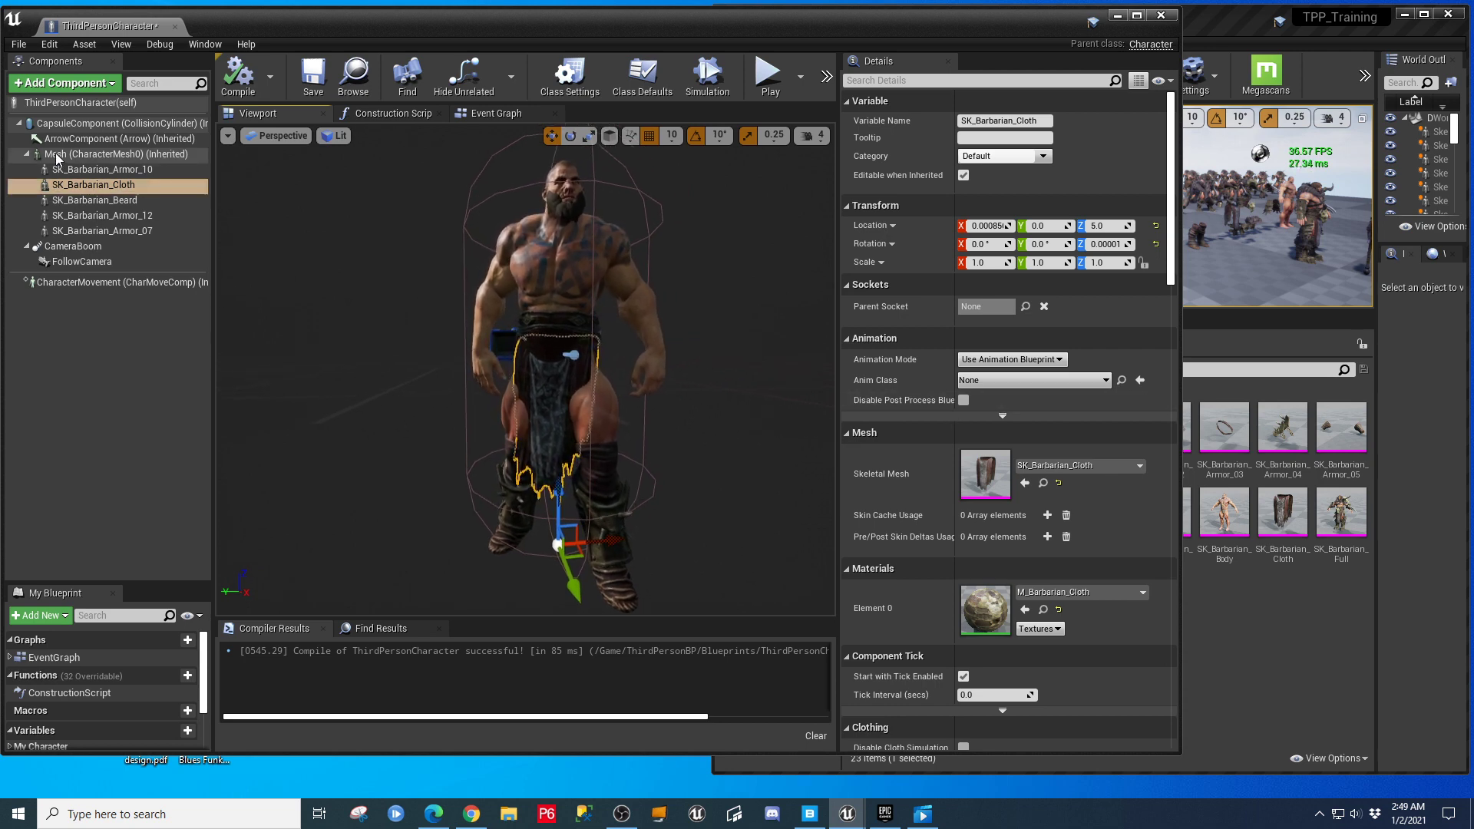
pyautogui.click(84, 154)
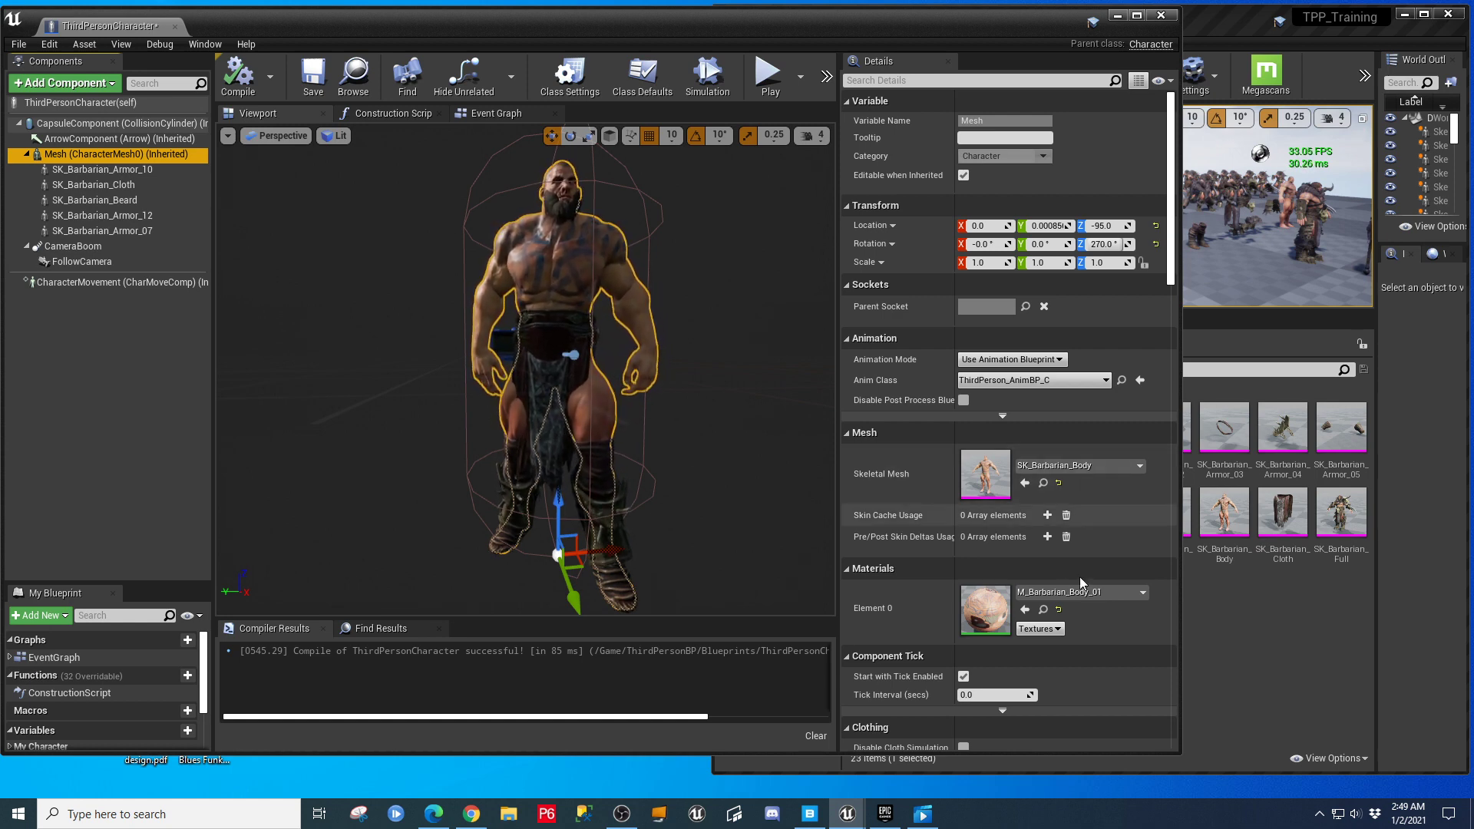
# Compile the blueprint, start playing the level, and show the level editor's game view in full screen.
pyautogui.click(238, 74)
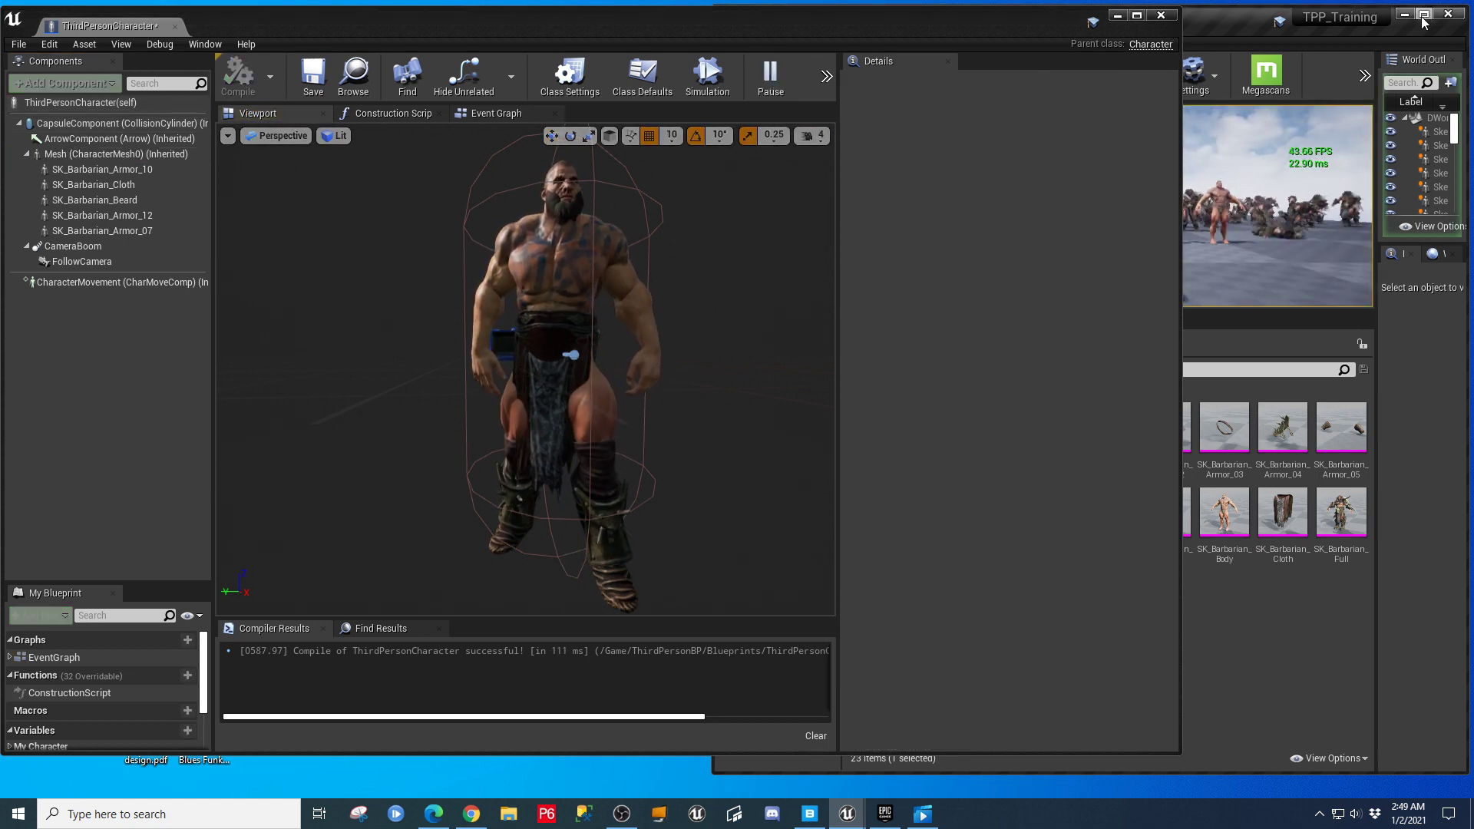
pyautogui.click(1422, 15)
pyautogui.click(1117, 16)
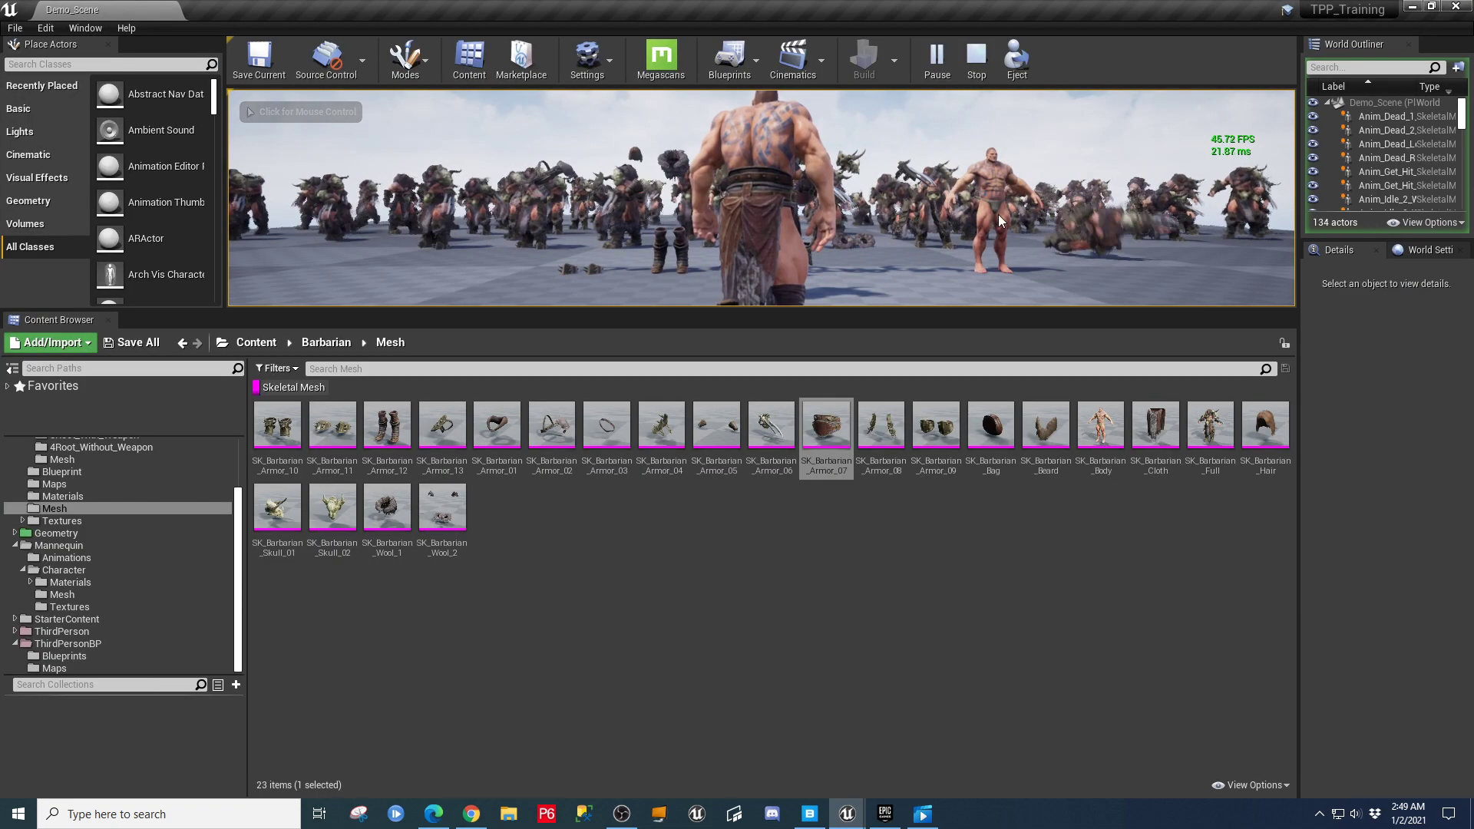
pyautogui.press('F11')
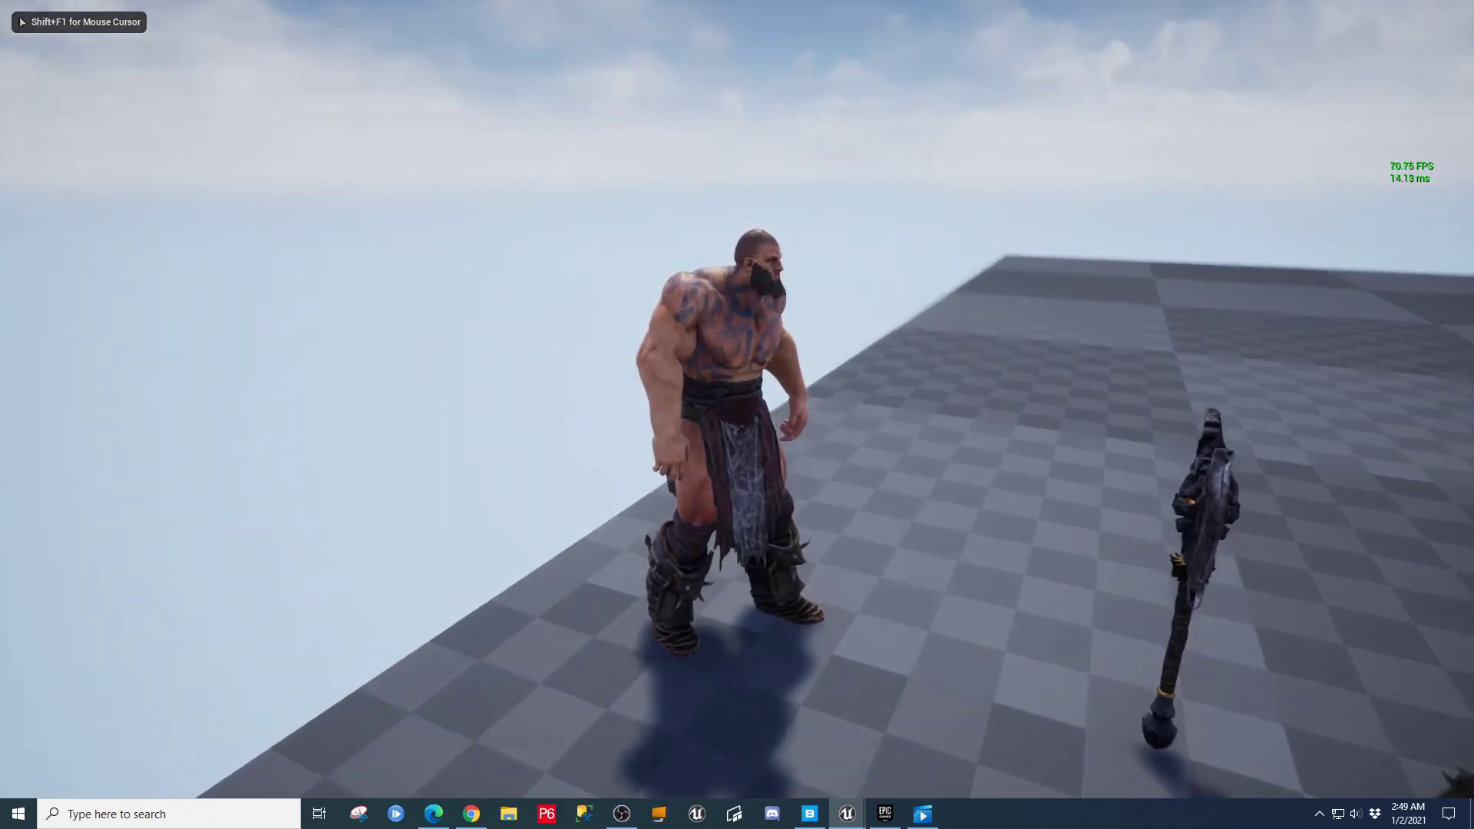
# Run and jump the barbarian around the level to check that the attached parts follow his animation, and stop playing.
pyautogui.press('w')
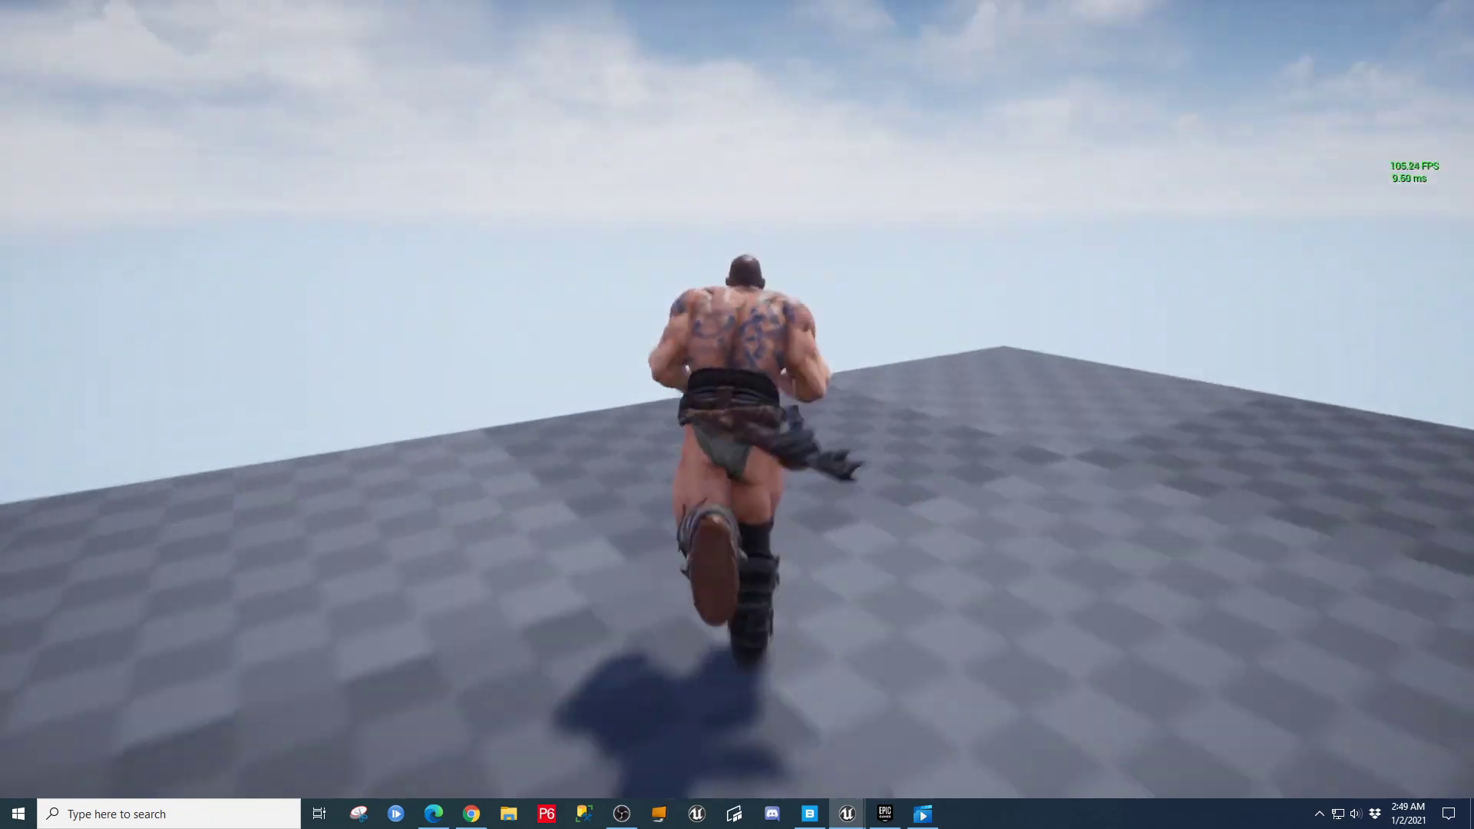
pyautogui.press('w')
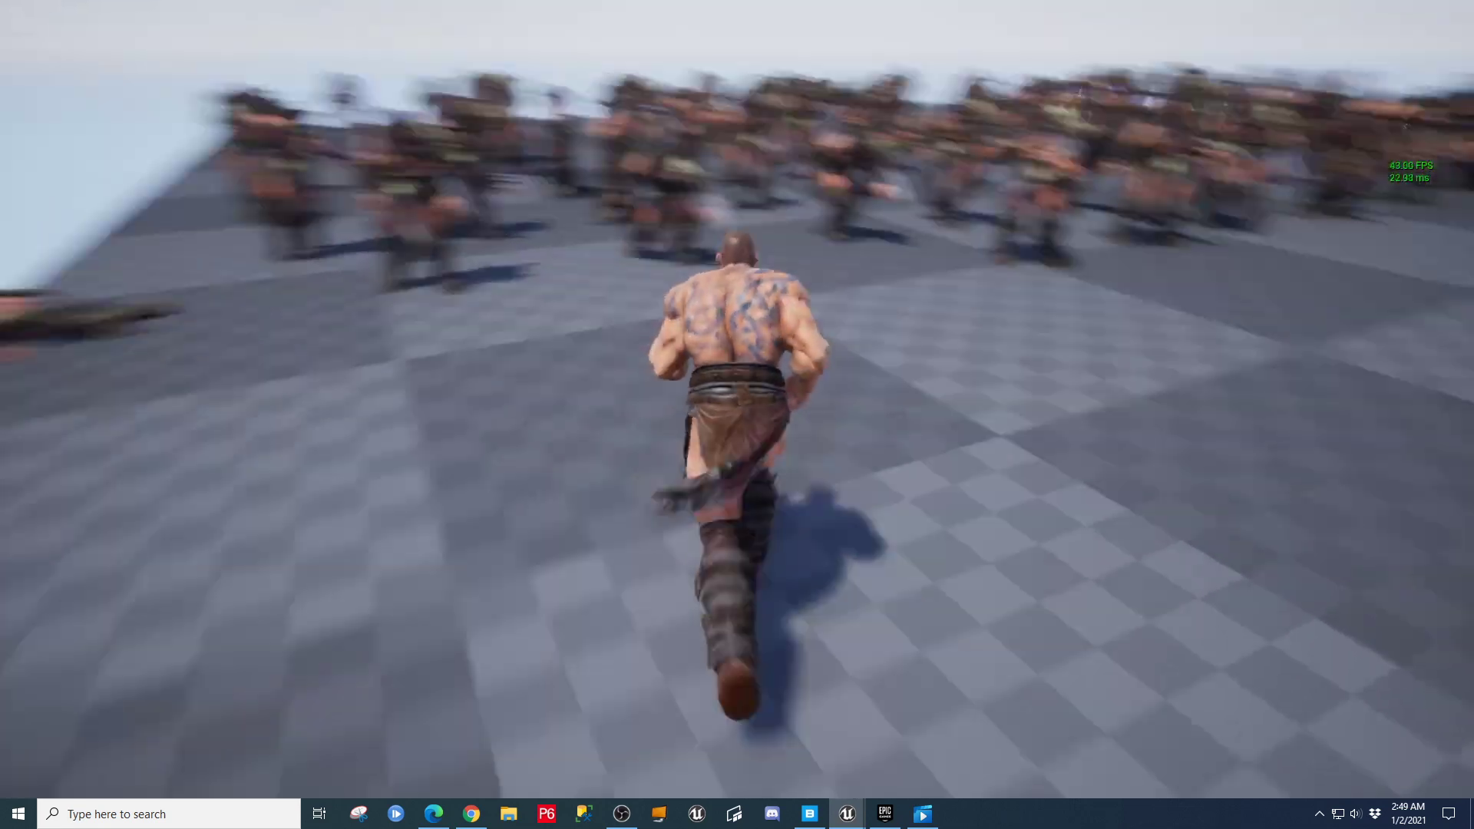
pyautogui.press('space')
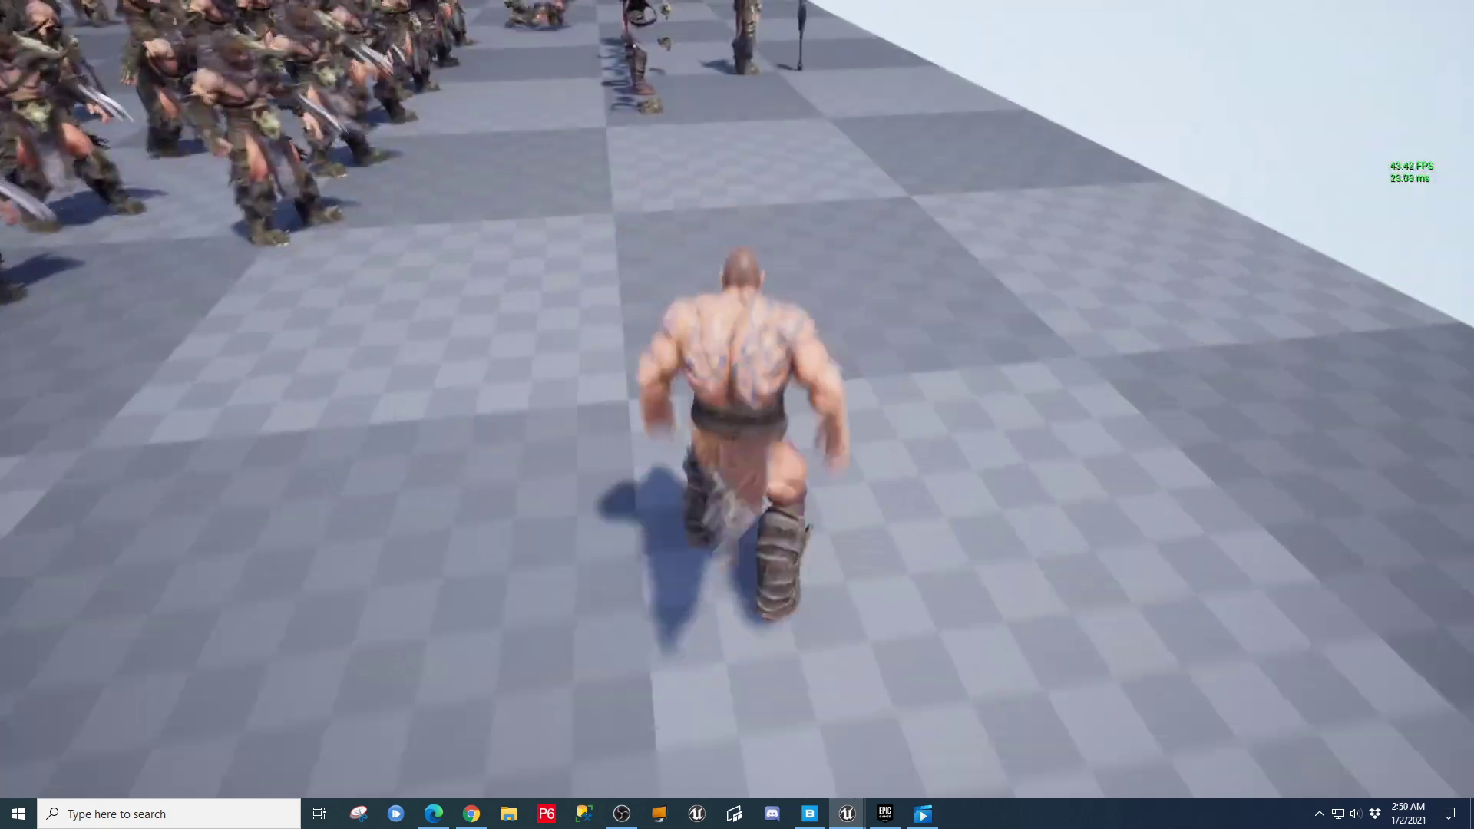
pyautogui.press('w')
pyautogui.press('space')
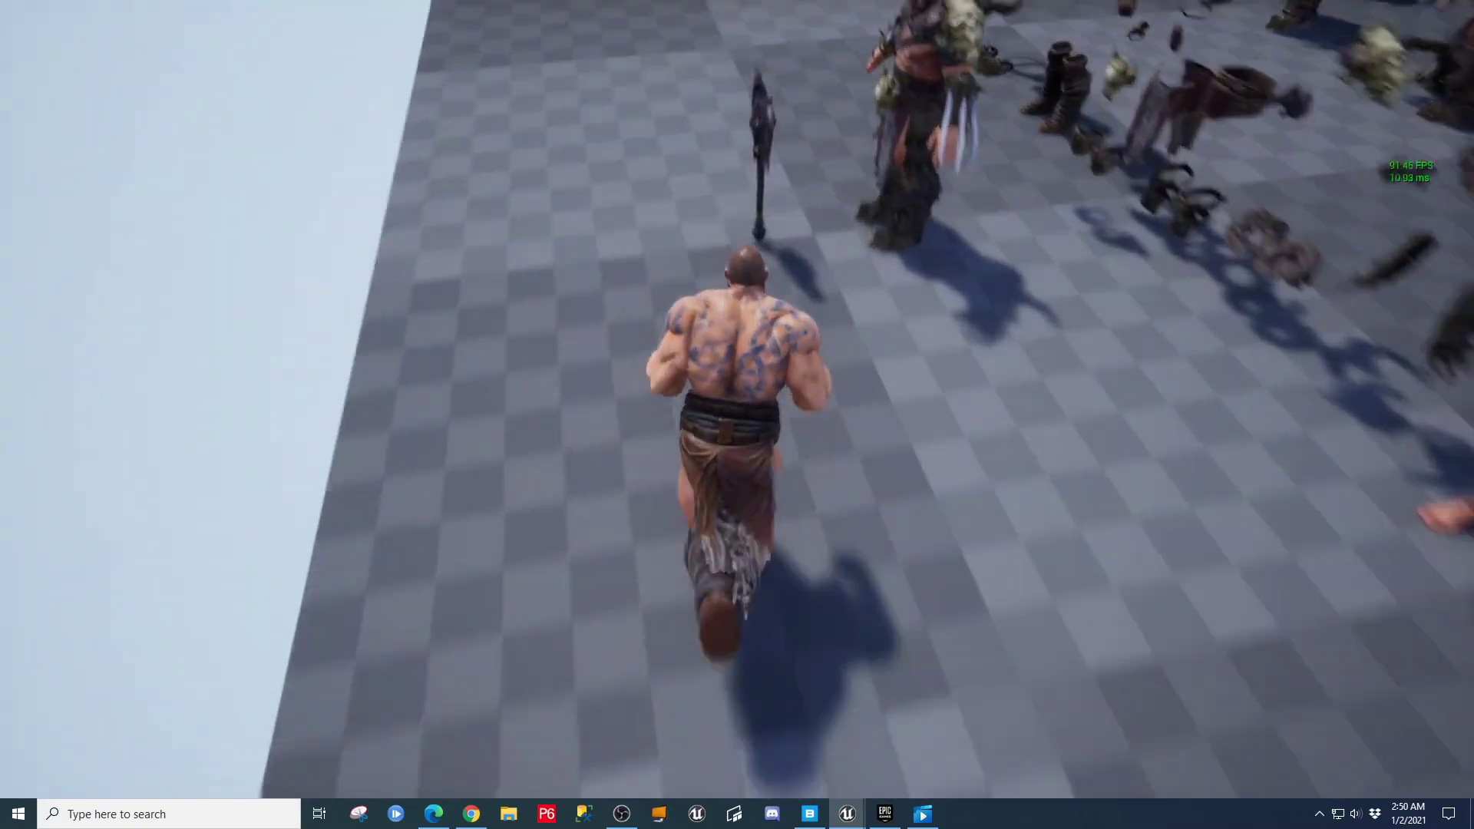
pyautogui.press('space')
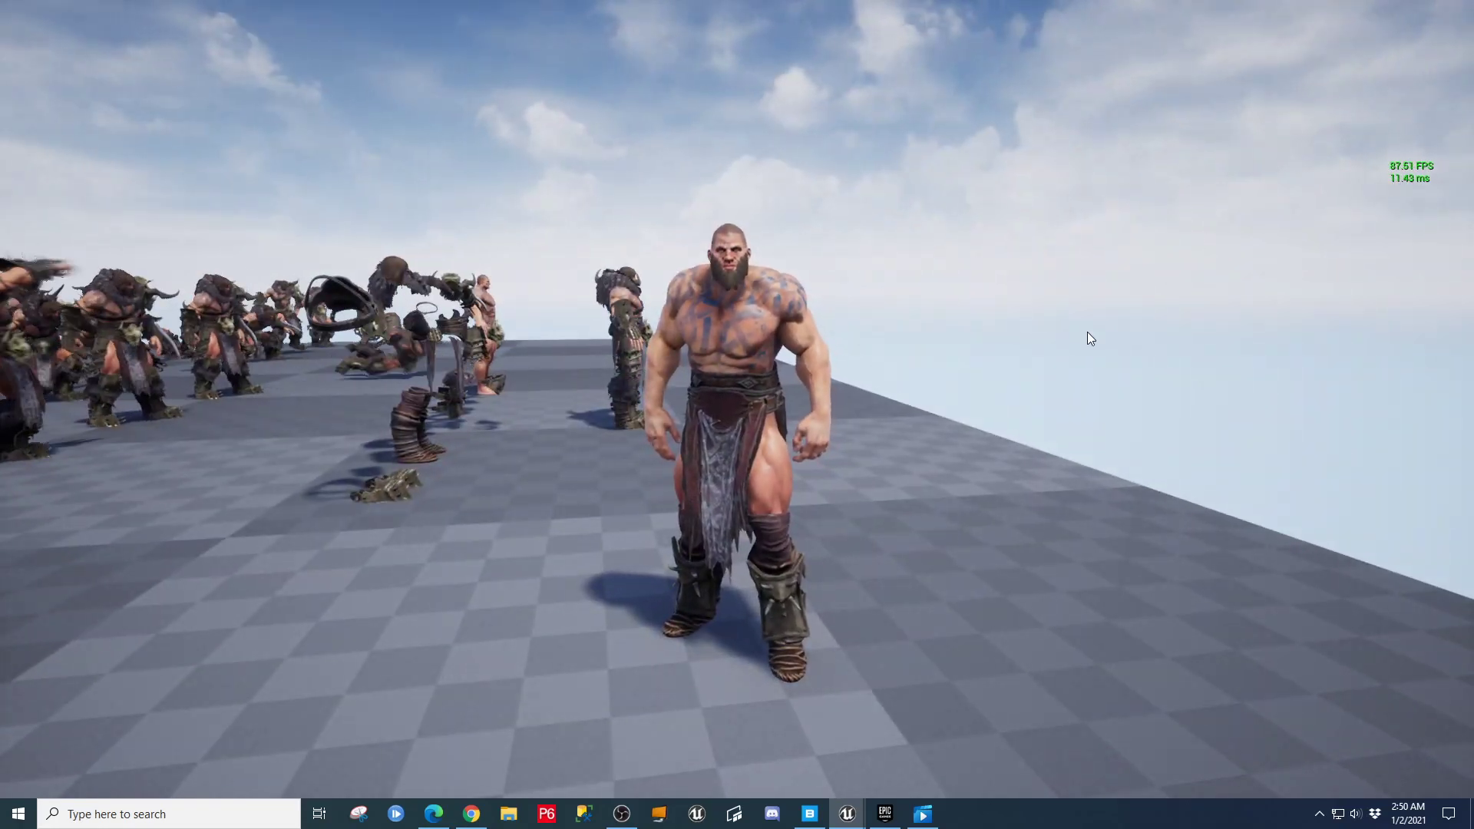
pyautogui.press('Escape')
pyautogui.press('F11')
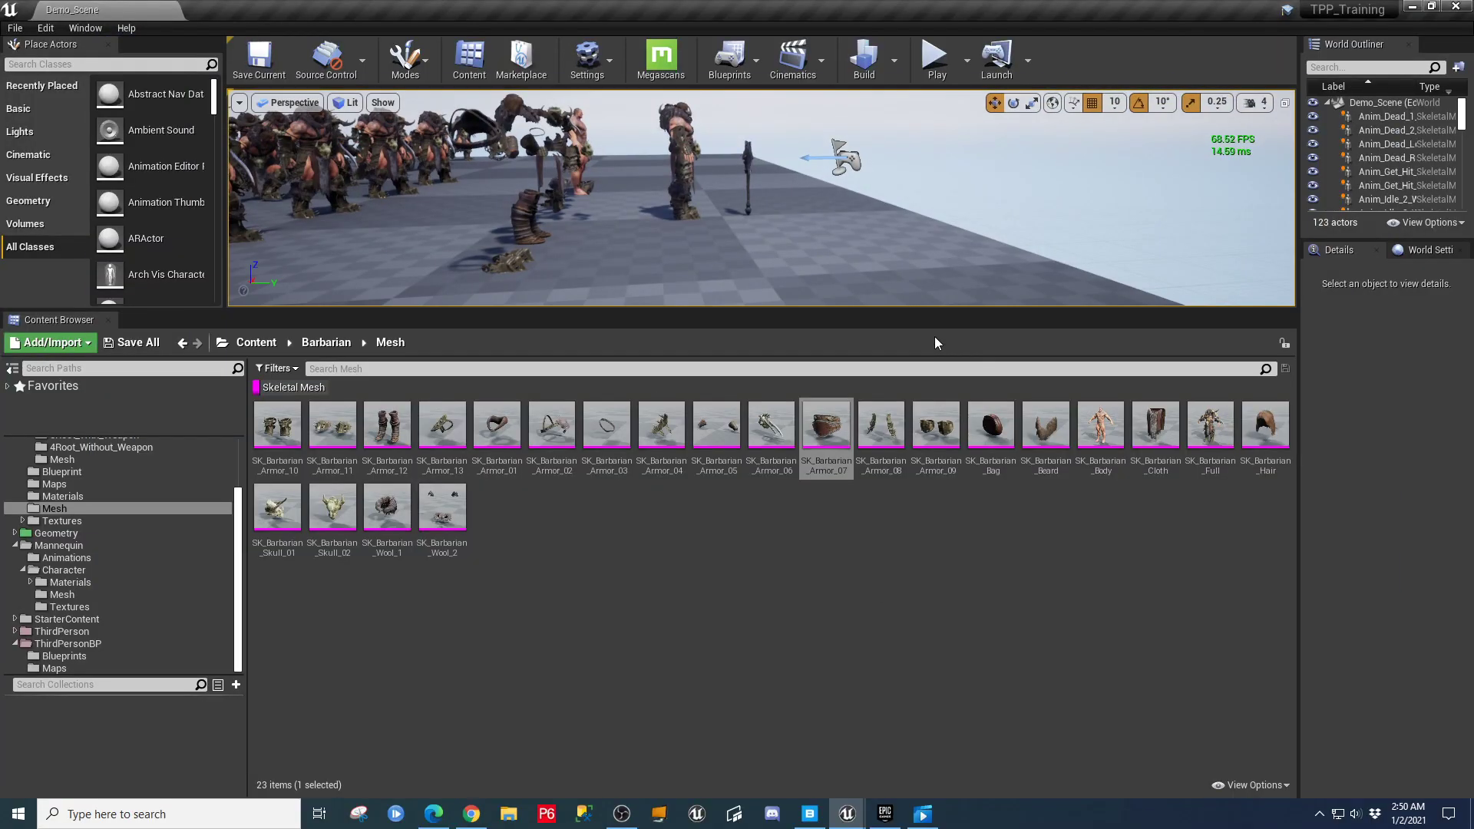
# Enlarge the level viewport and, with the Skeletal Mesh filter off, find the skeleton asset used by SK_Barbarian_Full.
pyautogui.moveTo(931, 312); pyautogui.dragTo(929, 496)
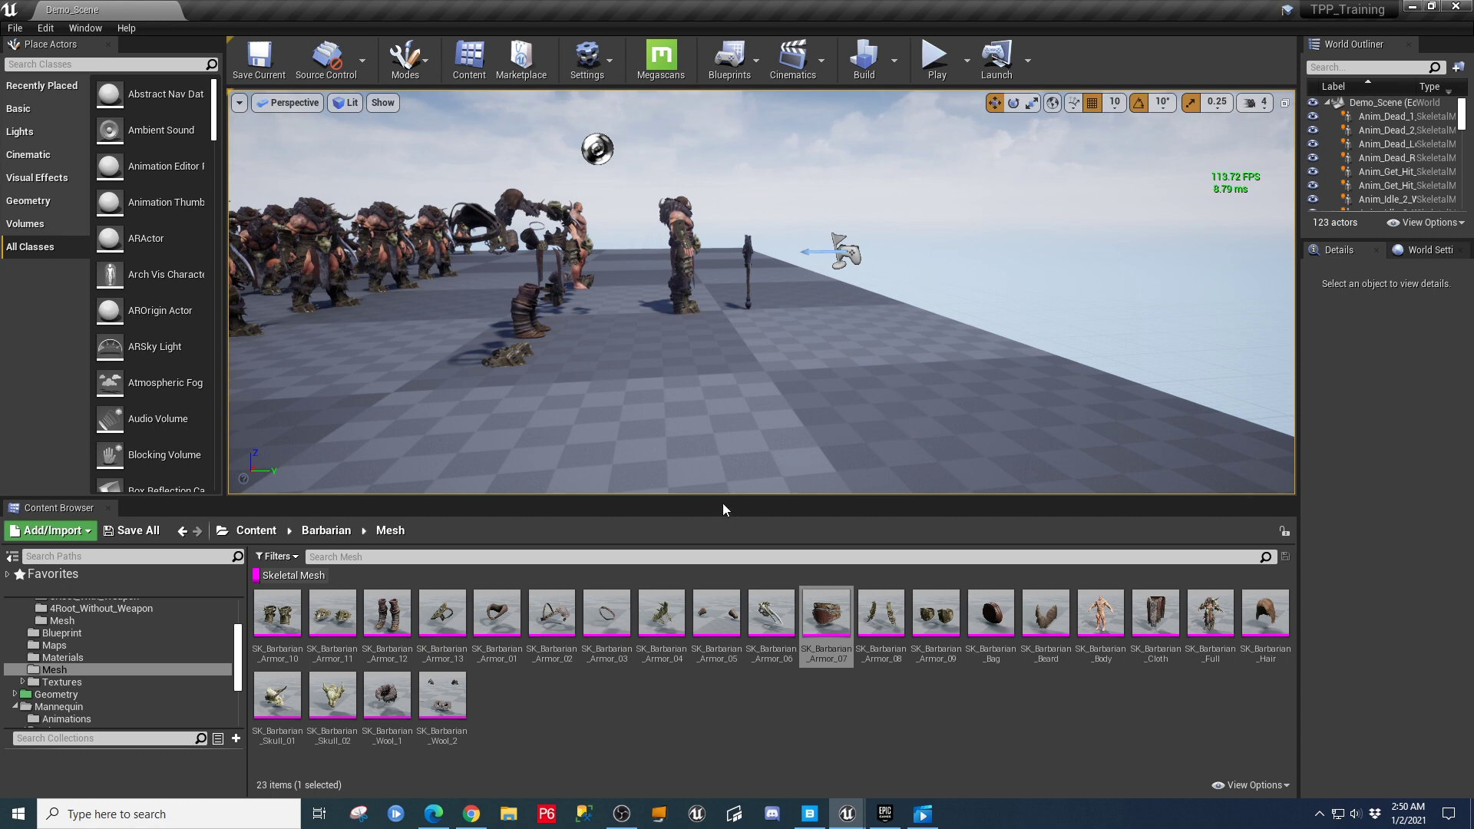
pyautogui.moveTo(727, 494); pyautogui.dragTo(768, 407)
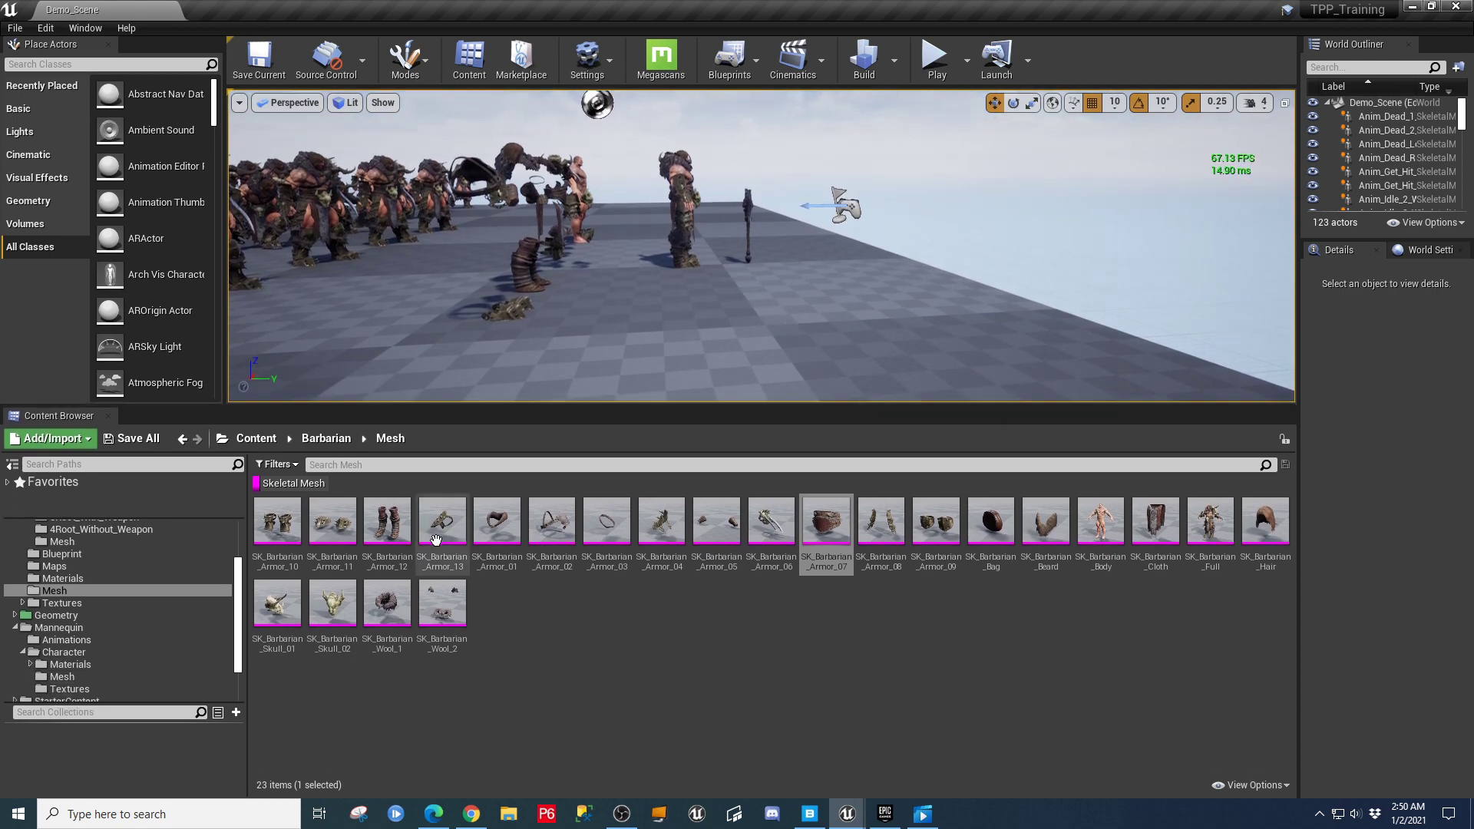
pyautogui.scroll(3, 200, 581)
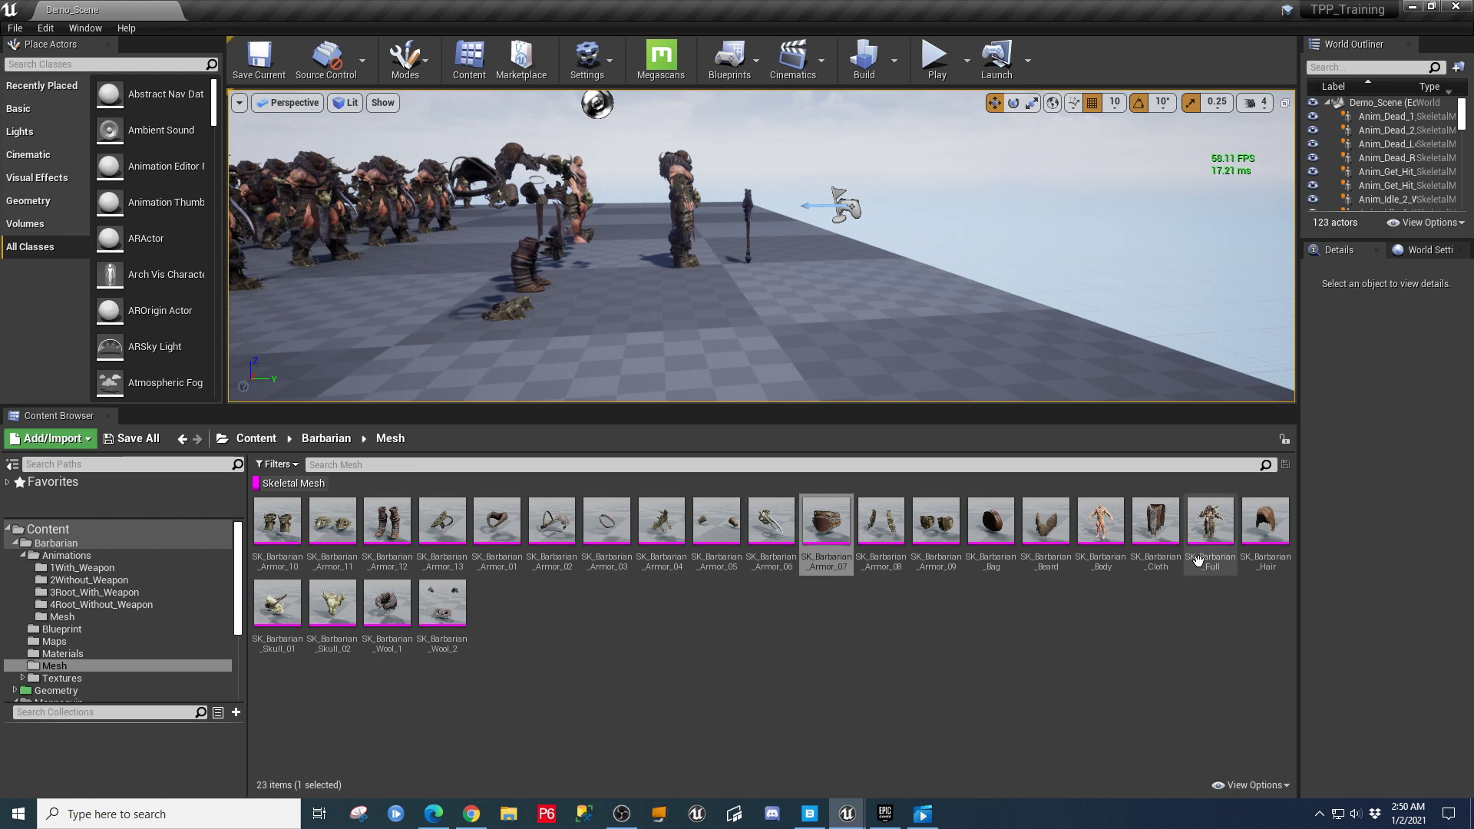
pyautogui.click(1219, 531)
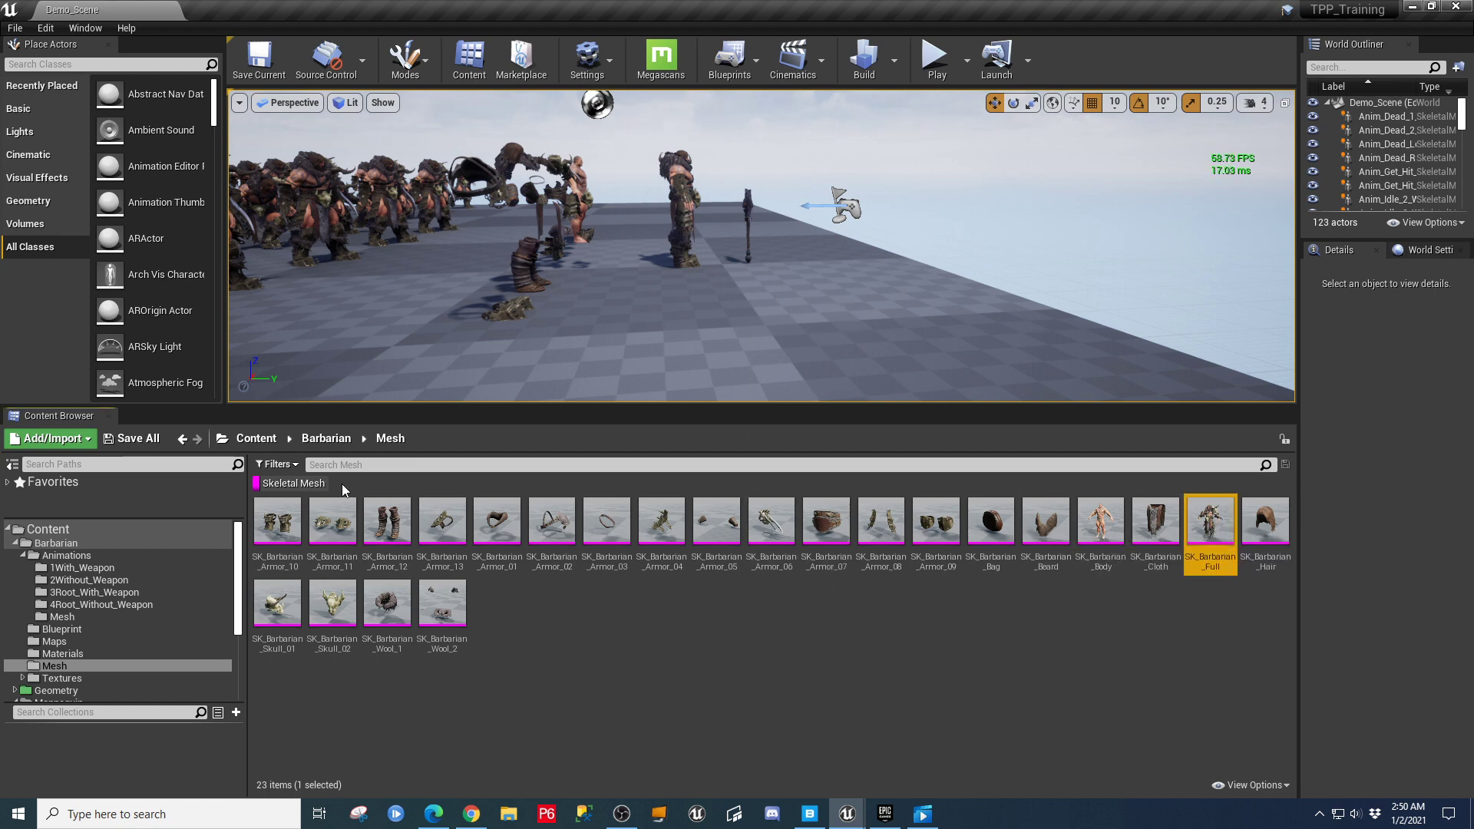
pyautogui.click(279, 484)
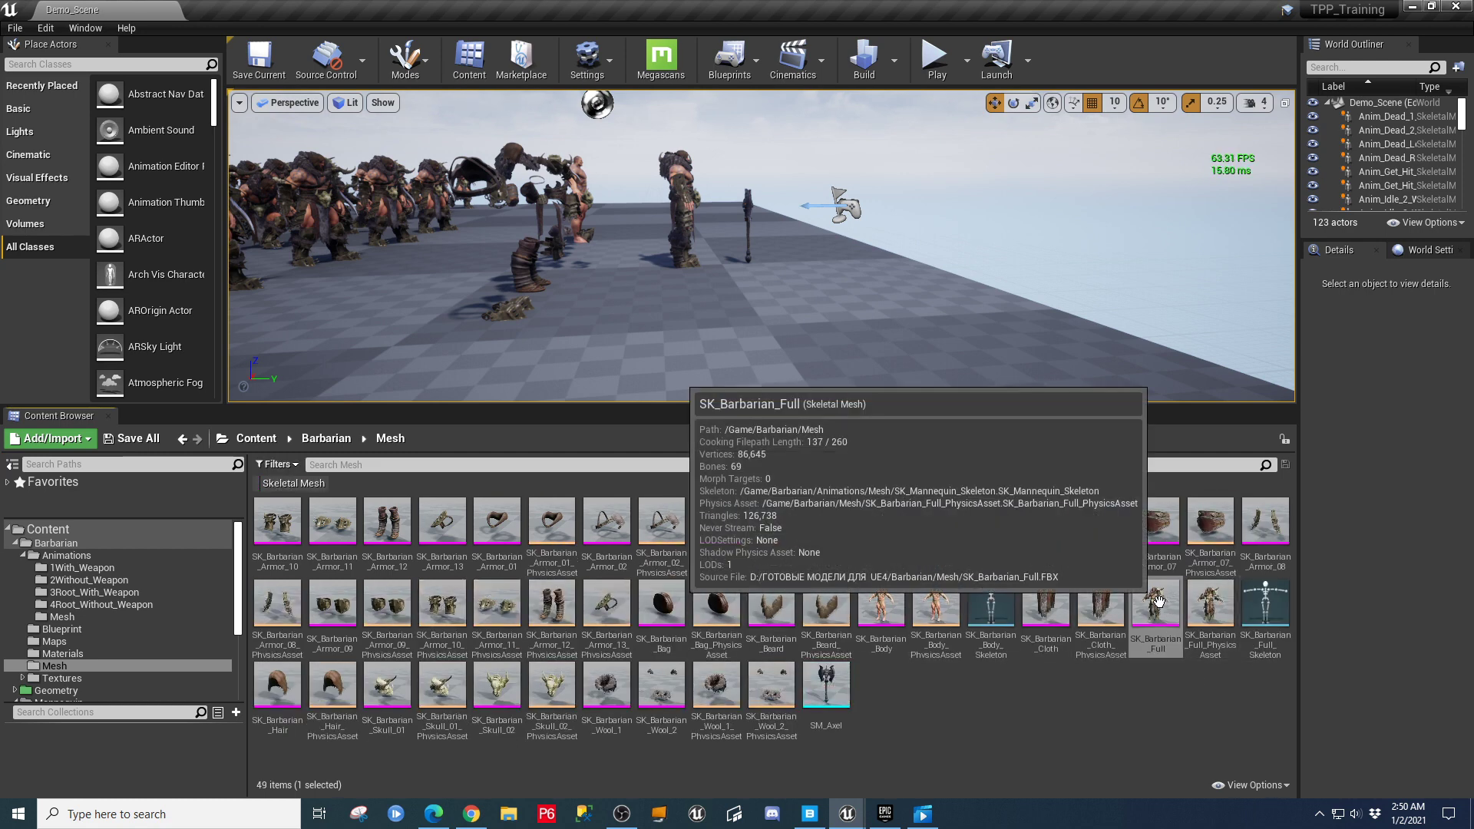
pyautogui.rightClick(1158, 600)
pyautogui.moveTo(1228, 154)
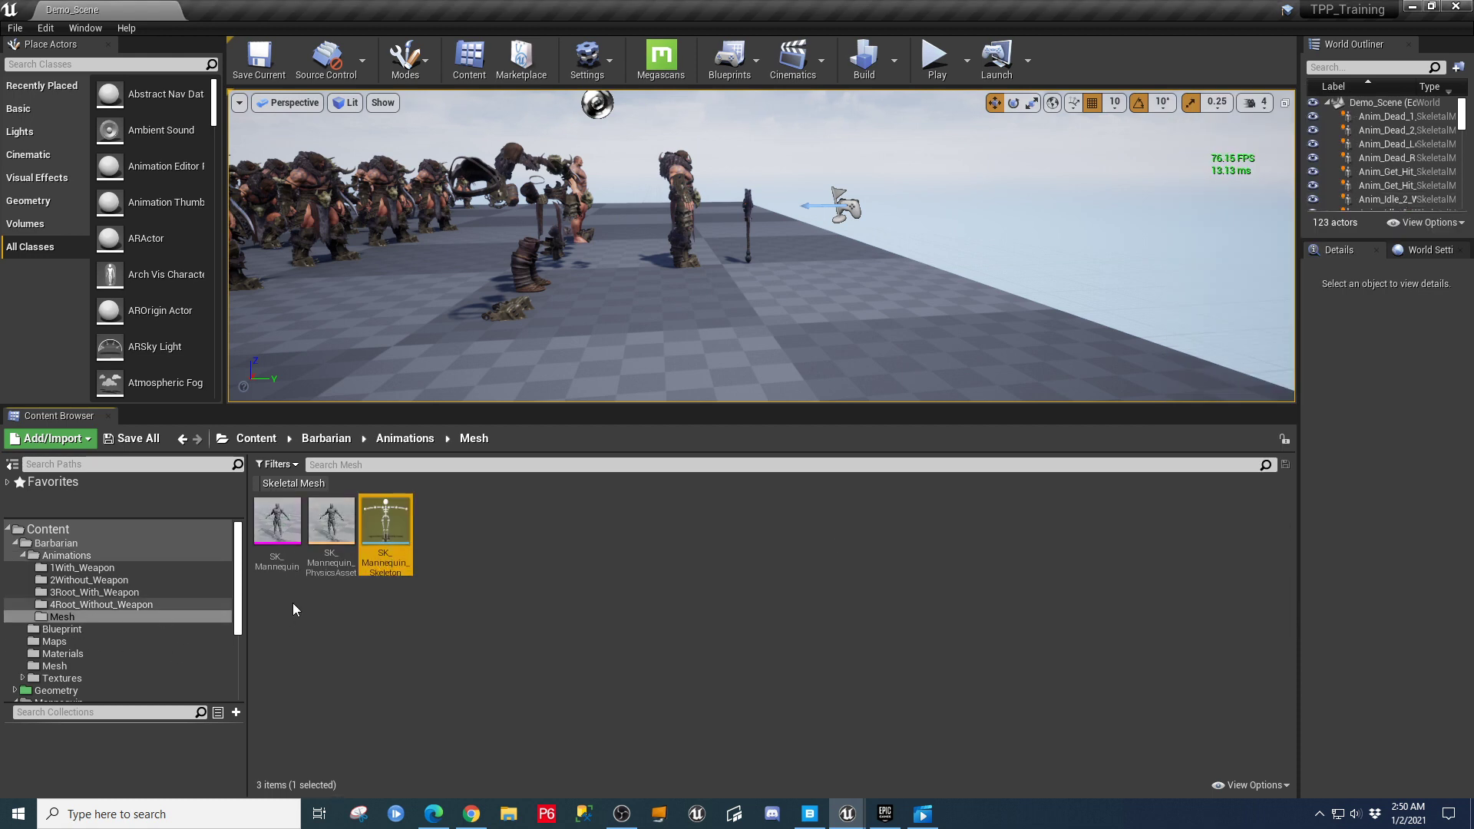
# Delete SK_Mannequin_Skeleton from Animations/Mesh, replacing its references with UE4_Mannequin_Skeleton, and save all the affected assets.
pyautogui.click(453, 632)
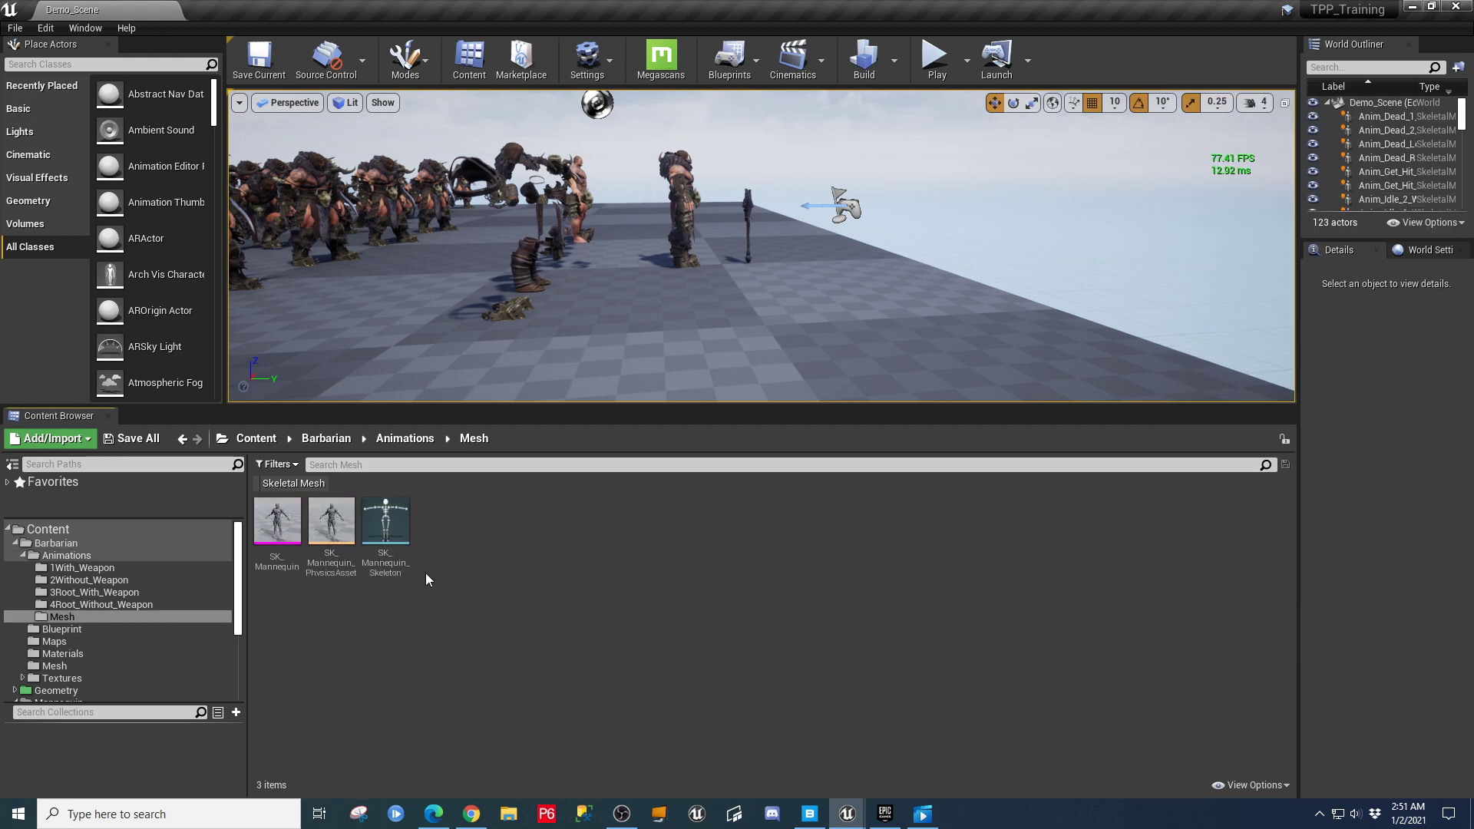
pyautogui.click(395, 518)
pyautogui.press('Delete')
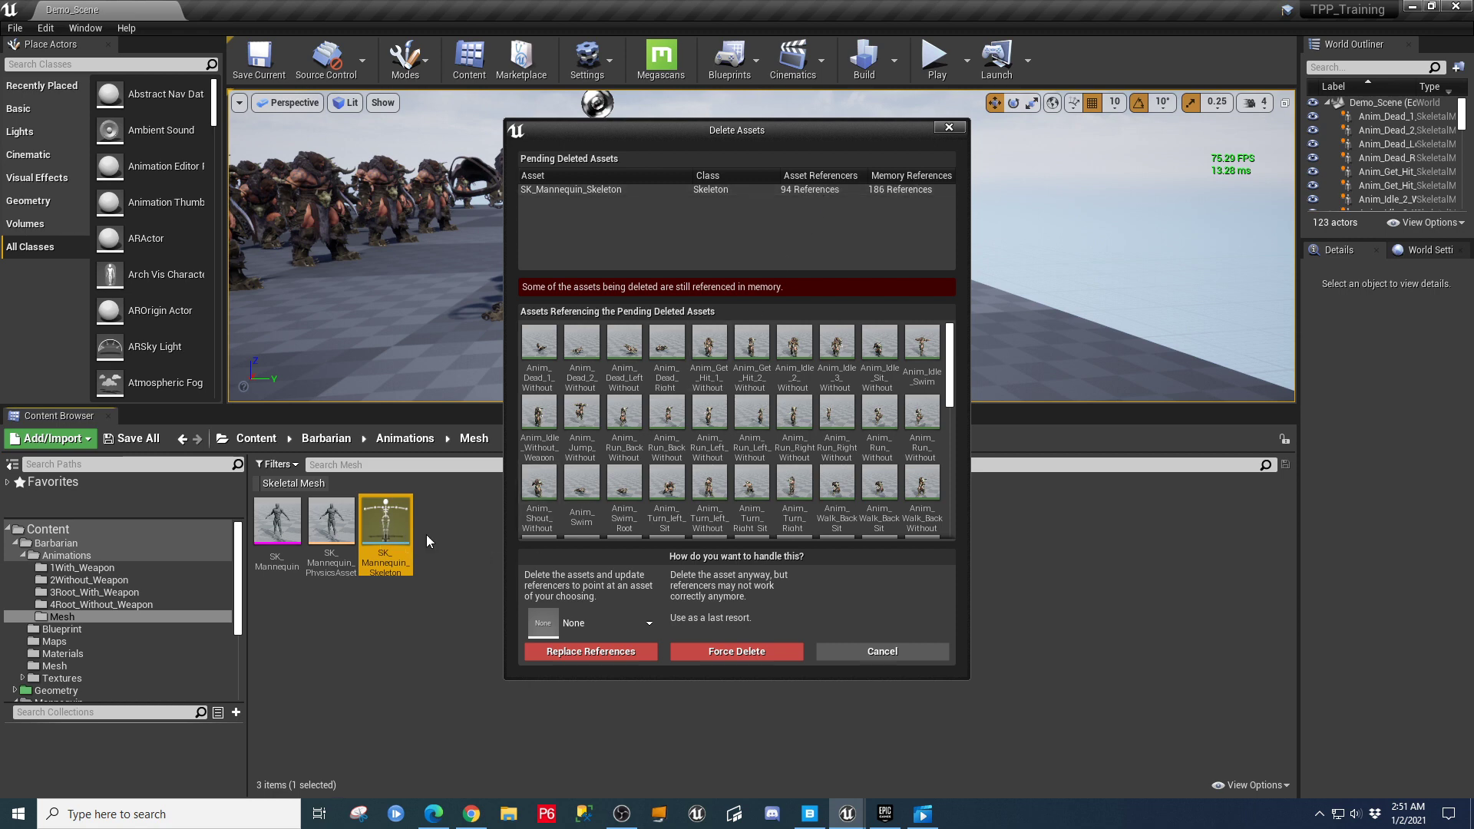
pyautogui.moveTo(626, 491)
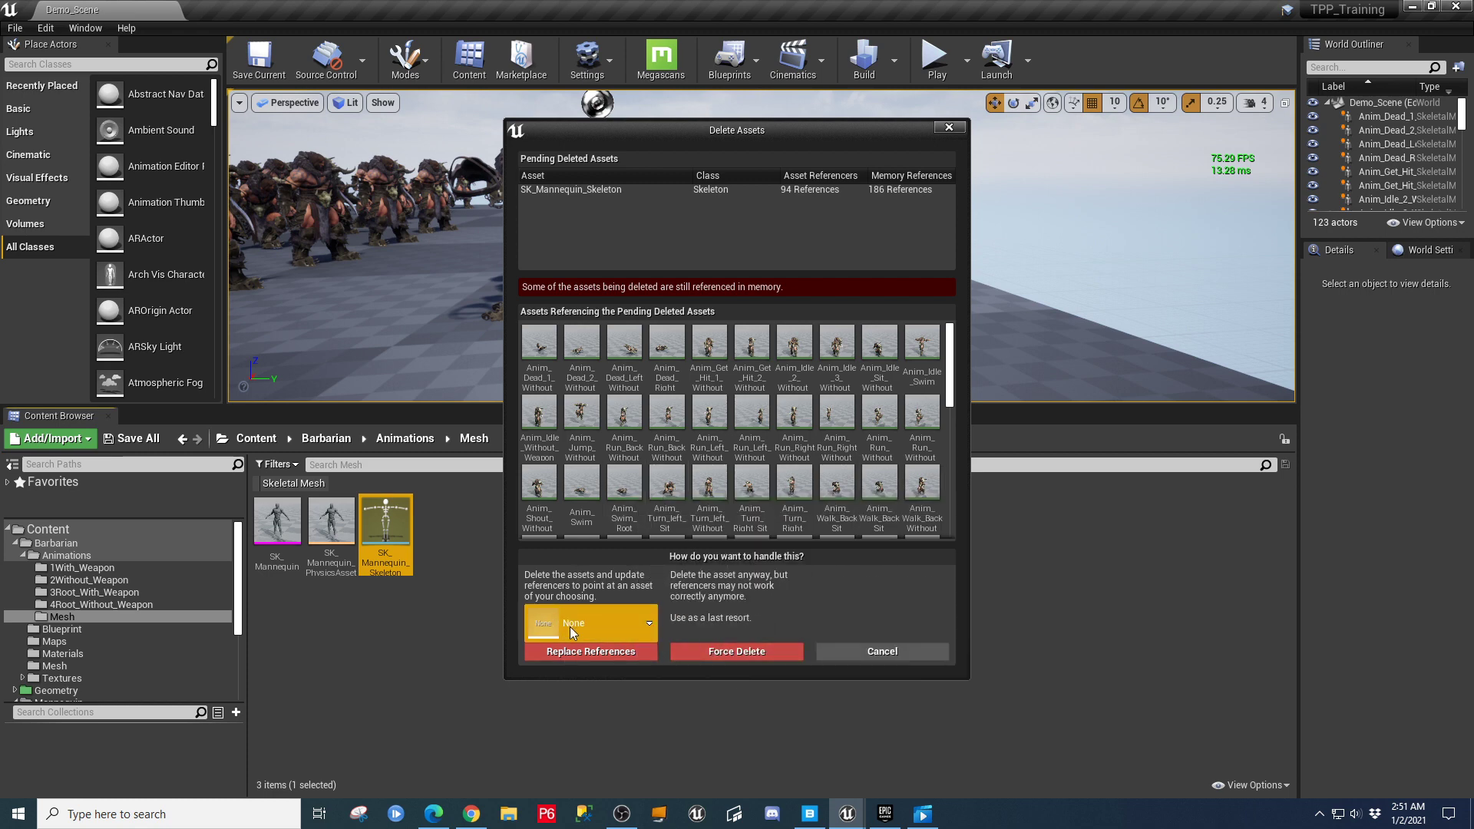
pyautogui.click(642, 620)
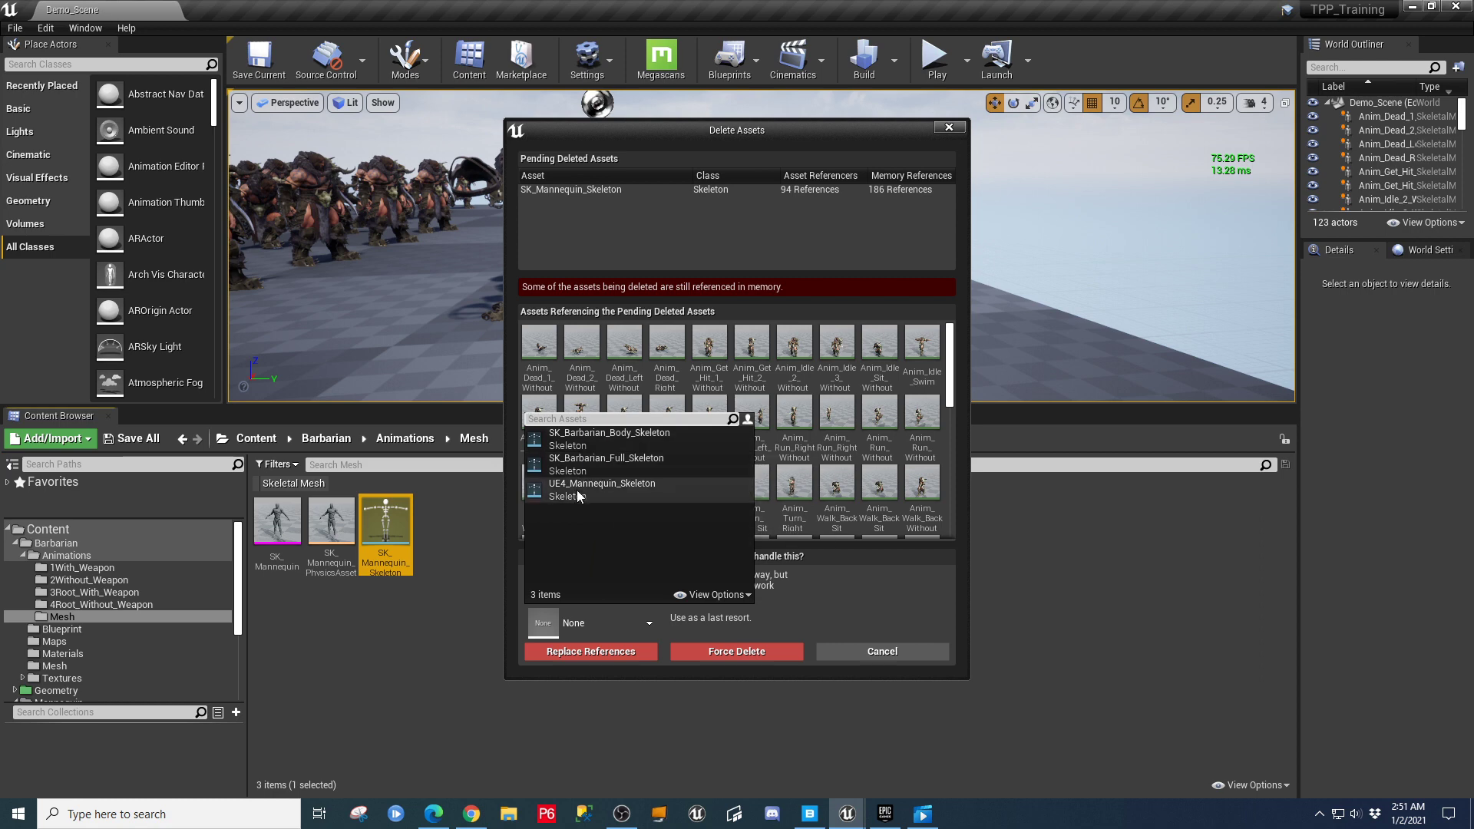
pyautogui.moveTo(572, 486)
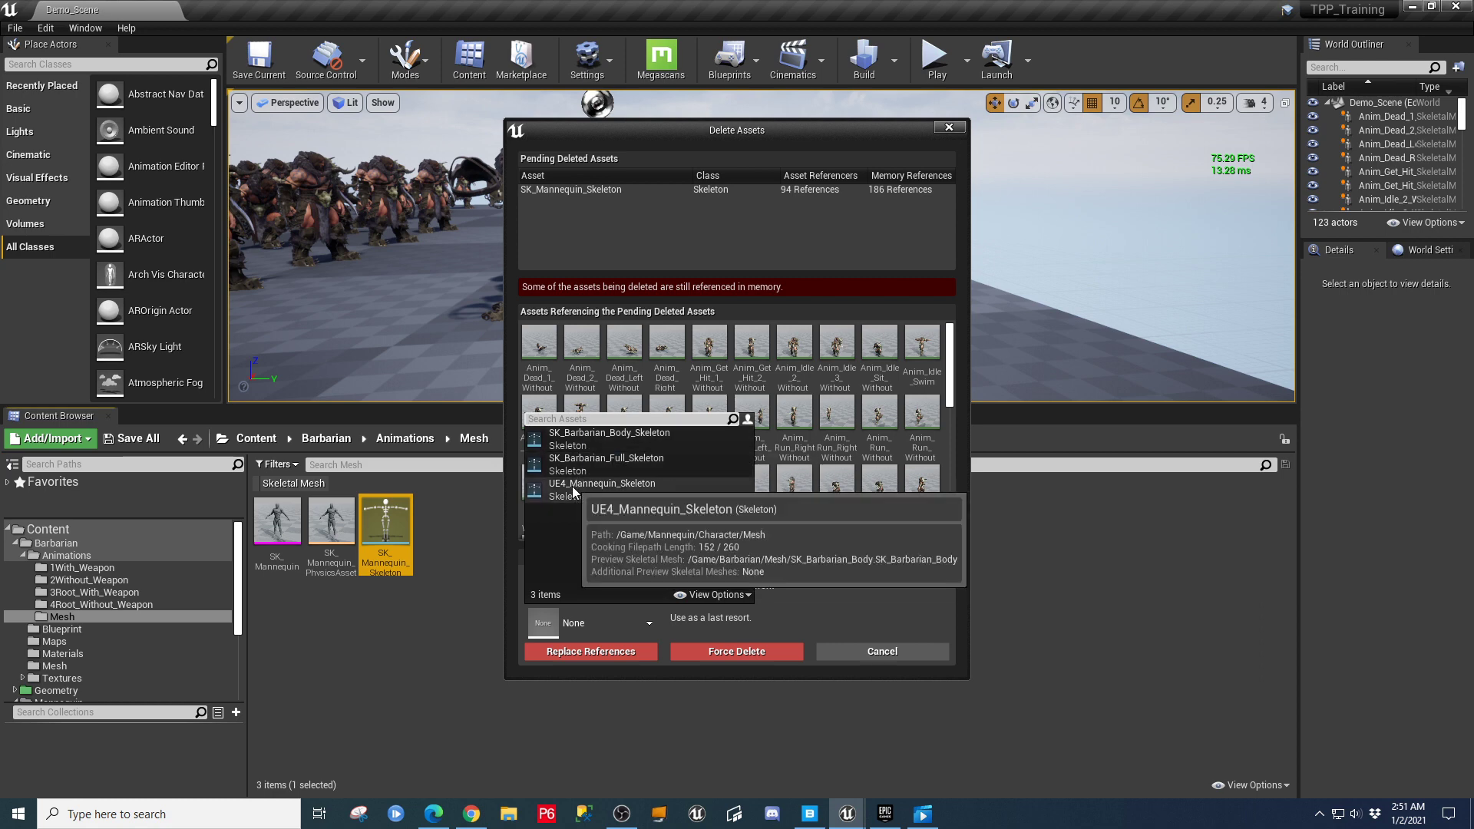
pyautogui.click(573, 486)
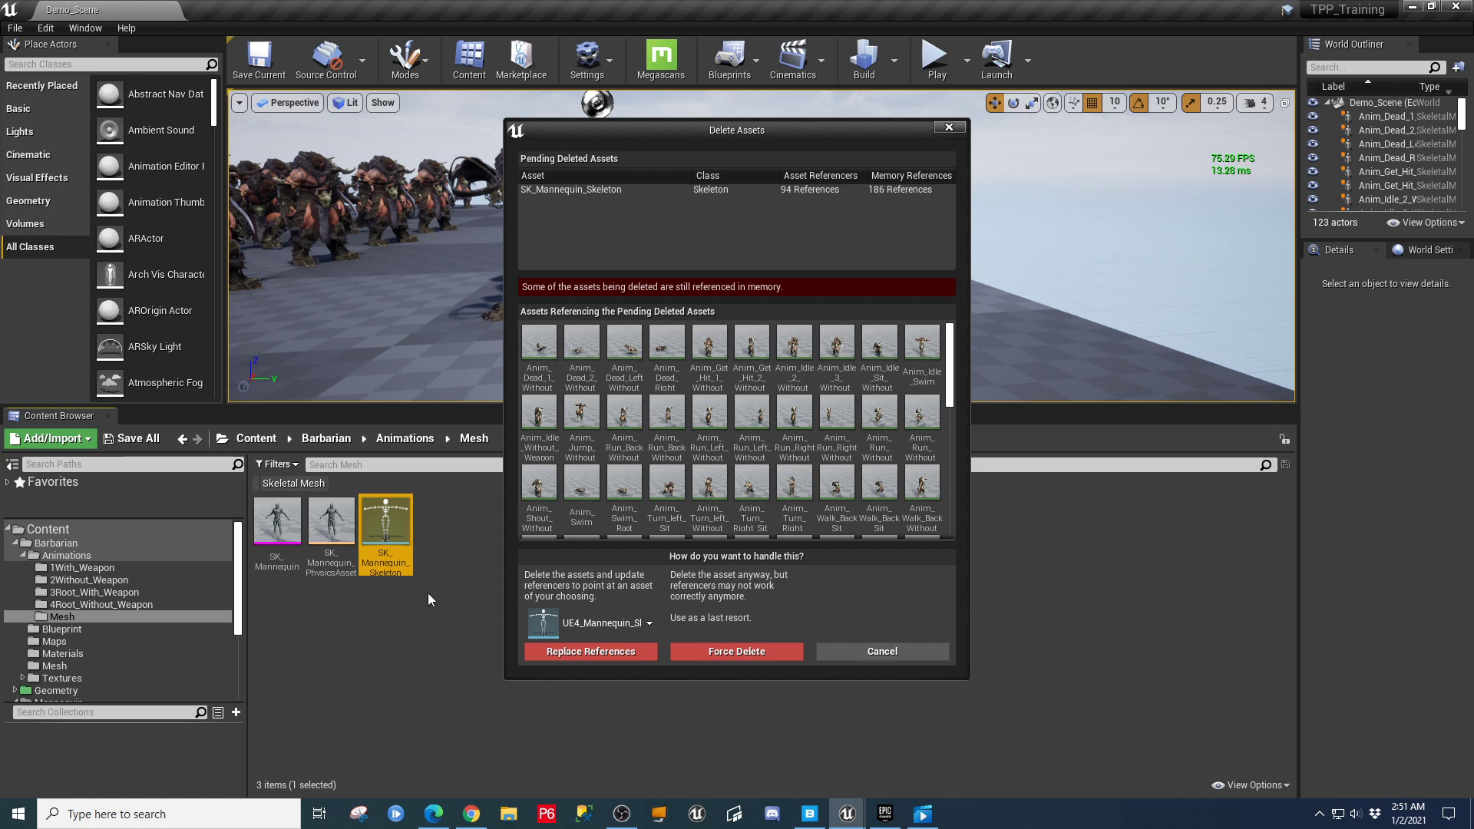
pyautogui.click(587, 651)
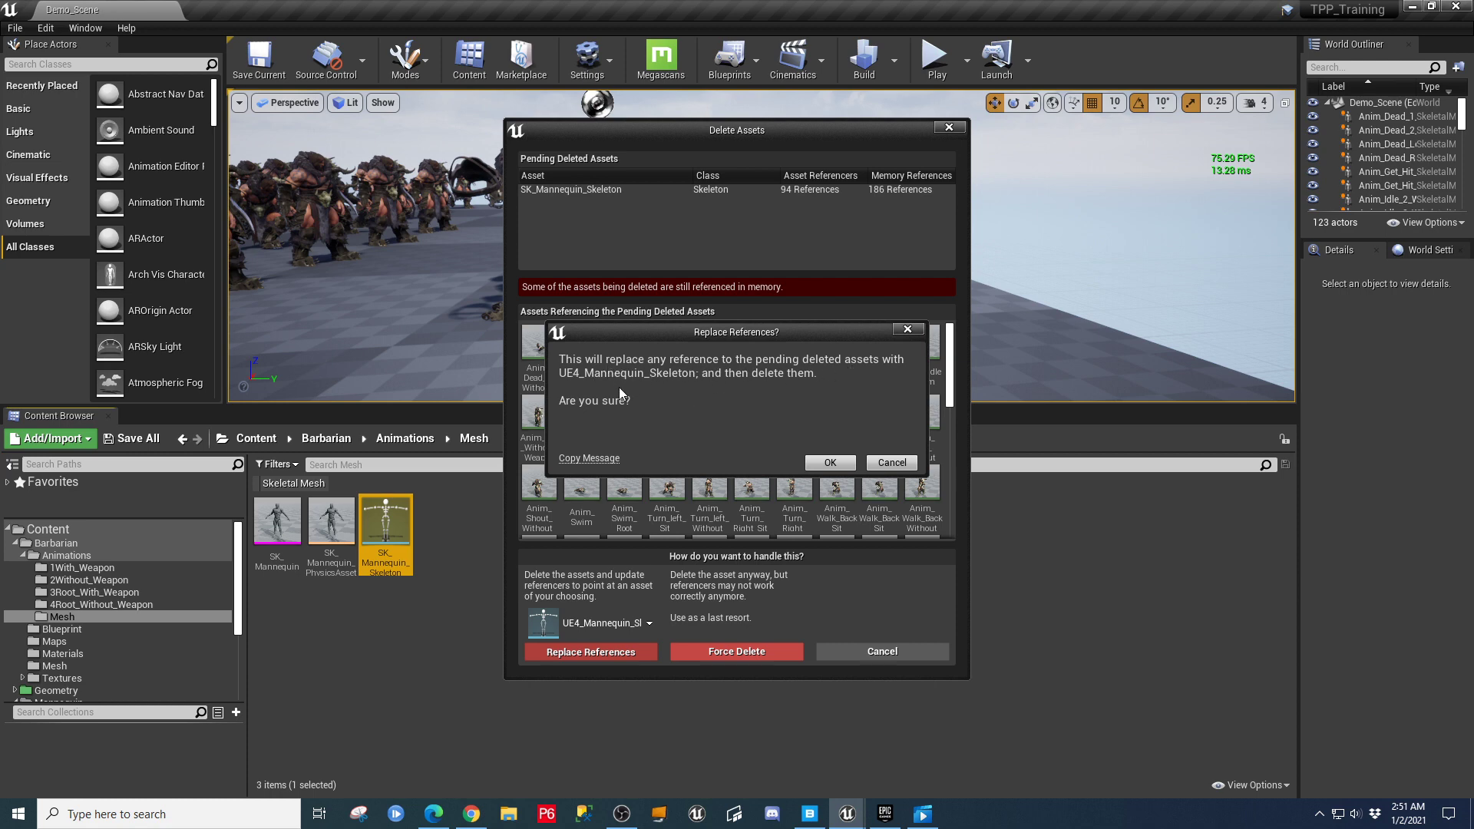
pyautogui.click(816, 465)
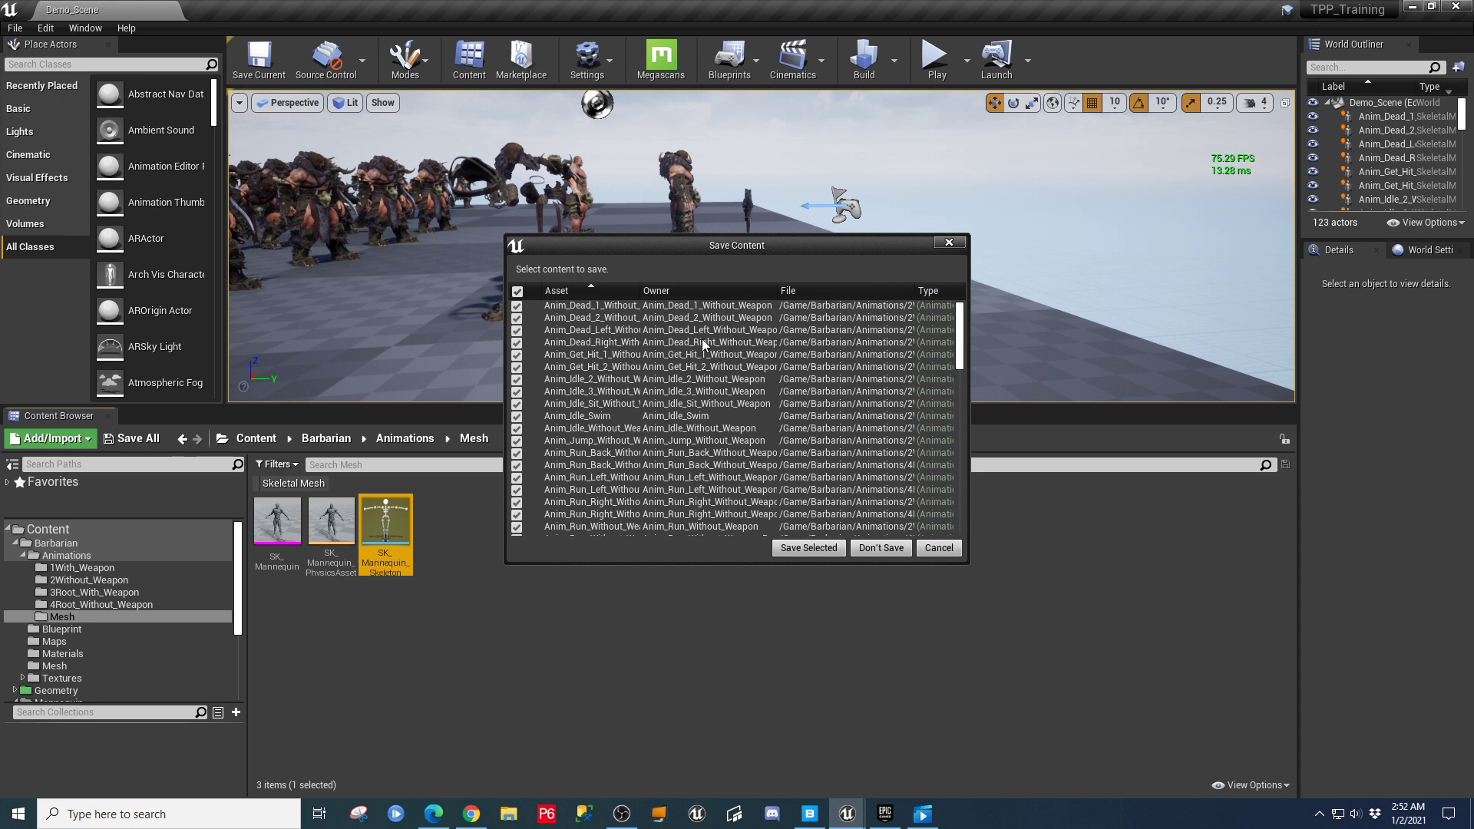
pyautogui.click(812, 548)
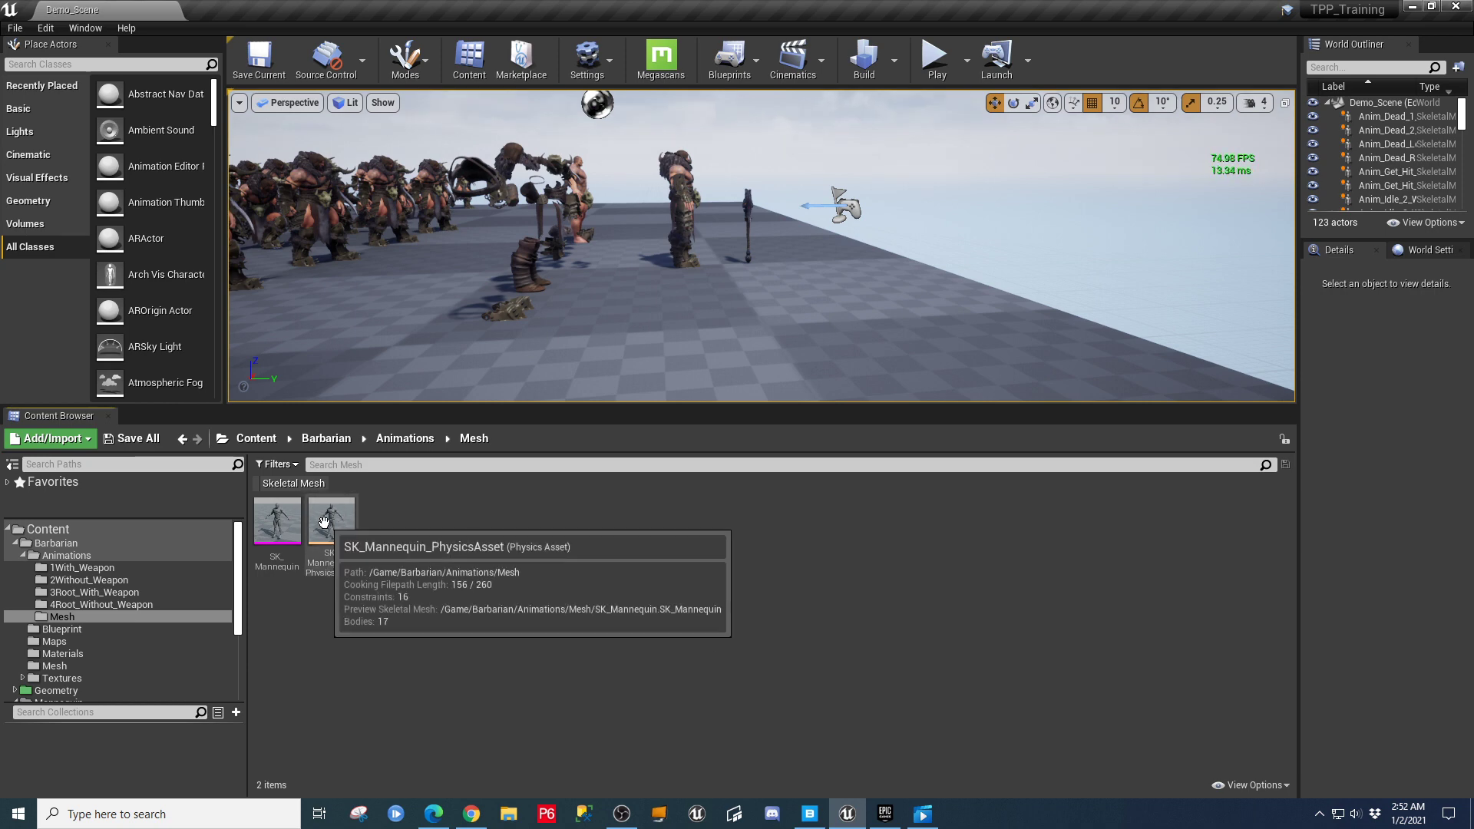
# Preview the Anim_Warrior_Attack_1 and Anim_Warrior_Attack_6 animations from the 1With_Weapon folder to check how they play on the barbarian body.
pyautogui.click(85, 569)
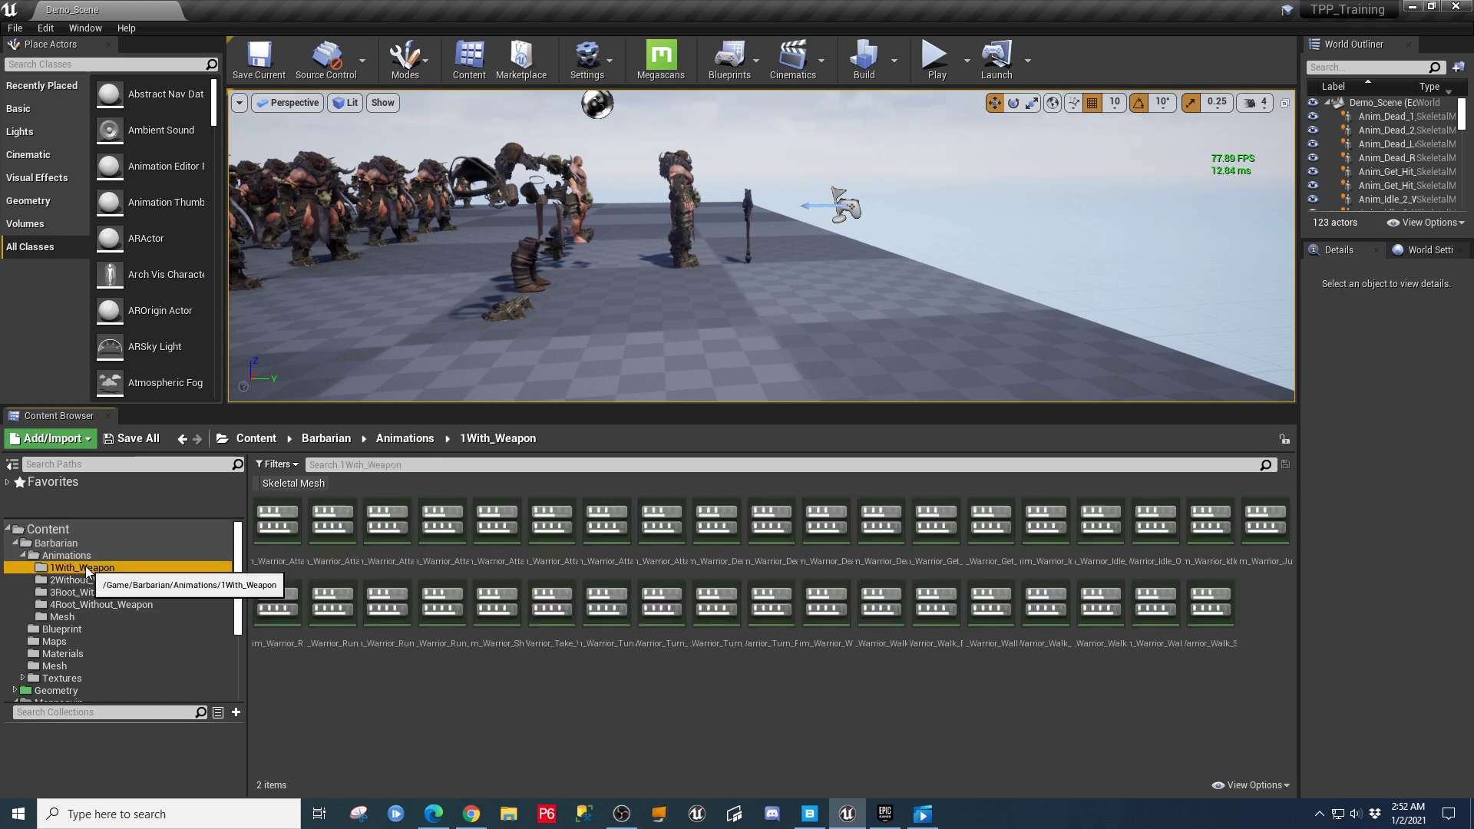
pyautogui.click(279, 526)
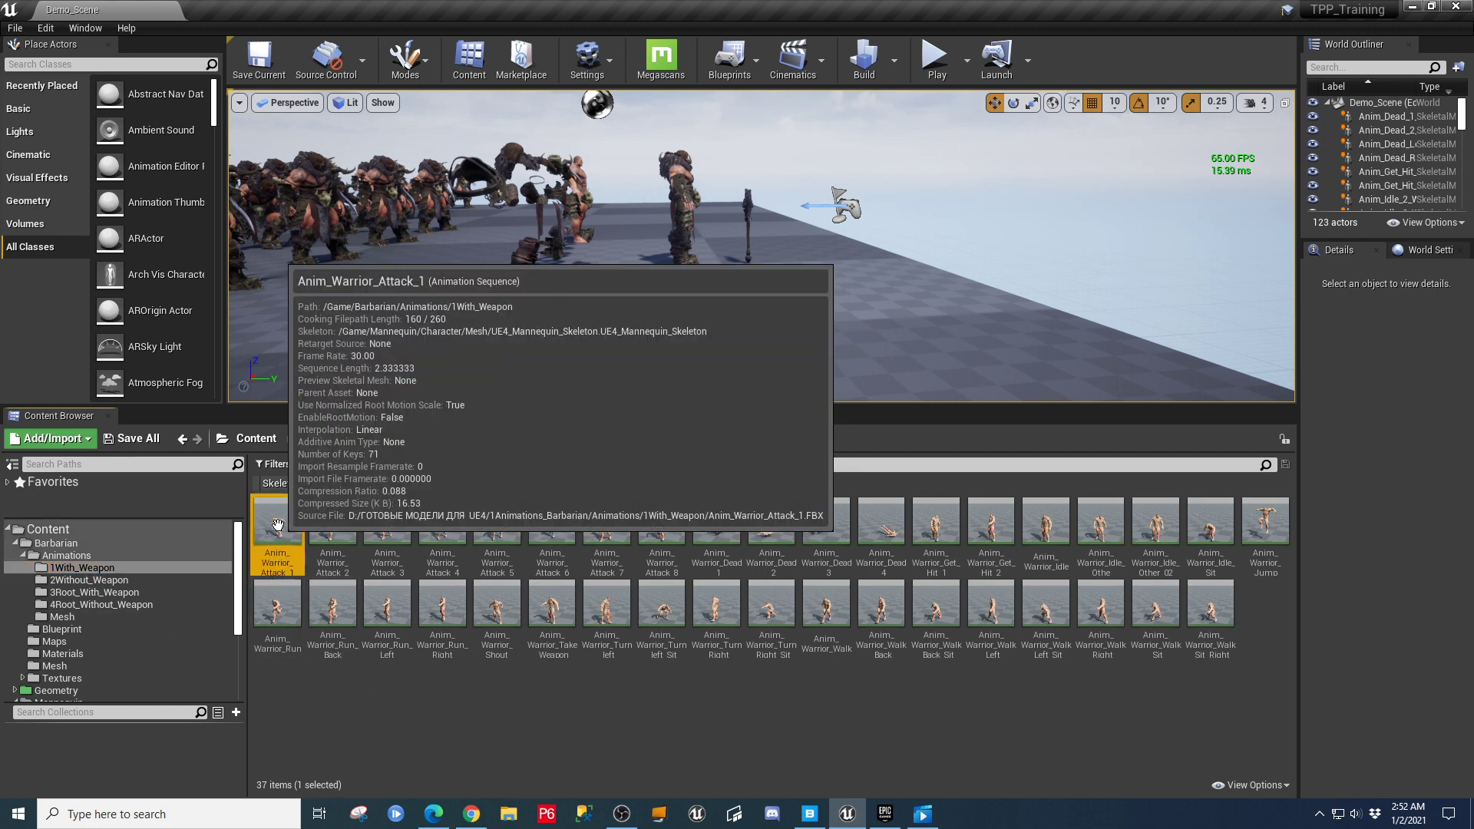
pyautogui.doubleClick(278, 527)
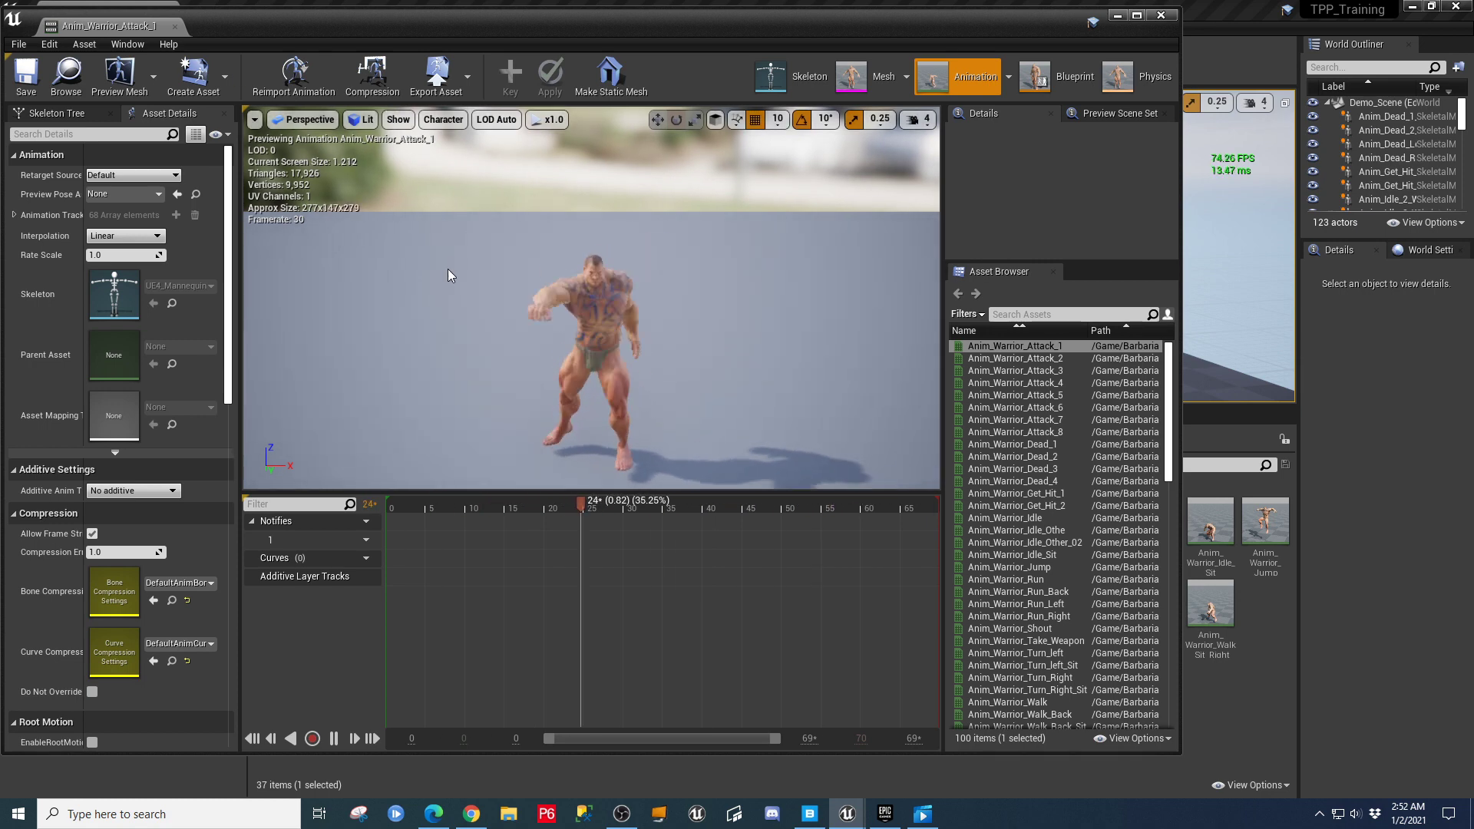
pyautogui.click(1161, 14)
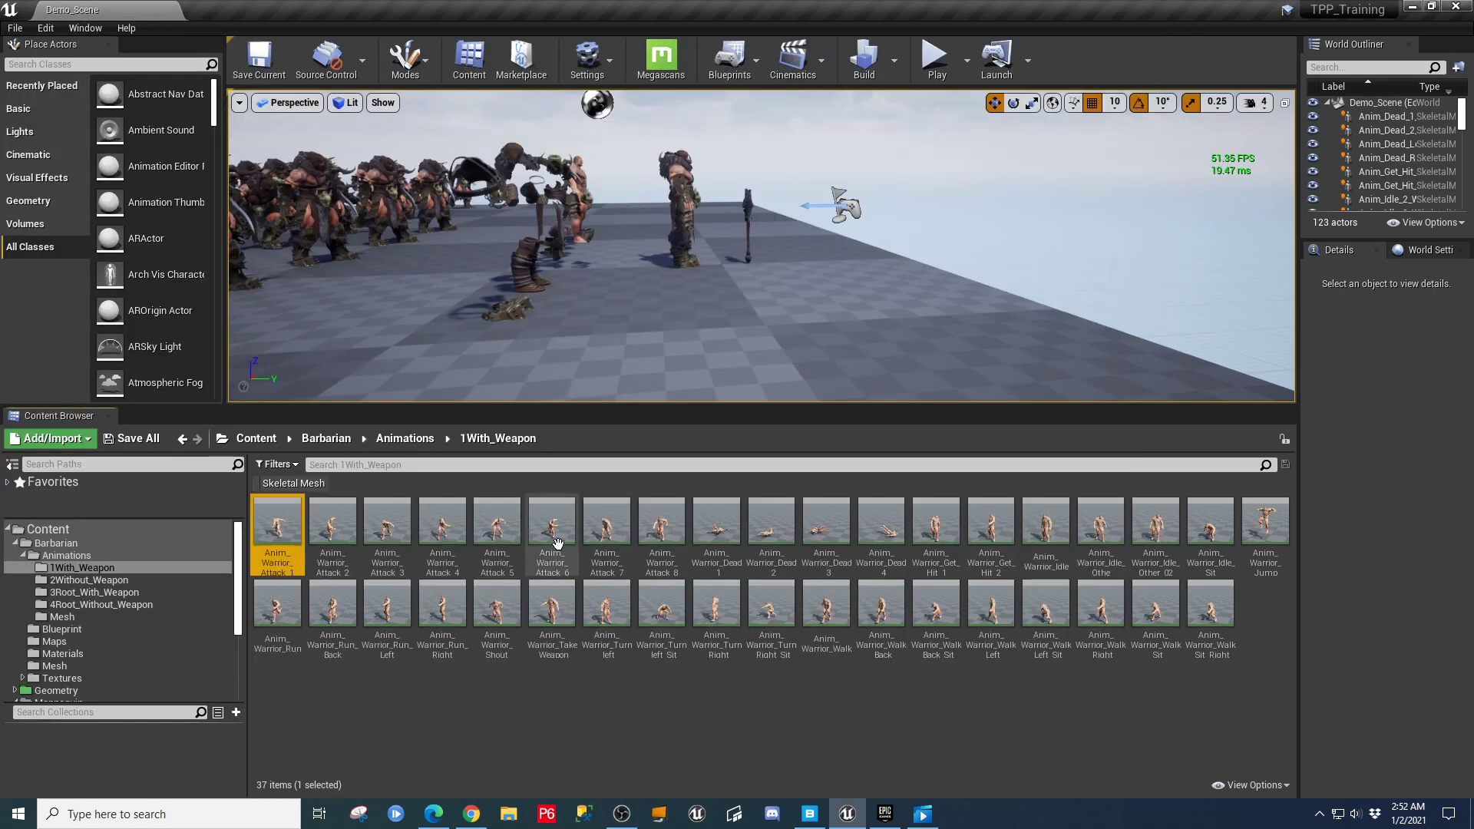
pyautogui.doubleClick(544, 530)
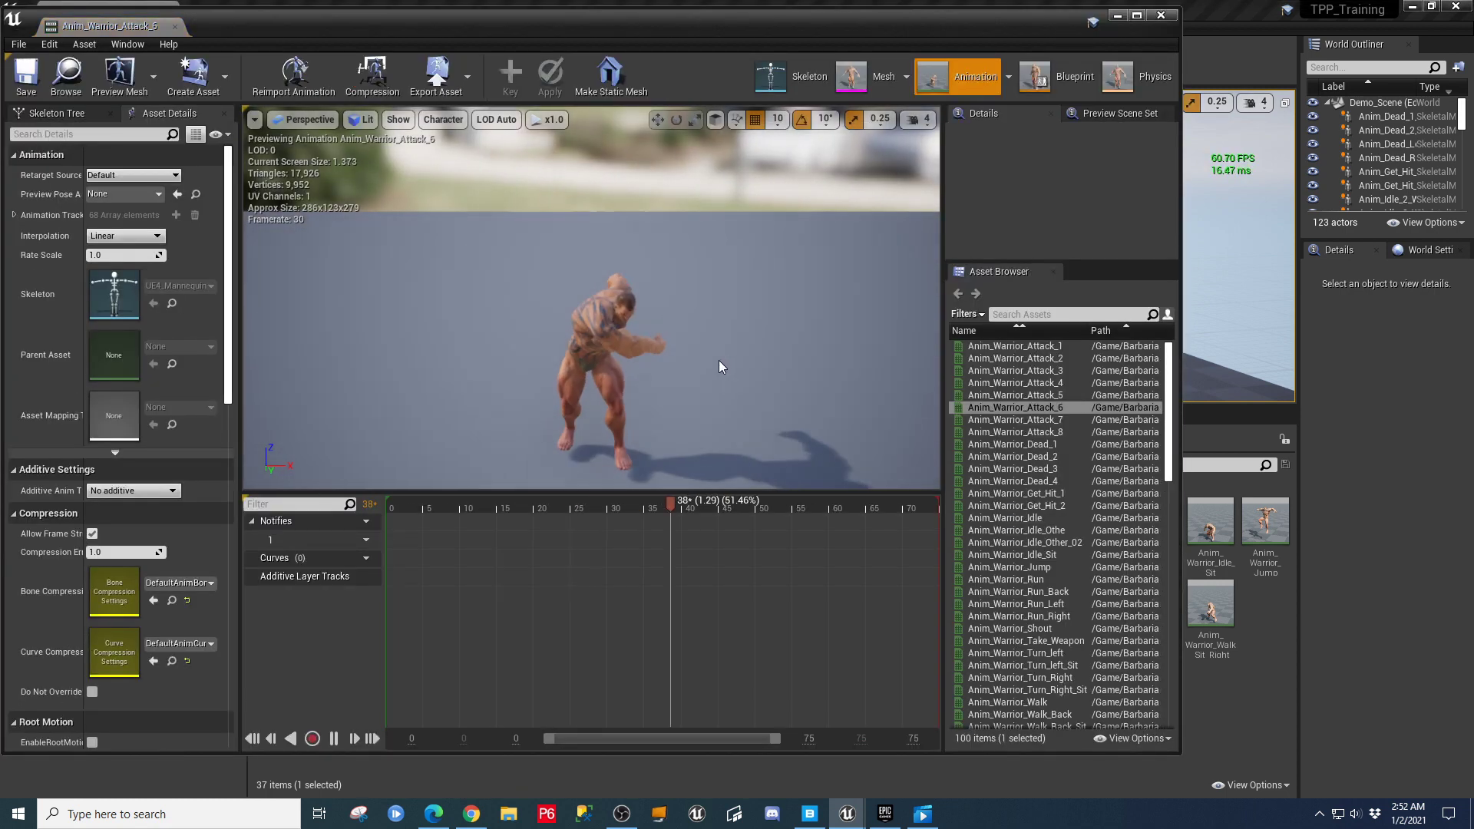
pyautogui.click(1161, 14)
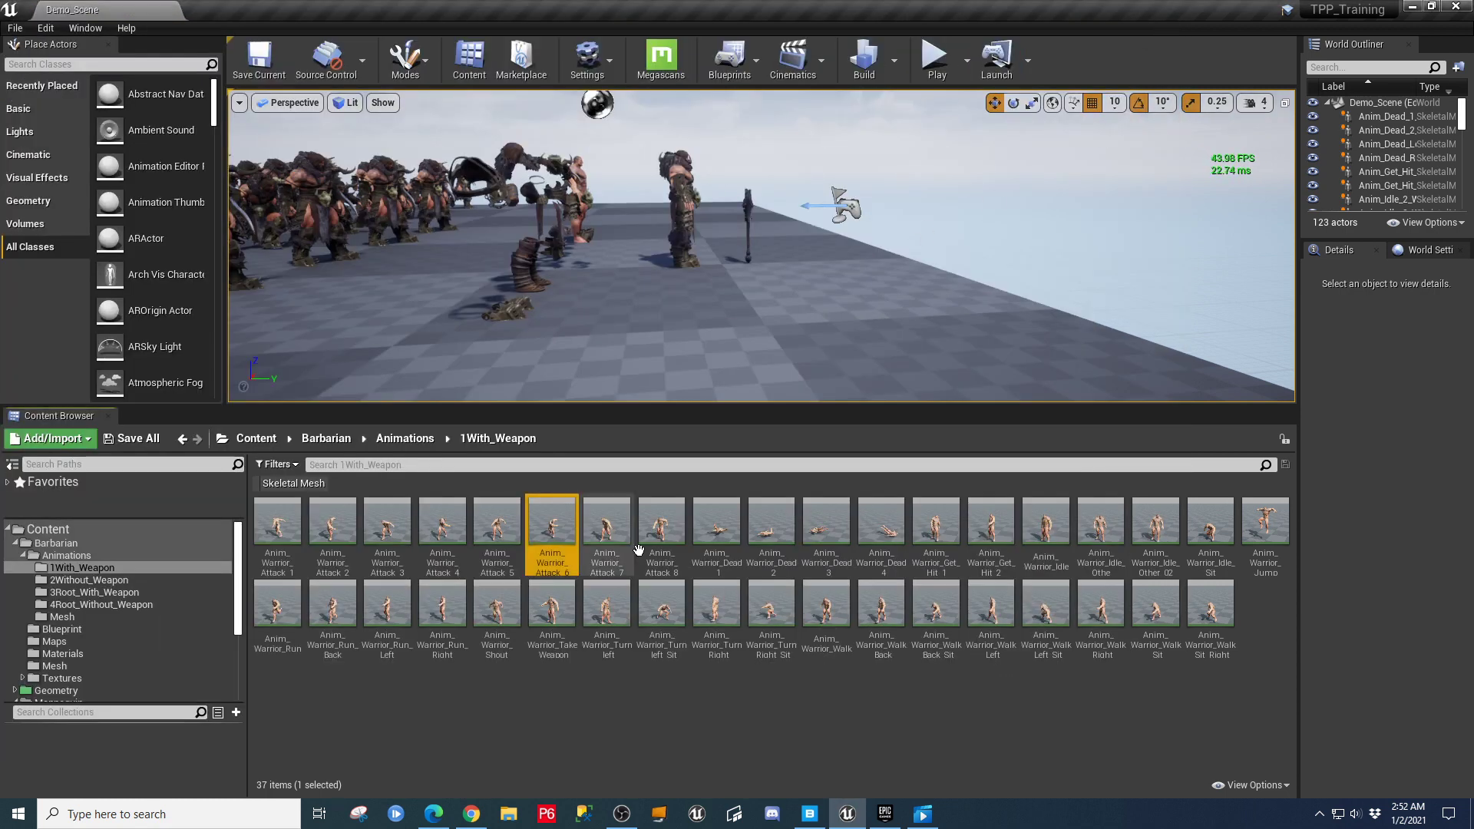
# Preview the Anim_Warrior_Run_Left and Anim_Warrior_Attack_2 animations, closing each one after checking the motion.
pyautogui.doubleClick(387, 602)
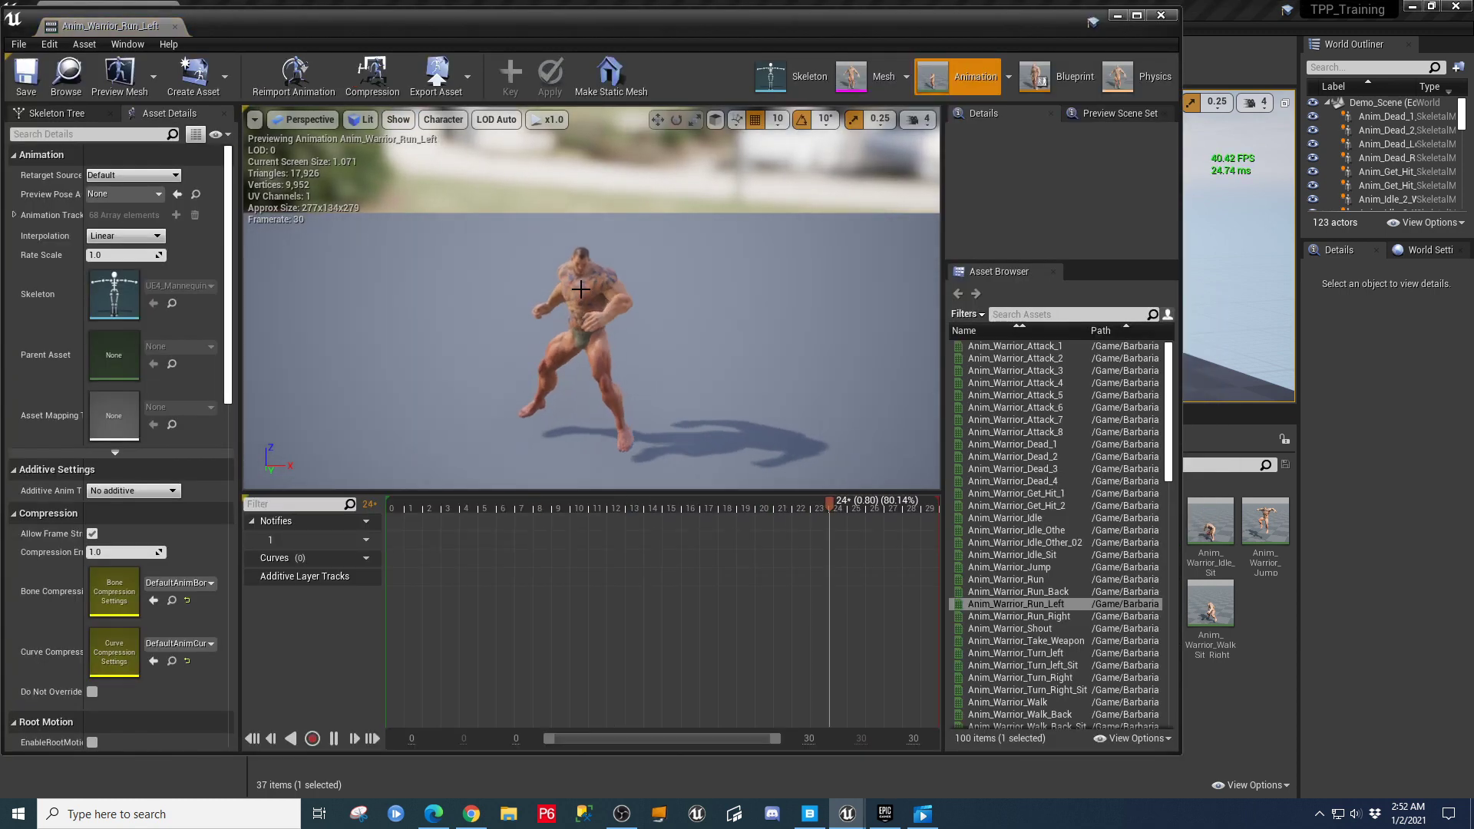
pyautogui.click(175, 26)
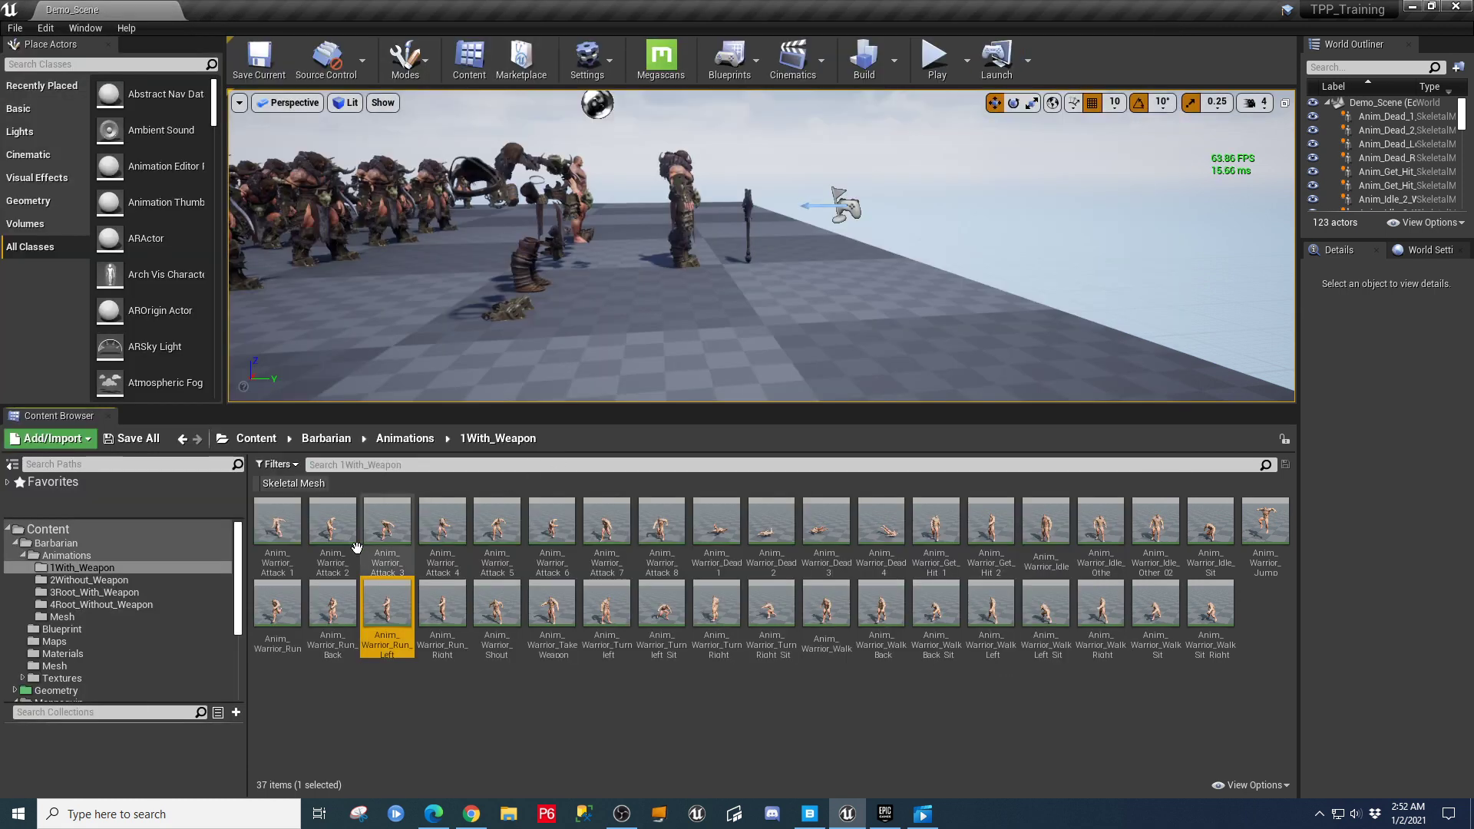
pyautogui.doubleClick(331, 524)
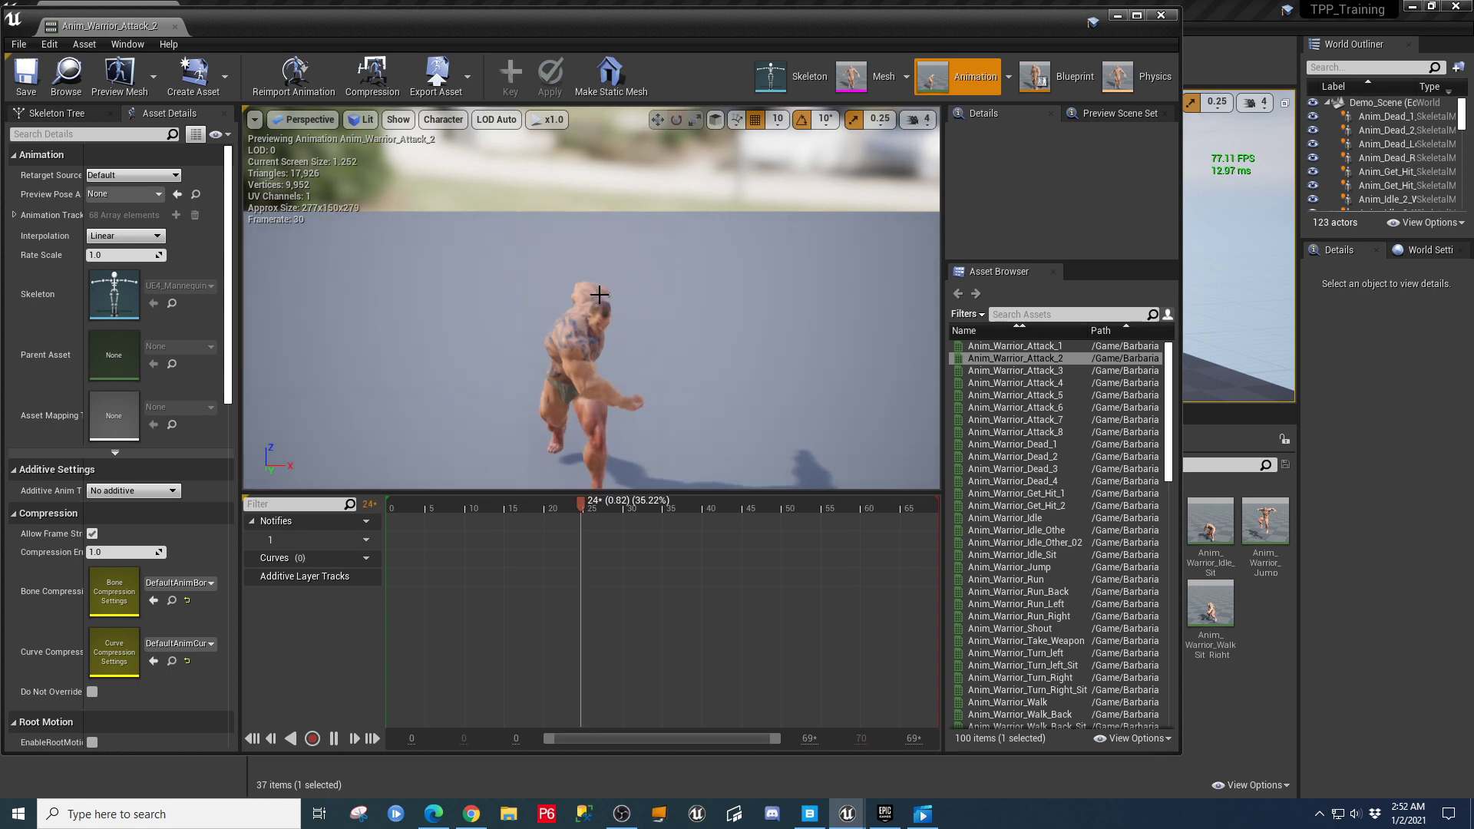
pyautogui.click(1161, 15)
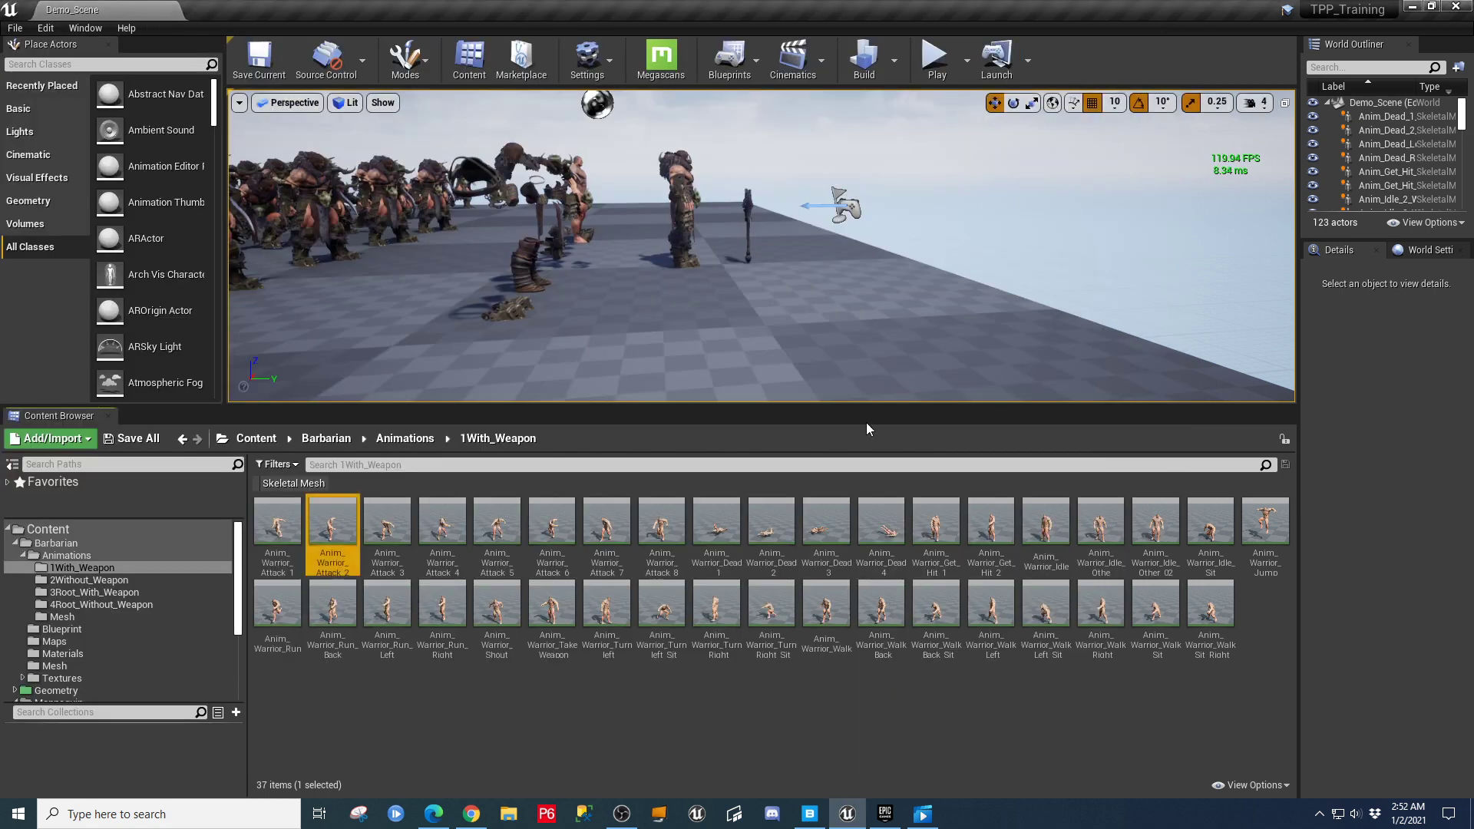